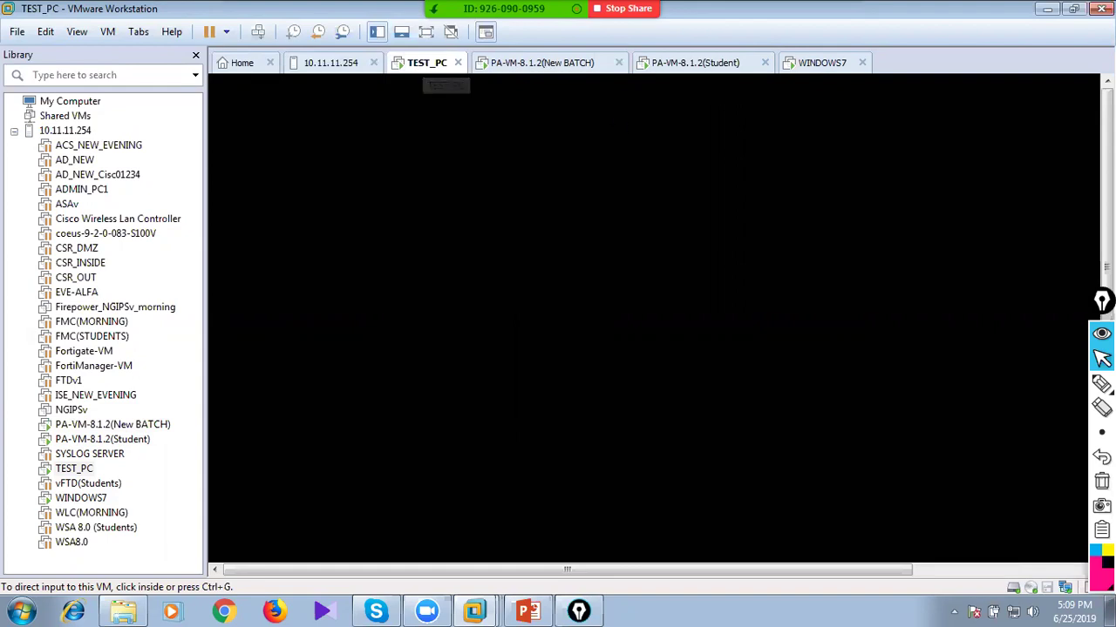
Sketch annotation arrows linking TEST_PC and WINDOWS7, then clear the drawings.
{"action": "mouse_move", "coordinate": [542, 63]}
{"action": "left_mouse_down"}
{"action": "mouse_move", "coordinate": [496, 33]}
{"action": "mouse_move", "coordinate": [438, 61]}
{"action": "mouse_move", "coordinate": [446, 68]}
{"action": "left_mouse_up"}
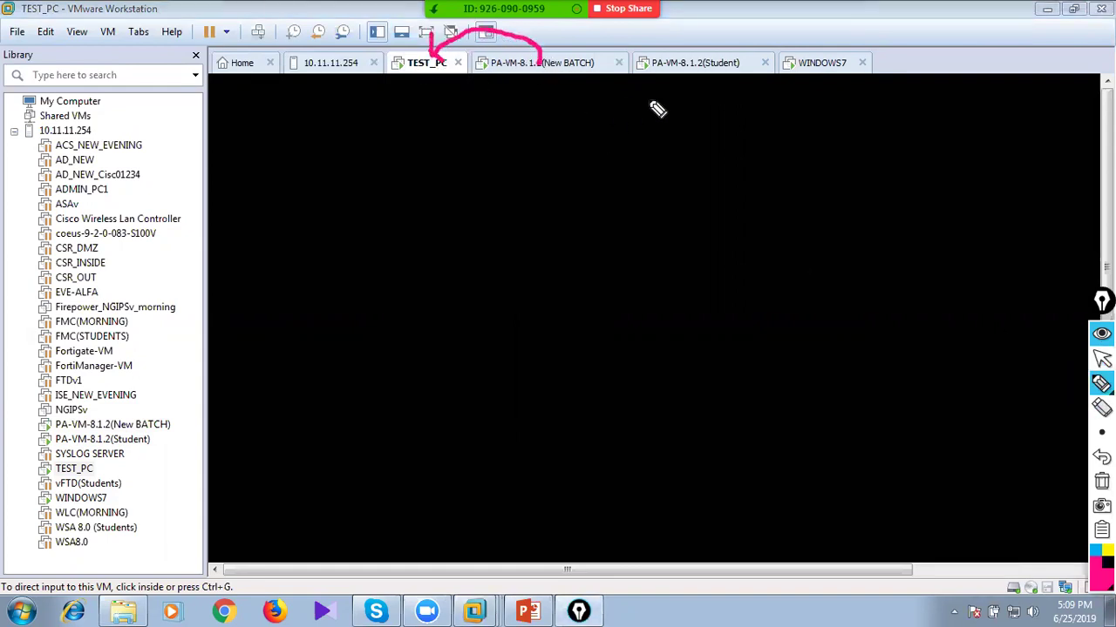
{"action": "mouse_move", "coordinate": [706, 61]}
{"action": "left_mouse_down"}
{"action": "mouse_move", "coordinate": [765, 26]}
{"action": "mouse_move", "coordinate": [822, 55]}
{"action": "mouse_move", "coordinate": [829, 43]}
{"action": "left_mouse_up"}
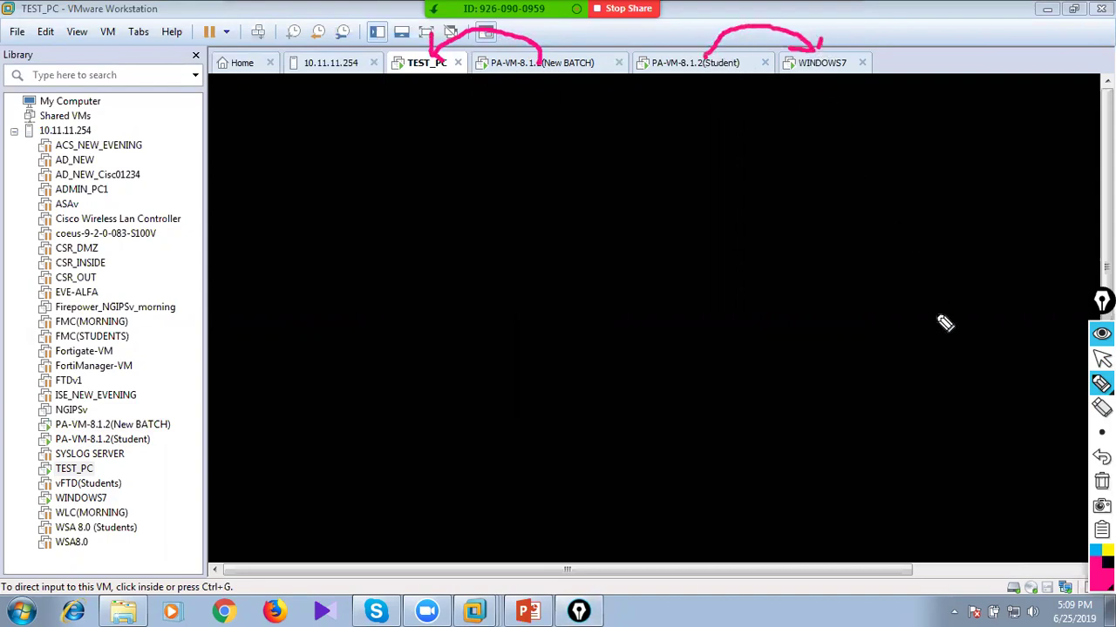
{"action": "left_click_drag", "start_coordinate": [425, 72], "coordinate": [436, 84]}
{"action": "mouse_move", "coordinate": [700, 227]}
{"action": "left_mouse_down"}
{"action": "mouse_move", "coordinate": [852, 82]}
{"action": "mouse_move", "coordinate": [842, 113]}
{"action": "mouse_move", "coordinate": [790, 174]}
{"action": "mouse_move", "coordinate": [772, 173]}
{"action": "left_mouse_up"}
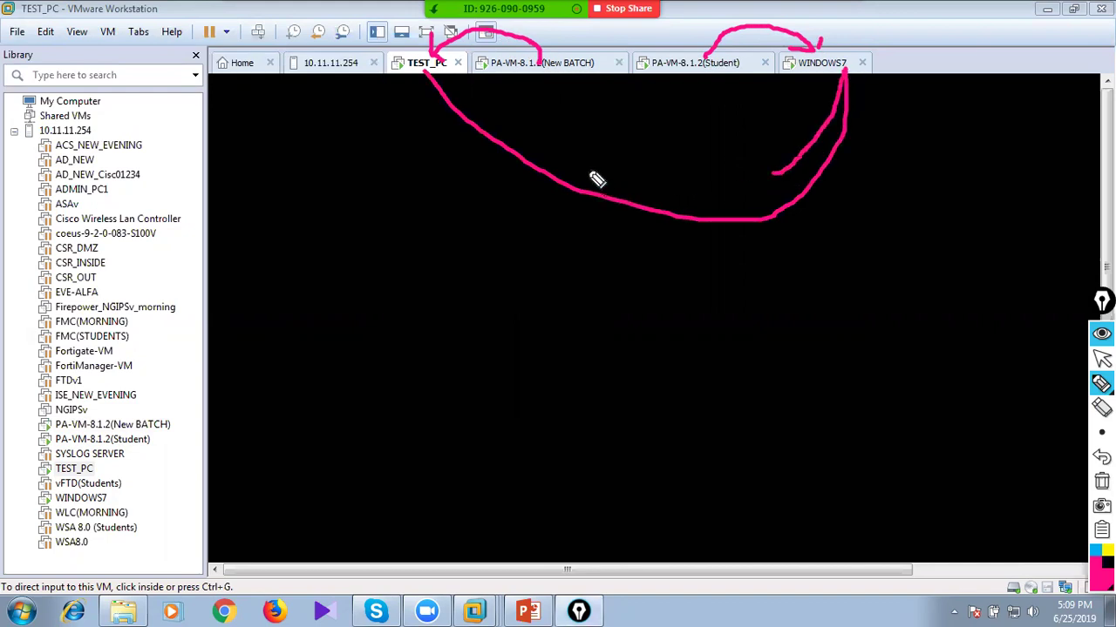
{"action": "left_click", "coordinate": [1102, 481]}
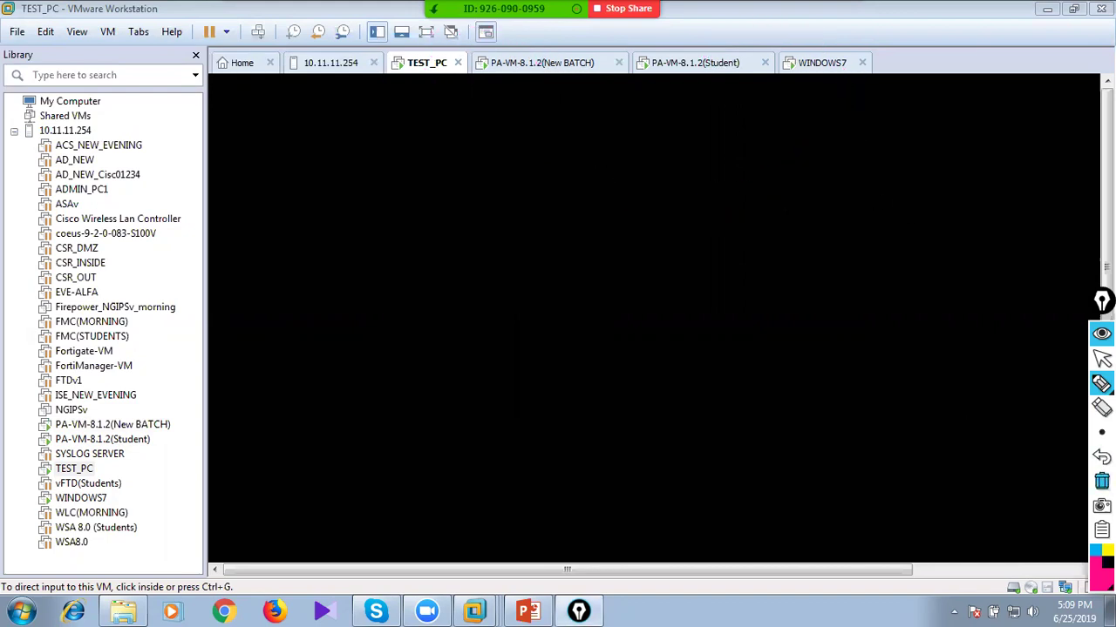
{"action": "left_click", "coordinate": [1102, 358]}
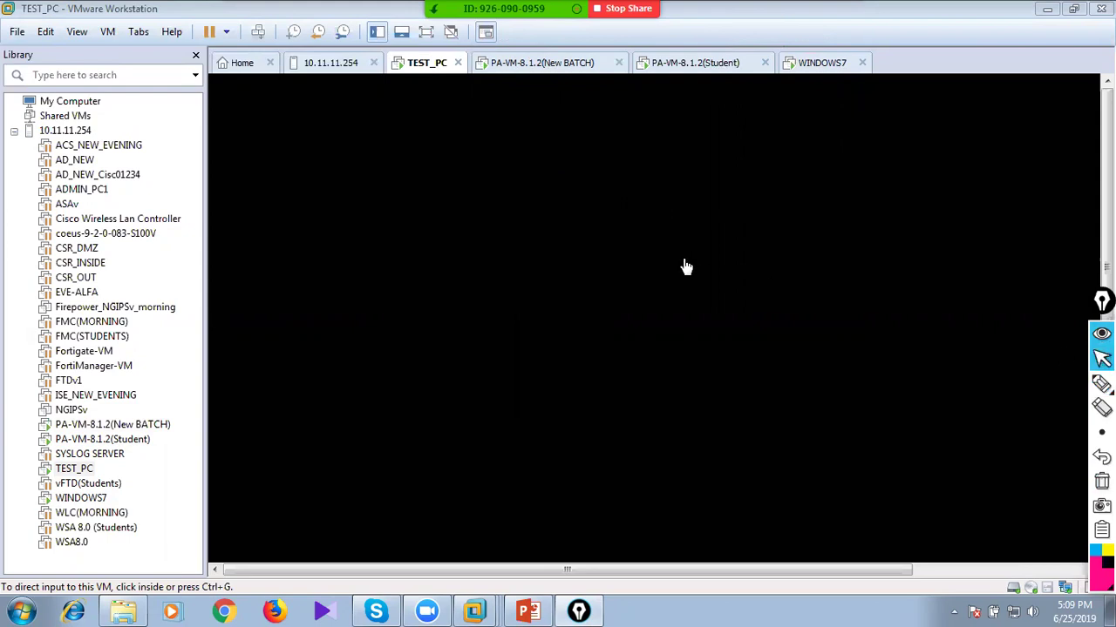
Dismiss the connection error messages inside TEST_PC and release input to the host.
{"action": "left_click", "coordinate": [552, 231]}
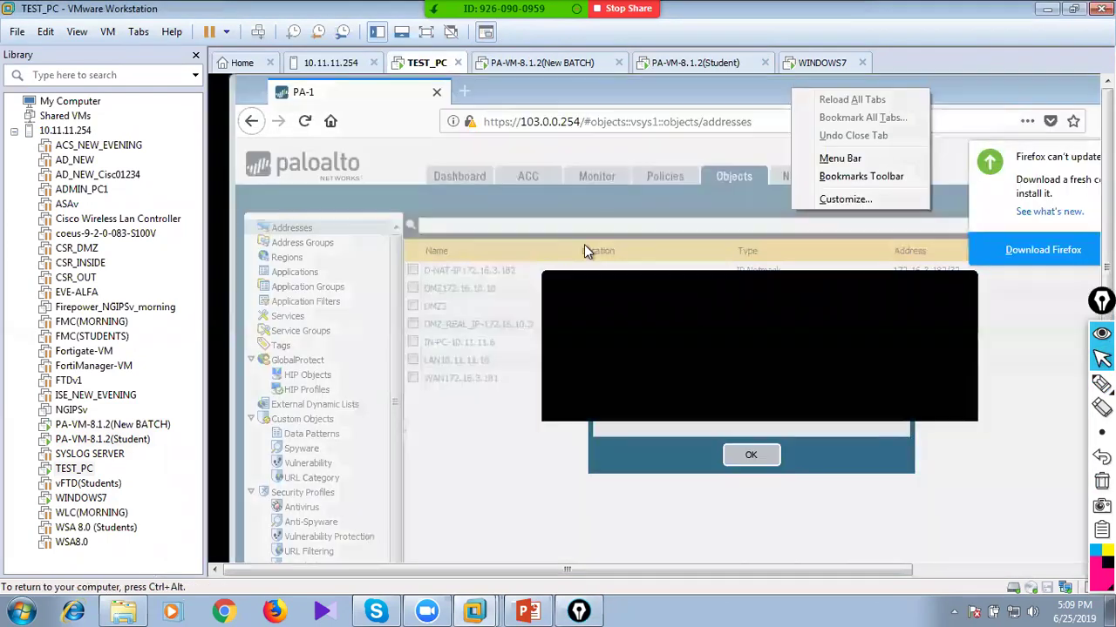
{"action": "left_click", "coordinate": [931, 399]}
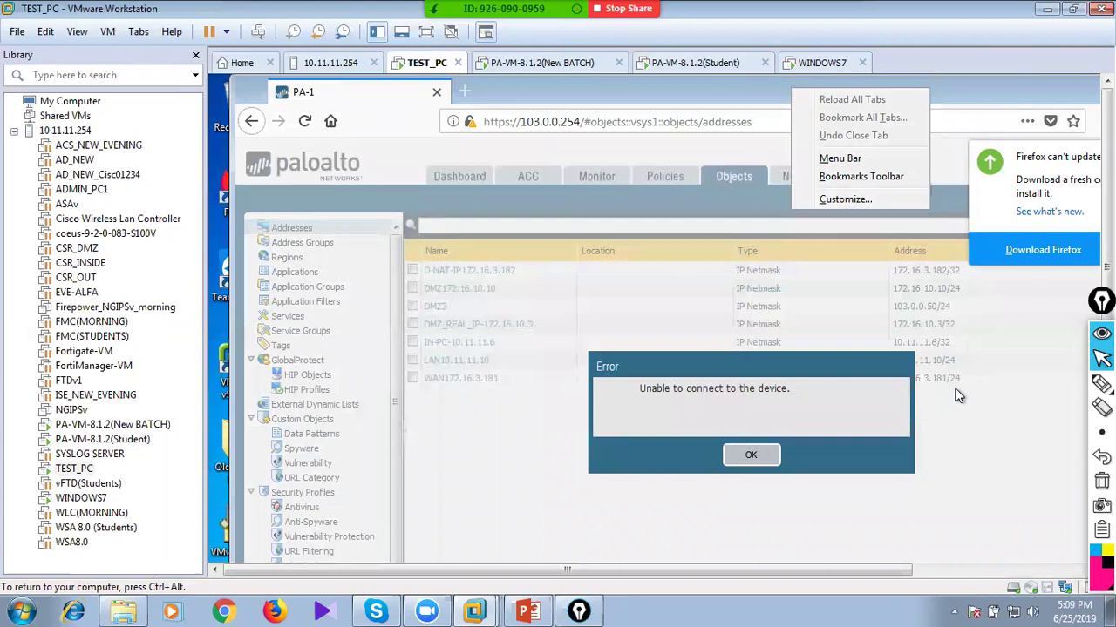
{"action": "left_click", "coordinate": [753, 455]}
{"action": "key", "text": "ctrl+alt"}
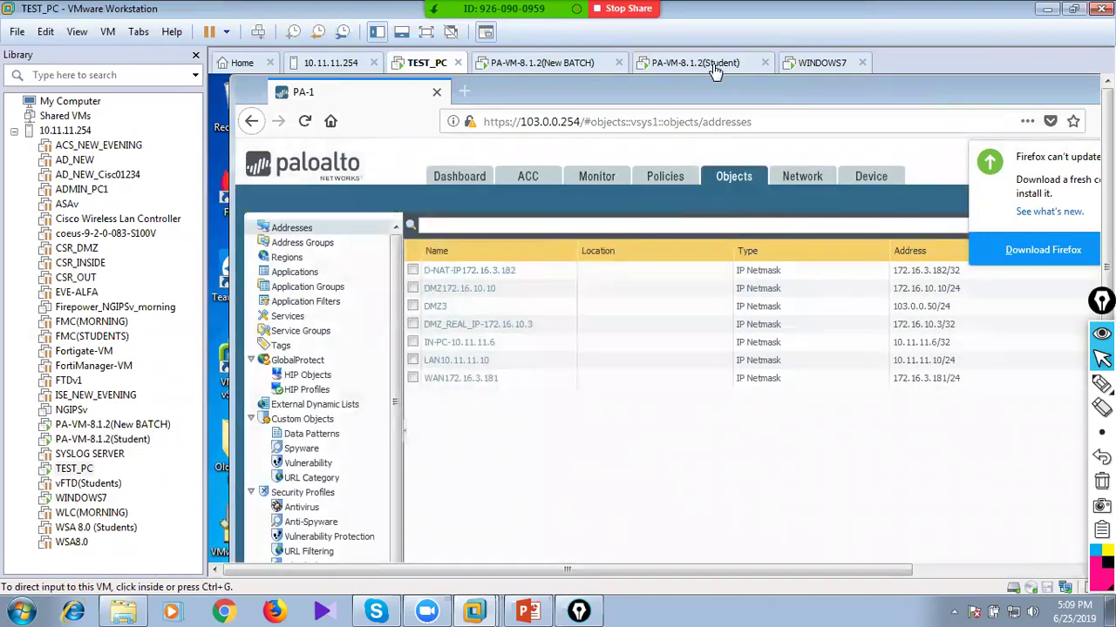
Switch to the WINDOWS7 machine and unlock it with the account password.
{"action": "left_click", "coordinate": [705, 62]}
{"action": "left_click", "coordinate": [541, 63]}
{"action": "left_click", "coordinate": [441, 63]}
{"action": "left_click", "coordinate": [580, 63]}
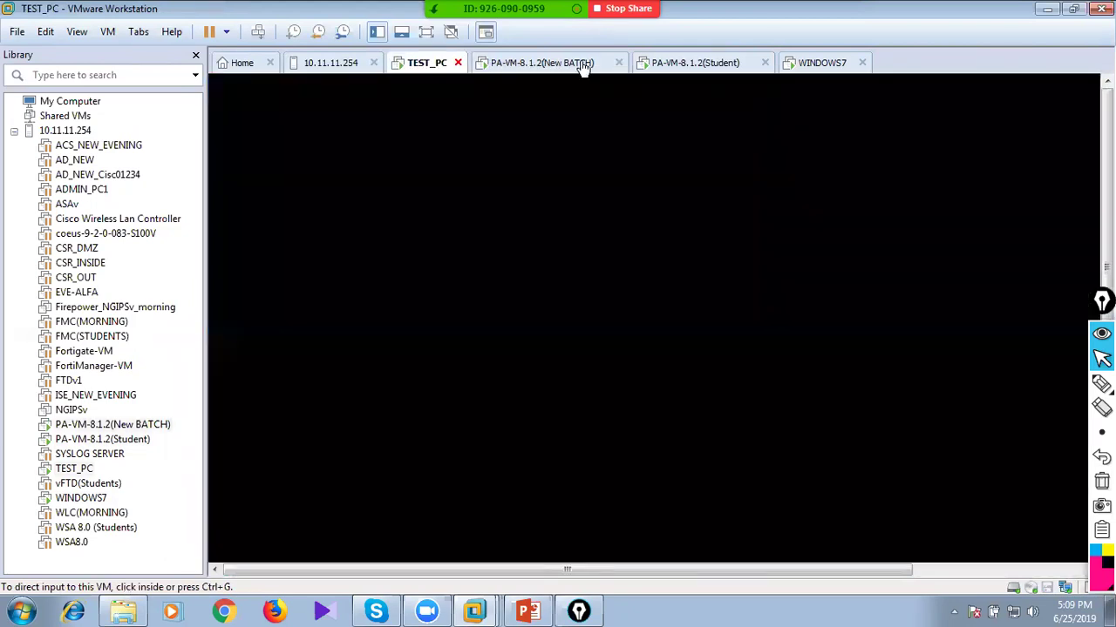
{"action": "left_click", "coordinate": [706, 63]}
{"action": "left_click", "coordinate": [832, 64]}
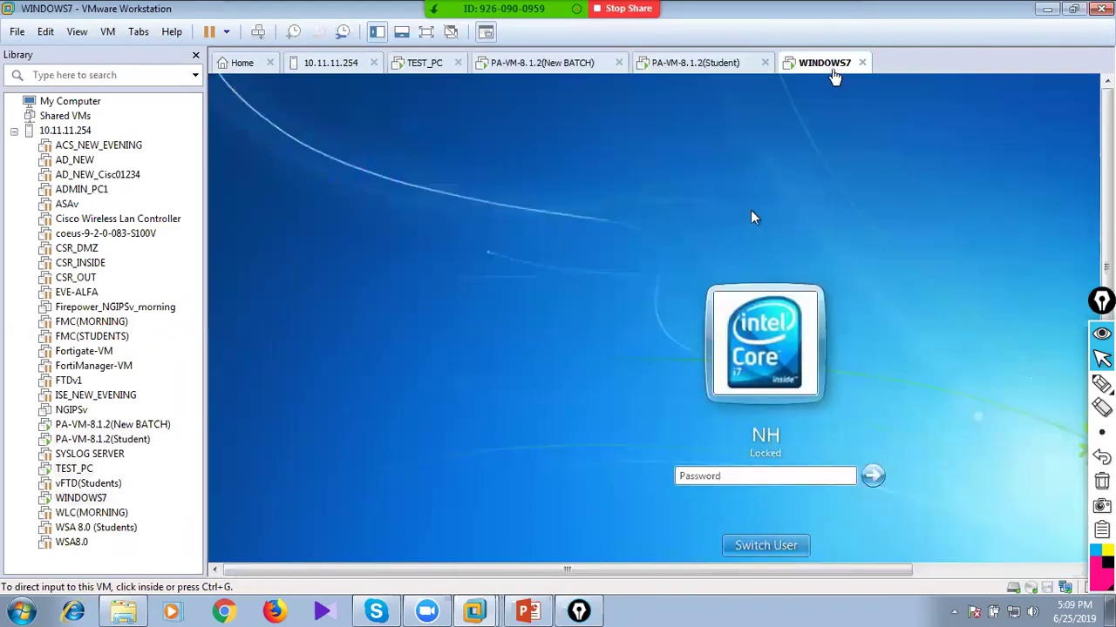
{"action": "left_click", "coordinate": [796, 480]}
{"action": "type", "text": "******"}
{"action": "key", "text": "Return"}
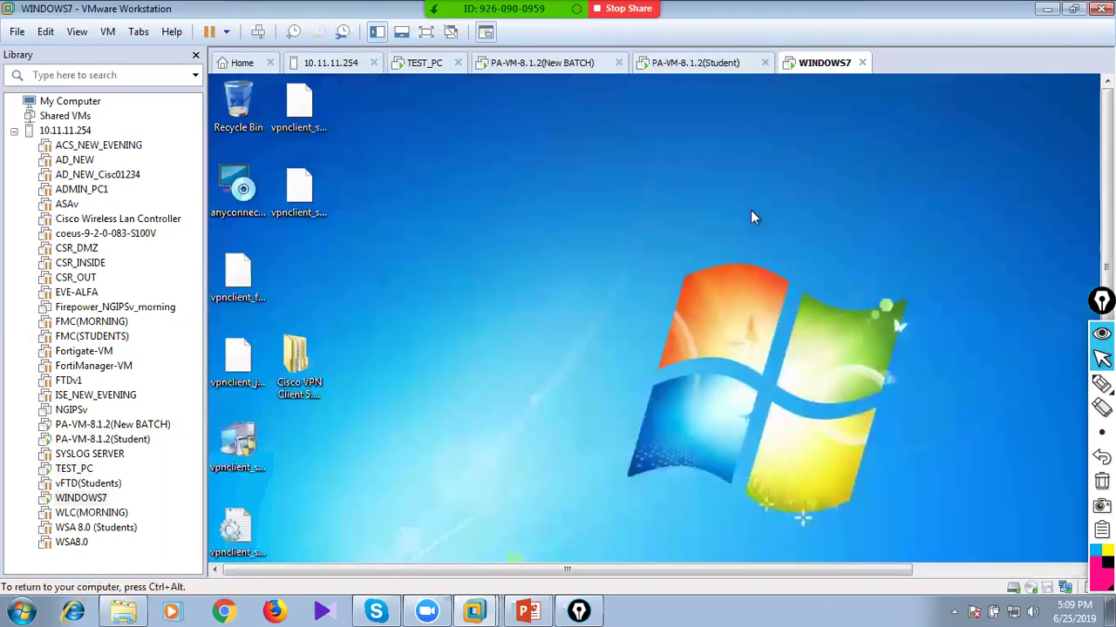
Circle the Branch PC on the PowerPoint lab diagram with the pen.
{"action": "left_click", "coordinate": [527, 611]}
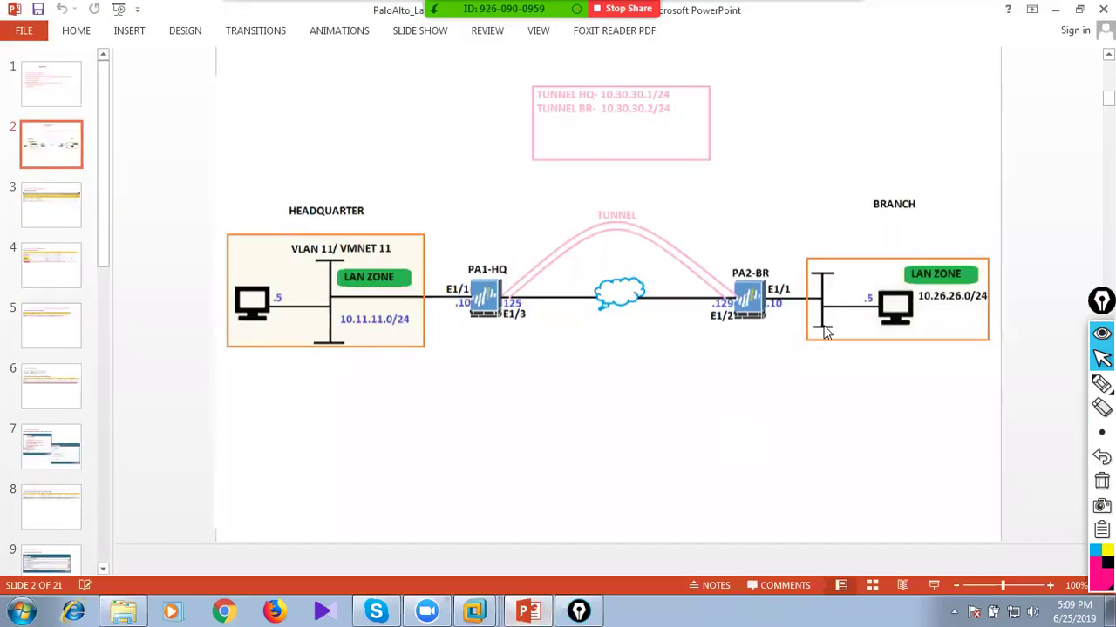
{"action": "left_click", "coordinate": [1101, 384]}
{"action": "left_click_drag", "start_coordinate": [922, 314], "coordinate": [998, 313]}
{"action": "mouse_move", "coordinate": [876, 282]}
{"action": "left_mouse_down"}
{"action": "mouse_move", "coordinate": [871, 341]}
{"action": "mouse_move", "coordinate": [883, 300]}
{"action": "left_mouse_up"}
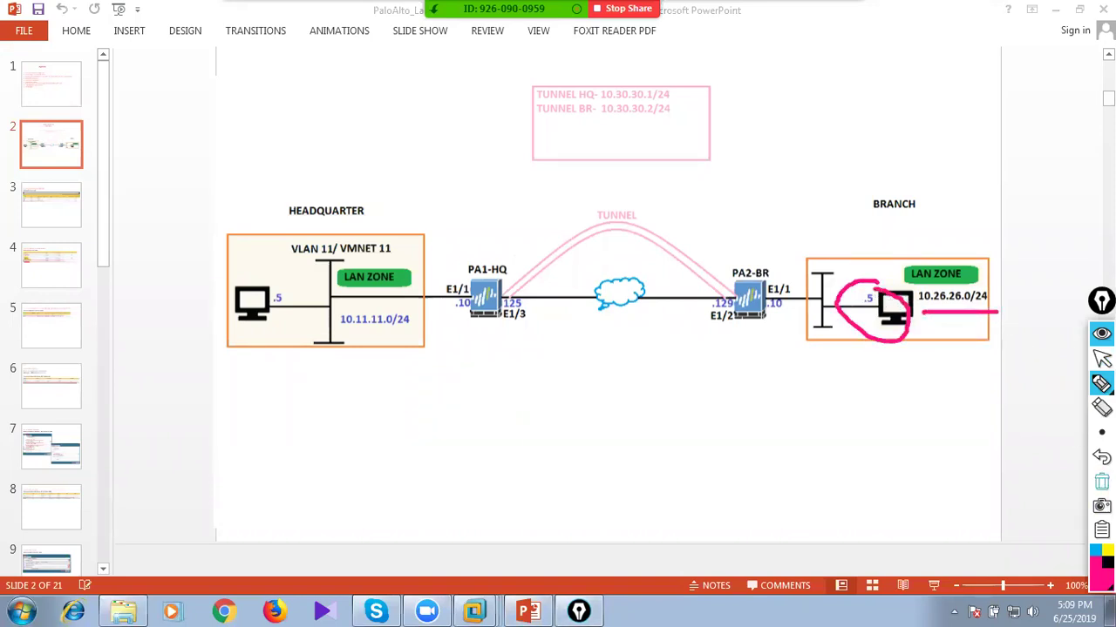
Erase the pen marks, minimize PowerPoint and run WINDOWS7 full screen.
{"action": "left_click", "coordinate": [1102, 481]}
{"action": "left_click", "coordinate": [1102, 358]}
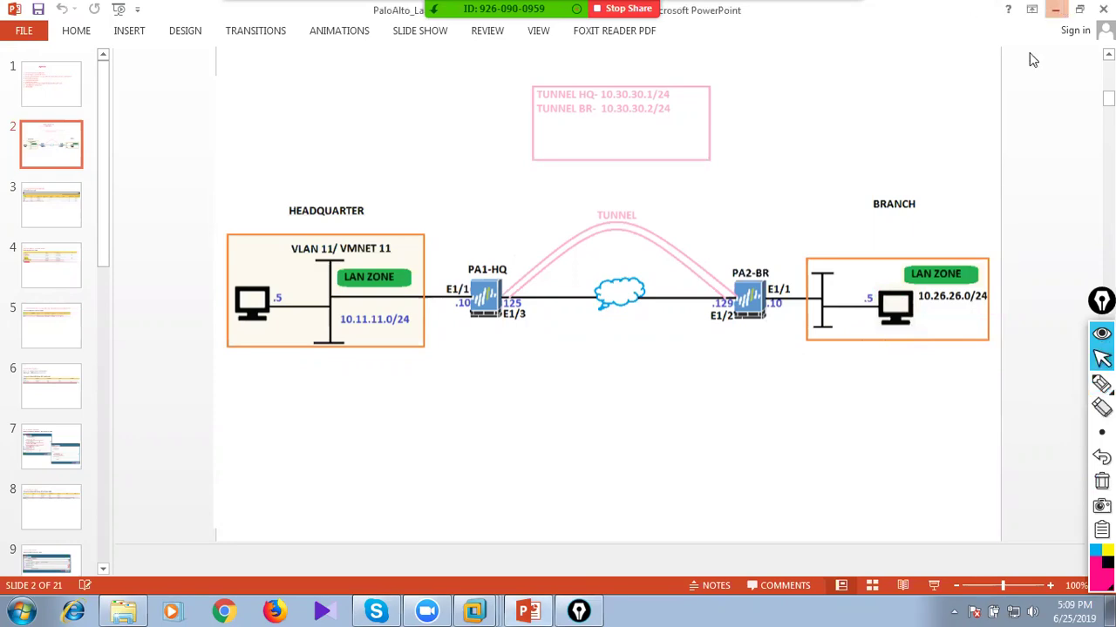
{"action": "left_click", "coordinate": [1061, 8]}
{"action": "key", "text": "ctrl+alt+Return"}
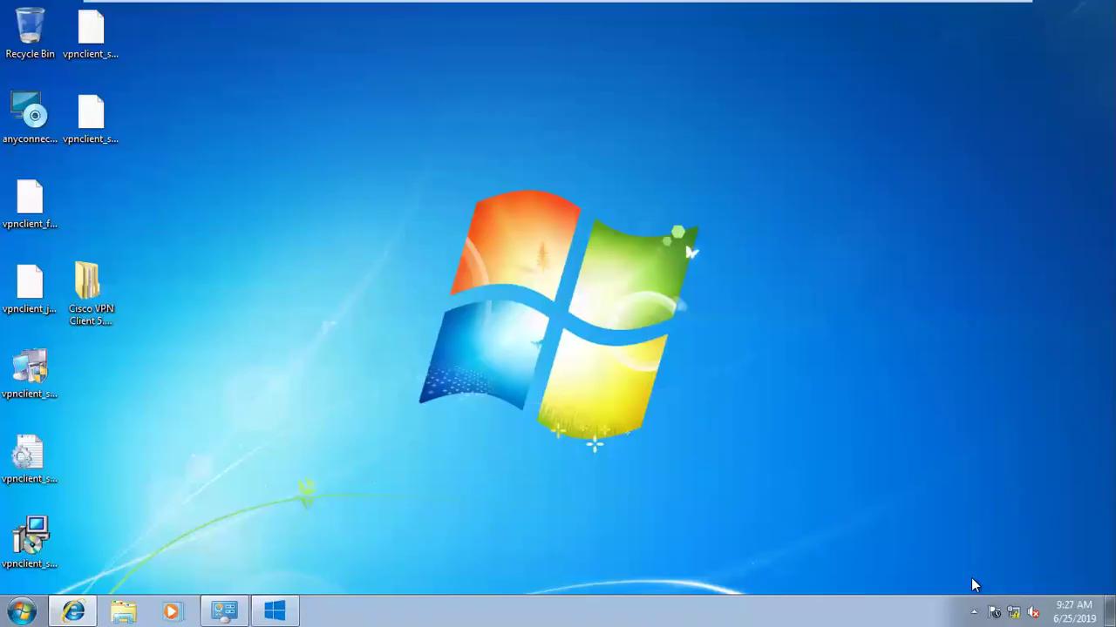
Open the IPv4 properties of the guest's Local Area Connection.
{"action": "right_click", "coordinate": [1014, 613]}
{"action": "left_click", "coordinate": [993, 598]}
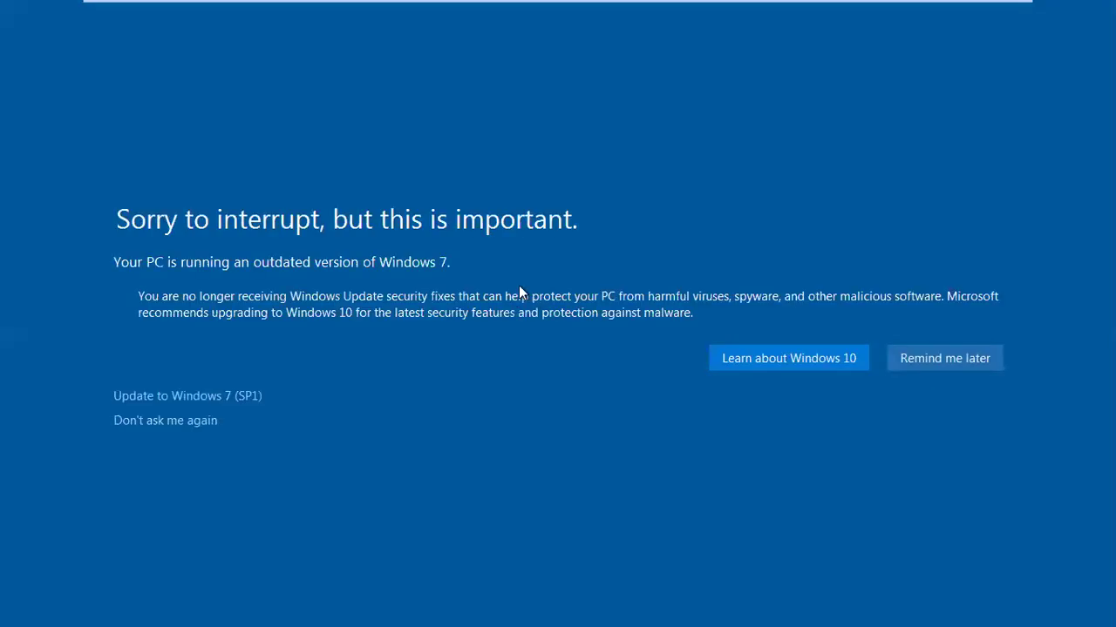
{"action": "left_click", "coordinate": [929, 360]}
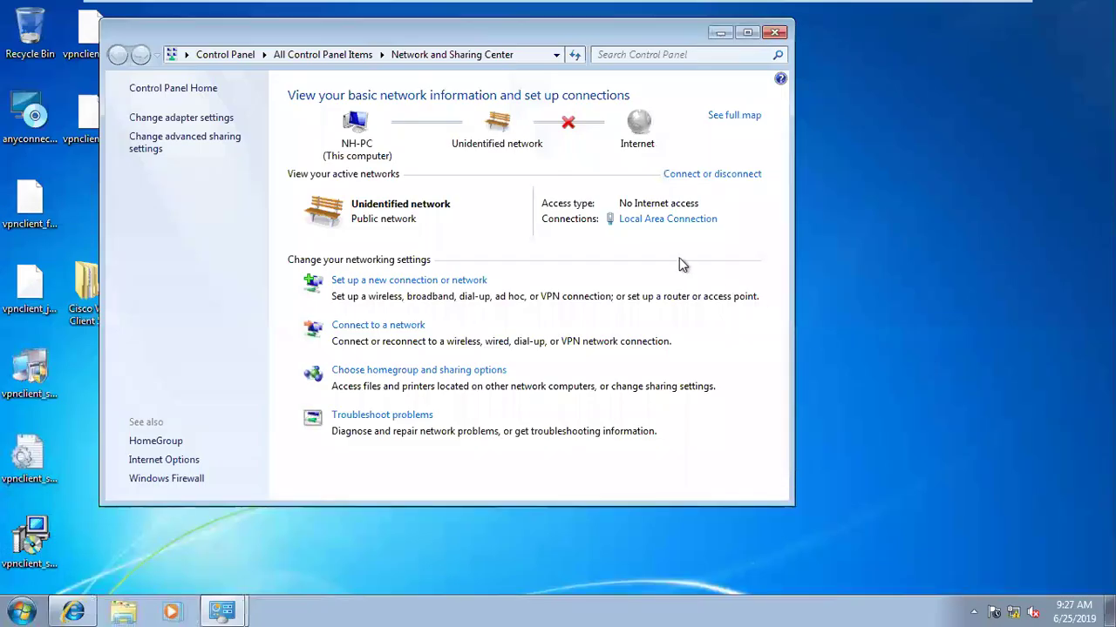
{"action": "left_click", "coordinate": [643, 223]}
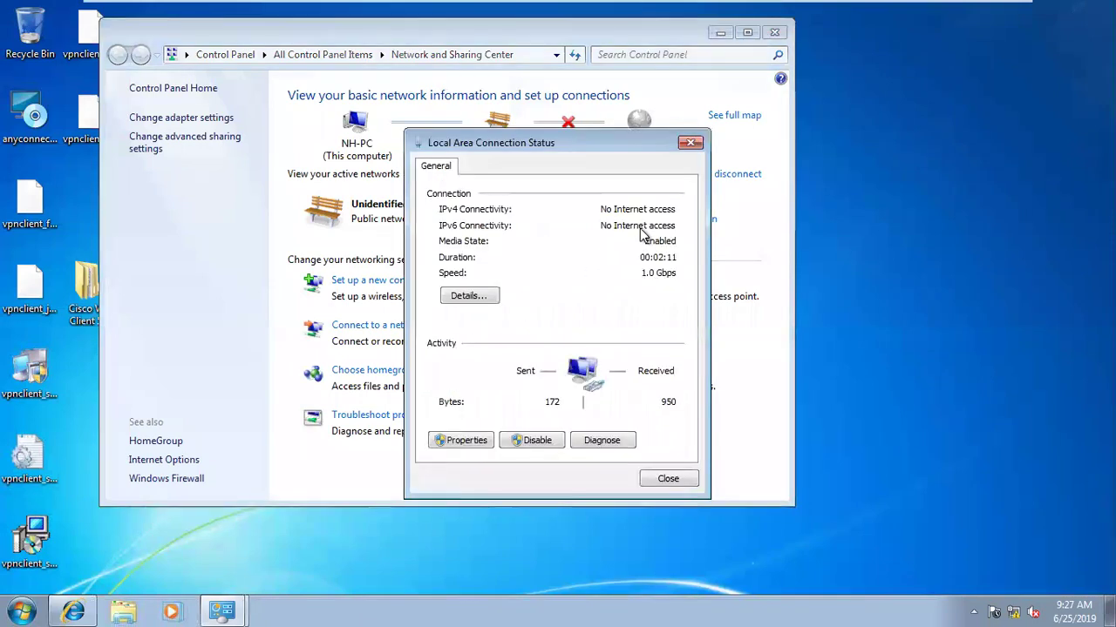
{"action": "left_click", "coordinate": [486, 438]}
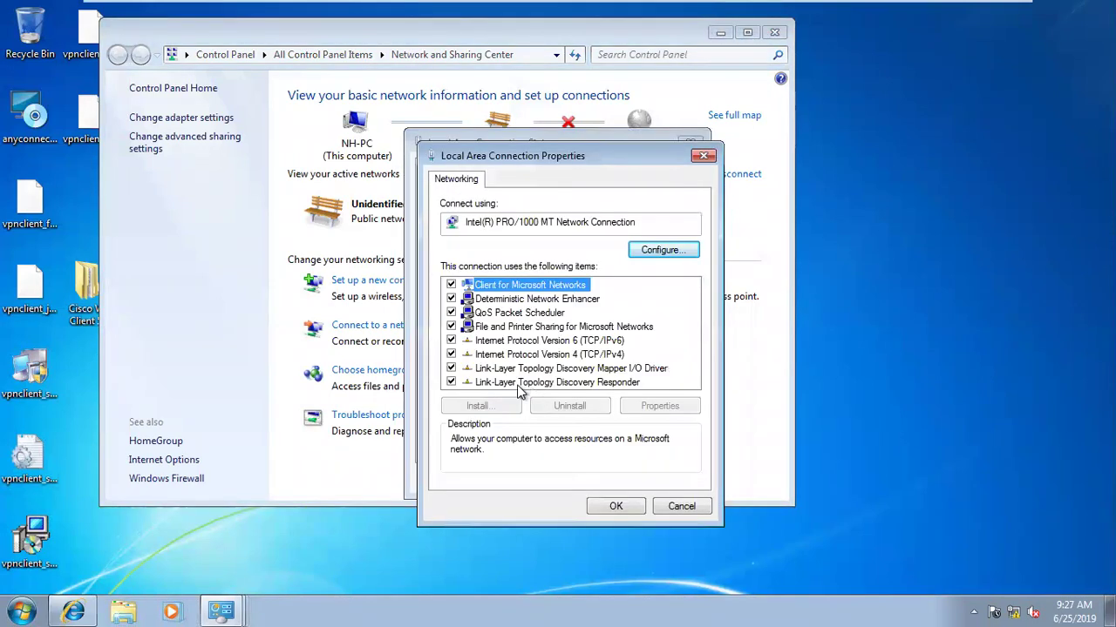
{"action": "left_click", "coordinate": [624, 326]}
{"action": "double_click", "coordinate": [618, 354]}
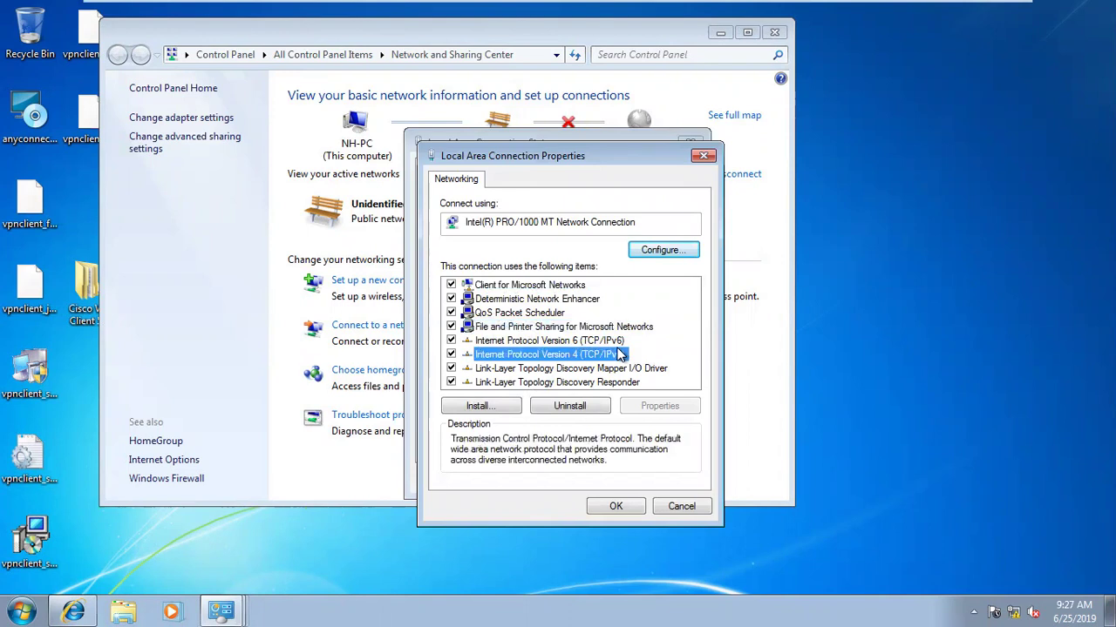
Set static IP 10.26.26.5, mask 255.255.255.0, gateway 10.26.26.10 and apply it.
{"action": "left_click", "coordinate": [523, 315]}
{"action": "left_click", "coordinate": [523, 332]}
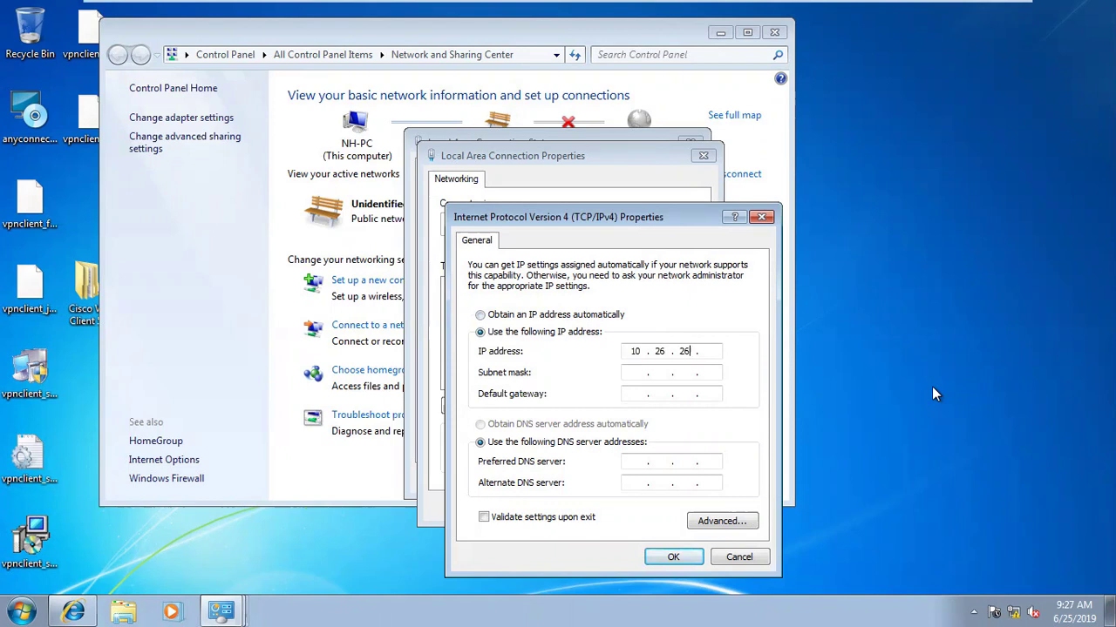
{"action": "key", "text": "Tab"}
{"action": "left_click", "coordinate": [684, 372]}
{"action": "key", "text": "BackSpace"}
{"action": "key", "text": "BackSpace"}
{"action": "key", "text": "BackSpace"}
{"action": "type", "text": "5 . 255 . 255"}
{"action": "type", "text": "10 . 26 . 26 . 10"}
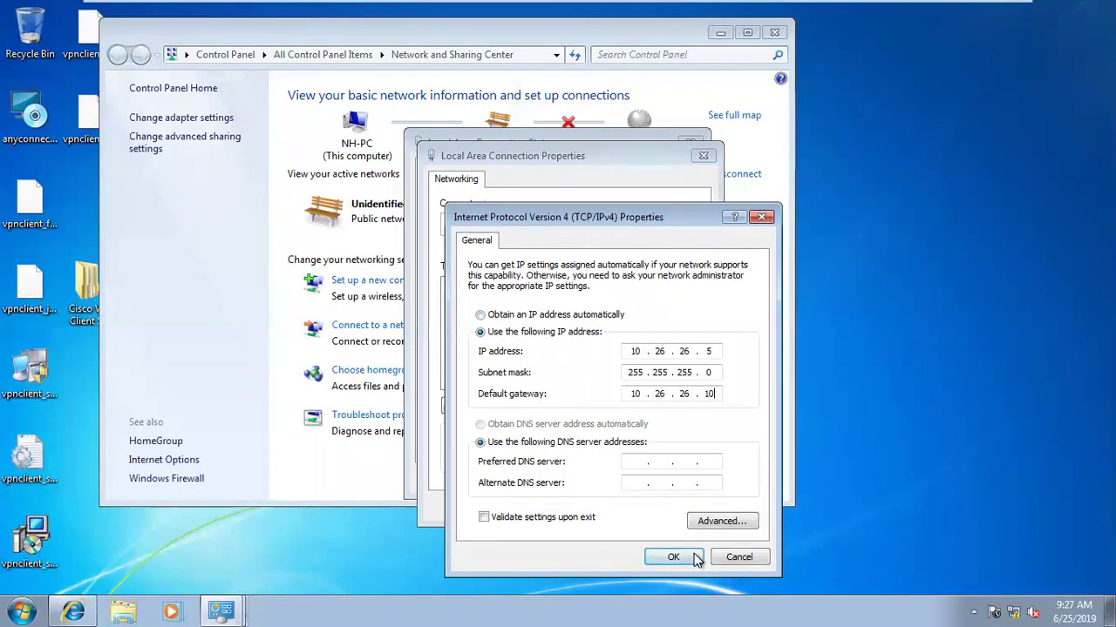
{"action": "left_click", "coordinate": [672, 557]}
{"action": "left_click", "coordinate": [616, 507]}
{"action": "left_click", "coordinate": [665, 476]}
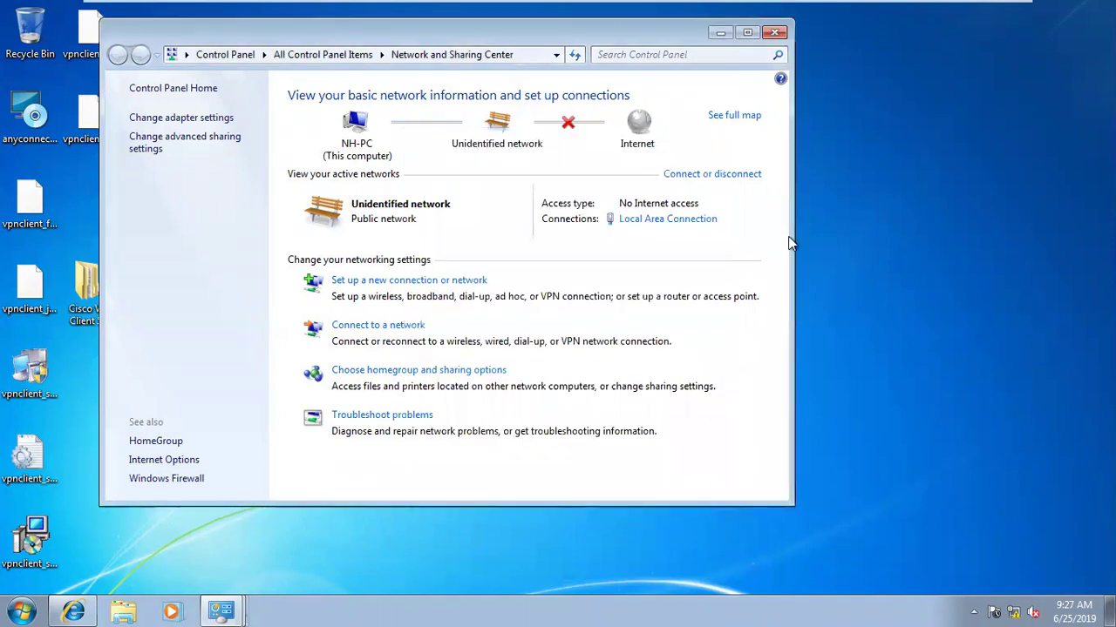
Switch WINDOWS7's Network adapter 1 from OUTSIDE to LAN2/INSIDE2 in the VM settings.
{"action": "mouse_move", "coordinate": [826, 7]}
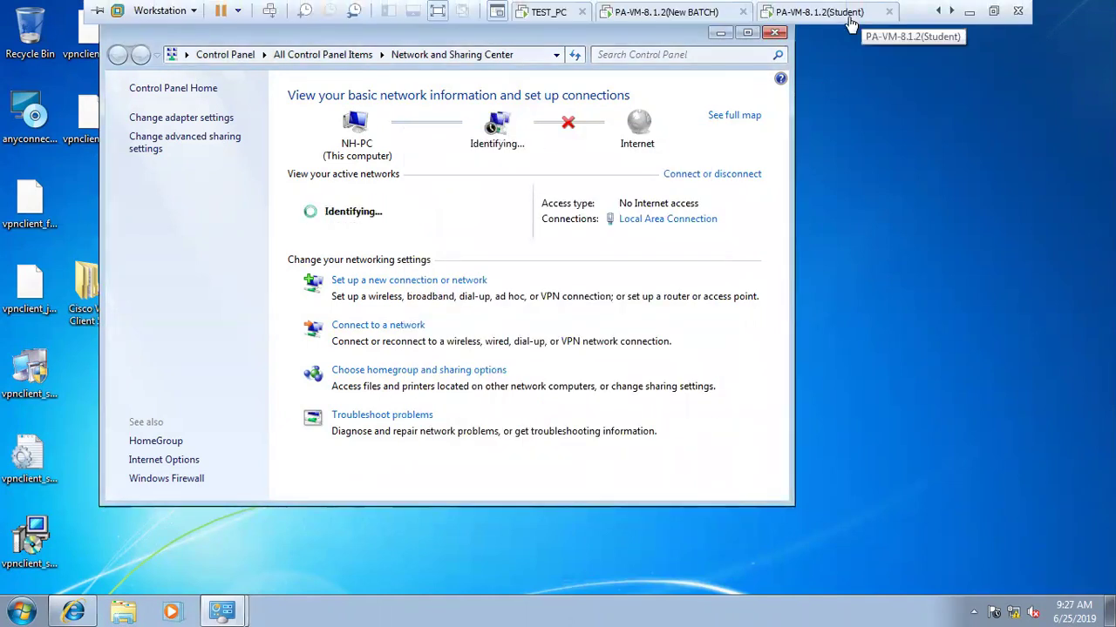
{"action": "left_click", "coordinate": [951, 11]}
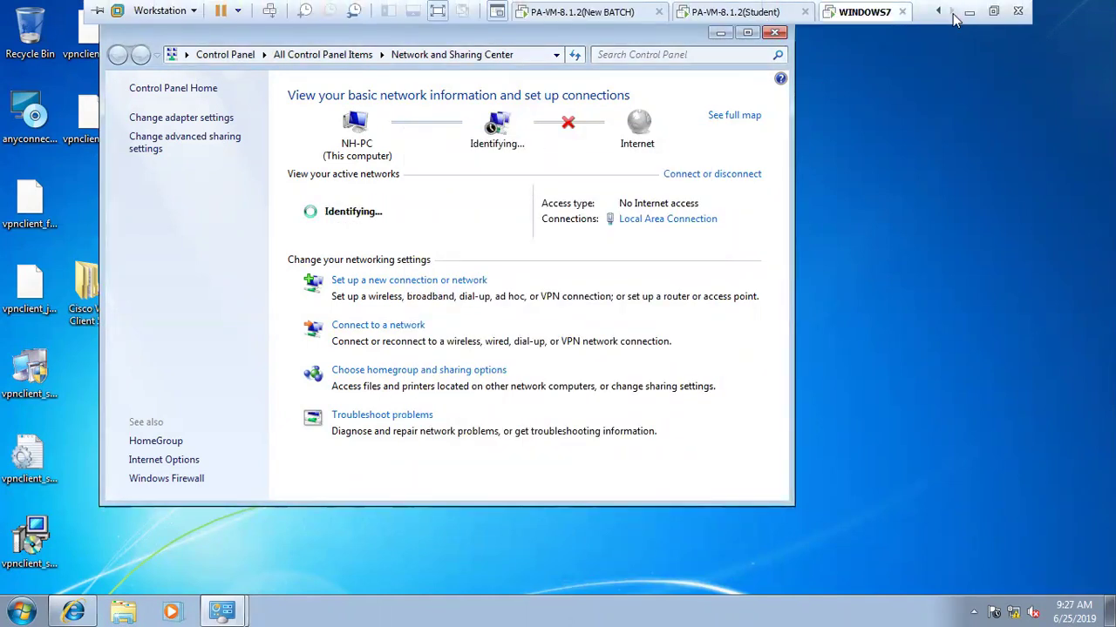
{"action": "right_click", "coordinate": [867, 12]}
{"action": "left_click", "coordinate": [901, 238]}
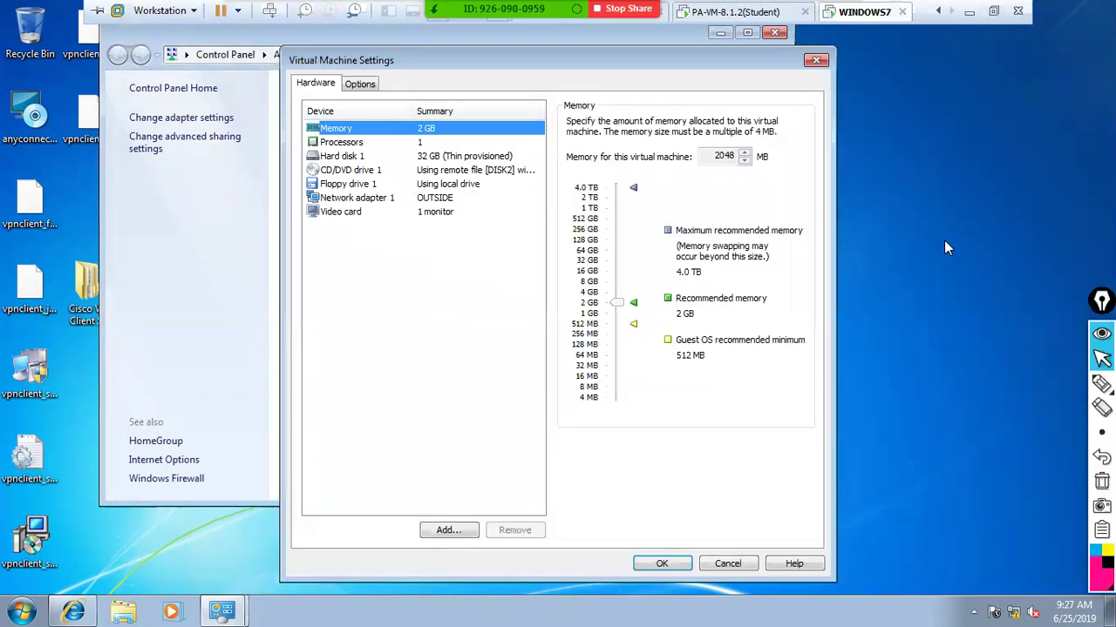
{"action": "left_click", "coordinate": [427, 200]}
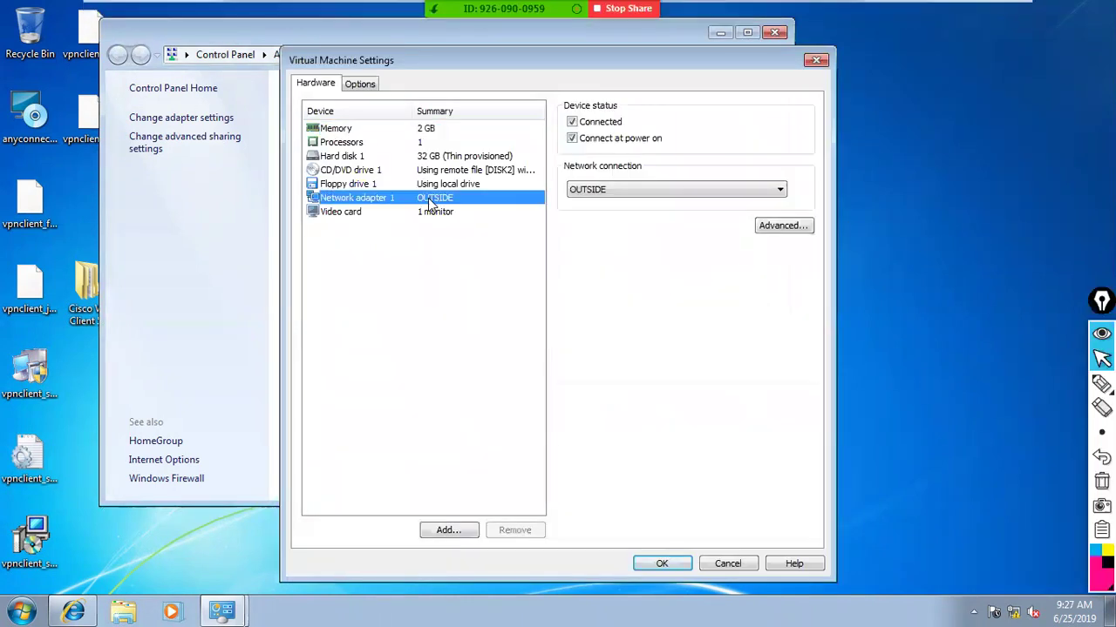
{"action": "left_click", "coordinate": [633, 194]}
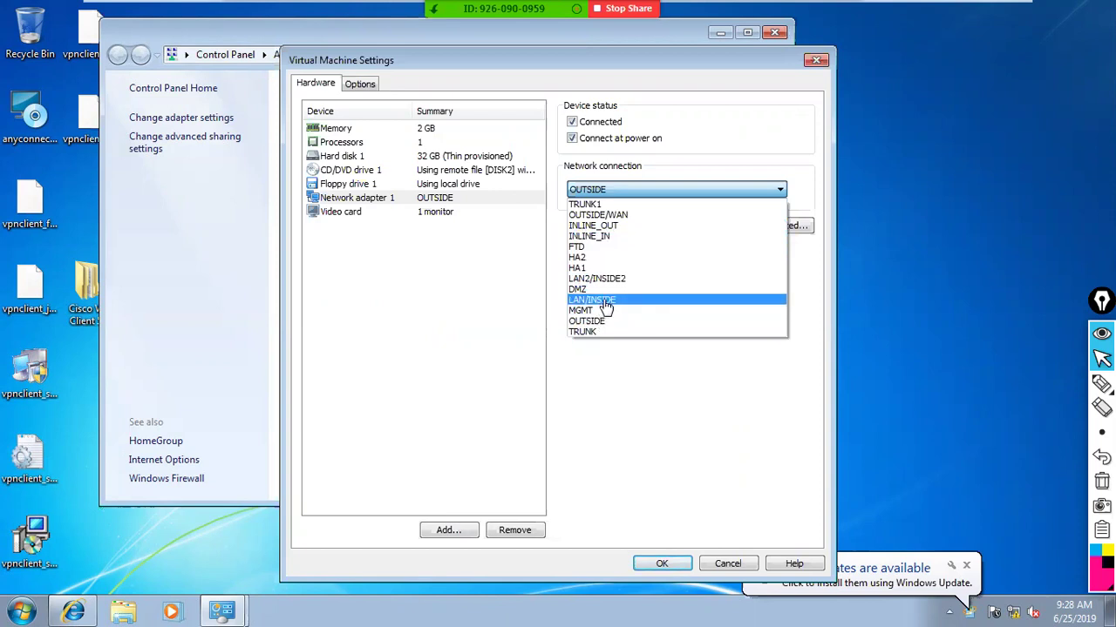
{"action": "left_click", "coordinate": [598, 279]}
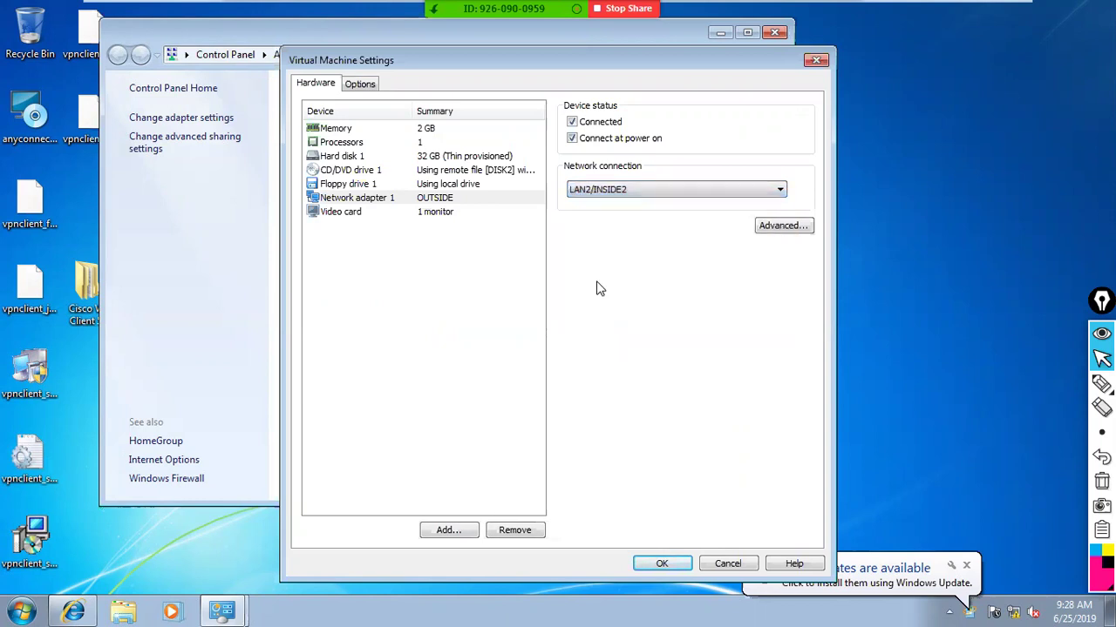
{"action": "left_click", "coordinate": [663, 564]}
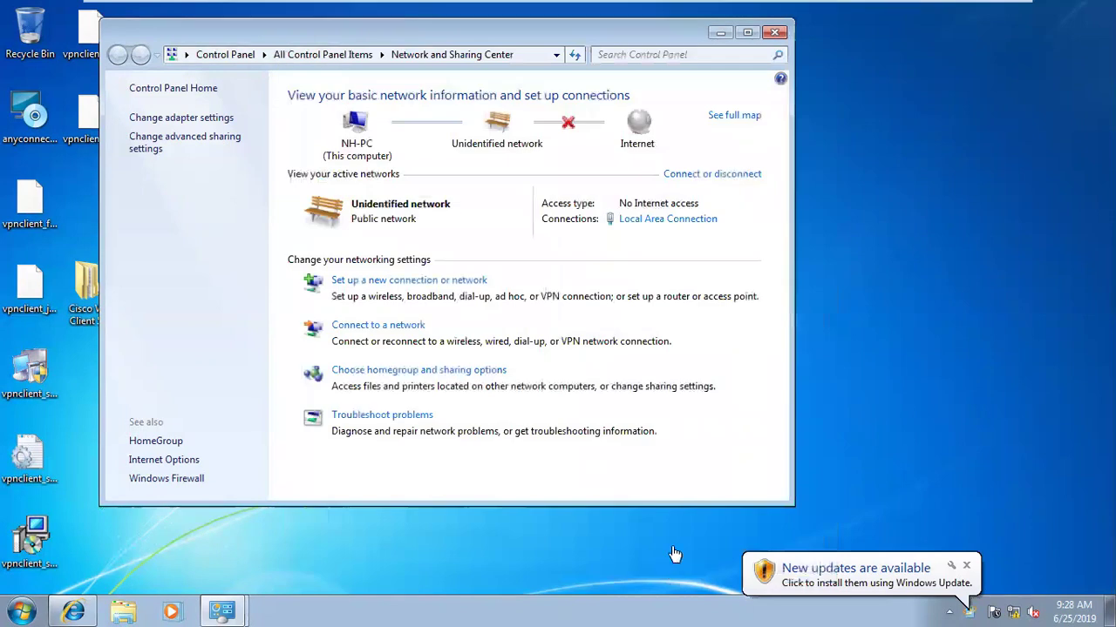
Close Network and Sharing Center, leave full screen, and start a login on the New BATCH firewall.
{"action": "left_click", "coordinate": [778, 33]}
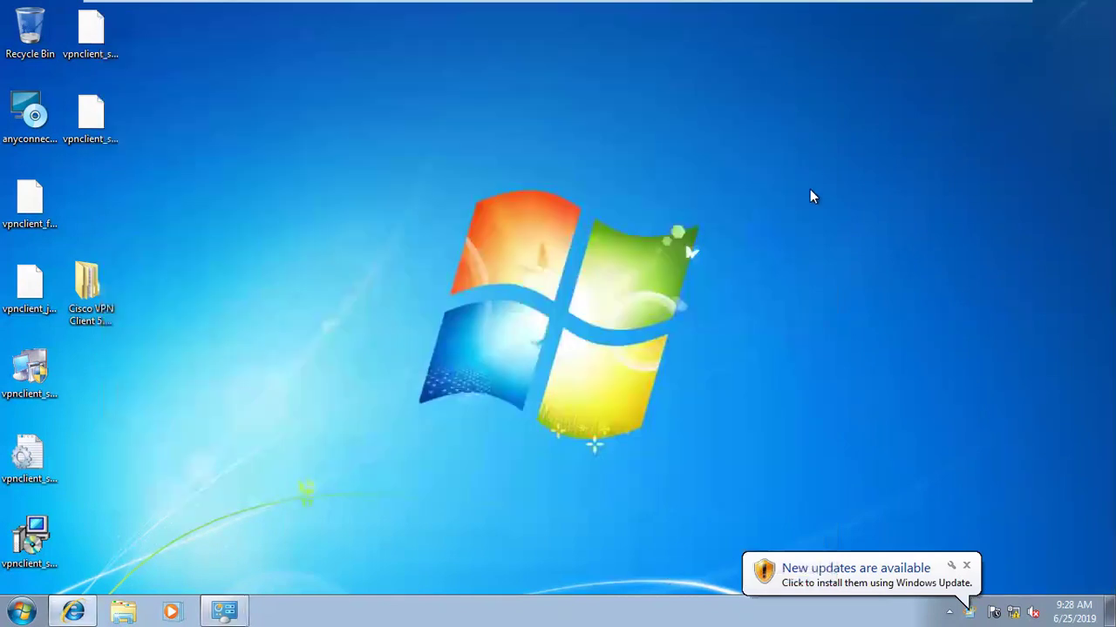
{"action": "key", "text": "ctrl+alt+Return"}
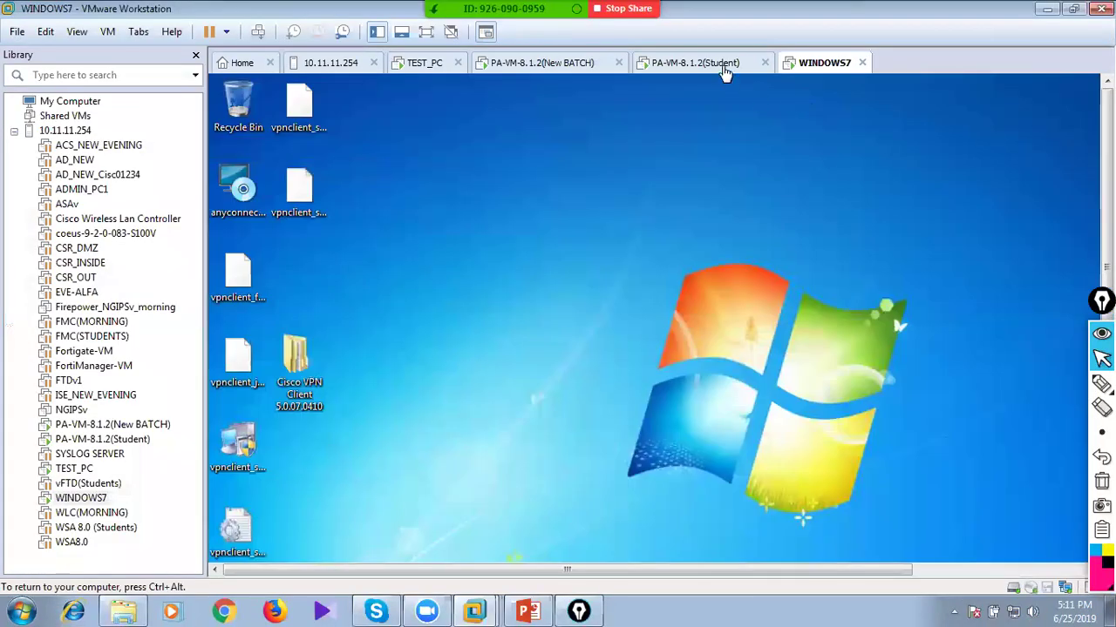
{"action": "left_click", "coordinate": [723, 74]}
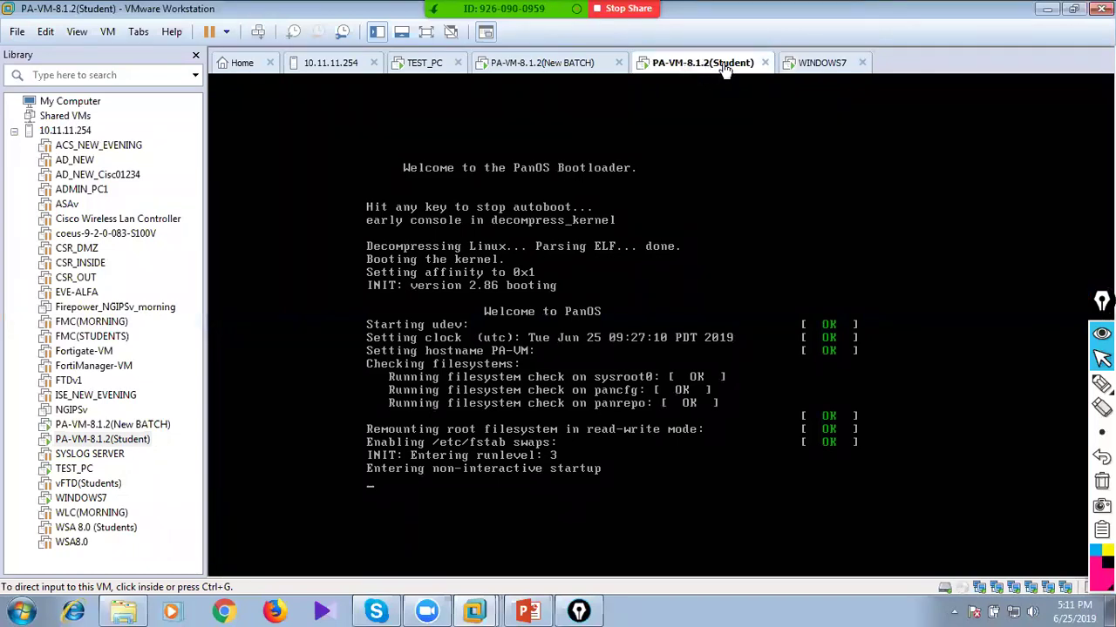
{"action": "left_click", "coordinate": [549, 64]}
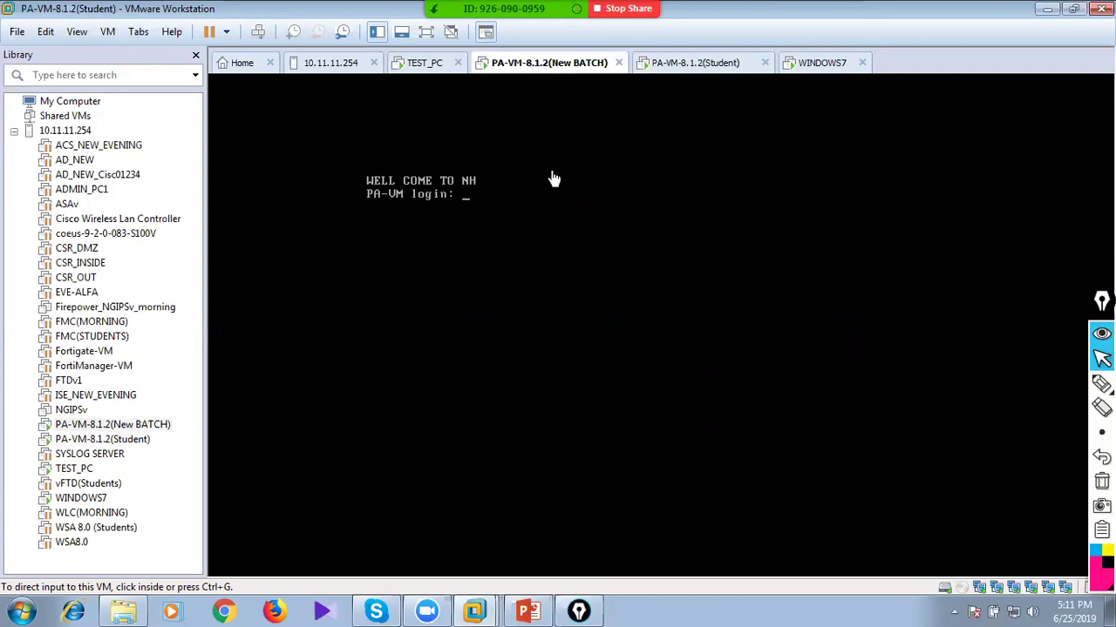
{"action": "type", "text": "admin"}
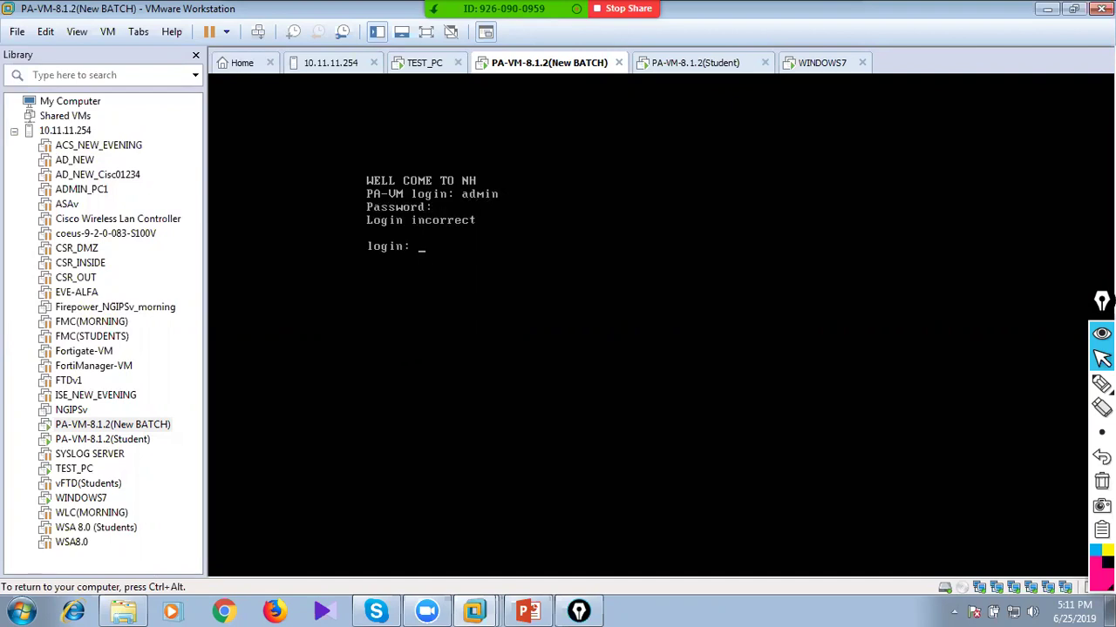
Switch to the TEST_PC machine and dismiss its connection error.
{"action": "key", "text": "ctrl+alt"}
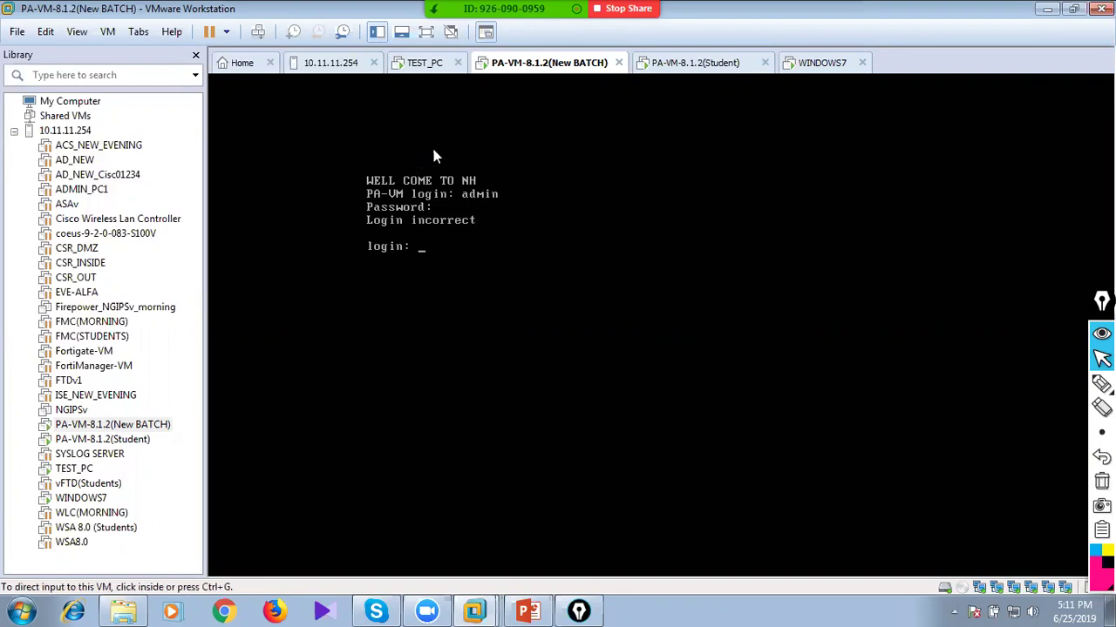
{"action": "left_click", "coordinate": [682, 79]}
{"action": "left_click", "coordinate": [433, 63]}
{"action": "left_click", "coordinate": [748, 454]}
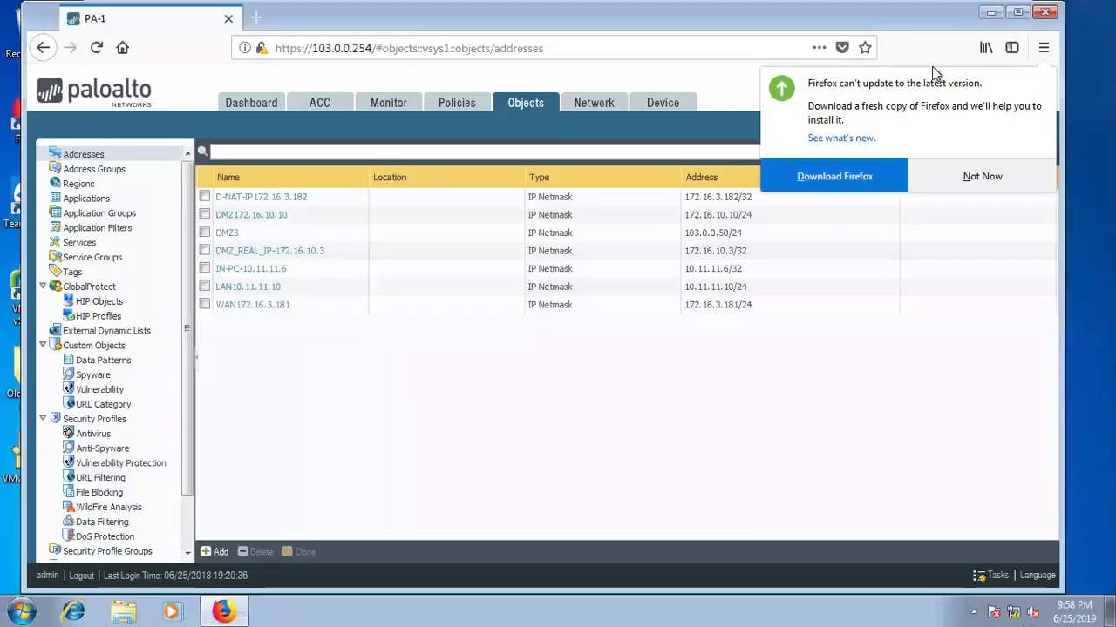
Close Firefox in TEST_PC and check the Local Area Connection's network details.
{"action": "left_click", "coordinate": [1044, 12]}
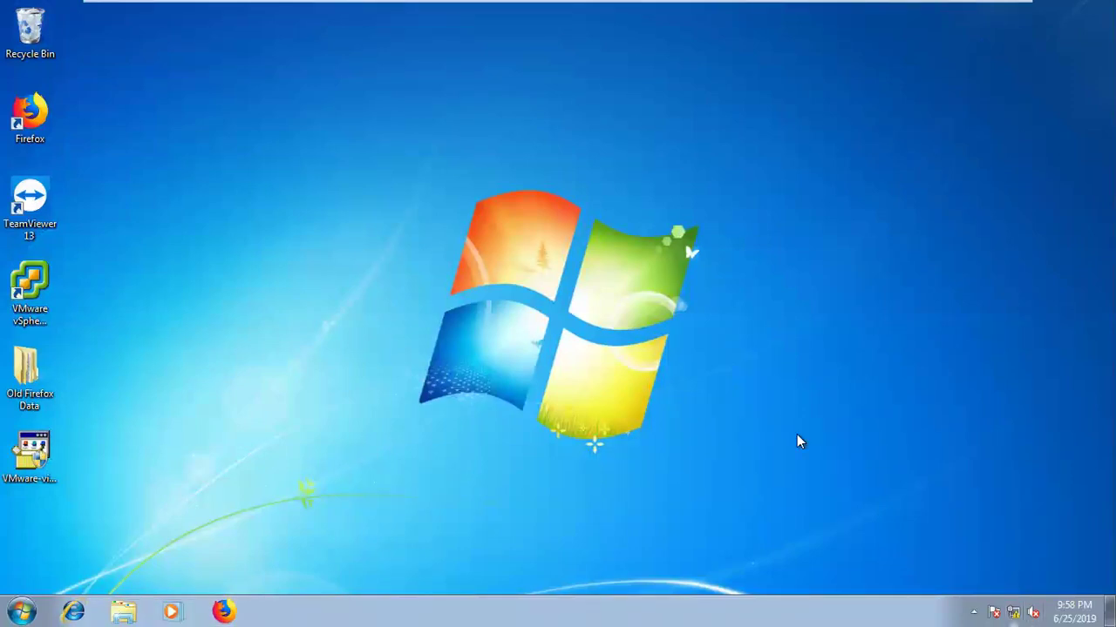
{"action": "key", "text": "ctrl+alt+Return"}
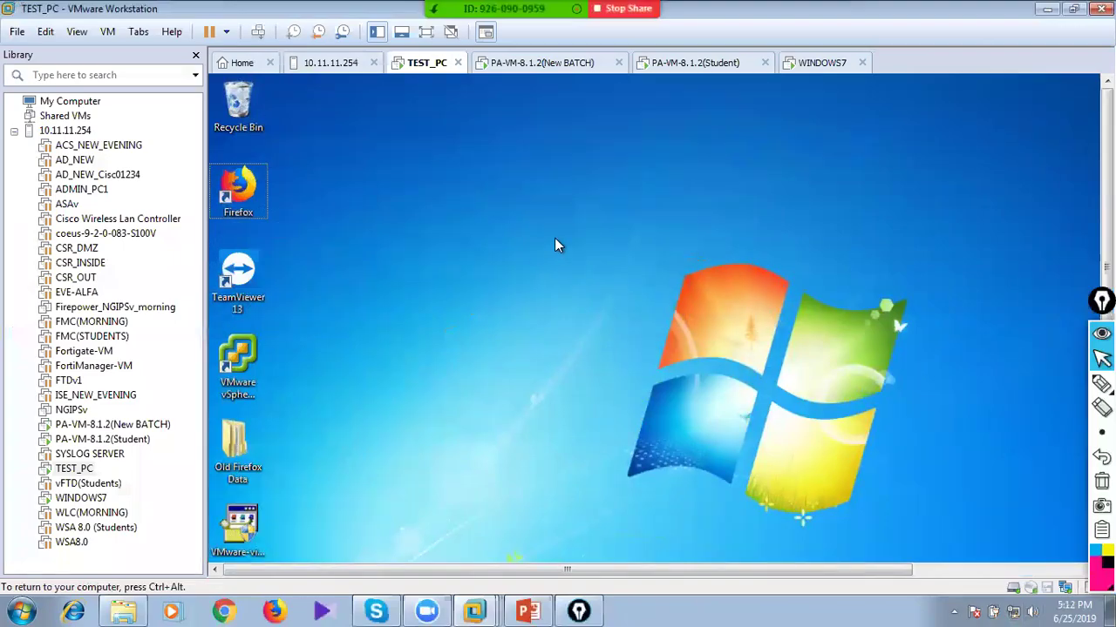
{"action": "key", "text": "ctrl+alt+Return"}
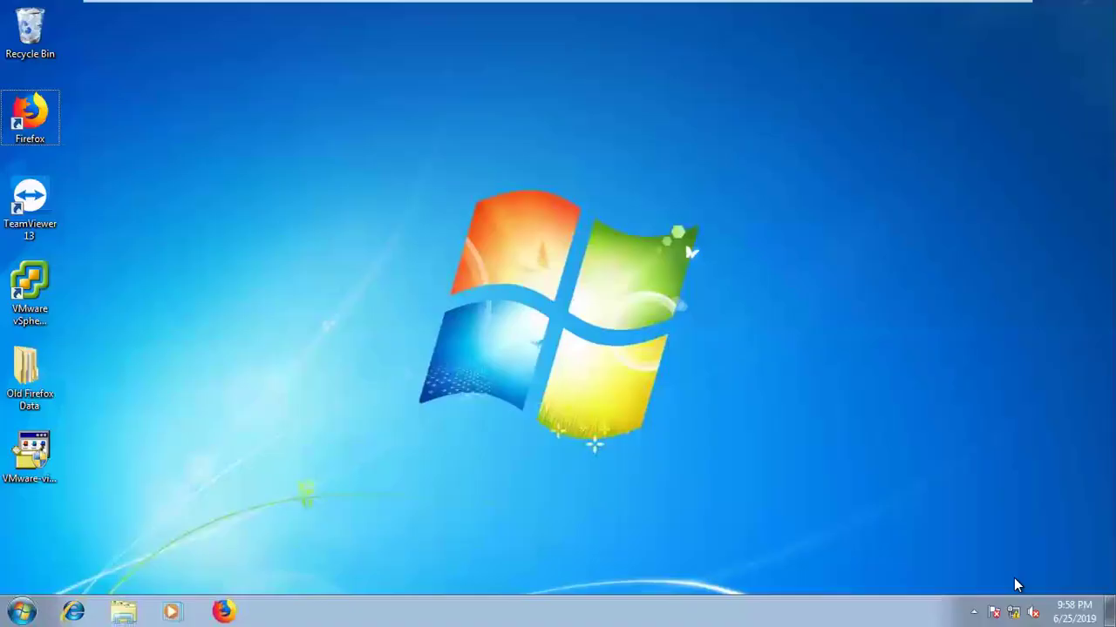
{"action": "right_click", "coordinate": [1013, 612]}
{"action": "left_click", "coordinate": [1003, 602]}
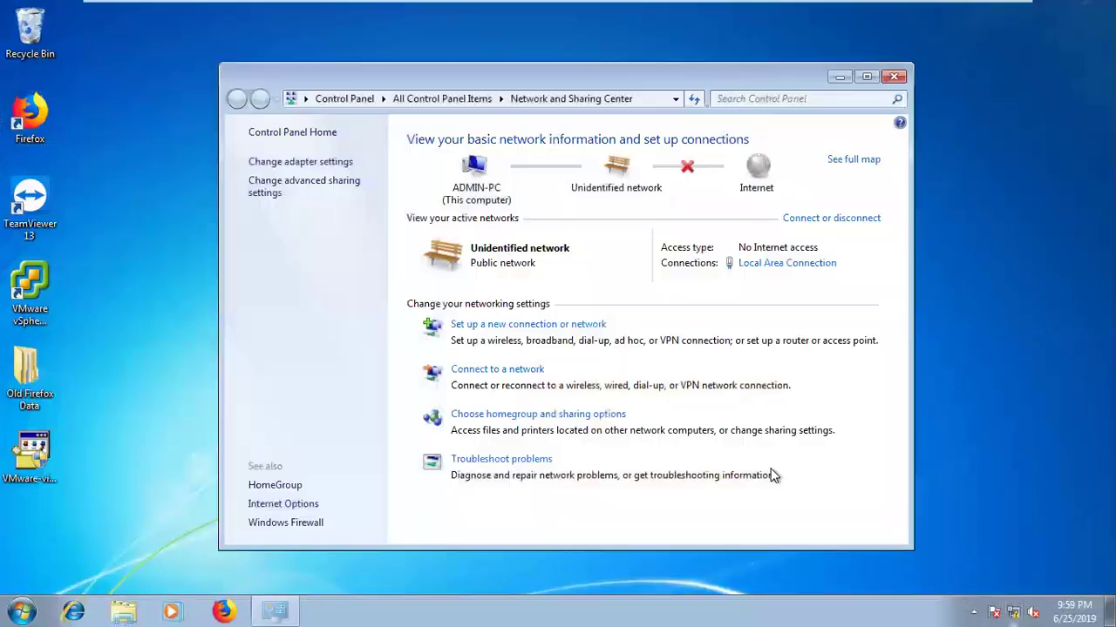
{"action": "left_click", "coordinate": [779, 263]}
{"action": "left_click", "coordinate": [470, 294]}
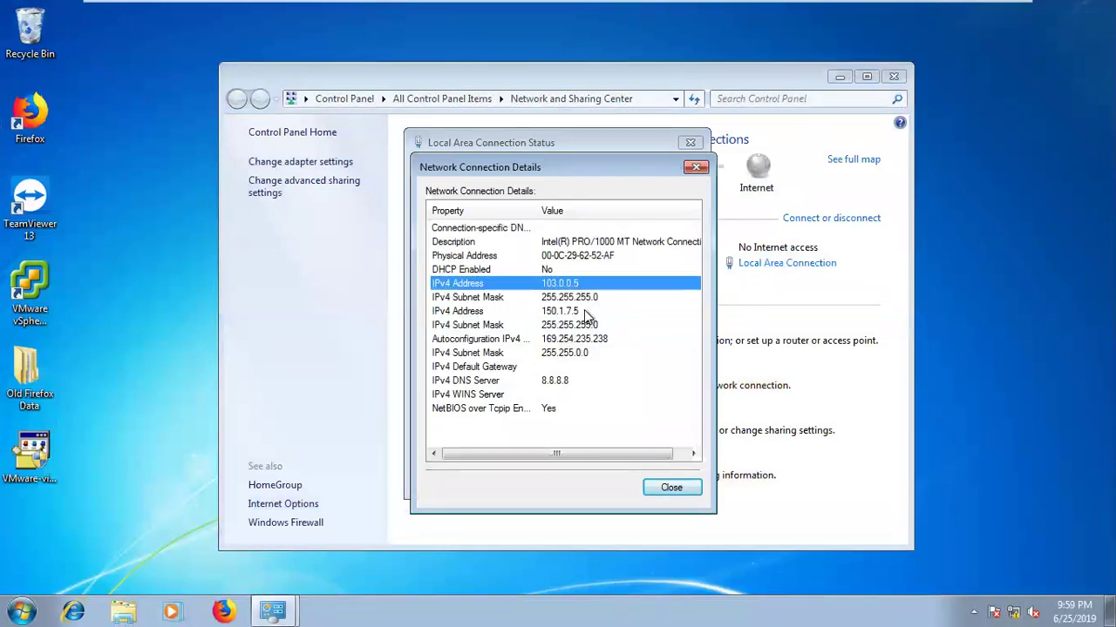
{"action": "left_click", "coordinate": [669, 483]}
{"action": "left_click", "coordinate": [687, 485]}
Open the IPv4 properties of TEST_PC's Local Area Connection.
{"action": "mouse_move", "coordinate": [671, 8]}
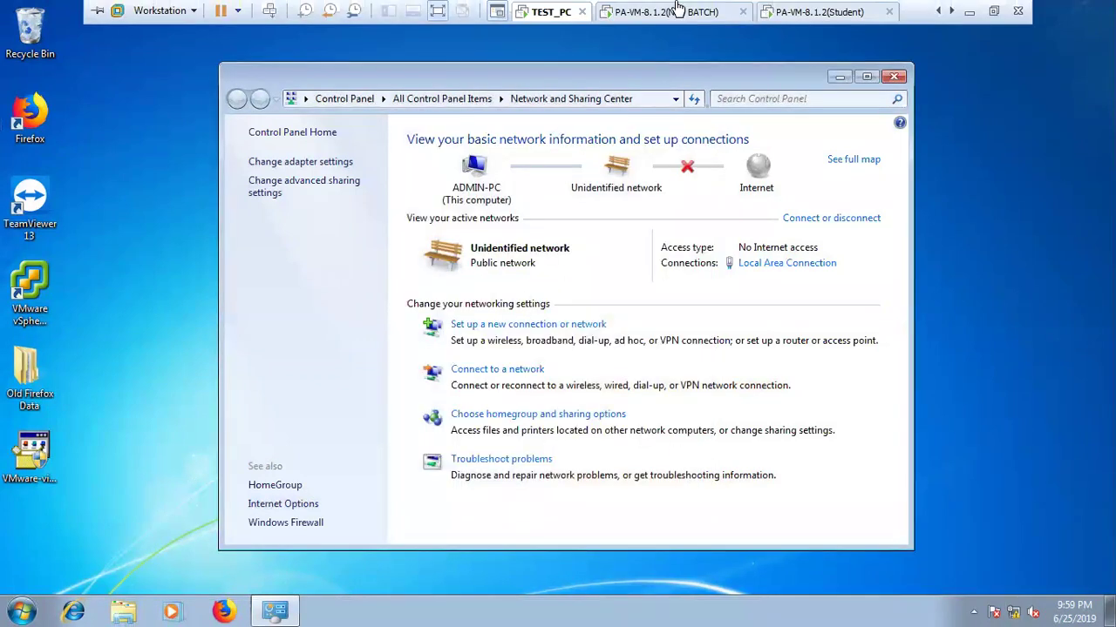
{"action": "left_click", "coordinate": [771, 263]}
{"action": "left_click", "coordinate": [460, 440]}
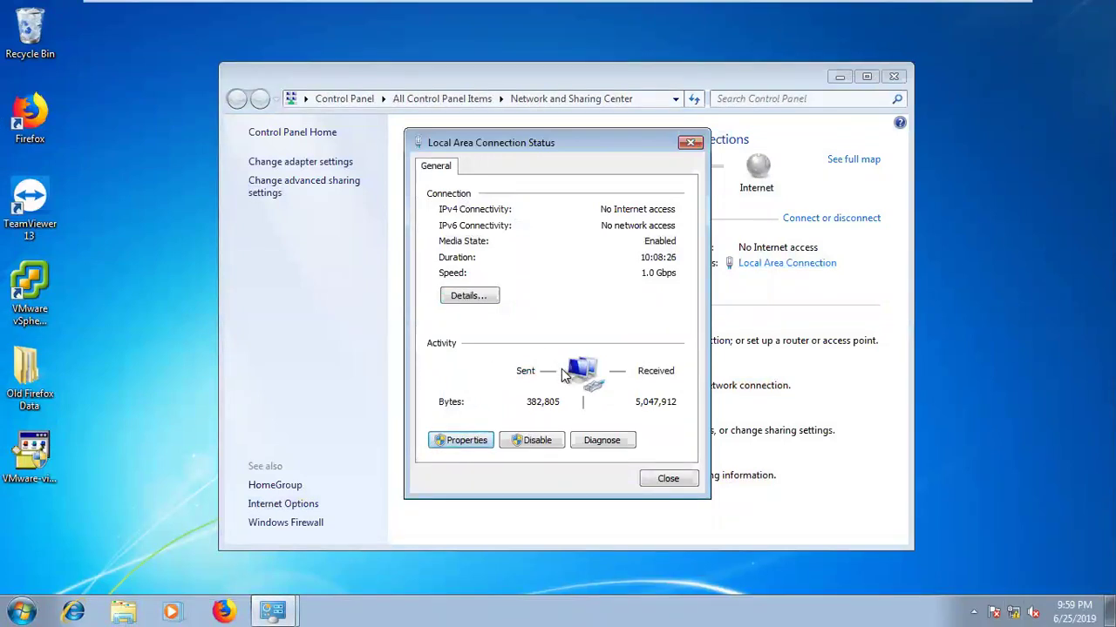
{"action": "left_click", "coordinate": [470, 443]}
{"action": "double_click", "coordinate": [580, 341]}
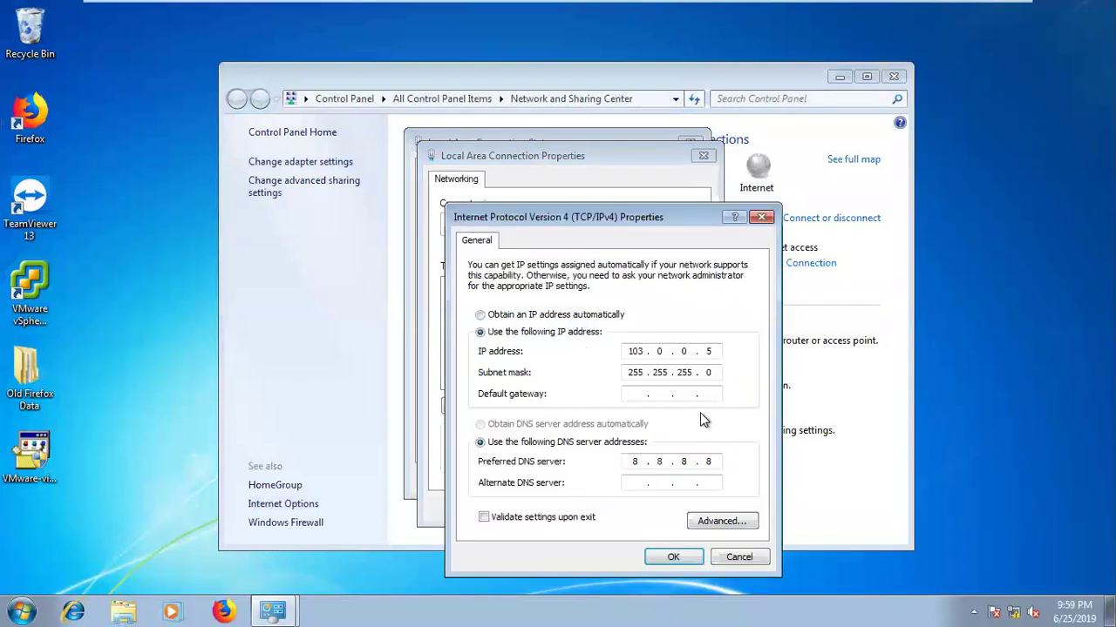
Set static IP 10.11.11.5, mask 255.255.255.0, gateway 10.11.11.10 and apply it.
{"action": "left_click", "coordinate": [567, 316]}
{"action": "left_click", "coordinate": [559, 424]}
{"action": "left_click", "coordinate": [538, 332]}
{"action": "type", "text": "10.11.11.5"}
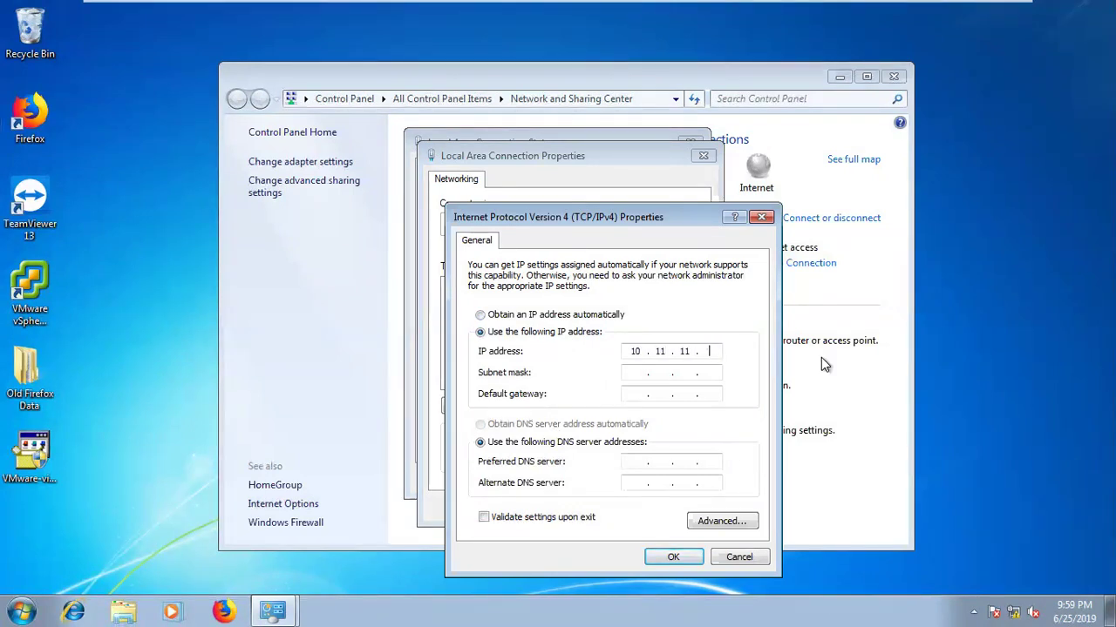
{"action": "key", "text": "Tab"}
{"action": "type", "text": "255.0.0"}
{"action": "key", "text": "BackSpace"}
{"action": "key", "text": "BackSpace"}
{"action": "type", "text": "255 . 255"}
{"action": "key", "text": "Tab"}
{"action": "type", "text": "10.11.11.10"}
{"action": "left_click", "coordinate": [673, 557]}
{"action": "left_click", "coordinate": [616, 508]}
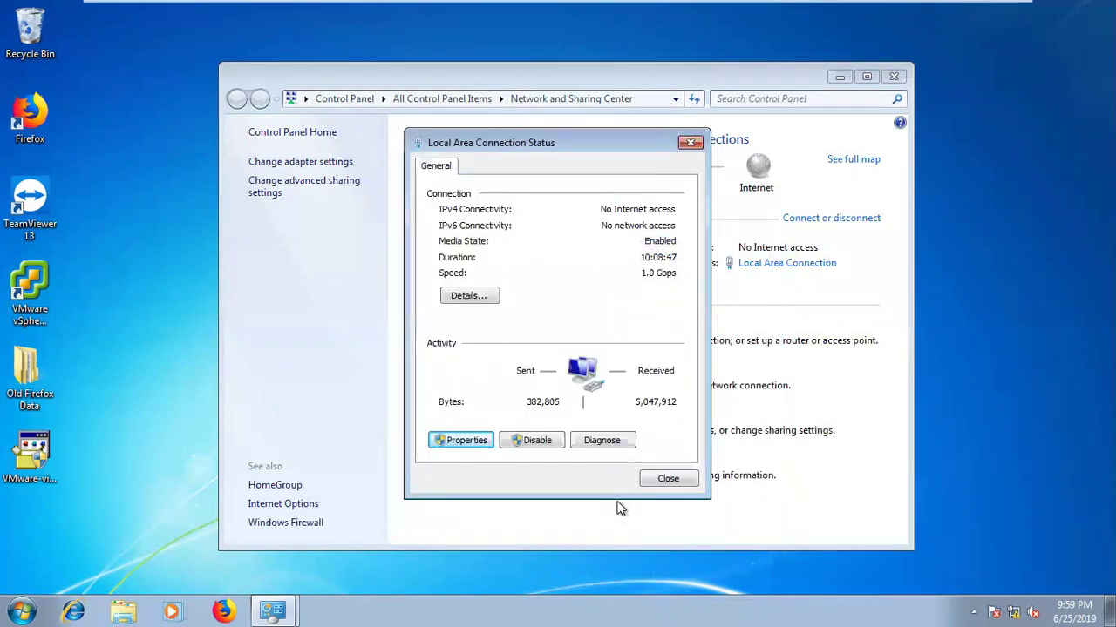
{"action": "left_click", "coordinate": [686, 482]}
{"action": "key", "text": "ctrl+alt+Return"}
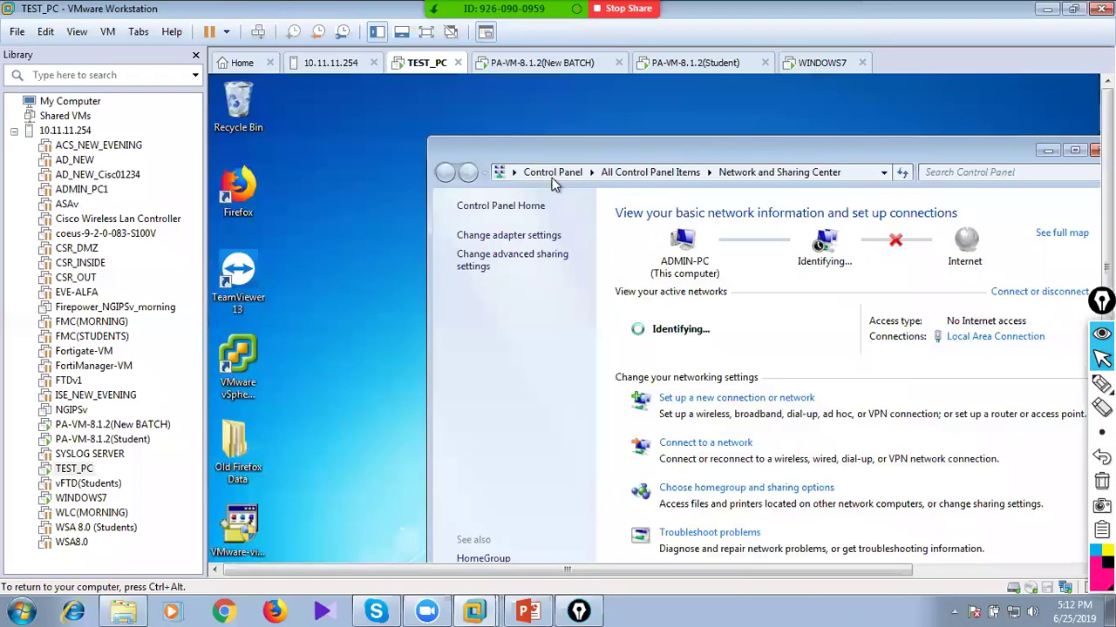
Connect TEST_PC's Network adapter 1 to LAN/INSIDE instead of MGMT.
{"action": "right_click", "coordinate": [419, 64]}
{"action": "left_click", "coordinate": [467, 284]}
{"action": "left_click", "coordinate": [444, 181]}
{"action": "left_click", "coordinate": [607, 172]}
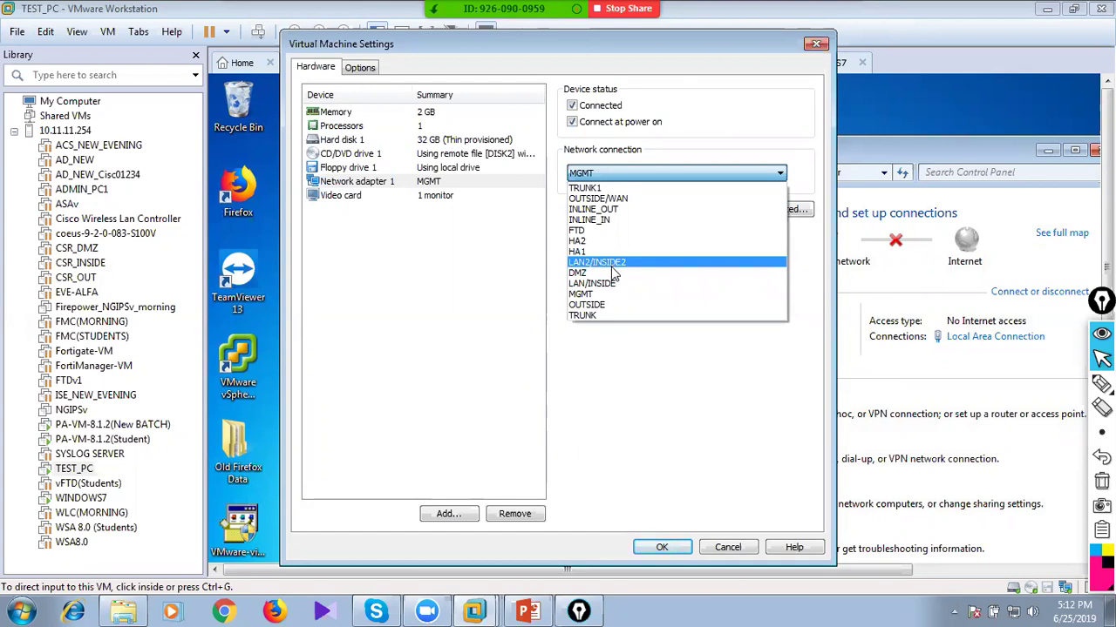
{"action": "left_click", "coordinate": [608, 286]}
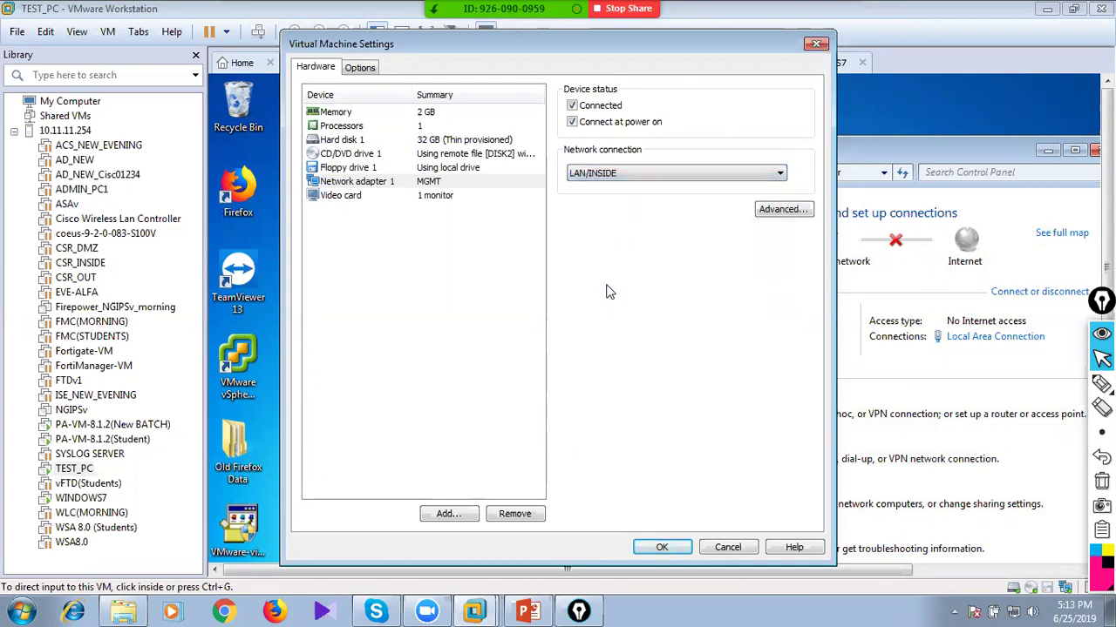
{"action": "left_click", "coordinate": [662, 546]}
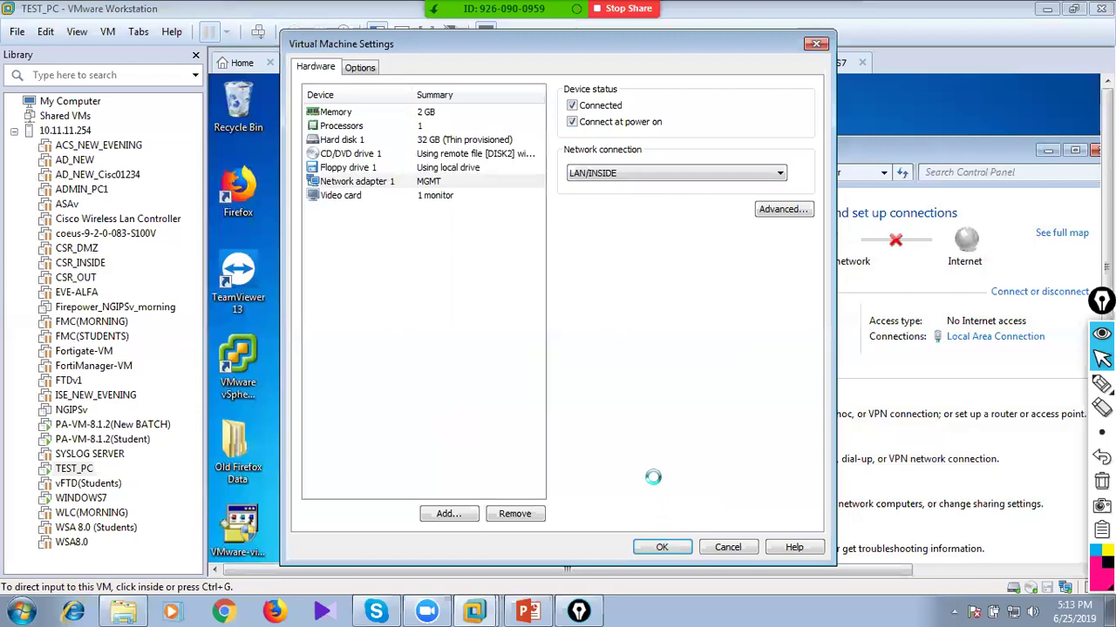
Glance at the New BATCH firewall's VM options, then show the host desktop.
{"action": "left_click", "coordinate": [520, 67]}
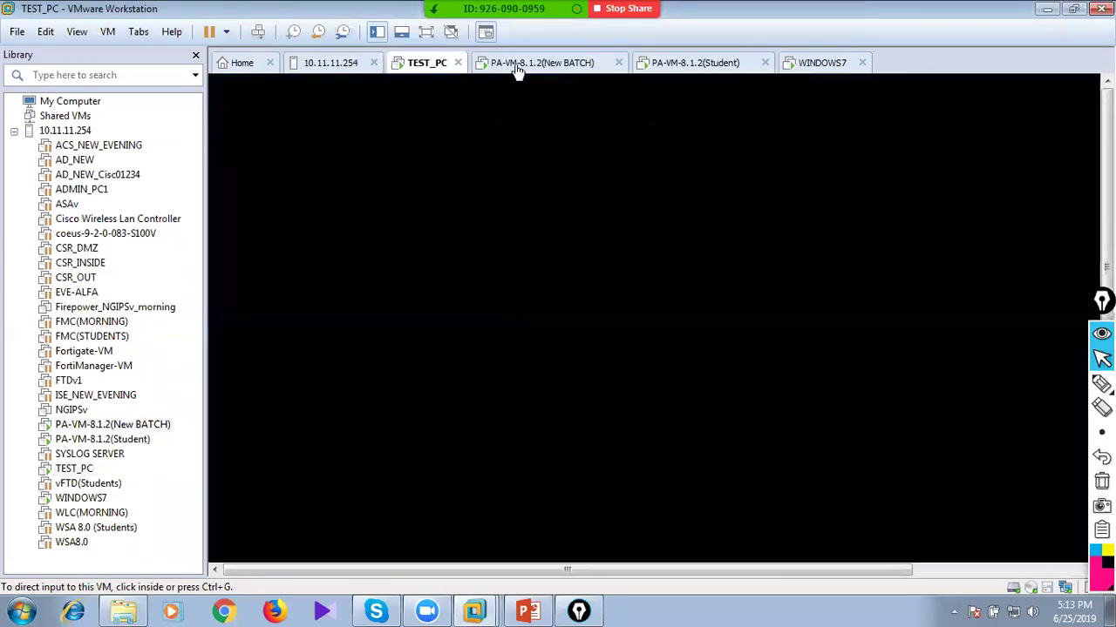
{"action": "right_click", "coordinate": [563, 74]}
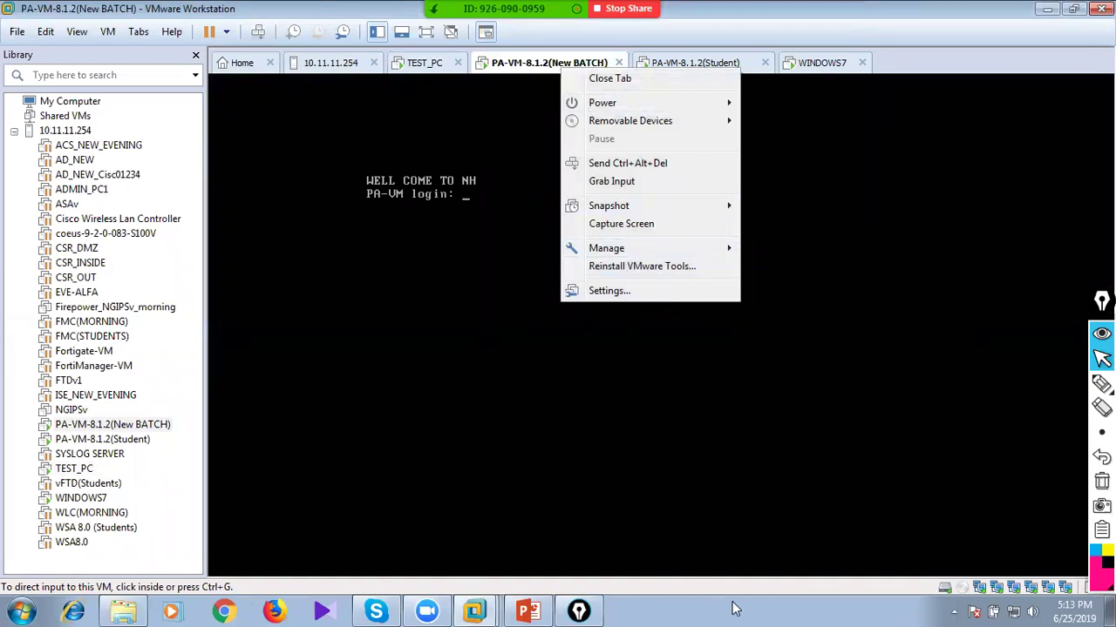
{"action": "key", "text": "Escape"}
{"action": "key", "text": "super+d"}
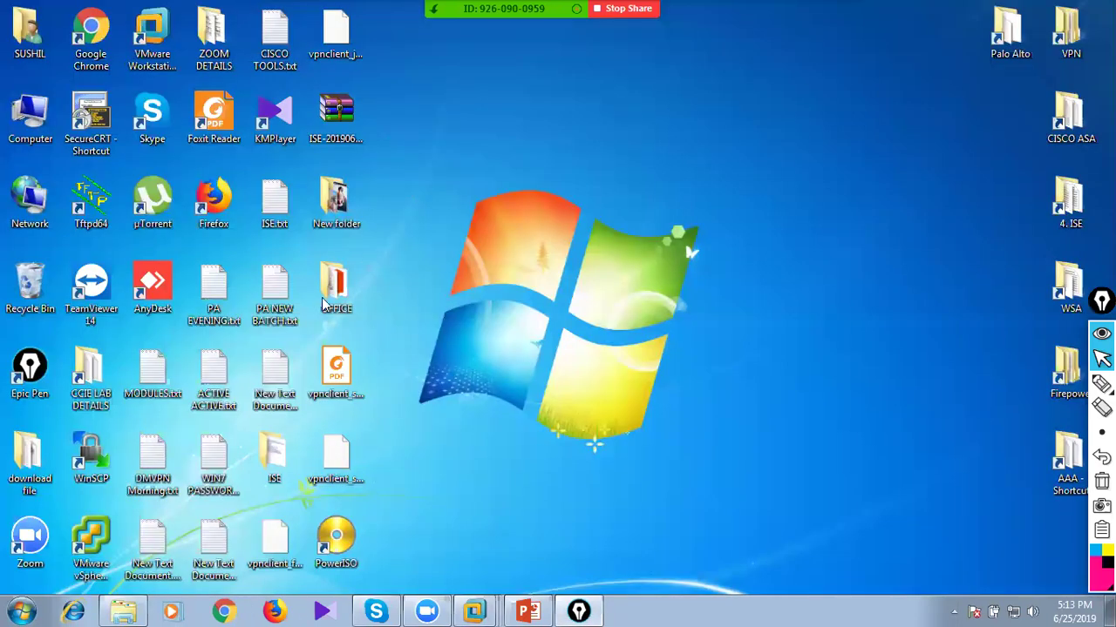
Launch vSphere Client and enter user root with the account password for host 10.11.11.254.
{"action": "left_click", "coordinate": [97, 542]}
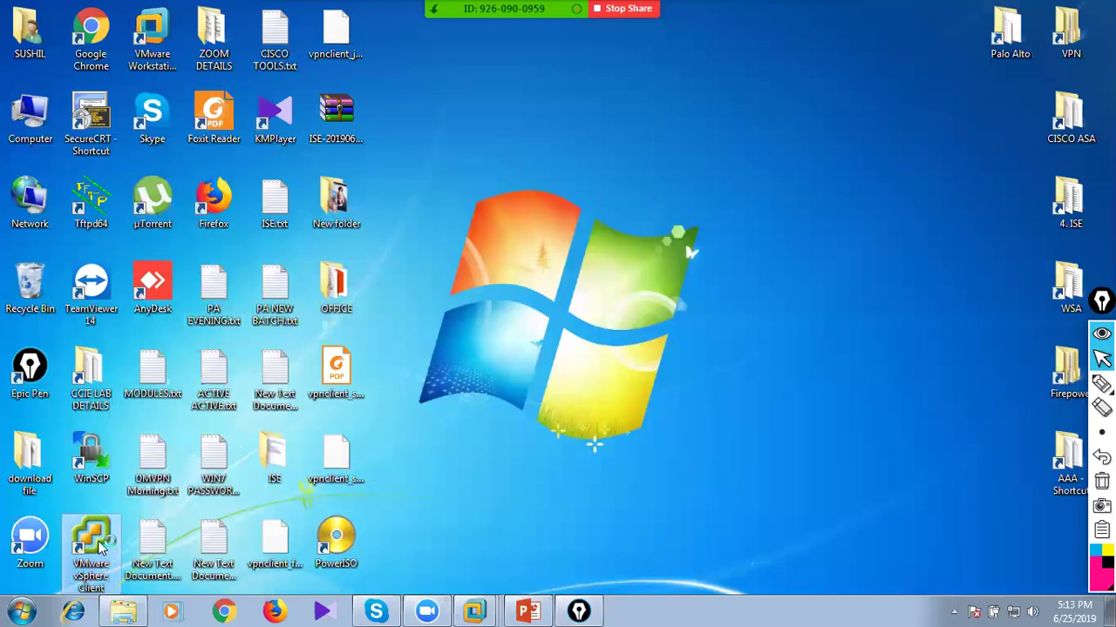
{"action": "double_click", "coordinate": [98, 542]}
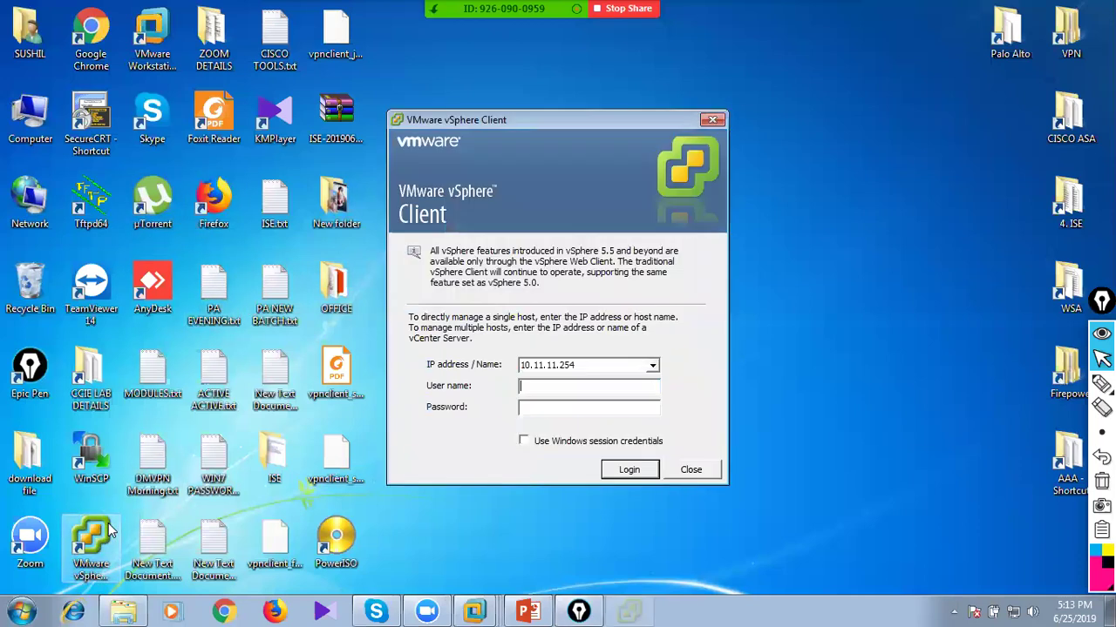
{"action": "left_click", "coordinate": [575, 385]}
{"action": "type", "text": "root"}
{"action": "key", "text": "Tab"}
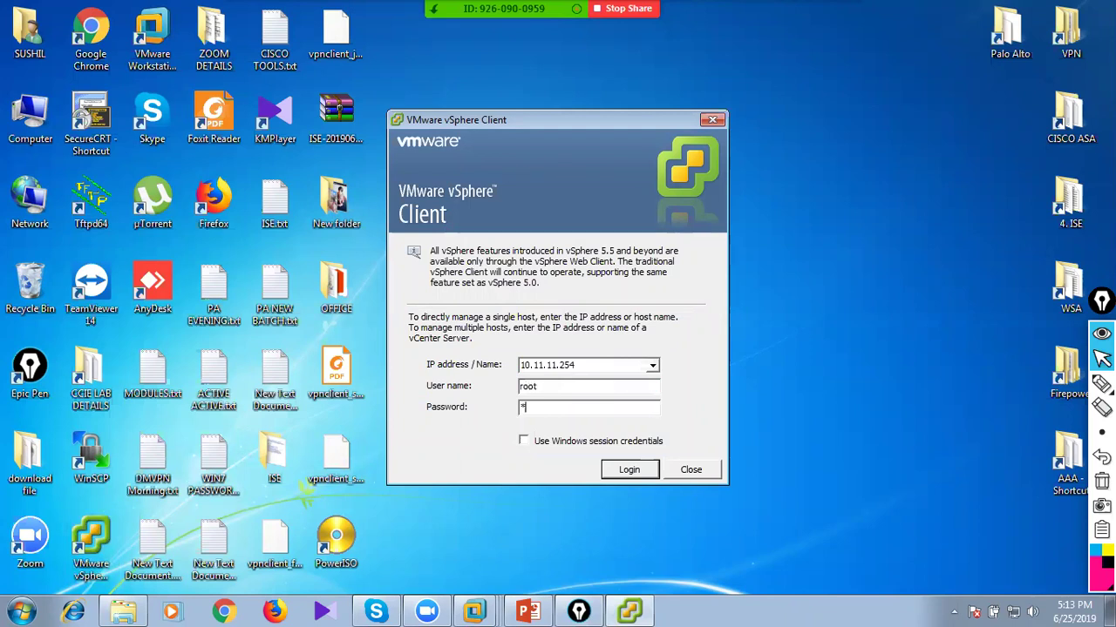
{"action": "type", "text": "******"}
{"action": "key", "text": "BackSpace"}
{"action": "key", "text": "BackSpace"}
{"action": "key", "text": "BackSpace"}
{"action": "key", "text": "BackSpace"}
{"action": "key", "text": "BackSpace"}
{"action": "key", "text": "BackSpace"}
{"action": "type", "text": "********"}
Submit the login, ignore the certificate warning and bring up the PowerPoint diagram.
{"action": "key", "text": "Return"}
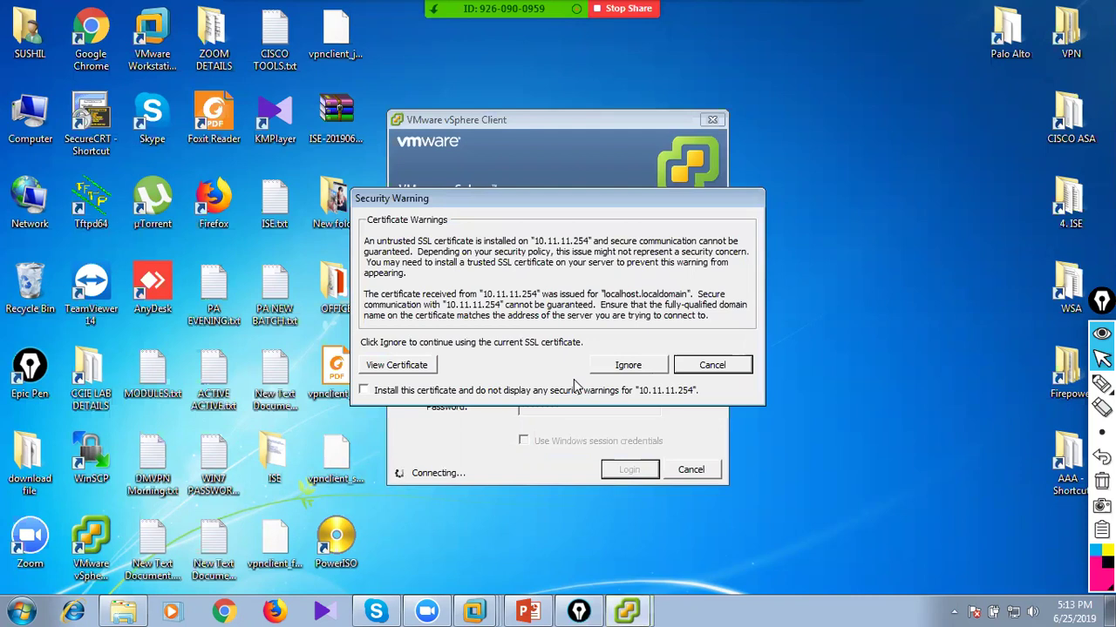
{"action": "left_click", "coordinate": [610, 365]}
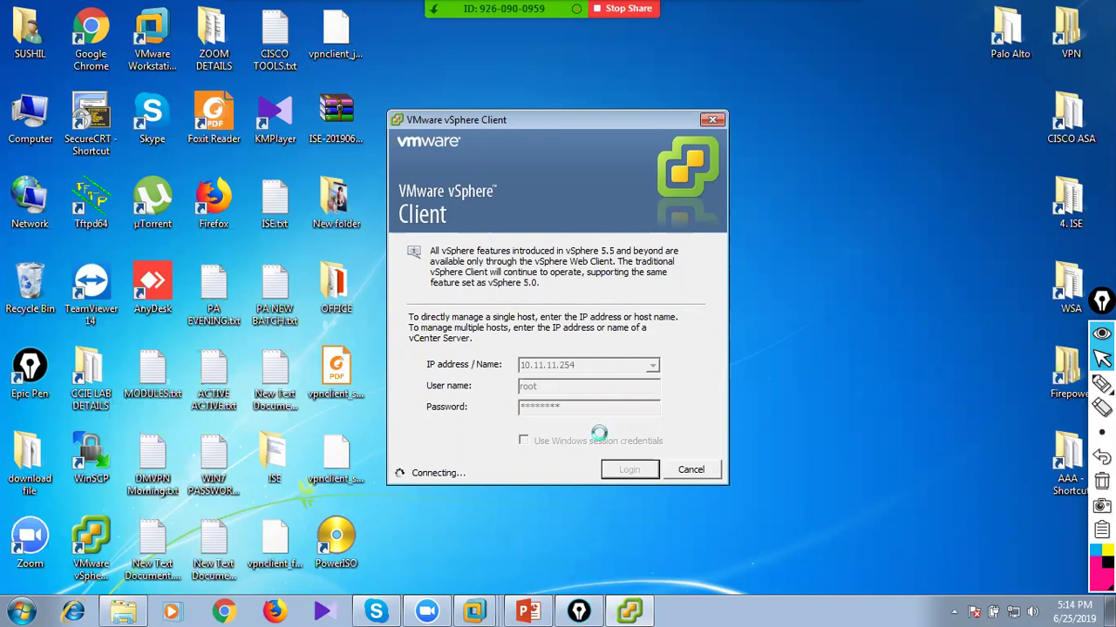
{"action": "left_click", "coordinate": [533, 610]}
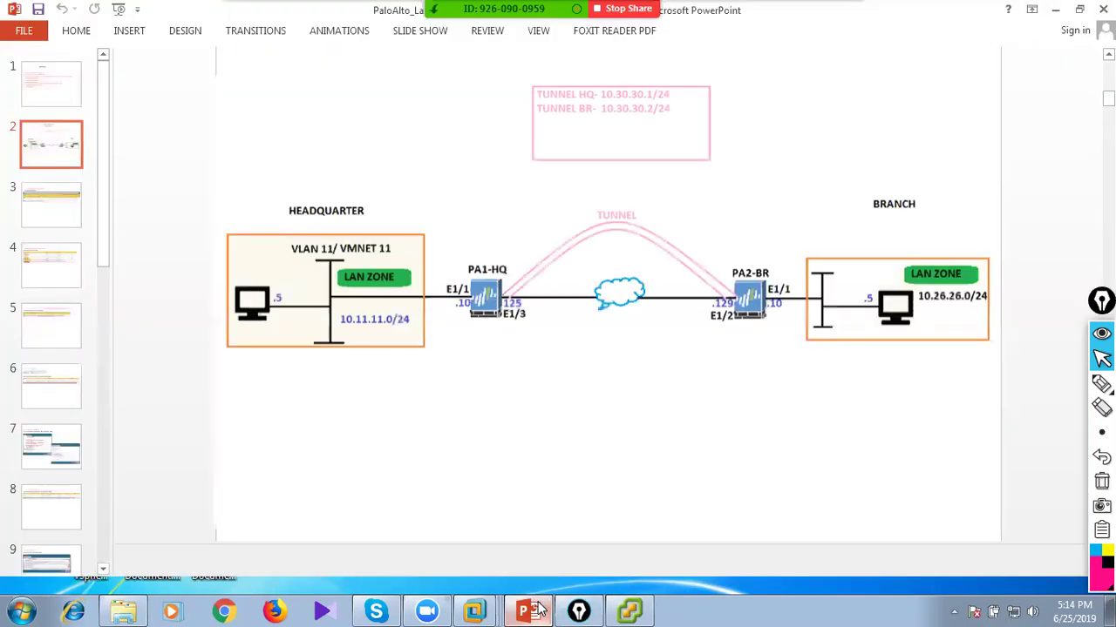
Minimize the PowerPoint diagram and open the firewall VM from the VMware Workstation jump list.
{"action": "left_click", "coordinate": [533, 610]}
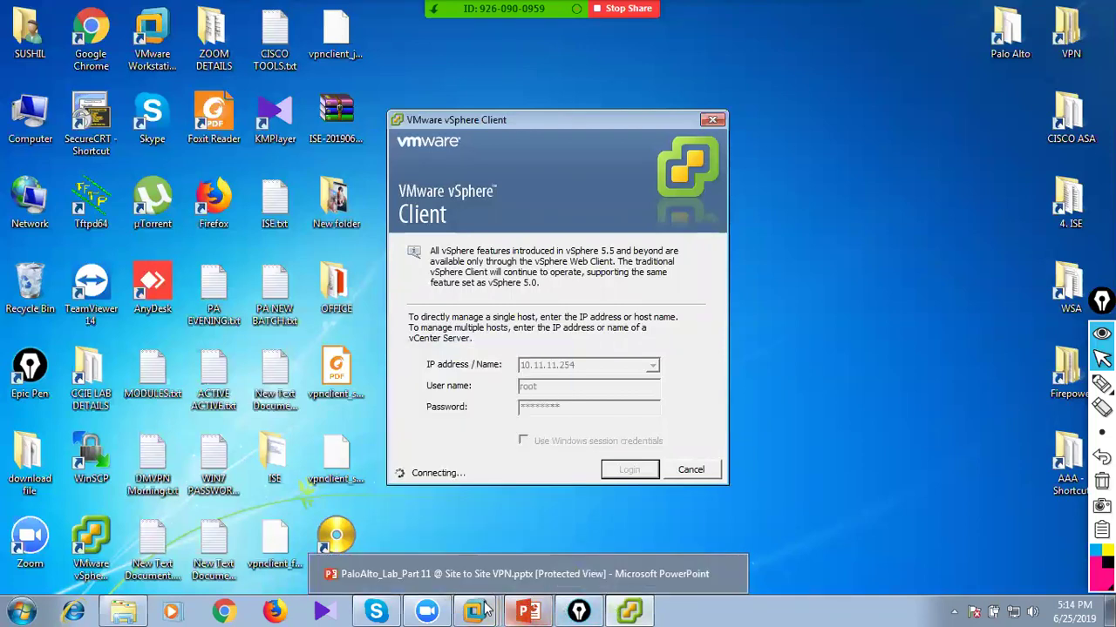
{"action": "mouse_move", "coordinate": [479, 610]}
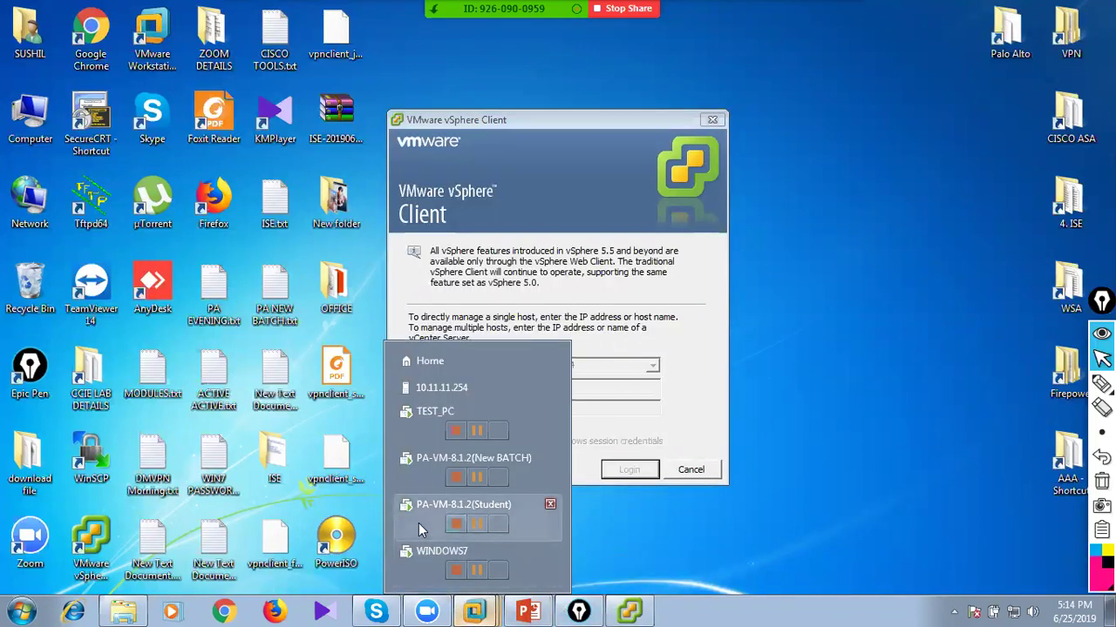
{"action": "left_click", "coordinate": [418, 523]}
Enter admin at the New BATCH firewall login, then type admin on the Student console.
{"action": "left_click", "coordinate": [569, 66]}
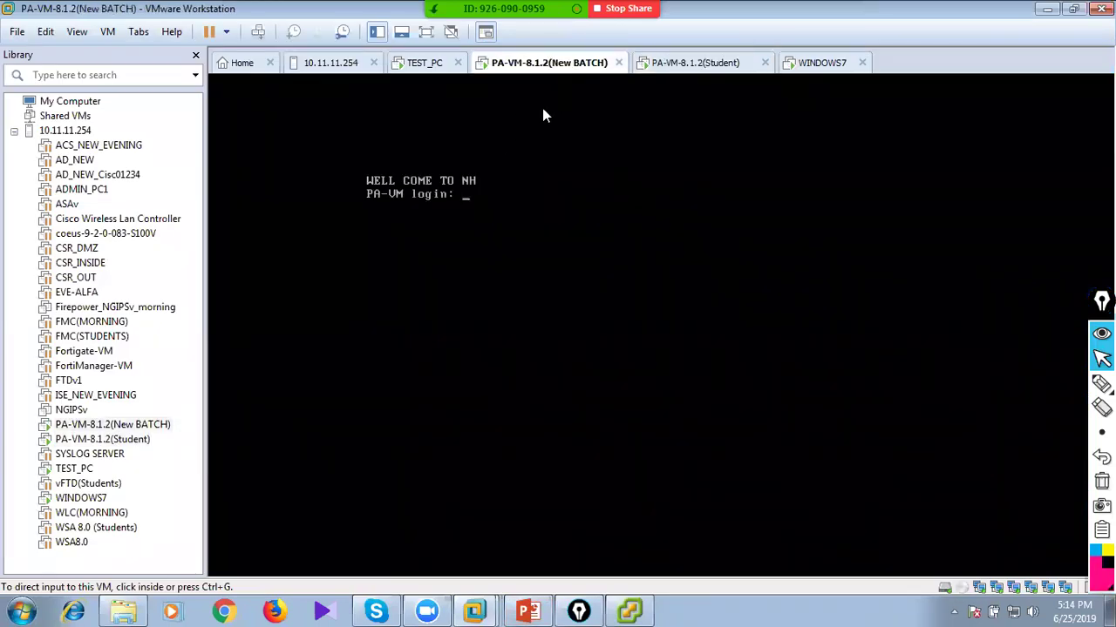
{"action": "left_click", "coordinate": [542, 115]}
{"action": "type", "text": "admin"}
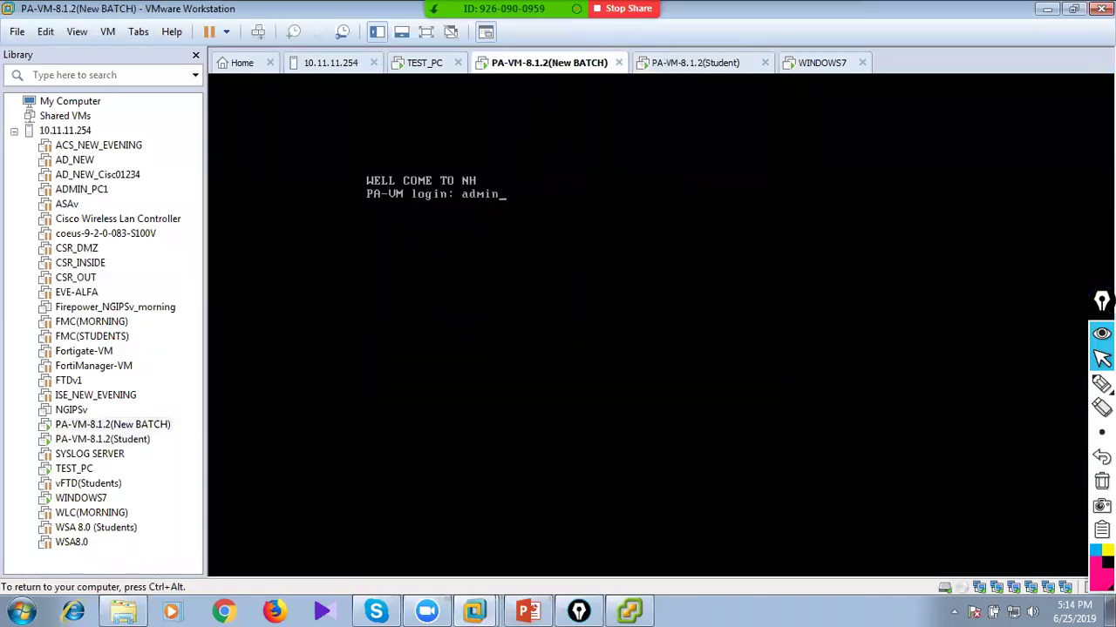
{"action": "key", "text": "Return"}
{"action": "key", "text": "Return"}
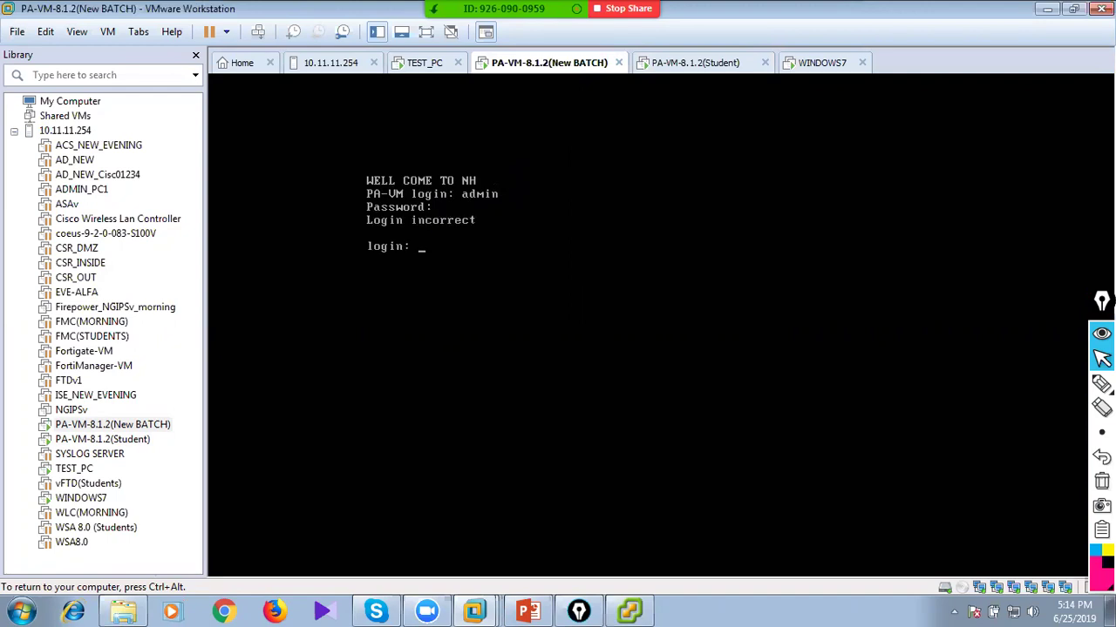
{"action": "left_click", "coordinate": [702, 63]}
{"action": "left_click", "coordinate": [643, 200]}
{"action": "type", "text": "admin"}
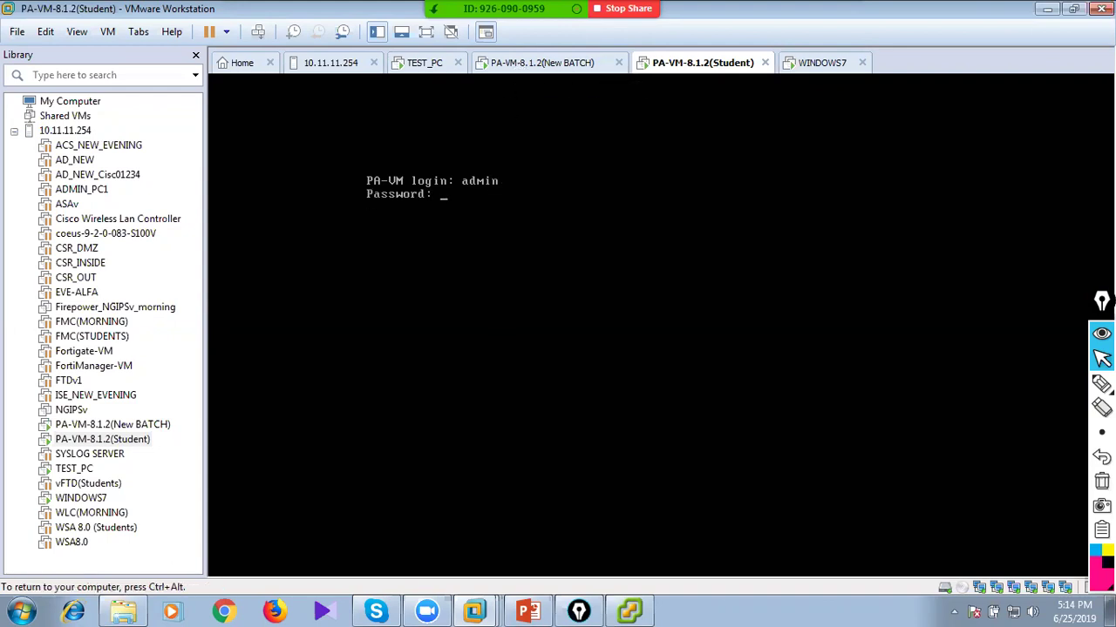
Retry the admin login on the New BATCH console, then release the keyboard to the host.
{"action": "left_click", "coordinate": [555, 62]}
{"action": "left_click", "coordinate": [555, 83]}
{"action": "type", "text": "admin"}
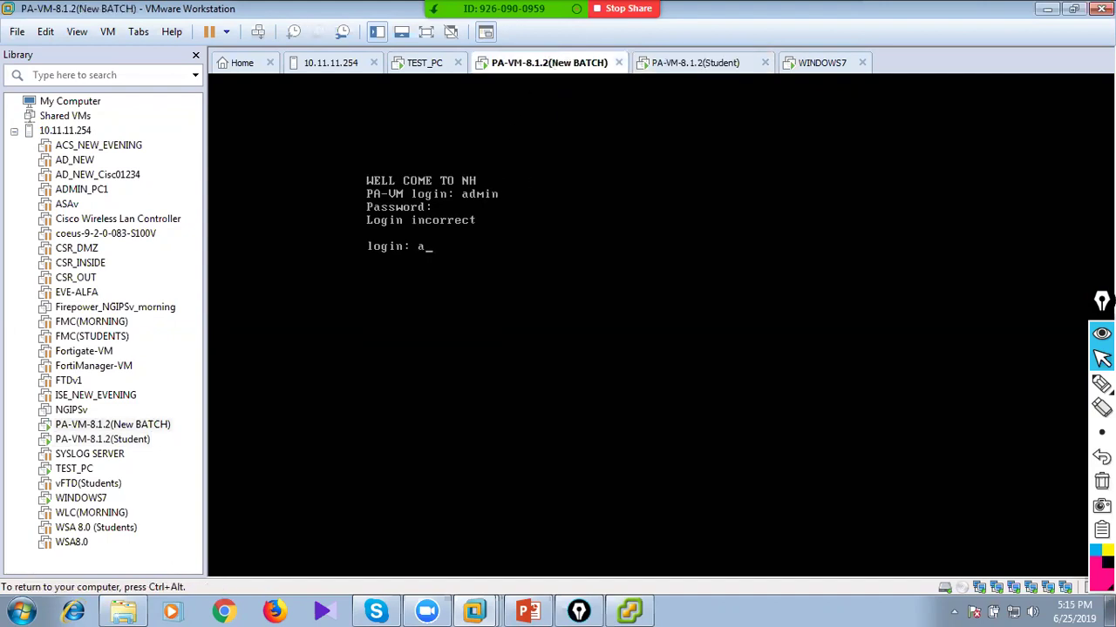
{"action": "key", "text": "Return"}
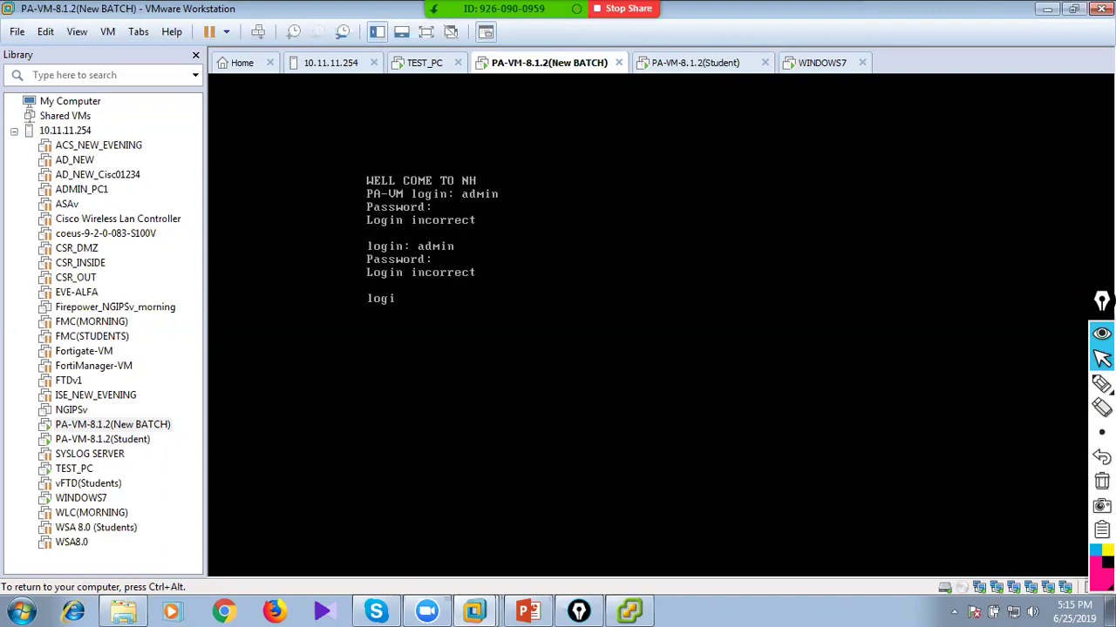
{"action": "key", "text": "ctrl+alt"}
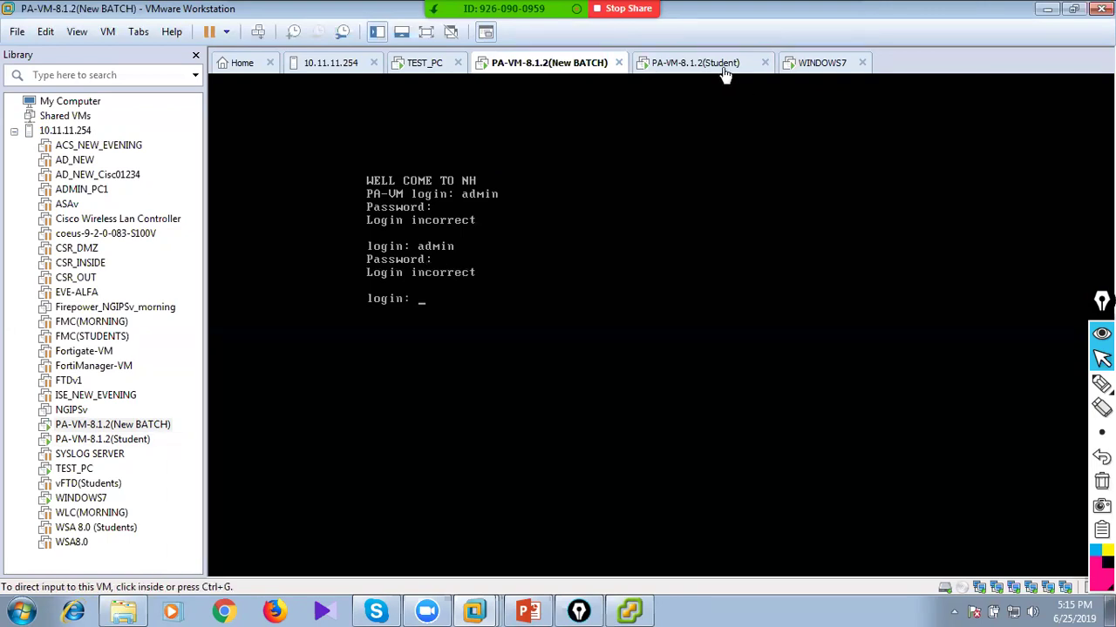
{"action": "left_click", "coordinate": [629, 612]}
Maximize the vSphere Client and rename the New BATCH firewall VM to PA1.
{"action": "double_click", "coordinate": [520, 215]}
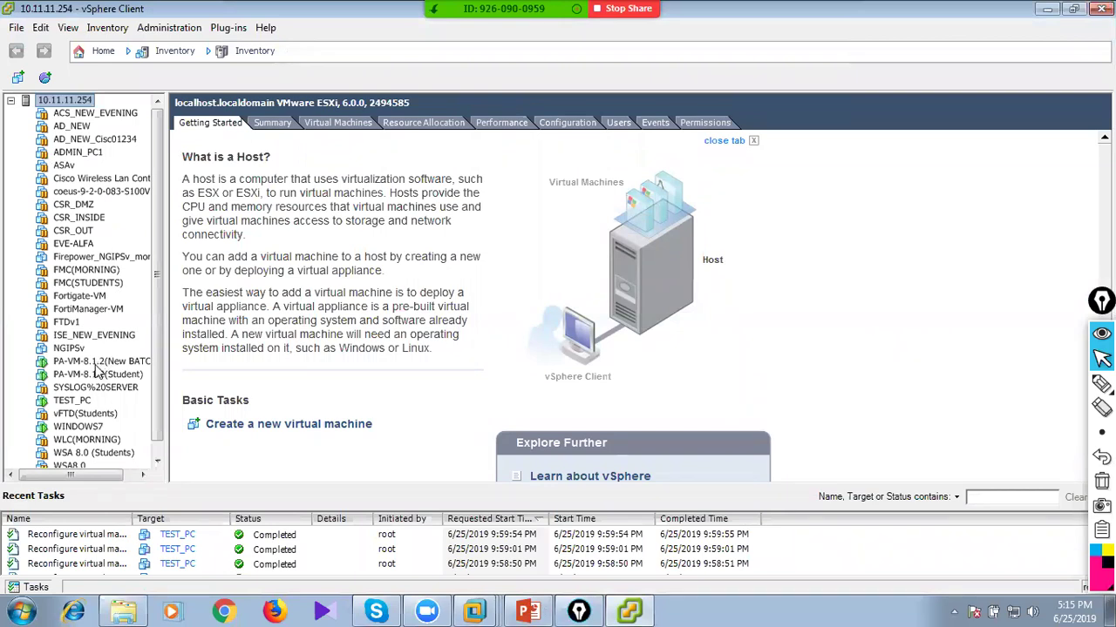
{"action": "right_click", "coordinate": [98, 364]}
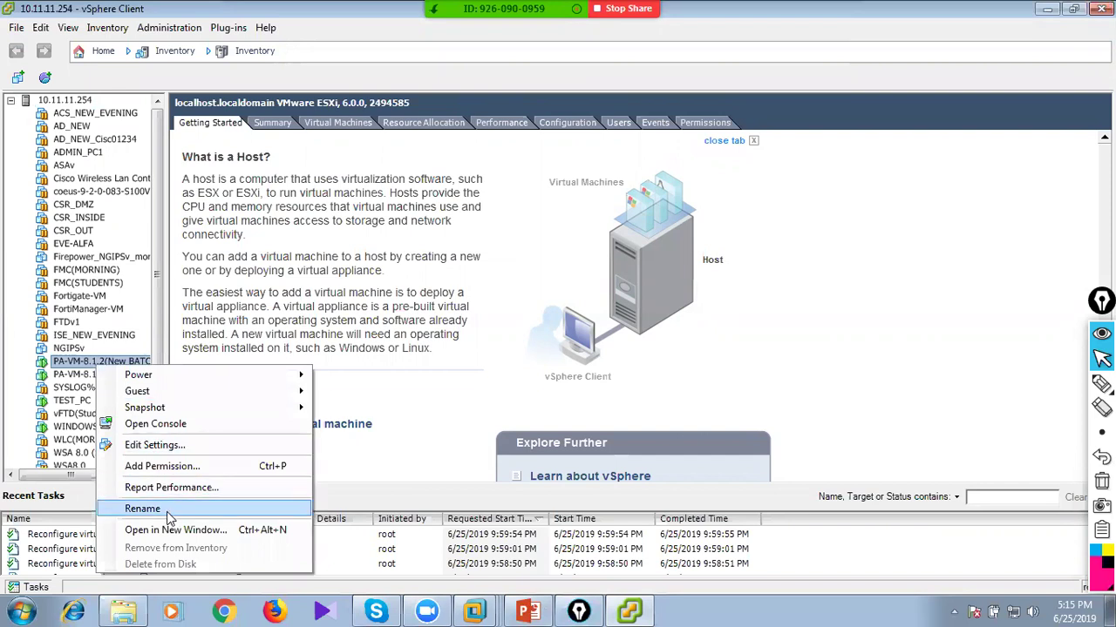
{"action": "left_click", "coordinate": [144, 509]}
{"action": "type", "text": "PA"}
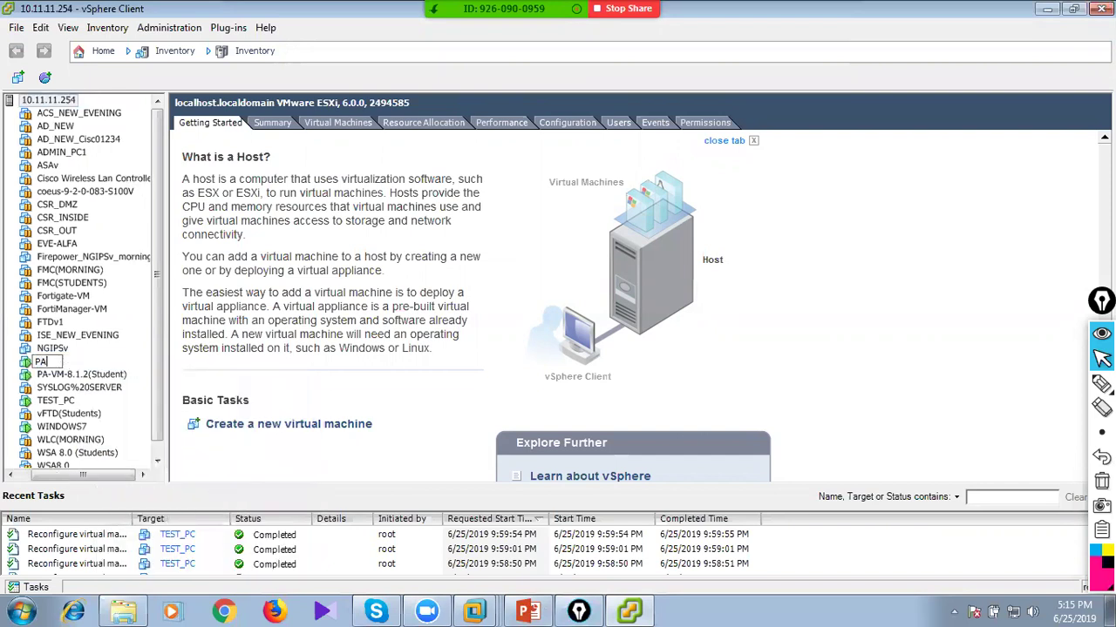
{"action": "type", "text": "1"}
{"action": "left_click", "coordinate": [70, 377]}
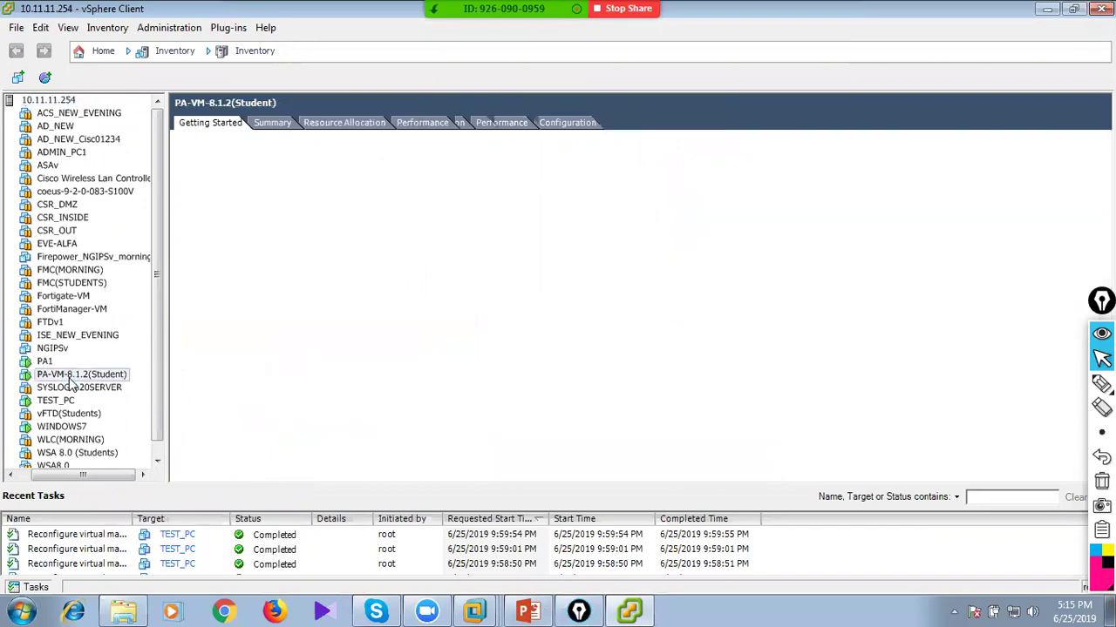
Rename the Student firewall VM to PA2 and go back to VMware Workstation.
{"action": "right_click", "coordinate": [69, 380]}
{"action": "left_click", "coordinate": [122, 517]}
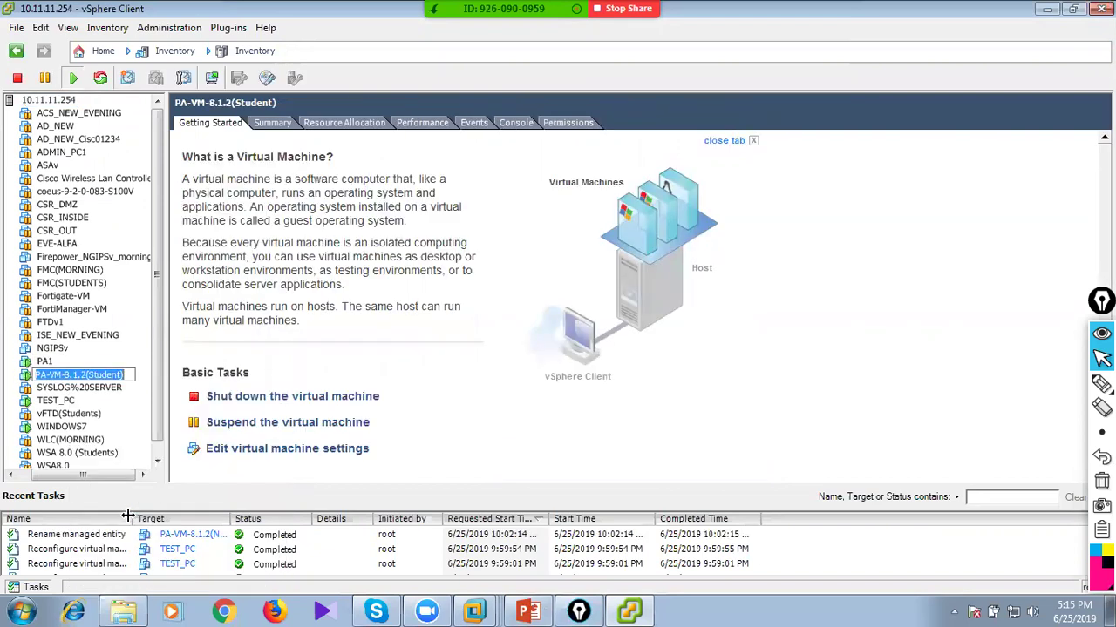
{"action": "type", "text": "PA2"}
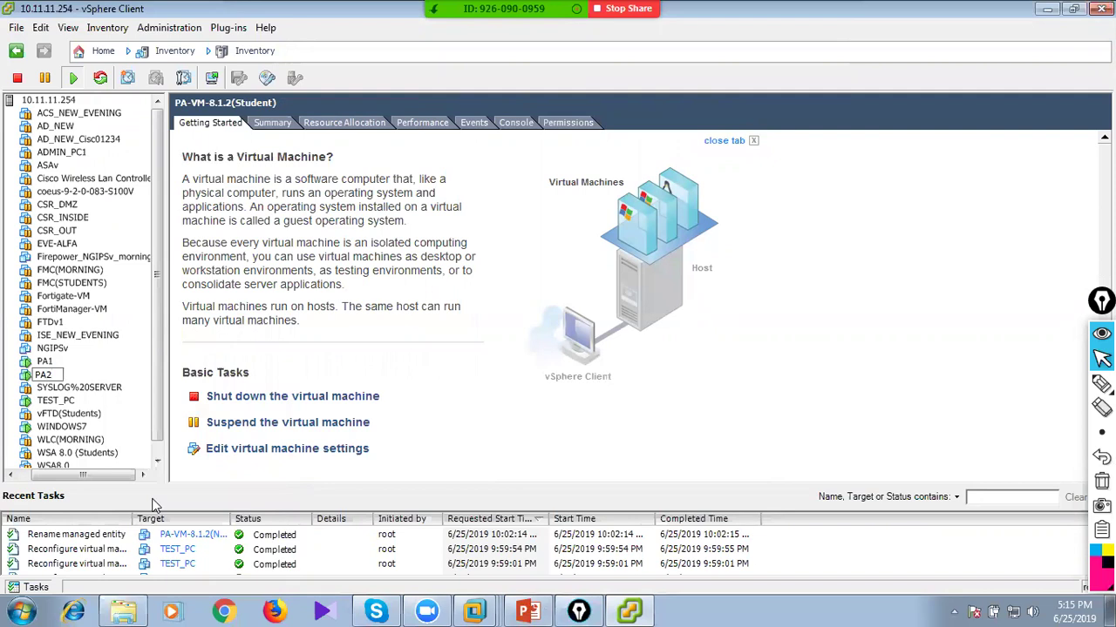
{"action": "key", "text": "Return"}
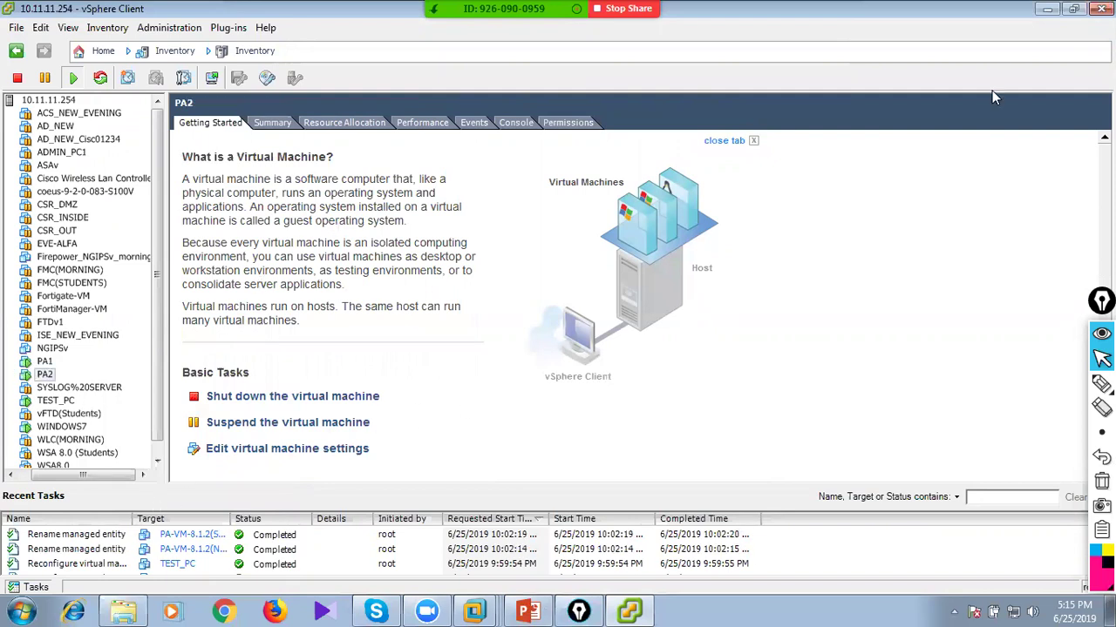
{"action": "left_click", "coordinate": [1047, 8]}
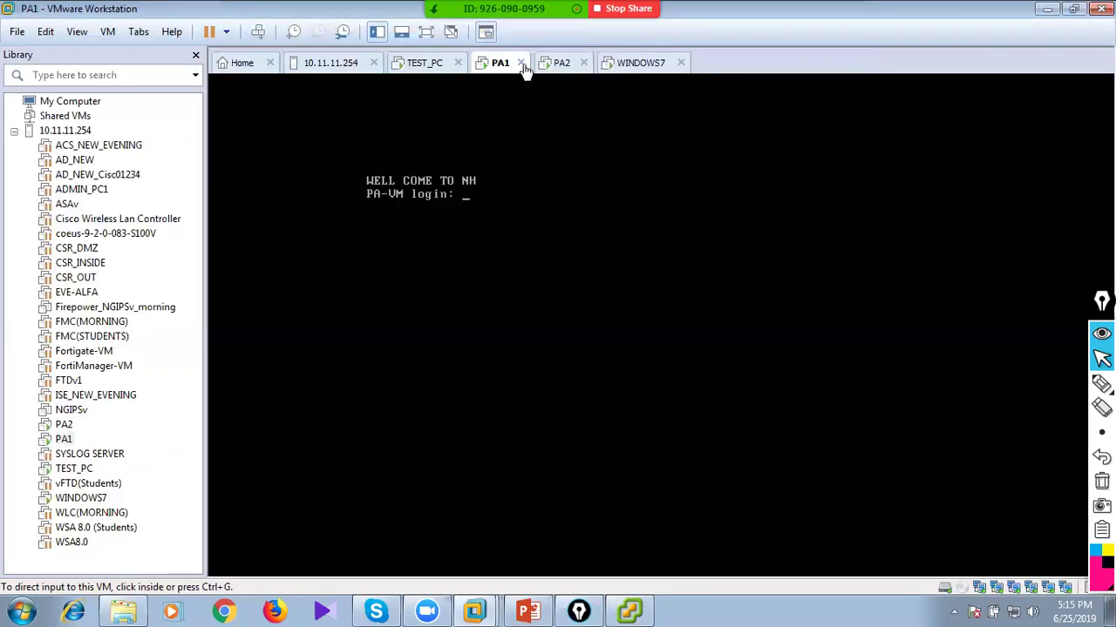
Check in TEST_PC's settings that Network adapter 1 is on LAN/INSIDE, then close the settings.
{"action": "left_click", "coordinate": [415, 70]}
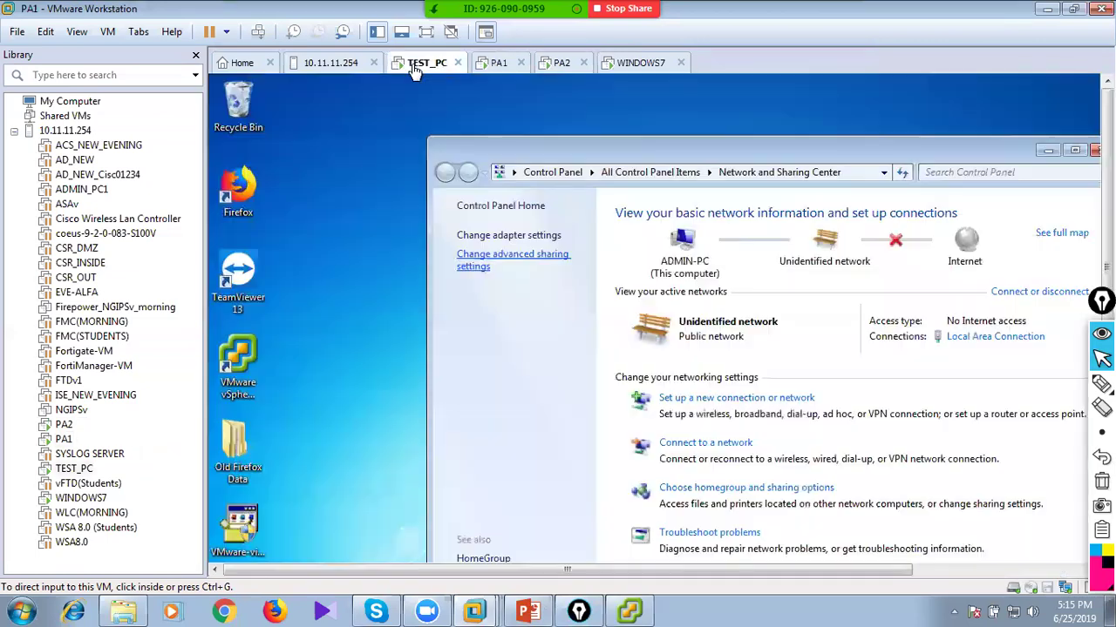
{"action": "left_click", "coordinate": [562, 70]}
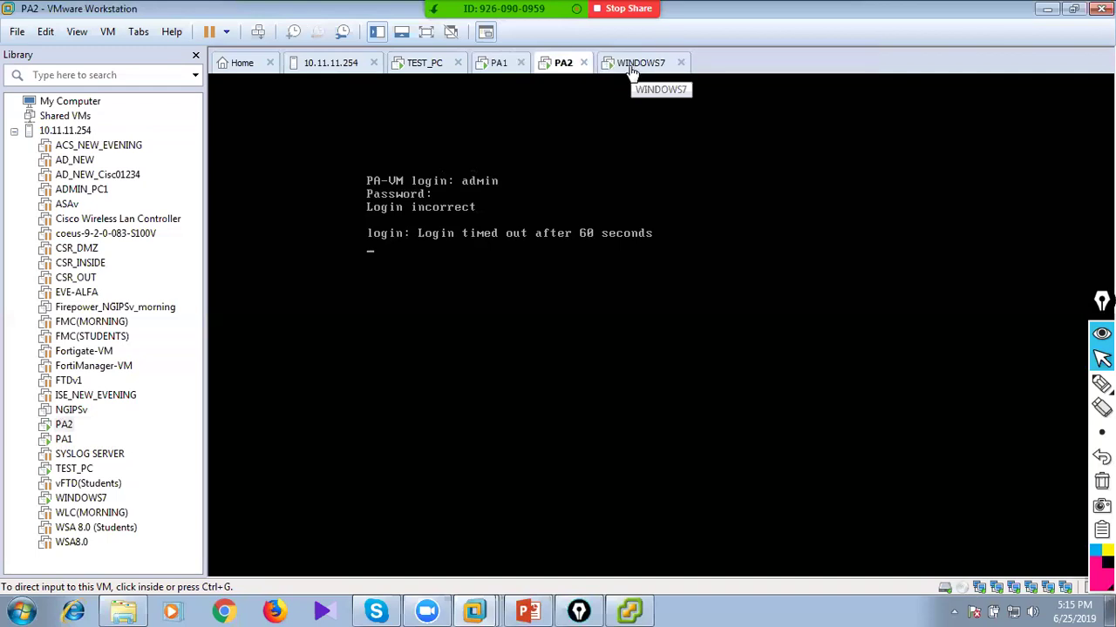
{"action": "left_click", "coordinate": [436, 66]}
{"action": "right_click", "coordinate": [436, 66]}
{"action": "left_click", "coordinate": [497, 284]}
{"action": "left_click", "coordinate": [447, 183]}
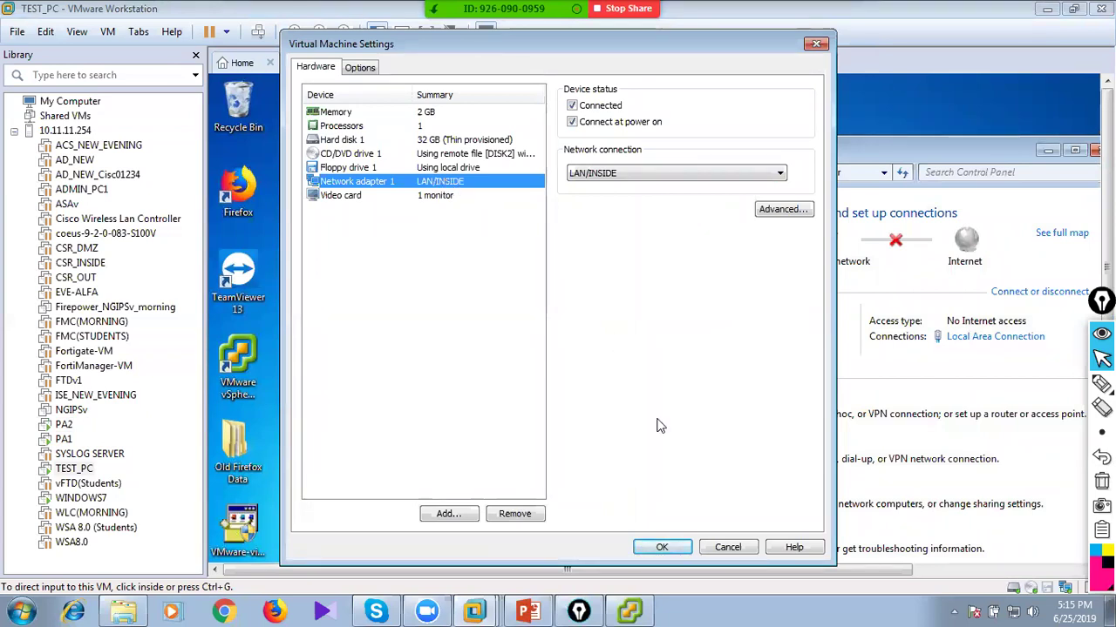
{"action": "left_click", "coordinate": [655, 548]}
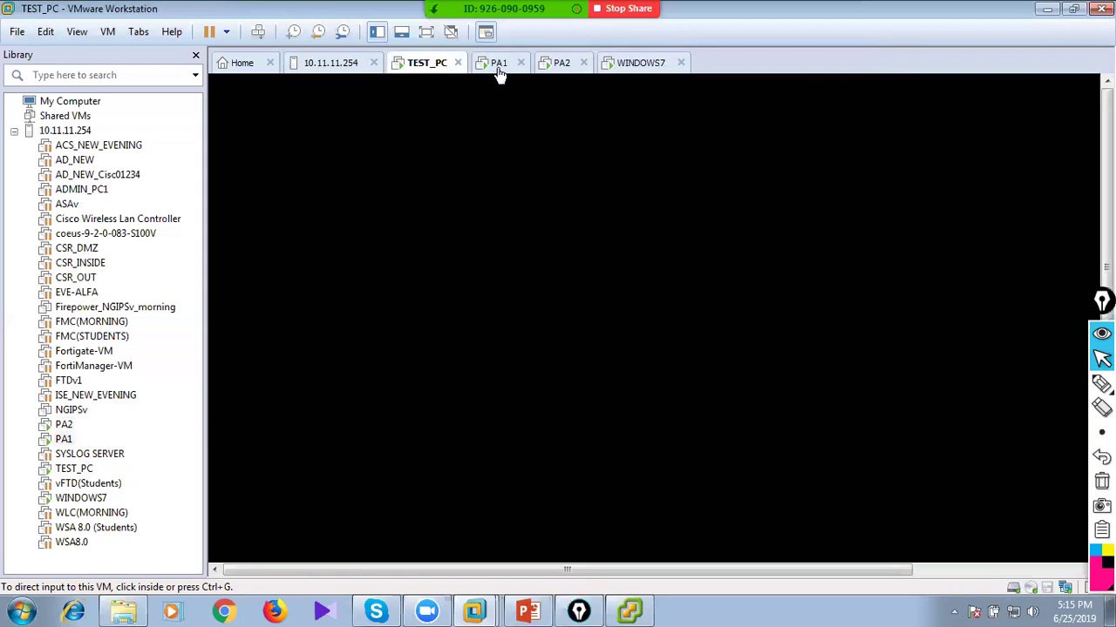
Inspect PA1's second network adapter in its settings without making changes.
{"action": "right_click", "coordinate": [500, 74]}
{"action": "left_click", "coordinate": [568, 293]}
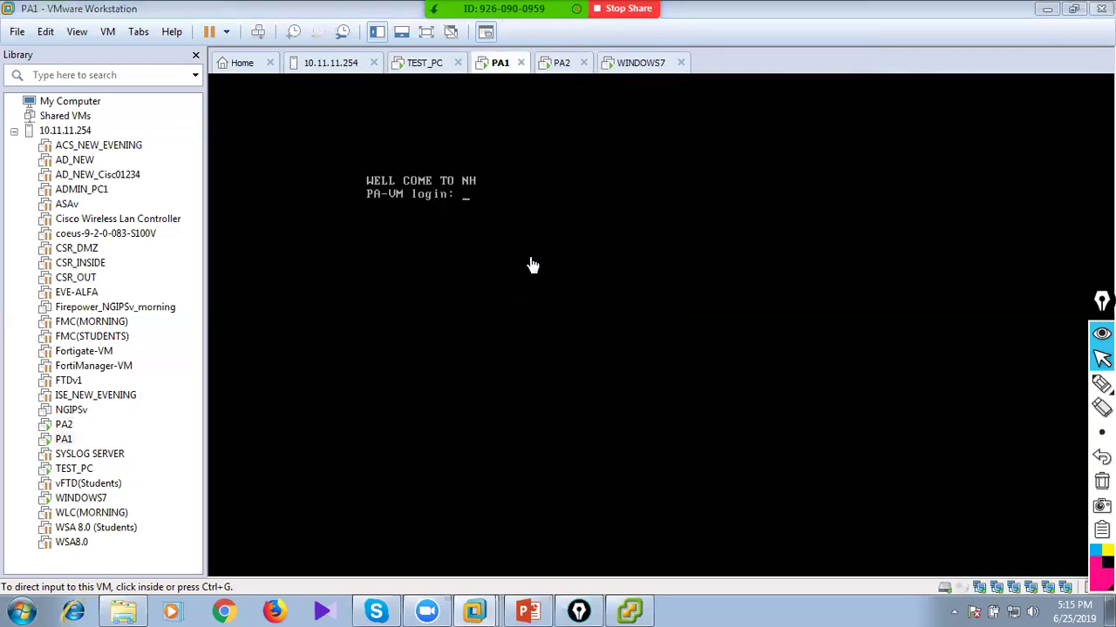
{"action": "left_click", "coordinate": [429, 181]}
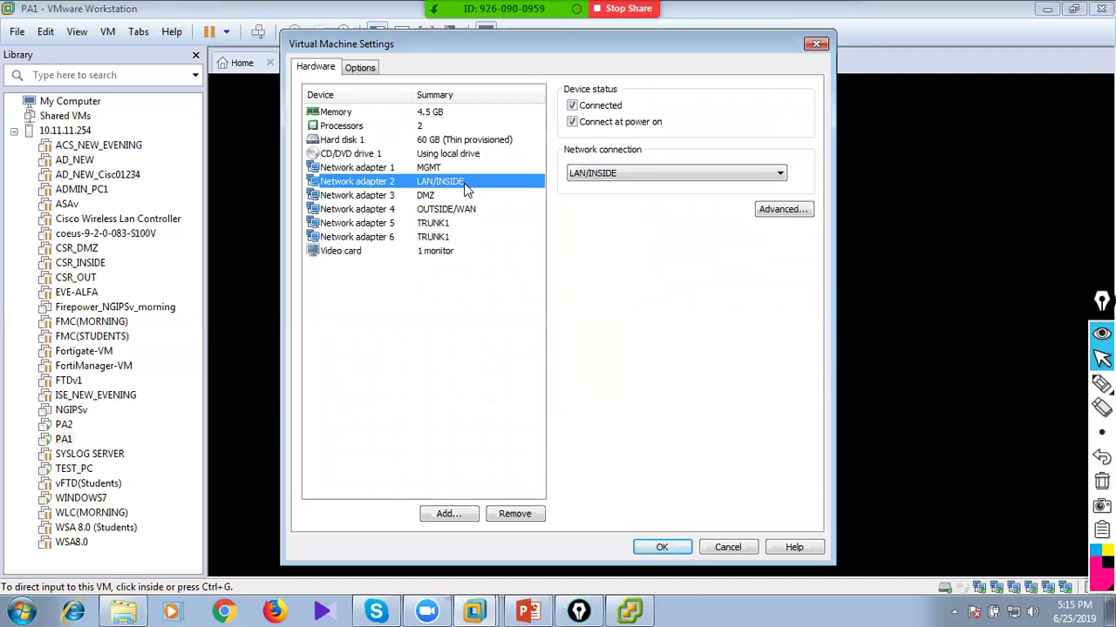
{"action": "left_click", "coordinate": [641, 547]}
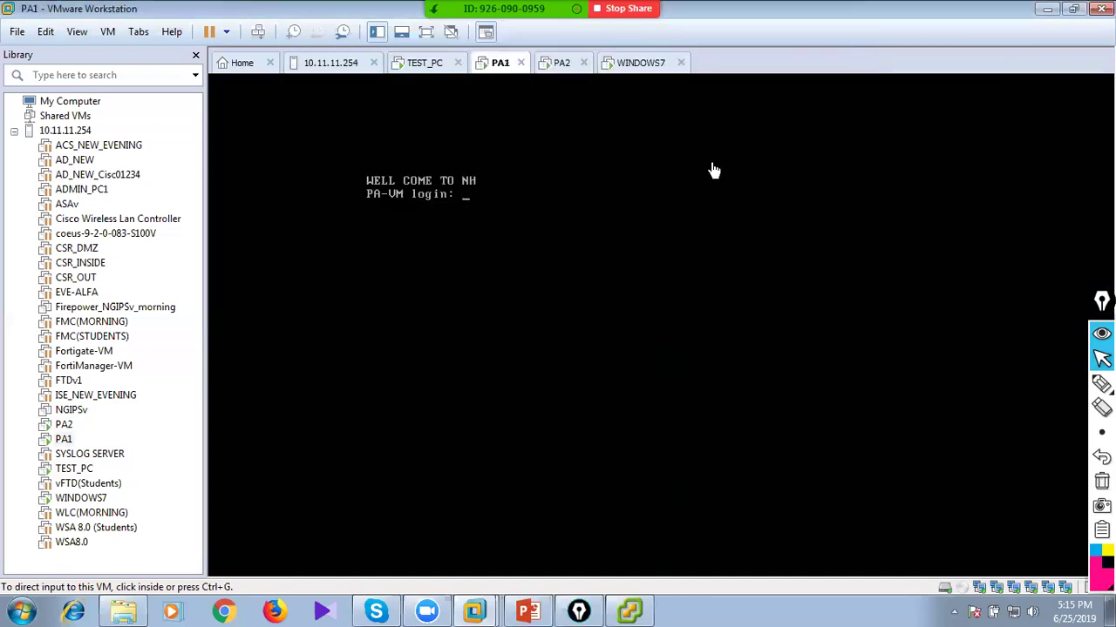
Connect PA2's Network adapter 2 to LAN2/INSIDE2 and apply the change.
{"action": "left_click", "coordinate": [559, 63]}
{"action": "right_click", "coordinate": [569, 67]}
{"action": "left_click", "coordinate": [639, 294]}
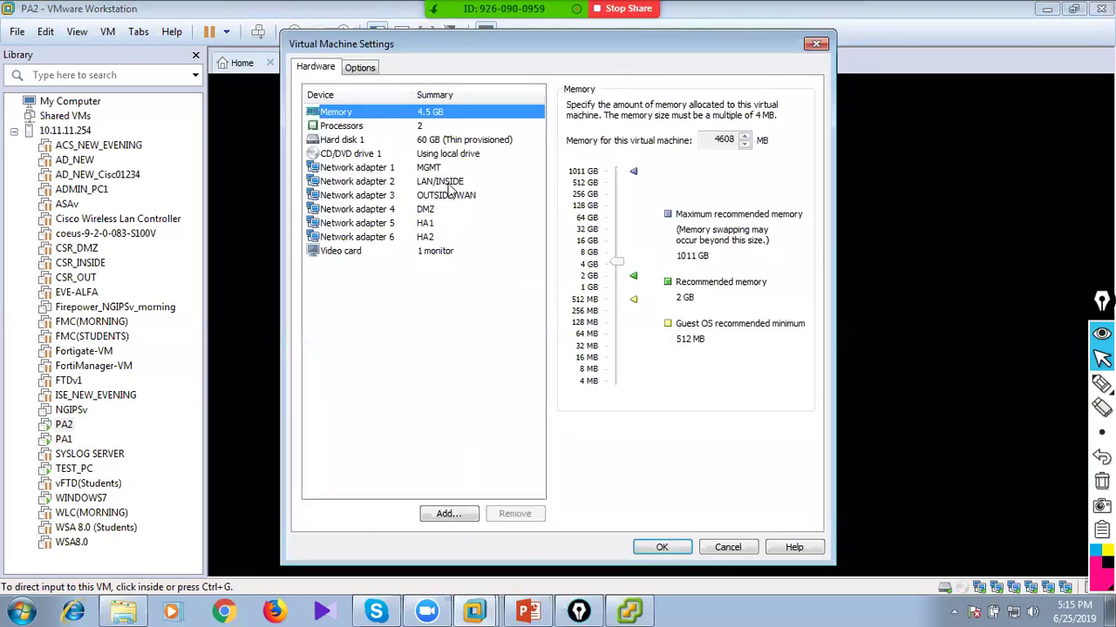
{"action": "left_click", "coordinate": [451, 183]}
{"action": "left_click", "coordinate": [625, 173]}
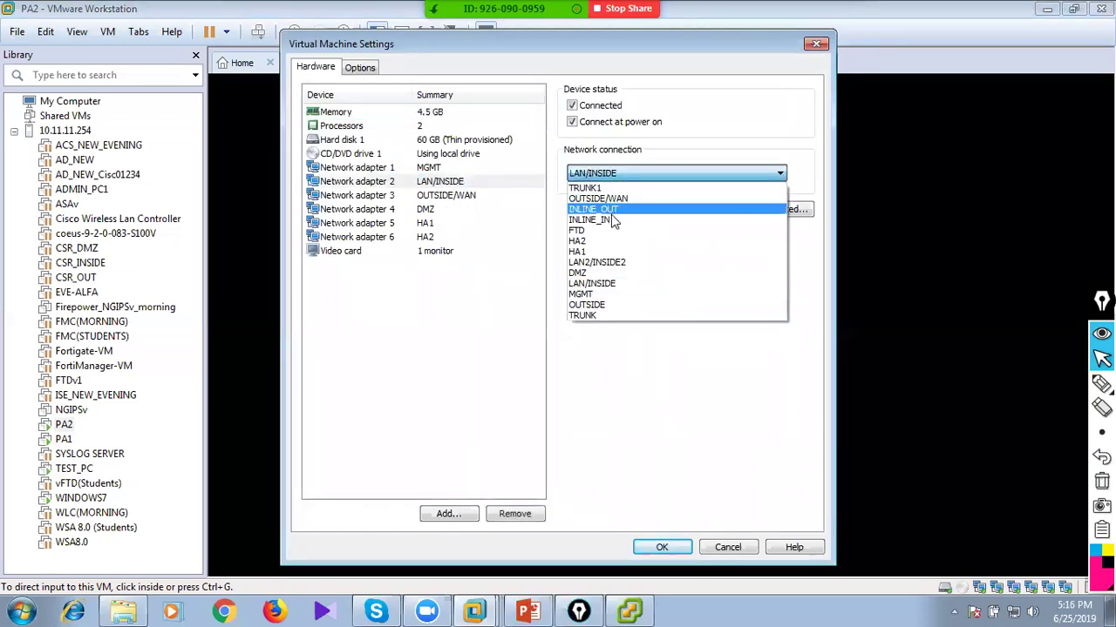
{"action": "left_click", "coordinate": [599, 262]}
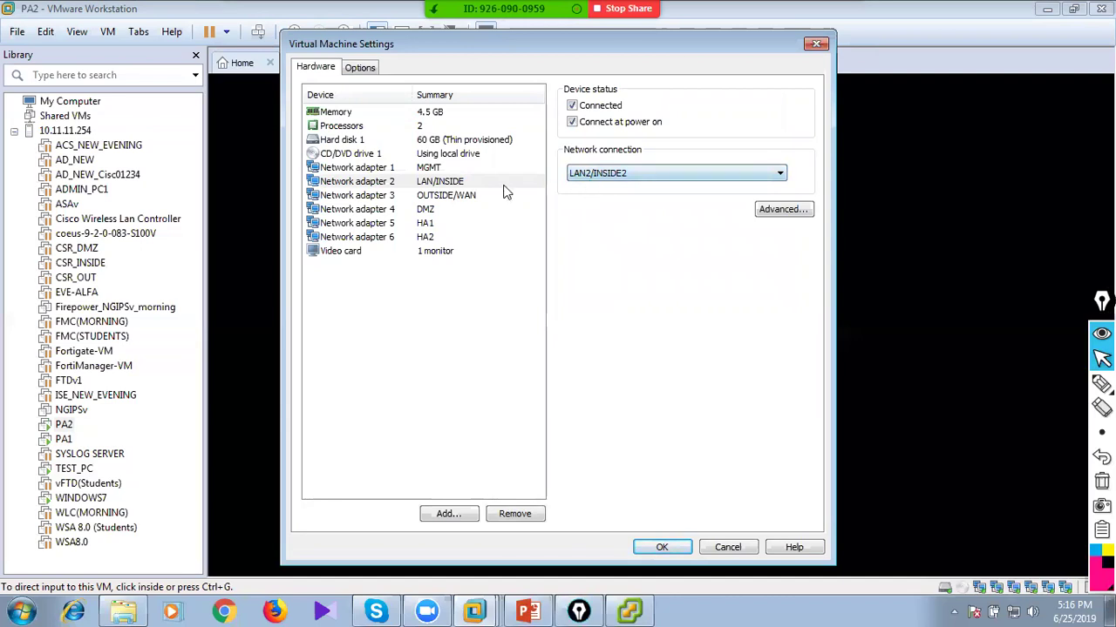
{"action": "left_click", "coordinate": [664, 547]}
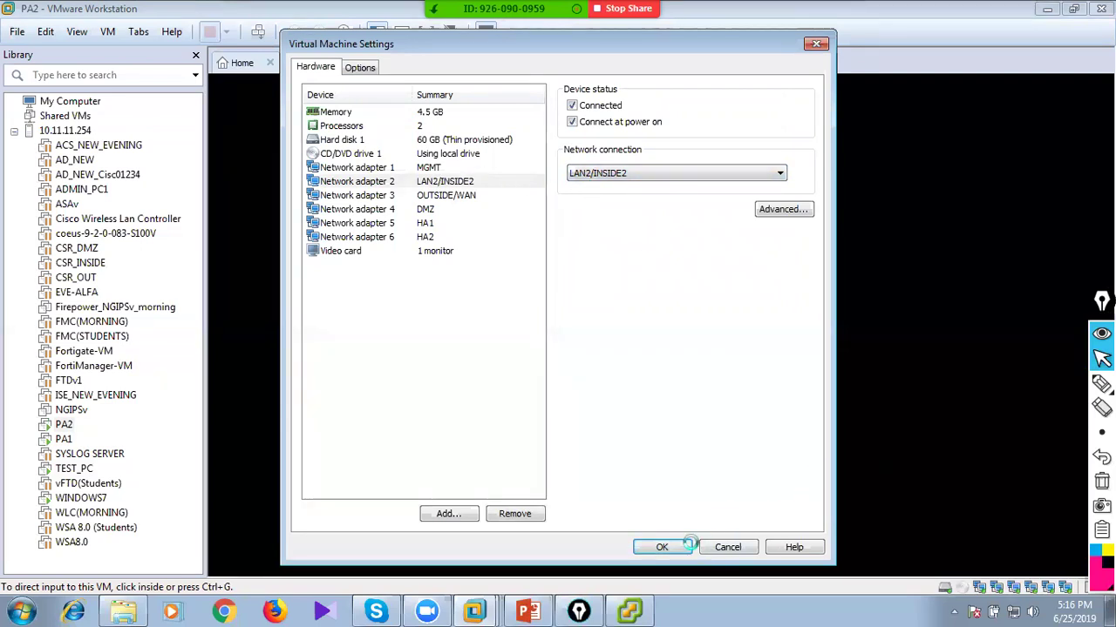
Switch between the PA1 and PA2 tabs and focus the PA2 console.
{"action": "left_click", "coordinate": [1102, 383]}
{"action": "mouse_move", "coordinate": [574, 71]}
{"action": "left_mouse_down"}
{"action": "mouse_move", "coordinate": [596, 28]}
{"action": "mouse_move", "coordinate": [635, 66]}
{"action": "left_mouse_up"}
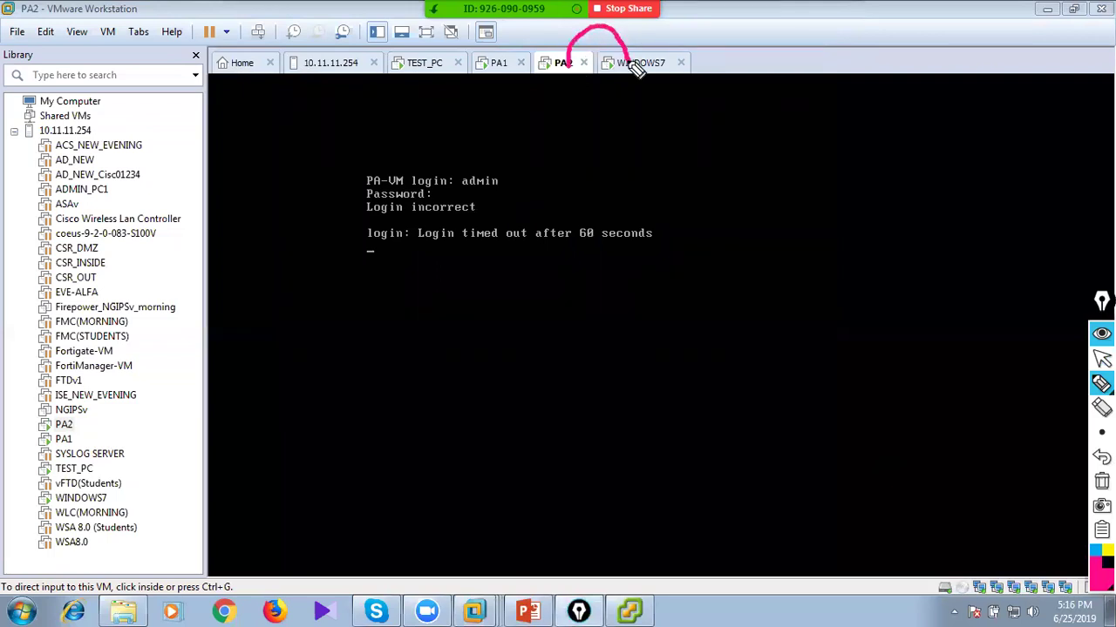
{"action": "left_click", "coordinate": [1102, 480]}
{"action": "left_click", "coordinate": [1101, 359]}
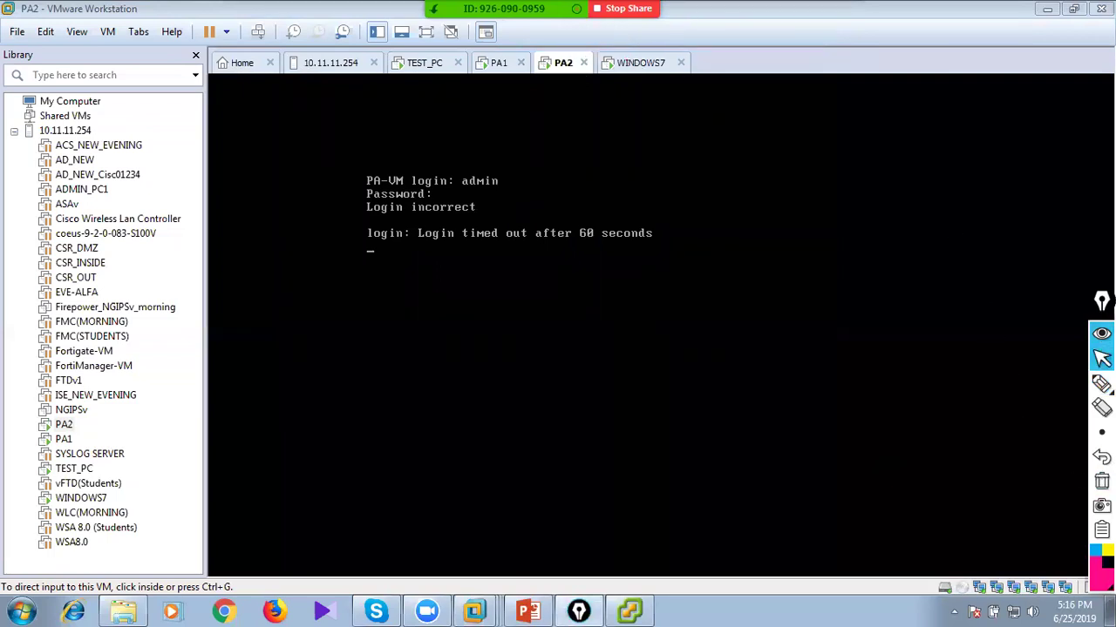
{"action": "left_click", "coordinate": [503, 64]}
{"action": "left_click", "coordinate": [565, 68]}
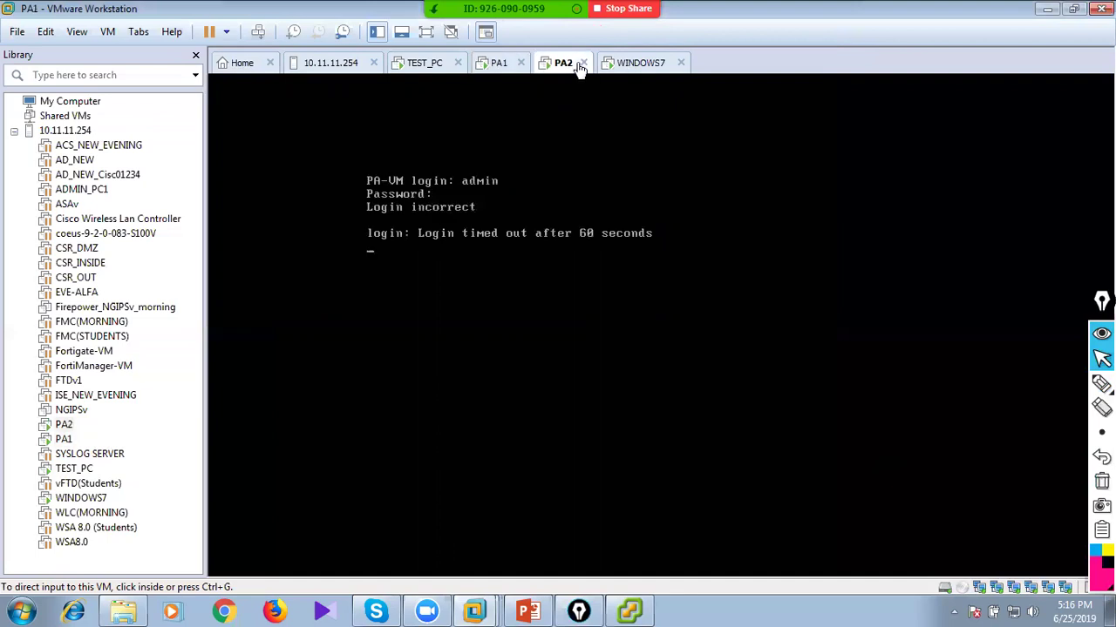
{"action": "left_click", "coordinate": [582, 173]}
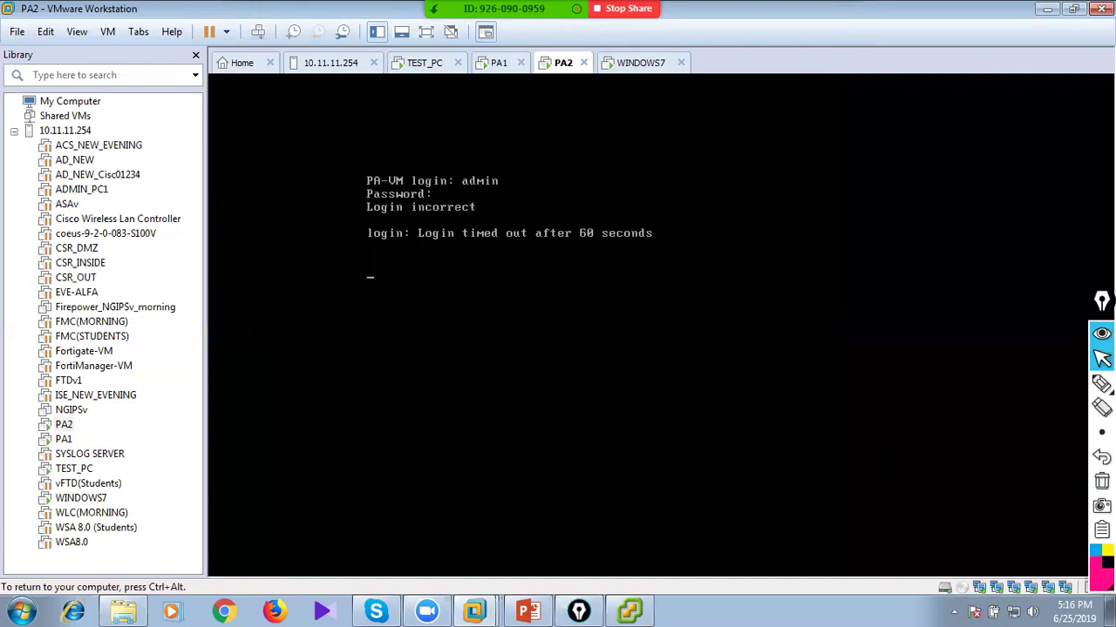
Log in to the PA1 firewall console with the username admin.
{"action": "key", "text": "ctrl+alt"}
{"action": "left_click", "coordinate": [498, 63]}
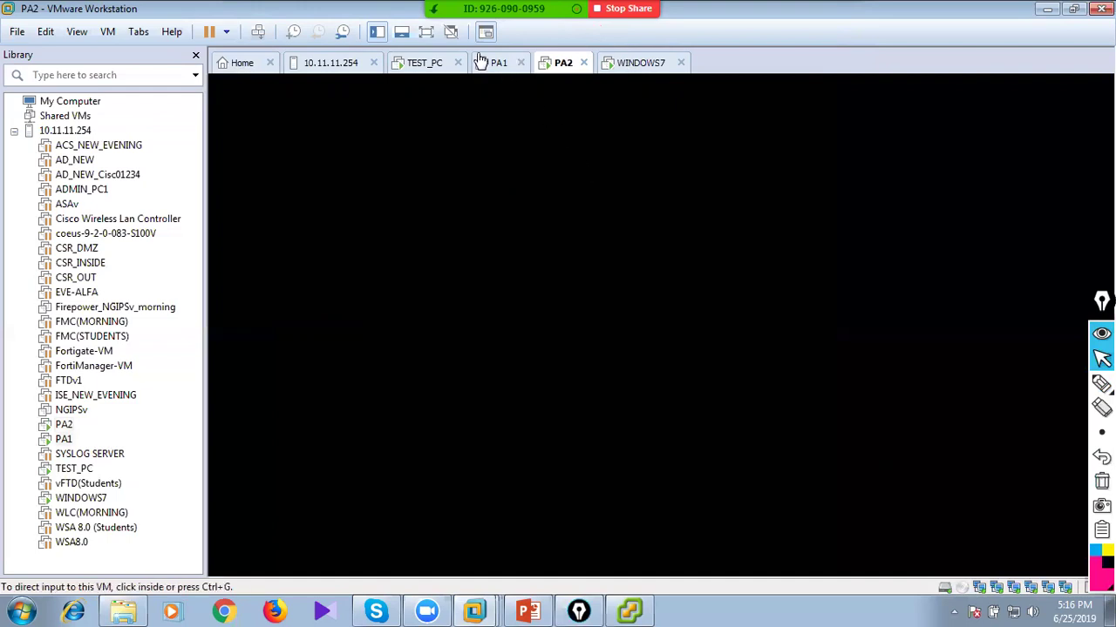
{"action": "left_click", "coordinate": [486, 200]}
{"action": "type", "text": "admin"}
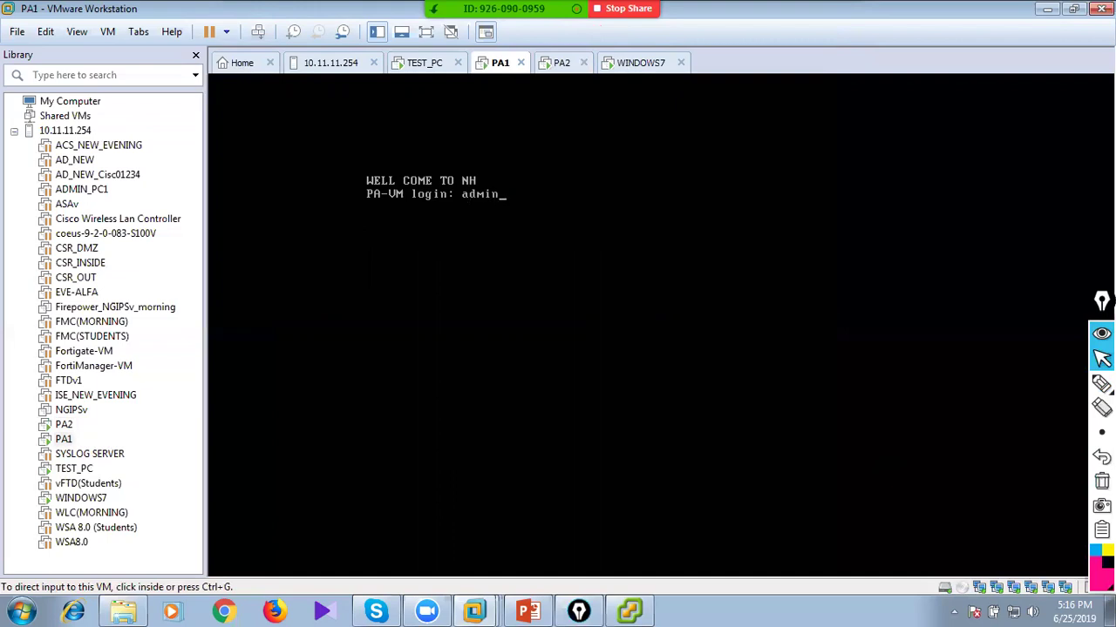
{"action": "key", "text": "Return"}
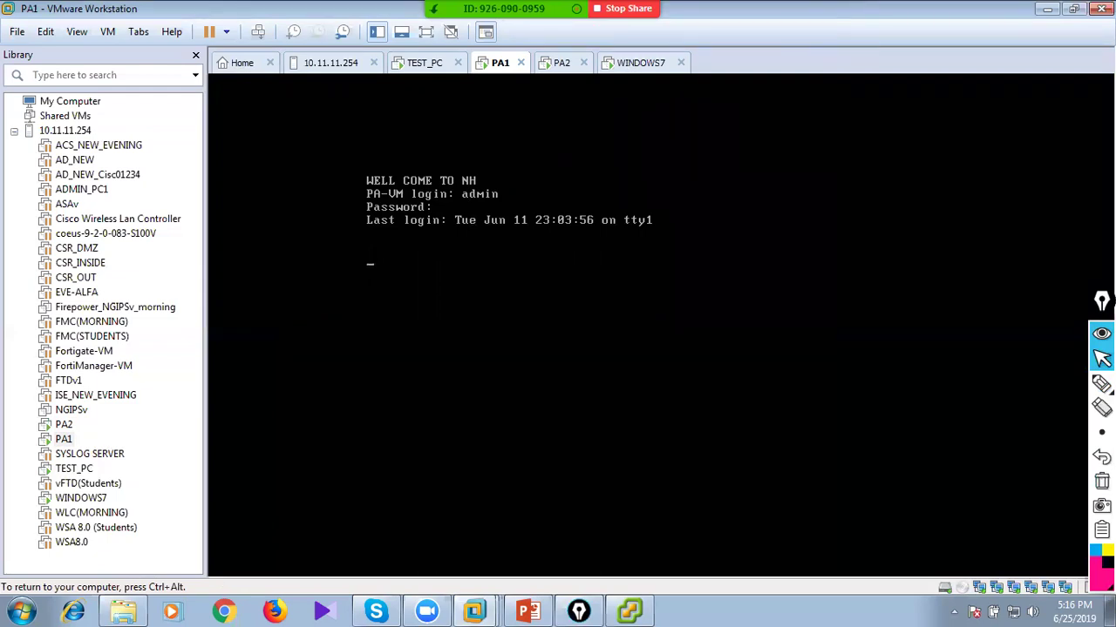
On TEST_PC's desktop, move aside and close the Network and Sharing Center window.
{"action": "key", "text": "ctrl+alt"}
{"action": "left_click", "coordinate": [418, 77]}
{"action": "left_click", "coordinate": [471, 320]}
{"action": "left_click_drag", "start_coordinate": [708, 122], "coordinate": [501, 122]}
{"action": "left_click", "coordinate": [933, 119]}
In full-screen TEST_PC, ping 10.11.11.10 from a command prompt.
{"action": "key", "text": "ctrl+alt+Return"}
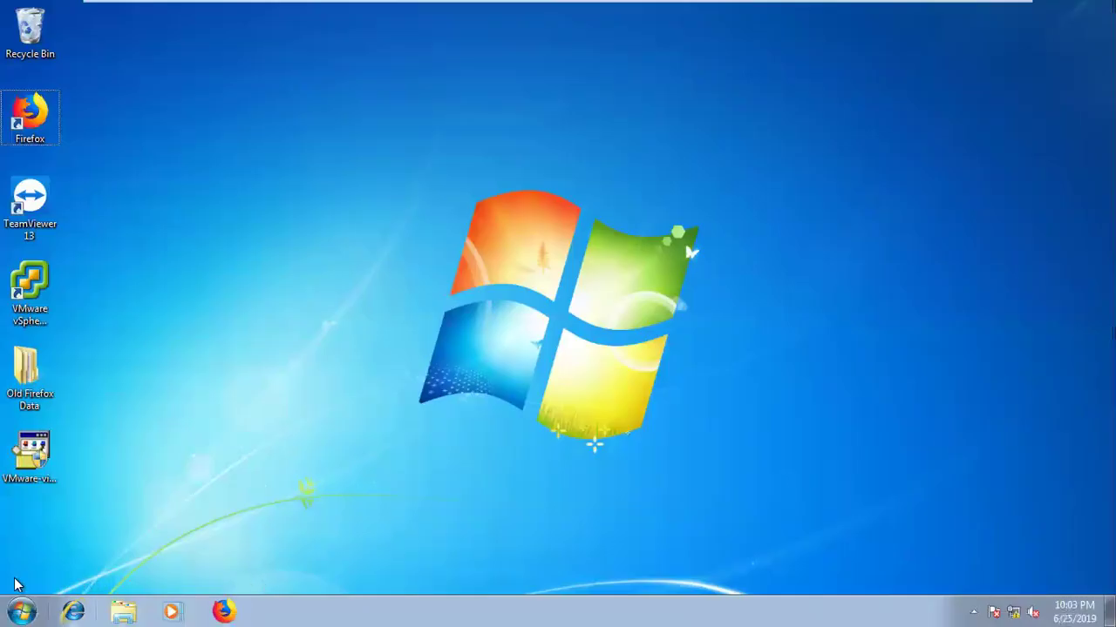
{"action": "left_click", "coordinate": [19, 608]}
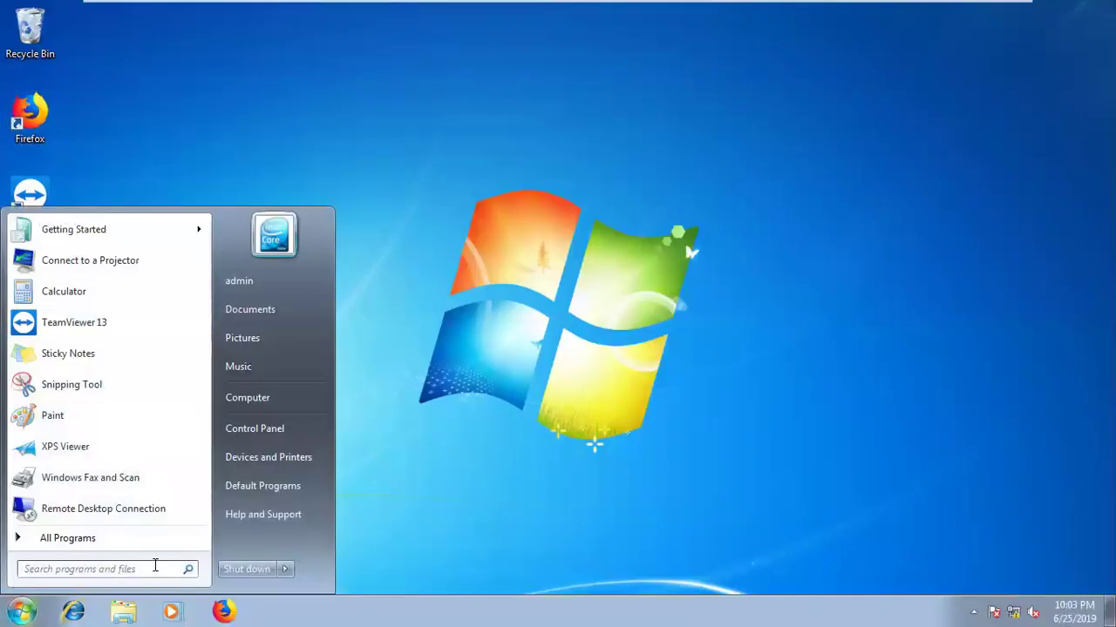
{"action": "left_click", "coordinate": [157, 569]}
{"action": "key", "text": "Escape"}
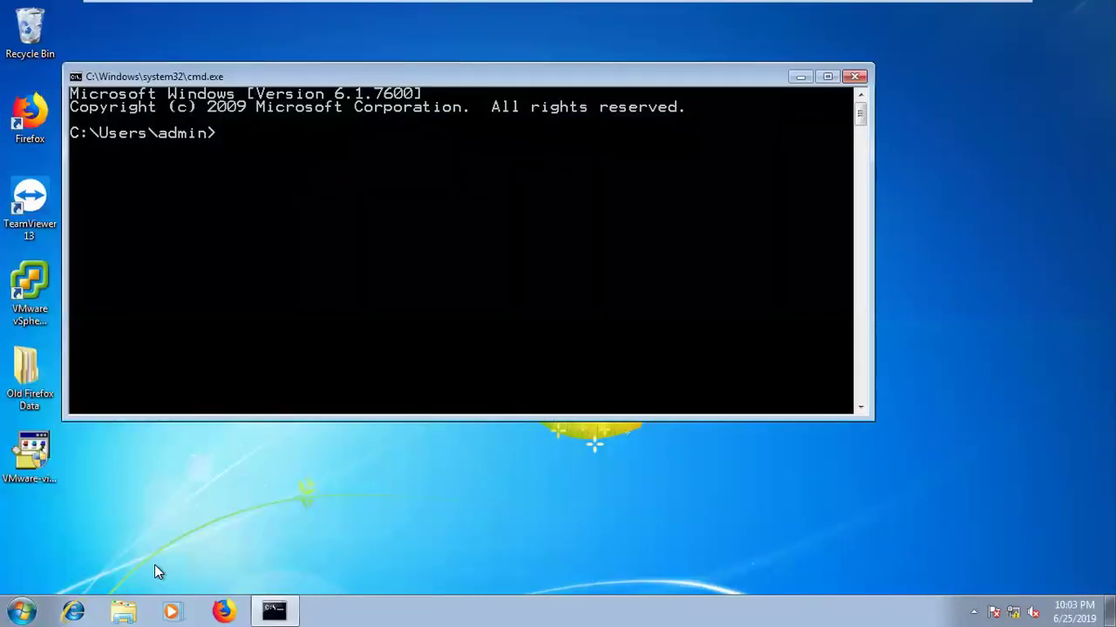
{"action": "type", "text": "ping  10.1"}
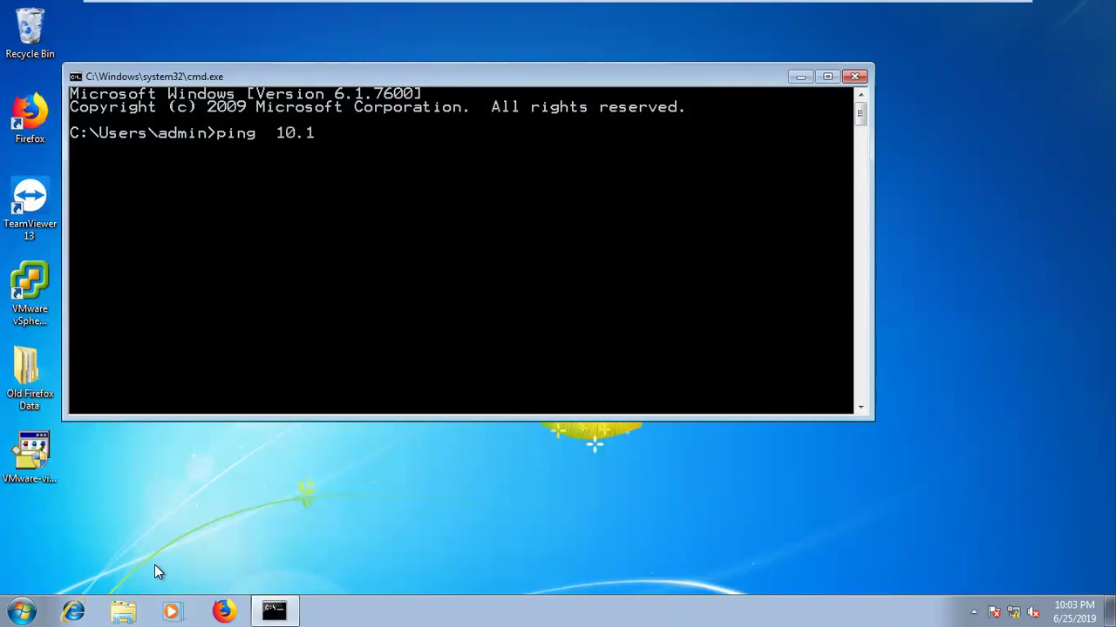
{"action": "type", "text": "1.11.10"}
{"action": "key", "text": "Return"}
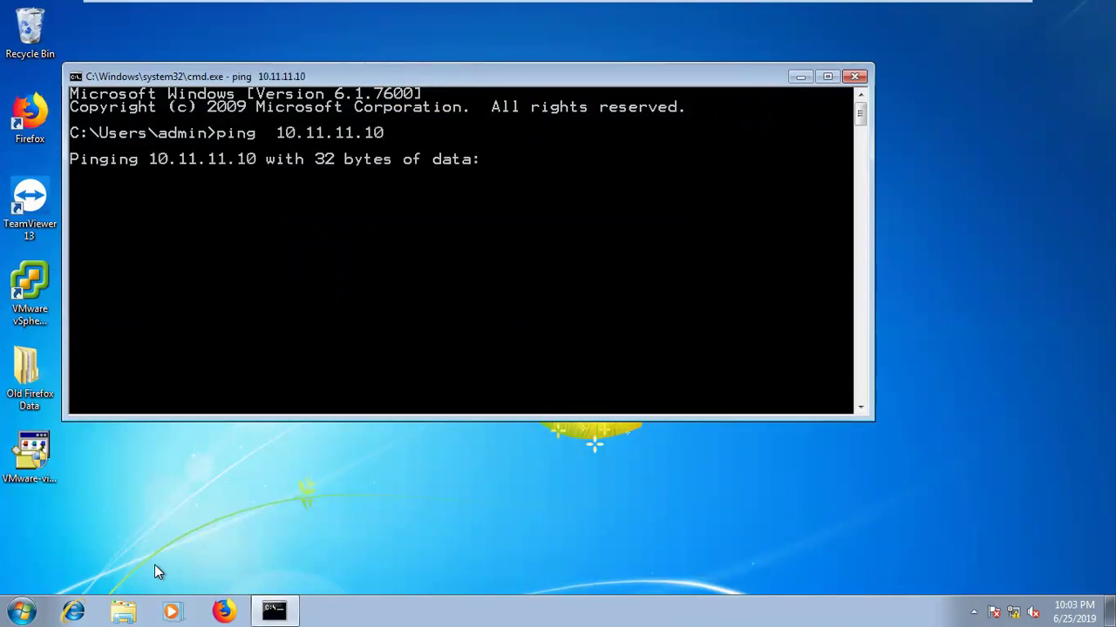
Leave full screen and check the PA2 and then the PA1 consoles.
{"action": "key", "text": "ctrl+alt+Return"}
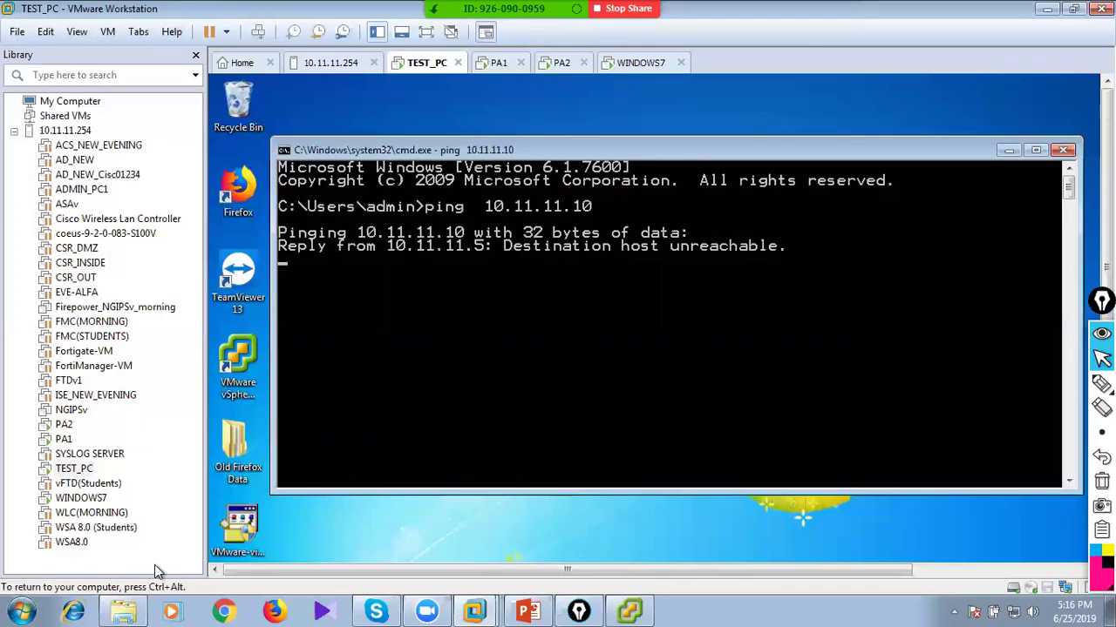
{"action": "left_click", "coordinate": [562, 73]}
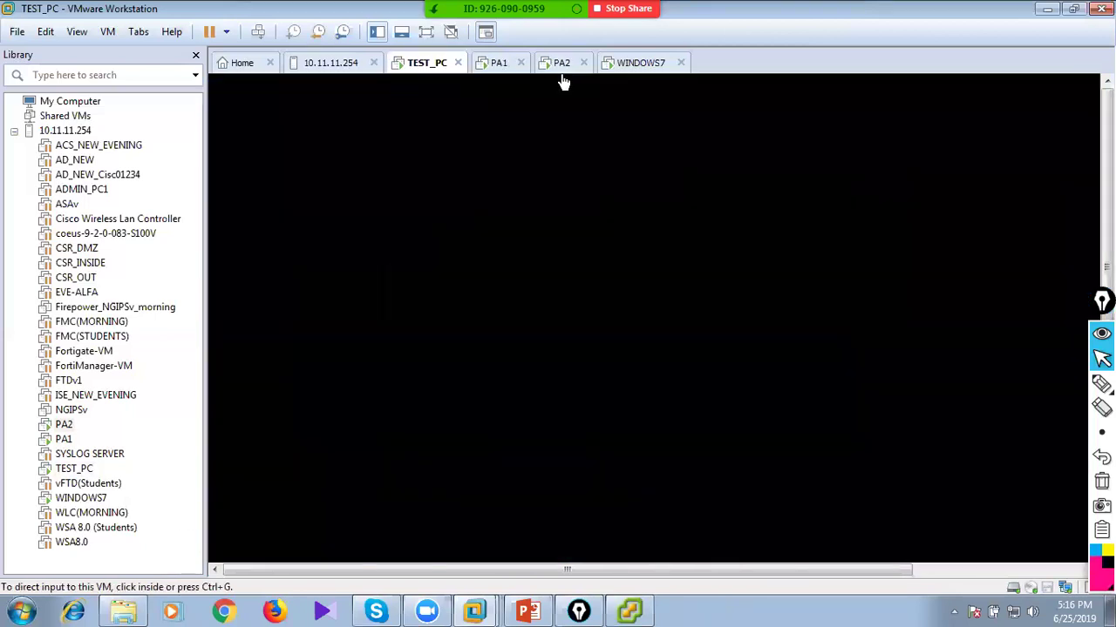
{"action": "left_click", "coordinate": [497, 62]}
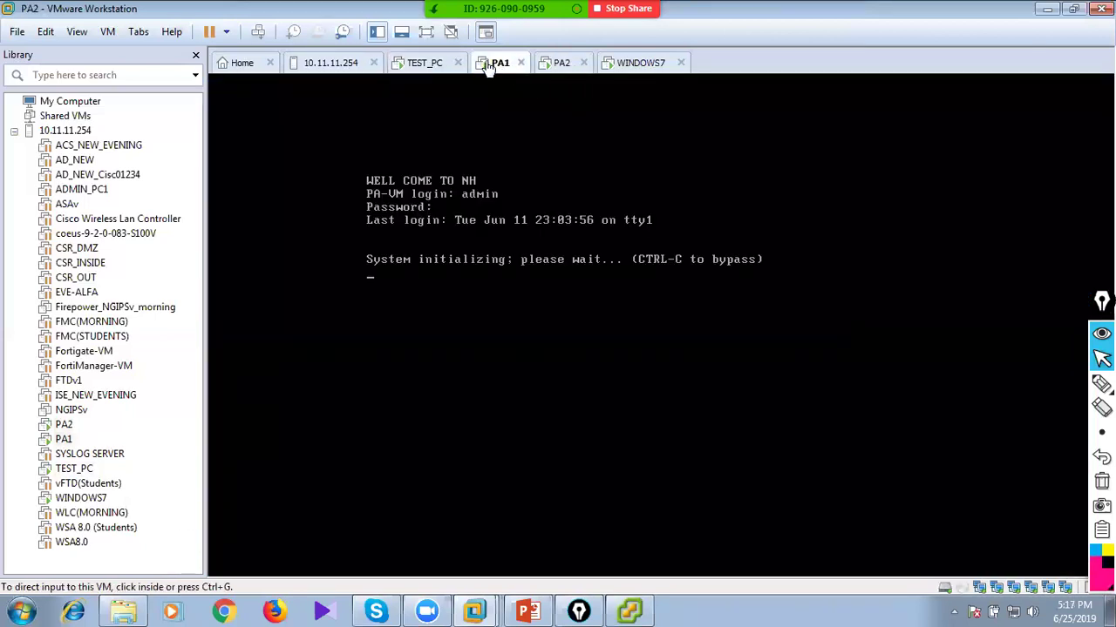
Attempt the admin login twice on the PA2 console.
{"action": "left_click", "coordinate": [563, 65]}
{"action": "left_click", "coordinate": [562, 195]}
{"action": "type", "text": "admin"}
{"action": "key", "text": "Return"}
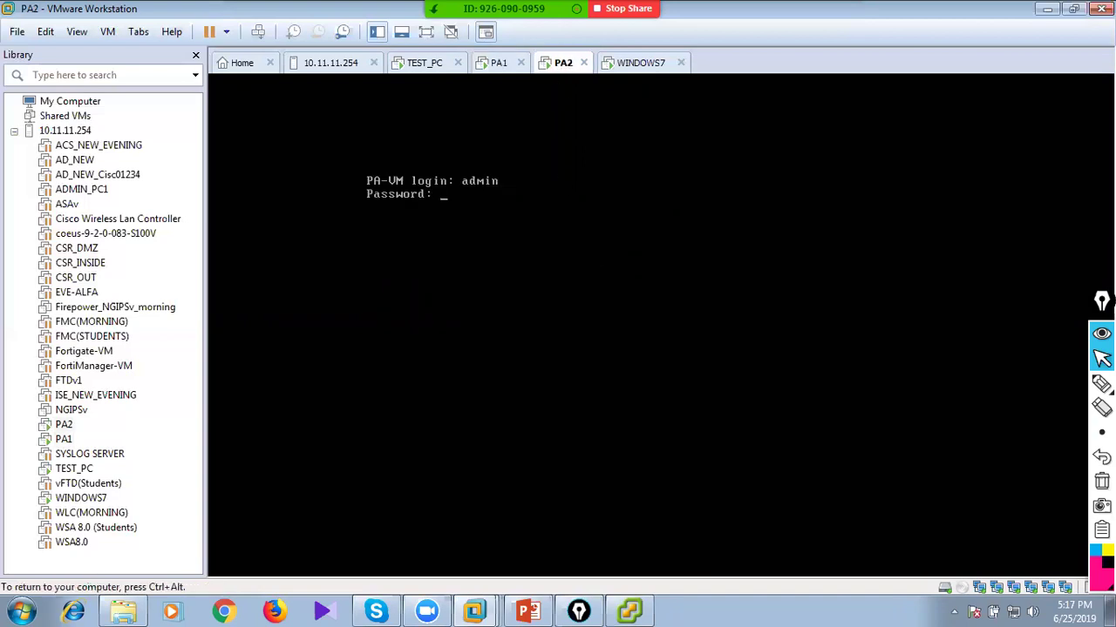
{"action": "key", "text": "Return"}
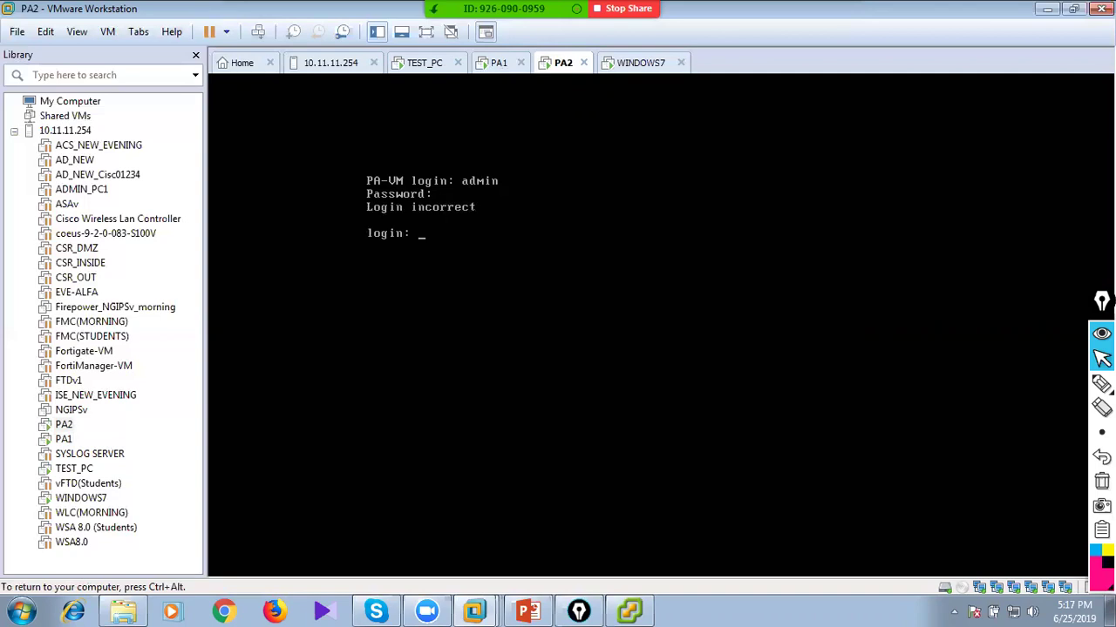
{"action": "type", "text": "admin"}
{"action": "key", "text": "Return"}
{"action": "key", "text": "Return"}
{"action": "key", "text": "ctrl+alt"}
Check PA1's boot progress, then retry the admin username on PA2.
{"action": "left_click", "coordinate": [499, 65]}
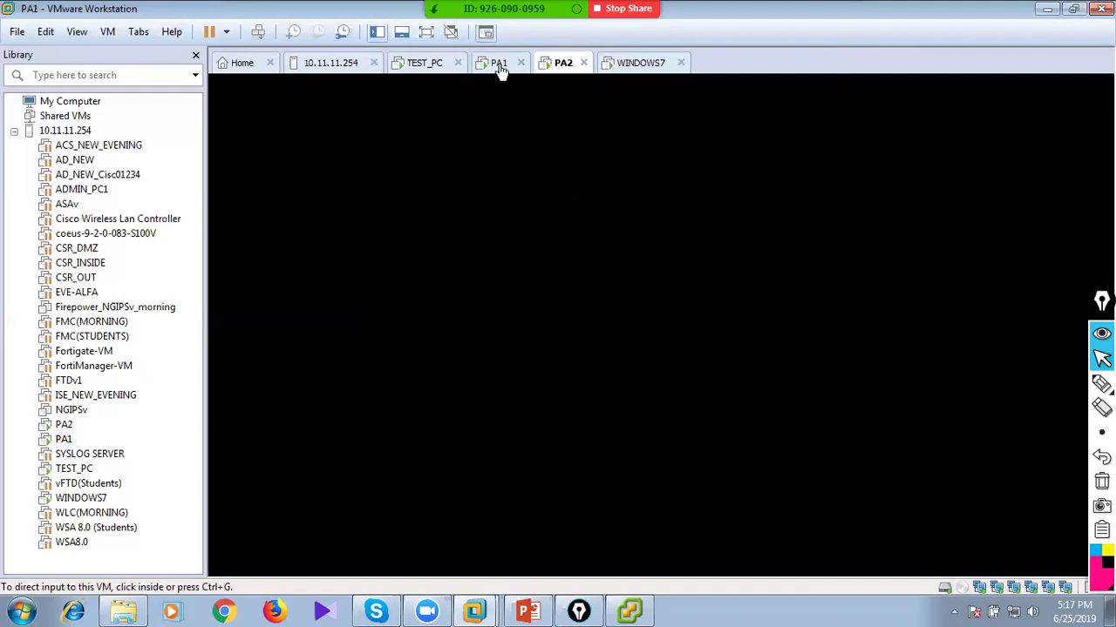
{"action": "left_click", "coordinate": [568, 66]}
{"action": "left_click", "coordinate": [568, 209]}
{"action": "type", "text": "admin"}
{"action": "key", "text": "Return"}
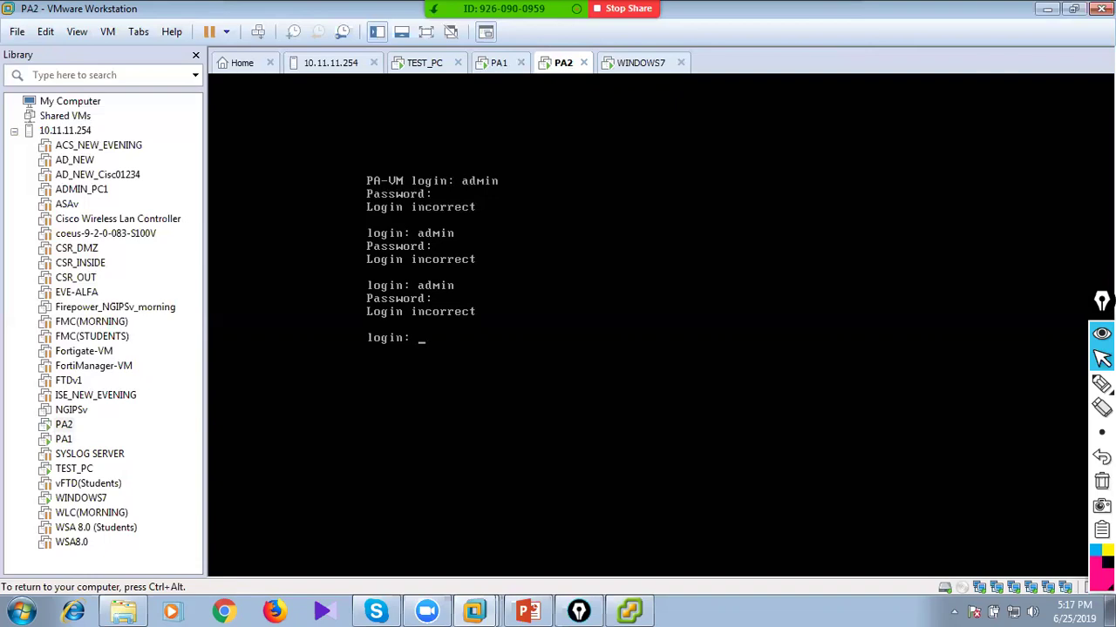
Check PA1 again, then retry the admin login and password on PA2.
{"action": "key", "text": "ctrl+alt"}
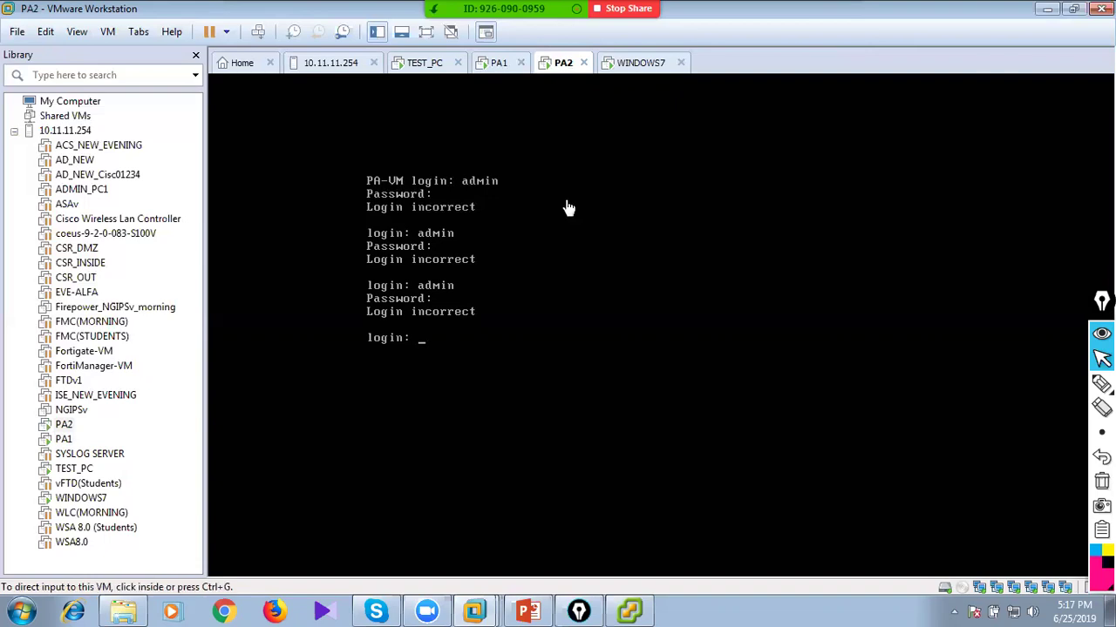
{"action": "left_click", "coordinate": [498, 63]}
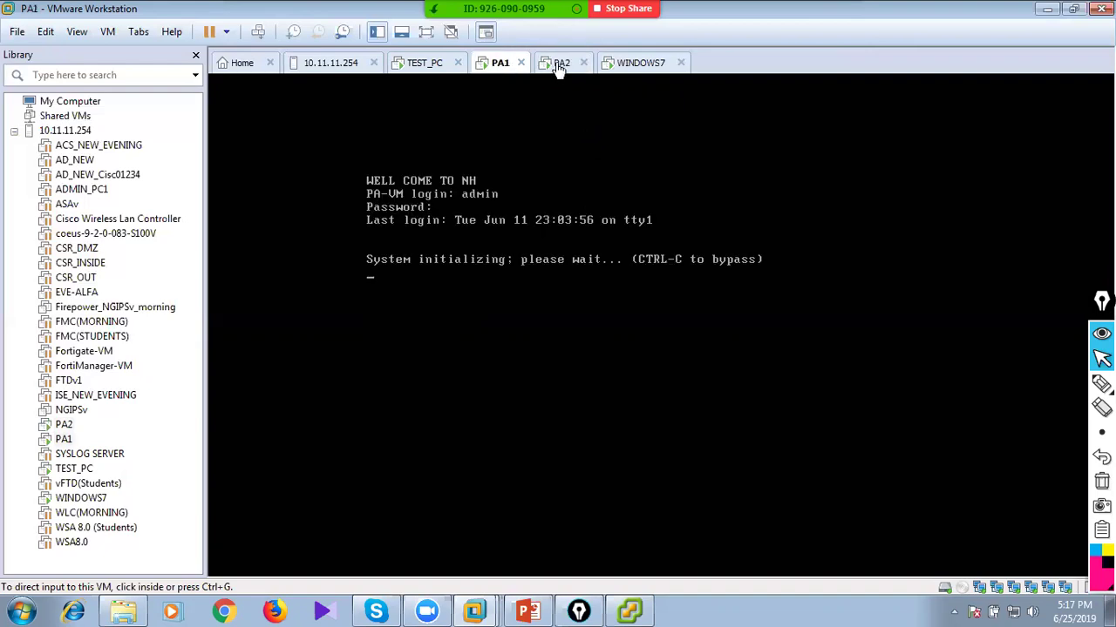
{"action": "key", "text": "ctrl+g"}
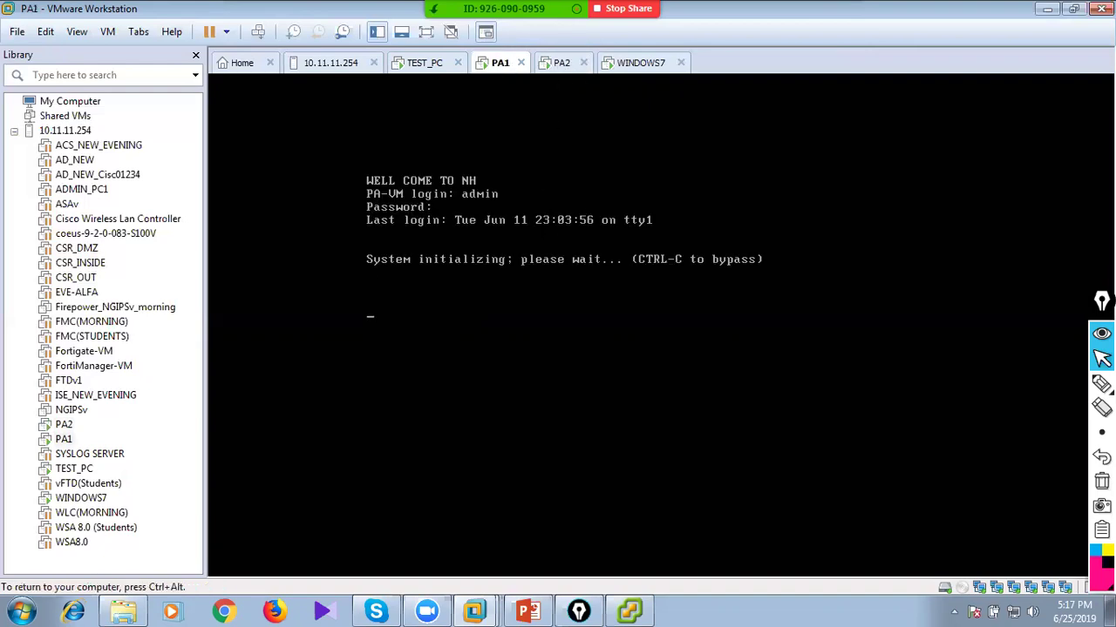
{"action": "key", "text": "ctrl+alt"}
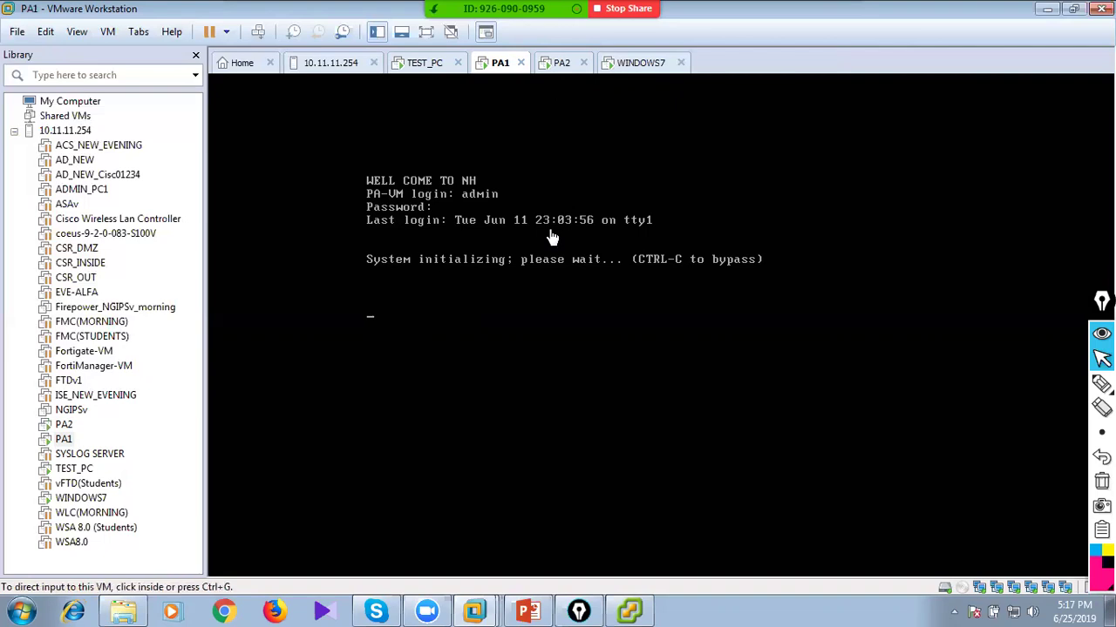
{"action": "left_click", "coordinate": [561, 63]}
{"action": "left_click", "coordinate": [566, 220]}
{"action": "type", "text": "admin"}
{"action": "key", "text": "Return"}
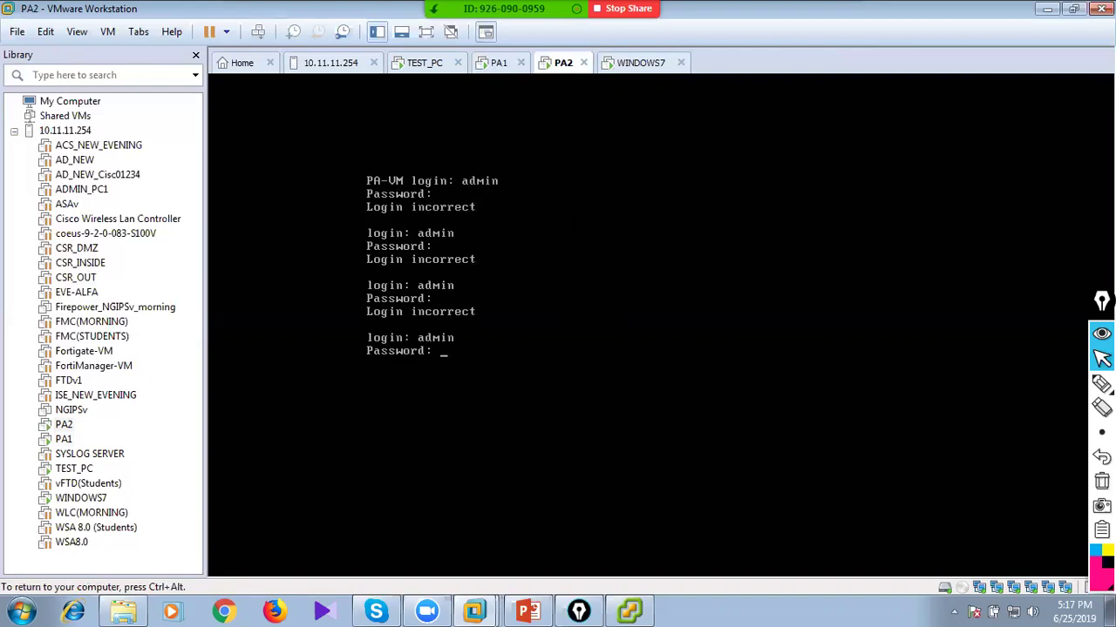
{"action": "key", "text": "Return"}
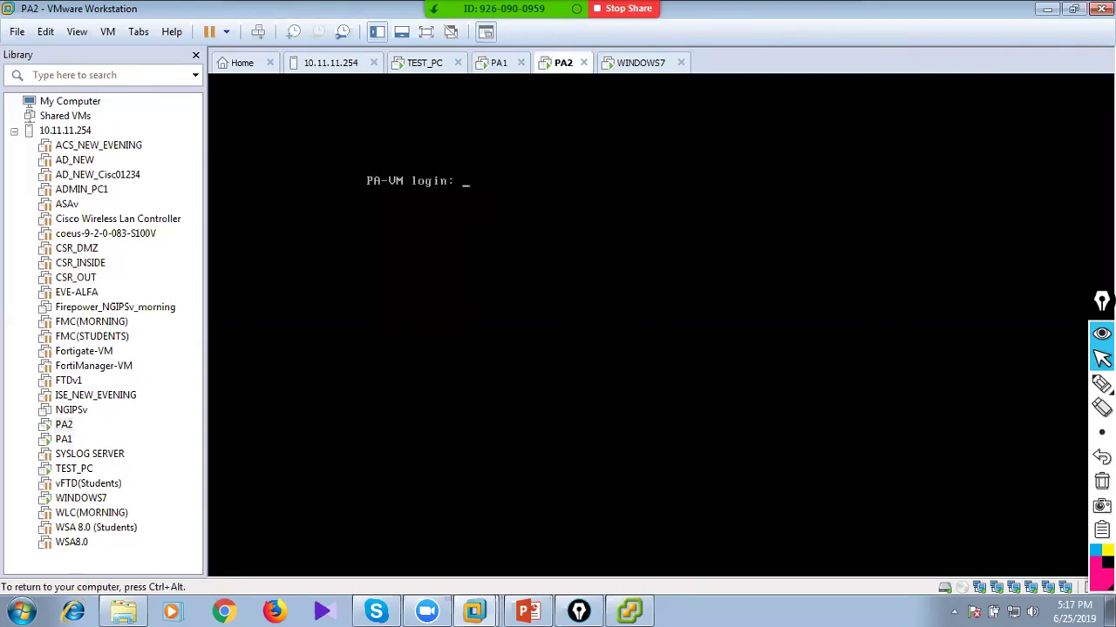
{"action": "type", "text": "admin"}
{"action": "key", "text": "Return"}
After another PA1 check, retry admin logins on PA2 until a fresh login prompt appears.
{"action": "key", "text": "ctrl+alt"}
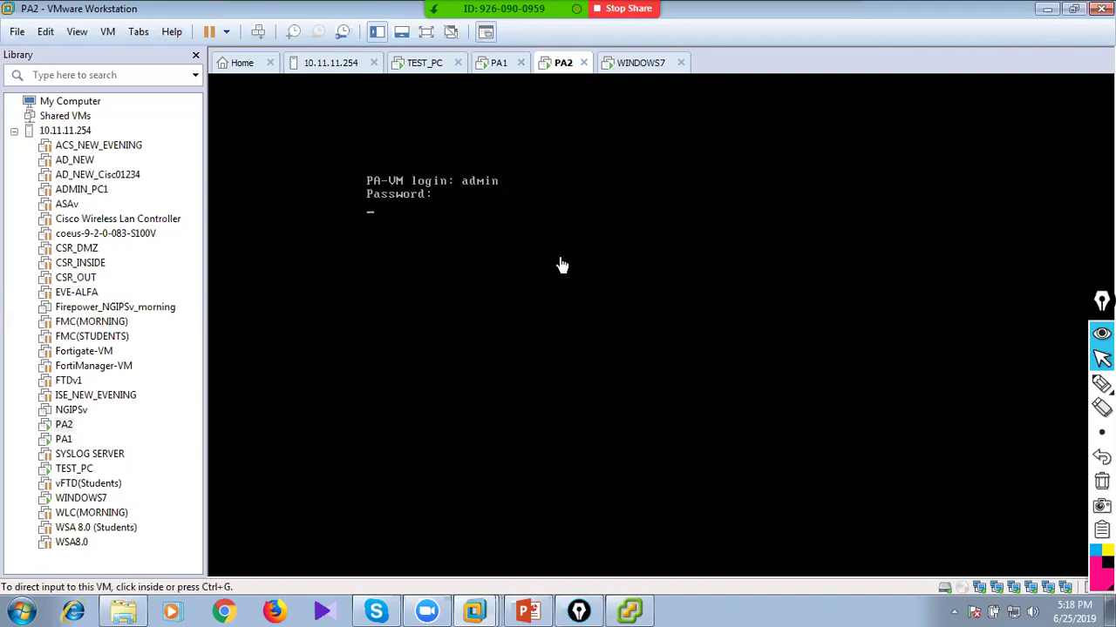
{"action": "left_click", "coordinate": [500, 64]}
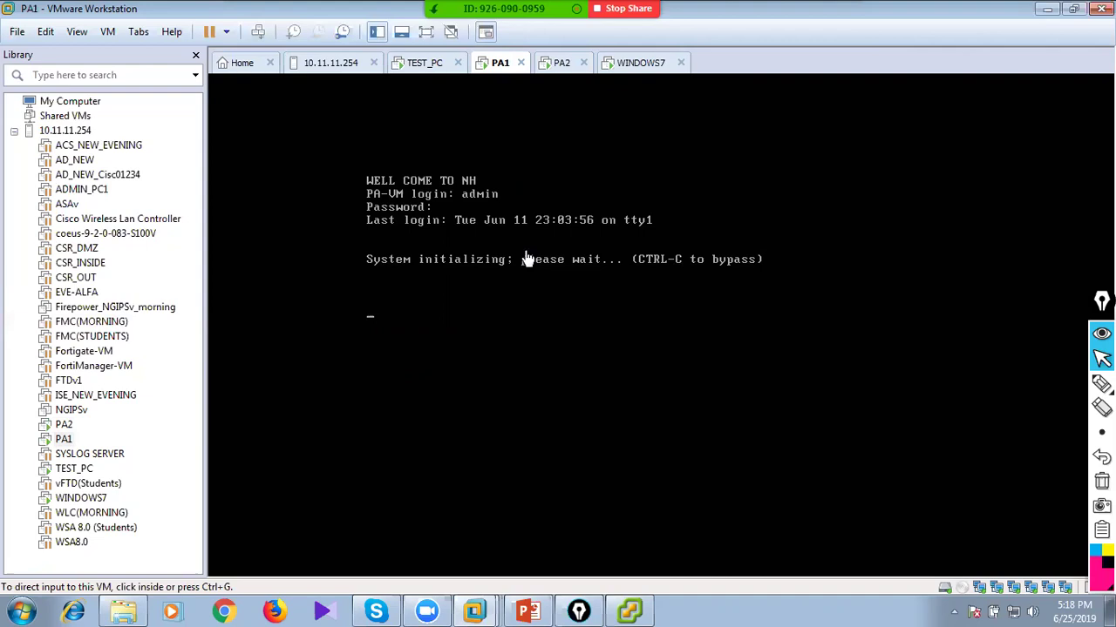
{"action": "left_click", "coordinate": [560, 64]}
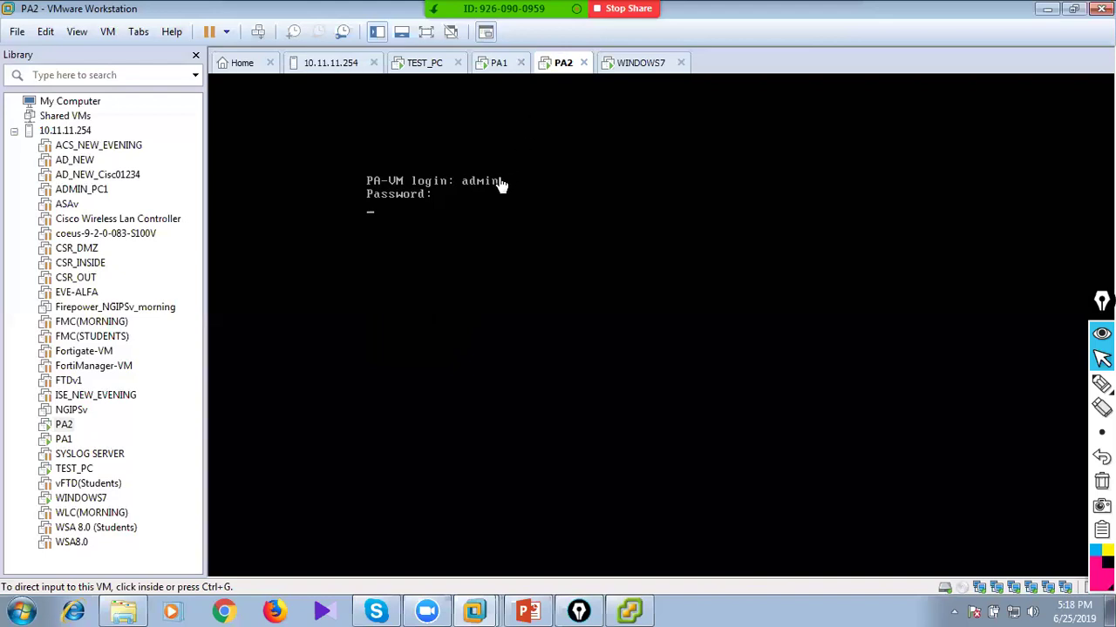
{"action": "key", "text": "ctrl+g"}
{"action": "type", "text": "admin"}
{"action": "key", "text": "Return"}
{"action": "key", "text": "Return"}
{"action": "type", "text": "admin"}
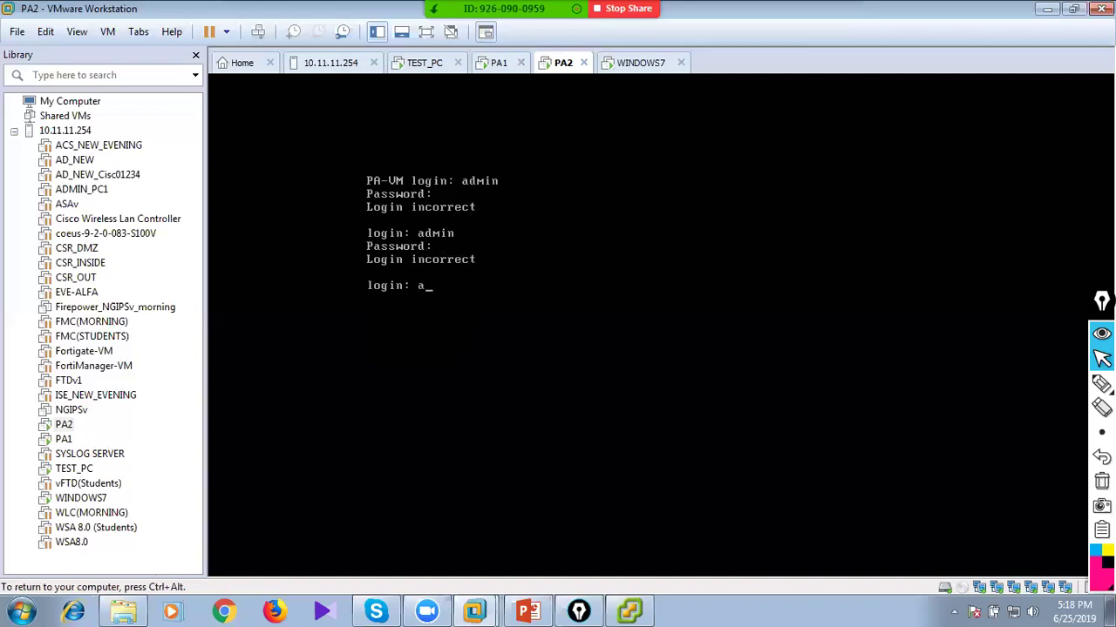
{"action": "key", "text": "Return"}
{"action": "key", "text": "Return"}
{"action": "type", "text": "admin"}
{"action": "key", "text": "Return"}
{"action": "key", "text": "Return"}
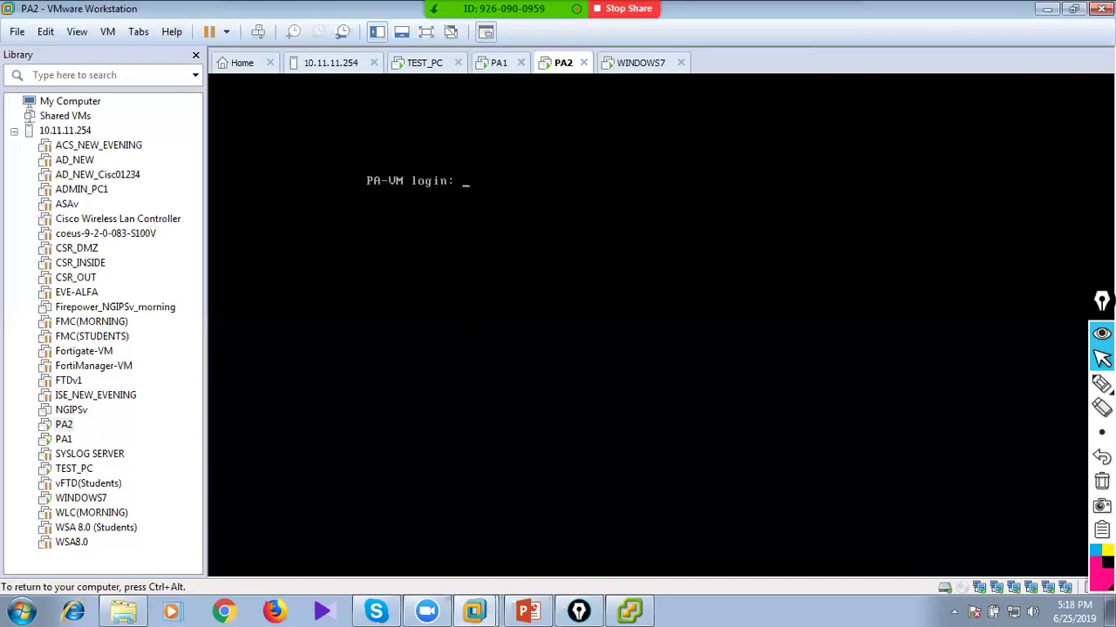
{"action": "type", "text": "admin"}
{"action": "key", "text": "Return"}
{"action": "key", "text": "Return"}
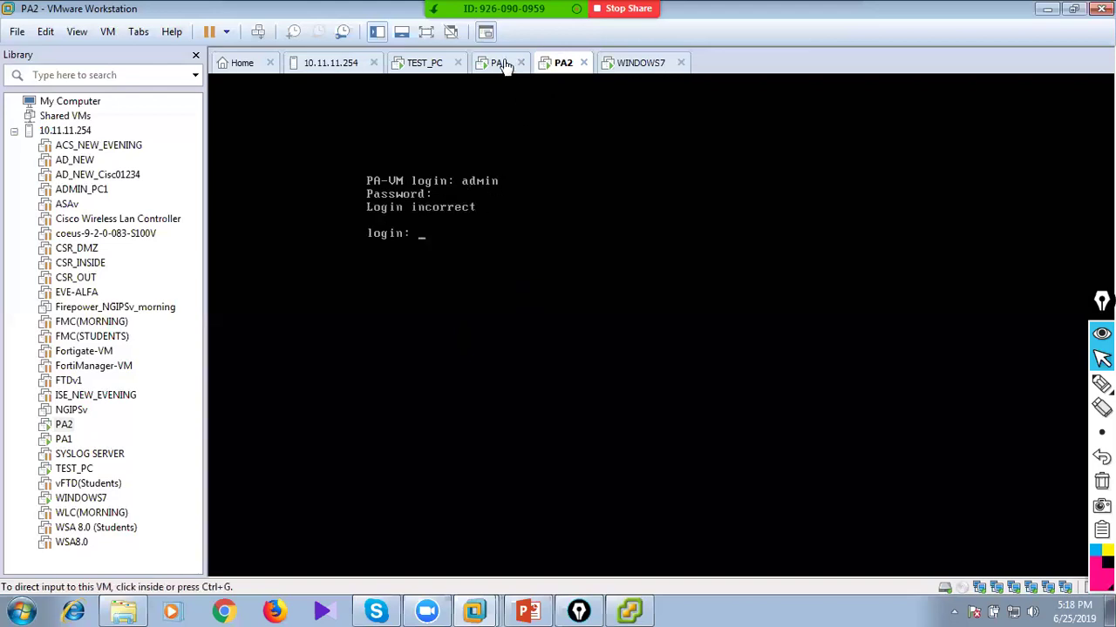
Glance at PA1, then rerun the ping to 10.11.11.10 on TEST_PC and stop it.
{"action": "left_click", "coordinate": [504, 64]}
{"action": "left_click", "coordinate": [523, 153]}
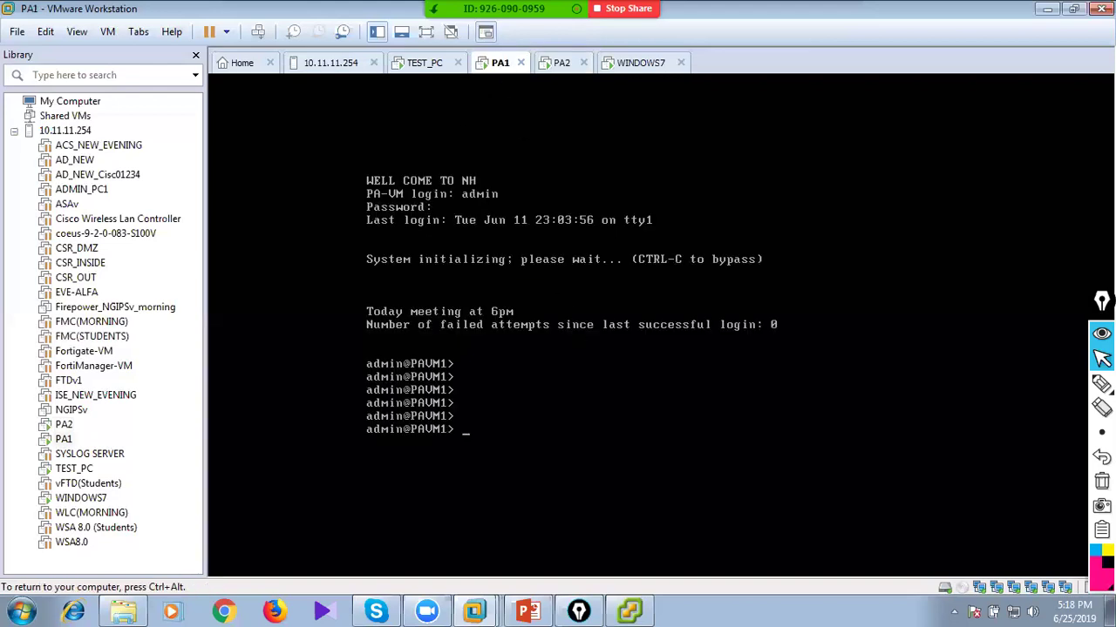
{"action": "key", "text": "ctrl+alt"}
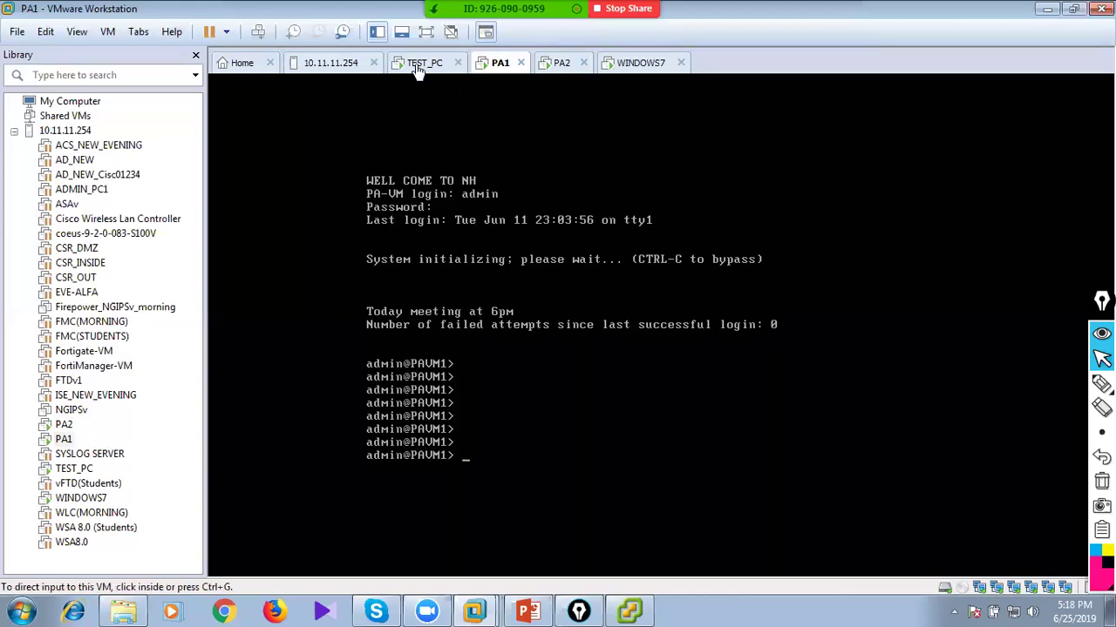
{"action": "left_click", "coordinate": [417, 66]}
{"action": "left_click", "coordinate": [519, 319]}
{"action": "key", "text": "Up"}
{"action": "key", "text": "Return"}
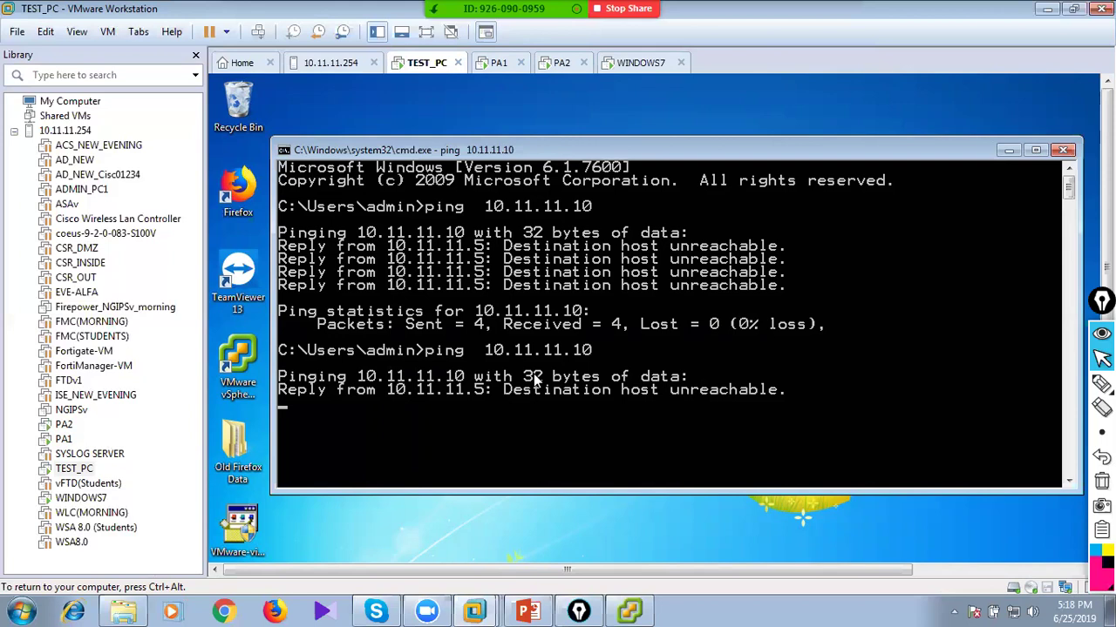
{"action": "key", "text": "ctrl+c"}
{"action": "key", "text": "ctrl+alt"}
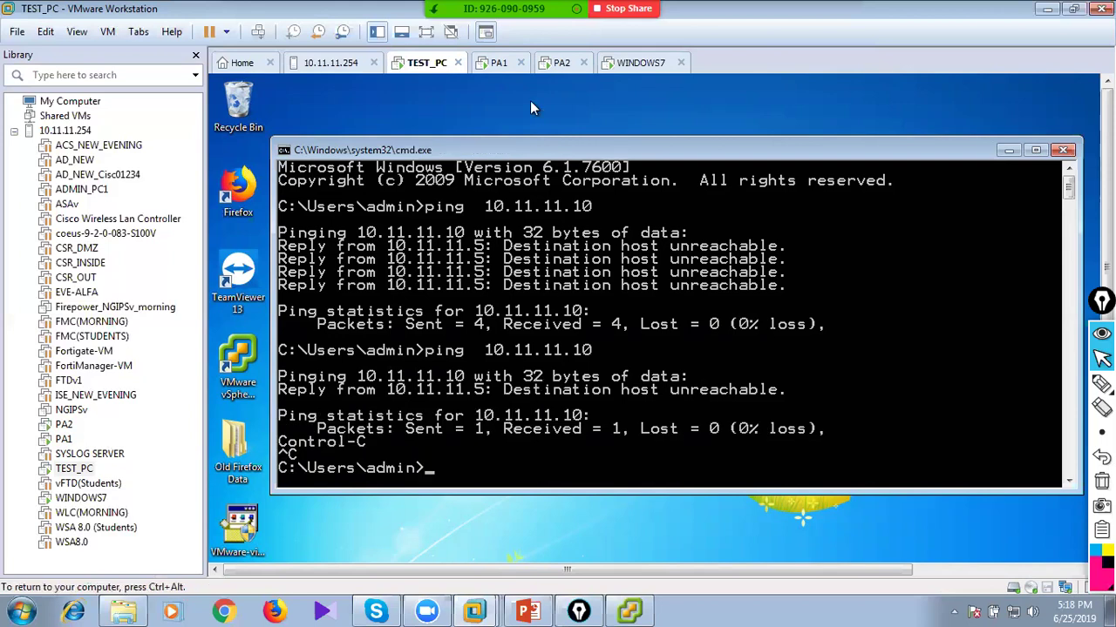
Enter admin as the username at PA2's login prompt.
{"action": "left_click", "coordinate": [506, 63]}
{"action": "left_click", "coordinate": [561, 64]}
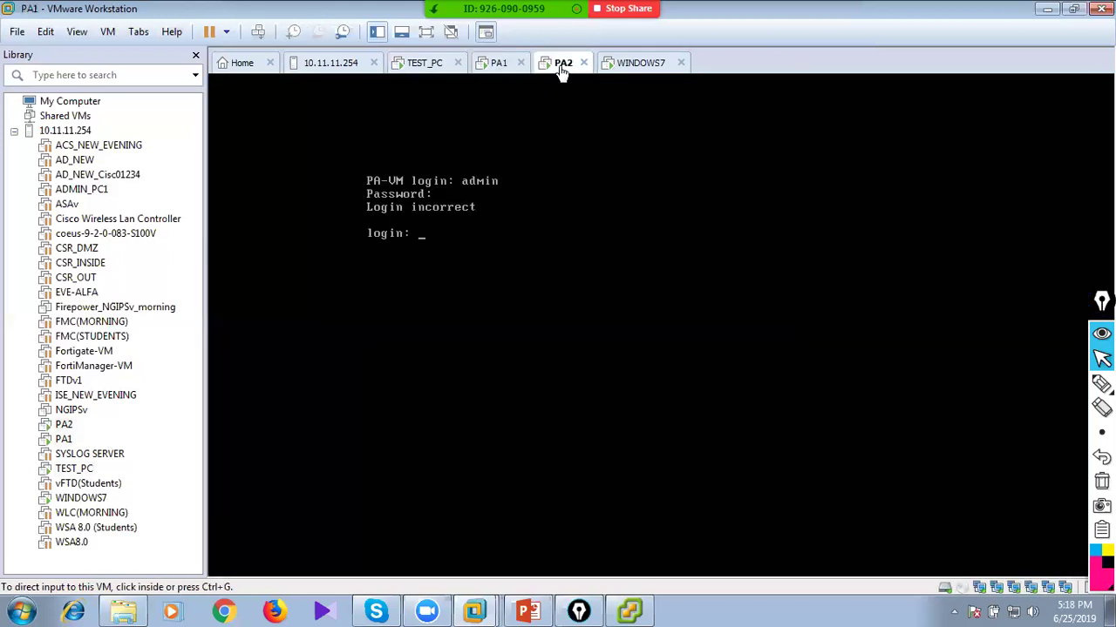
{"action": "type", "text": "admin"}
{"action": "key", "text": "Return"}
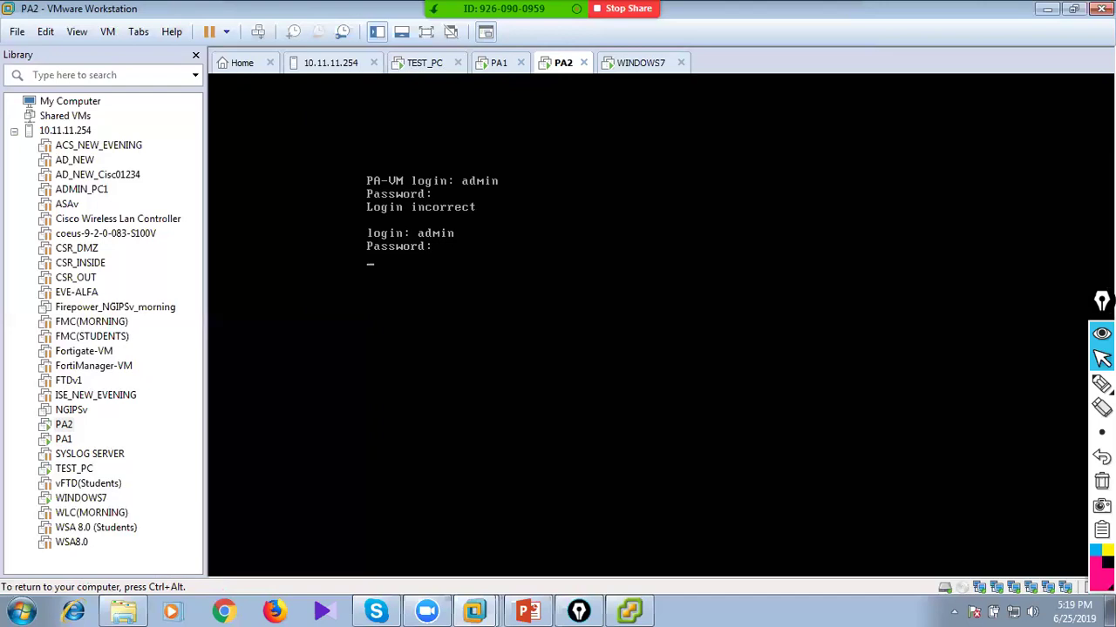
Resume ADMIN_PC1 from the Library, then enter admin again at PA2's login prompt.
{"action": "left_click", "coordinate": [68, 194]}
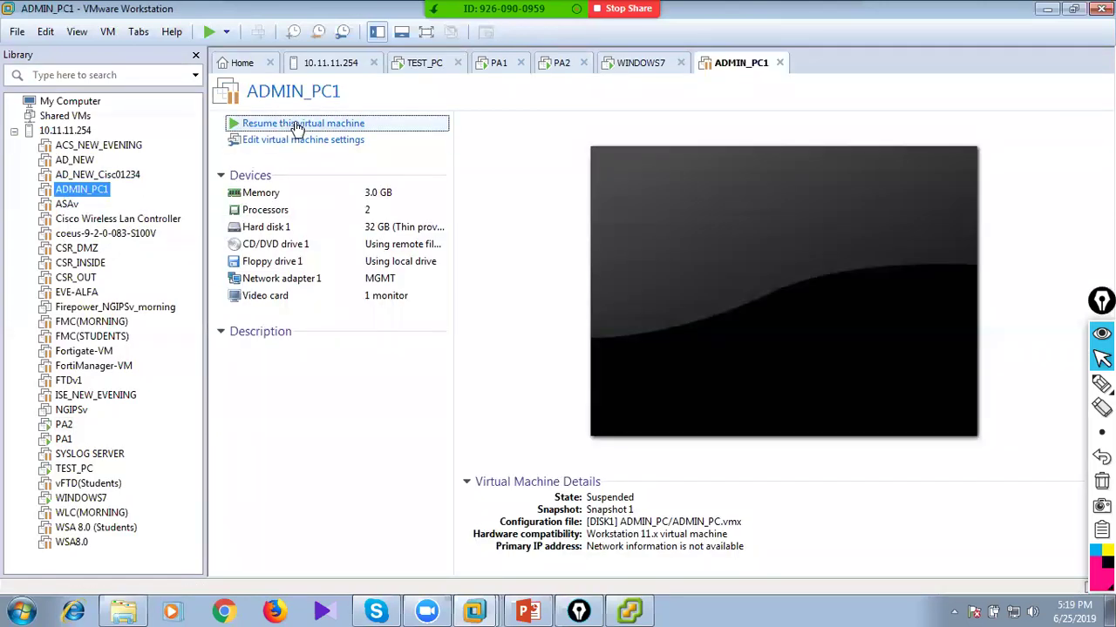
{"action": "left_click", "coordinate": [294, 125]}
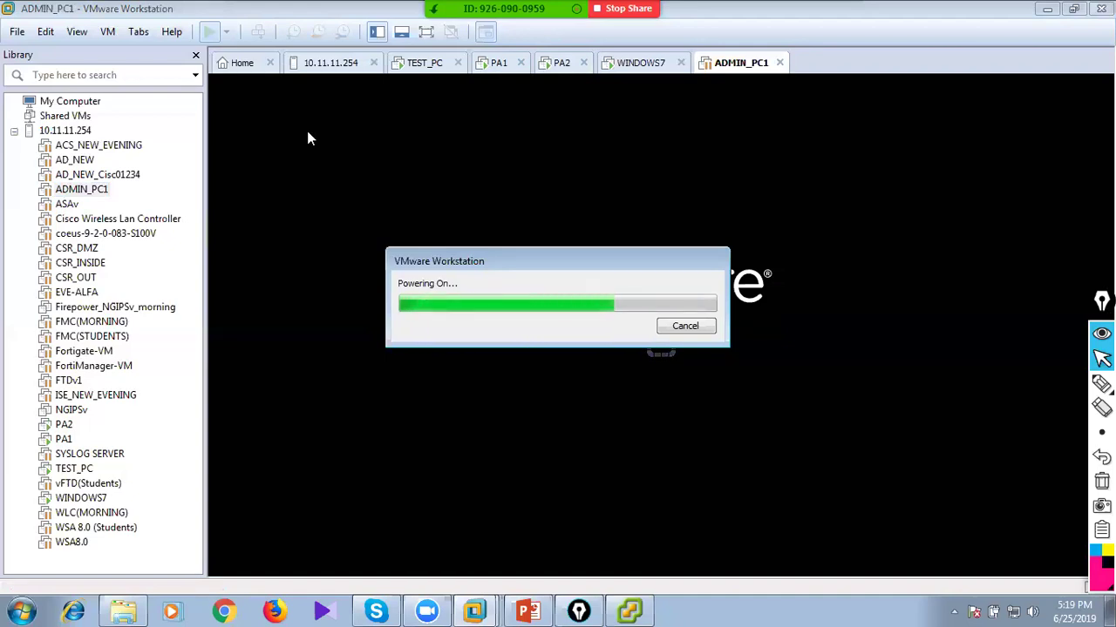
{"action": "left_click", "coordinate": [562, 63]}
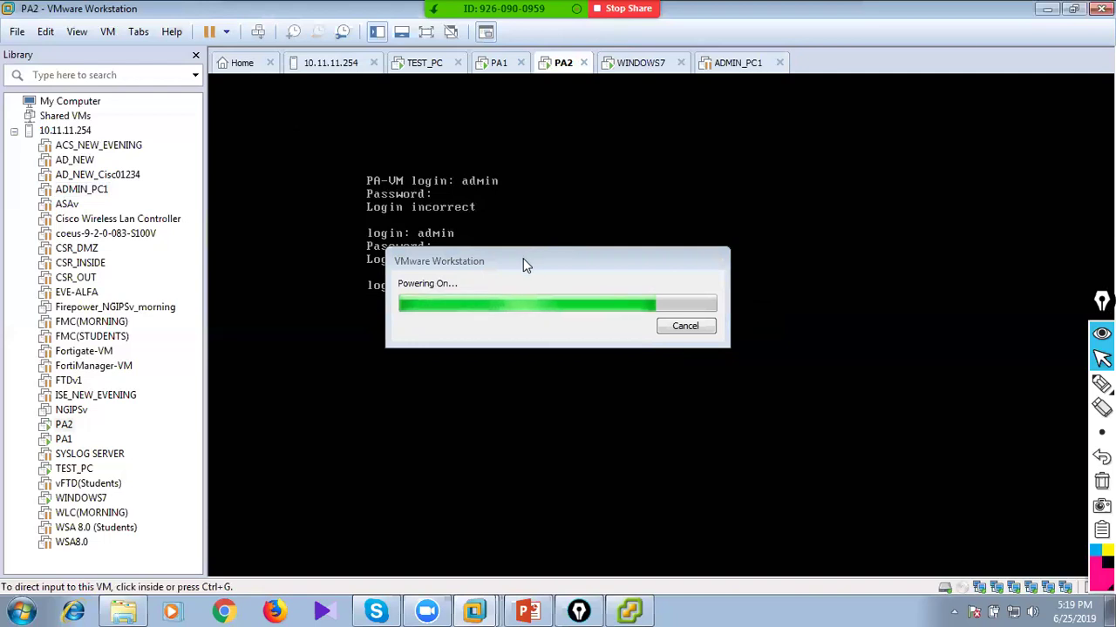
{"action": "left_click_drag", "start_coordinate": [523, 258], "coordinate": [875, 238]}
{"action": "left_click", "coordinate": [399, 326]}
{"action": "type", "text": "admin"}
{"action": "key", "text": "Return"}
{"action": "key", "text": "Return"}
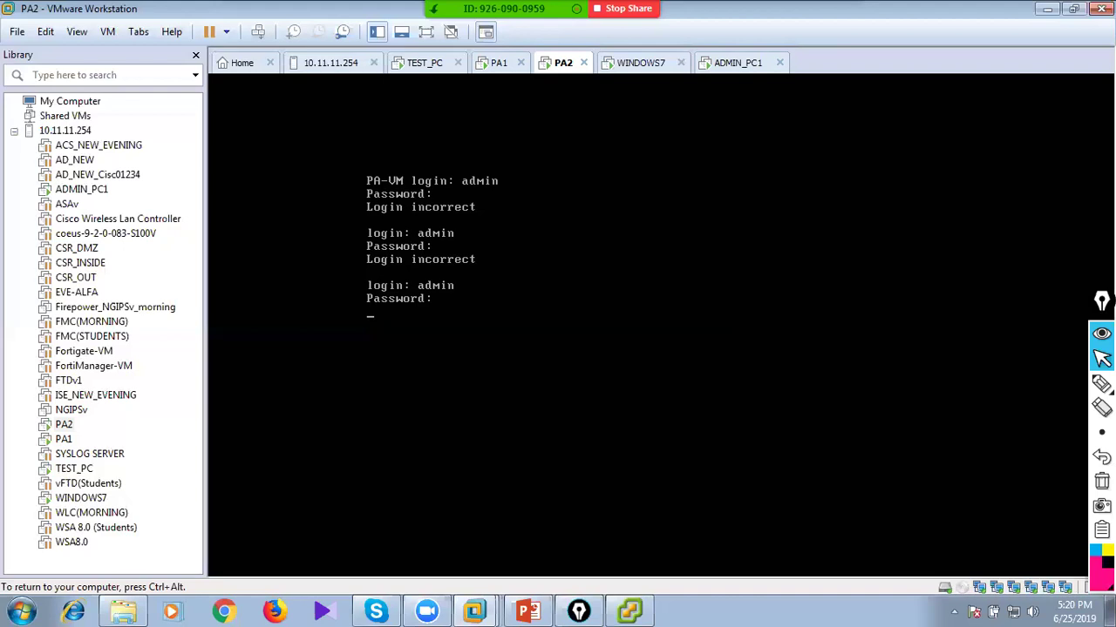
Compare the PA1 and PA2 consoles, checking each one twice.
{"action": "key", "text": "ctrl+alt"}
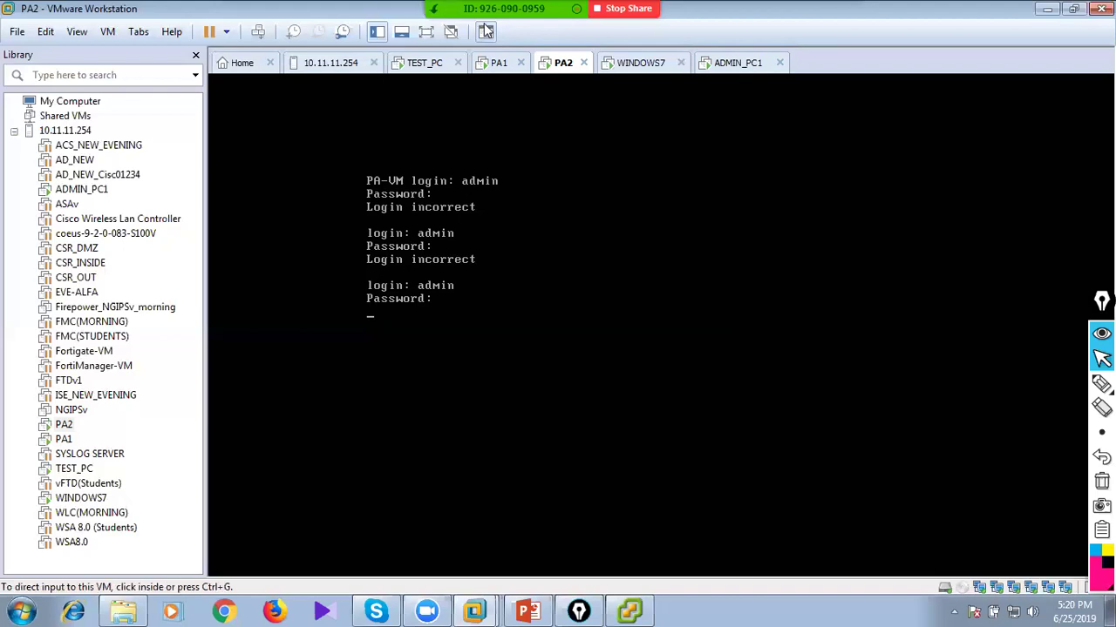
{"action": "left_click", "coordinate": [502, 64]}
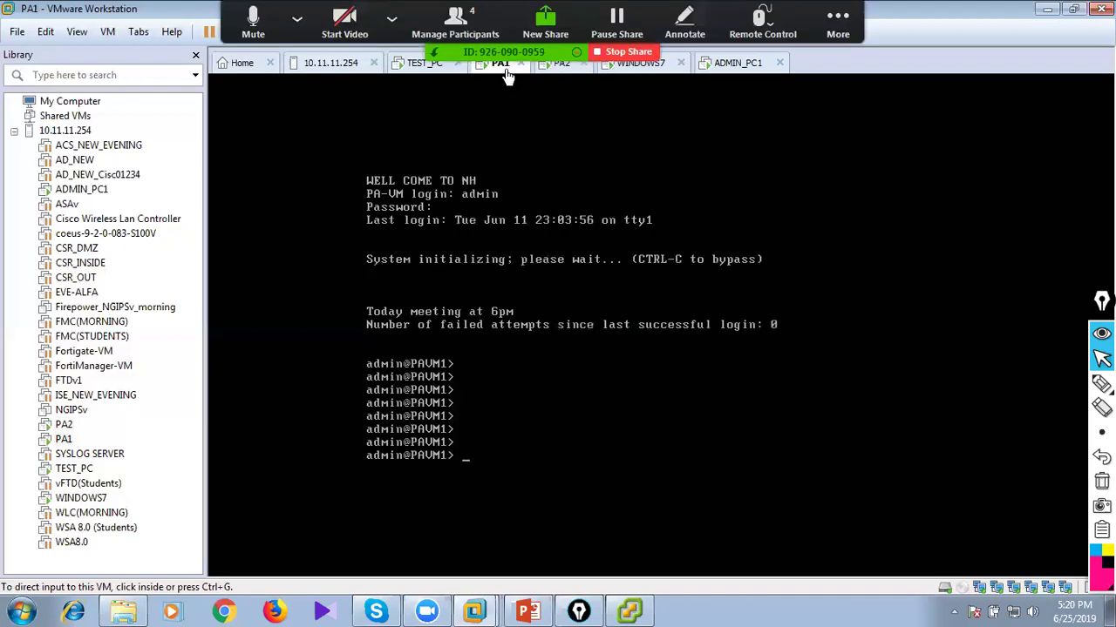
{"action": "left_click", "coordinate": [560, 66]}
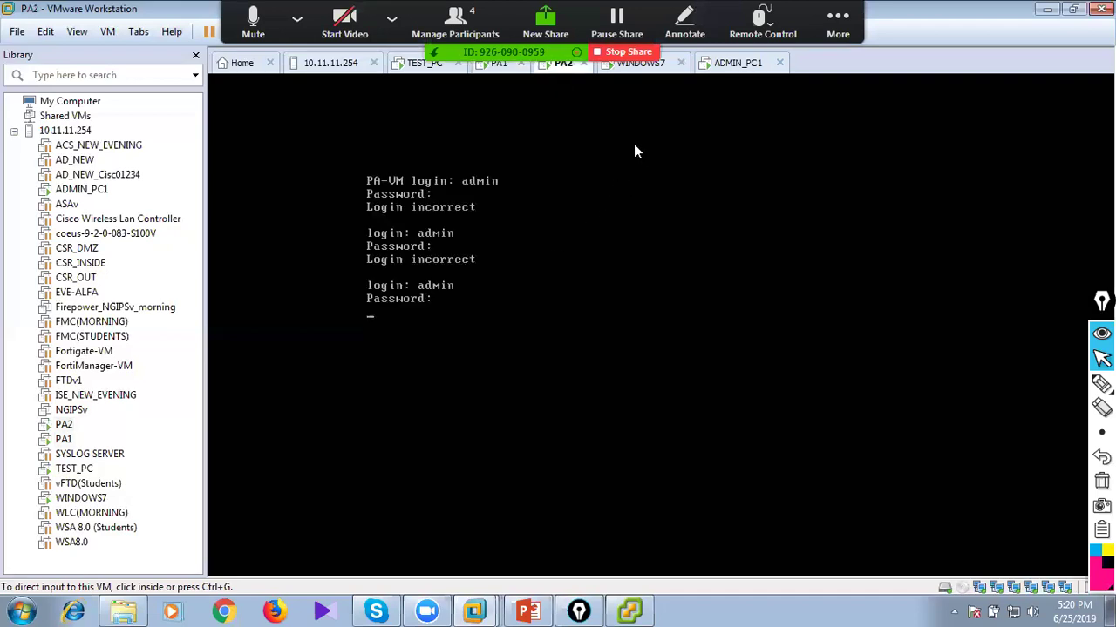
{"action": "left_click", "coordinate": [530, 218]}
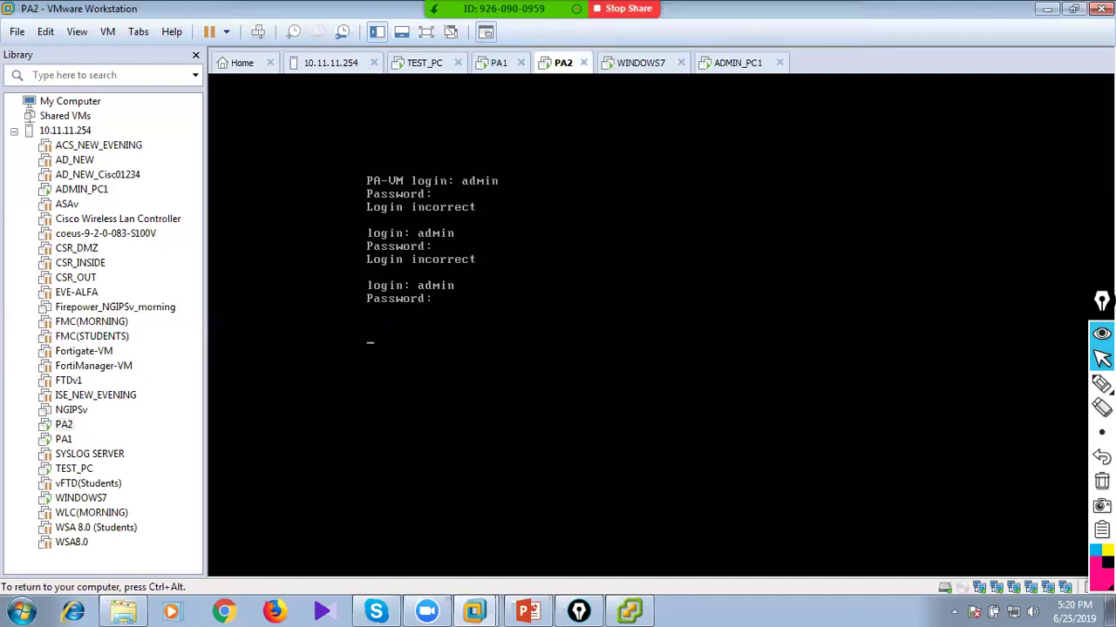
{"action": "left_click", "coordinate": [514, 64]}
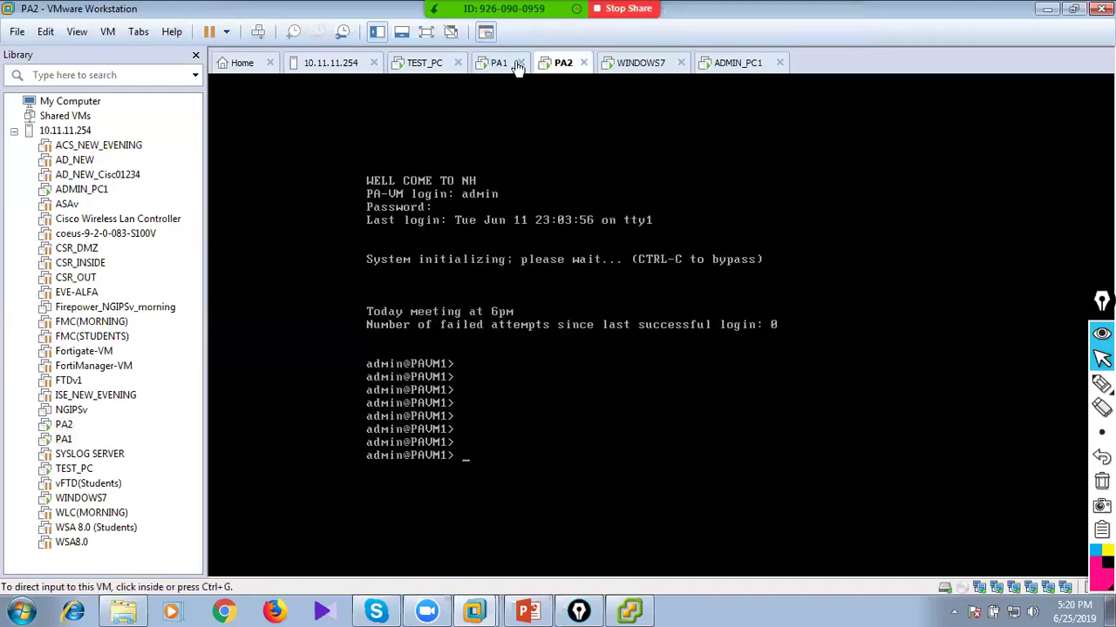
{"action": "left_click", "coordinate": [564, 65]}
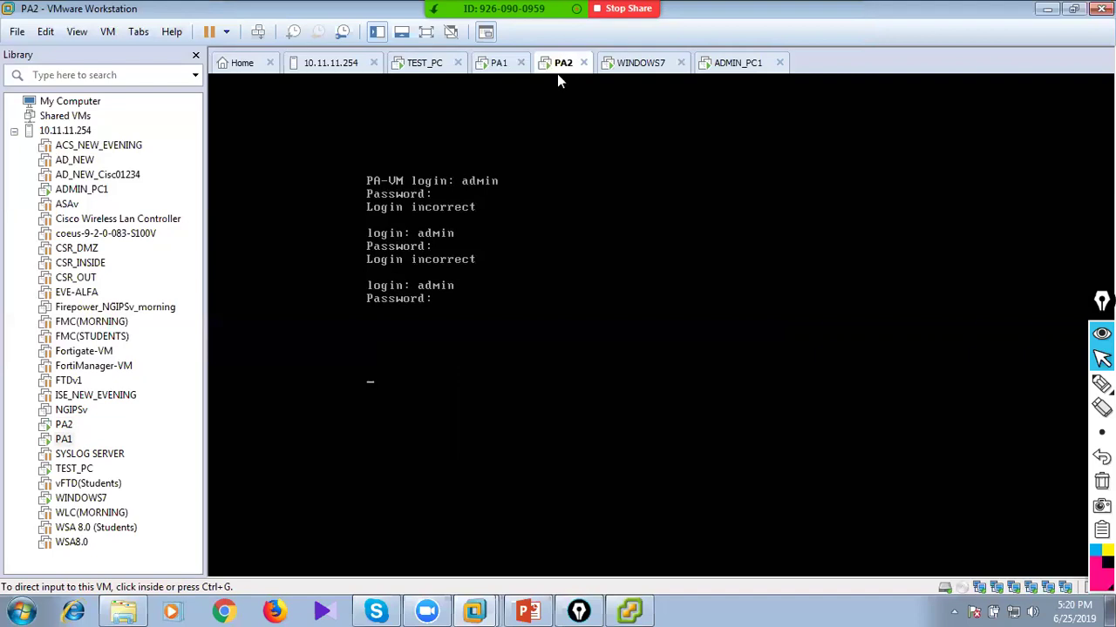
Open PA2's virtual machine settings and cancel without changes.
{"action": "right_click", "coordinate": [563, 66]}
{"action": "left_click", "coordinate": [624, 289]}
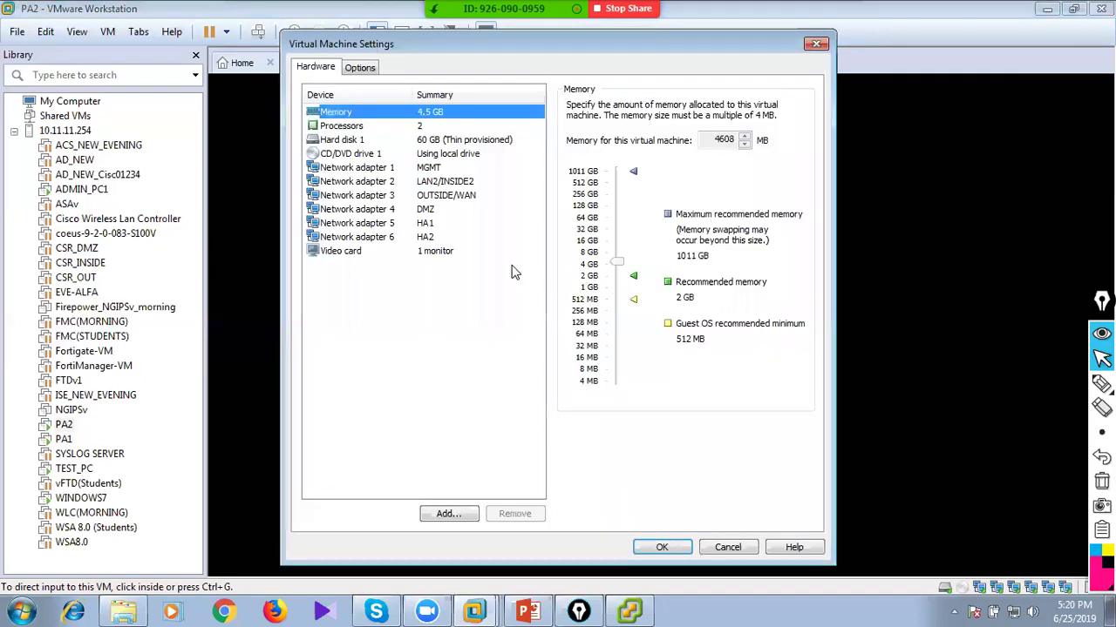
{"action": "left_click", "coordinate": [722, 551]}
{"action": "left_click", "coordinate": [489, 207]}
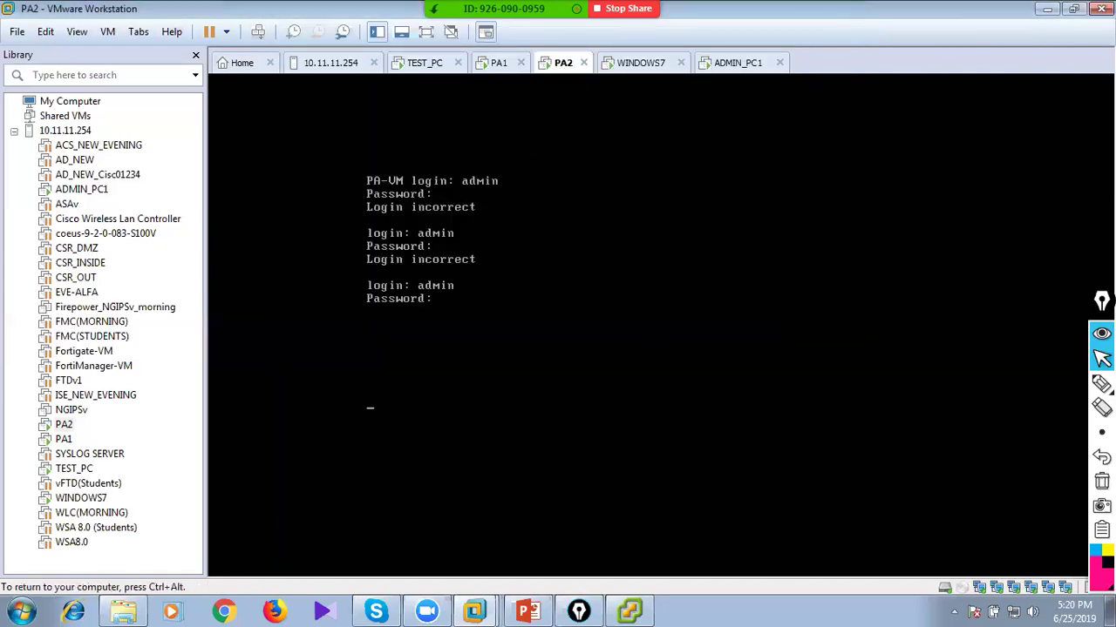
{"action": "key", "text": "ctrl+alt"}
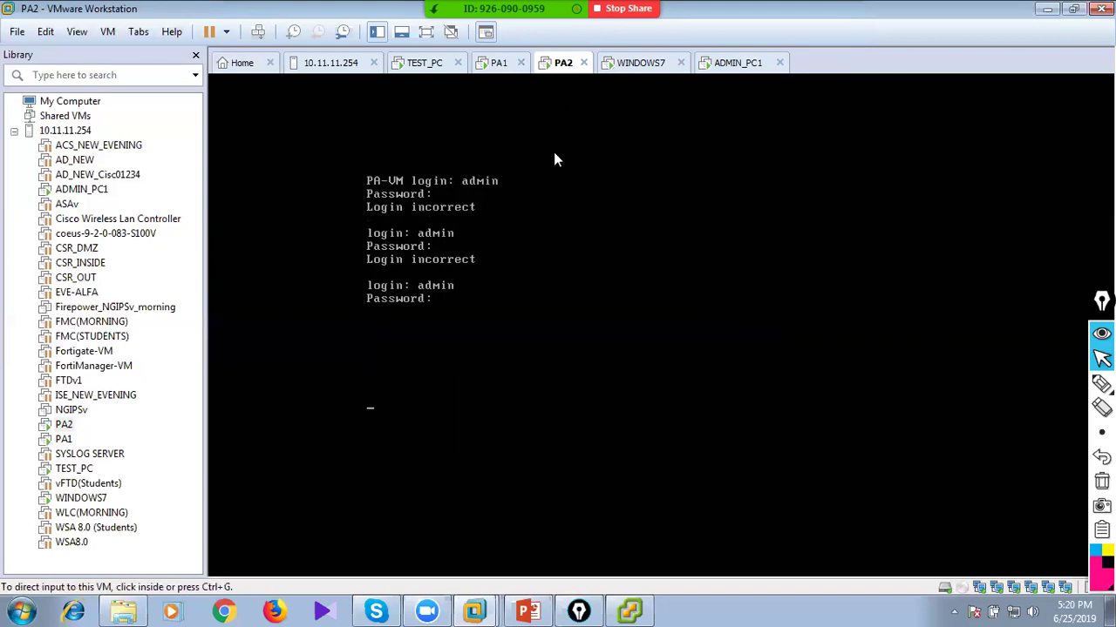
Glance at WINDOWS7, return to PA2, and bring the vSphere Client forward.
{"action": "left_click", "coordinate": [645, 65]}
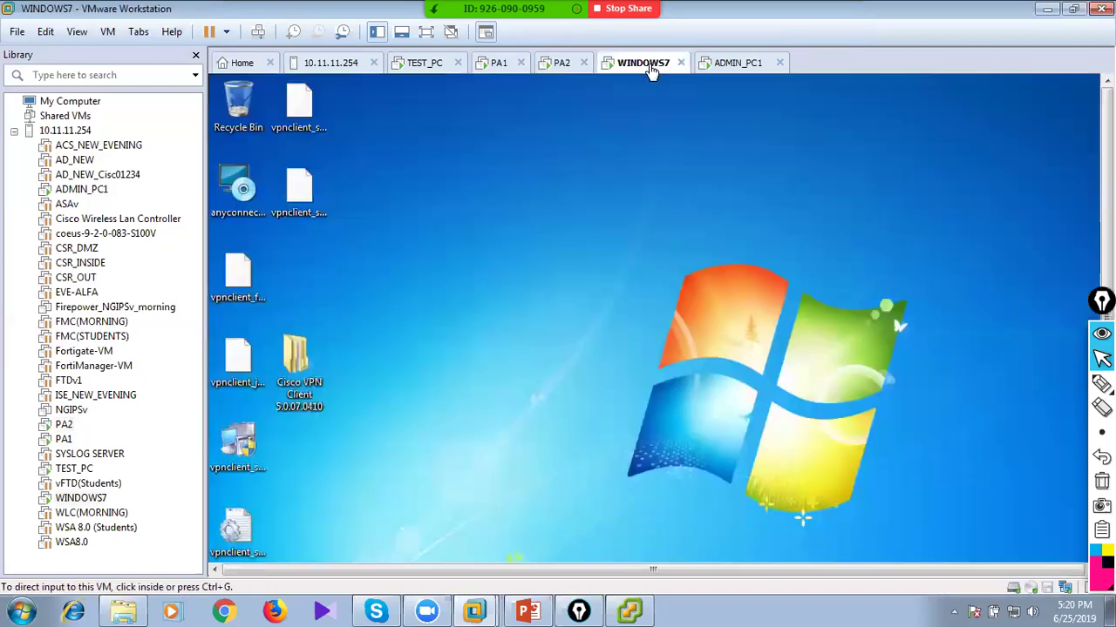
{"action": "left_click", "coordinate": [558, 64]}
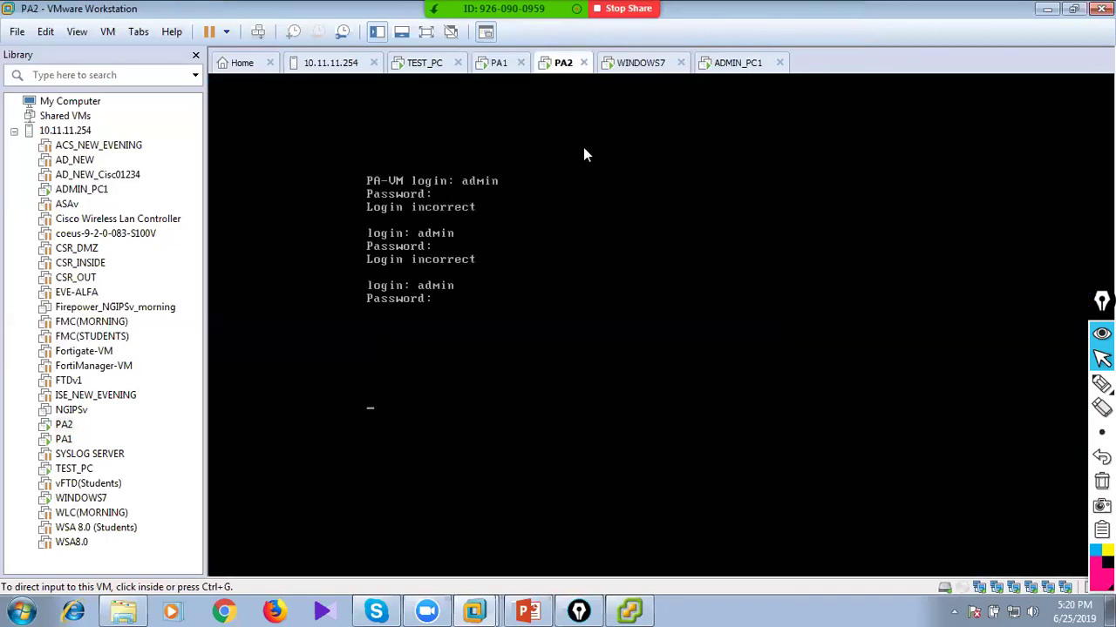
{"action": "left_click", "coordinate": [629, 612]}
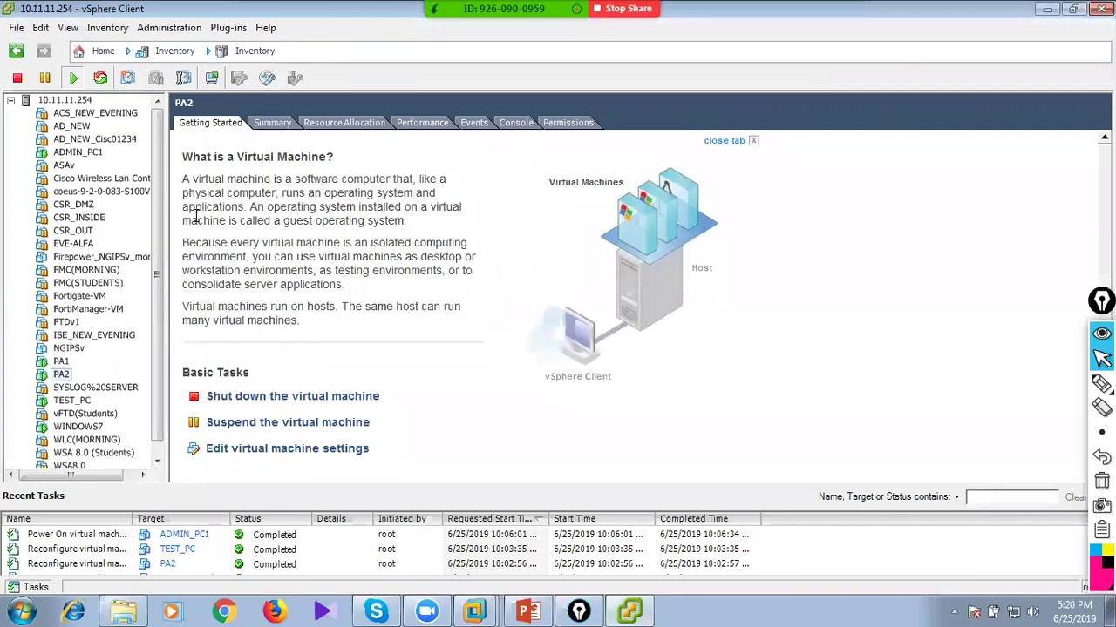
Shut down PA2's guest OS, then select host 10.11.11.254 and open the File menu.
{"action": "right_click", "coordinate": [63, 376]}
{"action": "mouse_move", "coordinate": [102, 384]}
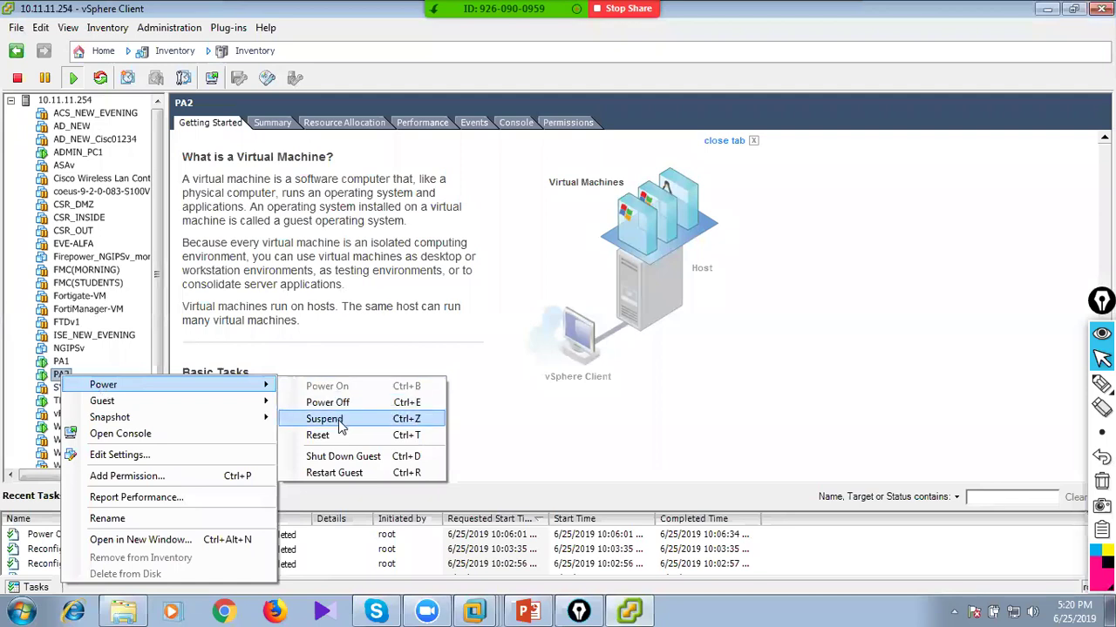
{"action": "left_click", "coordinate": [340, 456]}
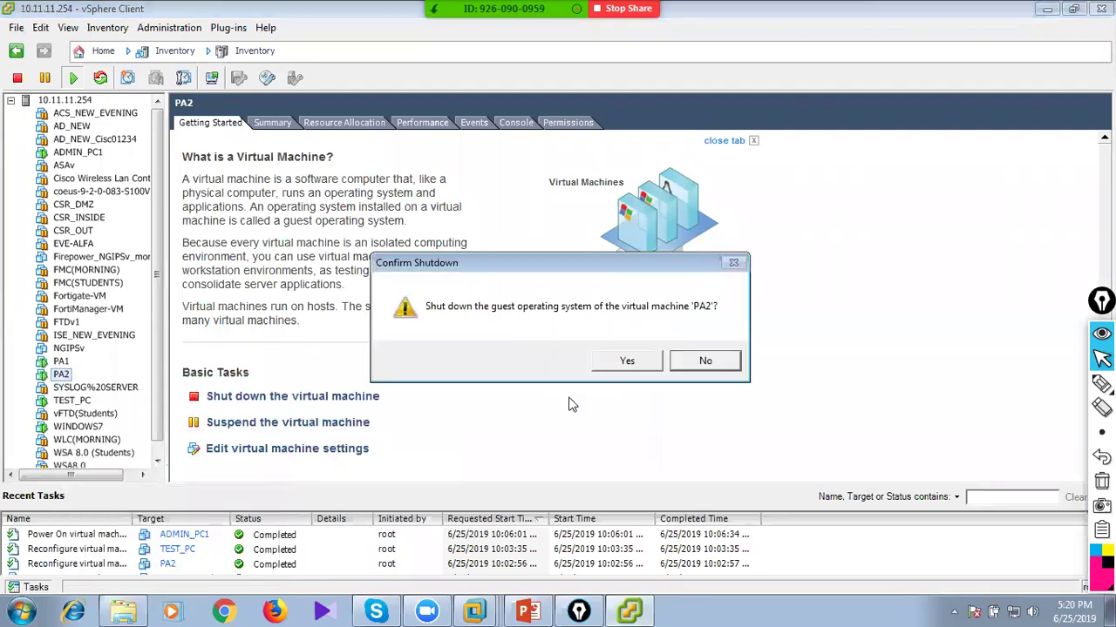
{"action": "left_click", "coordinate": [627, 360]}
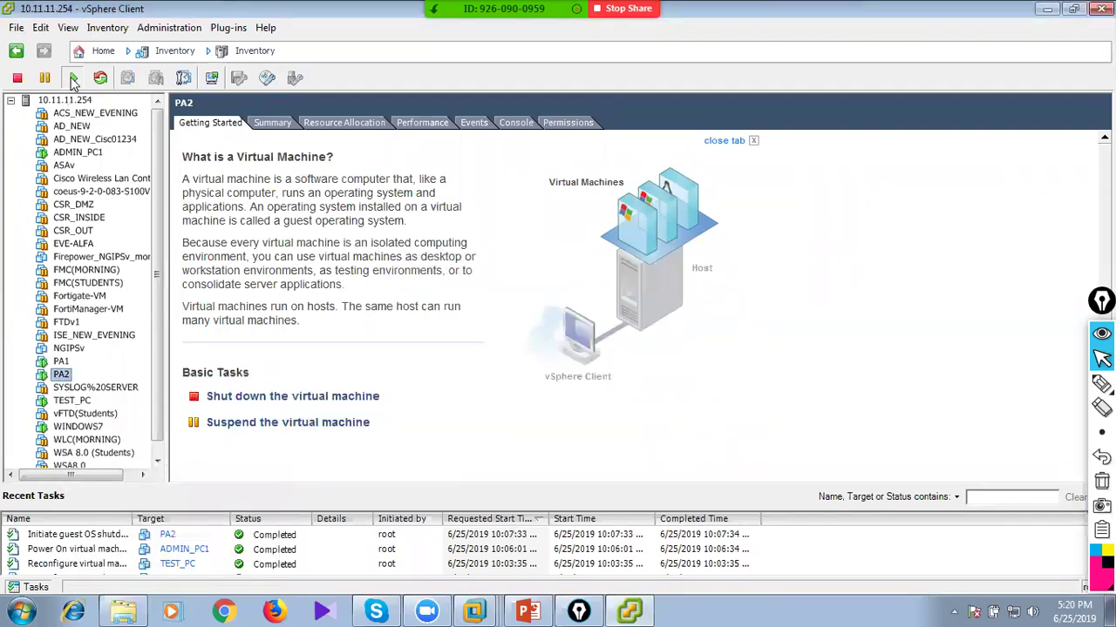
{"action": "left_click", "coordinate": [50, 101]}
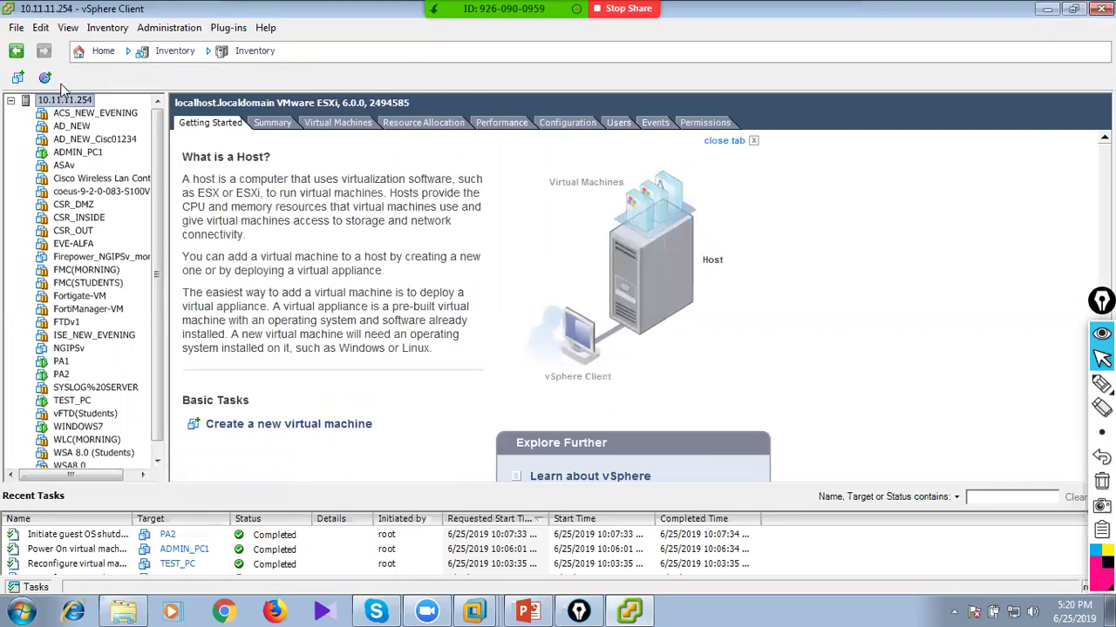
{"action": "left_click", "coordinate": [16, 28]}
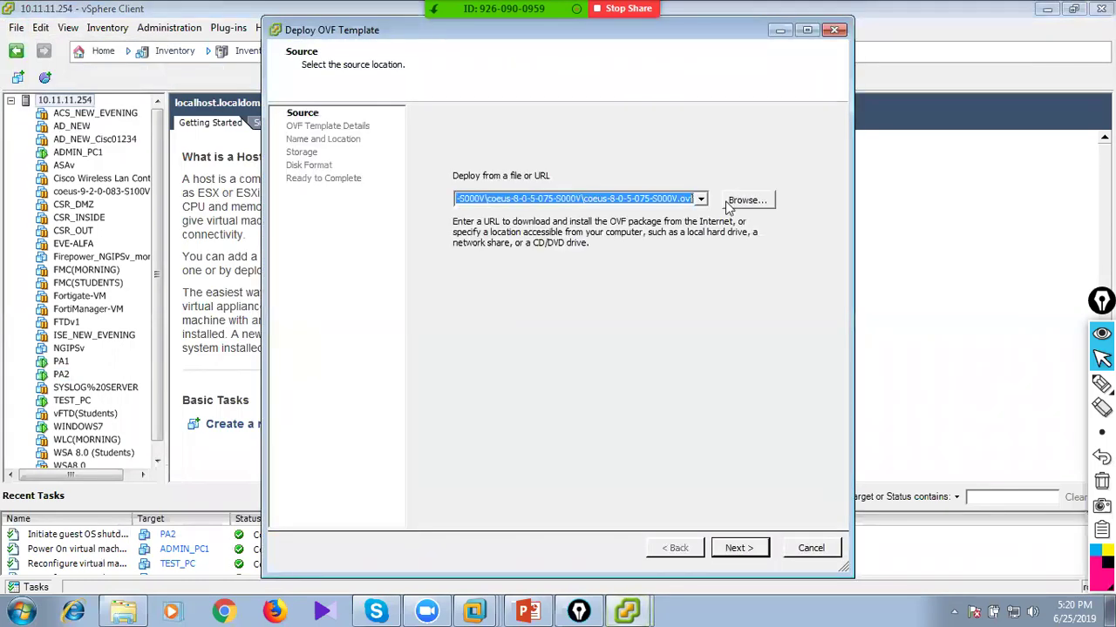
Select the PA-VM-ESX-8.1.2.ova package from the Desktop's Palo Alto folder.
{"action": "left_click", "coordinate": [731, 204]}
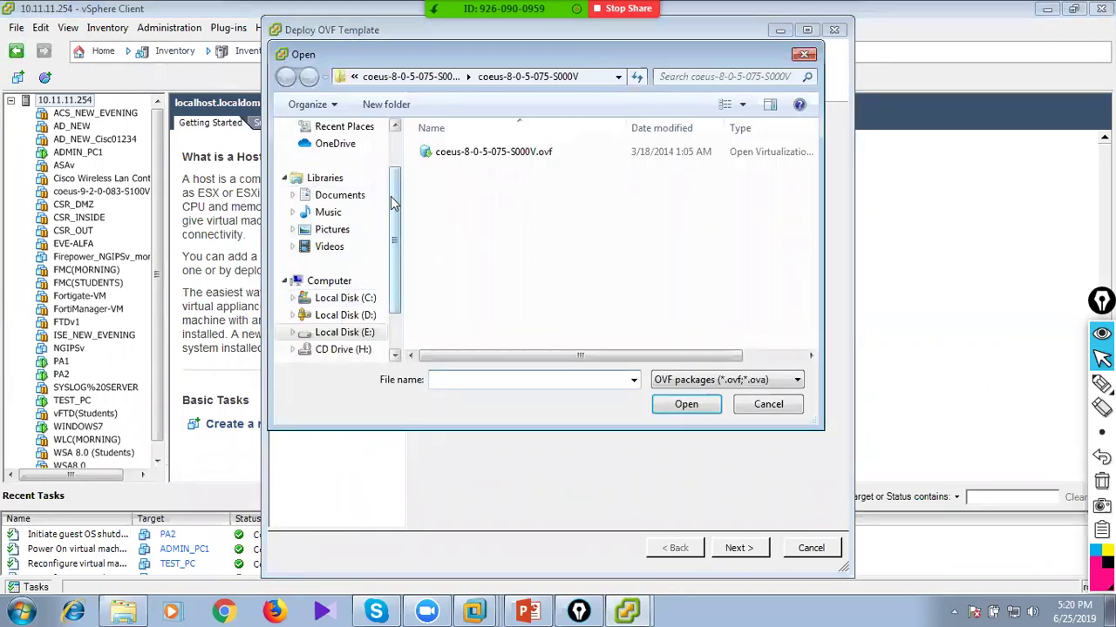
{"action": "scroll", "coordinate": [349, 218], "scroll_direction": "up", "scroll_amount": 2}
{"action": "left_click", "coordinate": [344, 150]}
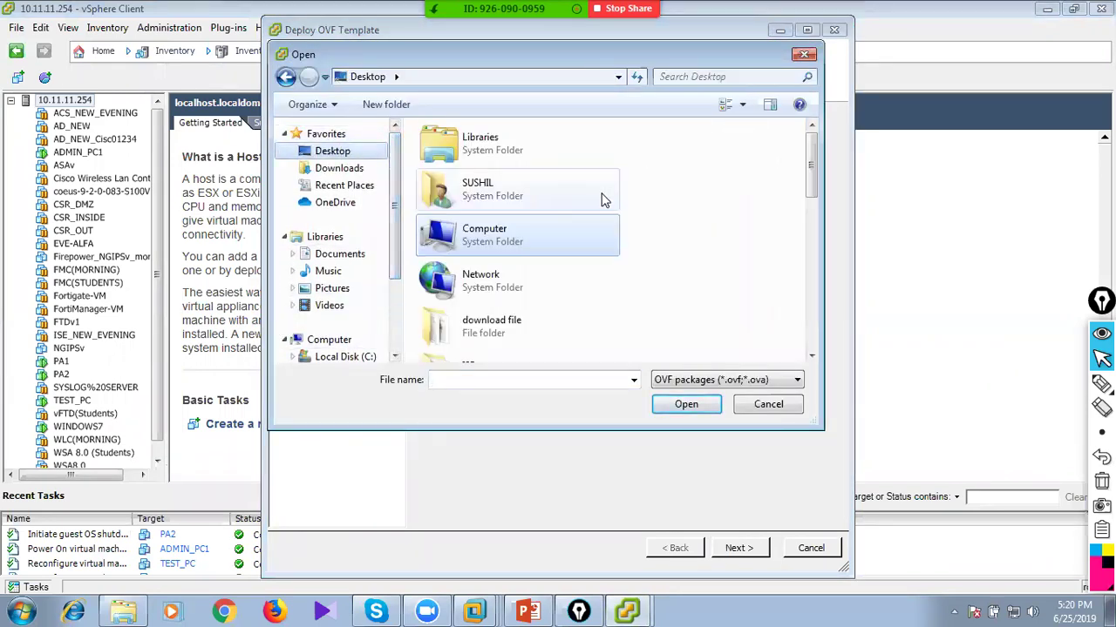
{"action": "scroll", "coordinate": [552, 245], "scroll_direction": "down", "scroll_amount": 5}
{"action": "double_click", "coordinate": [552, 245]}
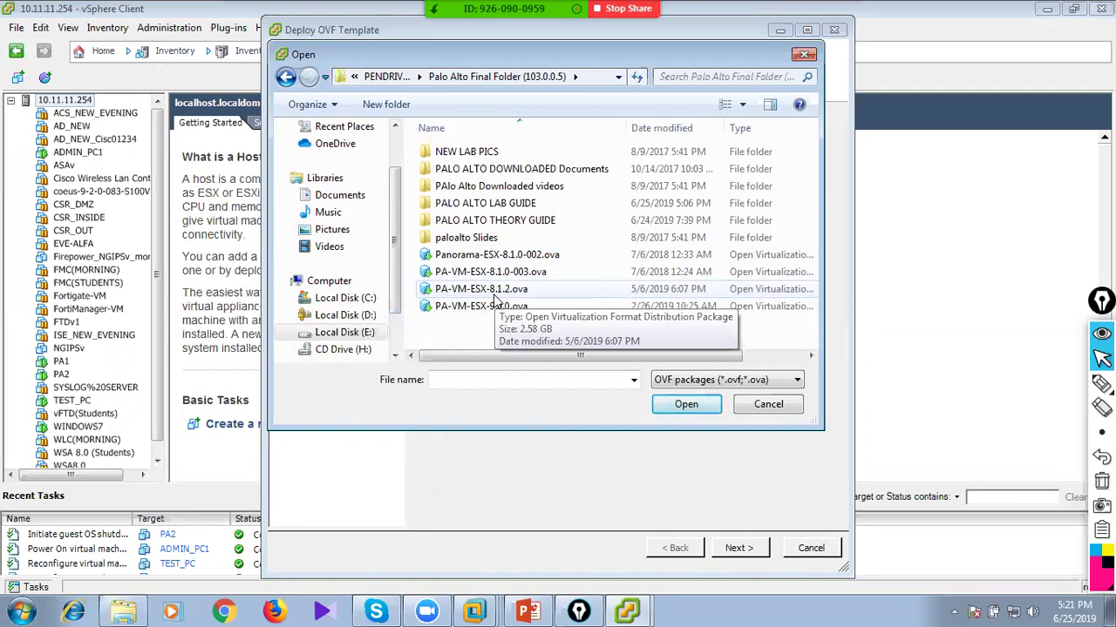
{"action": "double_click", "coordinate": [495, 294]}
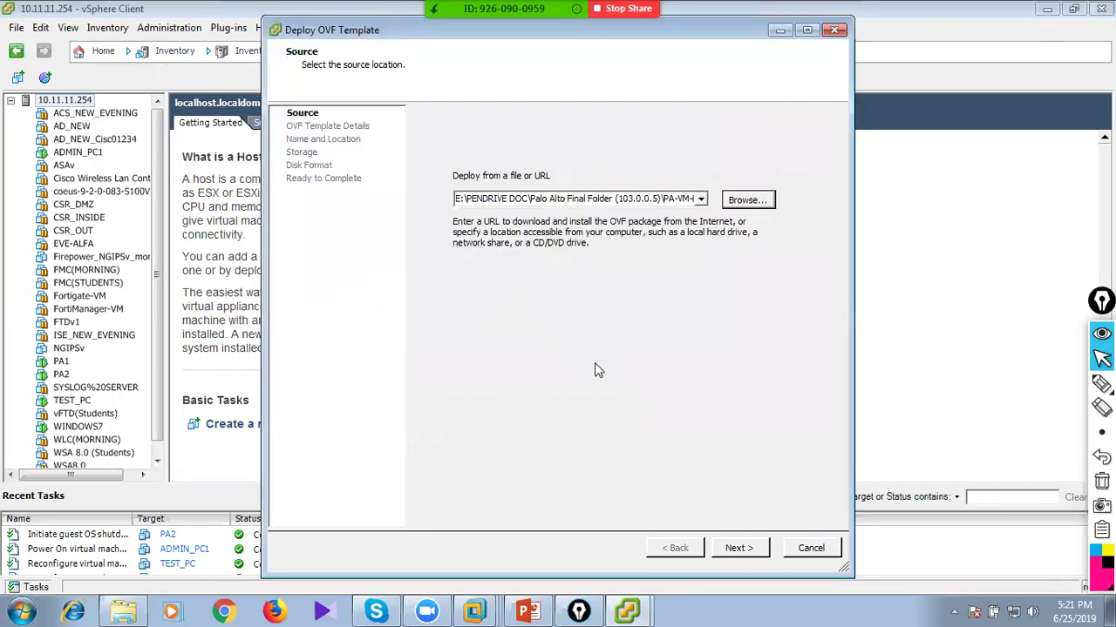
Proceed past the template details and name the new machine PA-VM-2.
{"action": "left_click", "coordinate": [735, 547]}
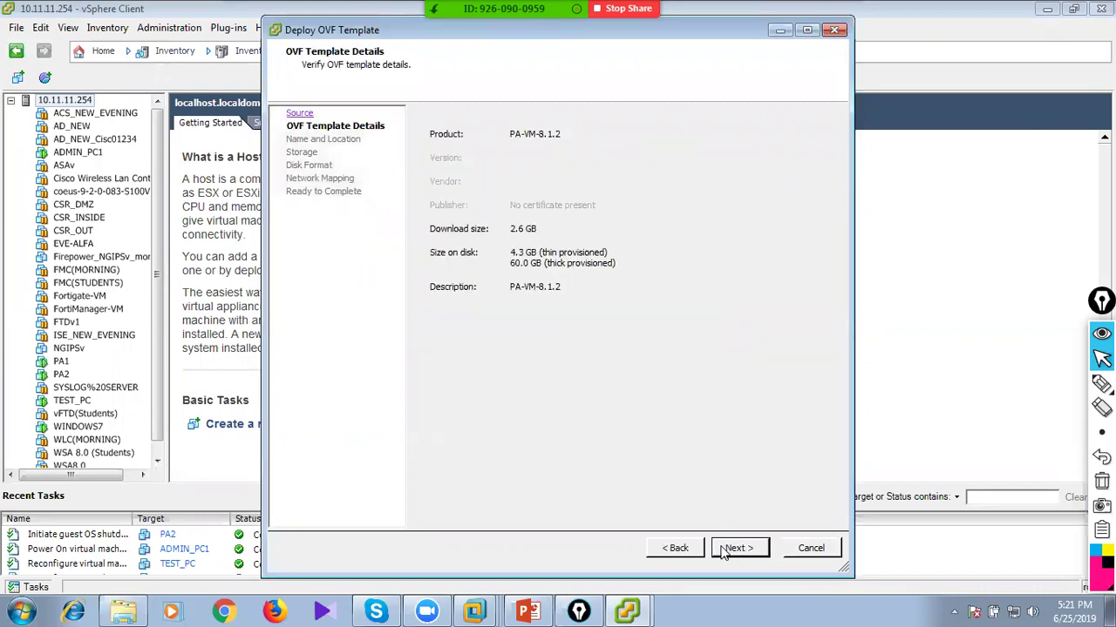
{"action": "left_click", "coordinate": [731, 550]}
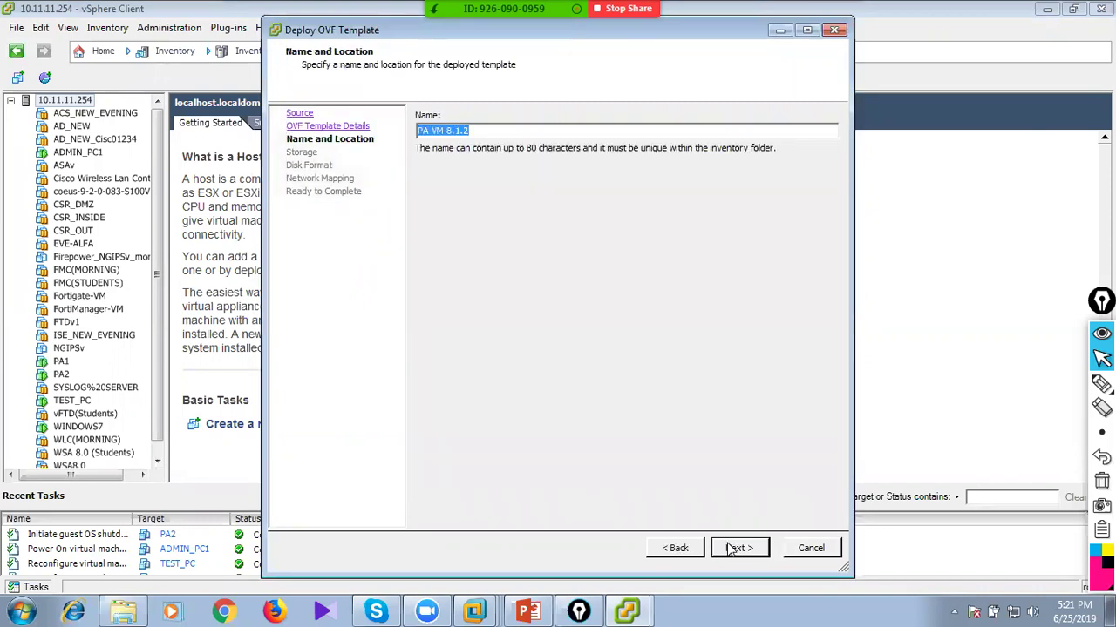
{"action": "left_click", "coordinate": [492, 131]}
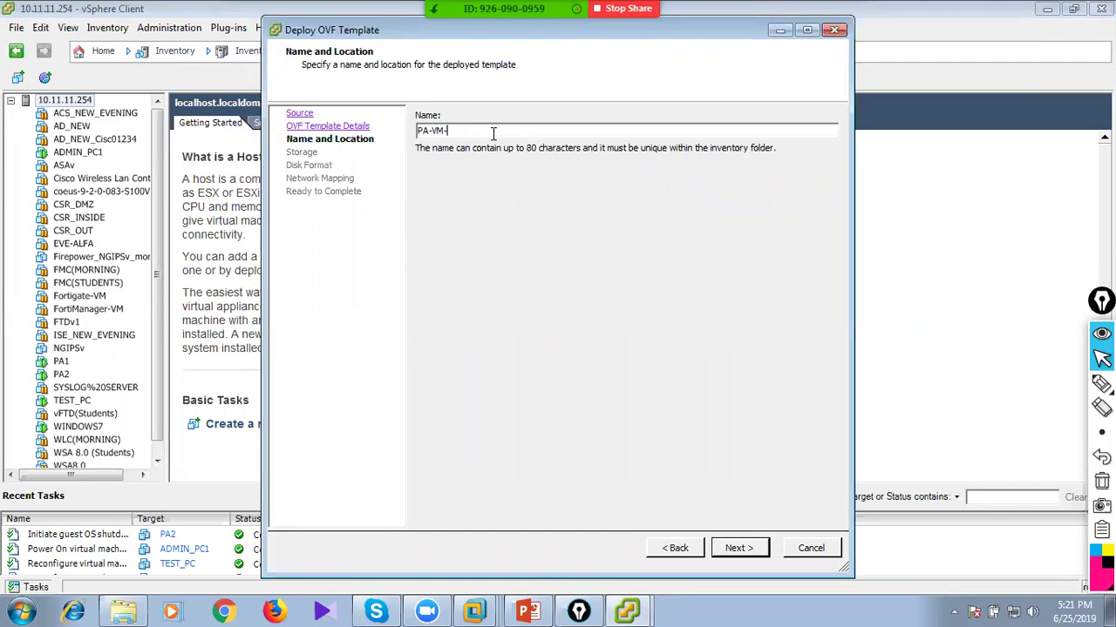
{"action": "left_click", "coordinate": [736, 548]}
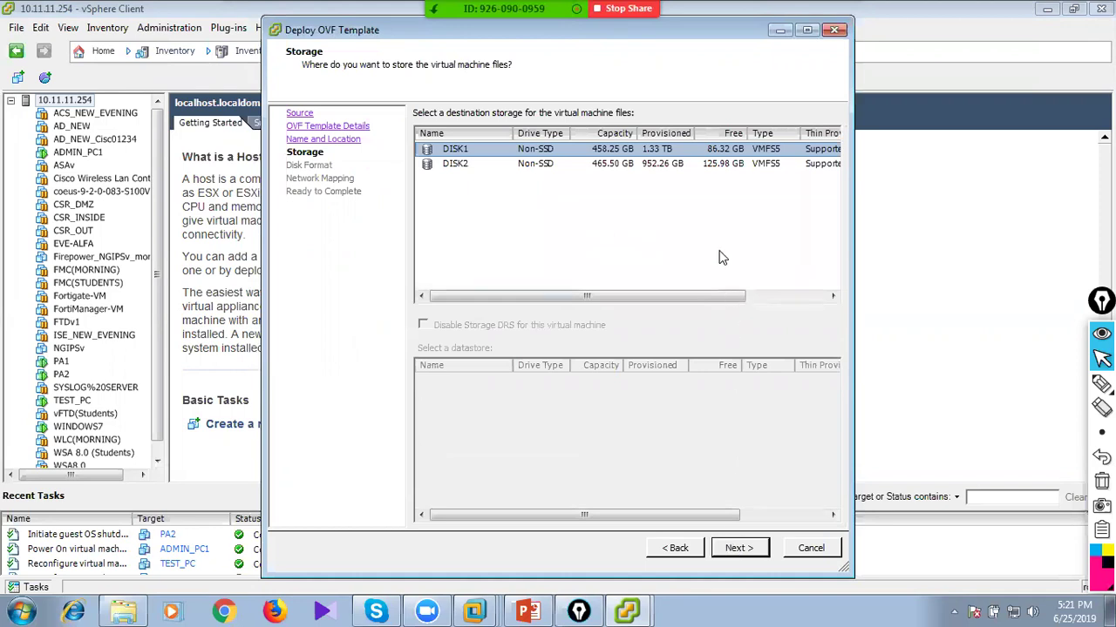
Deploy PA-VM-2 to DISK2 with default disk format and network mapping, powering on afterwards.
{"action": "left_click", "coordinate": [703, 165]}
{"action": "left_click", "coordinate": [732, 551]}
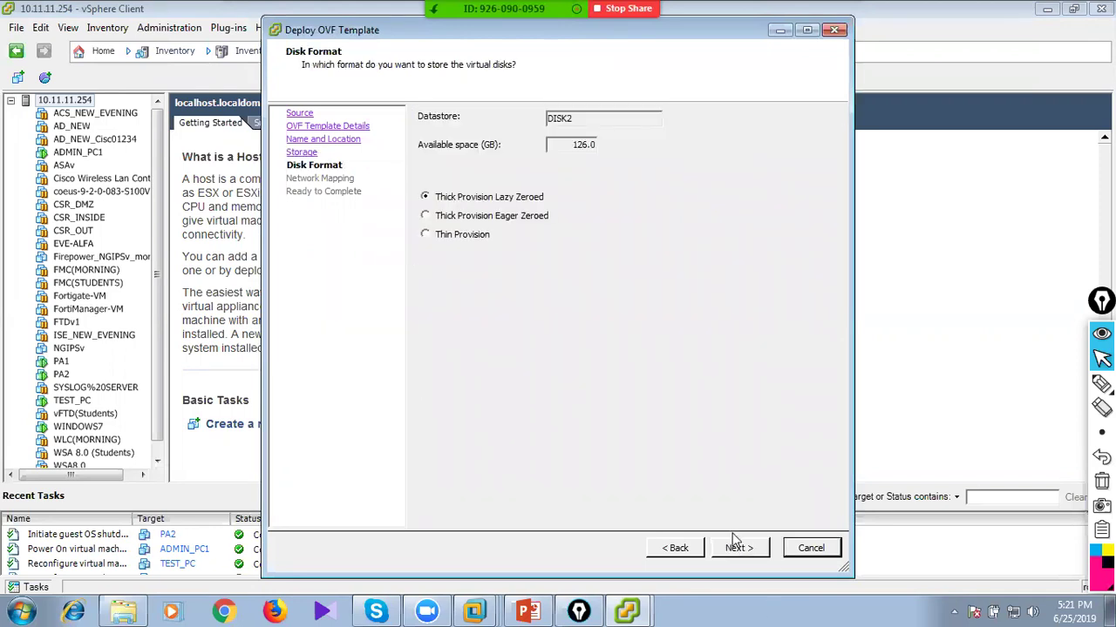
{"action": "left_click", "coordinate": [734, 548]}
{"action": "left_click", "coordinate": [734, 548]}
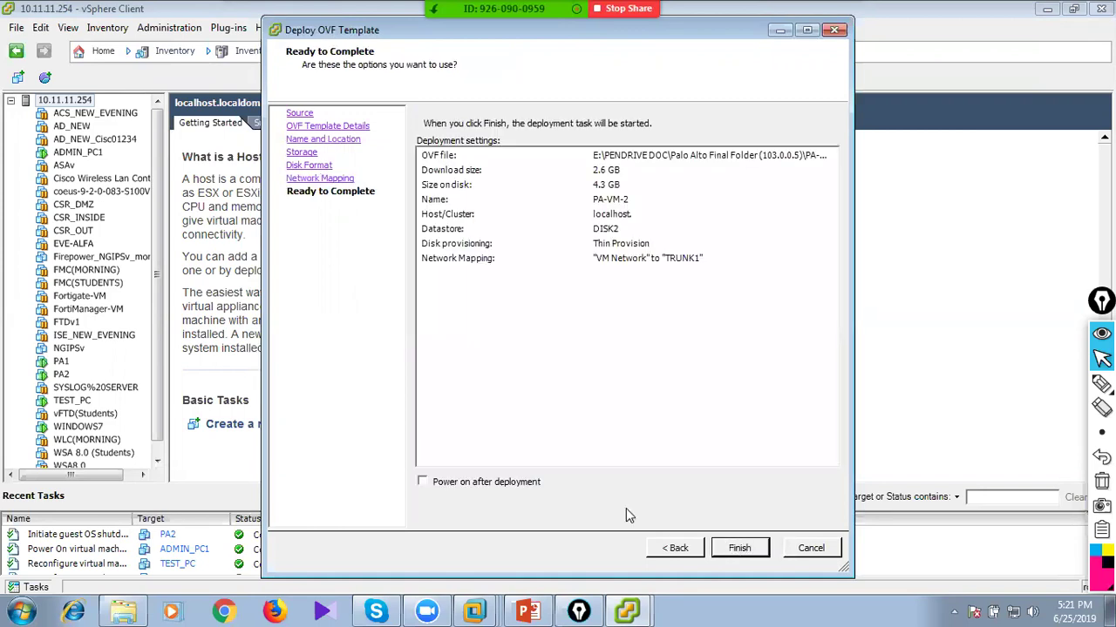
{"action": "left_click", "coordinate": [523, 485]}
{"action": "left_click", "coordinate": [738, 547]}
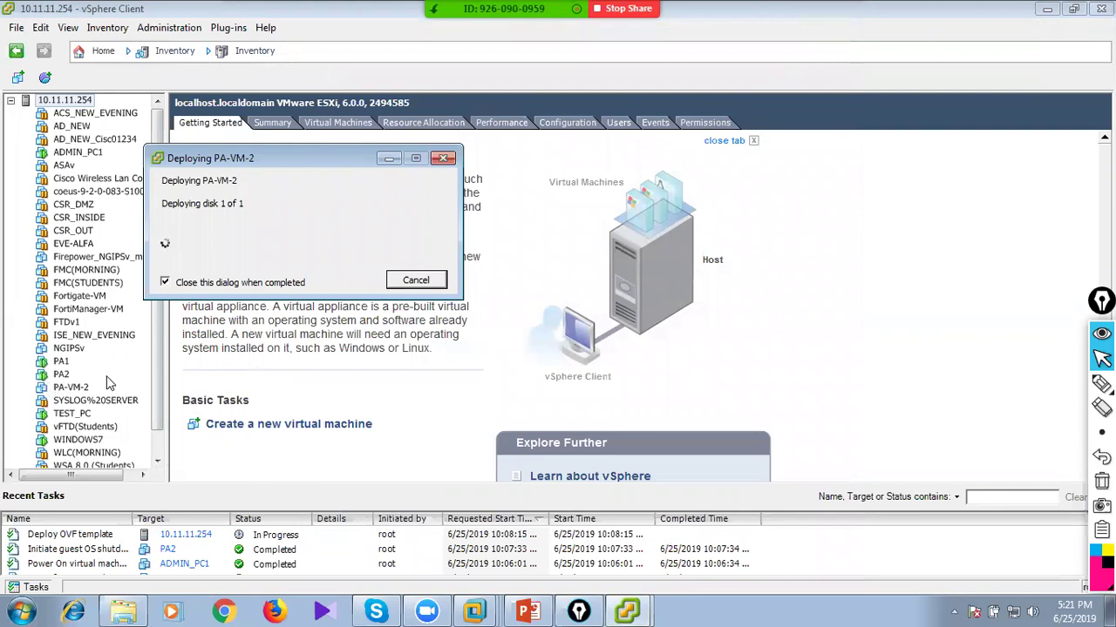
Select PA2 in vSphere and check its console state in VMware Workstation.
{"action": "scroll", "coordinate": [159, 412], "scroll_direction": "down", "scroll_amount": 1}
{"action": "scroll", "coordinate": [161, 412], "scroll_direction": "up", "scroll_amount": 1}
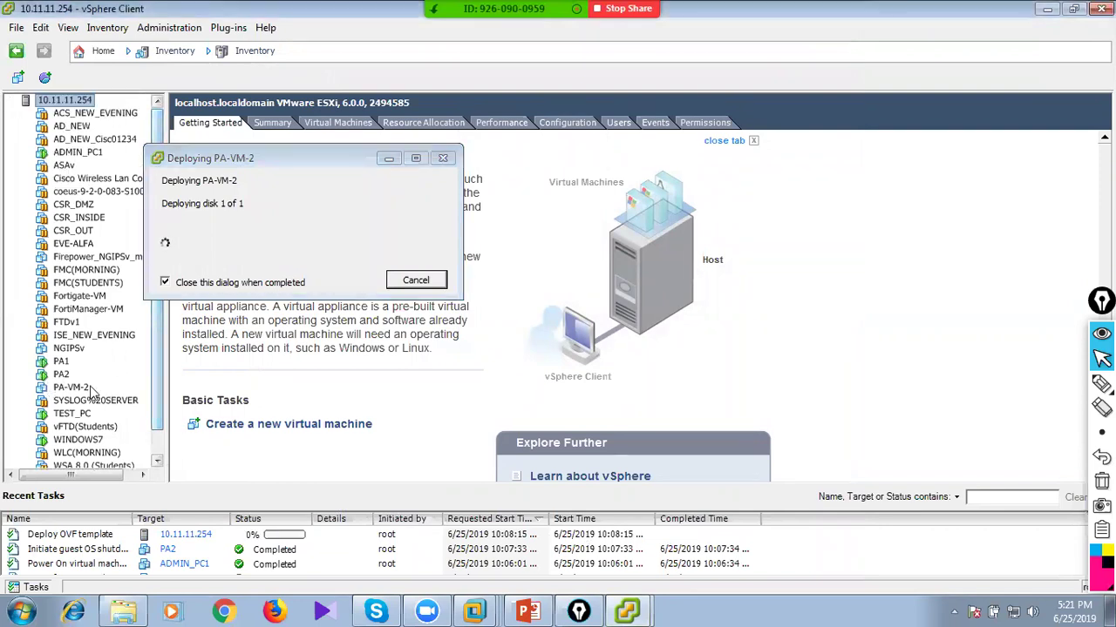
{"action": "left_click", "coordinate": [61, 374]}
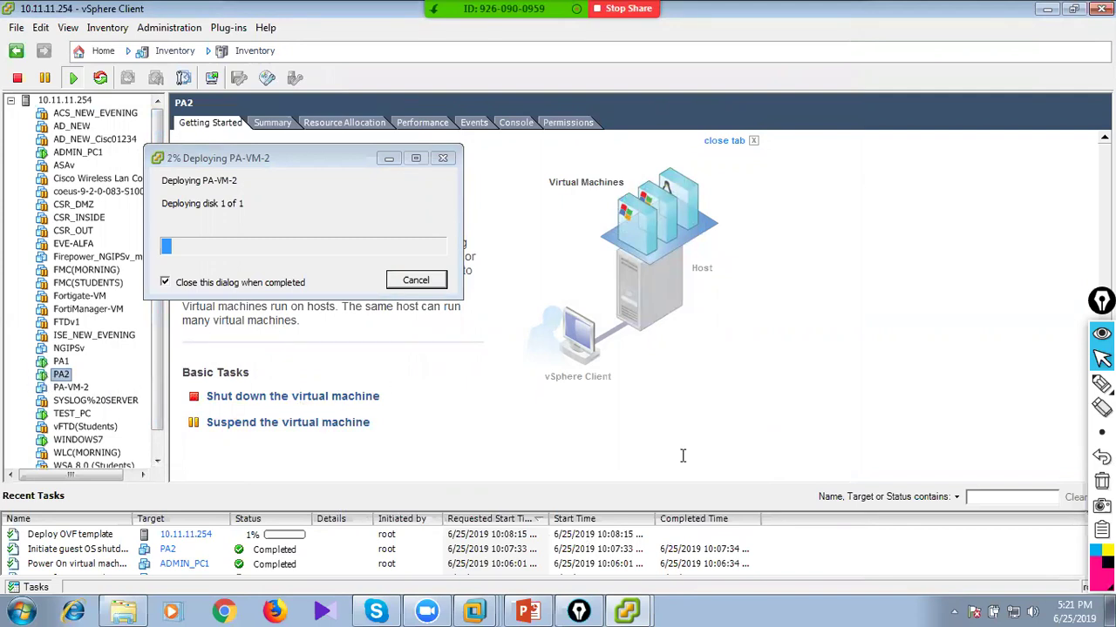
{"action": "mouse_move", "coordinate": [475, 612]}
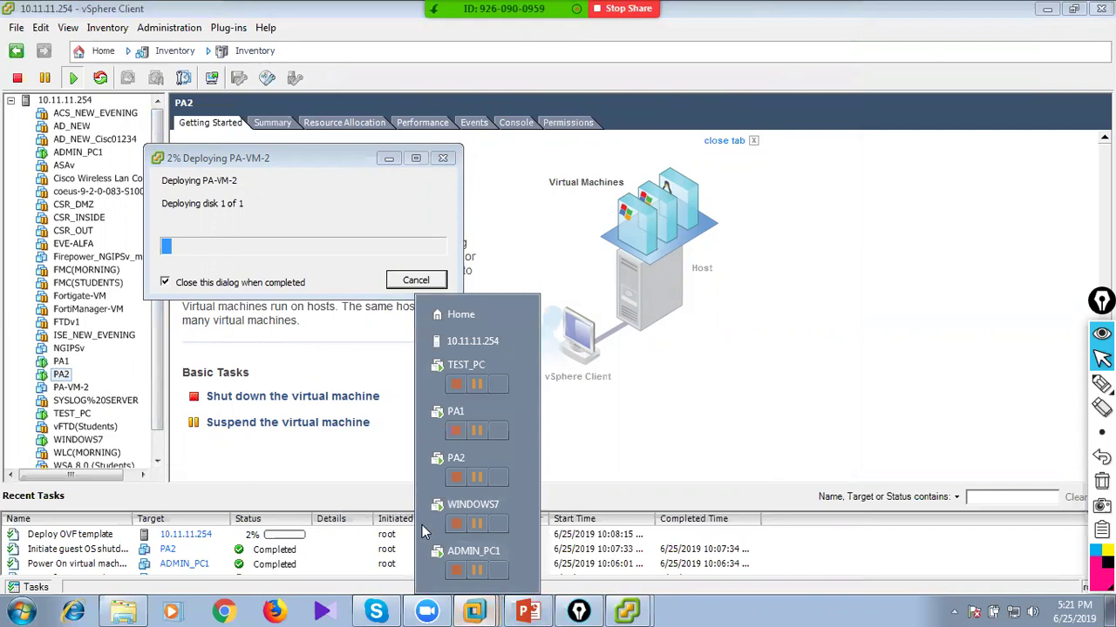
{"action": "left_click", "coordinate": [469, 314]}
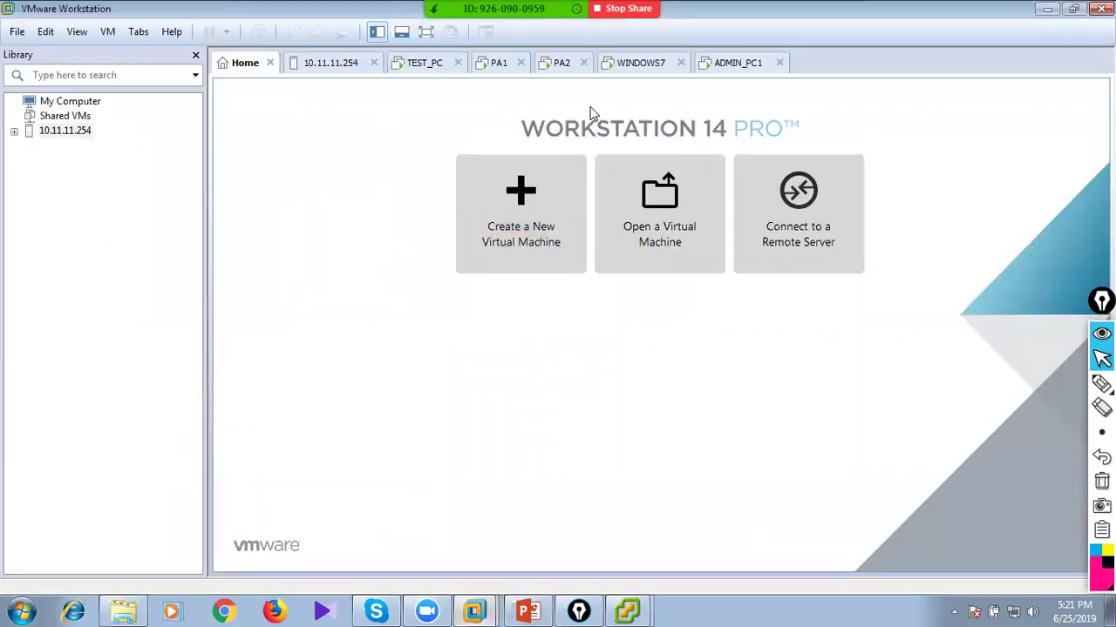
{"action": "left_click", "coordinate": [560, 68]}
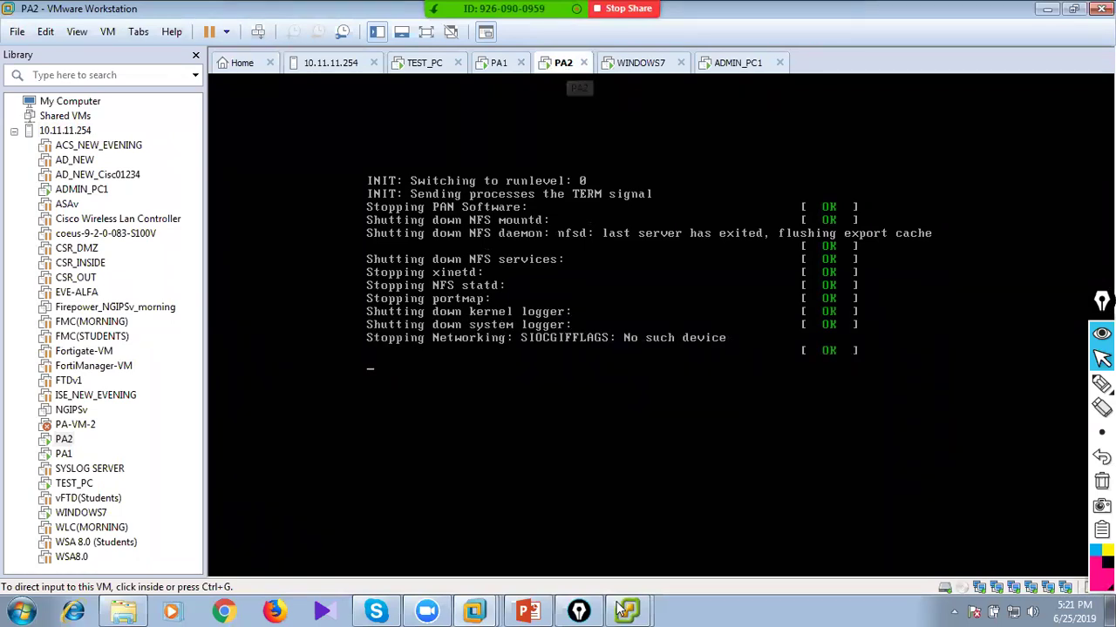
{"action": "mouse_move", "coordinate": [626, 611]}
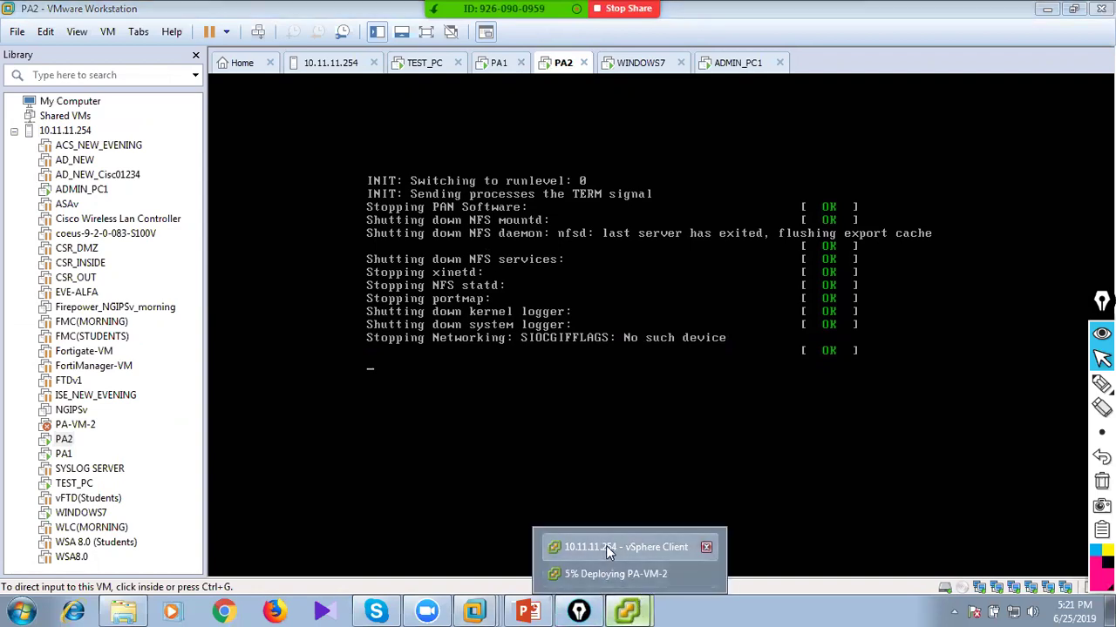
{"action": "left_click", "coordinate": [605, 545]}
Power off the PA2 virtual machine and confirm.
{"action": "right_click", "coordinate": [61, 375]}
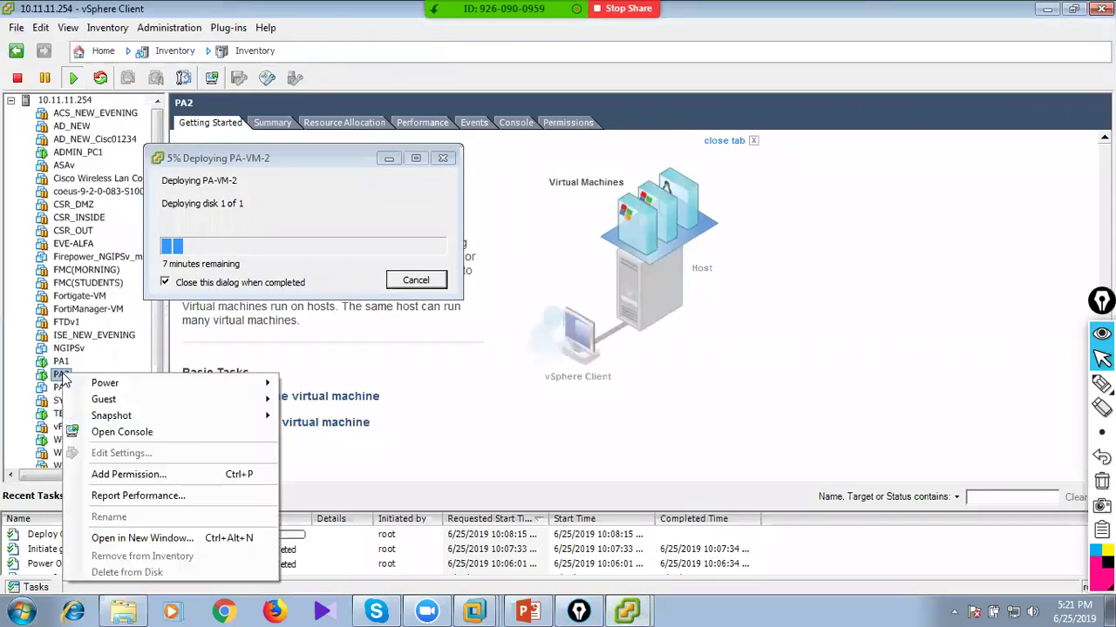
{"action": "mouse_move", "coordinate": [139, 385]}
{"action": "left_click", "coordinate": [321, 399]}
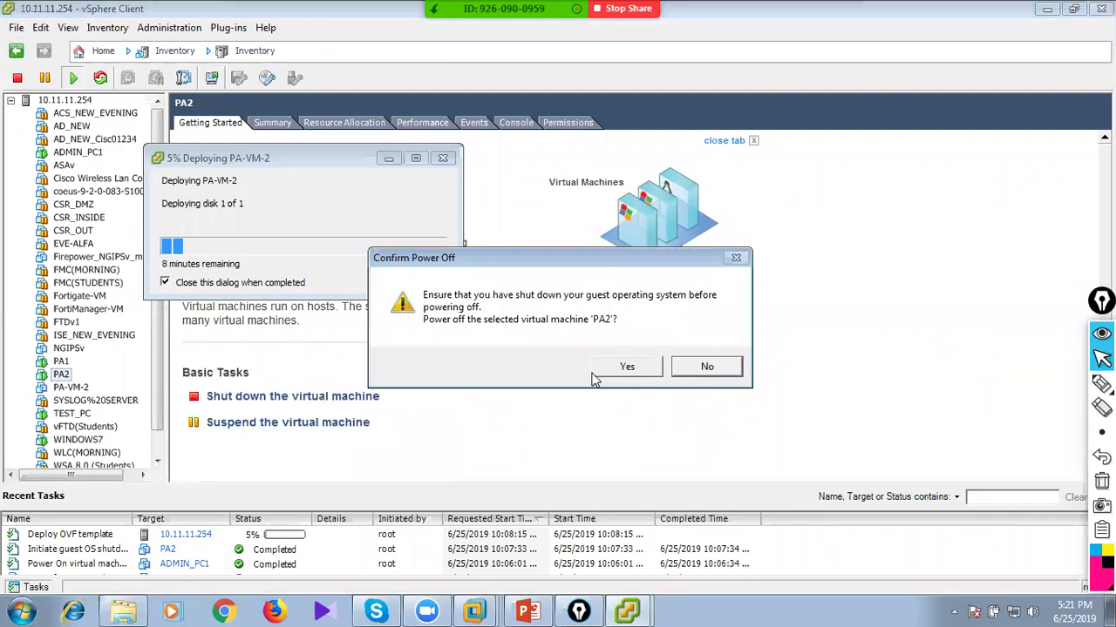
{"action": "left_click", "coordinate": [623, 366]}
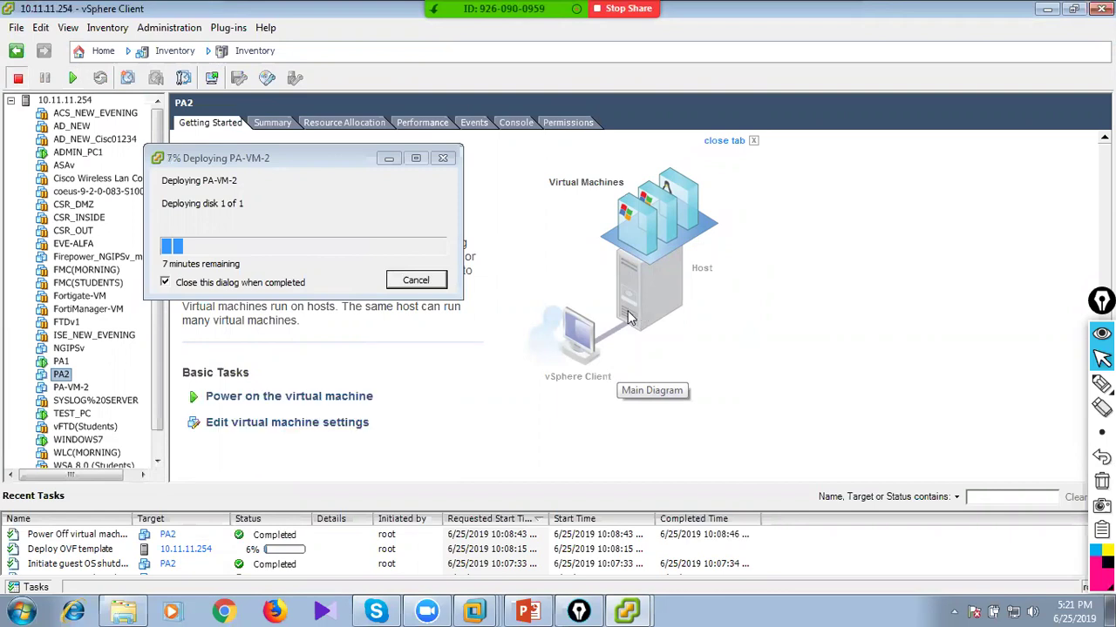
Delete PA2 from disk and confirm the removal.
{"action": "right_click", "coordinate": [48, 375]}
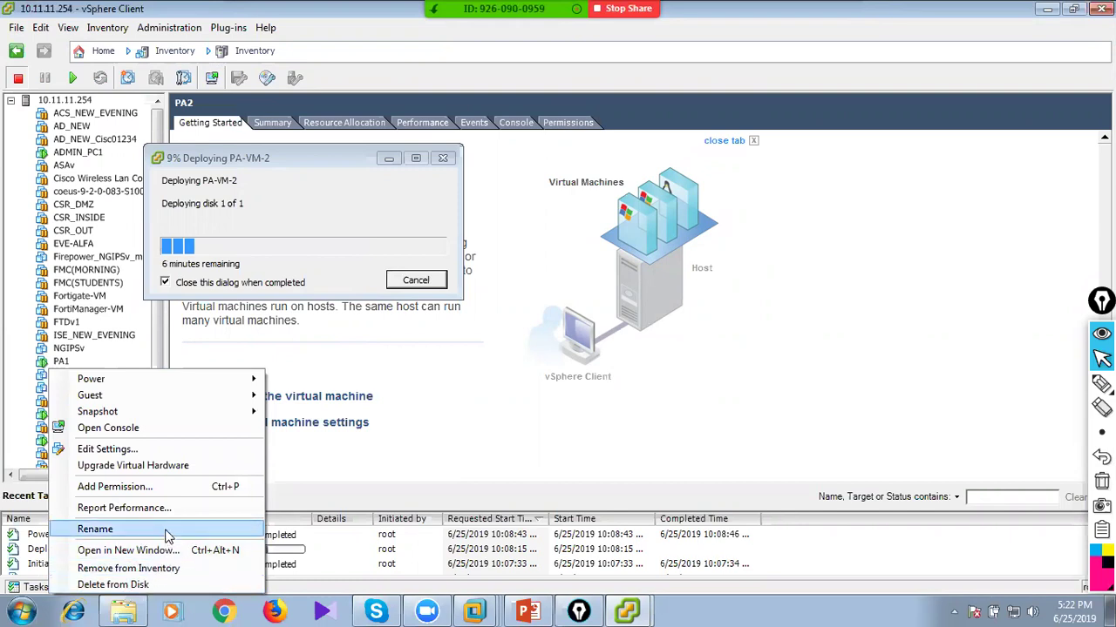
{"action": "left_click", "coordinate": [166, 585]}
{"action": "left_click", "coordinate": [624, 366]}
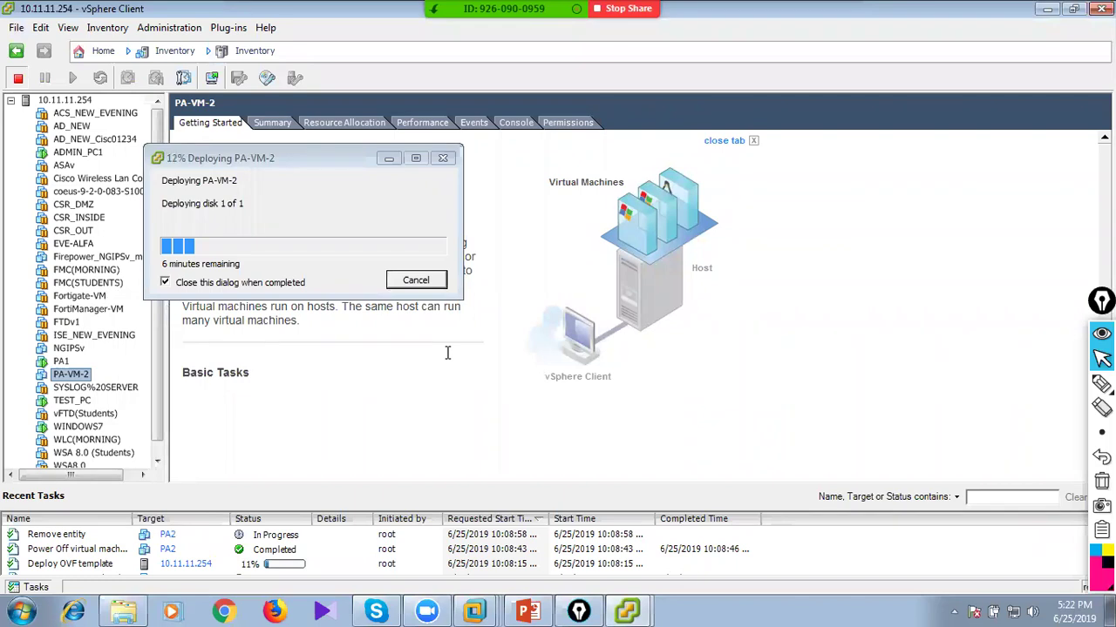
Rerun the previous ping to 10.11.11.10 on TEST_PC.
{"action": "mouse_move", "coordinate": [475, 610]}
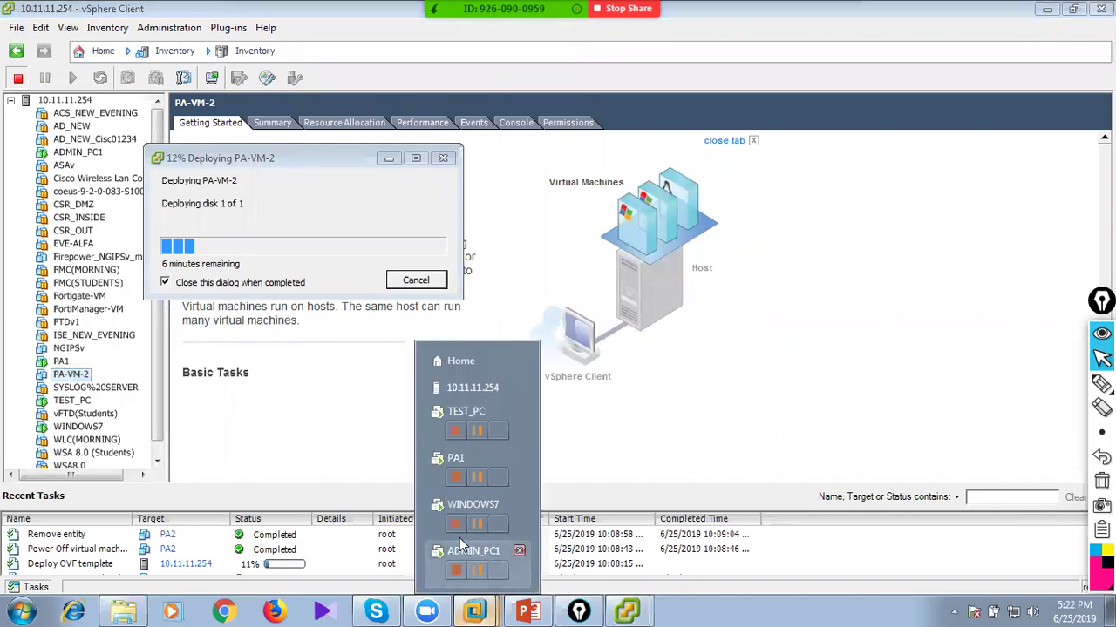
{"action": "left_click", "coordinate": [454, 412]}
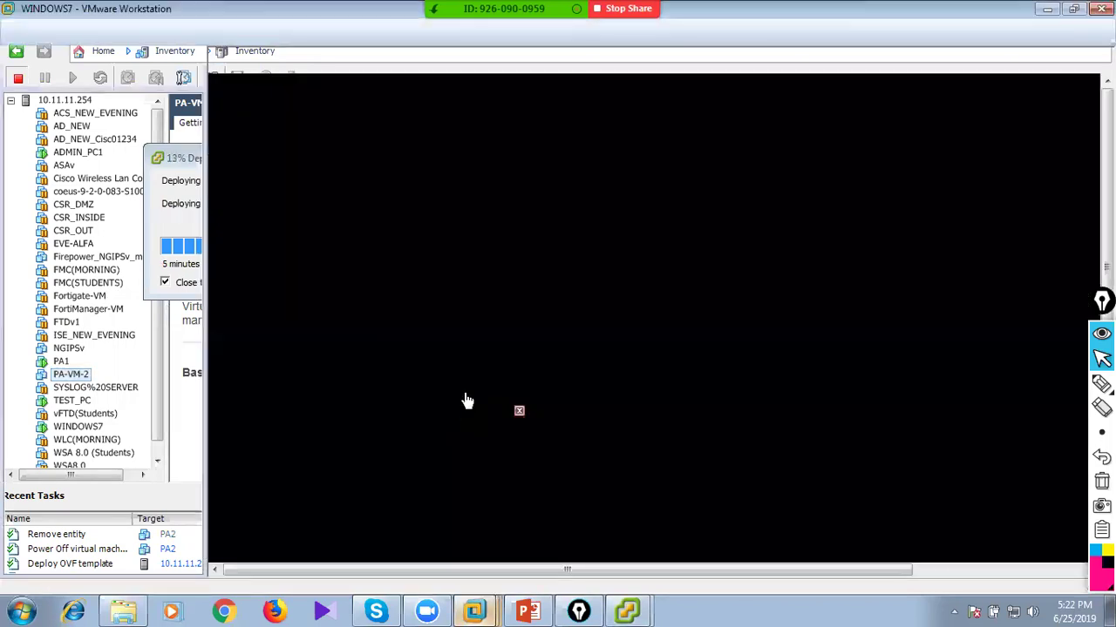
{"action": "left_click", "coordinate": [525, 349]}
{"action": "key", "text": "Up"}
{"action": "key", "text": "Return"}
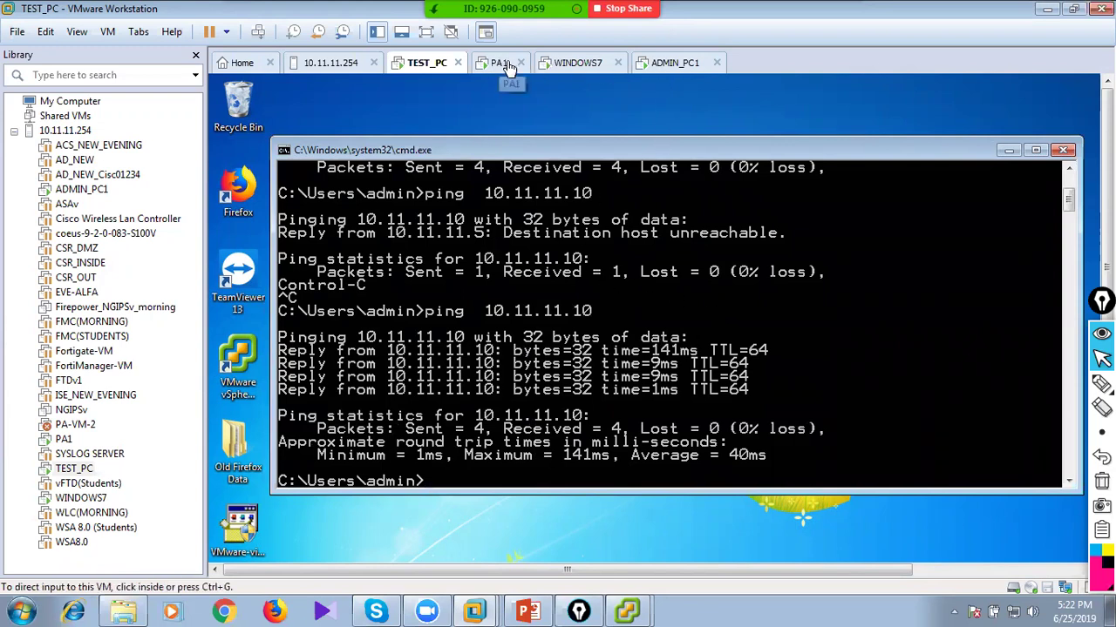
Open PA-VM-2, move its tab right after PA1, and switch to ADMIN_PC1.
{"action": "left_click", "coordinate": [75, 425]}
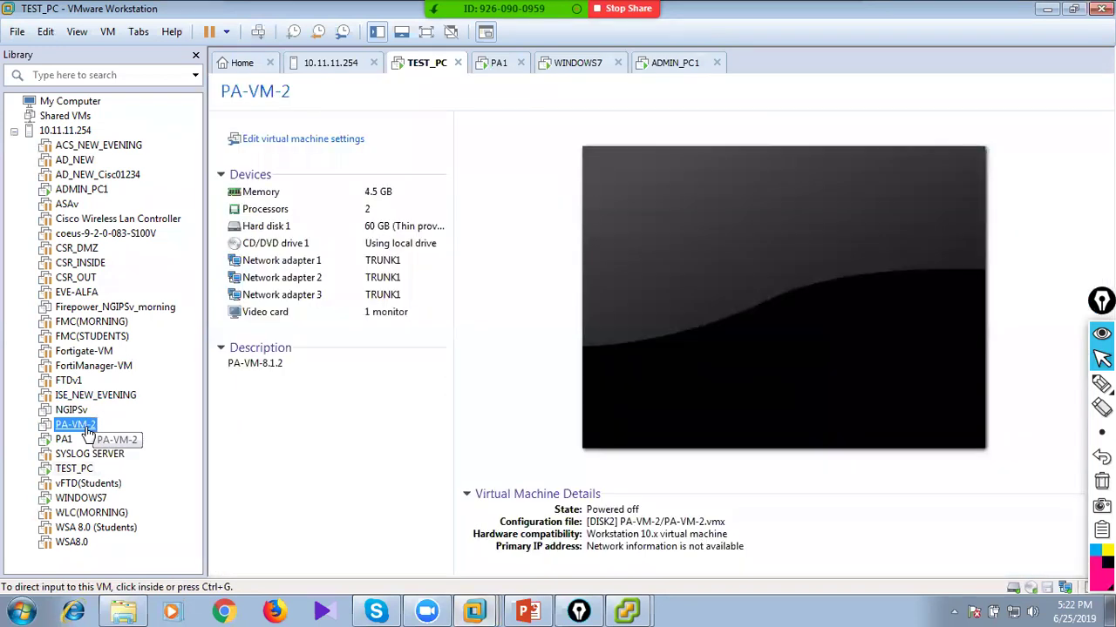
{"action": "left_click", "coordinate": [417, 64]}
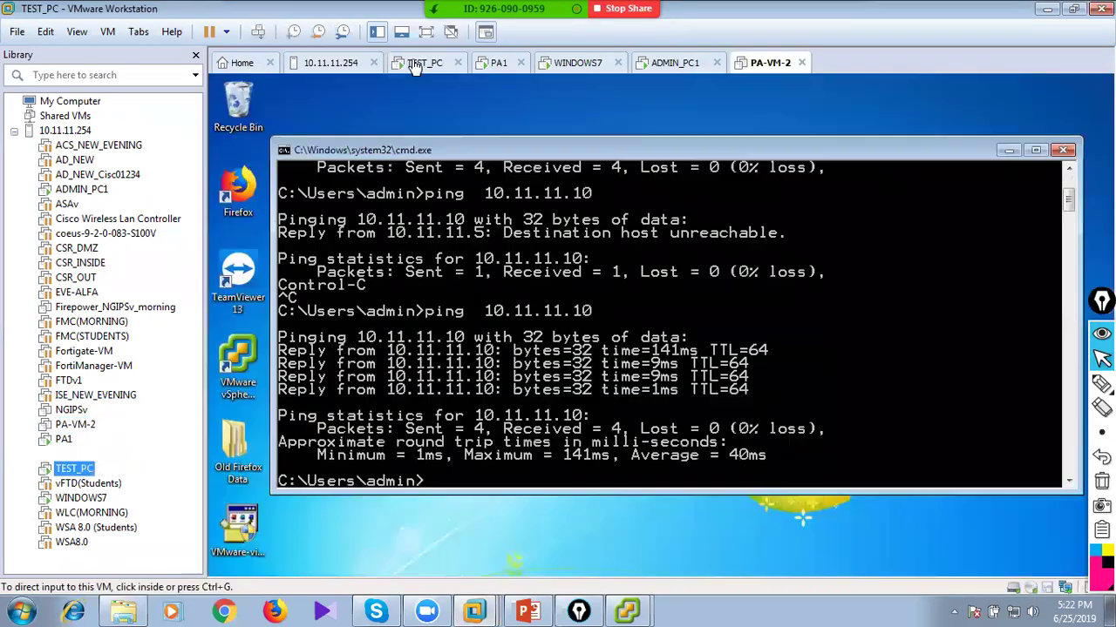
{"action": "left_click", "coordinate": [504, 69]}
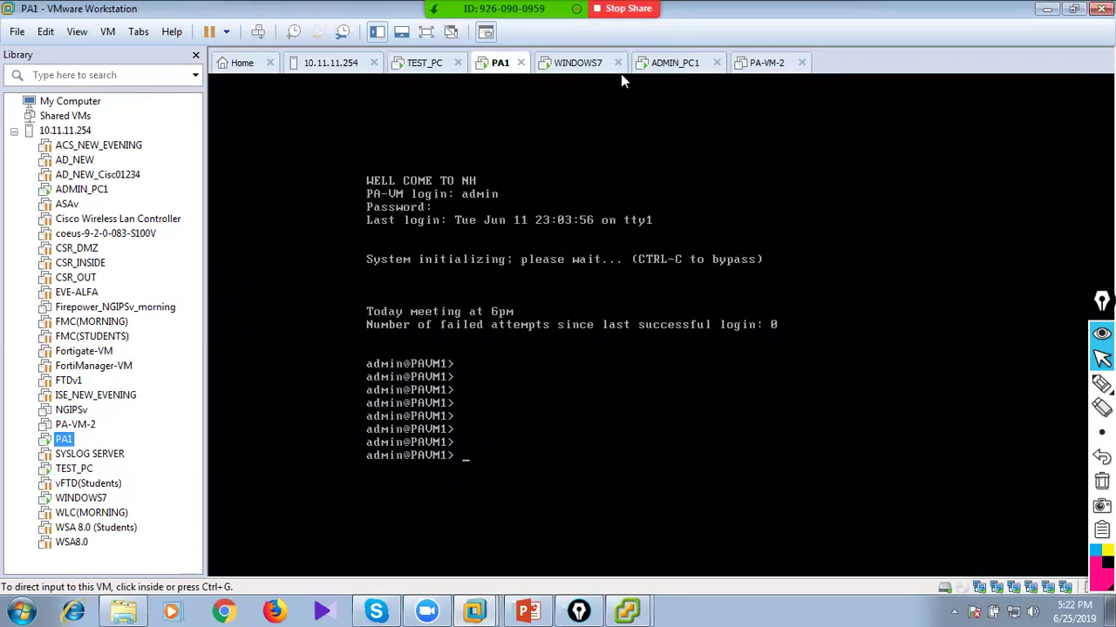
{"action": "left_click_drag", "start_coordinate": [780, 69], "coordinate": [574, 70]}
{"action": "left_click", "coordinate": [429, 68]}
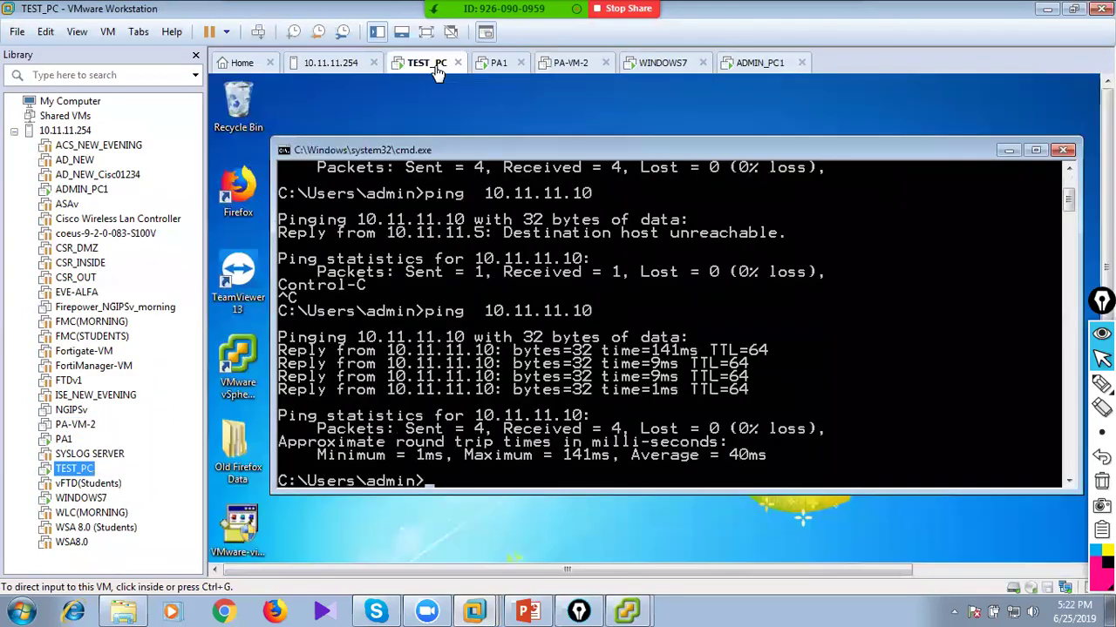
{"action": "left_click", "coordinate": [739, 68]}
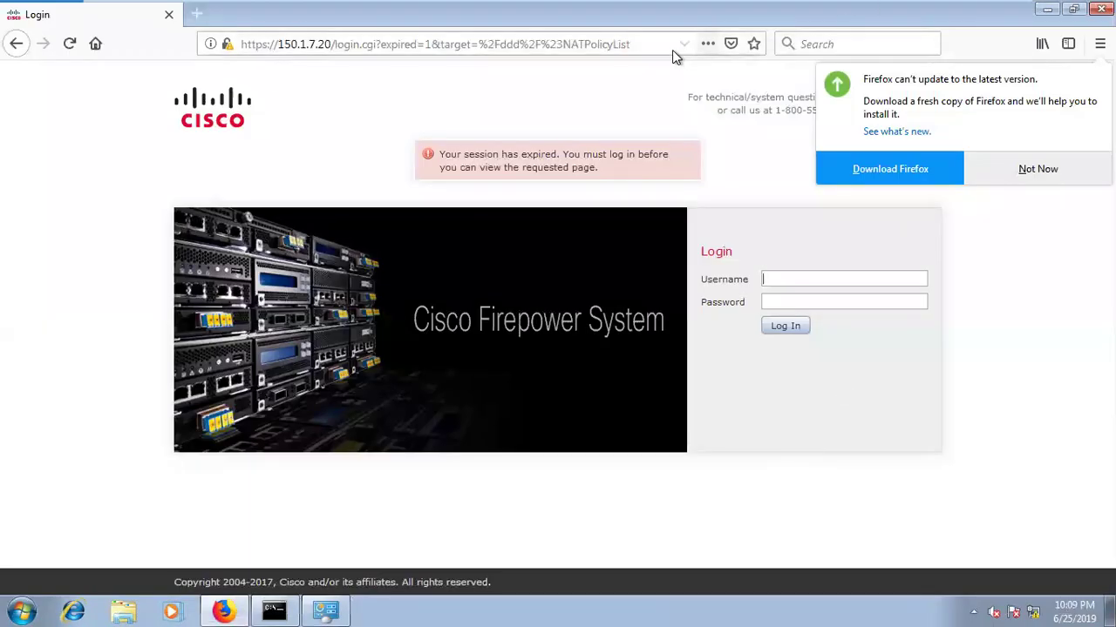
{"action": "left_click", "coordinate": [664, 50]}
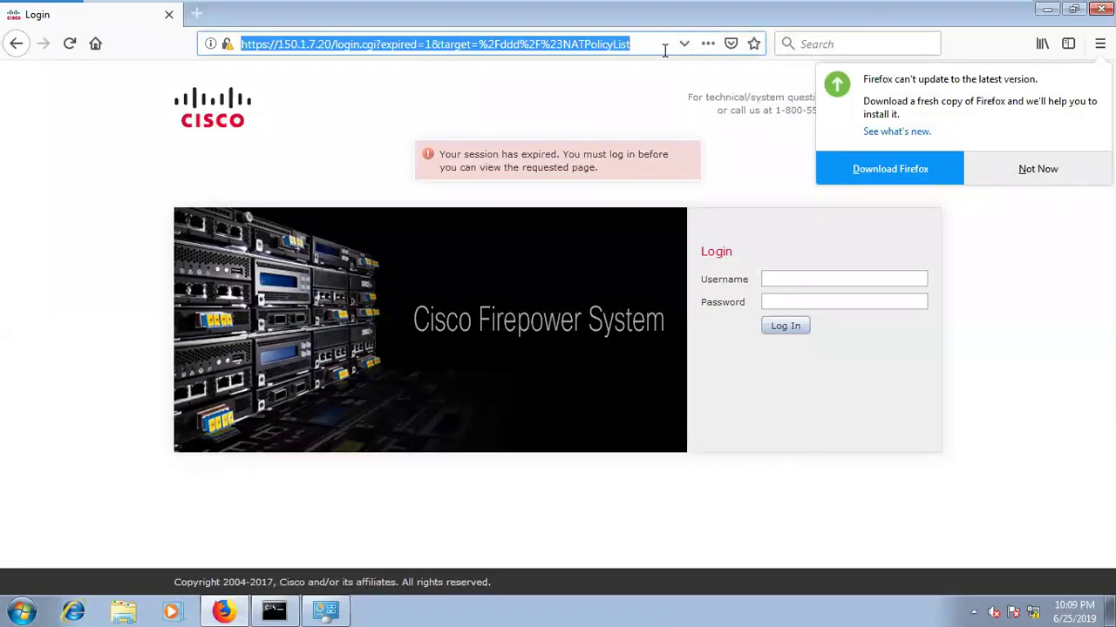
{"action": "type", "text": "http"}
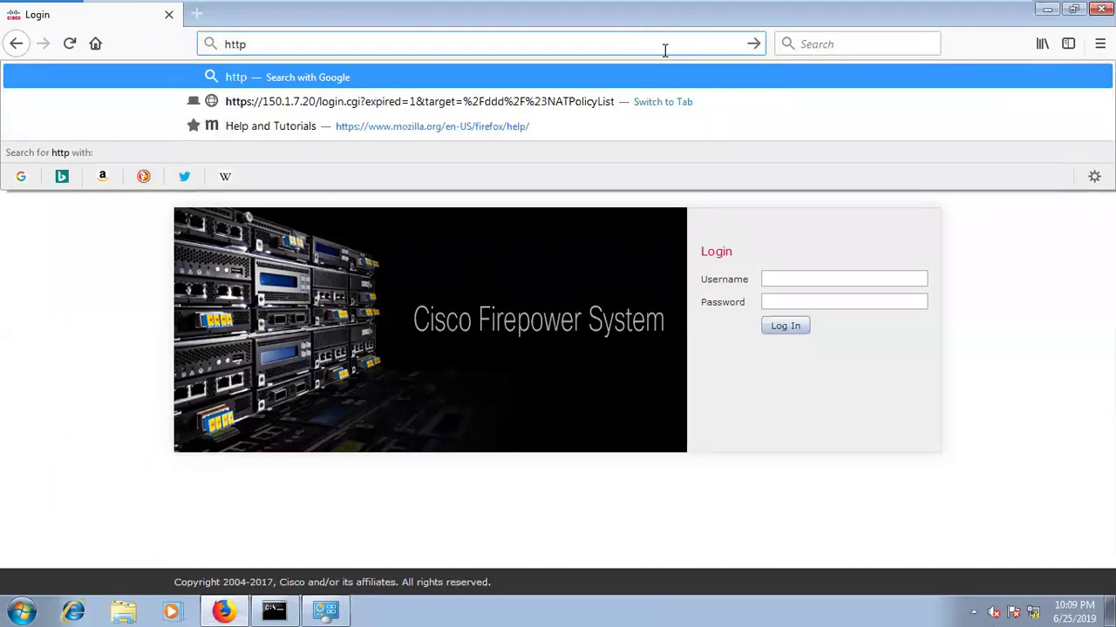
{"action": "type", "text": "s://1"}
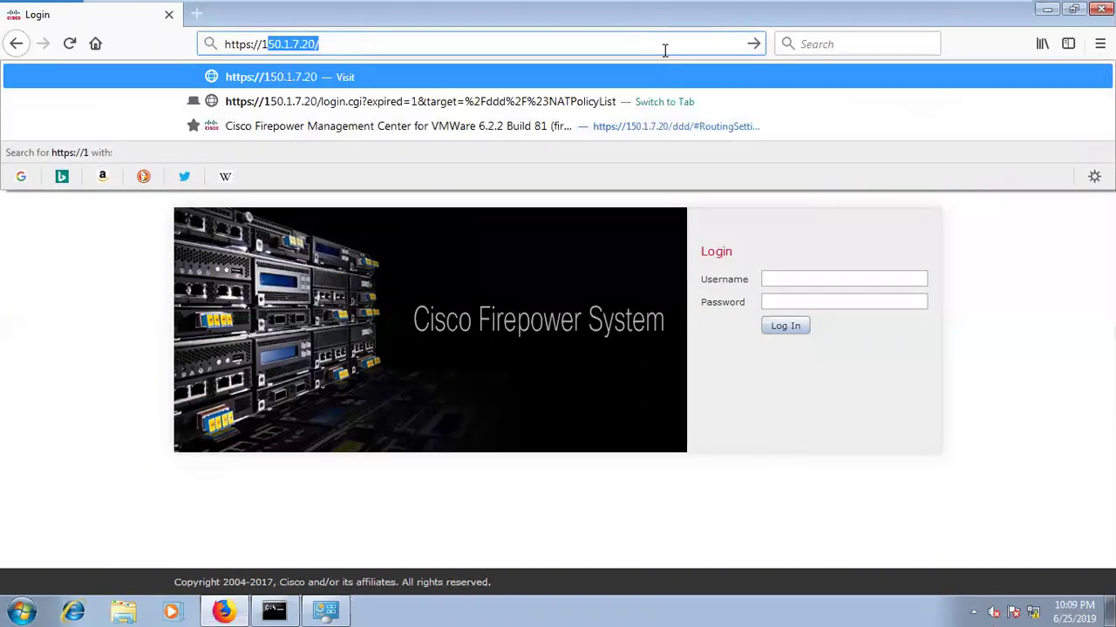
{"action": "key", "text": "BackSpace"}
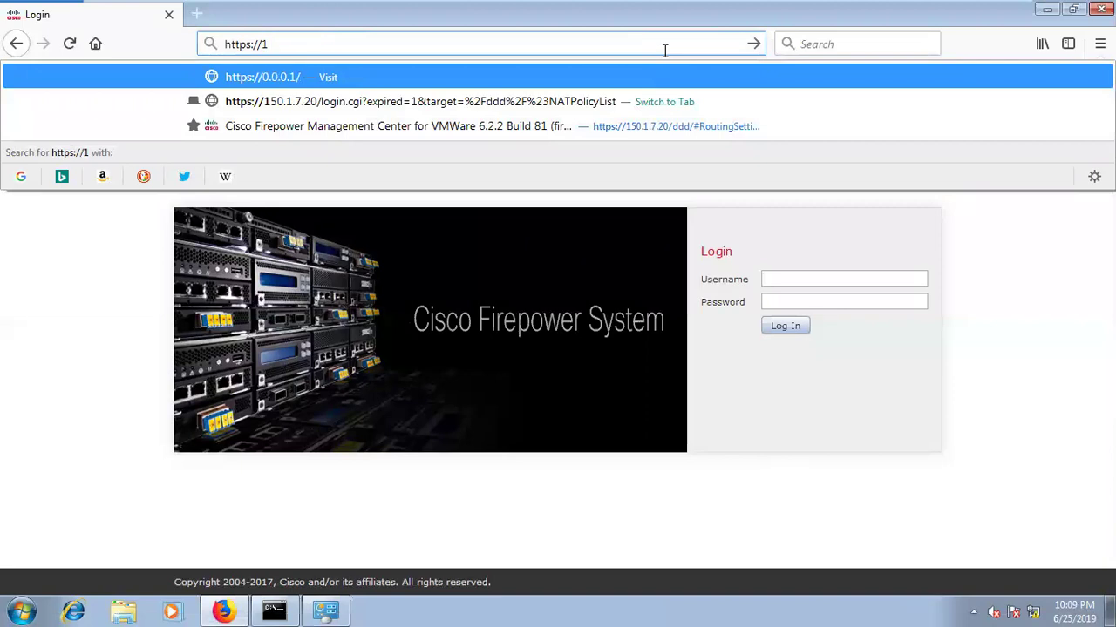
{"action": "type", "text": "0"}
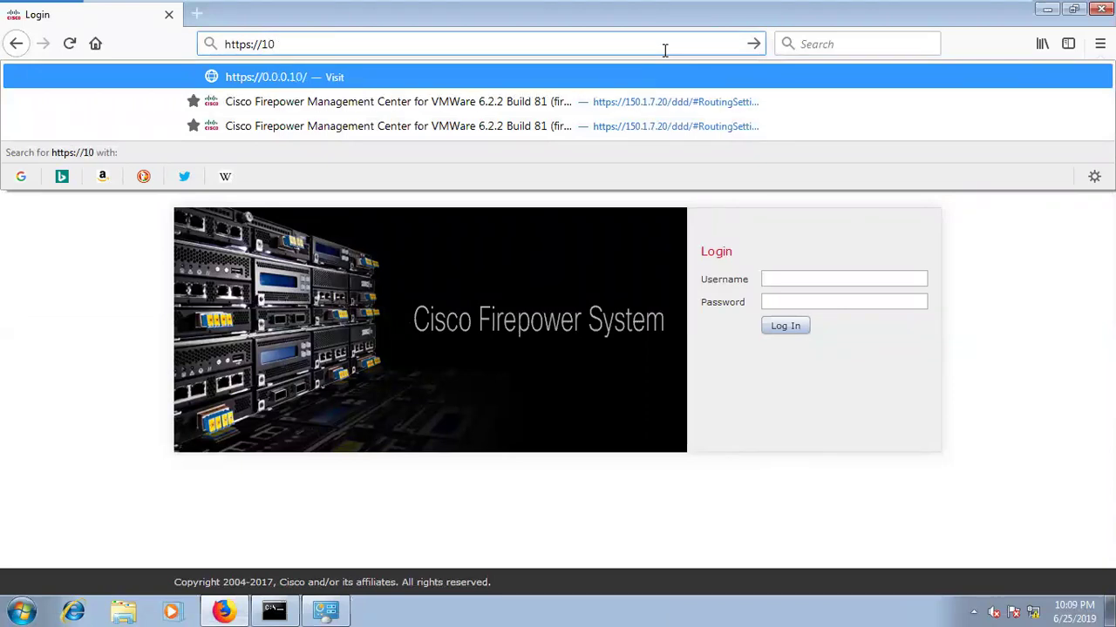
{"action": "type", "text": "3.0.0."}
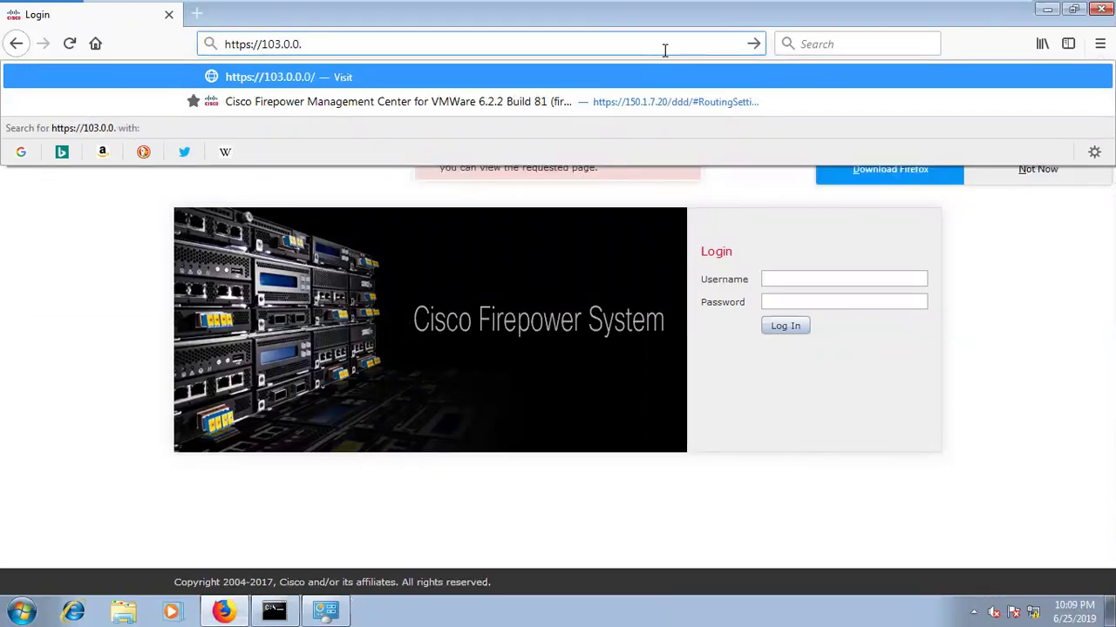
{"action": "type", "text": "254"}
{"action": "key", "text": "Return"}
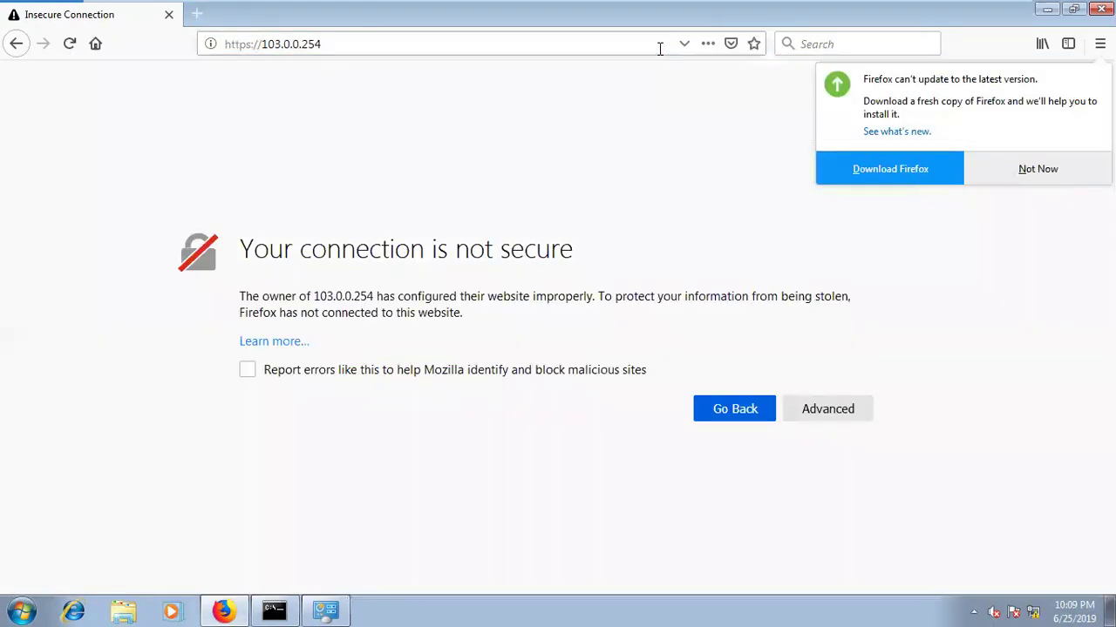
{"action": "left_click", "coordinate": [806, 420]}
Dismiss the update notice, confirm a security exception for 103.0.0.254, and select the Username field.
{"action": "left_click", "coordinate": [1019, 175]}
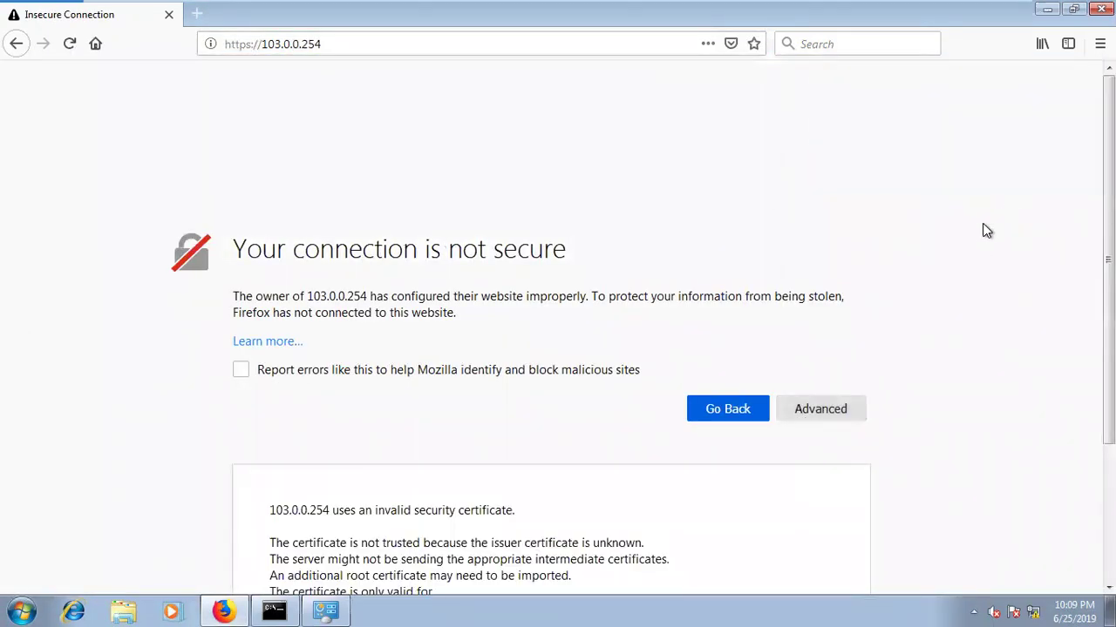
{"action": "scroll", "coordinate": [837, 431], "scroll_direction": "down", "scroll_amount": 3}
{"action": "left_click", "coordinate": [780, 529]}
{"action": "left_click", "coordinate": [798, 565]}
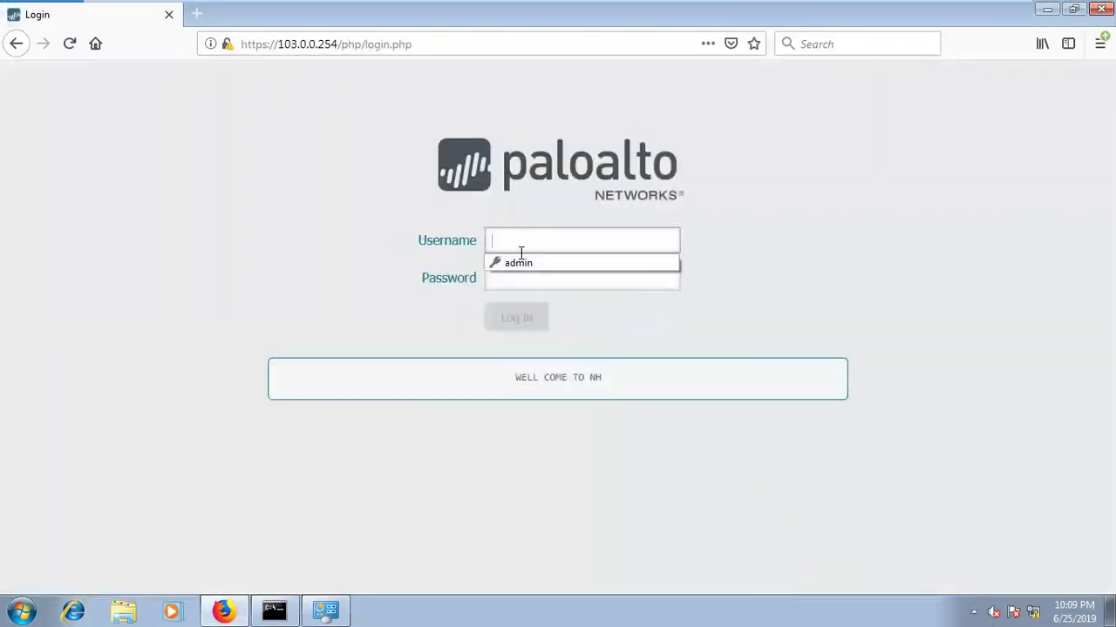
{"action": "left_click", "coordinate": [516, 275]}
{"action": "left_click", "coordinate": [529, 245]}
Log in to PAN-OS as admin with the account password, then leave full screen.
{"action": "key", "text": "Tab"}
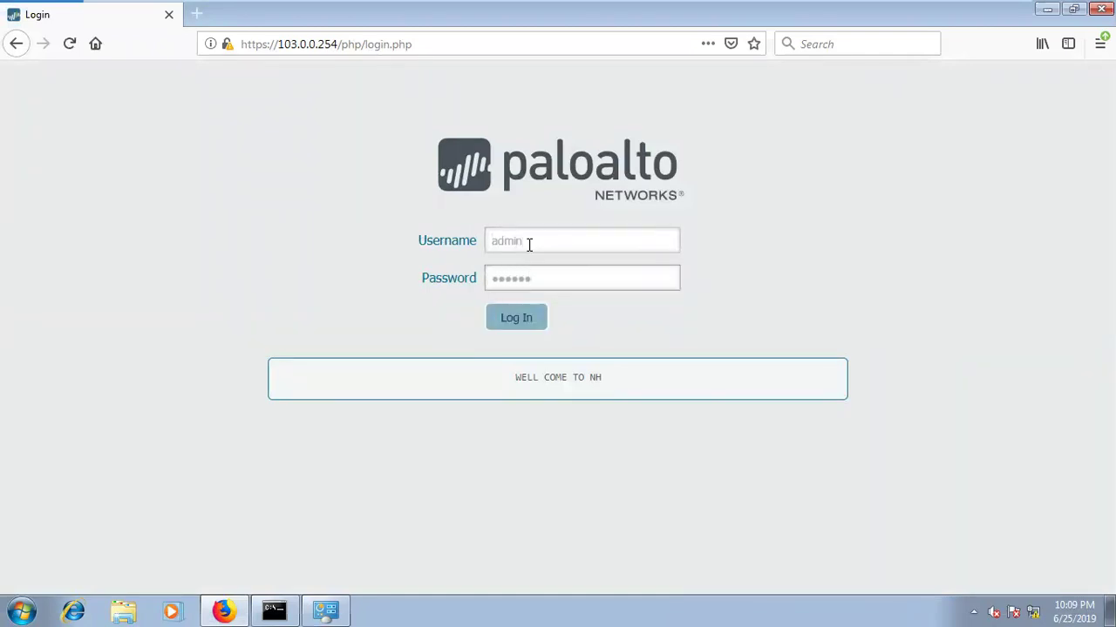
{"action": "key", "text": "Return"}
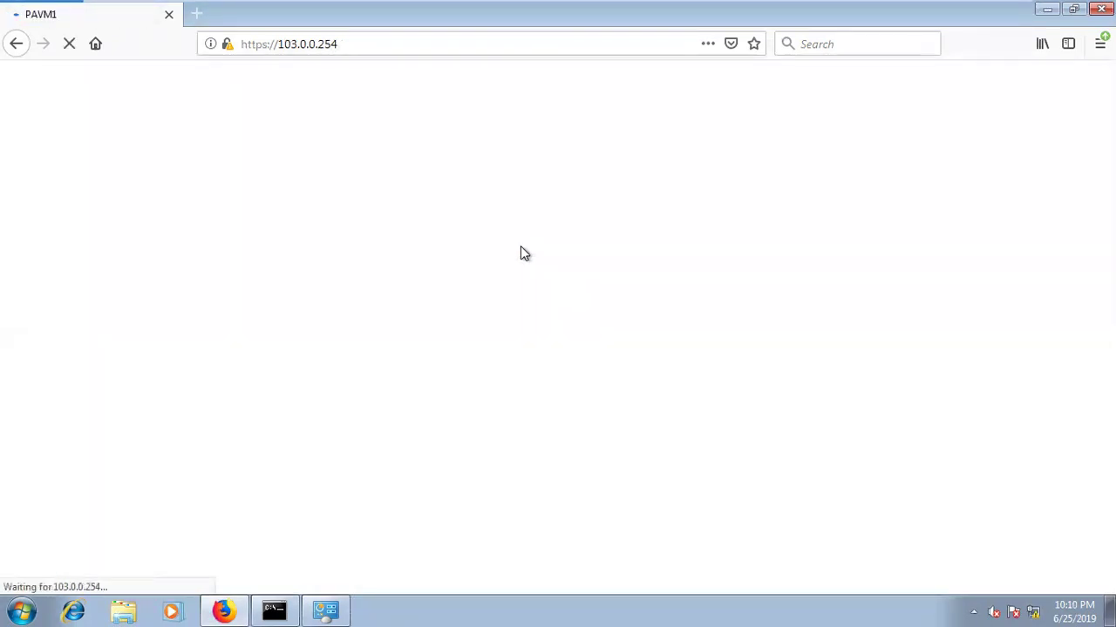
{"action": "key", "text": "ctrl+alt+Return"}
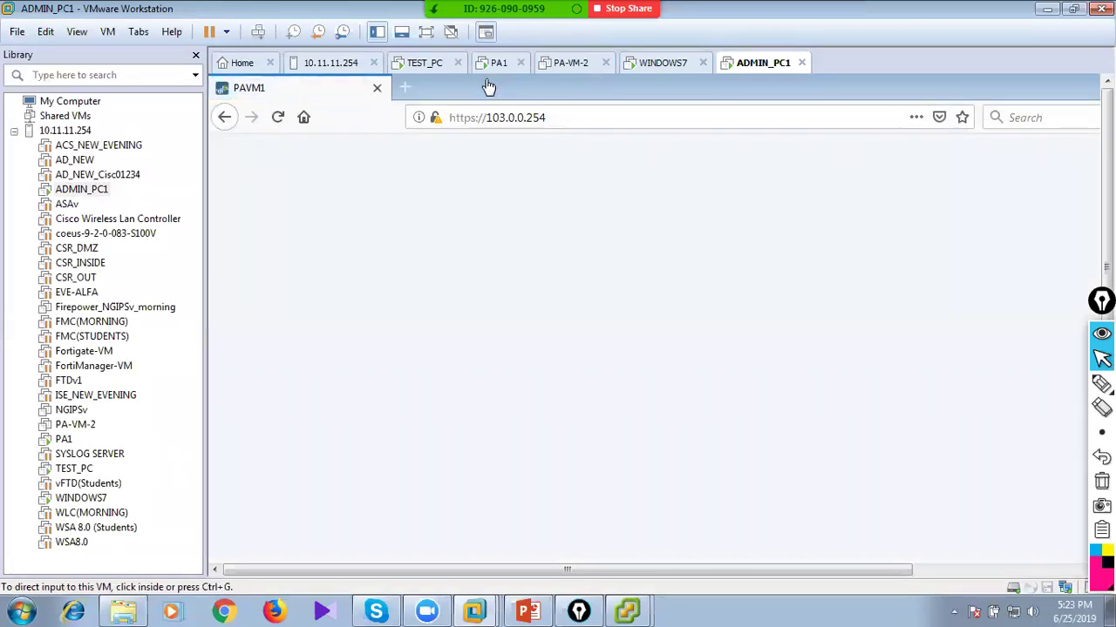
Check PA-VM-2's deployment progress, then move the ADMIN_PC1 tab beside Home.
{"action": "left_click", "coordinate": [577, 63]}
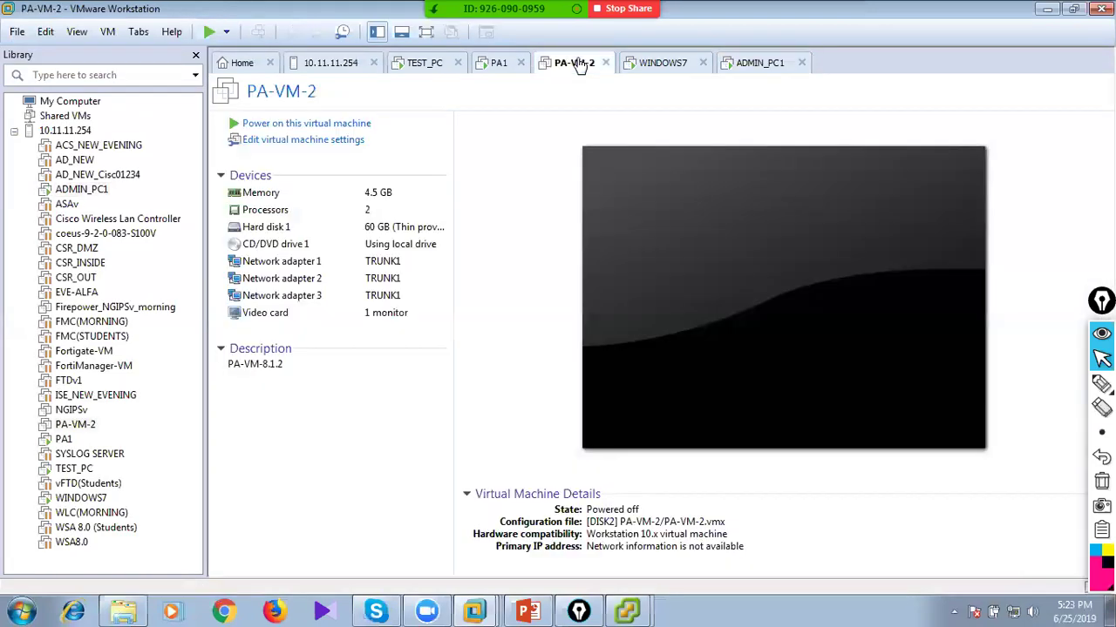
{"action": "mouse_move", "coordinate": [632, 610]}
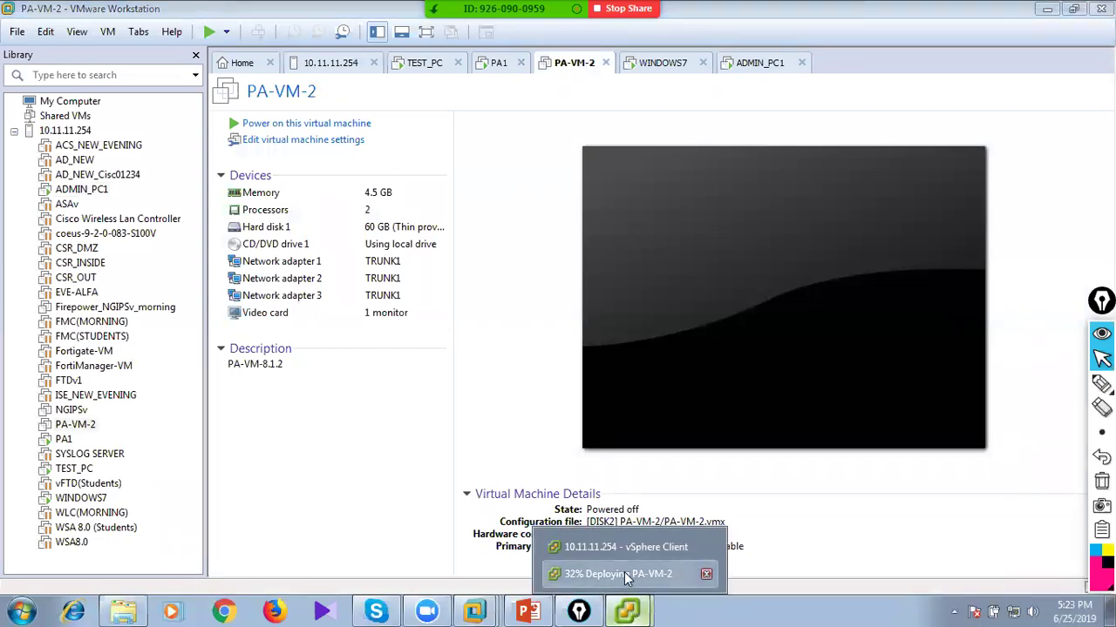
{"action": "left_click", "coordinate": [585, 574]}
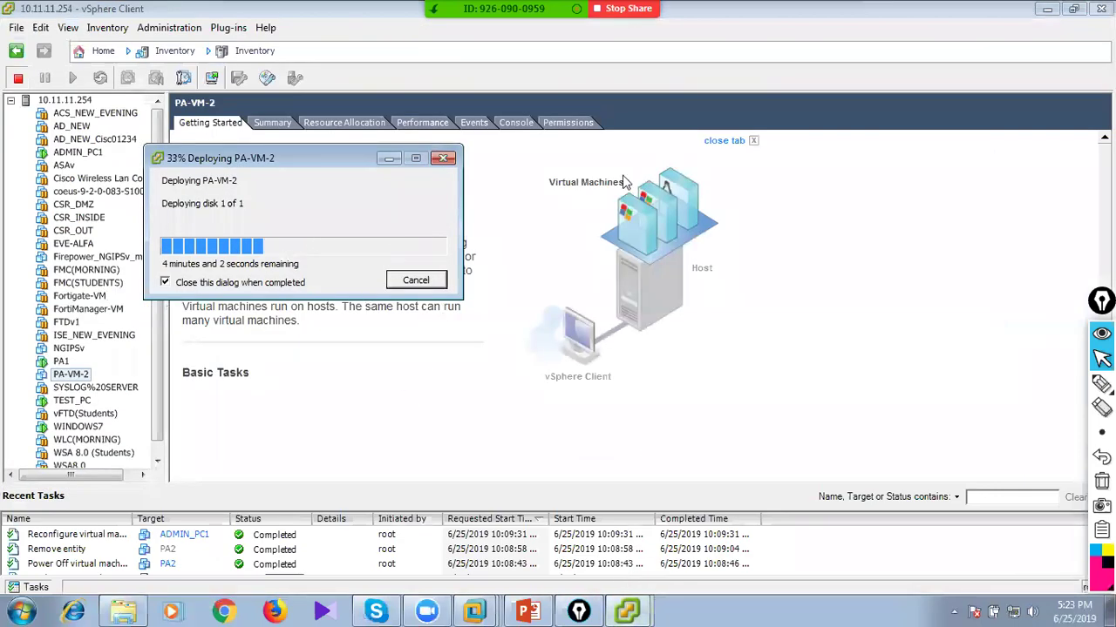
{"action": "key", "text": "alt+Tab"}
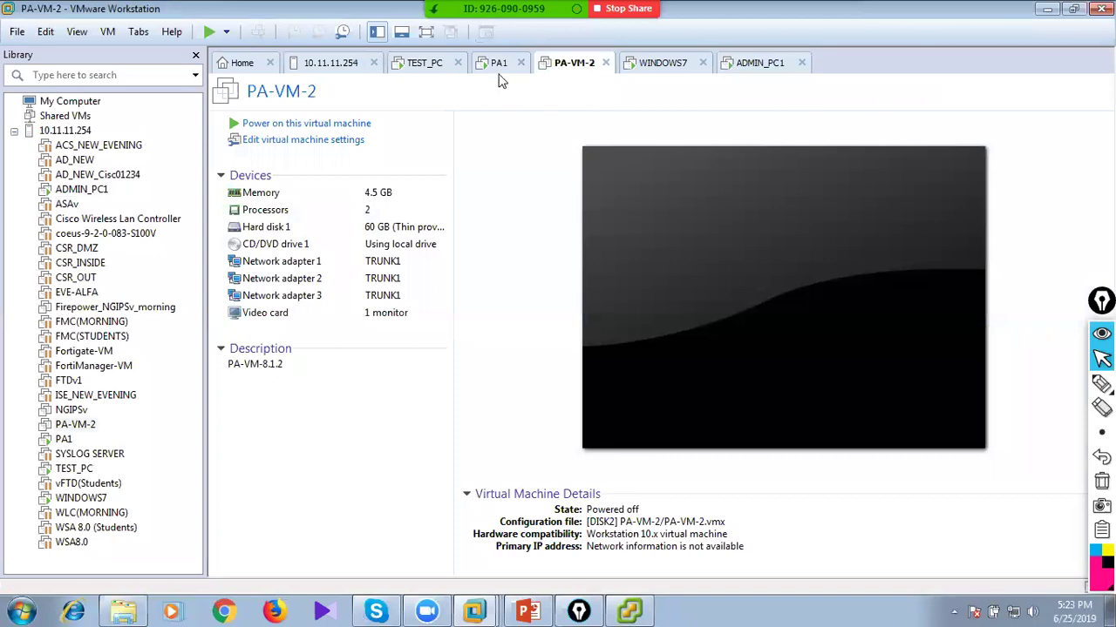
{"action": "left_click", "coordinate": [499, 65]}
{"action": "left_click", "coordinate": [759, 63]}
{"action": "left_click_drag", "start_coordinate": [758, 64], "coordinate": [331, 66]}
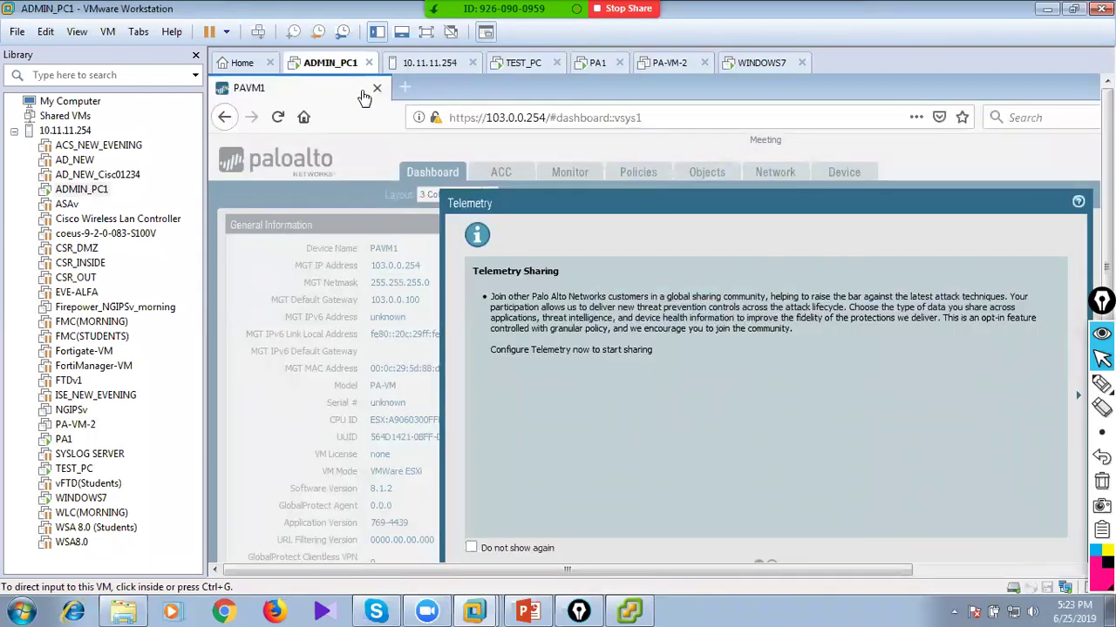
Show ADMIN_PC1 full screen, dismiss the Telemetry notice, and review security rules and address objects.
{"action": "key", "text": "ctrl+alt+Return"}
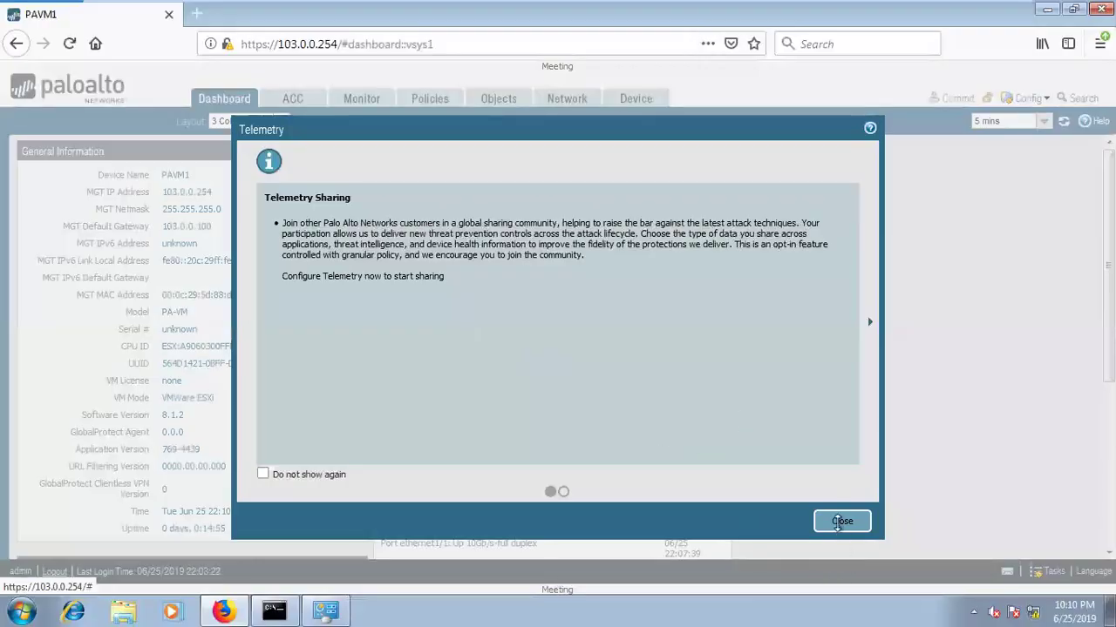
{"action": "left_click", "coordinate": [838, 523]}
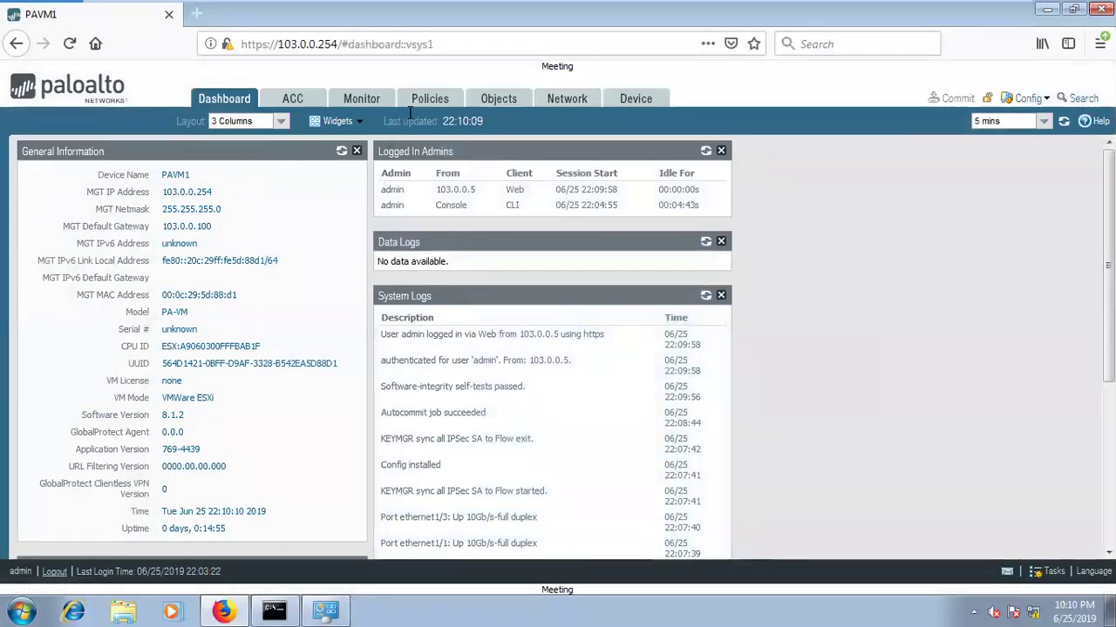
{"action": "left_click", "coordinate": [425, 101]}
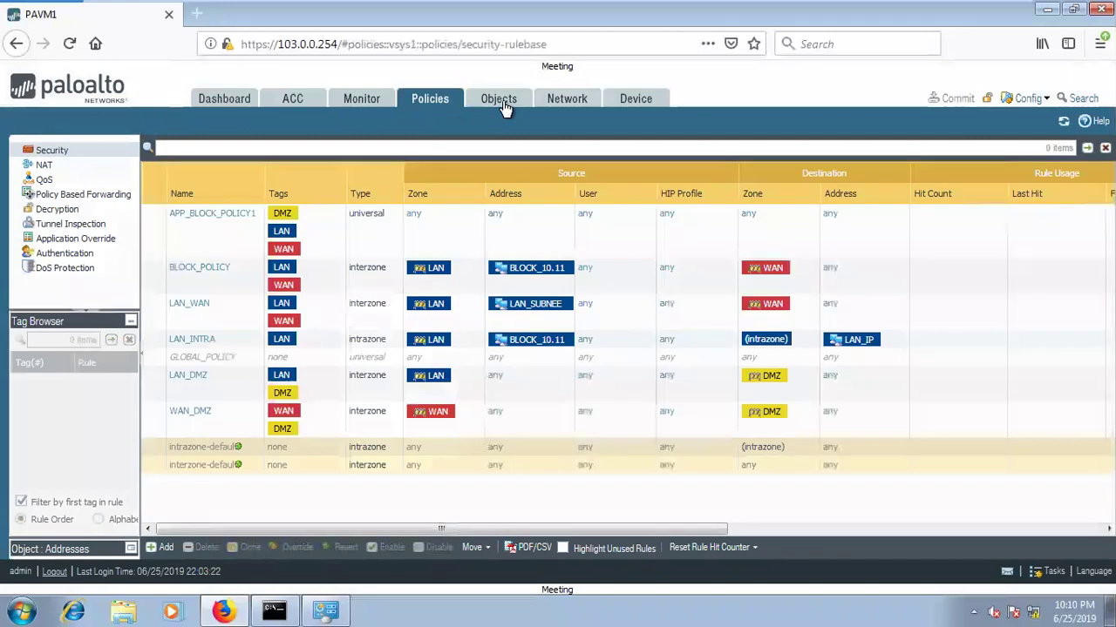
{"action": "left_click", "coordinate": [501, 104]}
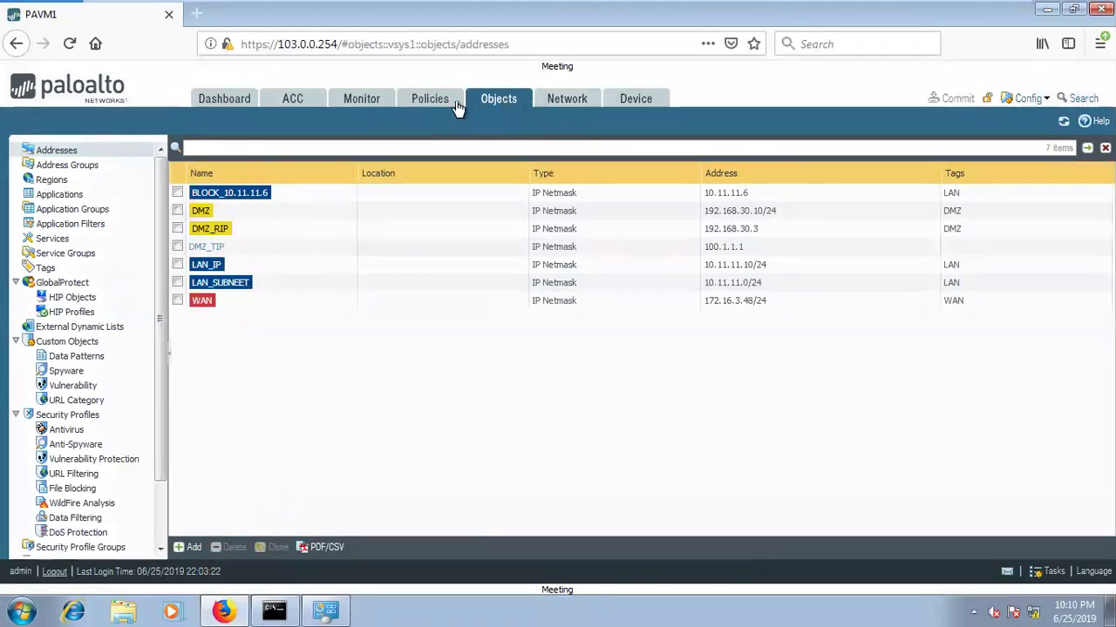
{"action": "left_click", "coordinate": [420, 113]}
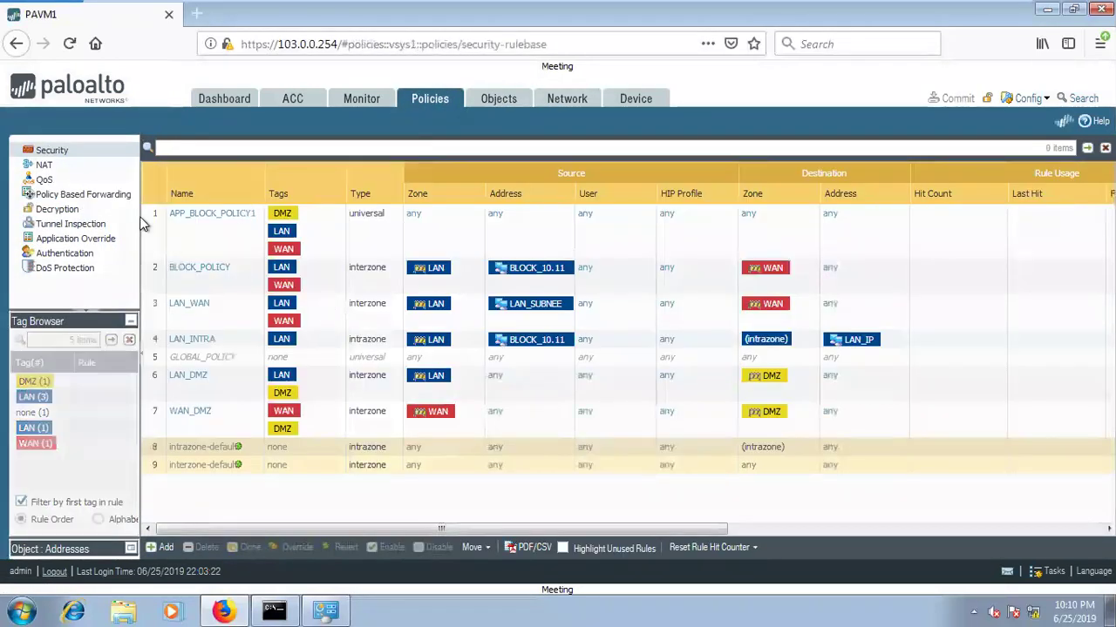
Disable the DYNAMIC_IP_PORT and WAN_DMZ NAT rules.
{"action": "left_click", "coordinate": [43, 165]}
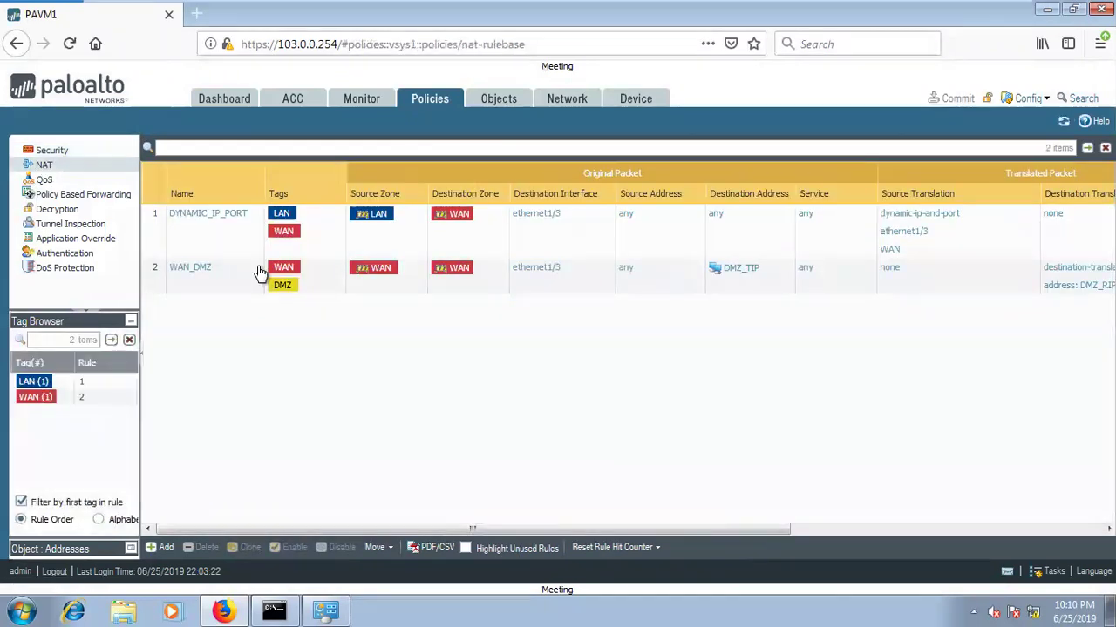
{"action": "left_click", "coordinate": [224, 241]}
{"action": "left_click", "coordinate": [293, 547]}
{"action": "left_click", "coordinate": [189, 285]}
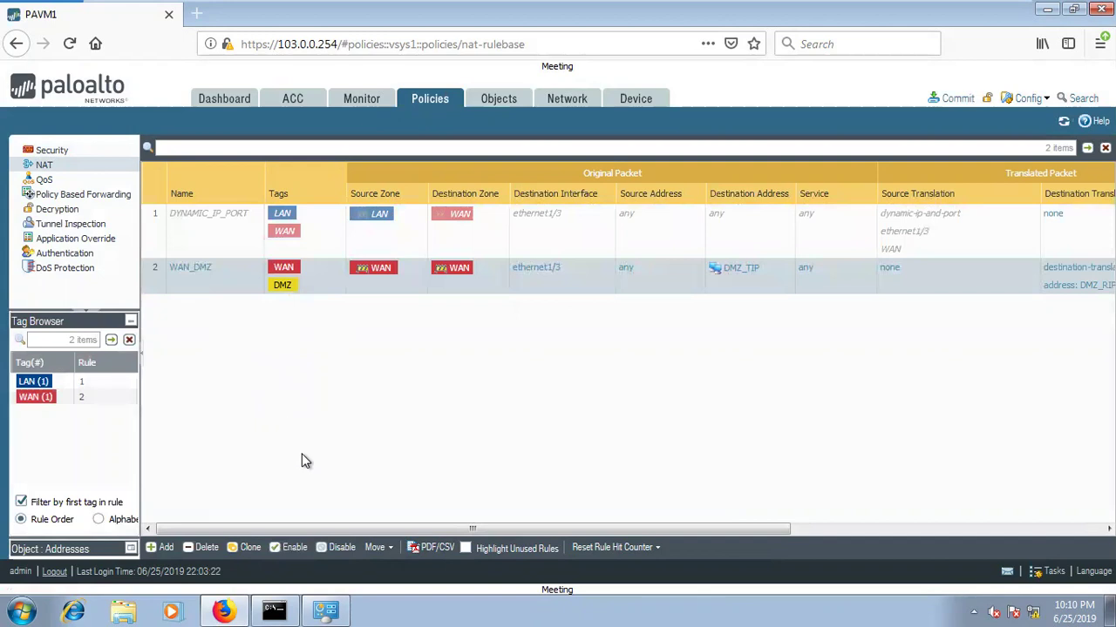
{"action": "left_click", "coordinate": [343, 551]}
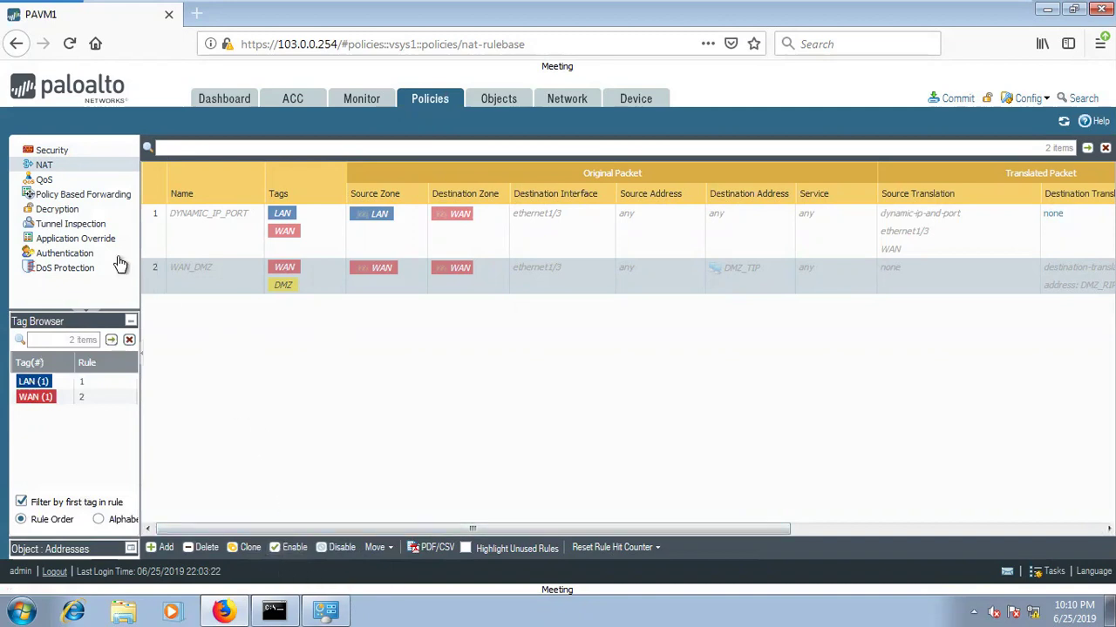
Disable the LAN_WAN_AUTH authentication rule.
{"action": "left_click", "coordinate": [58, 211]}
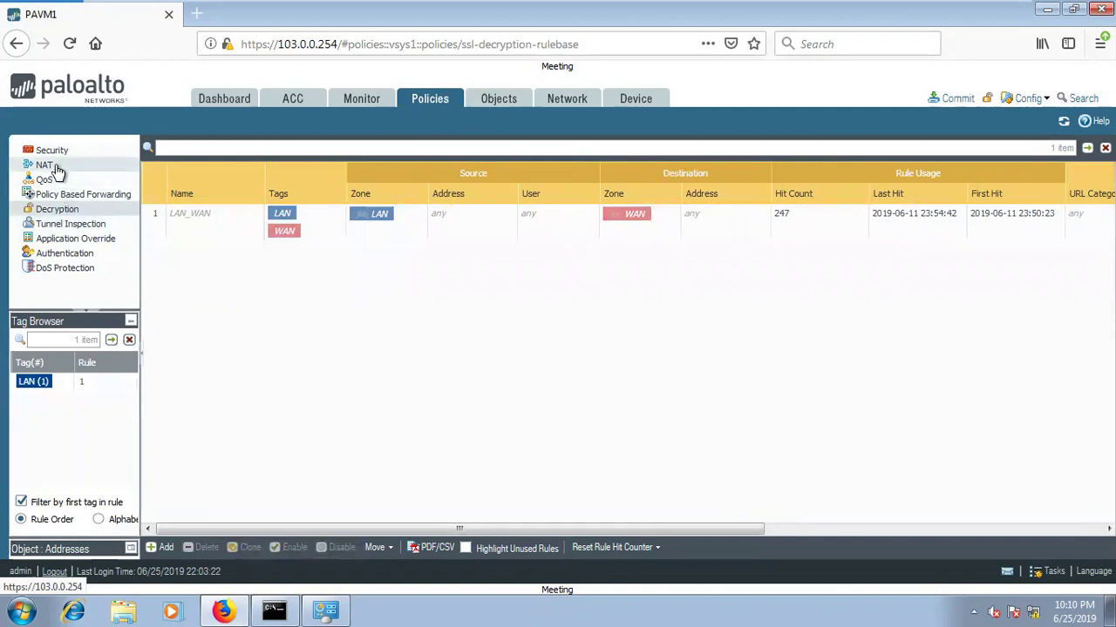
{"action": "left_click", "coordinate": [74, 255]}
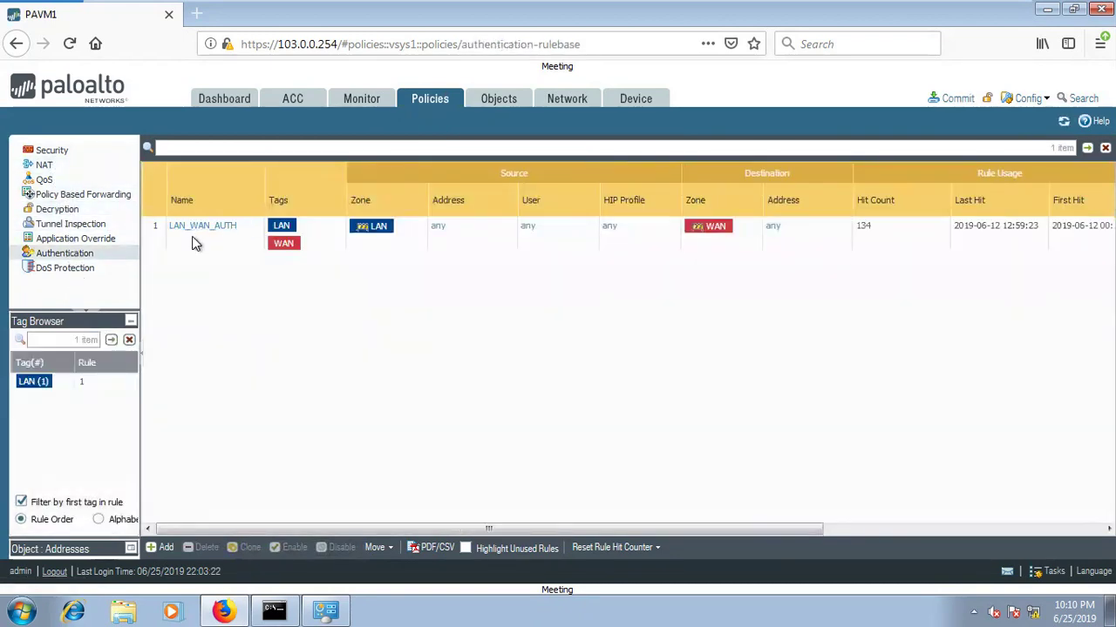
{"action": "left_click", "coordinate": [193, 242]}
{"action": "left_click", "coordinate": [338, 548]}
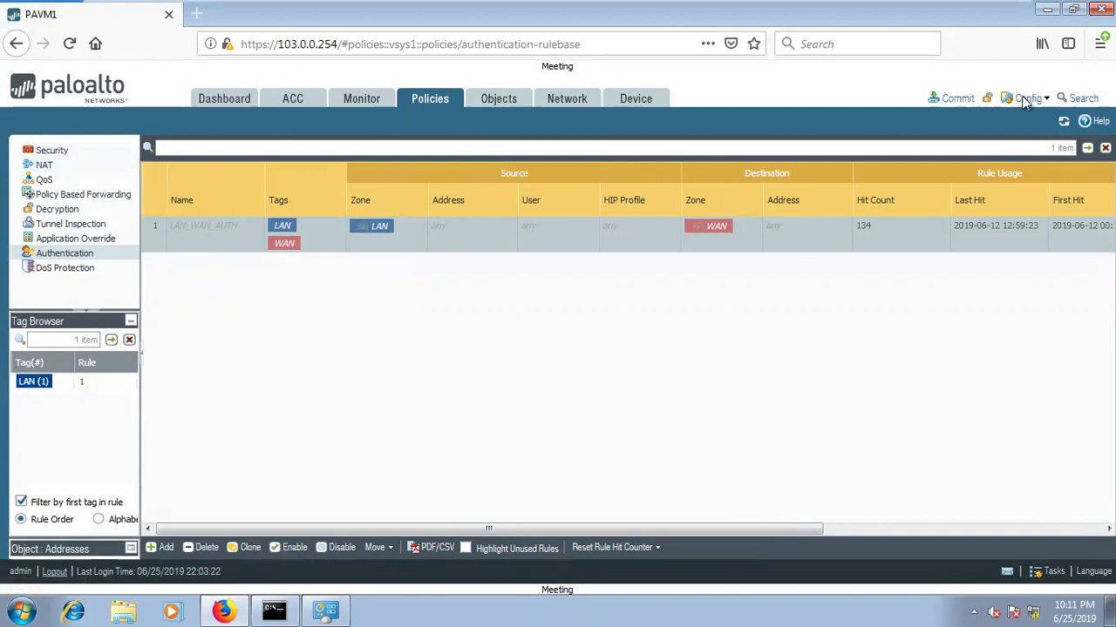
Commit all changes to the firewall, close the status window, and exit full screen.
{"action": "left_click", "coordinate": [952, 99]}
{"action": "left_click", "coordinate": [692, 519]}
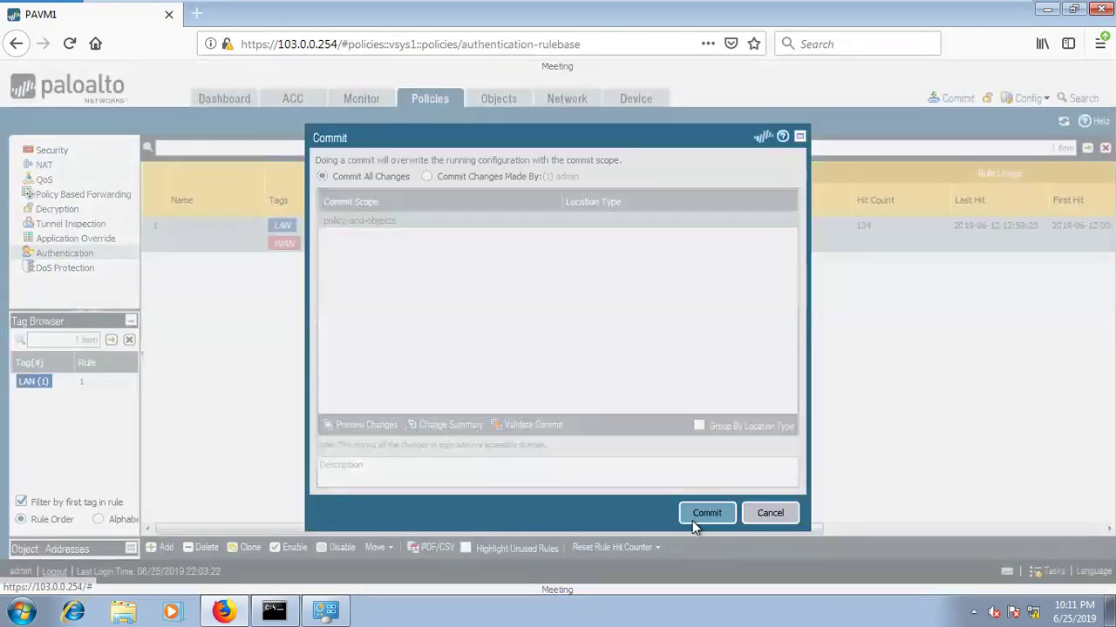
{"action": "left_click", "coordinate": [721, 452]}
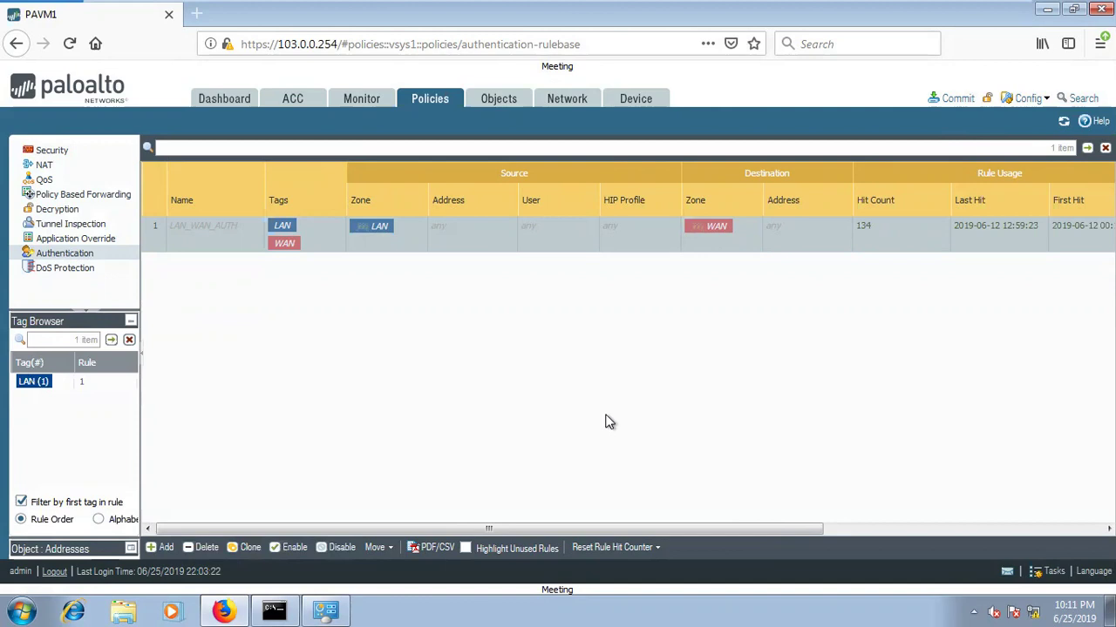
{"action": "key", "text": "ctrl+alt+Return"}
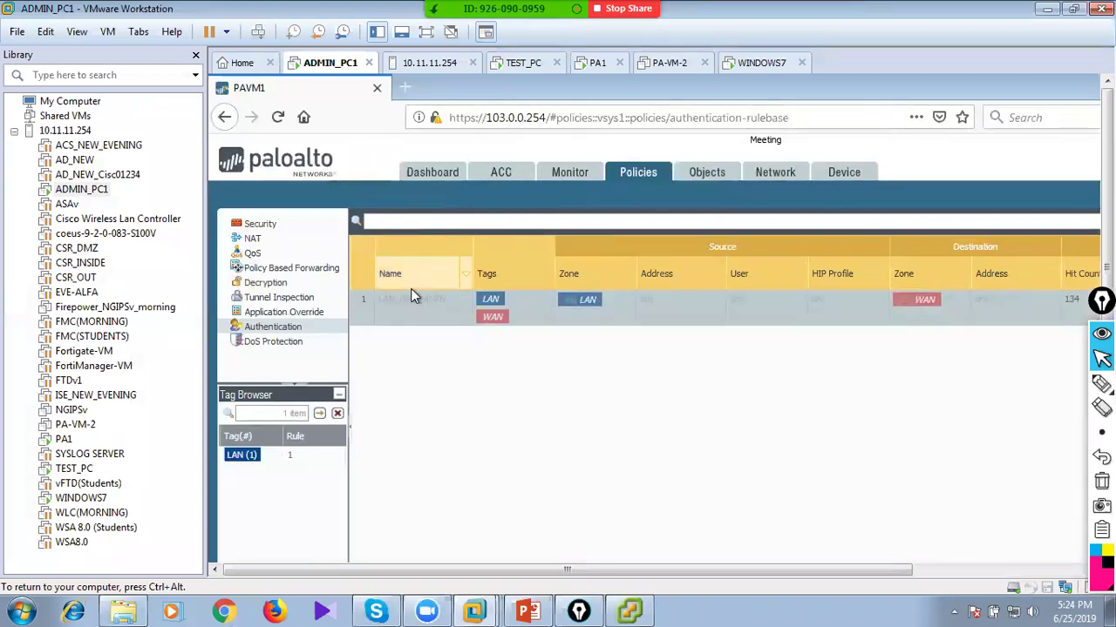
Return to the firewall dashboard and check PA-VM-2's deployment progress.
{"action": "left_click", "coordinate": [449, 172]}
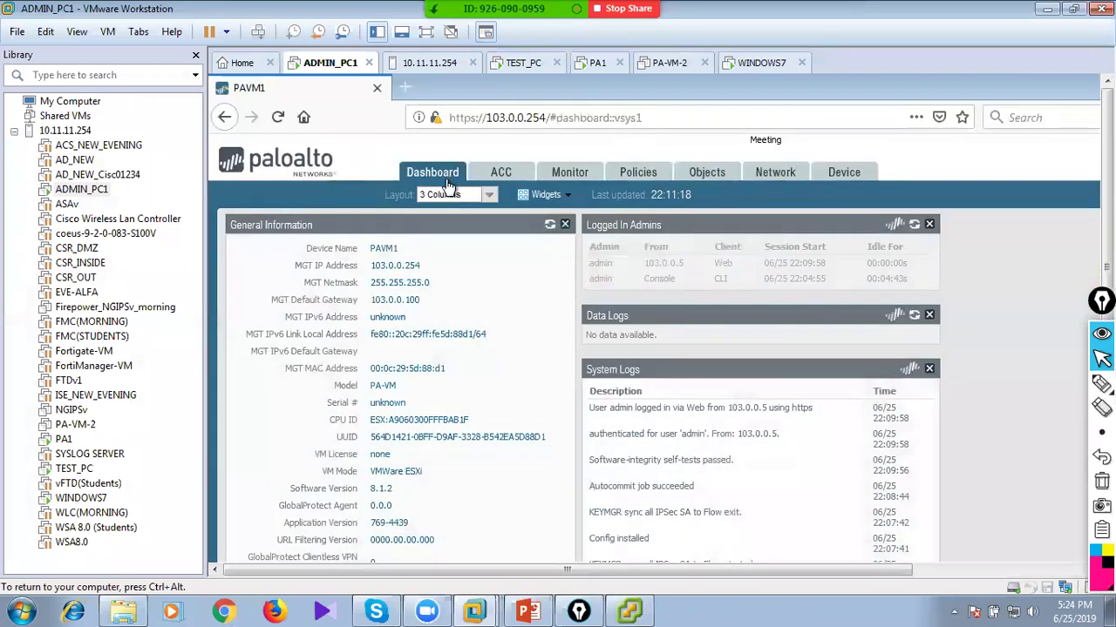
{"action": "left_click", "coordinate": [600, 75]}
{"action": "left_click", "coordinate": [657, 69]}
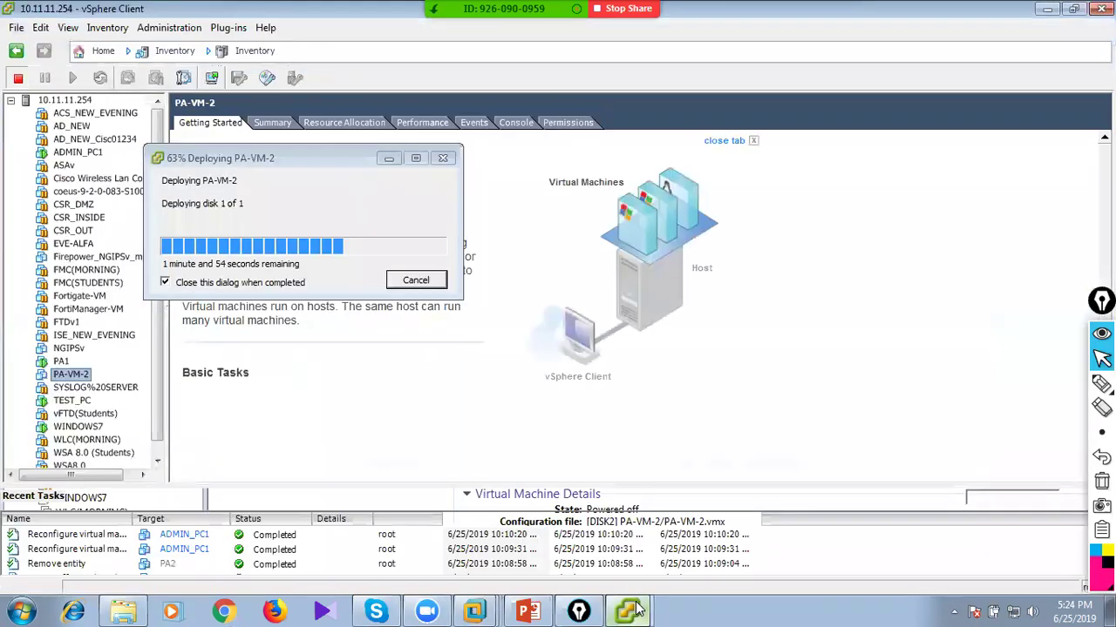
{"action": "left_click", "coordinate": [636, 609]}
{"action": "mouse_move", "coordinate": [637, 609]}
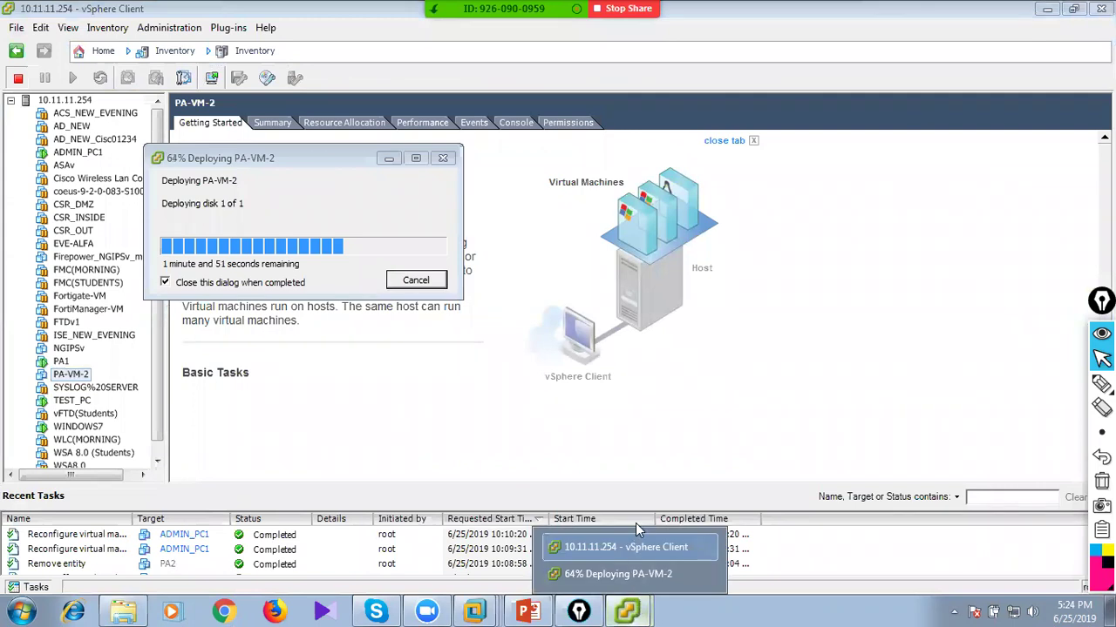
{"action": "left_click", "coordinate": [1046, 9]}
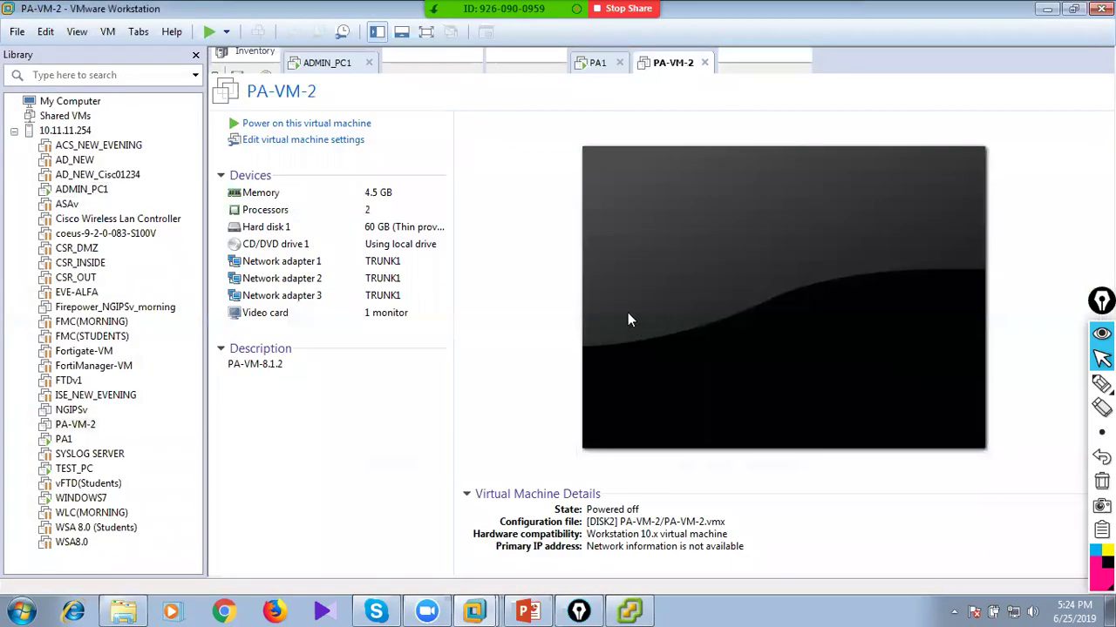
Review the PA1, WINDOWS7, TEST_PC and host tabs, then show ADMIN_PC1 full screen.
{"action": "left_click", "coordinate": [598, 63]}
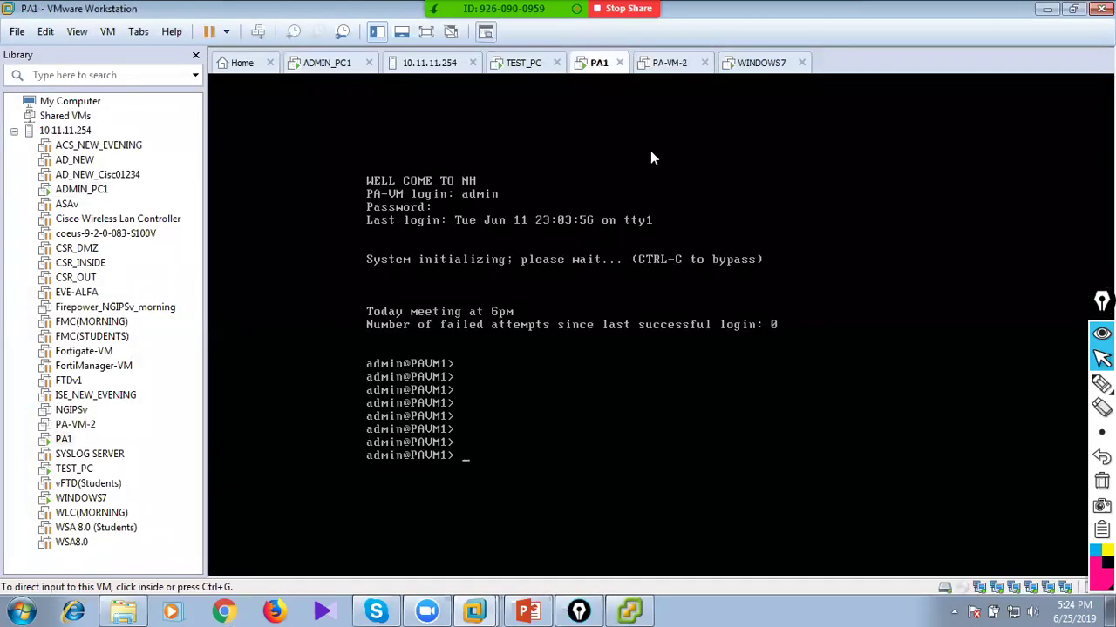
{"action": "left_click", "coordinate": [753, 63]}
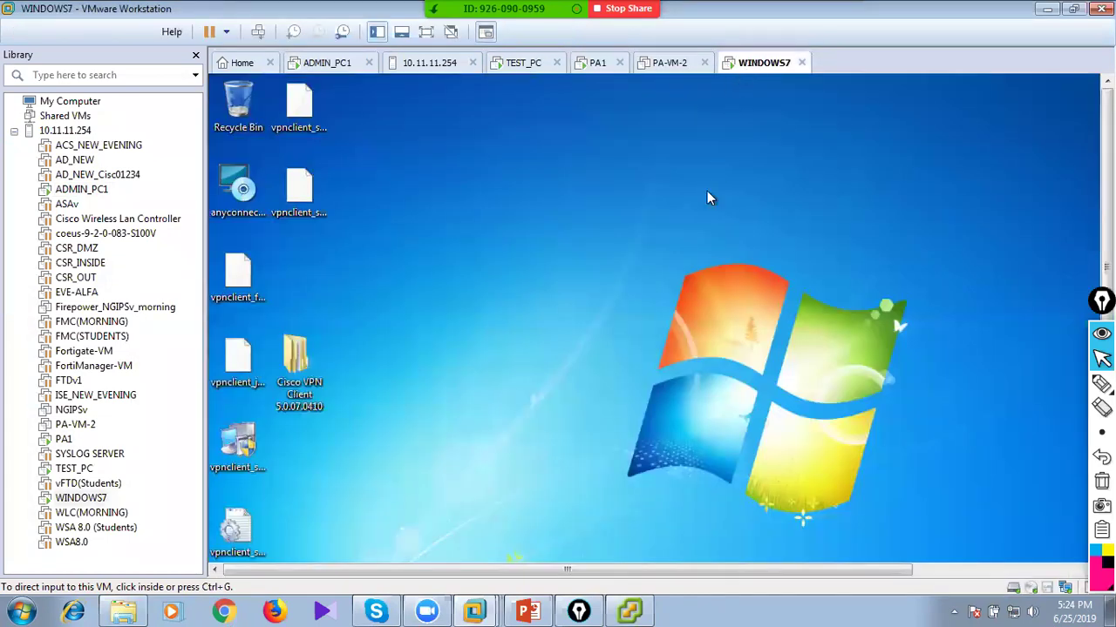
{"action": "left_click", "coordinate": [523, 64]}
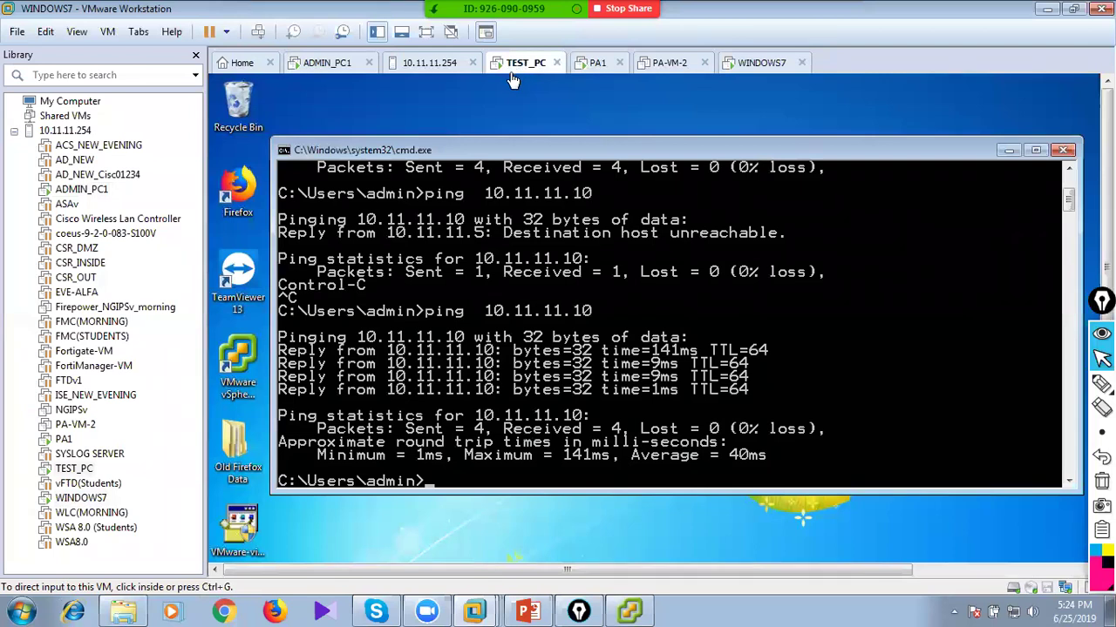
{"action": "left_click", "coordinate": [314, 68]}
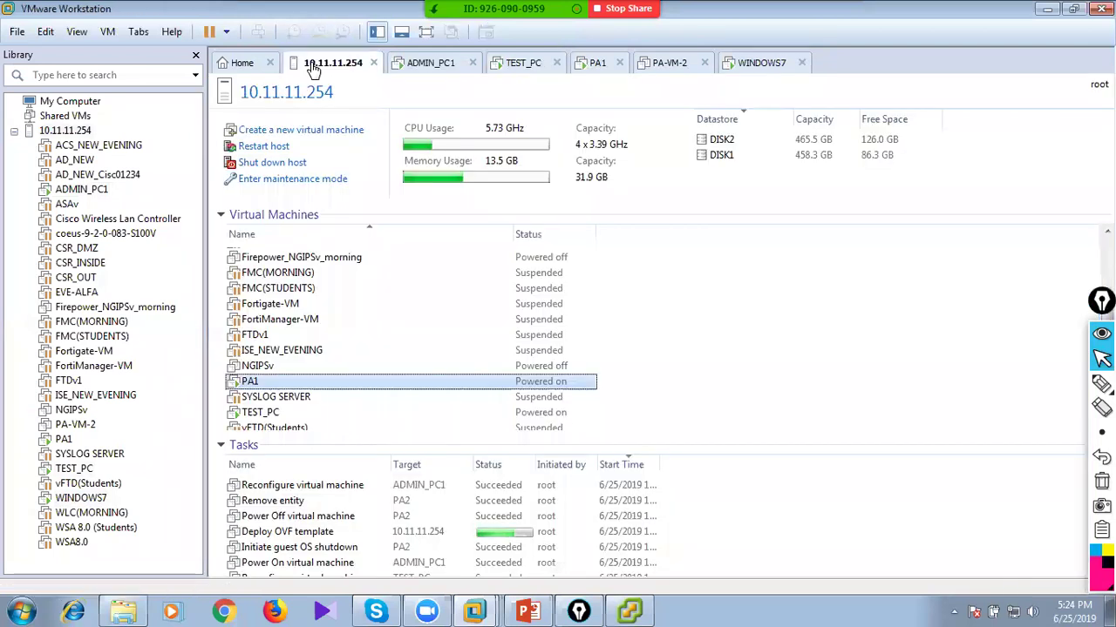
{"action": "left_click", "coordinate": [426, 63]}
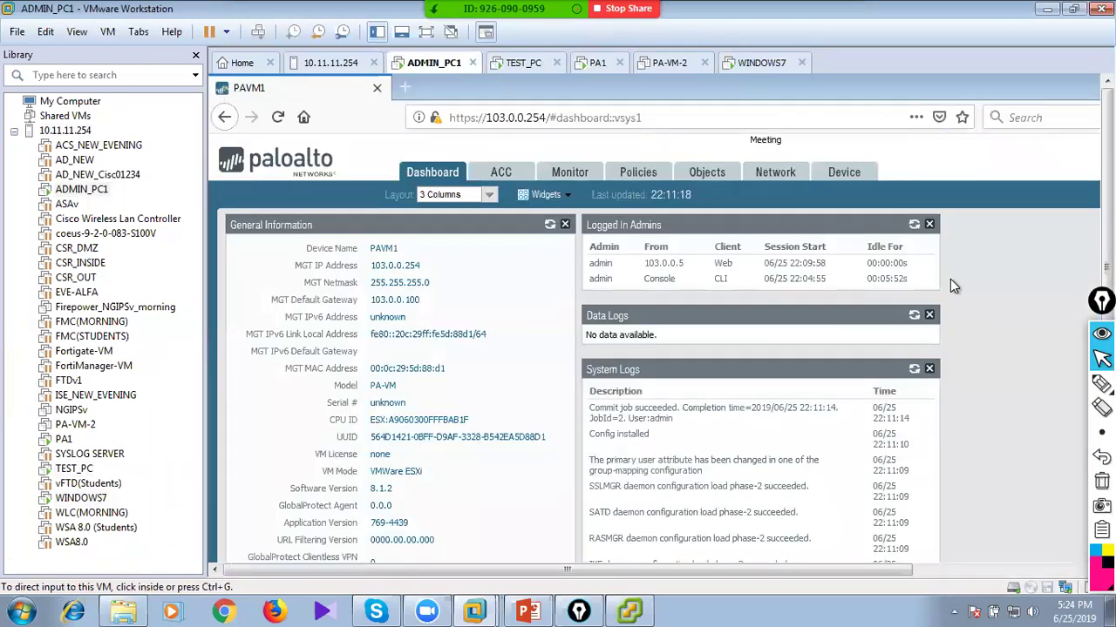
{"action": "key", "text": "ctrl+alt+Return"}
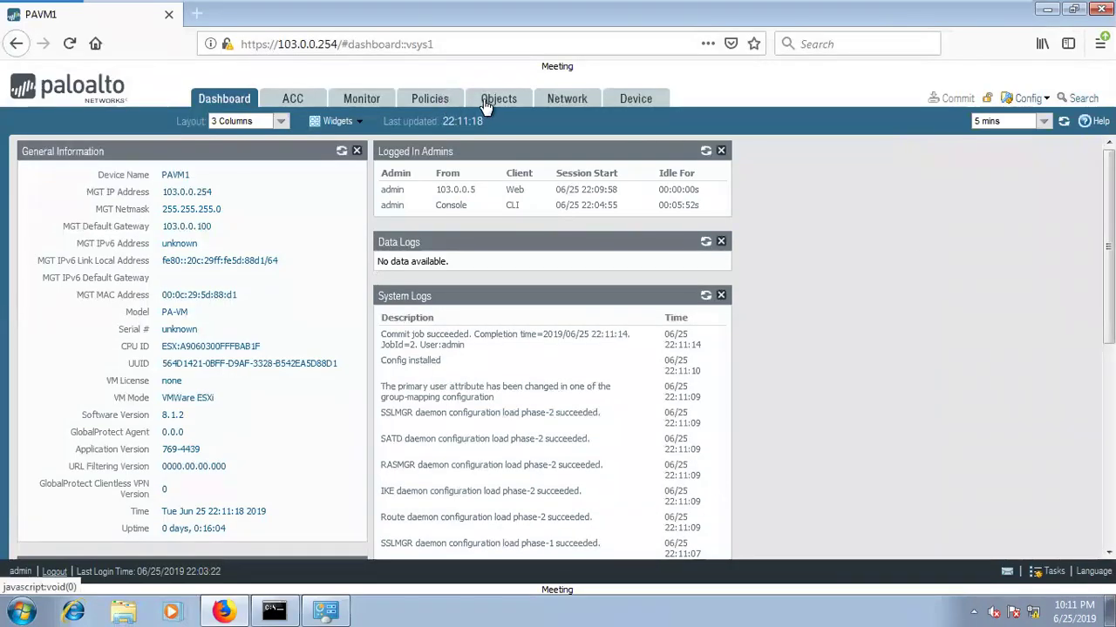
View the firewall's network interfaces, then check PA-VM-2's vSphere deployment progress, now at 81%.
{"action": "left_click", "coordinate": [558, 101]}
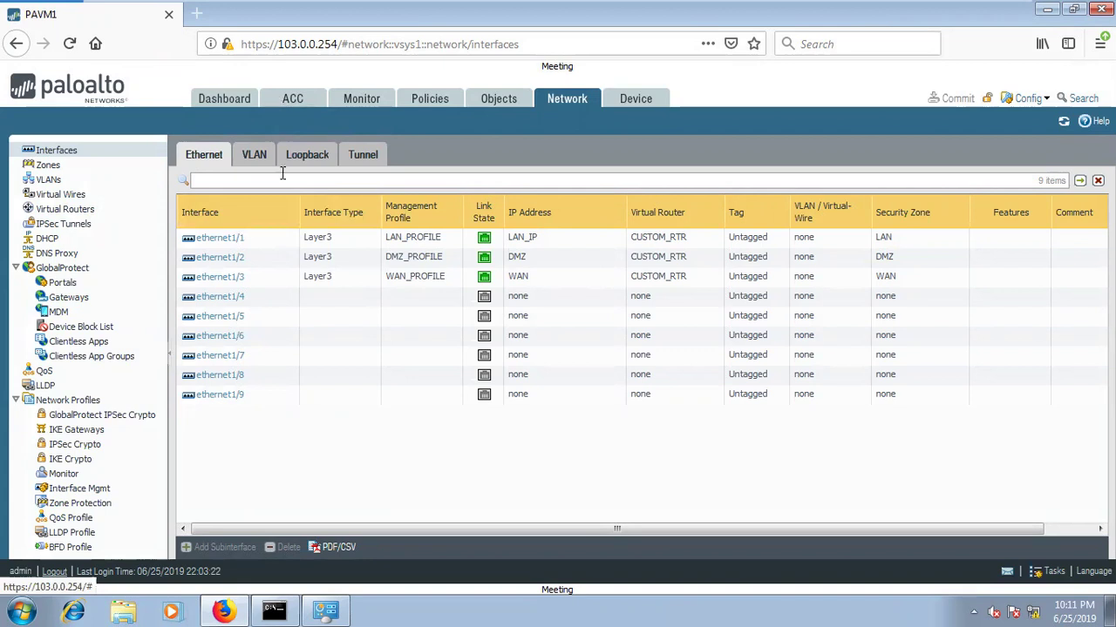
{"action": "key", "text": "ctrl+alt+Return"}
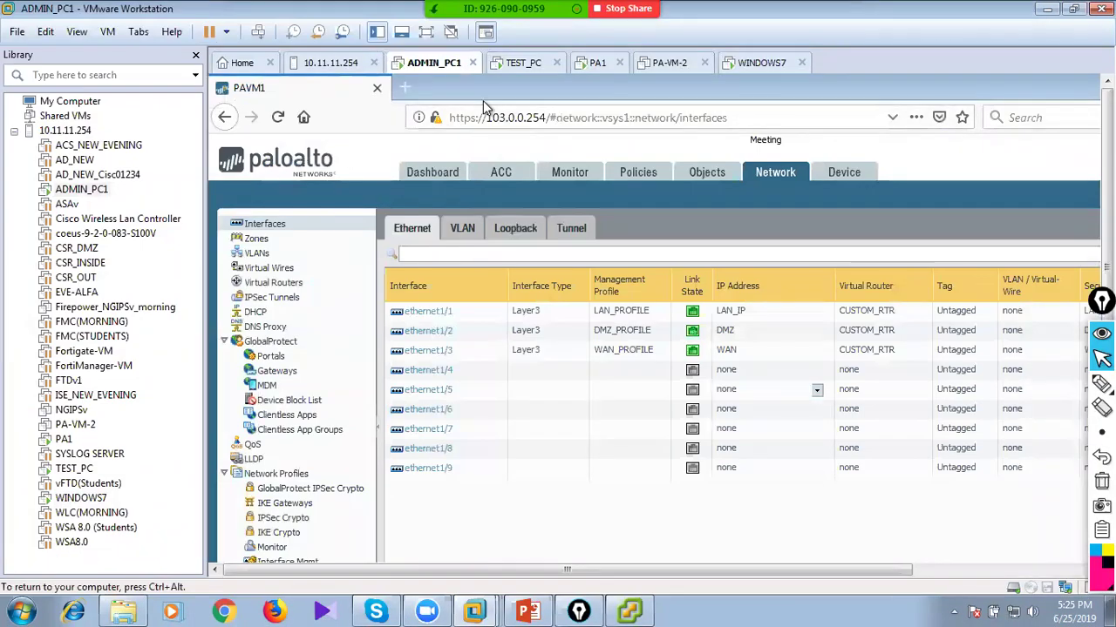
{"action": "left_click", "coordinate": [671, 64]}
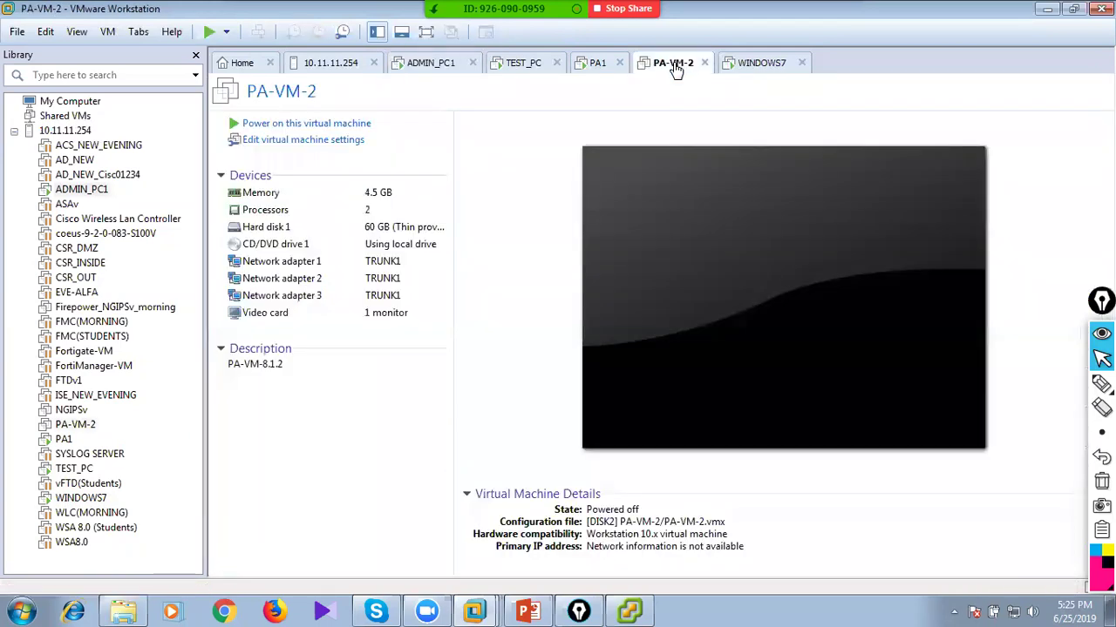
{"action": "left_click", "coordinate": [627, 610]}
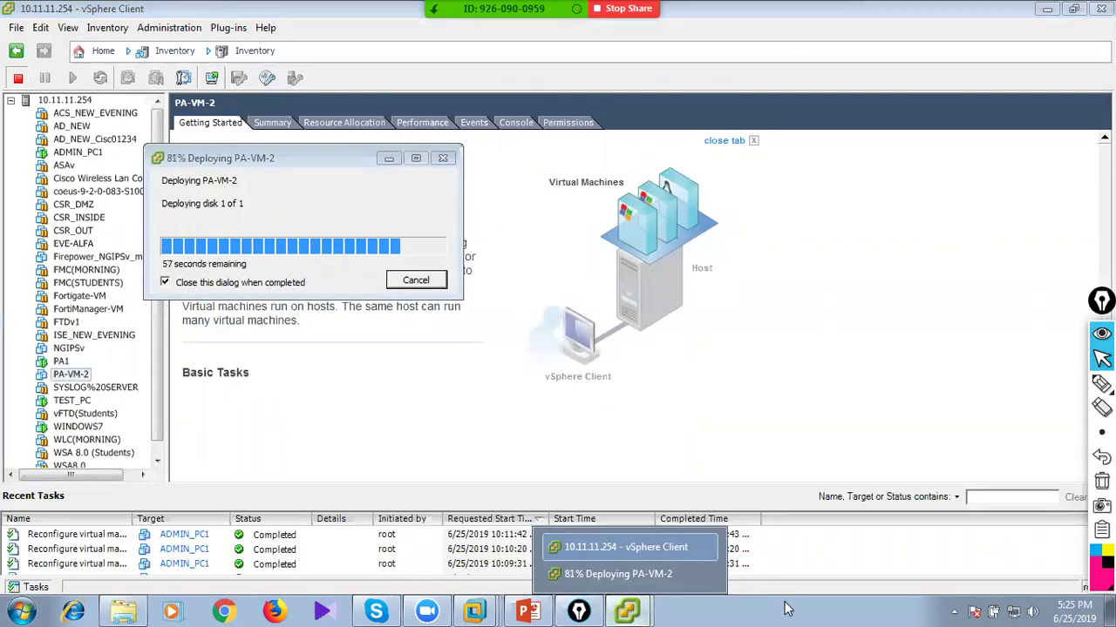
On slide 3, the L3 VPN zone slide, tick off the VPN_ZONE row with pen marks, then clear them.
{"action": "left_click", "coordinate": [527, 611]}
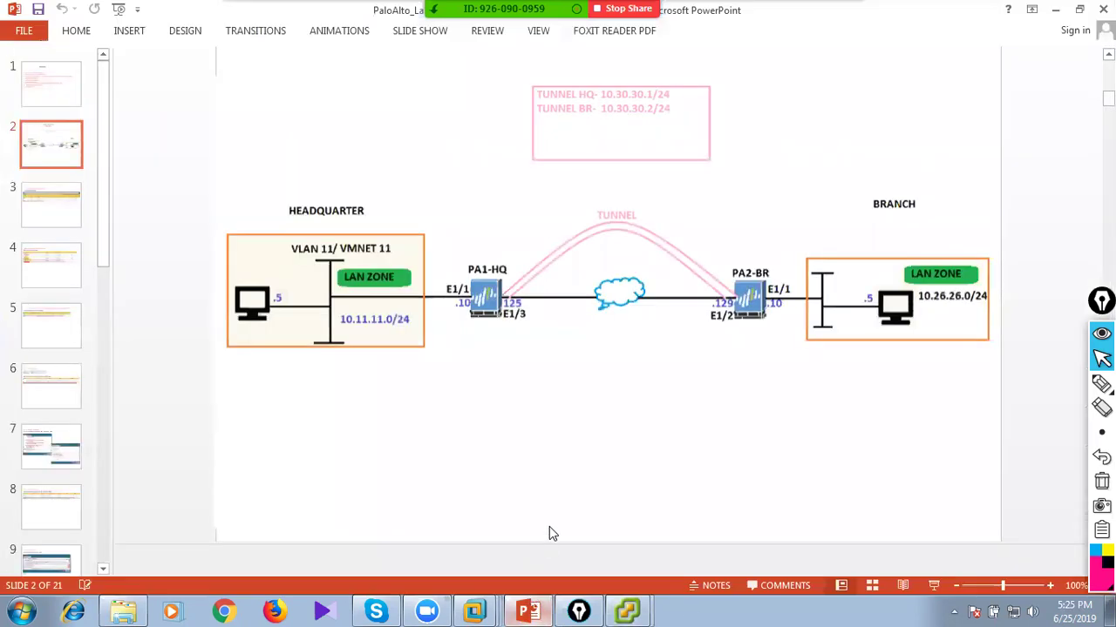
{"action": "left_click", "coordinate": [40, 227]}
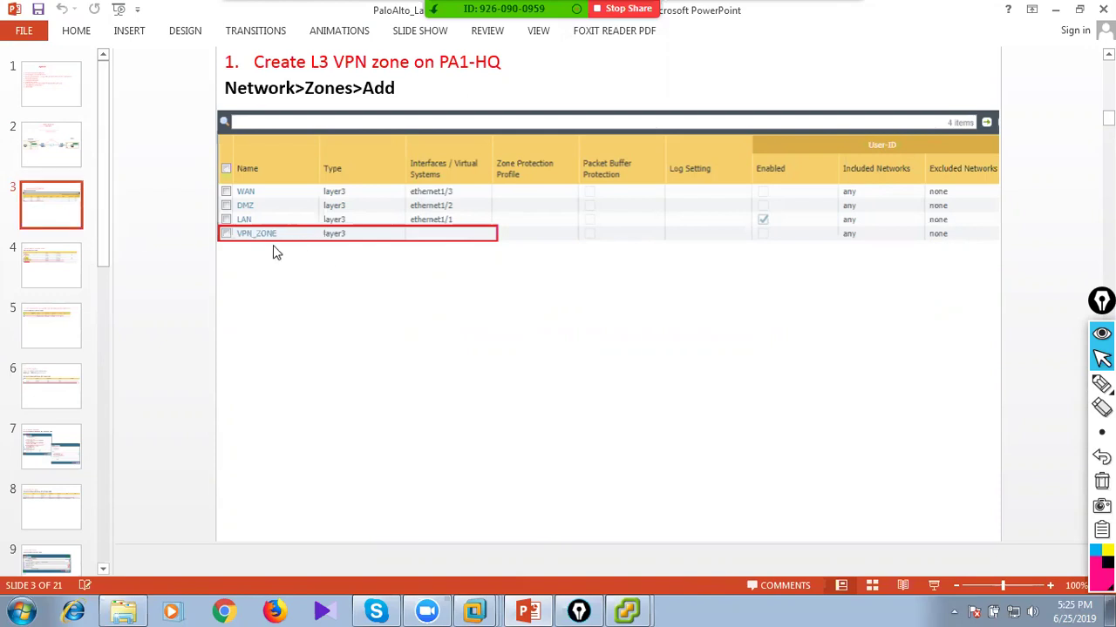
{"action": "left_click", "coordinate": [1101, 383]}
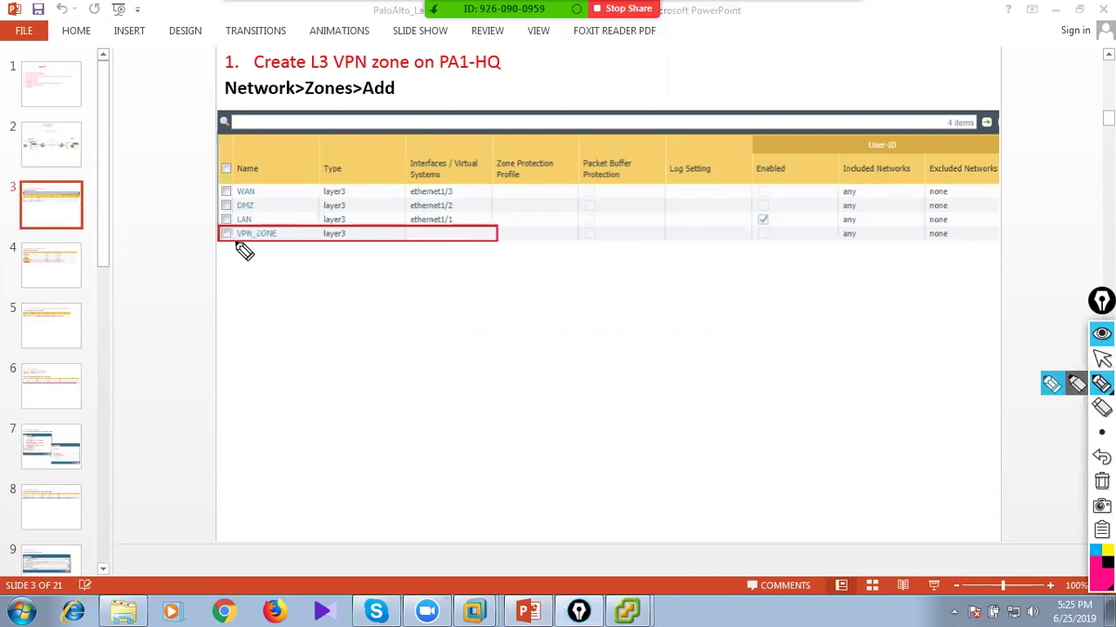
{"action": "left_click_drag", "start_coordinate": [237, 233], "coordinate": [276, 247]}
{"action": "mouse_move", "coordinate": [350, 253]}
{"action": "left_mouse_down"}
{"action": "mouse_move", "coordinate": [358, 261]}
{"action": "mouse_move", "coordinate": [461, 219]}
{"action": "left_mouse_up"}
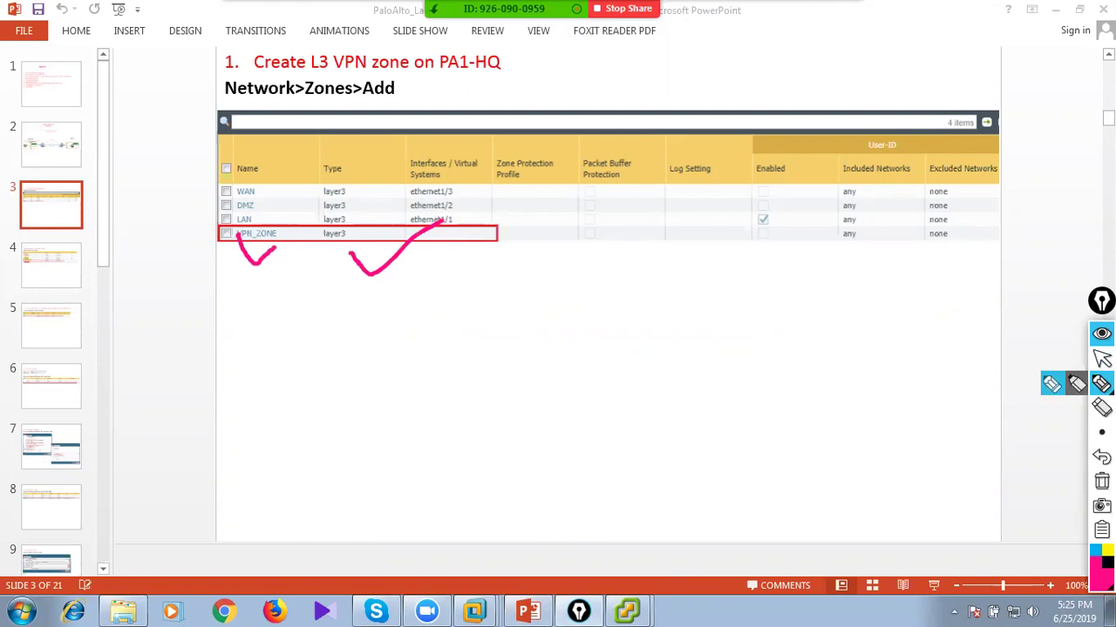
{"action": "left_click", "coordinate": [1102, 481]}
{"action": "left_click", "coordinate": [1102, 358]}
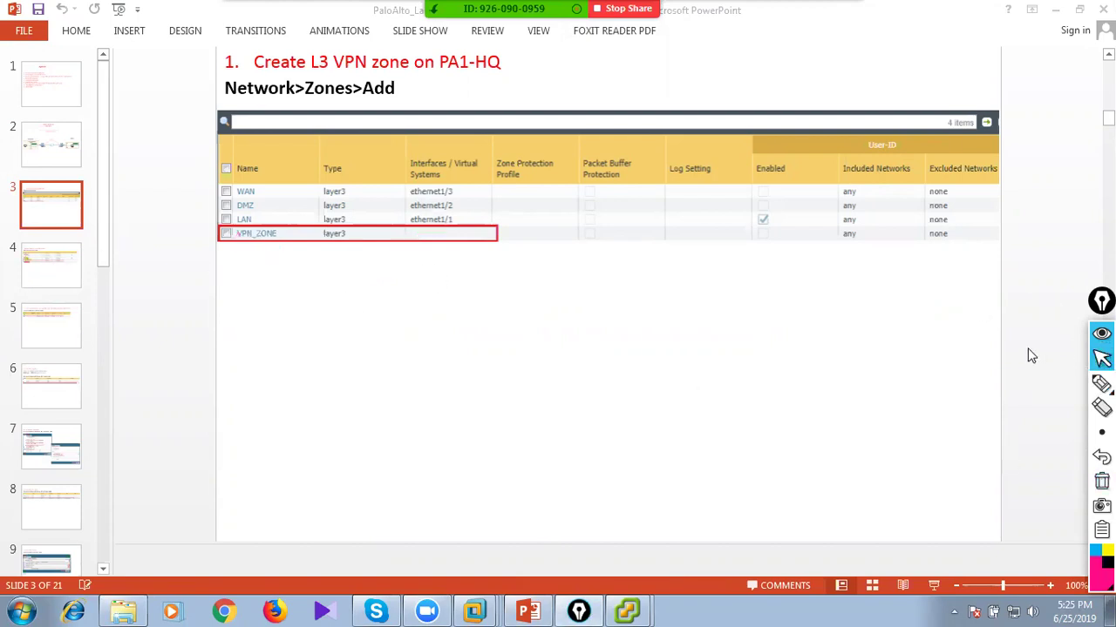
On slide 4, the tunnel IP object slide, mark the TUNNEL_INT entry with the pen, then erase it.
{"action": "left_click", "coordinate": [54, 272]}
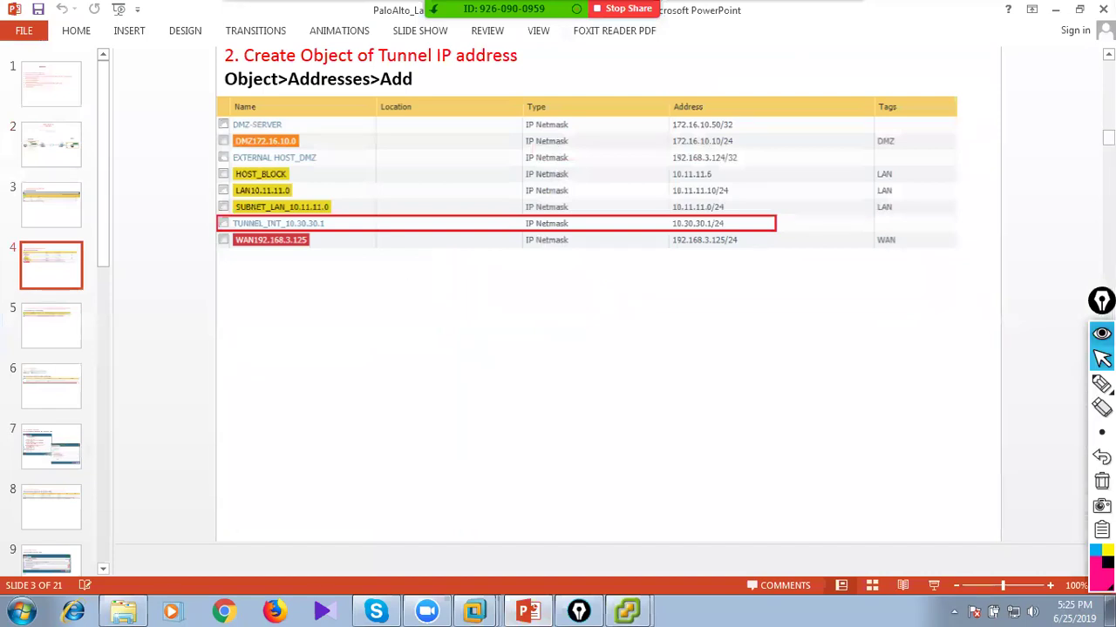
{"action": "left_click", "coordinate": [1101, 385]}
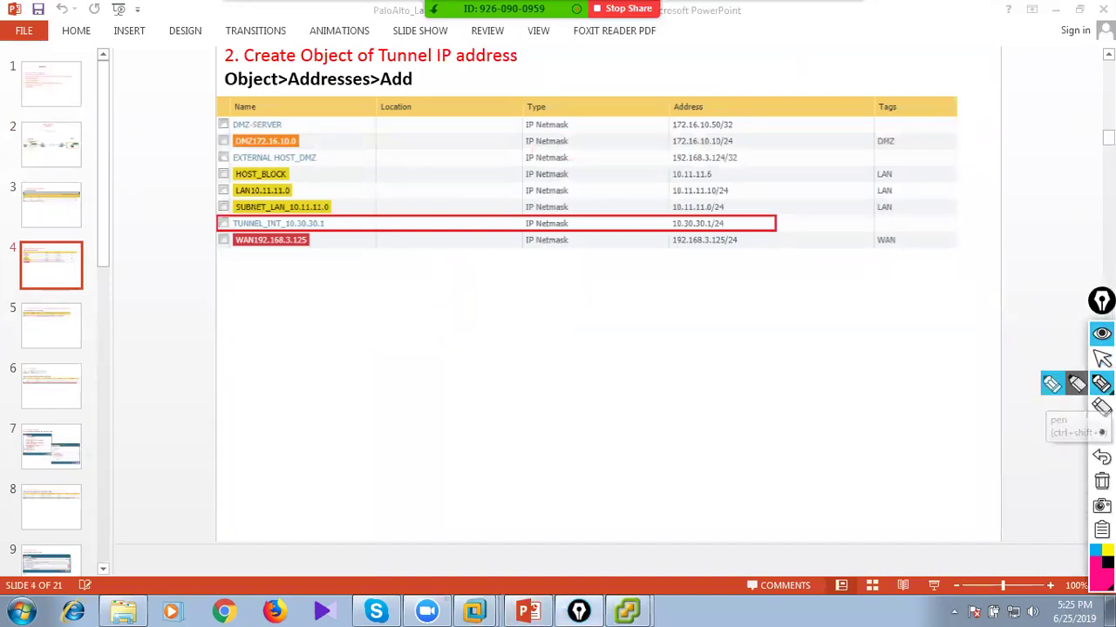
{"action": "left_click_drag", "start_coordinate": [185, 230], "coordinate": [276, 234]}
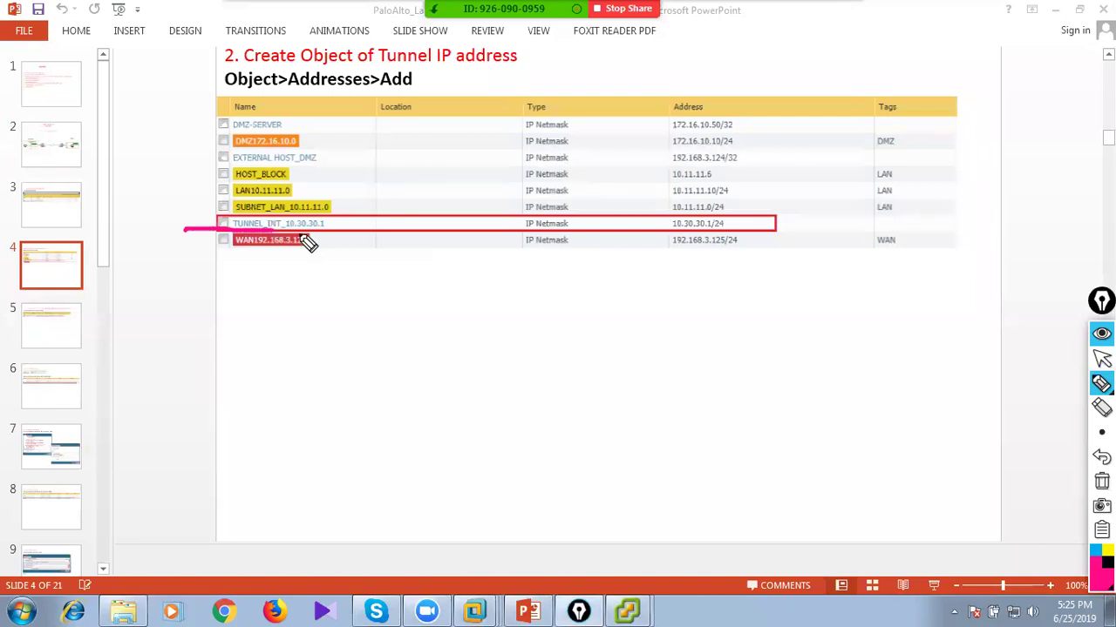
{"action": "mouse_move", "coordinate": [353, 236]}
{"action": "left_mouse_down"}
{"action": "mouse_move", "coordinate": [324, 214]}
{"action": "mouse_move", "coordinate": [269, 227]}
{"action": "left_mouse_up"}
{"action": "left_click", "coordinate": [1101, 481]}
{"action": "left_click", "coordinate": [1101, 357]}
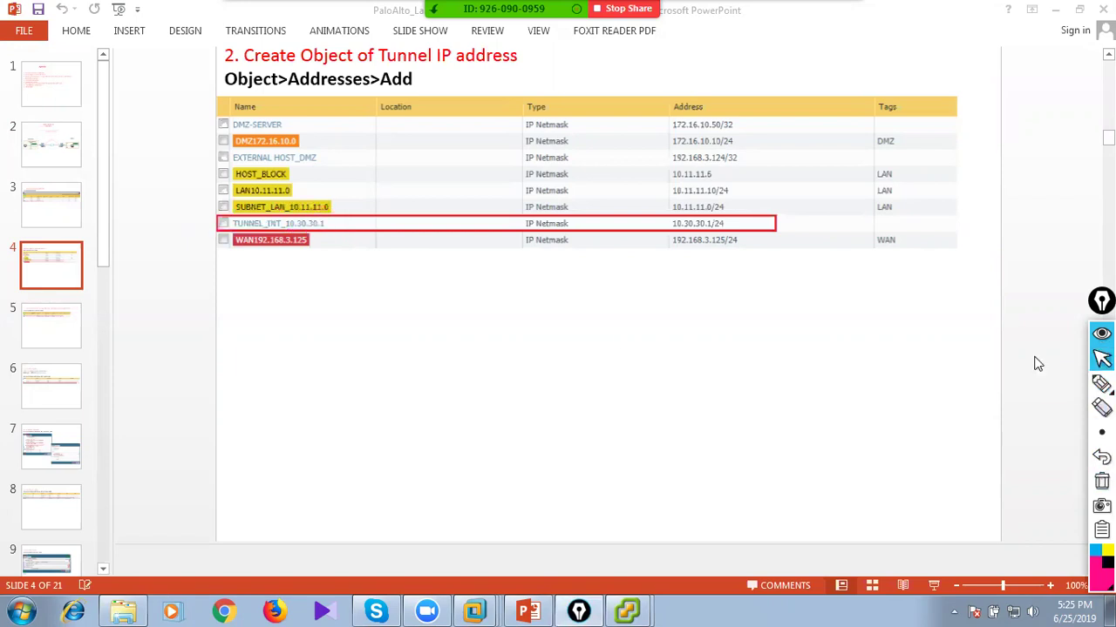
Move through the tunnel interface slide to slide 6, 'Create Phase-1 policy'.
{"action": "left_click", "coordinate": [70, 321]}
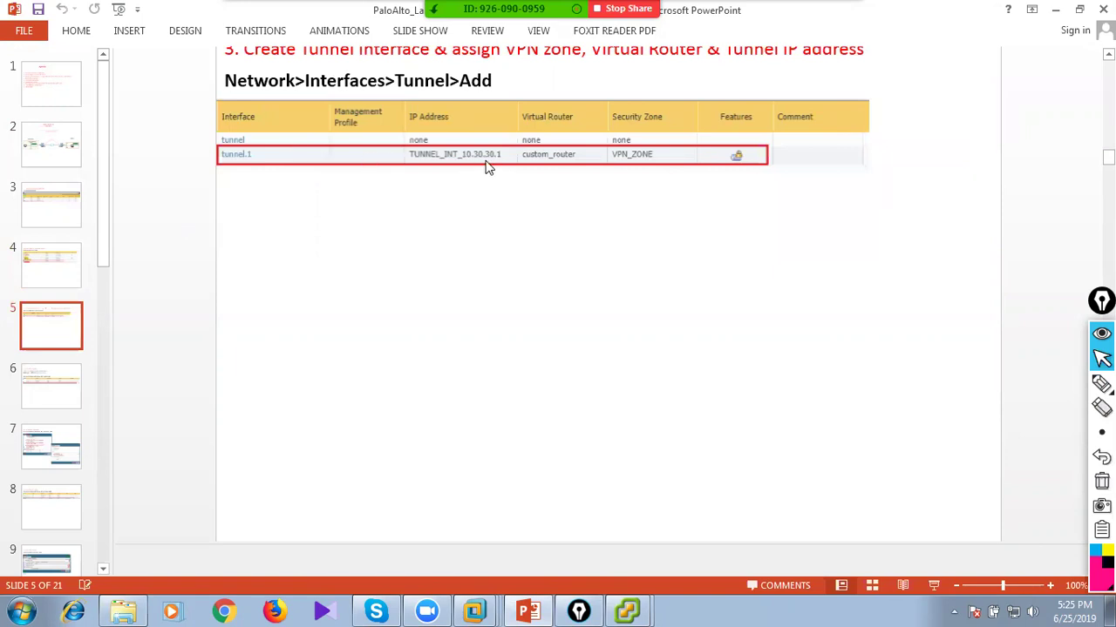
{"action": "left_click", "coordinate": [34, 393]}
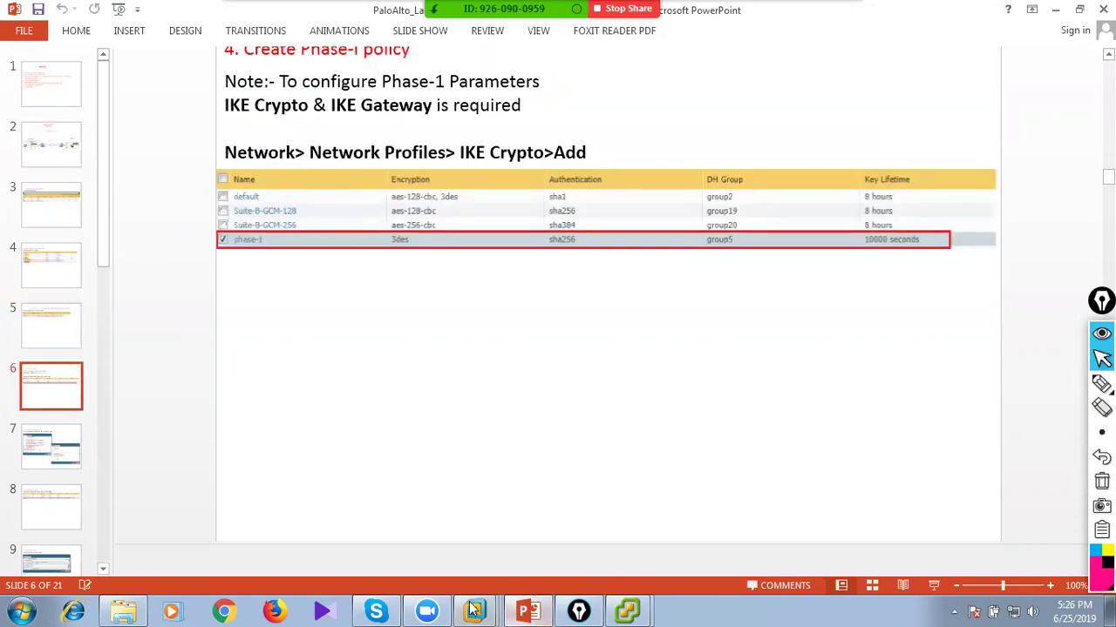
{"action": "mouse_move", "coordinate": [474, 612]}
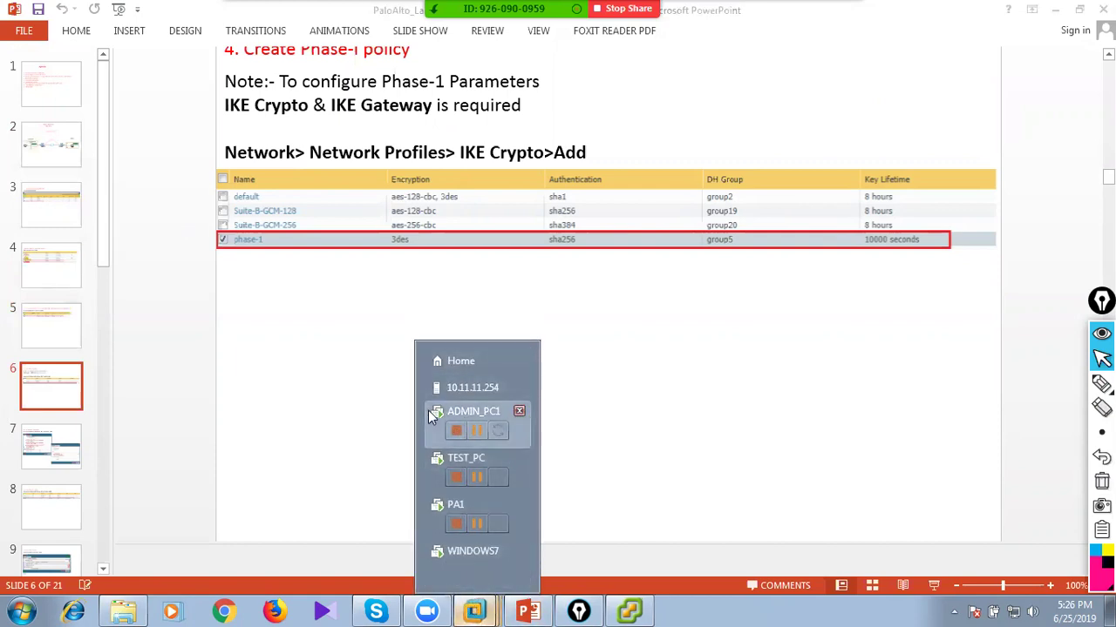
Open PA-VM-2 in a tab after PA1, then list PAVM1's address objects from ADMIN_PC1.
{"action": "left_click", "coordinate": [435, 415]}
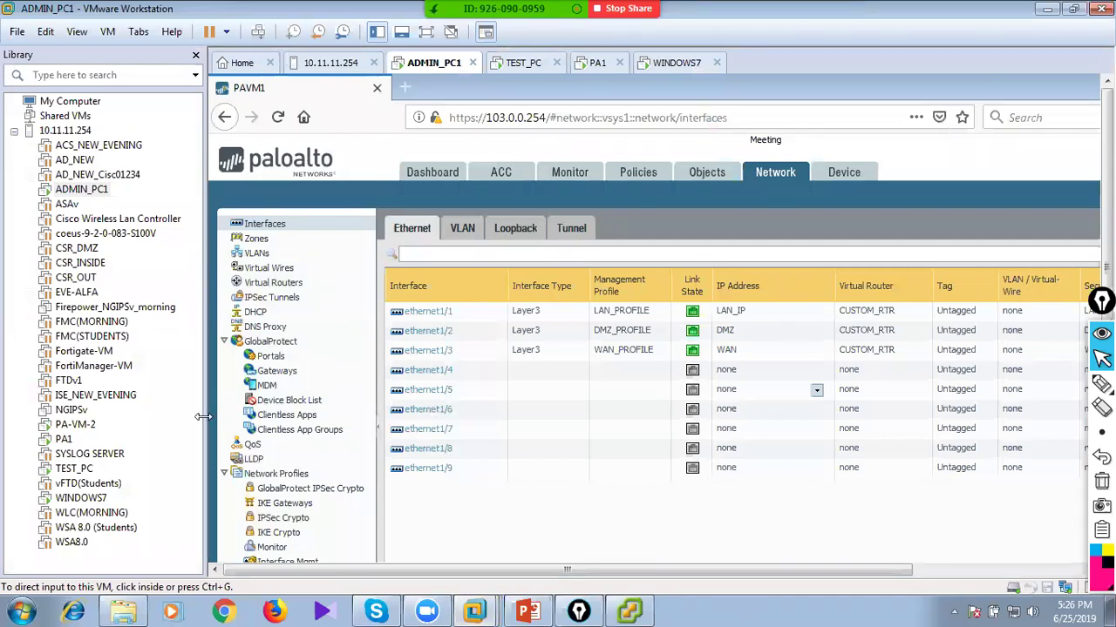
{"action": "left_click", "coordinate": [63, 427]}
{"action": "double_click", "coordinate": [63, 427]}
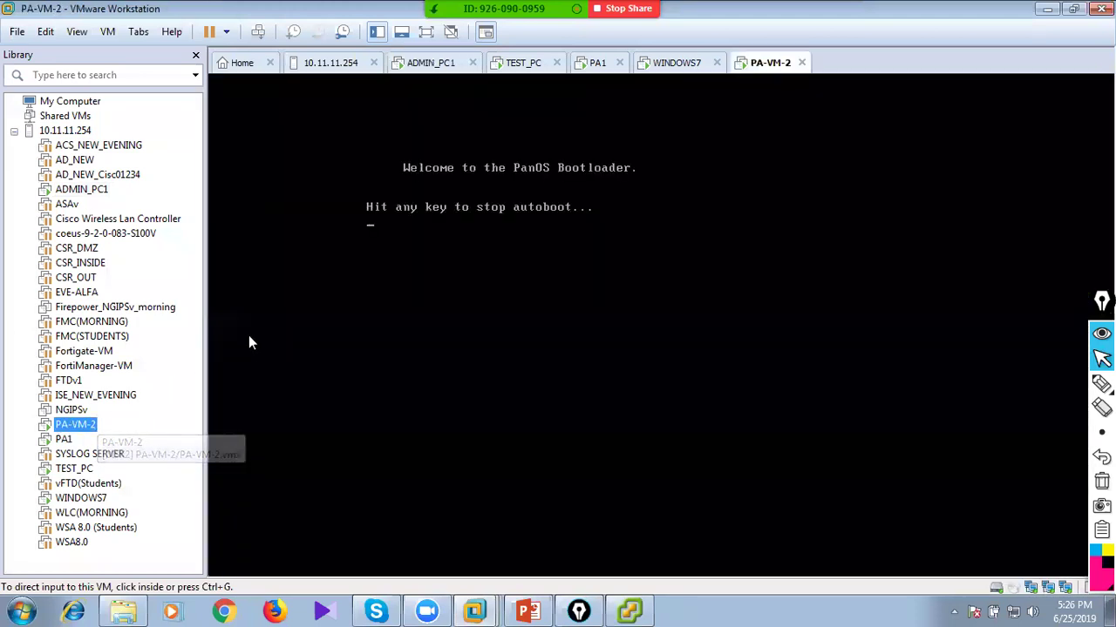
{"action": "left_click_drag", "start_coordinate": [751, 68], "coordinate": [667, 69]}
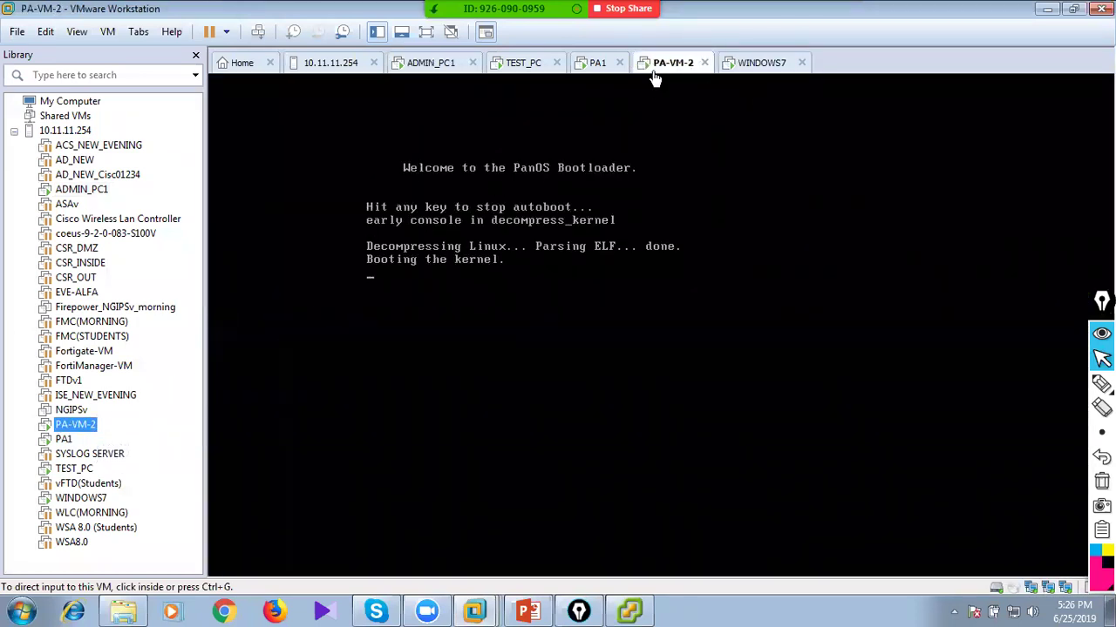
{"action": "left_click", "coordinate": [429, 65]}
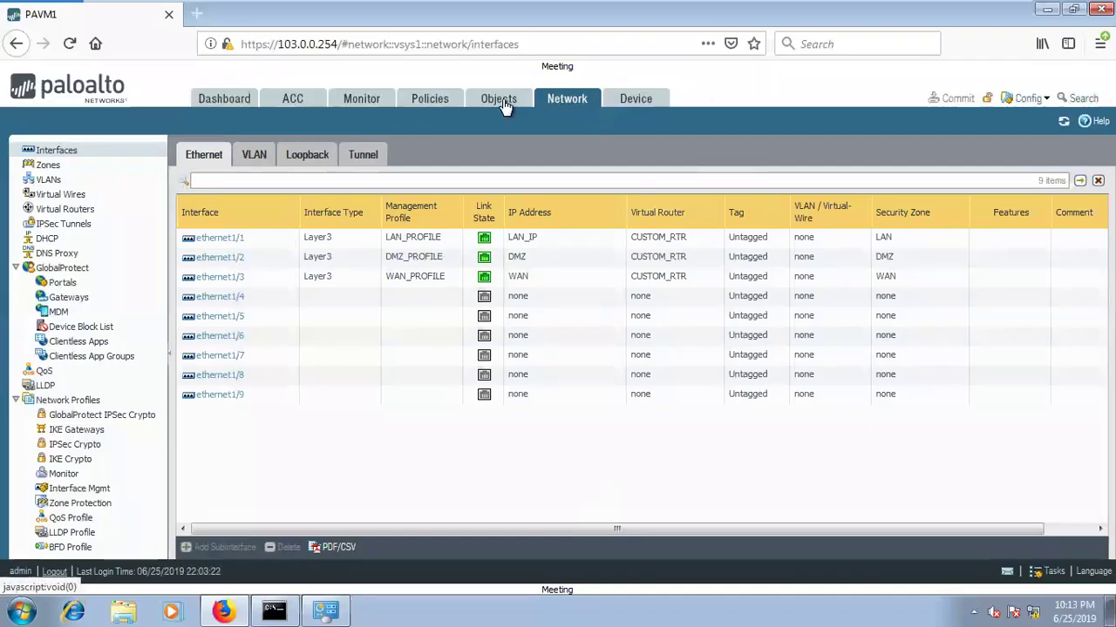
{"action": "left_click", "coordinate": [501, 103]}
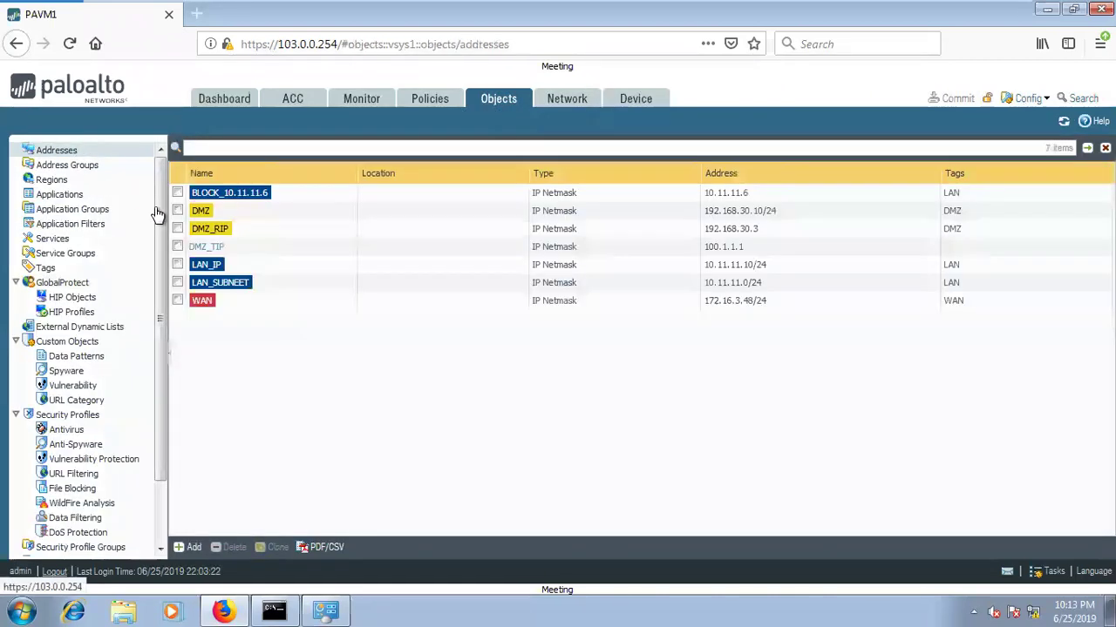
Add address object TUNNELIP with IP netmask 10.30.30.1/24.
{"action": "left_click", "coordinate": [193, 547]}
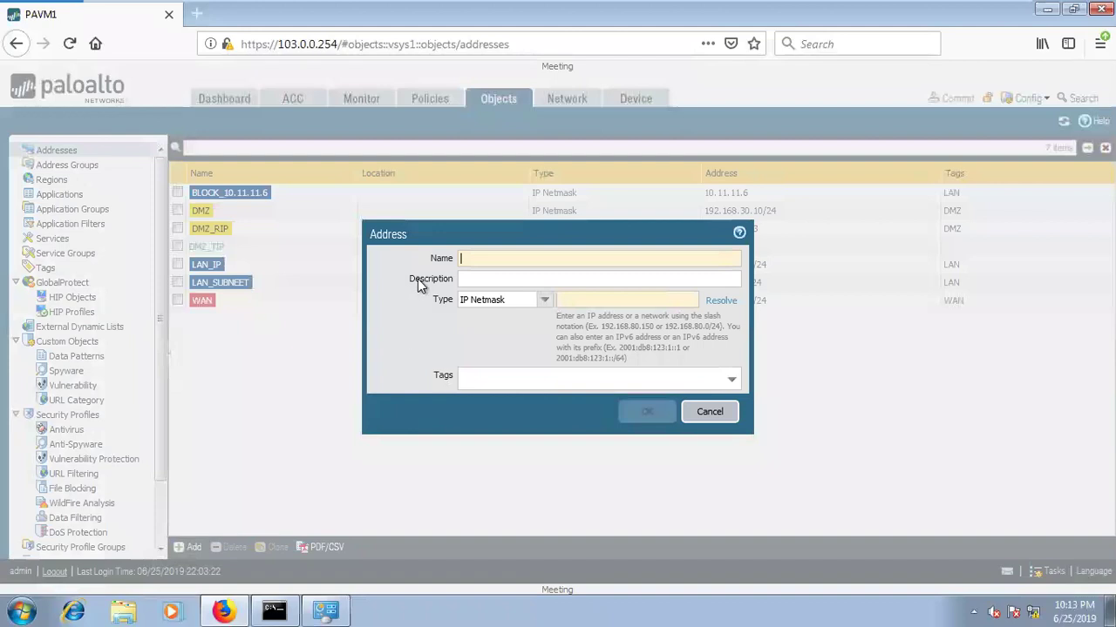
{"action": "type", "text": "TUNNELIP"}
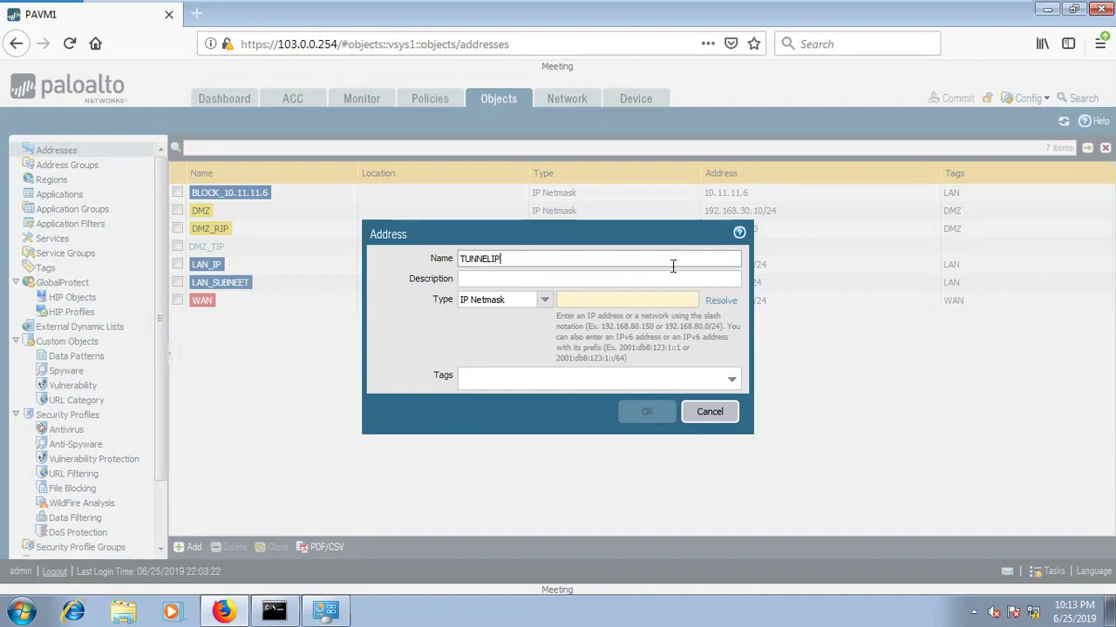
{"action": "left_click", "coordinate": [624, 304]}
{"action": "type", "text": "10."}
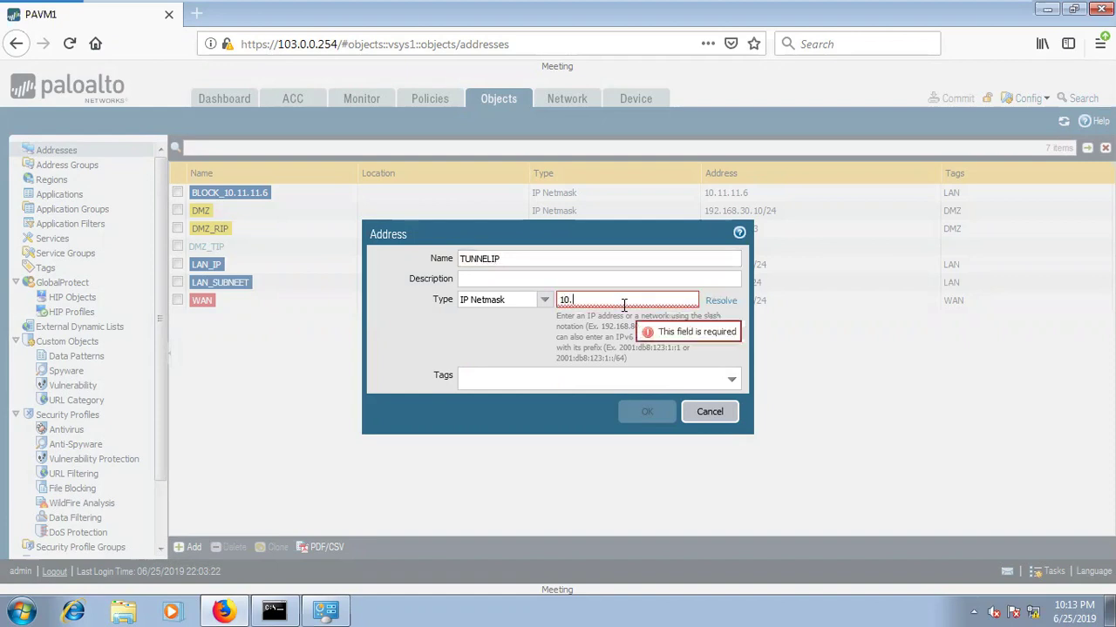
{"action": "type", "text": "30.30.1"}
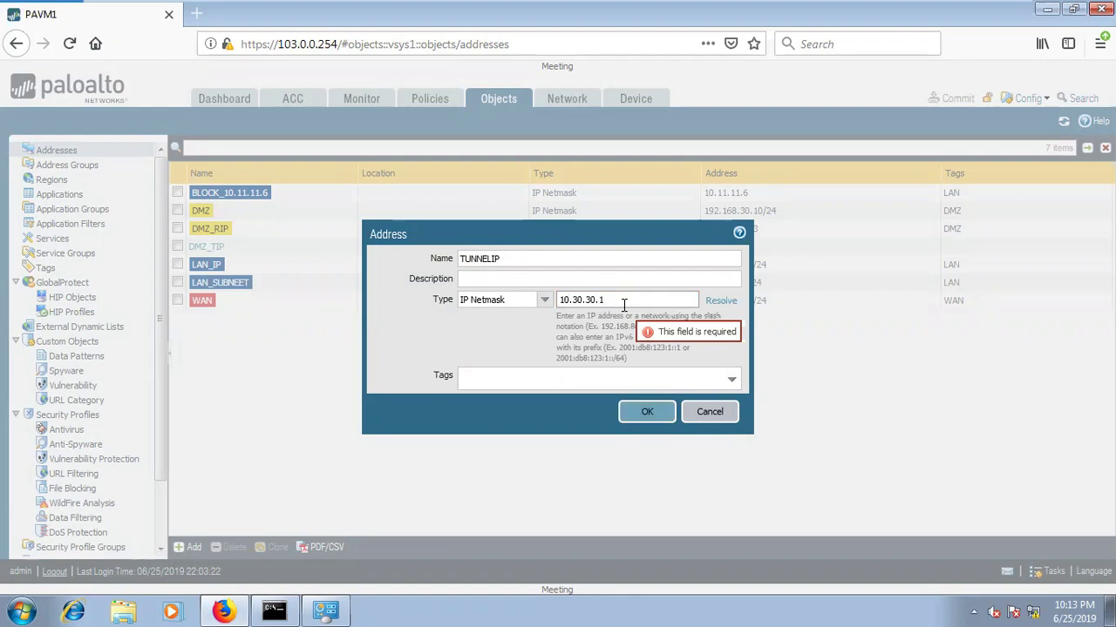
{"action": "type", "text": "/24"}
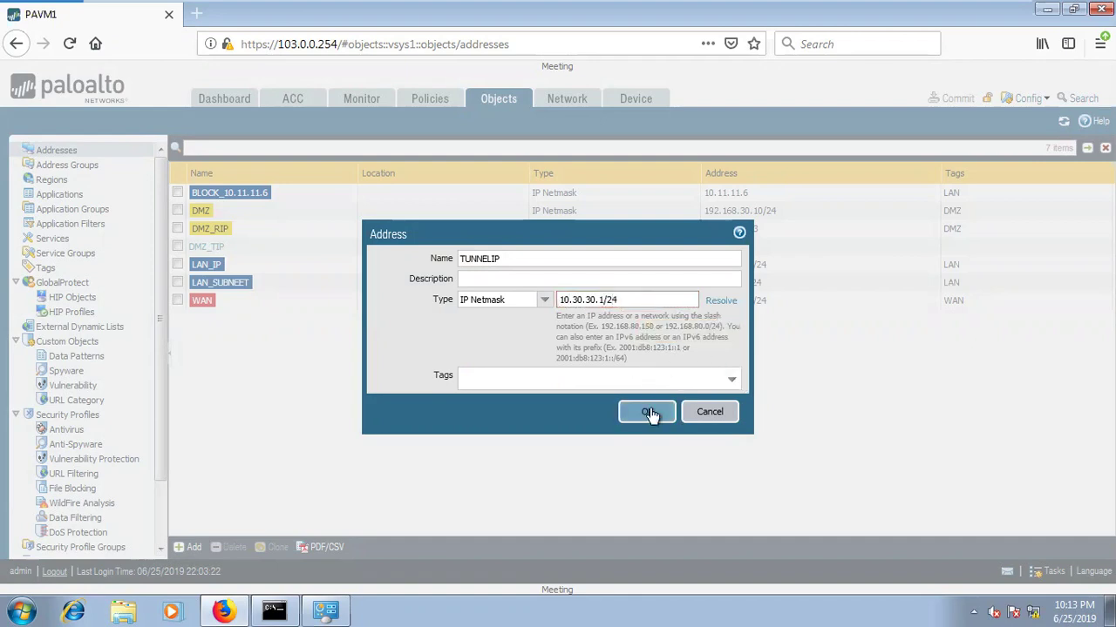
{"action": "left_click", "coordinate": [646, 411]}
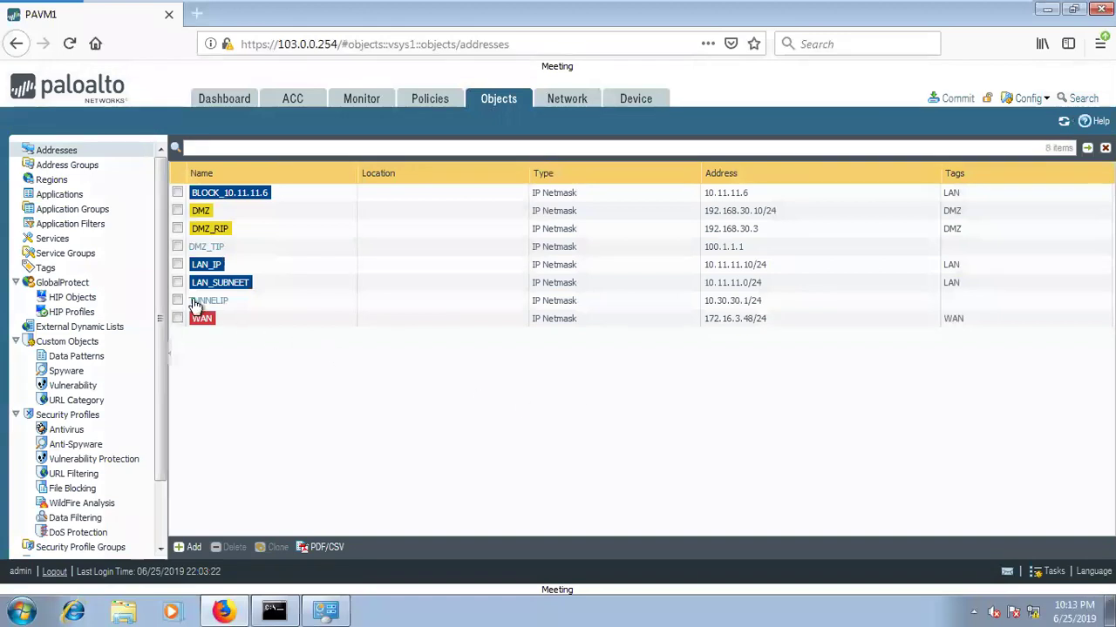
Create a Layer3 security zone named TUNNEL_ZONE.
{"action": "left_click", "coordinate": [562, 101]}
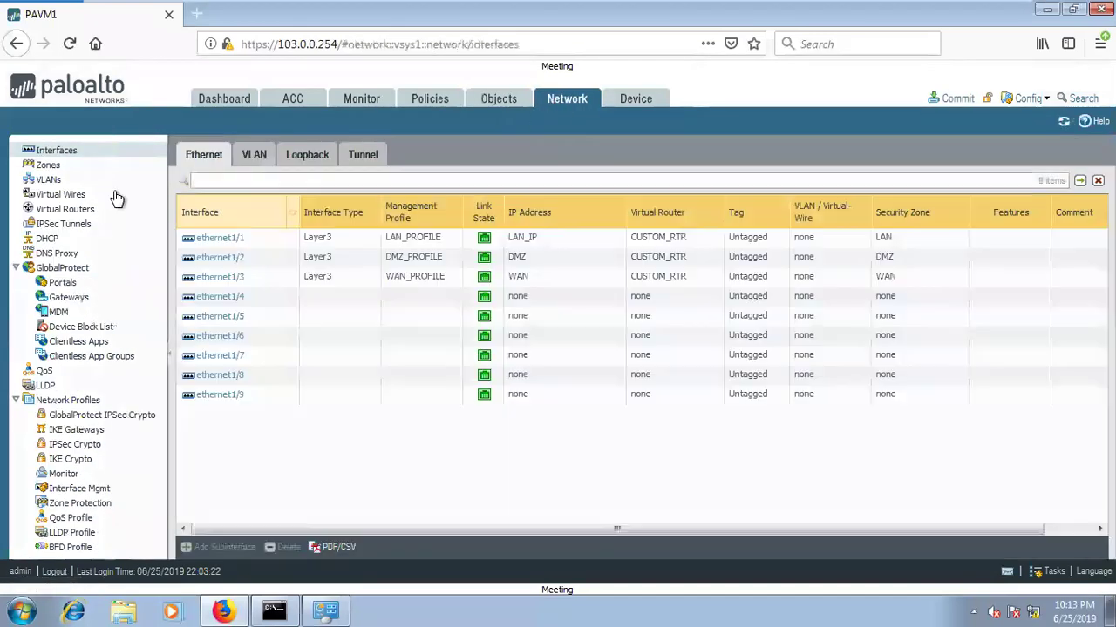
{"action": "left_click", "coordinate": [48, 165]}
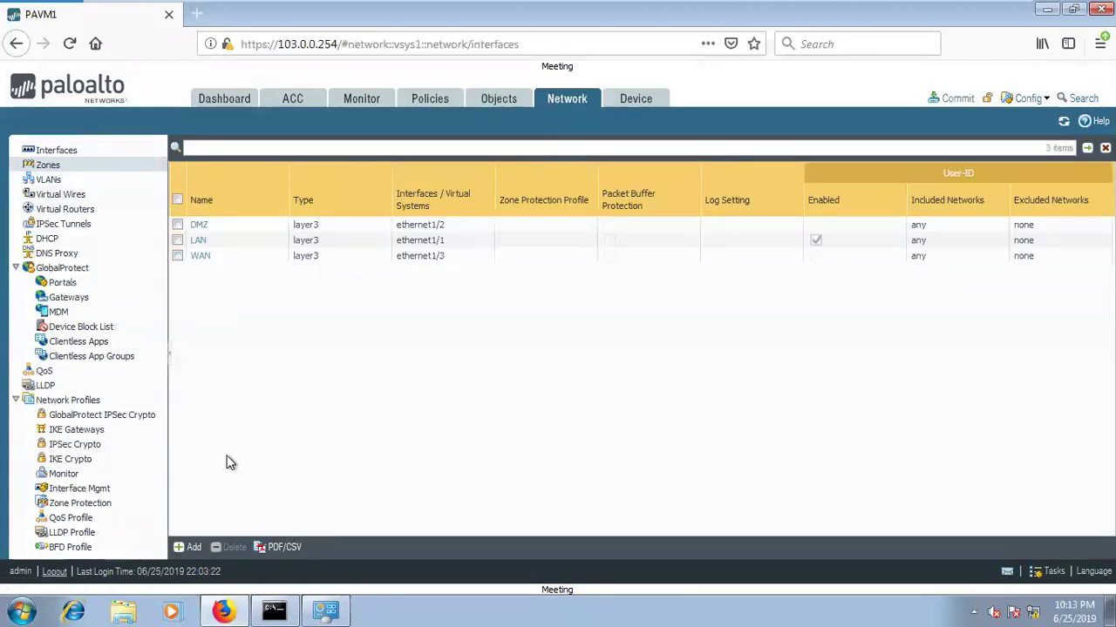
{"action": "left_click", "coordinate": [187, 547]}
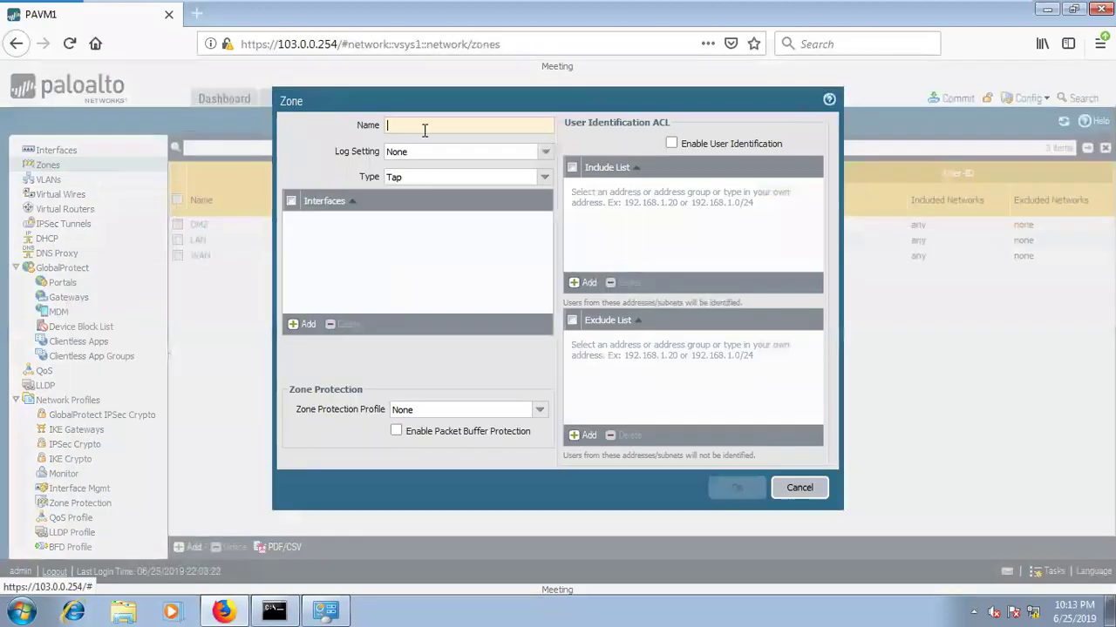
{"action": "type", "text": "TUN"}
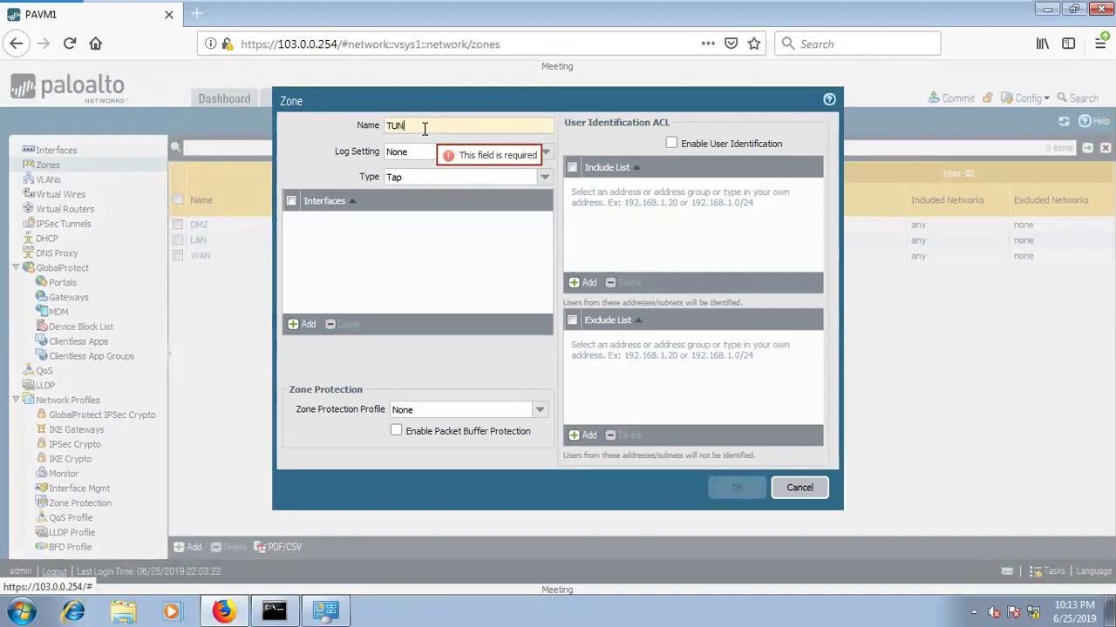
{"action": "type", "text": "NEL_ZONE"}
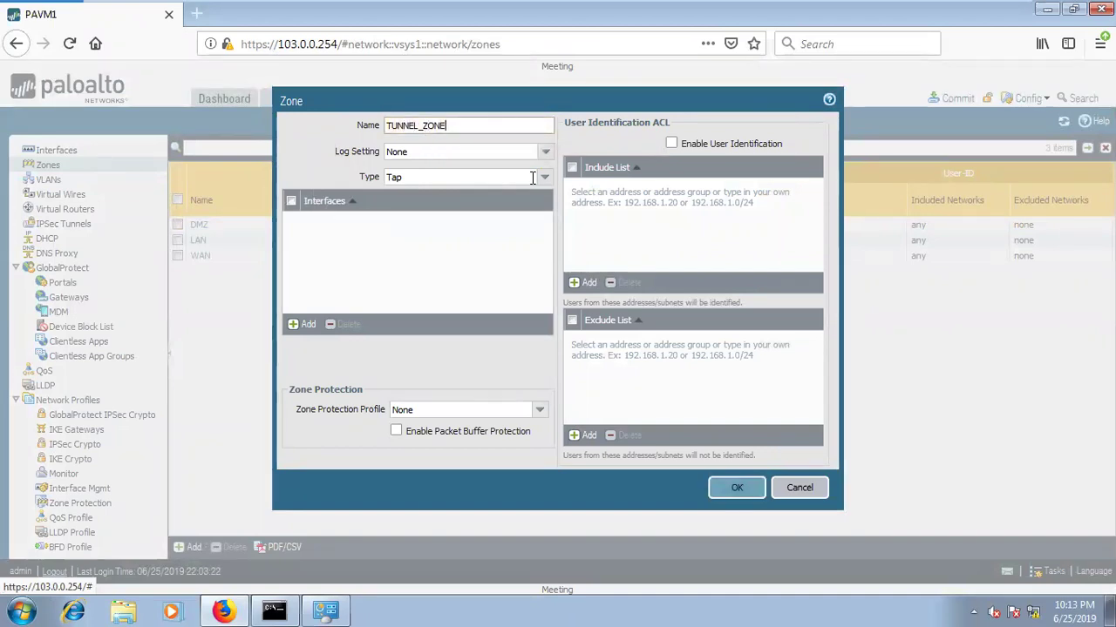
{"action": "left_click", "coordinate": [539, 177]}
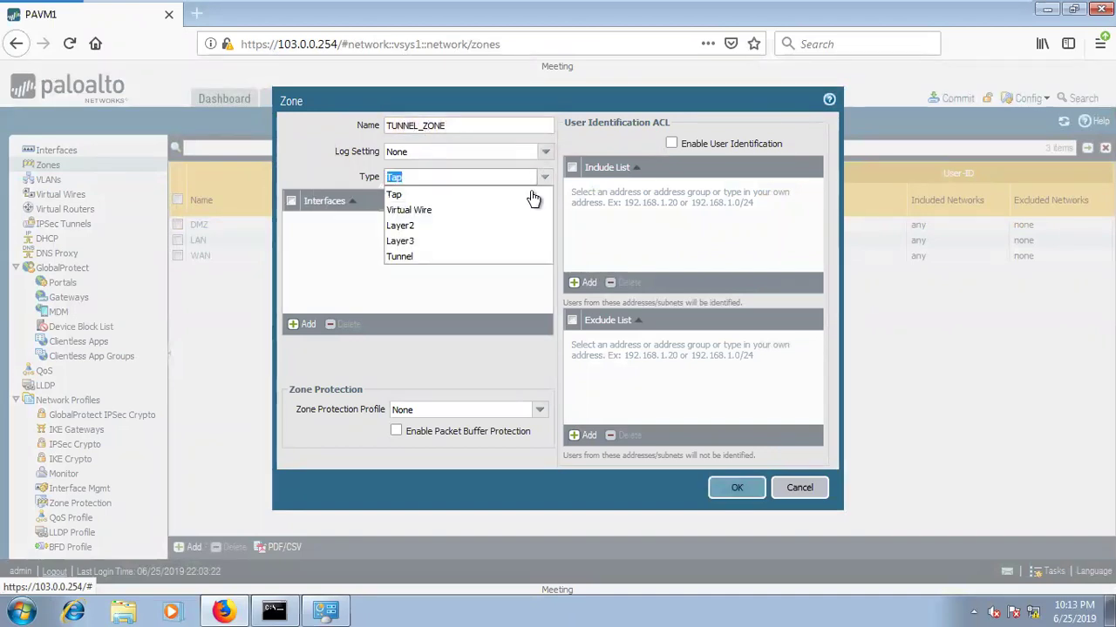
{"action": "left_click", "coordinate": [414, 243]}
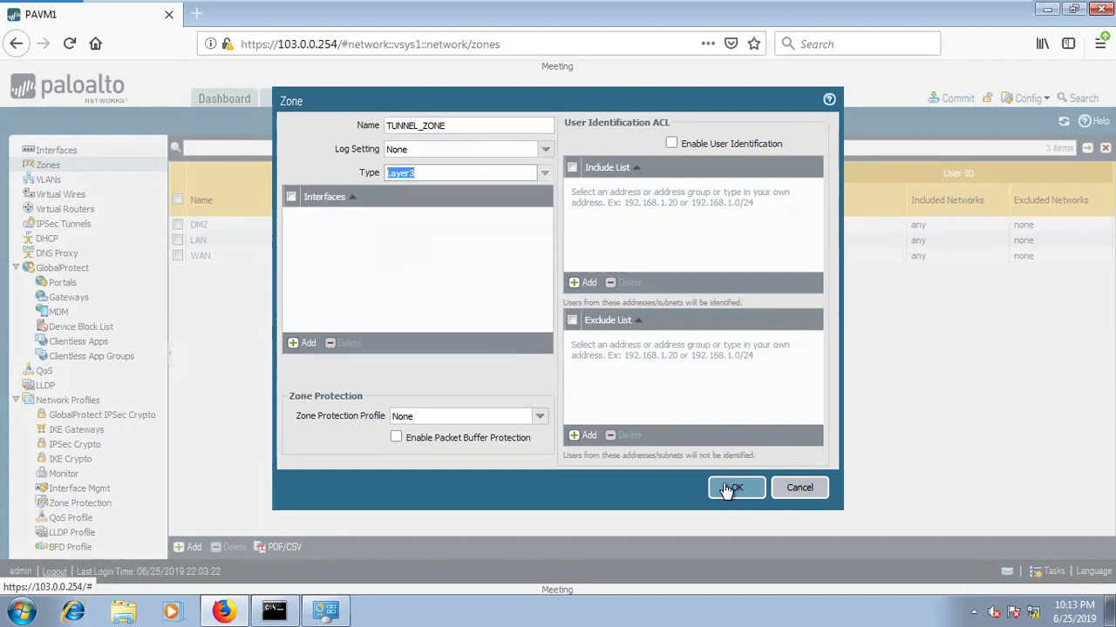
{"action": "left_click", "coordinate": [730, 488]}
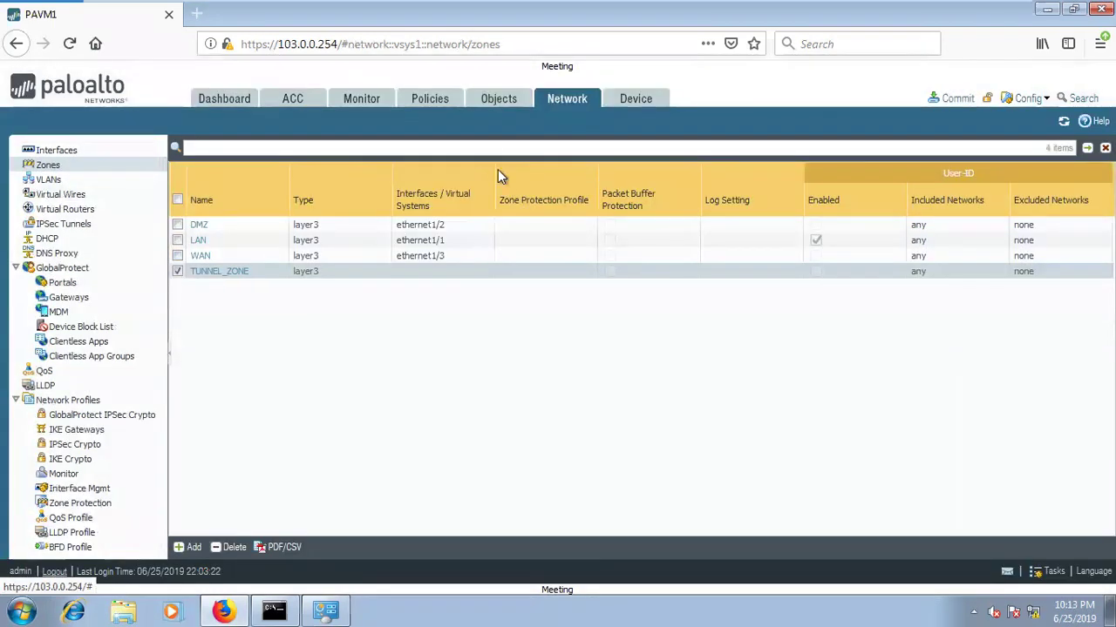
Check the address objects list, then show the firewall's interfaces list.
{"action": "left_click", "coordinate": [484, 100]}
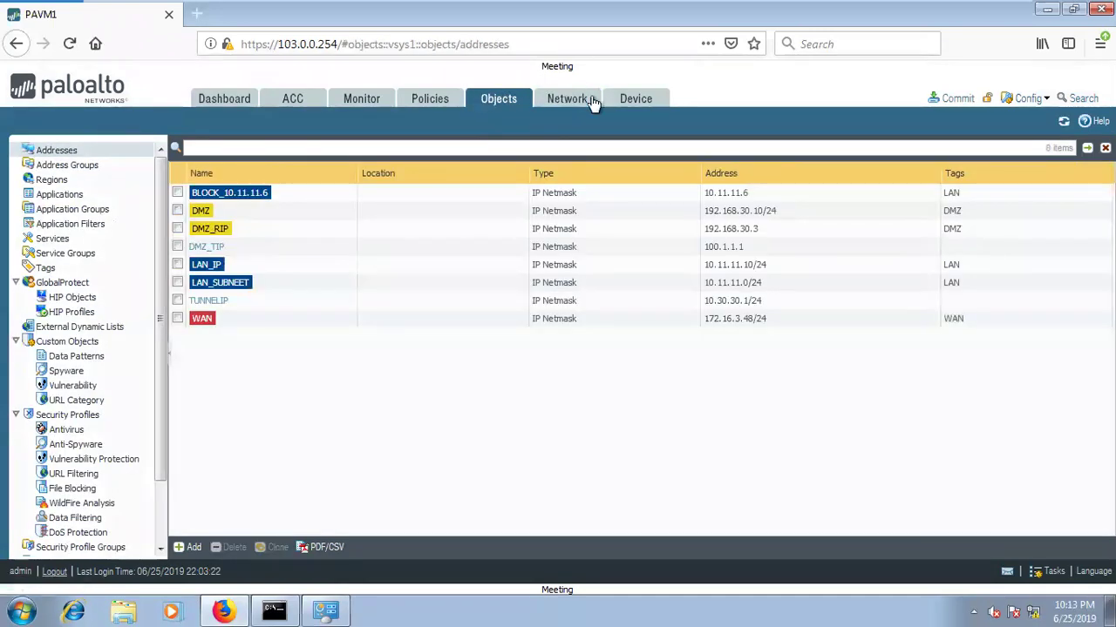
{"action": "left_click", "coordinate": [562, 102]}
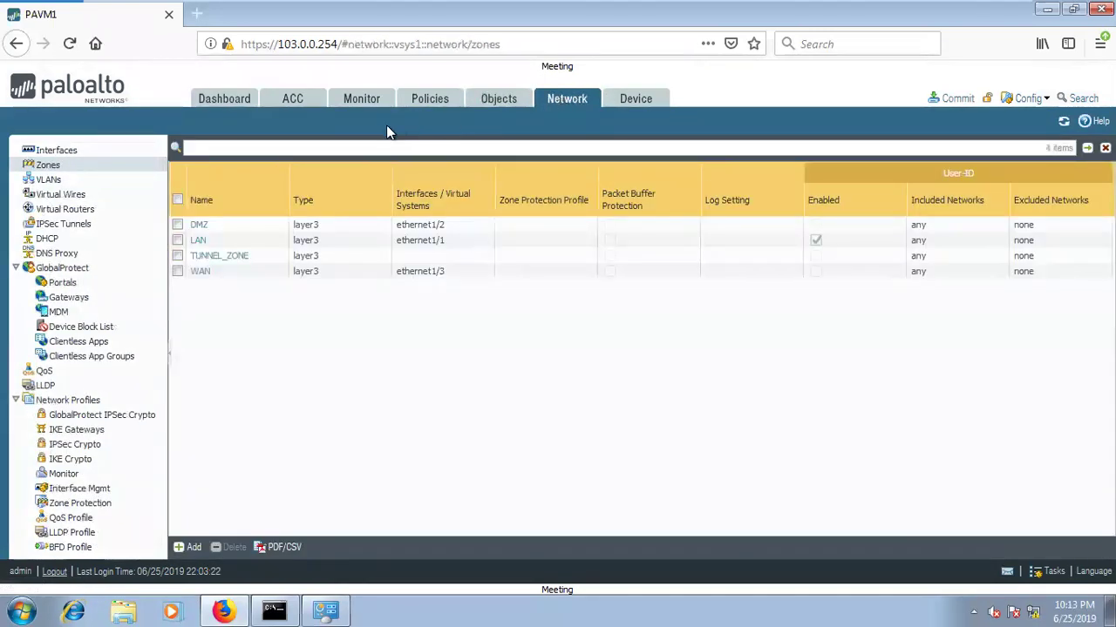
{"action": "left_click", "coordinate": [41, 154]}
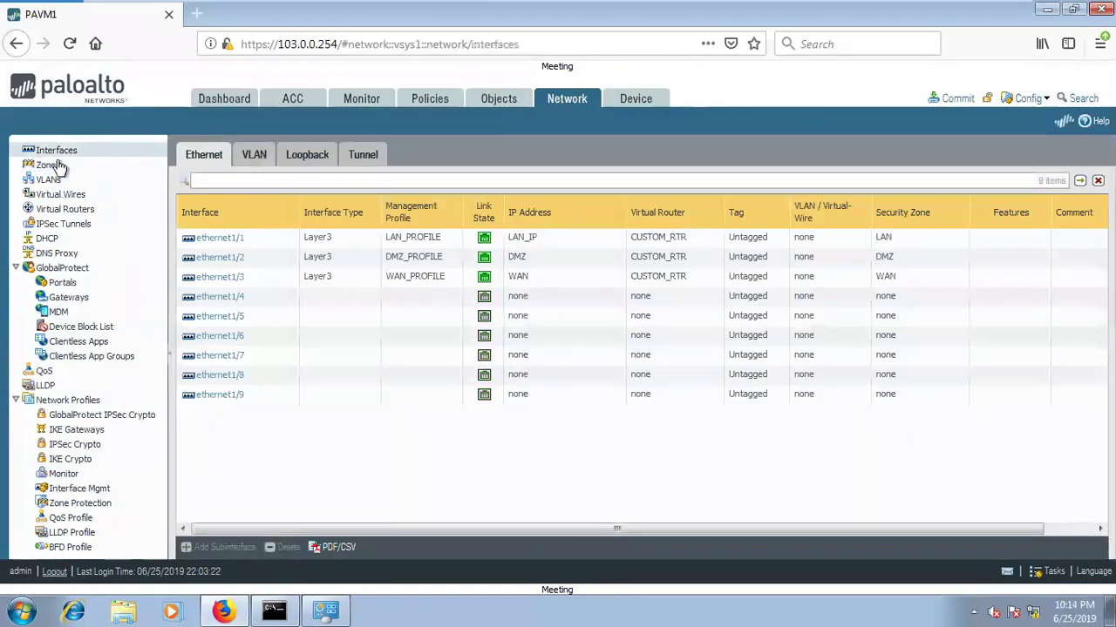
Start tunnel interface tunnel.1 with virtual router CUSTOM_RTR and security zone TUNNEL_ZONE.
{"action": "left_click", "coordinate": [364, 157]}
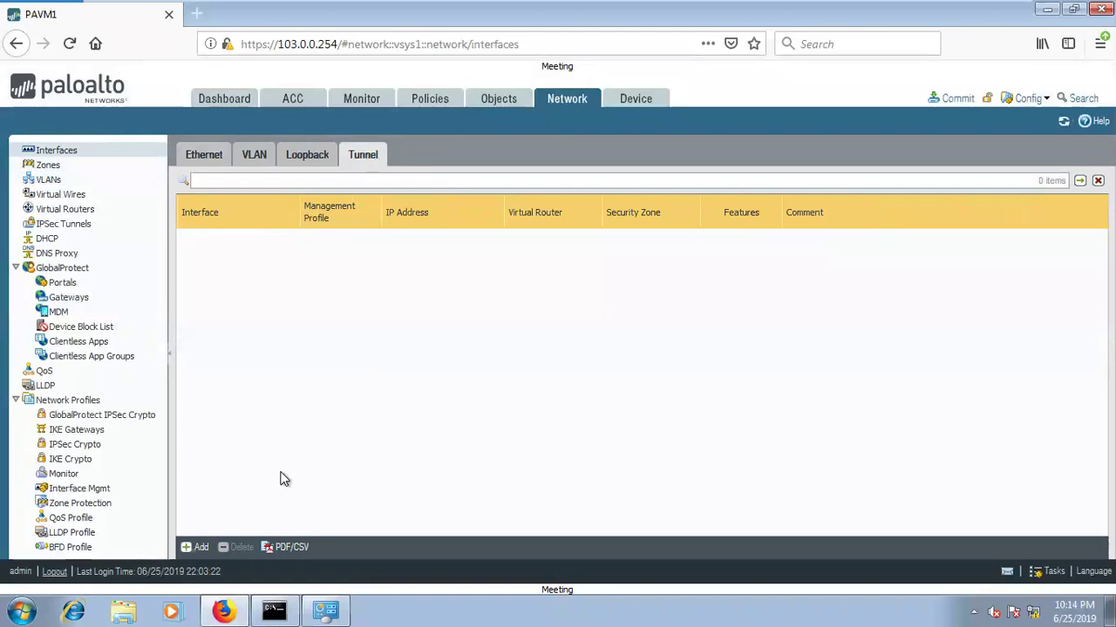
{"action": "left_click", "coordinate": [195, 549]}
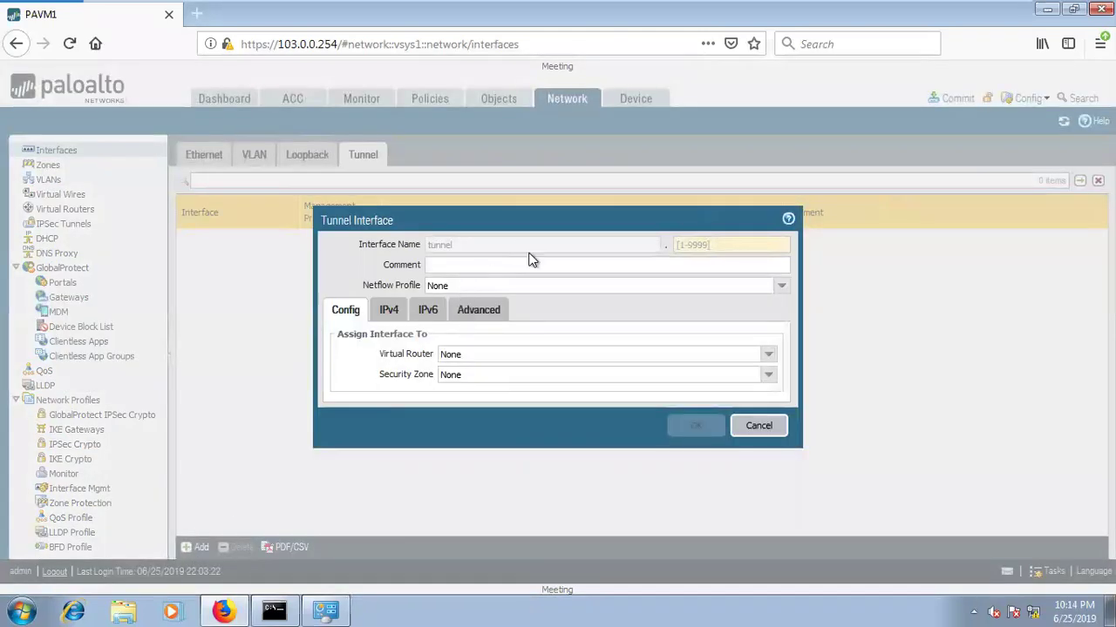
{"action": "left_click", "coordinate": [684, 244]}
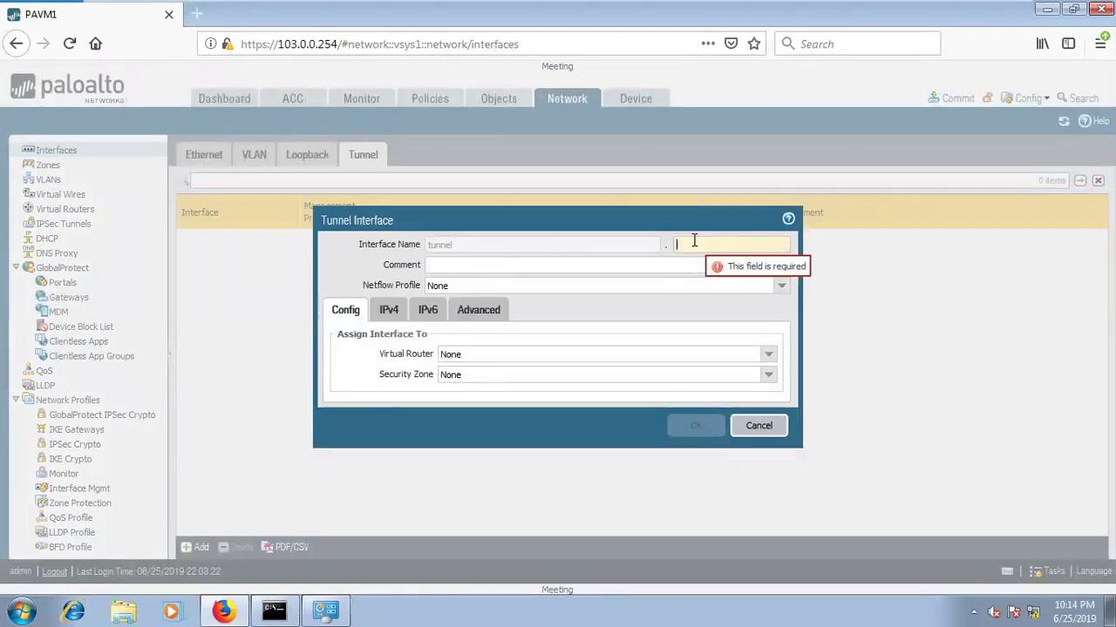
{"action": "type", "text": "1"}
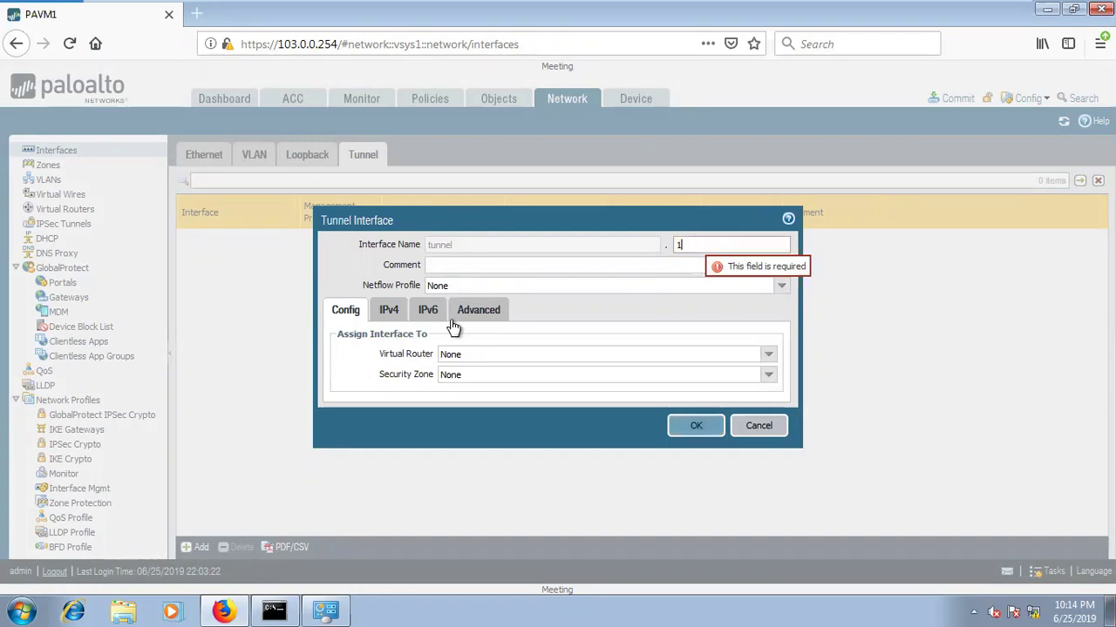
{"action": "left_click", "coordinate": [769, 354]}
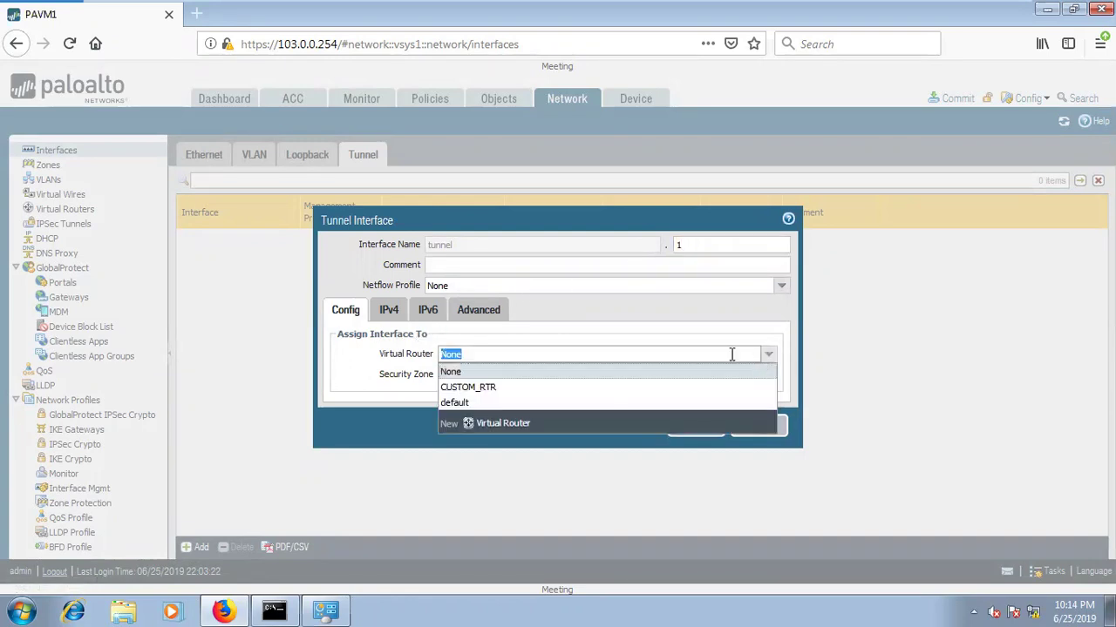
{"action": "left_click", "coordinate": [482, 388]}
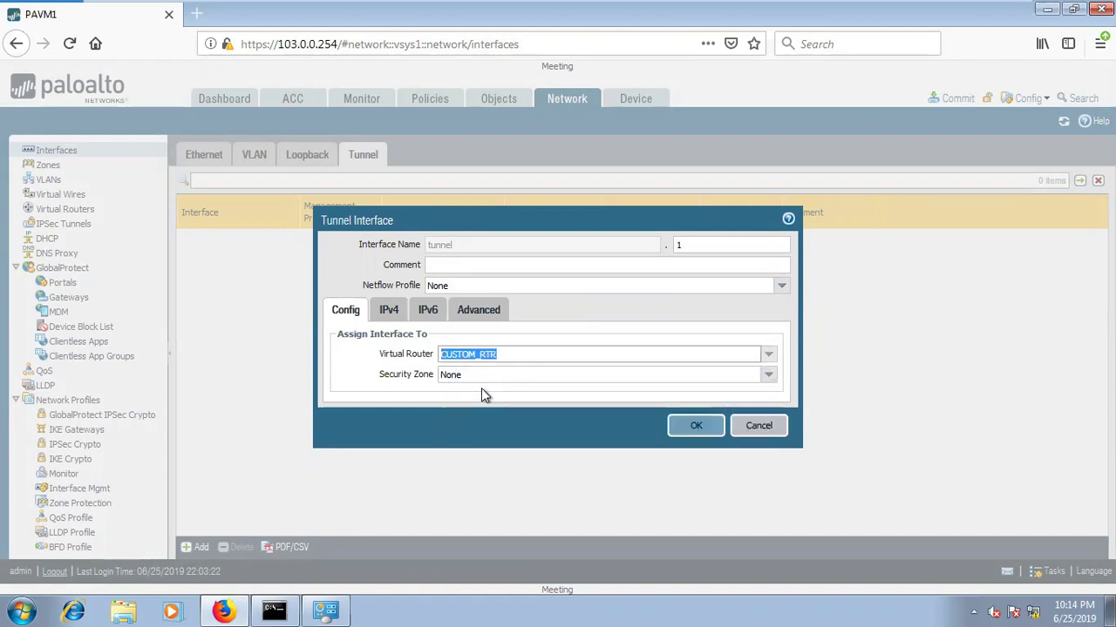
{"action": "left_click", "coordinate": [768, 377]}
{"action": "left_click", "coordinate": [515, 439]}
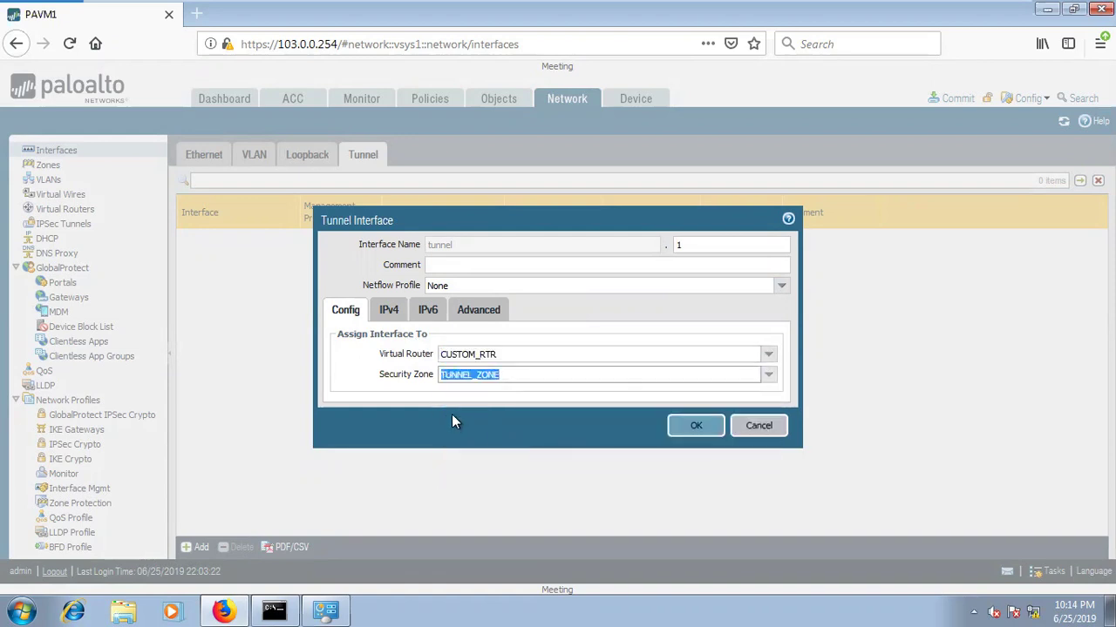
Give tunnel.1 the IPv4 address TUNNELIP, then view its advanced management profile choices.
{"action": "left_click", "coordinate": [389, 309]}
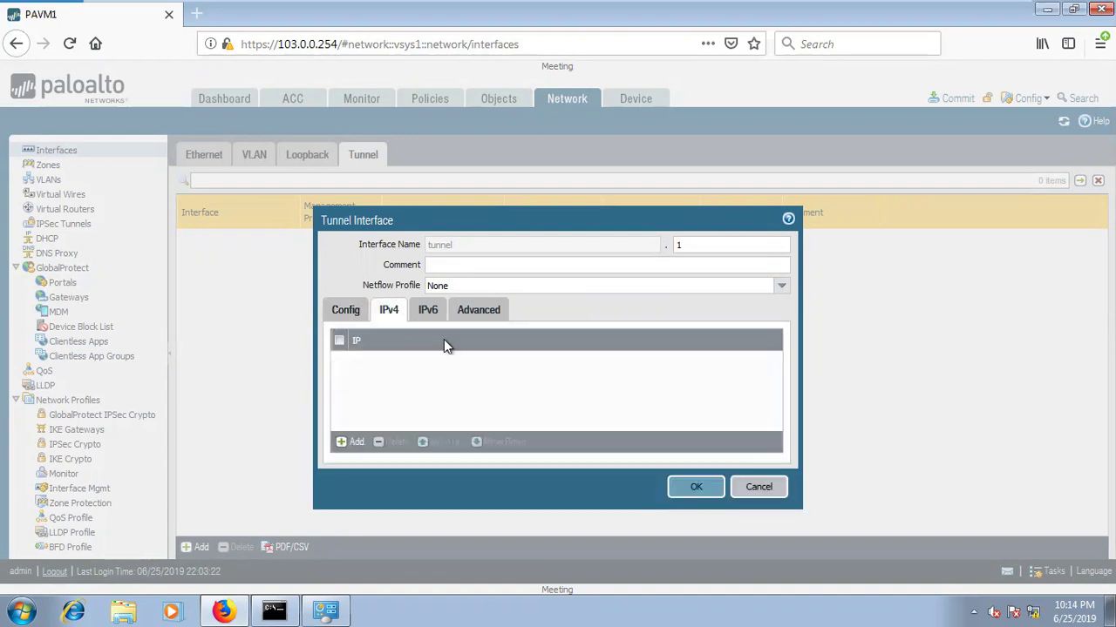
{"action": "left_click", "coordinate": [348, 442]}
{"action": "left_click", "coordinate": [403, 470]}
{"action": "left_click", "coordinate": [403, 419]}
{"action": "left_click", "coordinate": [491, 315]}
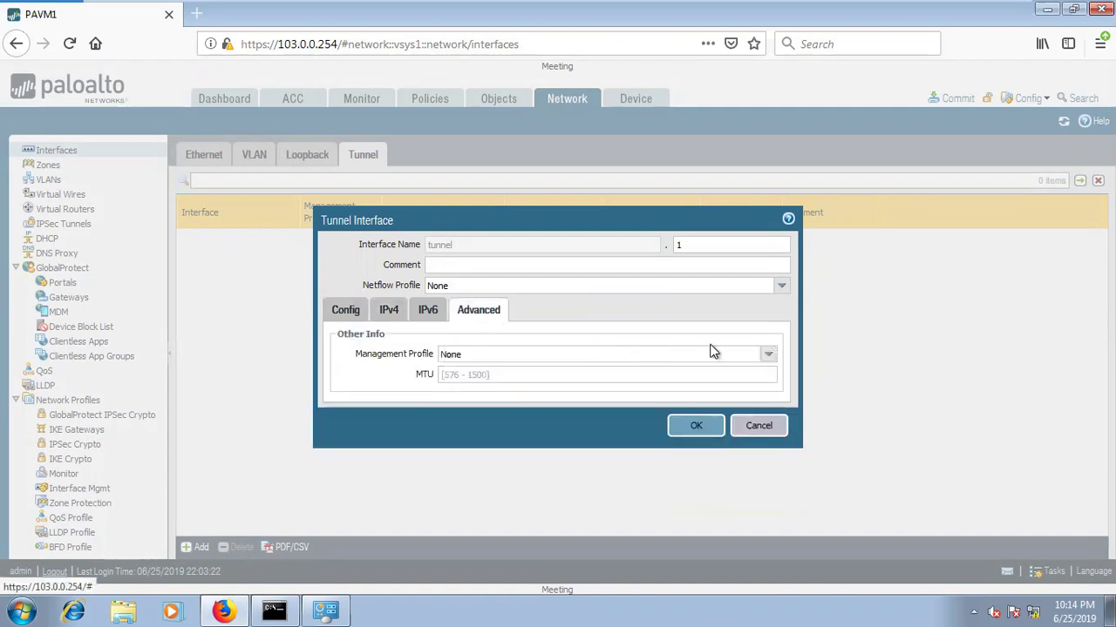
{"action": "left_click", "coordinate": [767, 357]}
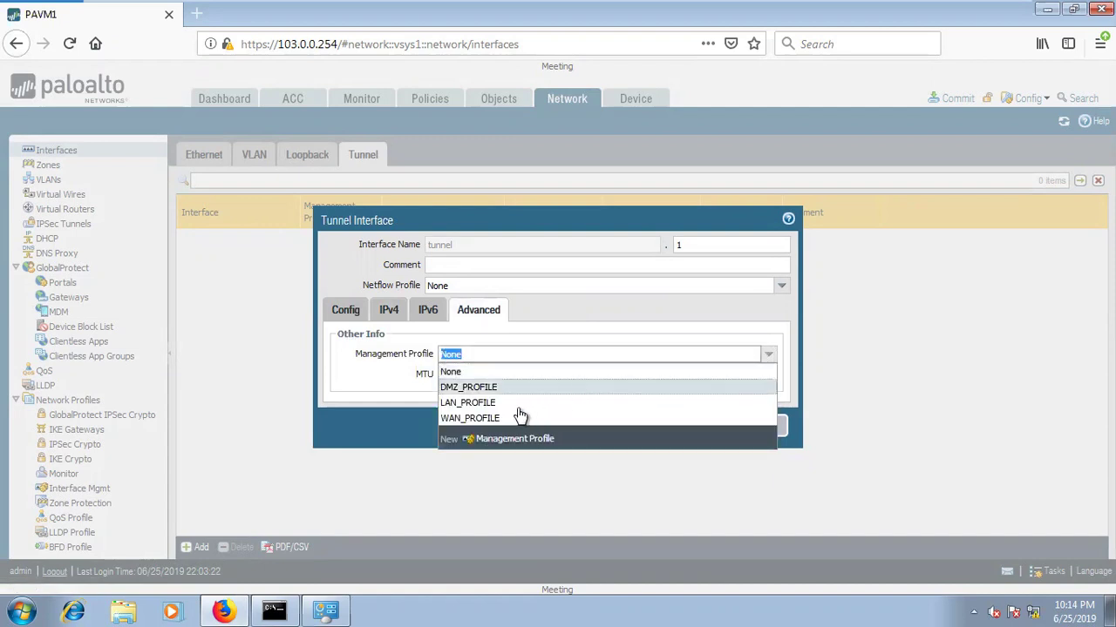
Create a TUNNEL management profile with Ping allowed and save tunnel.1 using it.
{"action": "left_click", "coordinate": [493, 443]}
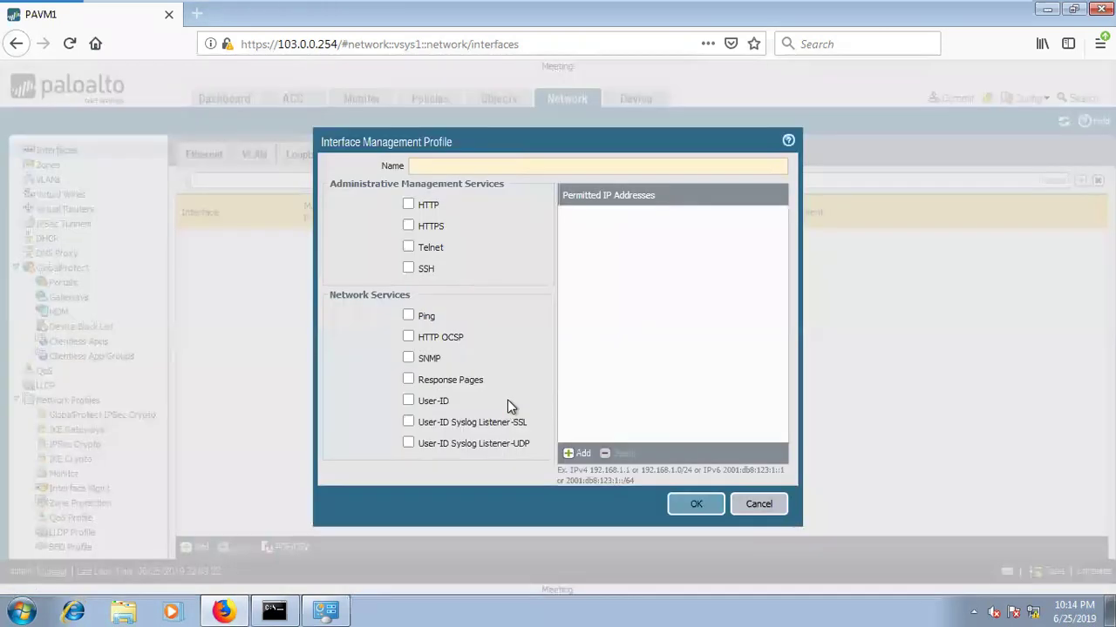
{"action": "type", "text": "T"}
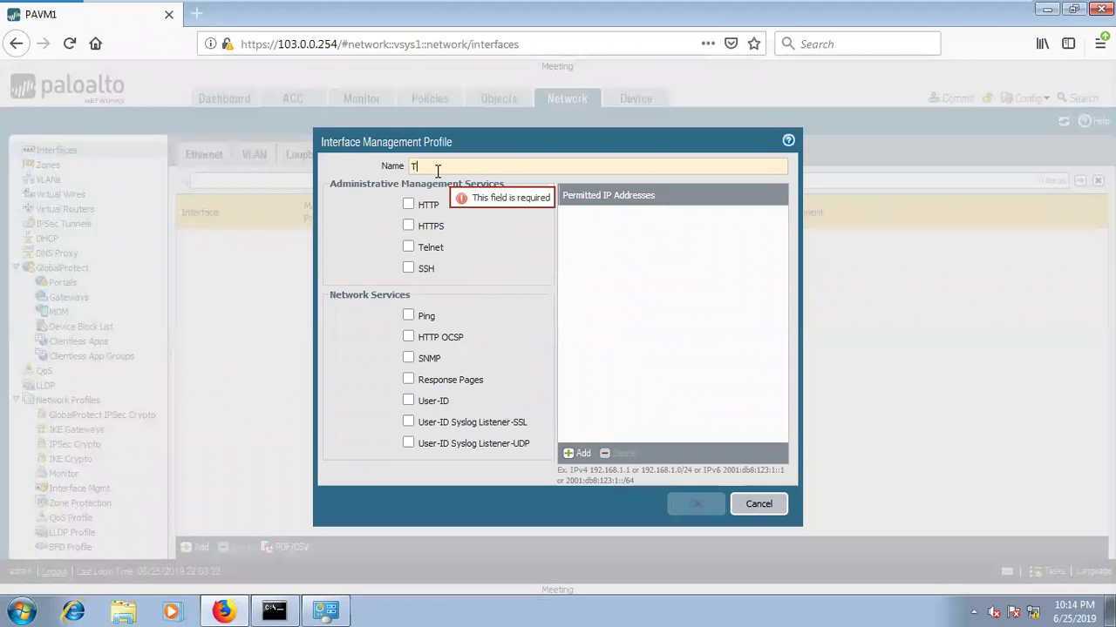
{"action": "type", "text": "UNNEL"}
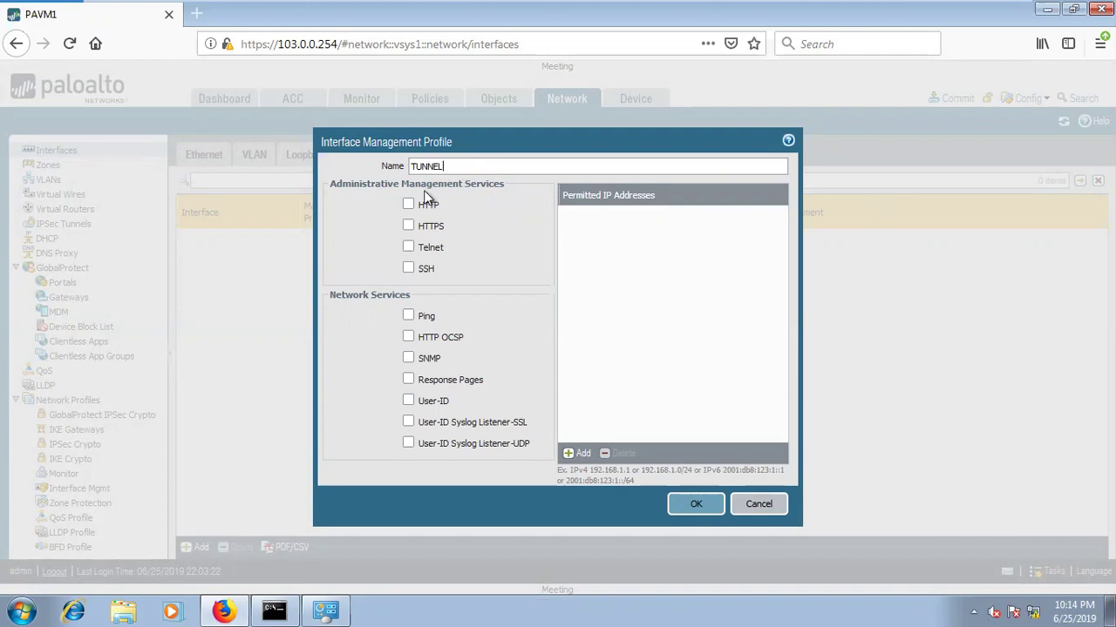
{"action": "left_click", "coordinate": [408, 316]}
{"action": "left_click", "coordinate": [697, 505]}
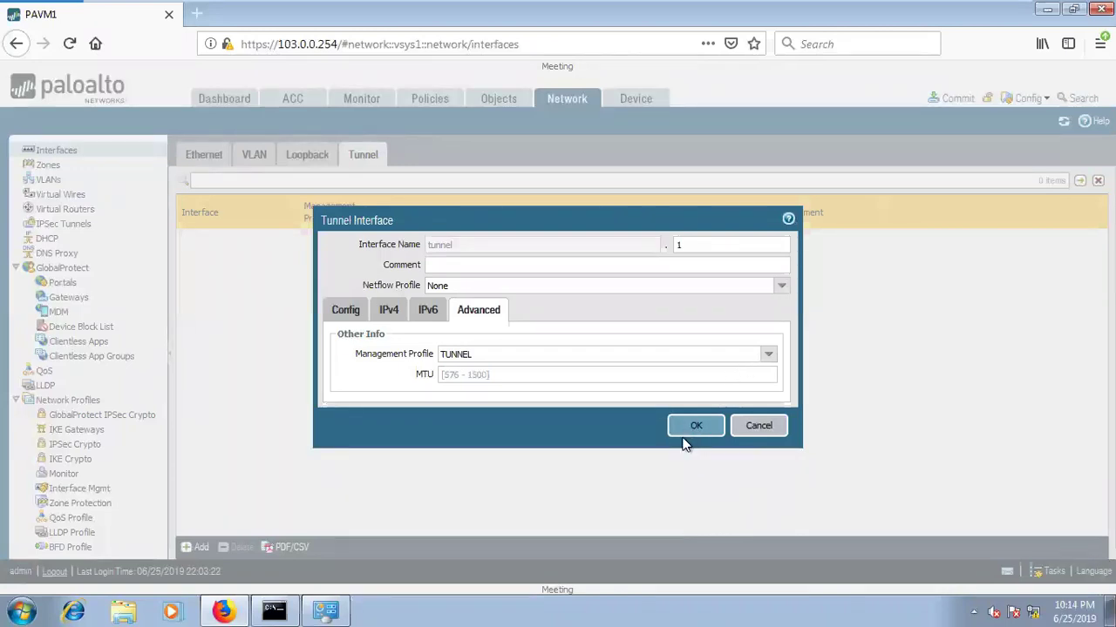
{"action": "left_click", "coordinate": [688, 427]}
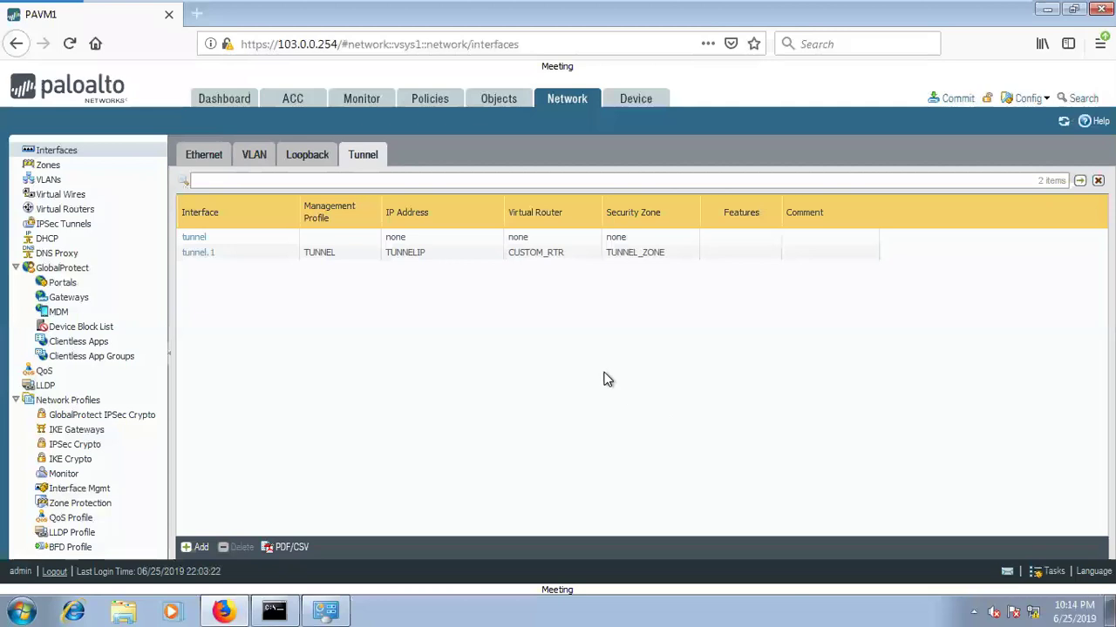
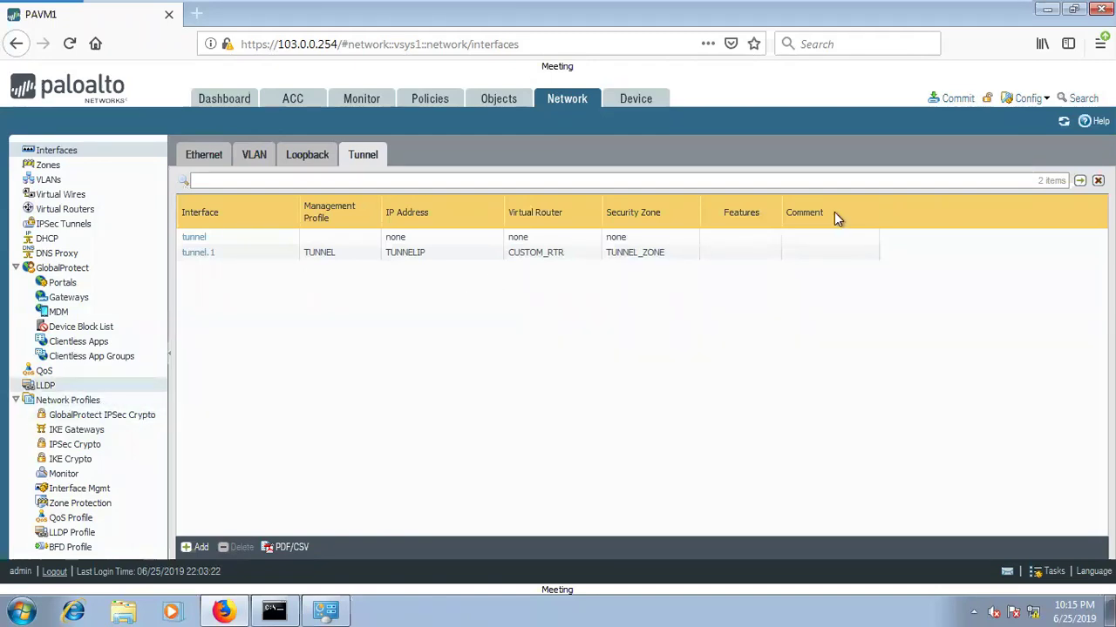
Briefly annotate the Network Profiles section on screen, erase it, and return to the full-screen VM.
{"action": "key", "text": "ctrl+alt+Return"}
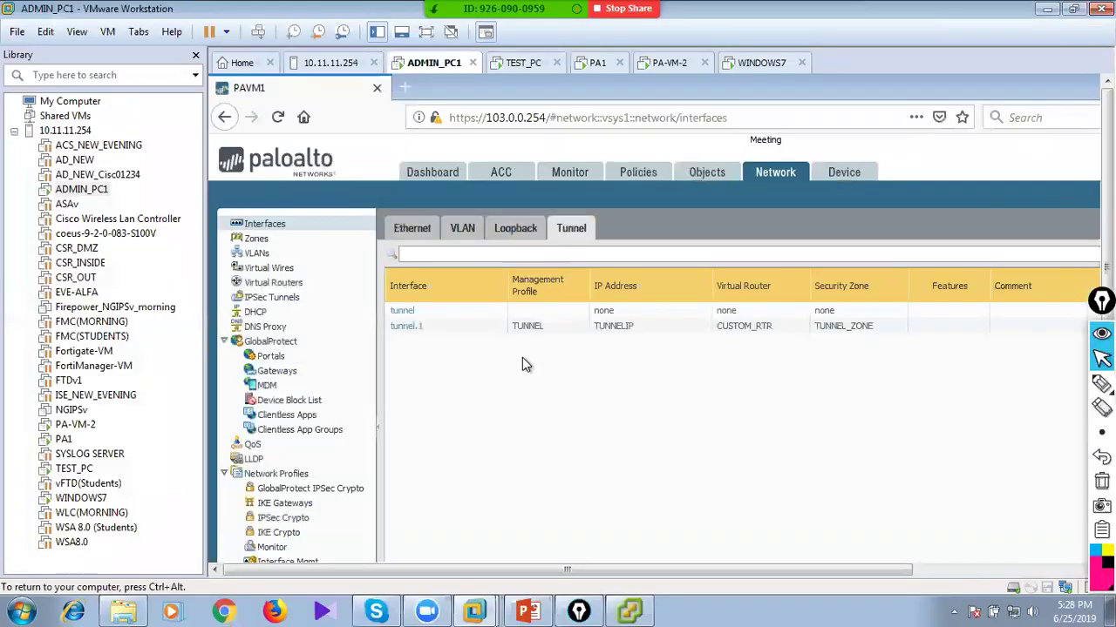
{"action": "left_click", "coordinate": [1051, 383]}
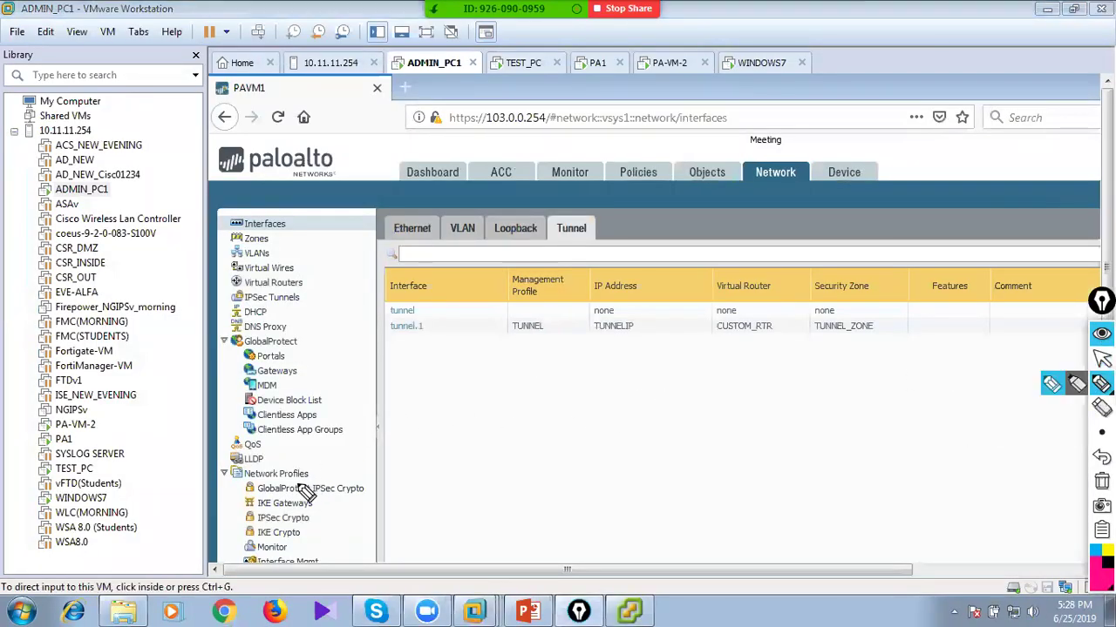
{"action": "mouse_move", "coordinate": [231, 489]}
{"action": "left_mouse_down"}
{"action": "mouse_move", "coordinate": [305, 455]}
{"action": "mouse_move", "coordinate": [224, 492]}
{"action": "left_mouse_up"}
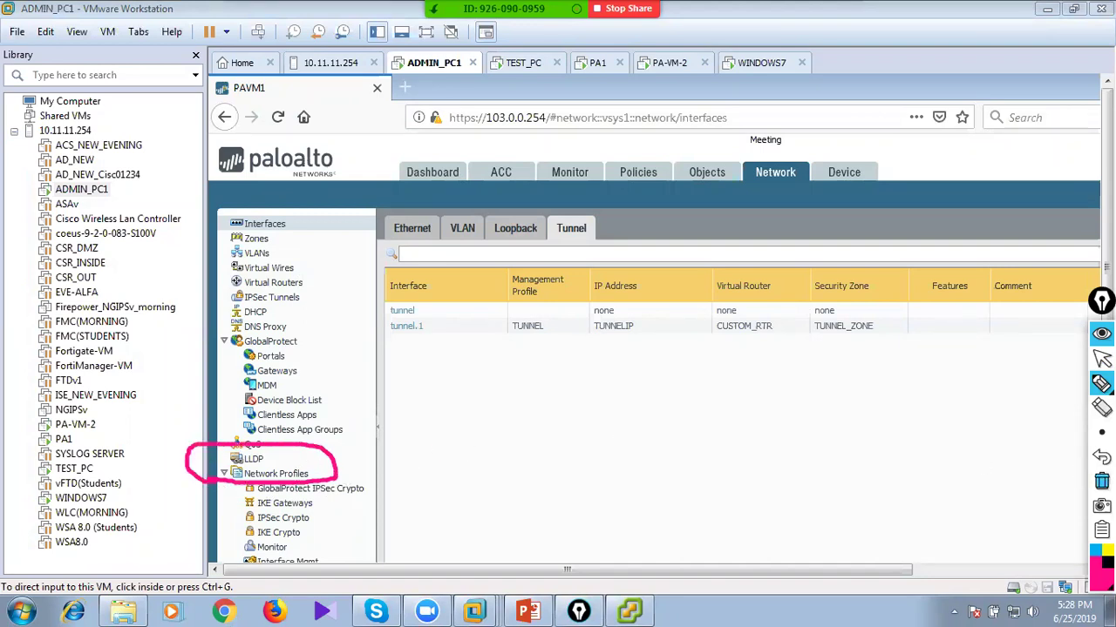
{"action": "left_click", "coordinate": [1101, 481]}
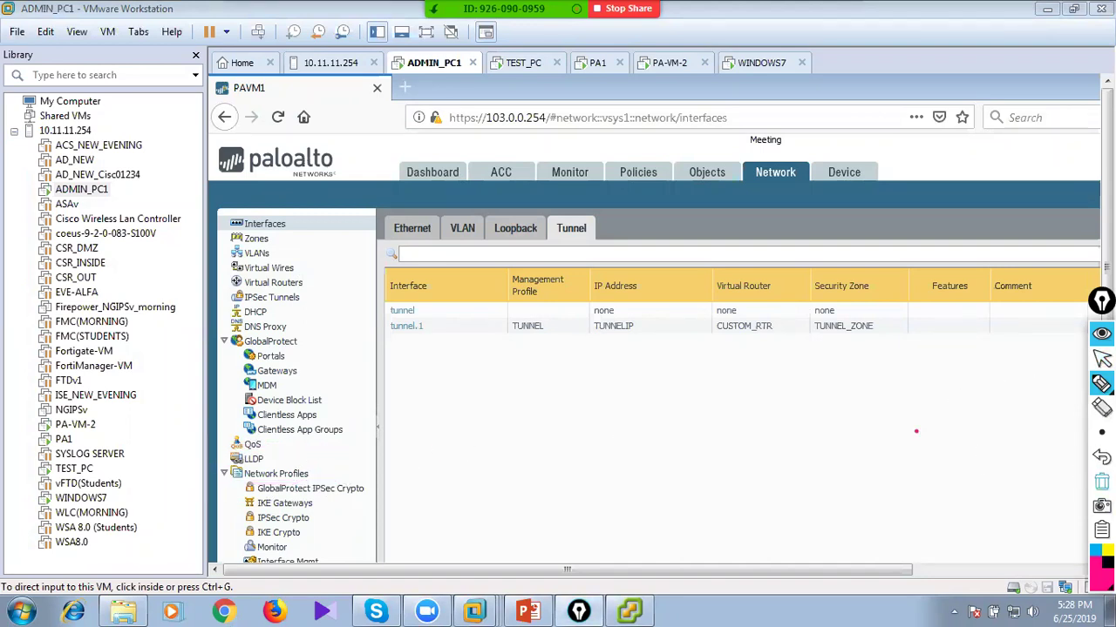
{"action": "left_click", "coordinate": [1101, 357]}
{"action": "left_click", "coordinate": [622, 406]}
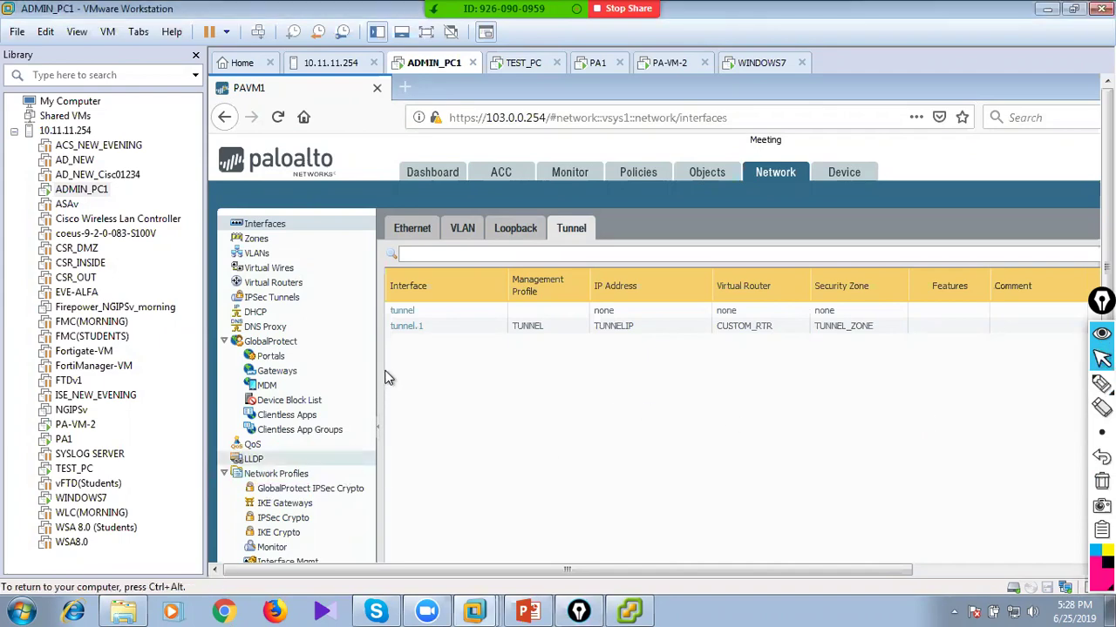
{"action": "key", "text": "ctrl+alt+Return"}
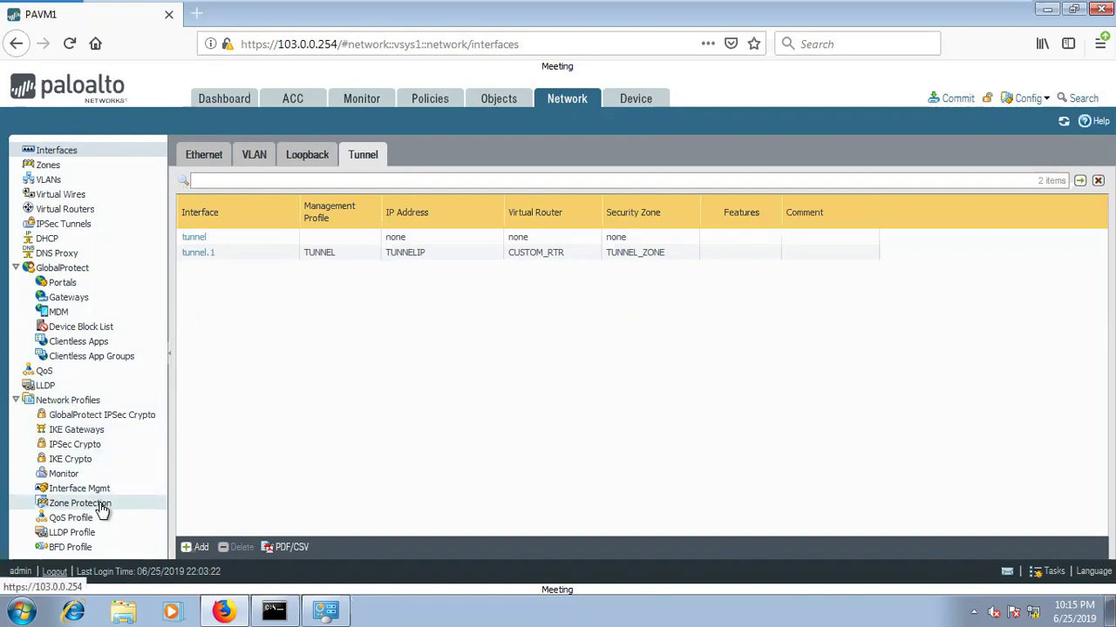
Start IKE Crypto profile PHASE-1 with DH group5 and md5 and sha256 hashes.
{"action": "left_click", "coordinate": [63, 462]}
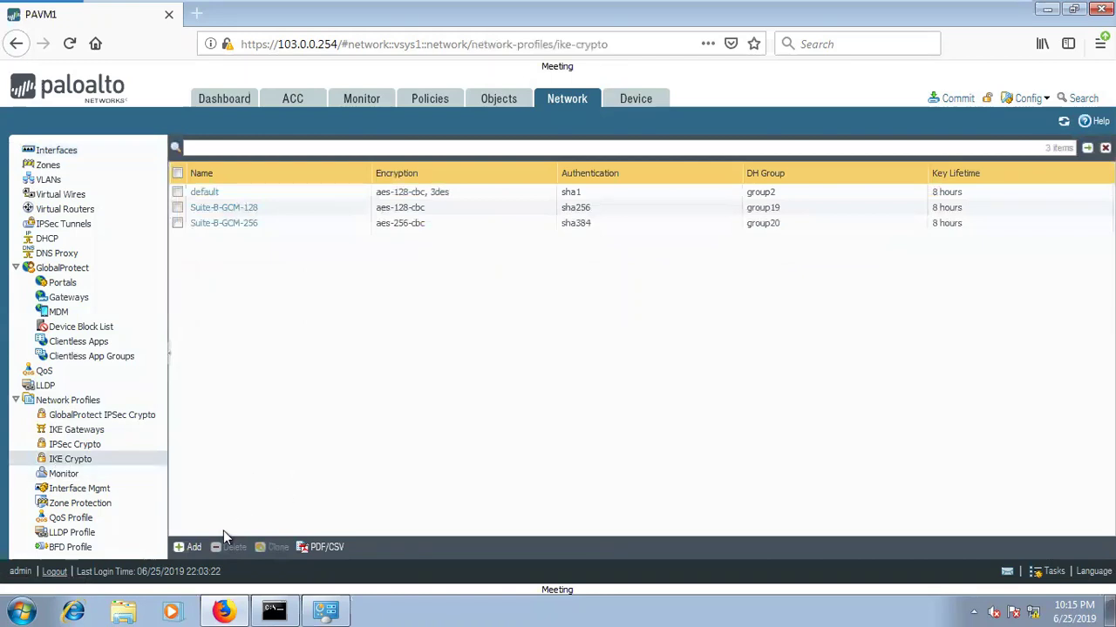
{"action": "left_click", "coordinate": [185, 548]}
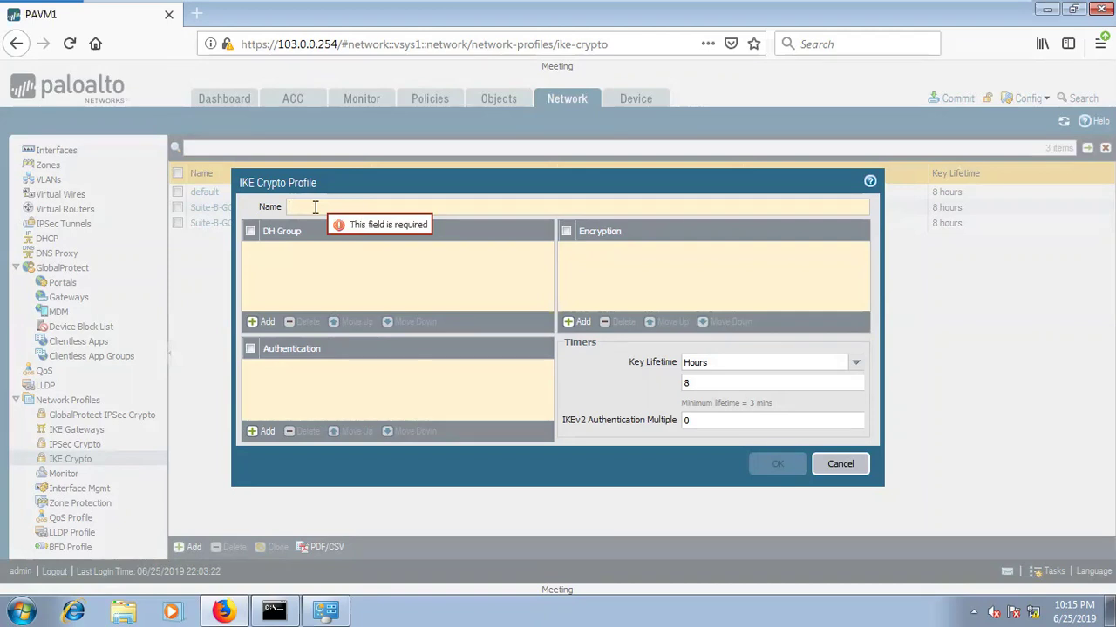
{"action": "type", "text": "PHASE1"}
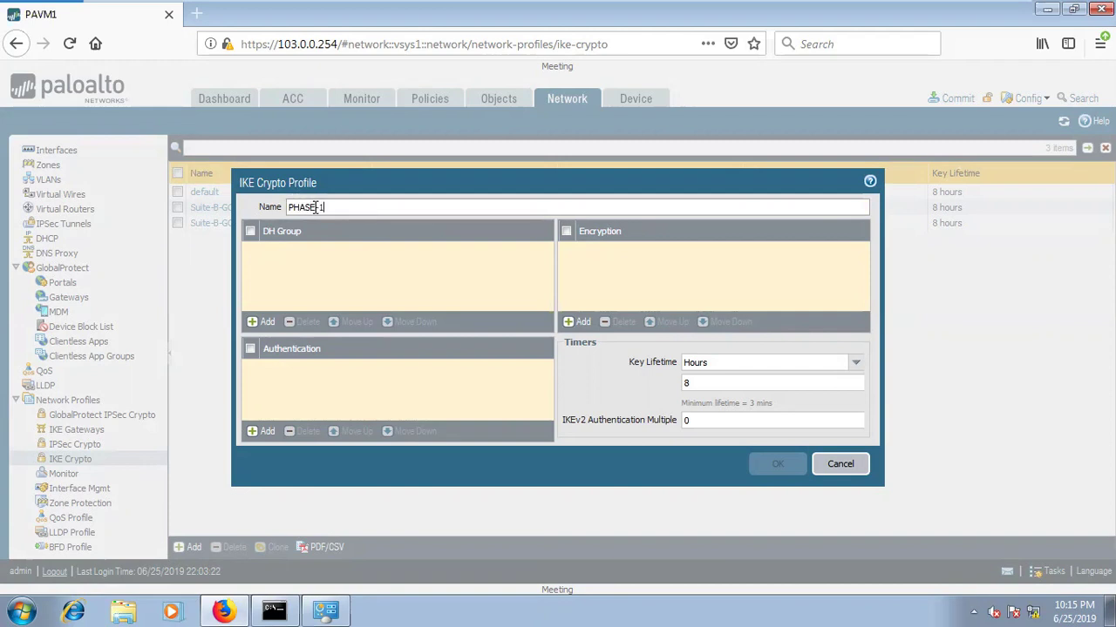
{"action": "left_click", "coordinate": [263, 322]}
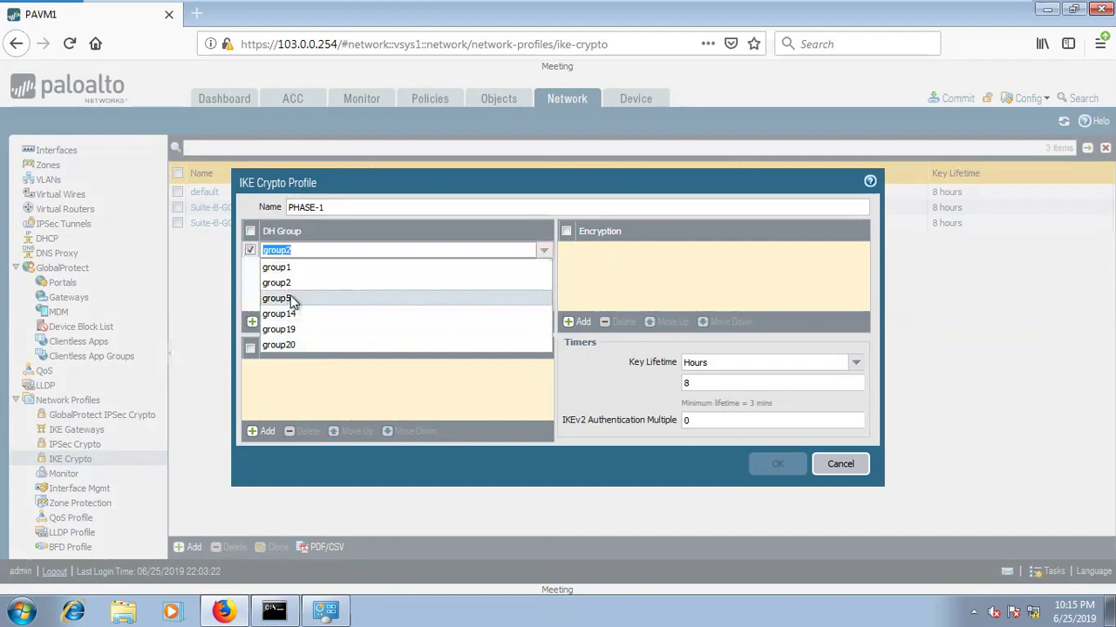
{"action": "left_click", "coordinate": [291, 299]}
{"action": "left_click", "coordinate": [263, 433]}
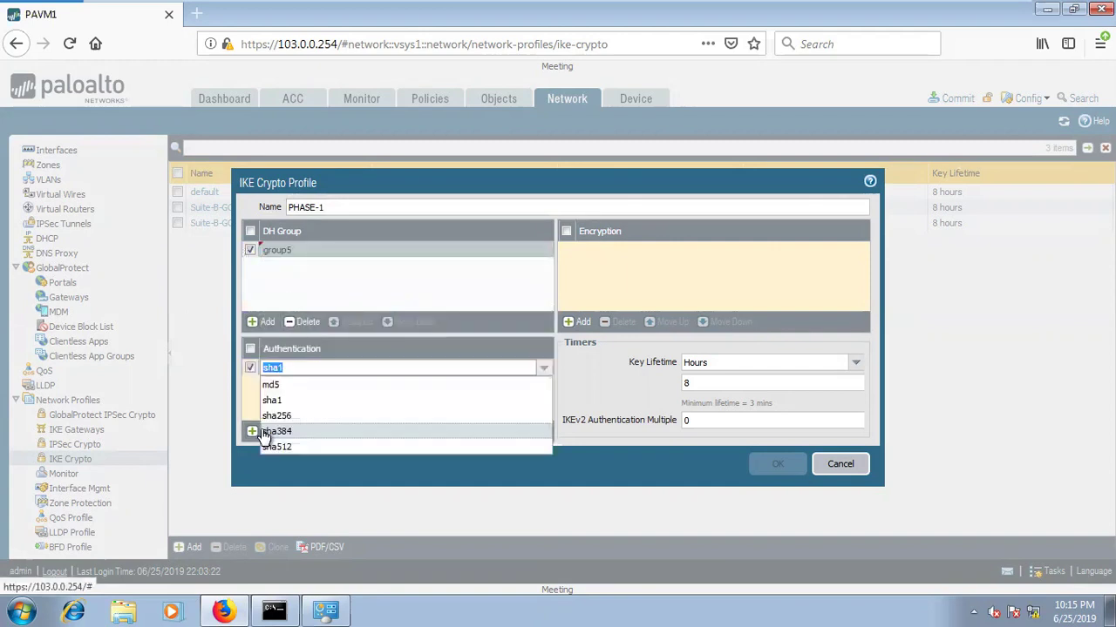
{"action": "left_click", "coordinate": [299, 387]}
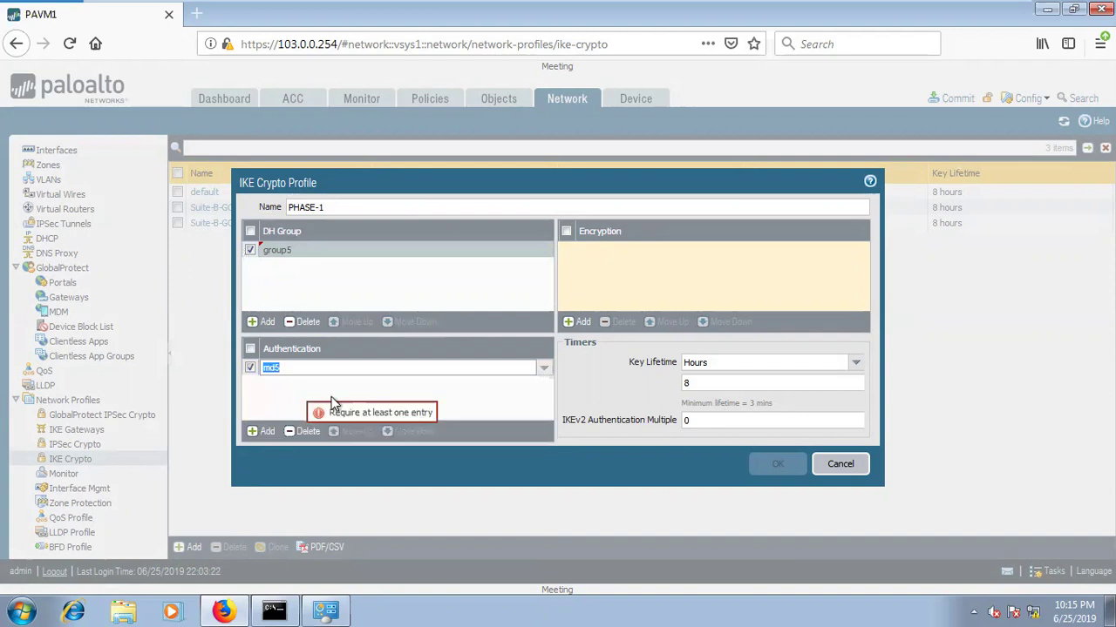
{"action": "left_click", "coordinate": [275, 396]}
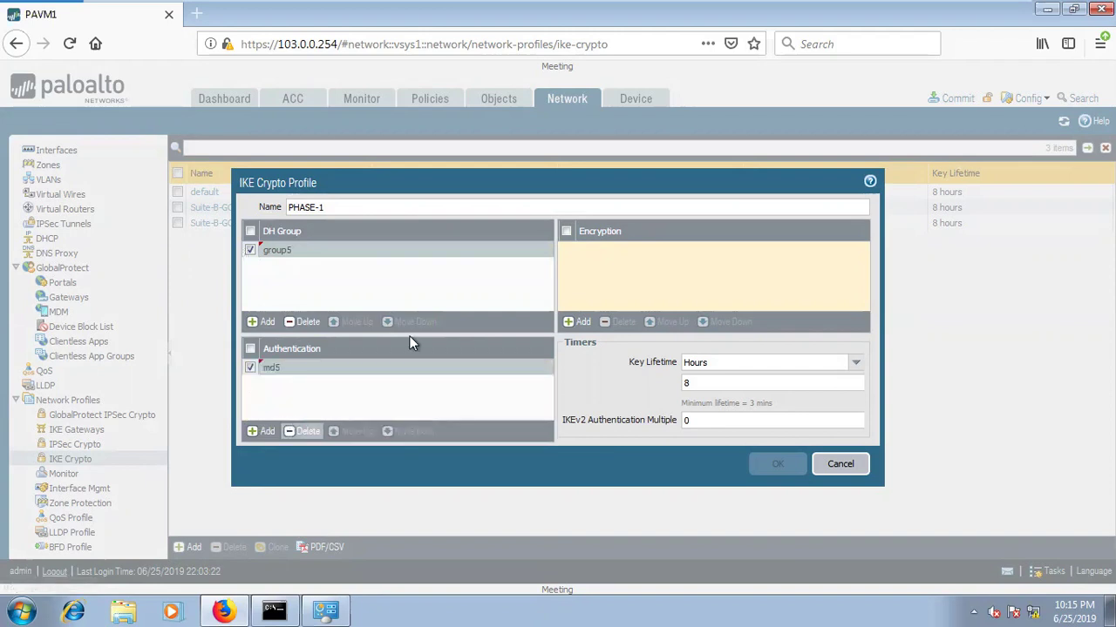
{"action": "left_click", "coordinate": [263, 431]}
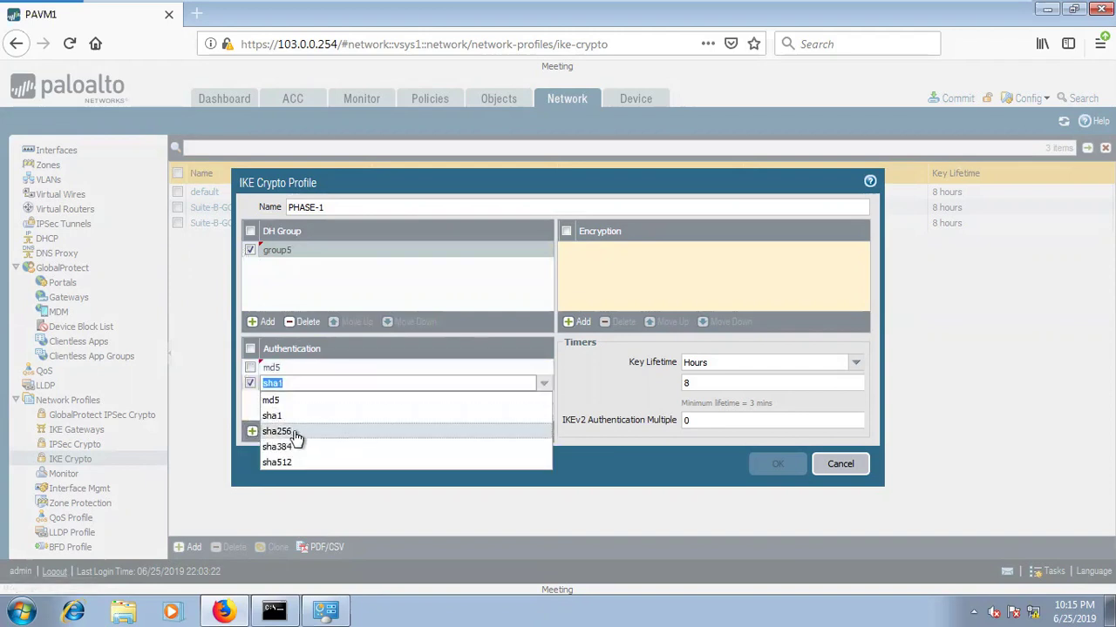
{"action": "left_click", "coordinate": [275, 427]}
{"action": "left_click", "coordinate": [274, 406]}
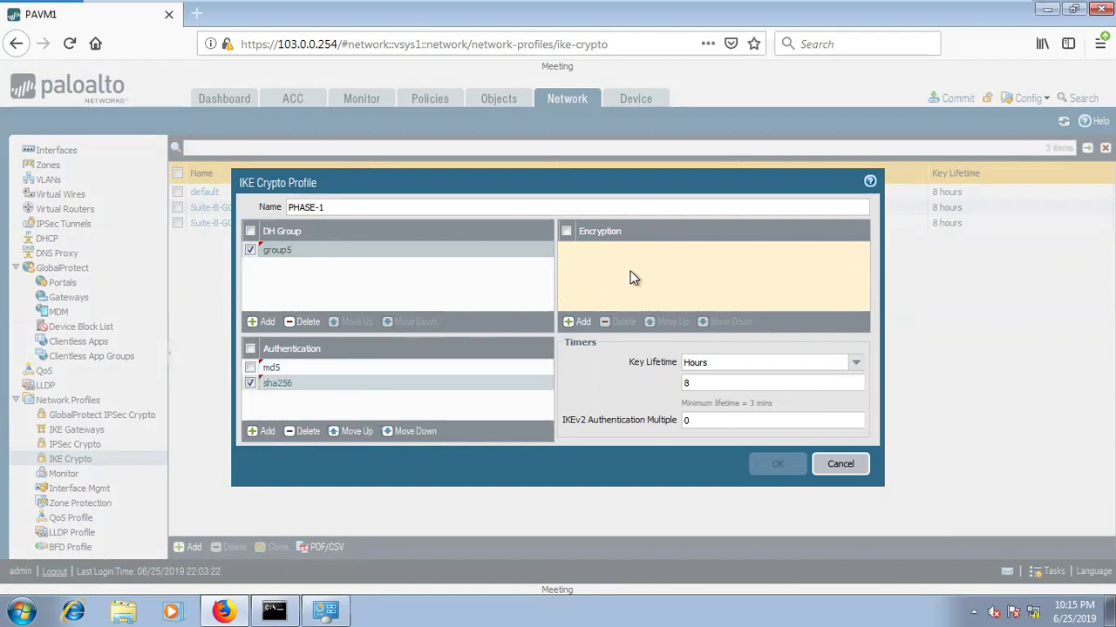
Add 3des and aes-128-cbc encryption, set a 24-hour lifetime, and save PHASE-1.
{"action": "left_click", "coordinate": [582, 326]}
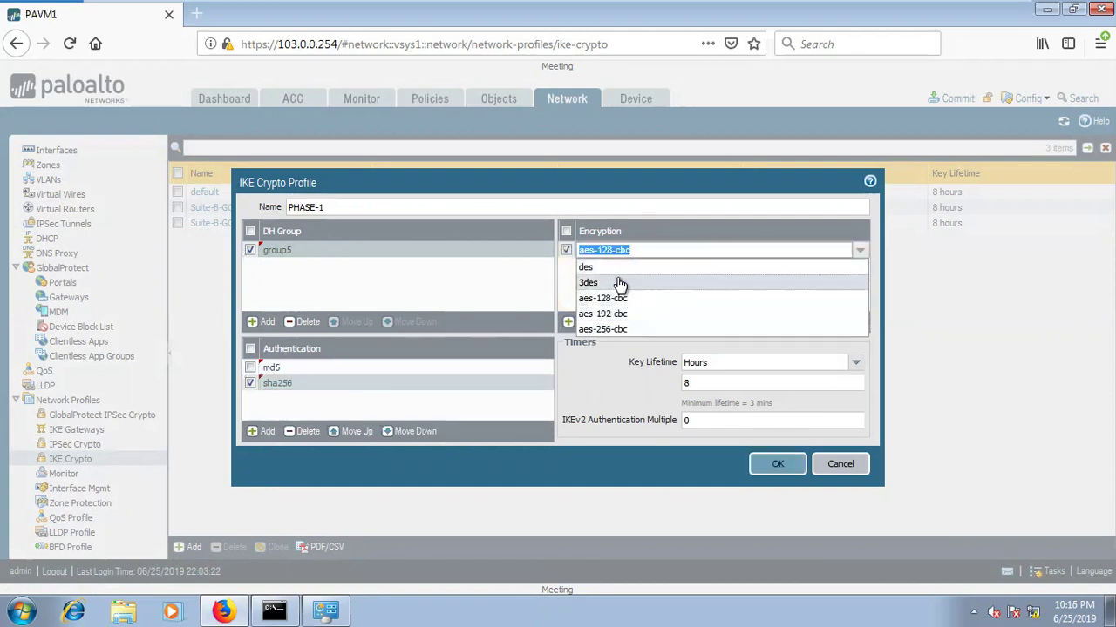
{"action": "left_click", "coordinate": [615, 282]}
{"action": "left_click", "coordinate": [583, 322]}
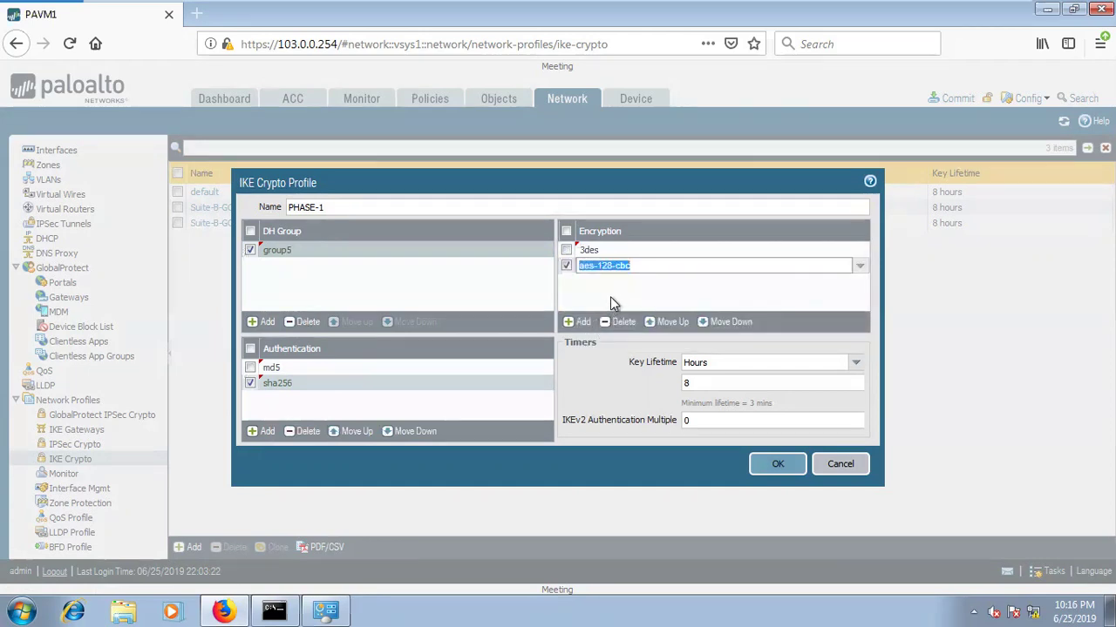
{"action": "left_click", "coordinate": [610, 297]}
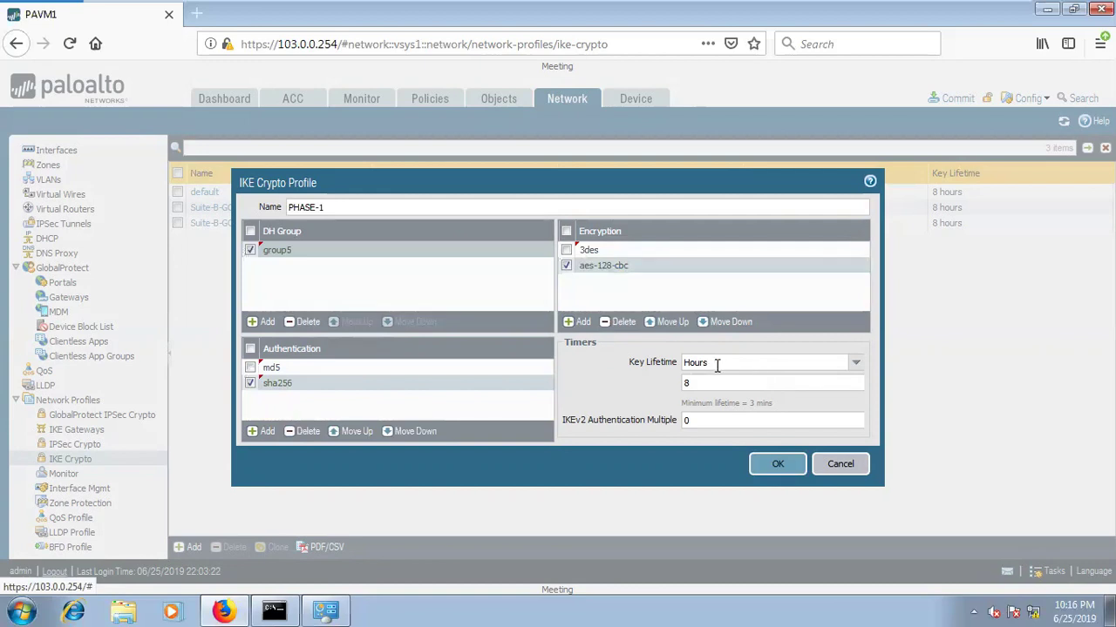
{"action": "double_click", "coordinate": [736, 384]}
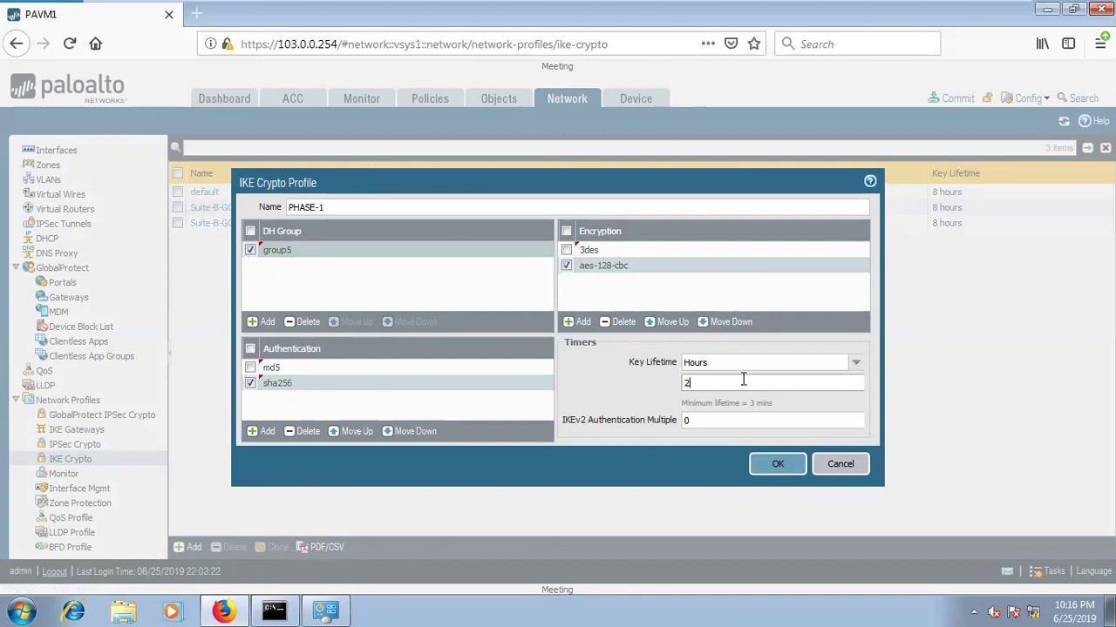
{"action": "left_click", "coordinate": [777, 465]}
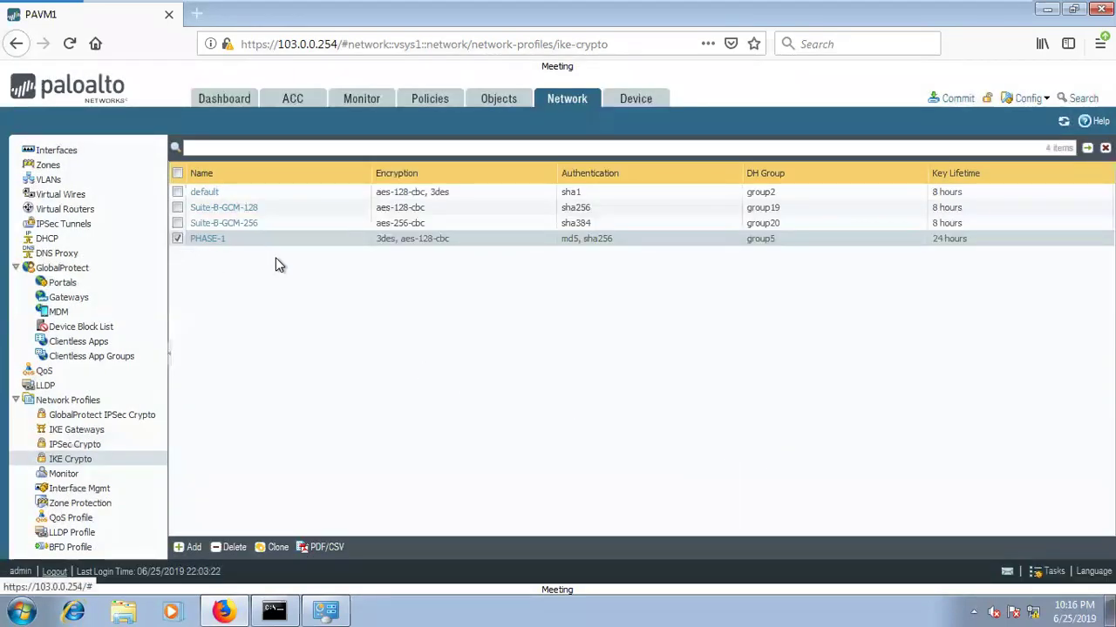
Begin a new IKE gateway named PHASE-1GW, keeping IKEv1 only mode and no interface yet.
{"action": "left_click", "coordinate": [80, 433]}
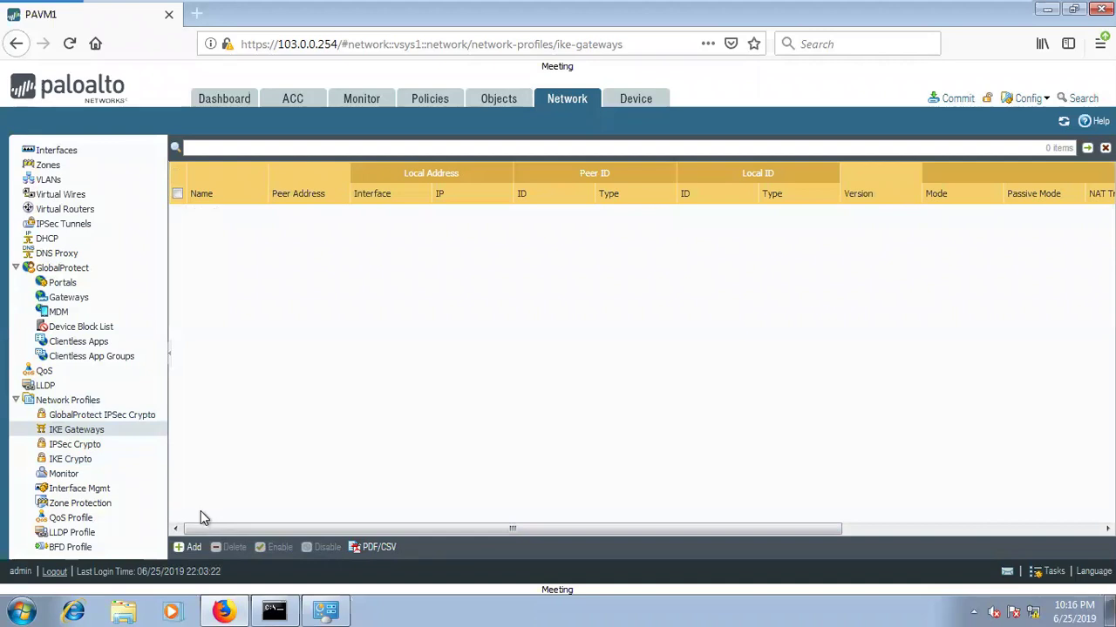
{"action": "left_click", "coordinate": [192, 548]}
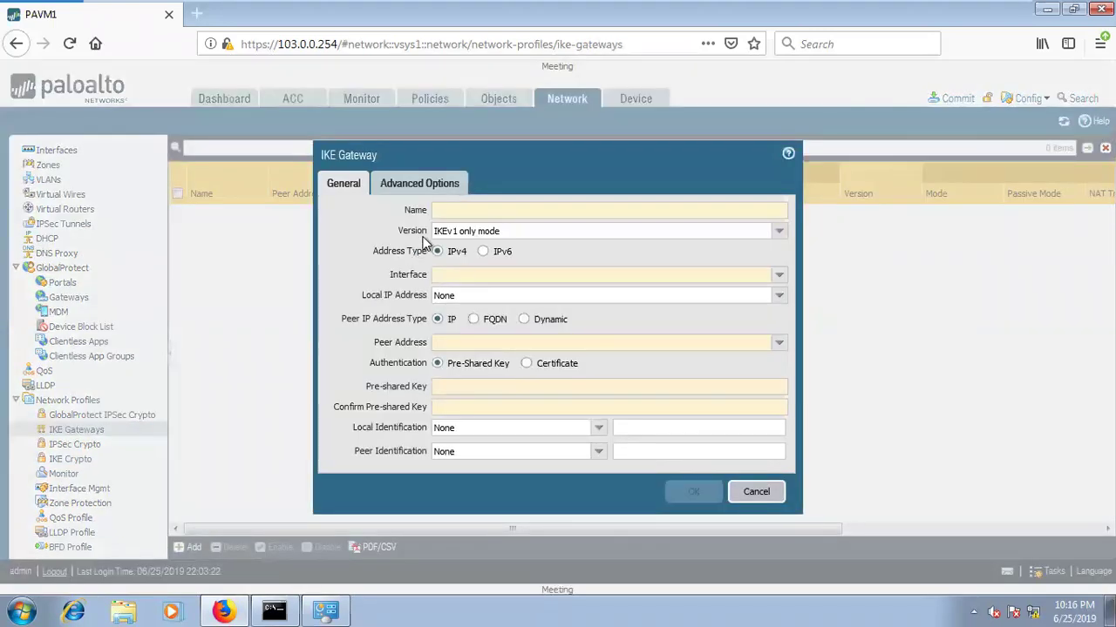
{"action": "left_click", "coordinate": [445, 210]}
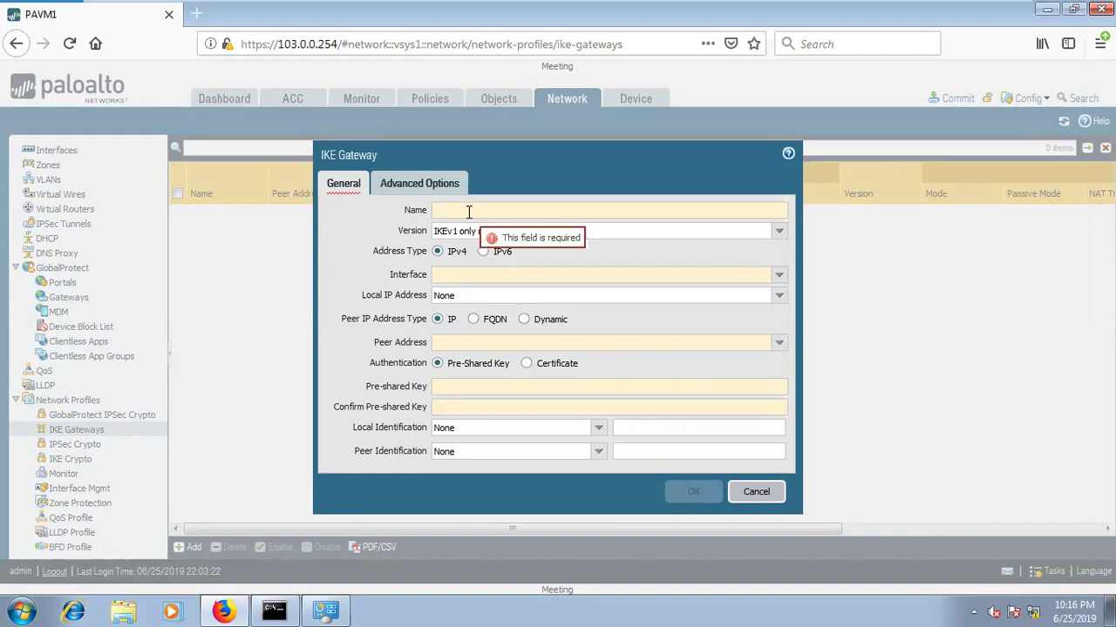
{"action": "type", "text": "HASE-1GW"}
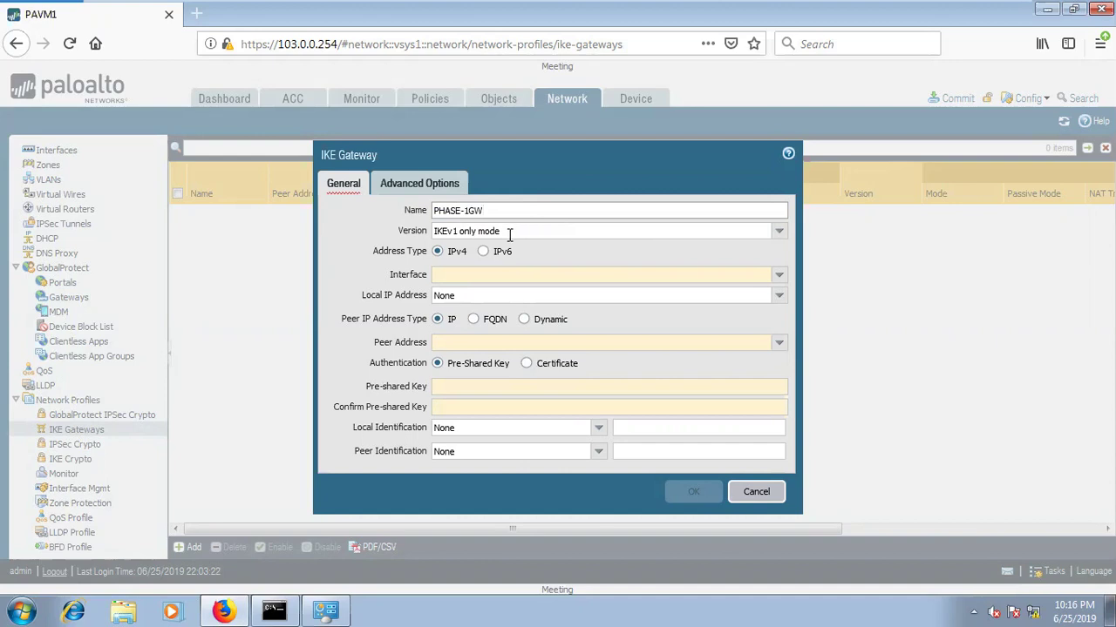
{"action": "left_click", "coordinate": [777, 233]}
{"action": "left_click", "coordinate": [777, 235]}
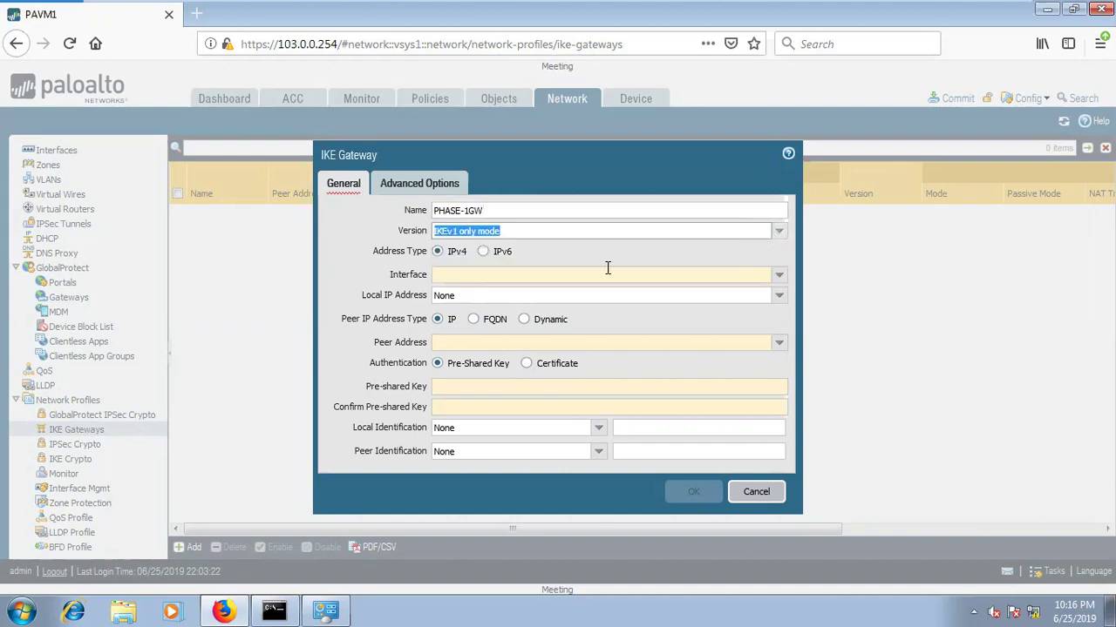
{"action": "left_click", "coordinate": [778, 275]}
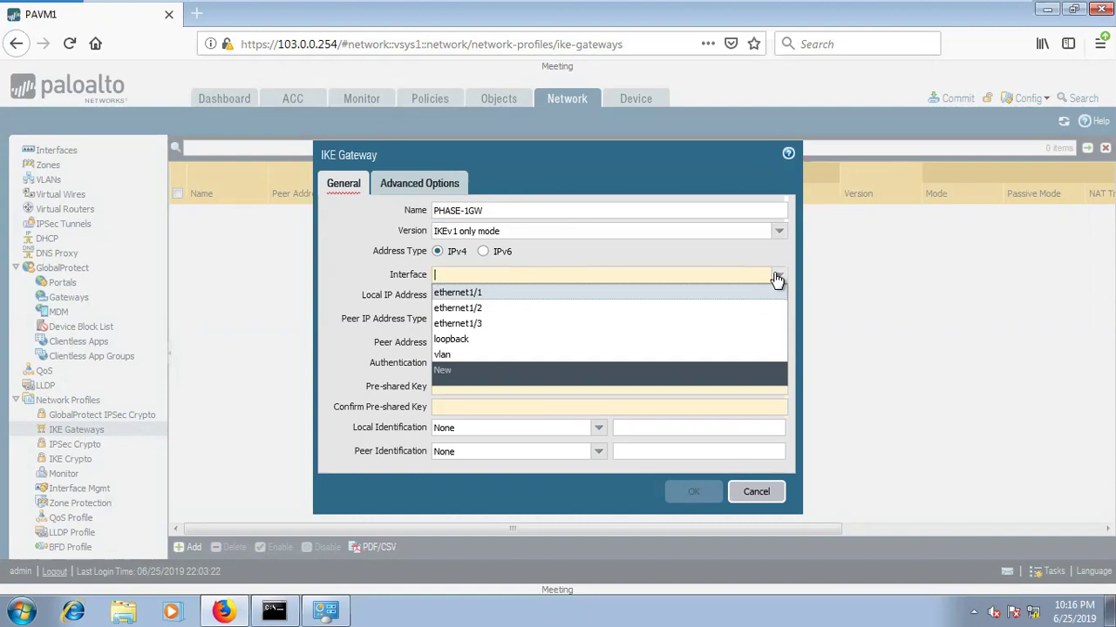
{"action": "left_click", "coordinate": [777, 277]}
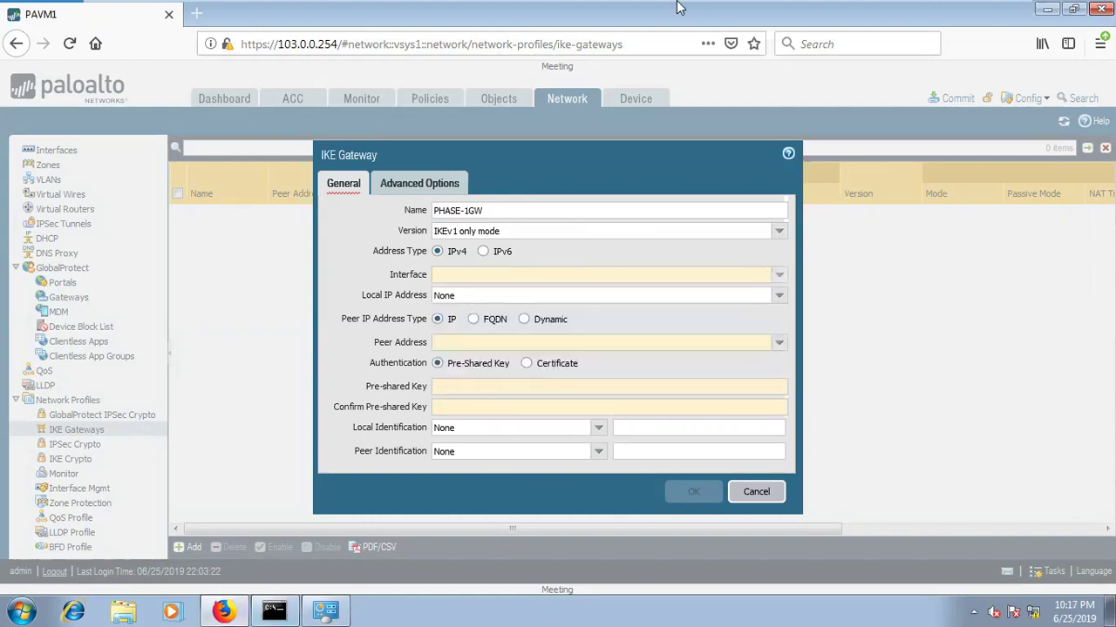
{"action": "mouse_move", "coordinate": [828, 7]}
{"action": "left_click", "coordinate": [967, 11]}
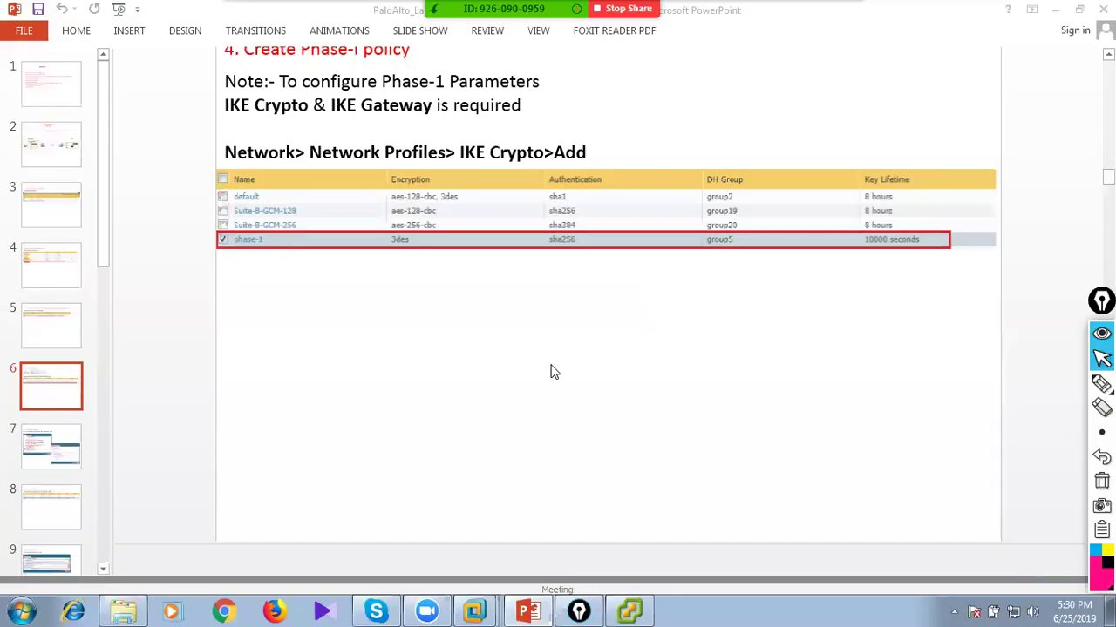
{"action": "left_click", "coordinate": [39, 467]}
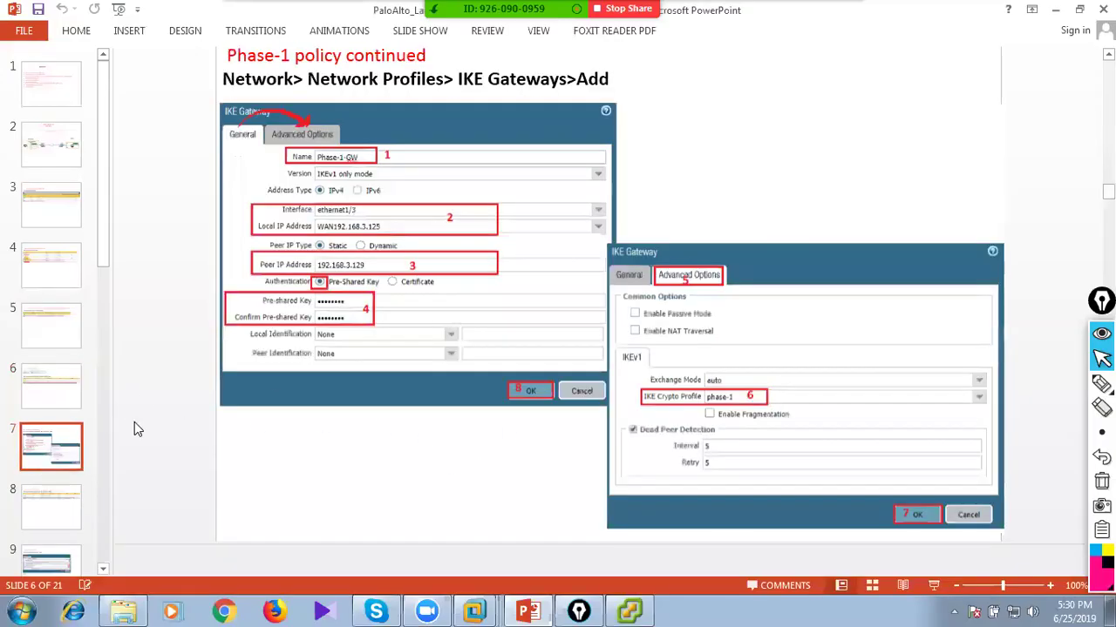
{"action": "left_click", "coordinate": [1101, 385]}
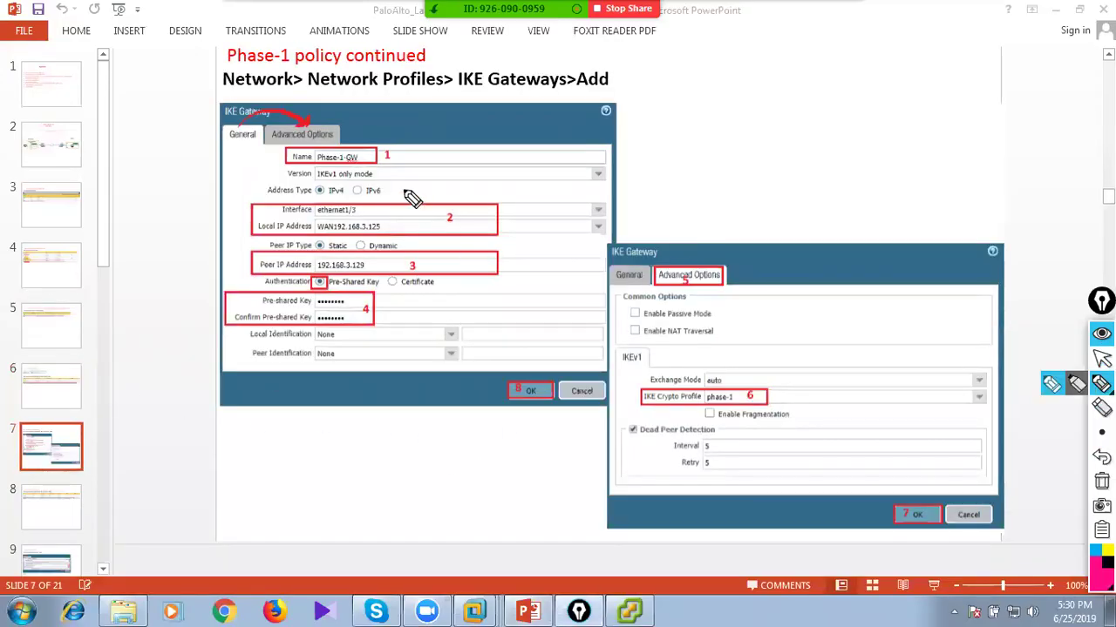
{"action": "mouse_move", "coordinate": [379, 164]}
{"action": "left_mouse_down"}
{"action": "mouse_move", "coordinate": [403, 190]}
{"action": "mouse_move", "coordinate": [523, 128]}
{"action": "left_mouse_up"}
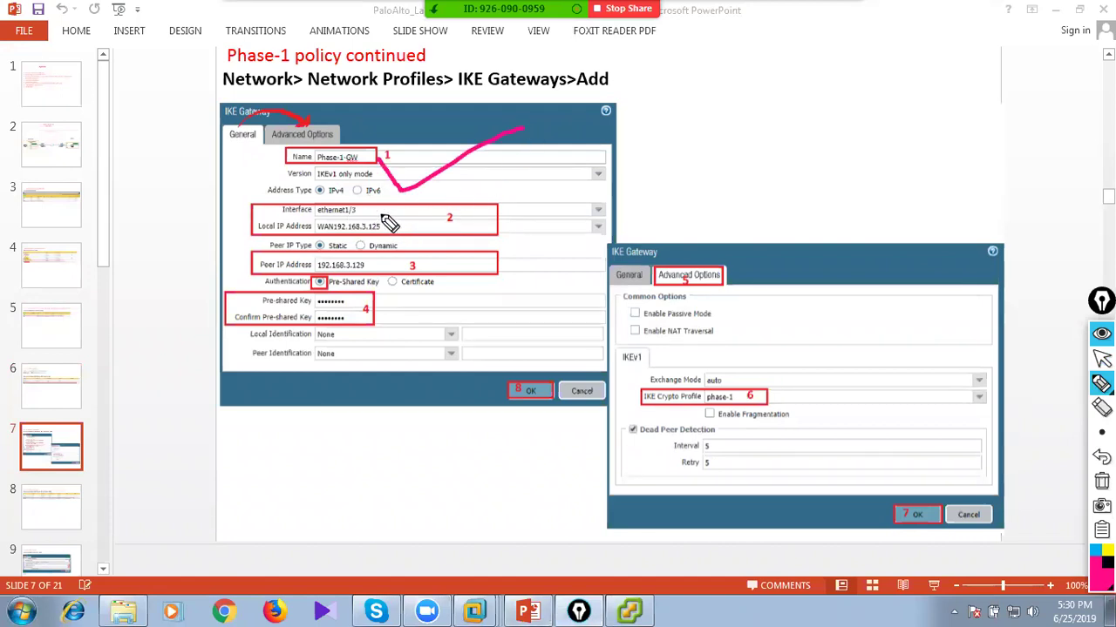
{"action": "left_click_drag", "start_coordinate": [379, 209], "coordinate": [491, 186]}
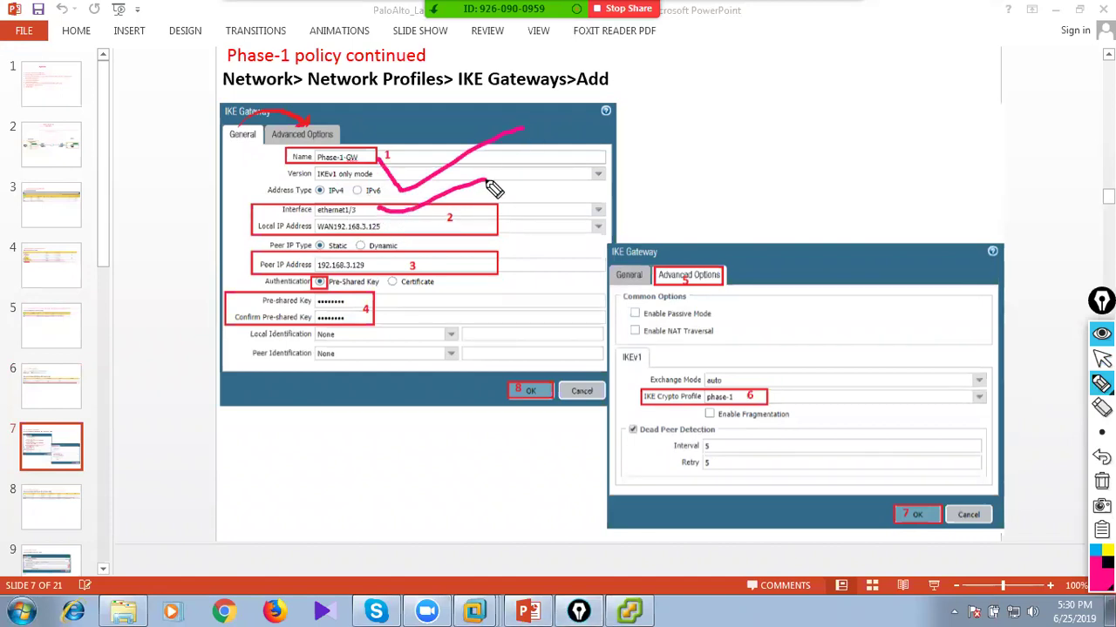
{"action": "left_click_drag", "start_coordinate": [403, 234], "coordinate": [486, 203]}
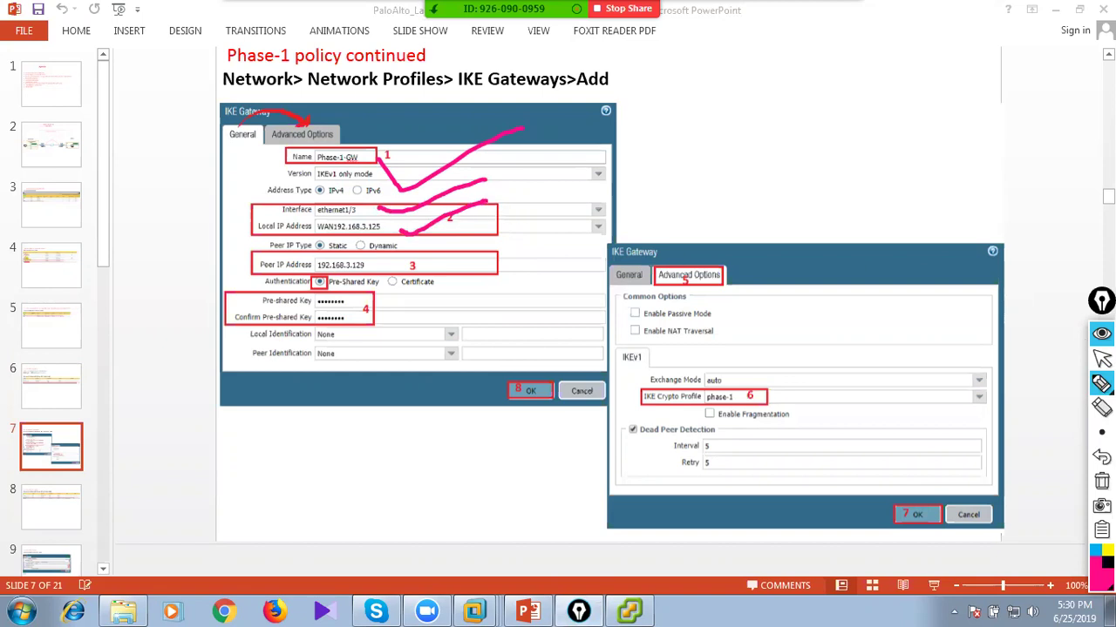
{"action": "left_click", "coordinate": [1102, 481]}
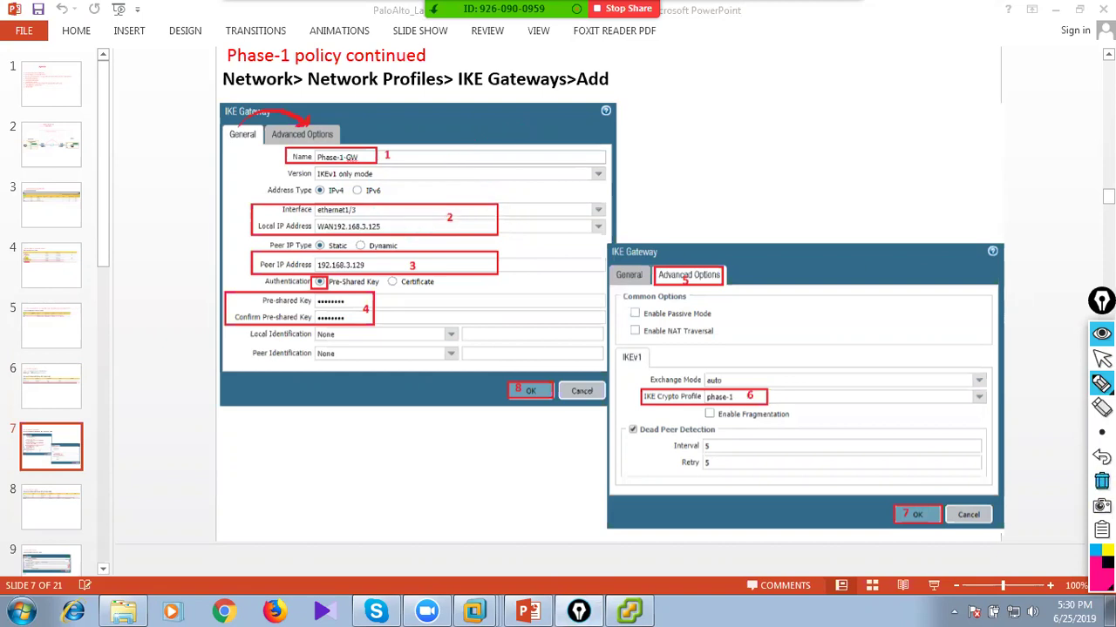
{"action": "mouse_move", "coordinate": [377, 213]}
{"action": "left_mouse_down"}
{"action": "mouse_move", "coordinate": [332, 218]}
{"action": "mouse_move", "coordinate": [319, 241]}
{"action": "mouse_move", "coordinate": [391, 243]}
{"action": "mouse_move", "coordinate": [383, 225]}
{"action": "left_mouse_up"}
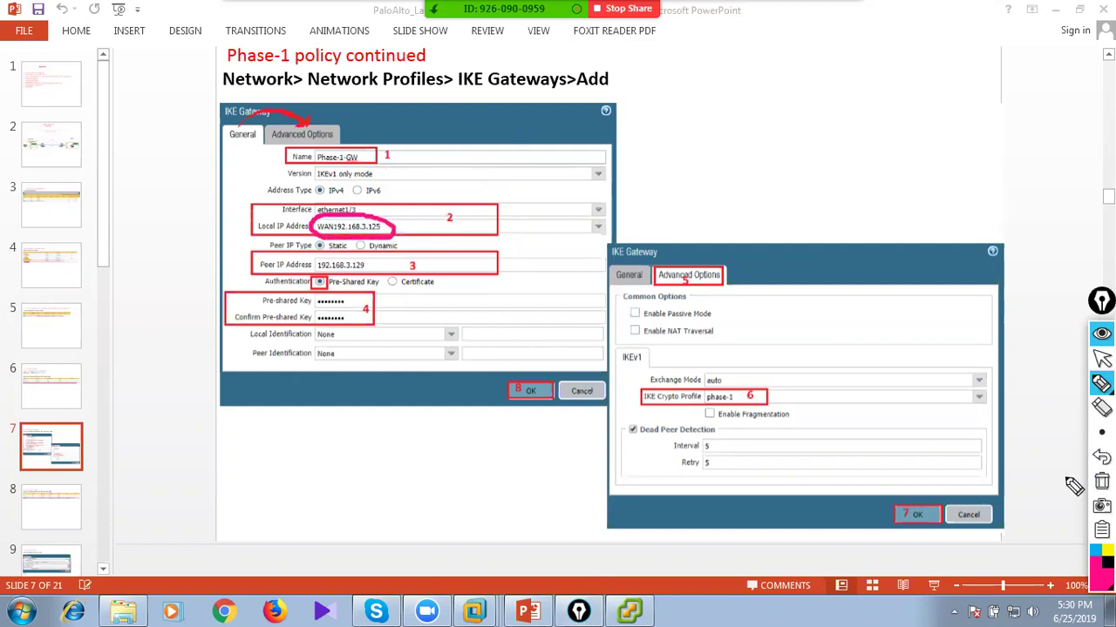
{"action": "left_click", "coordinate": [1102, 481]}
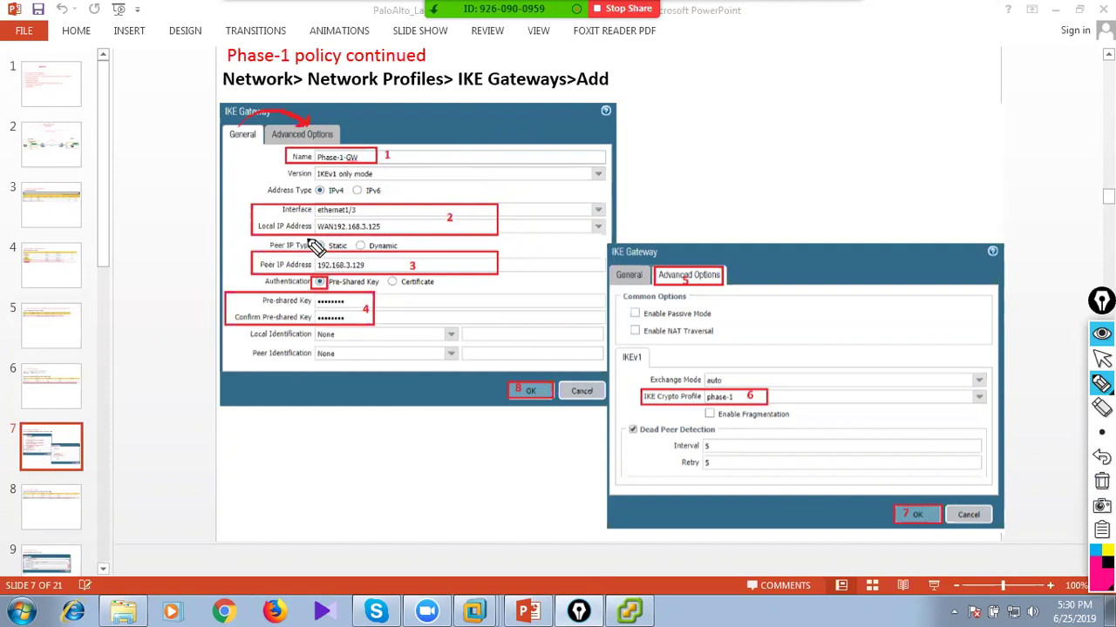
{"action": "mouse_move", "coordinate": [331, 246]}
{"action": "left_mouse_down"}
{"action": "mouse_move", "coordinate": [314, 247]}
{"action": "mouse_move", "coordinate": [341, 262]}
{"action": "mouse_move", "coordinate": [333, 243]}
{"action": "left_mouse_up"}
{"action": "left_click", "coordinate": [1101, 481]}
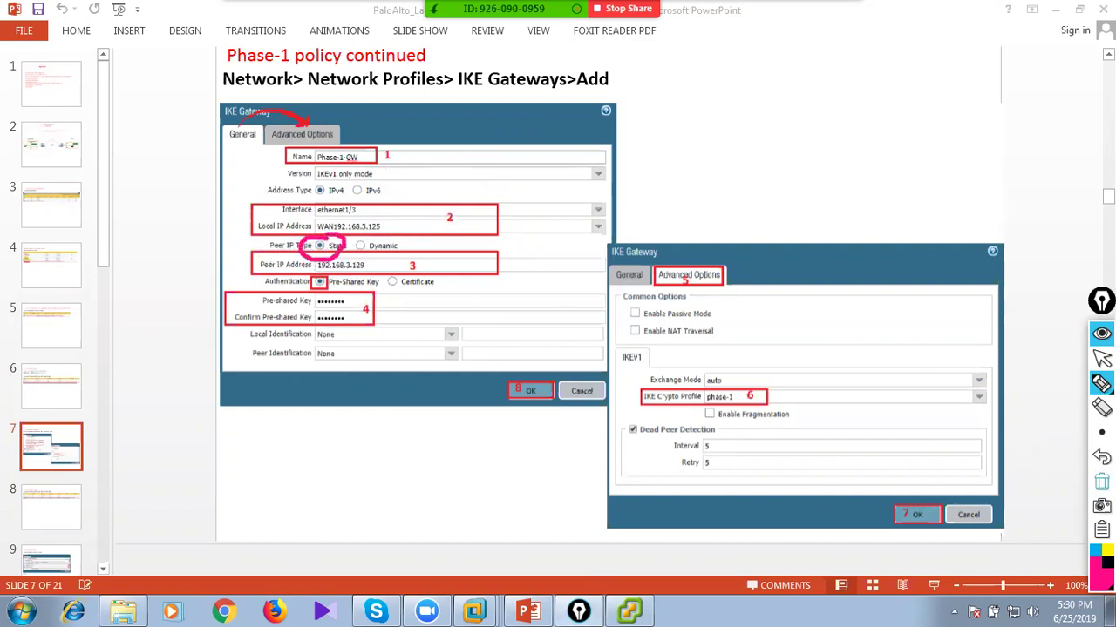
{"action": "left_click_drag", "start_coordinate": [403, 266], "coordinate": [442, 265]}
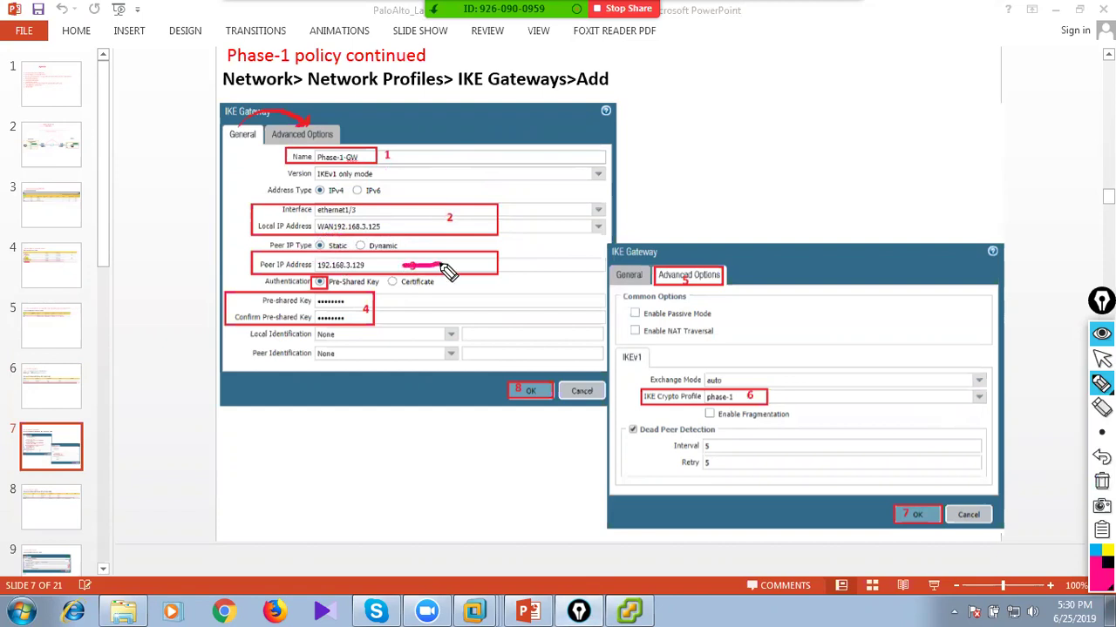
{"action": "mouse_move", "coordinate": [331, 286]}
{"action": "left_mouse_down"}
{"action": "mouse_move", "coordinate": [305, 293]}
{"action": "mouse_move", "coordinate": [329, 277]}
{"action": "left_mouse_up"}
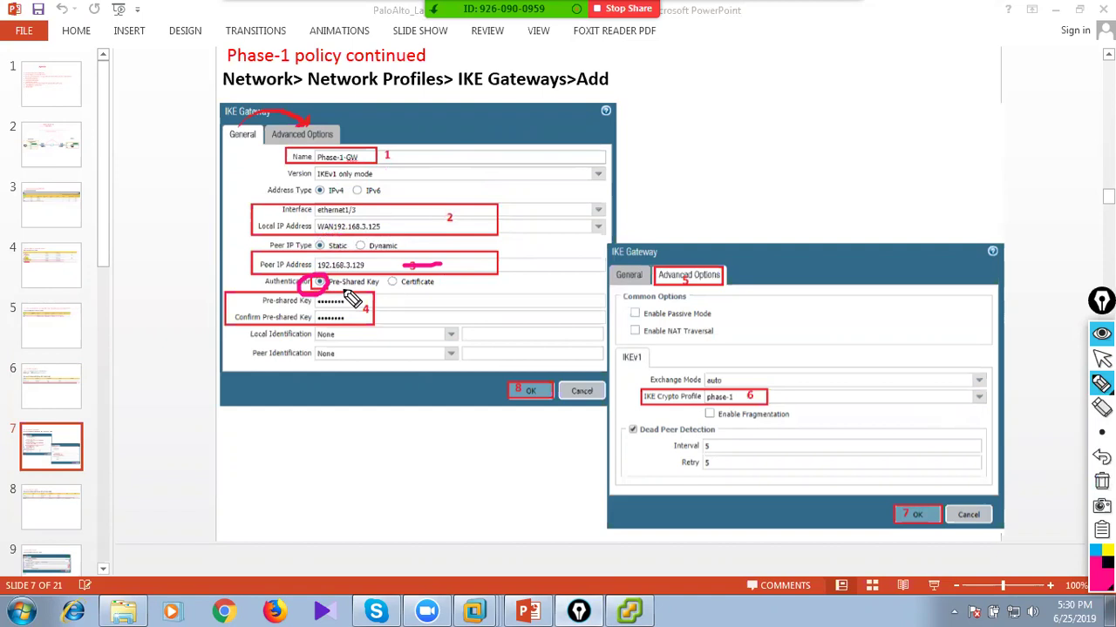
{"action": "mouse_move", "coordinate": [357, 297]}
{"action": "left_mouse_down"}
{"action": "mouse_move", "coordinate": [372, 320]}
{"action": "mouse_move", "coordinate": [427, 300]}
{"action": "left_mouse_up"}
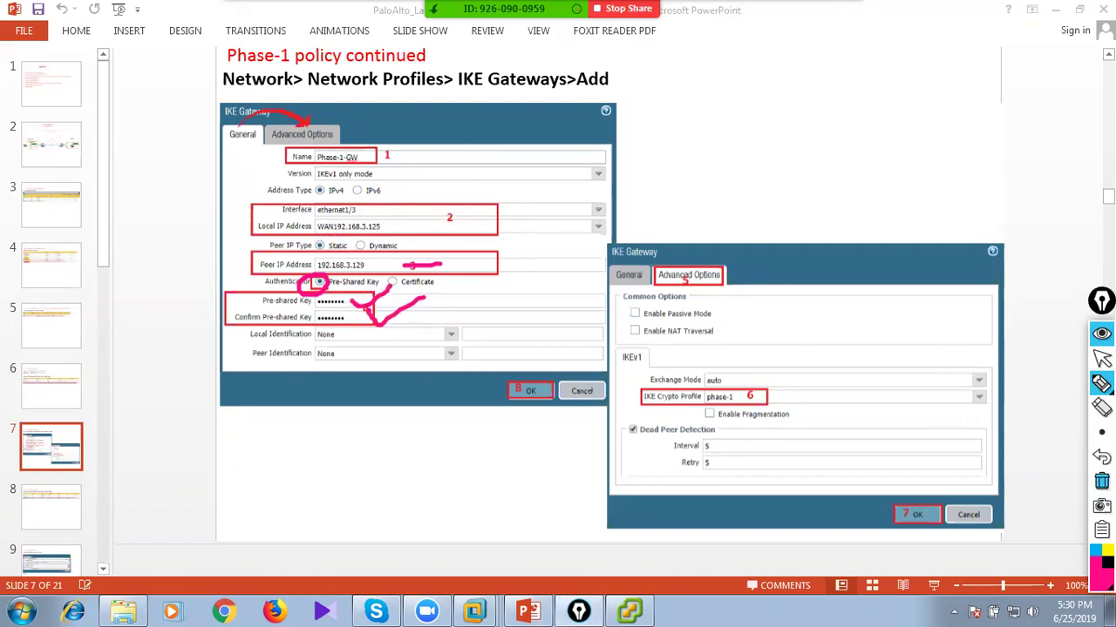
{"action": "key", "text": "ctrl+z"}
{"action": "key", "text": "ctrl+z"}
{"action": "key", "text": "ctrl+z"}
{"action": "key", "text": "ctrl+z"}
{"action": "left_click_drag", "start_coordinate": [219, 132], "coordinate": [315, 127]}
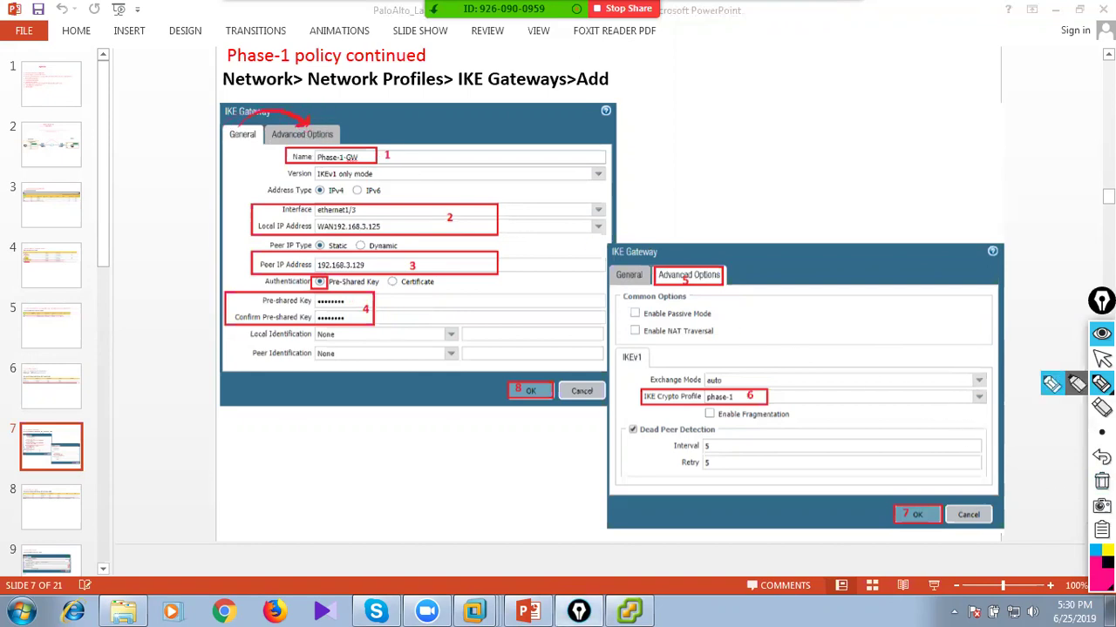
{"action": "left_click", "coordinate": [1102, 359]}
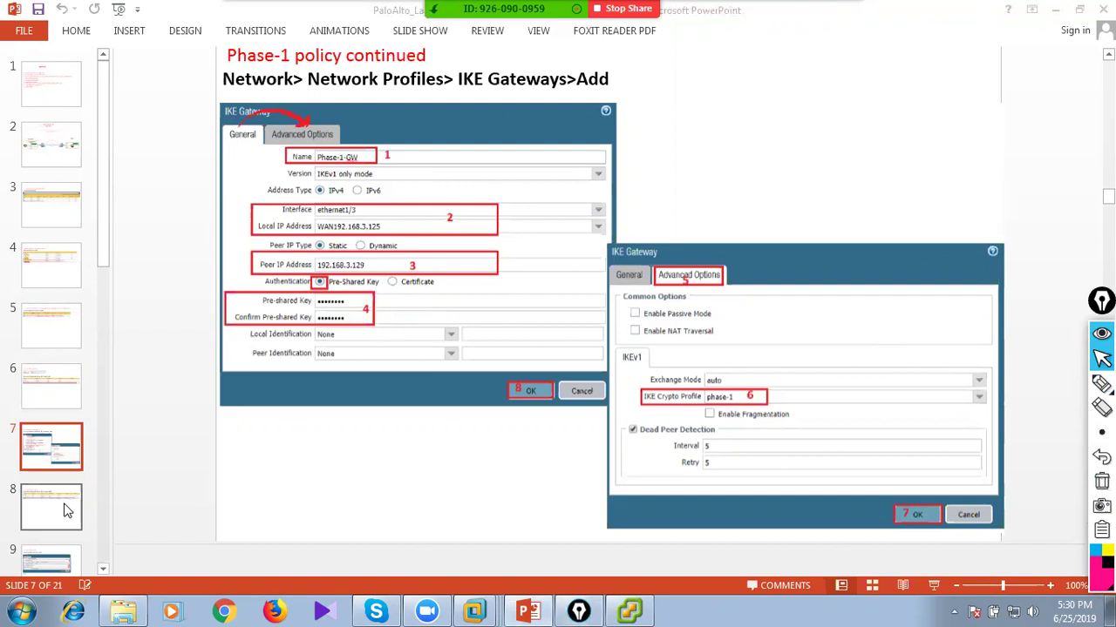
{"action": "left_click", "coordinate": [77, 504]}
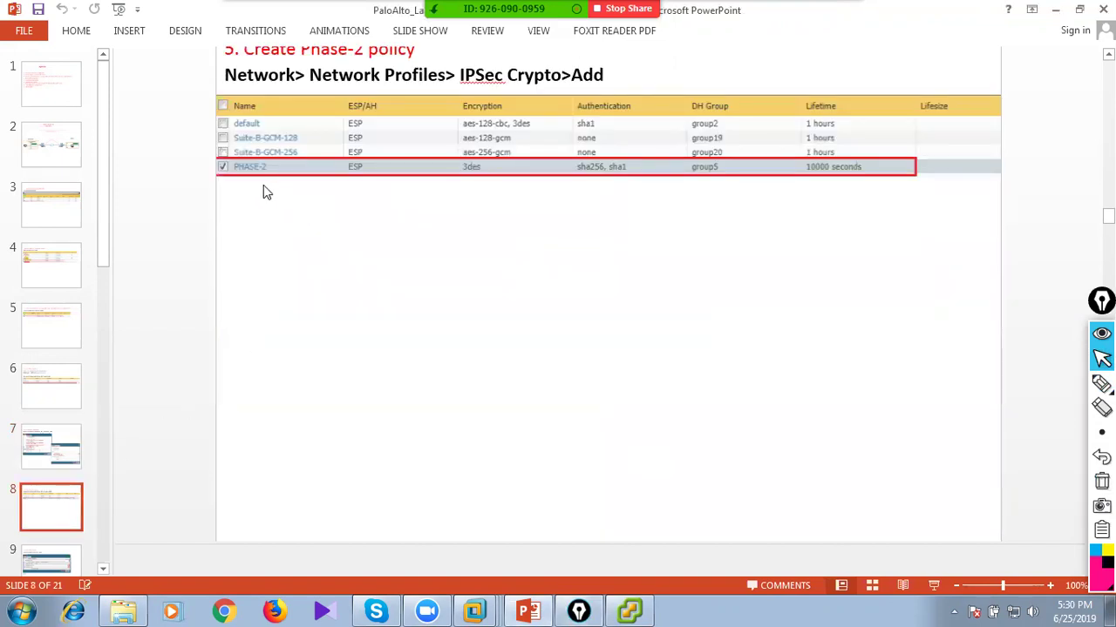
{"action": "left_click", "coordinate": [55, 446]}
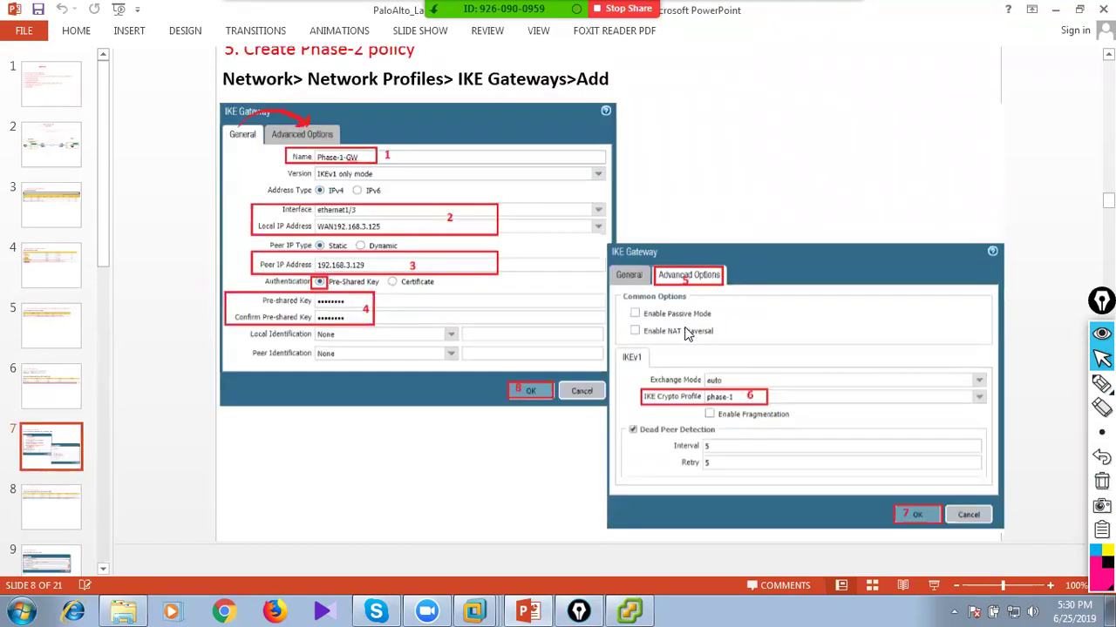
{"action": "mouse_move", "coordinate": [678, 382]}
{"action": "left_mouse_down"}
{"action": "mouse_move", "coordinate": [705, 404]}
{"action": "mouse_move", "coordinate": [684, 382]}
{"action": "left_mouse_up"}
{"action": "left_click", "coordinate": [1102, 481]}
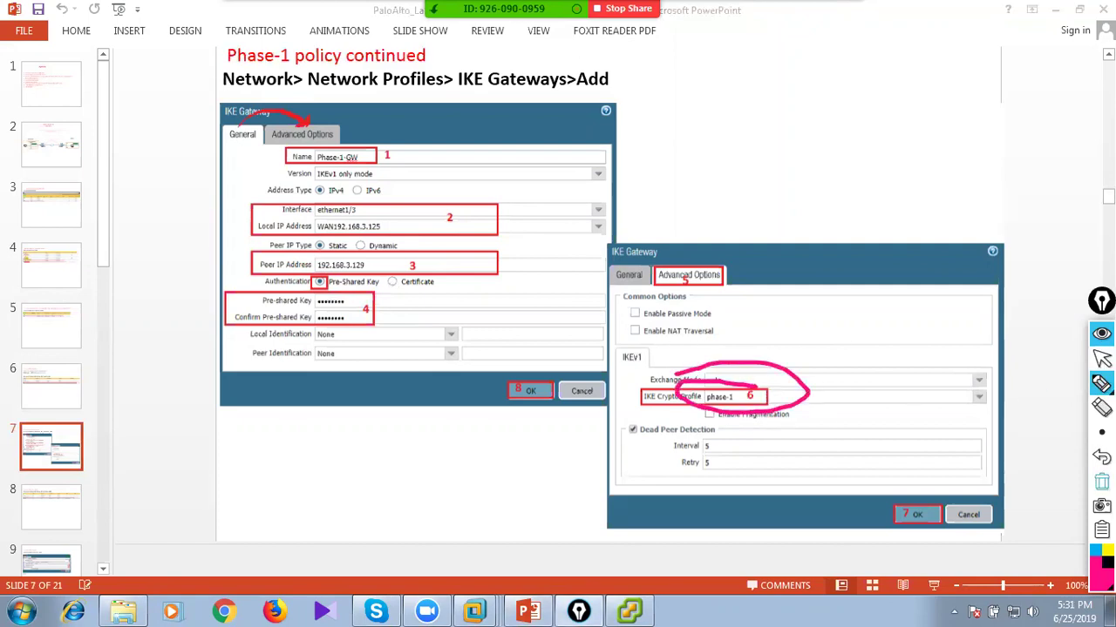
{"action": "left_click", "coordinate": [1101, 357]}
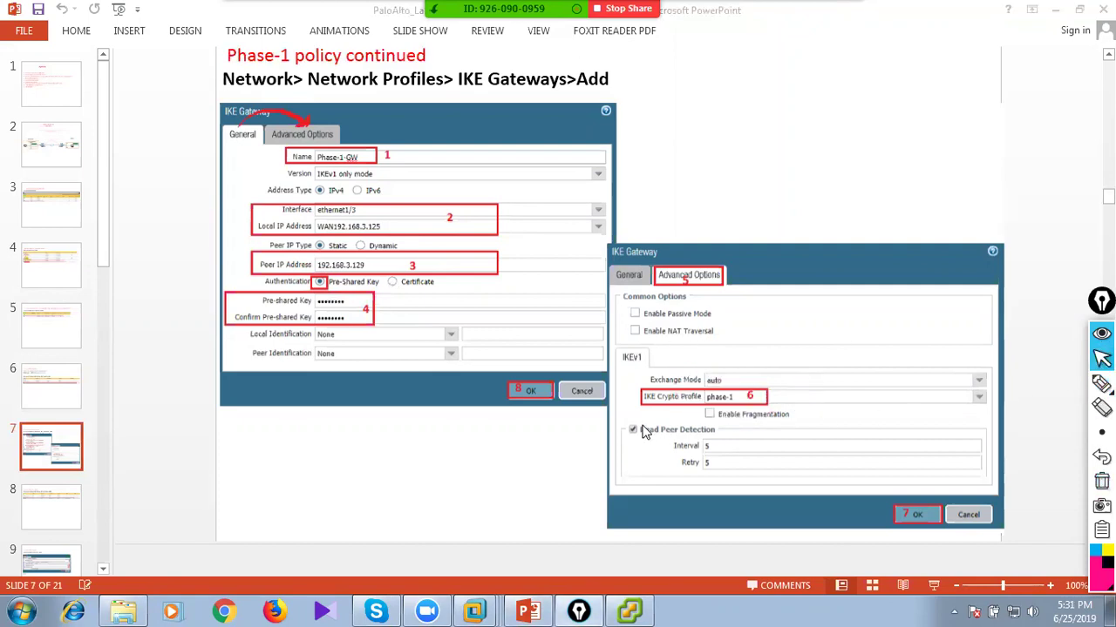
{"action": "mouse_move", "coordinate": [475, 612]}
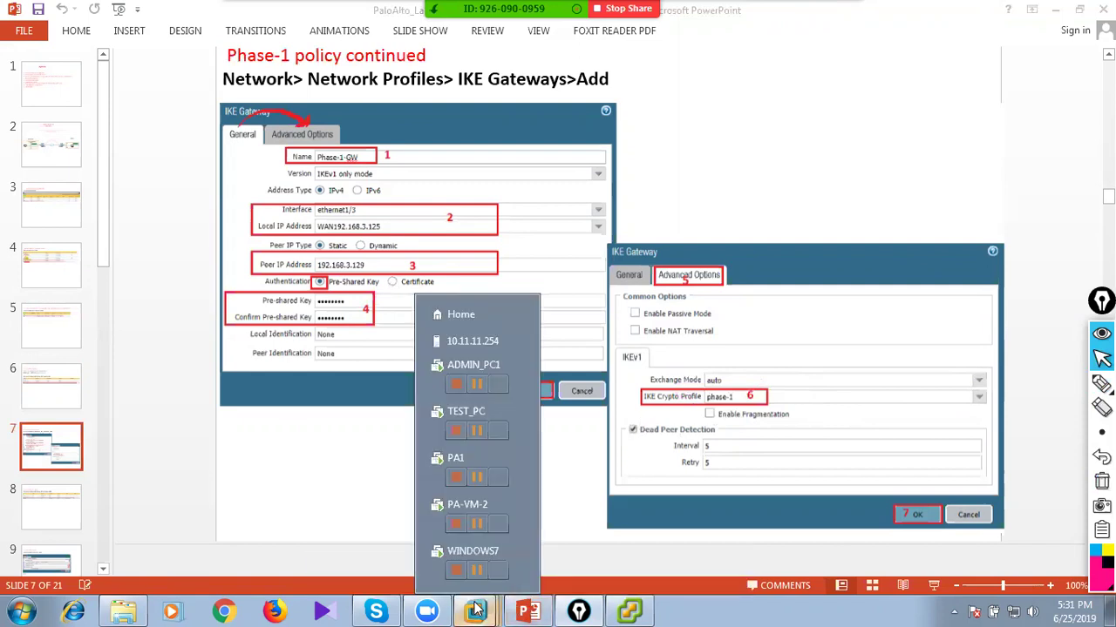
{"action": "left_click", "coordinate": [475, 313]}
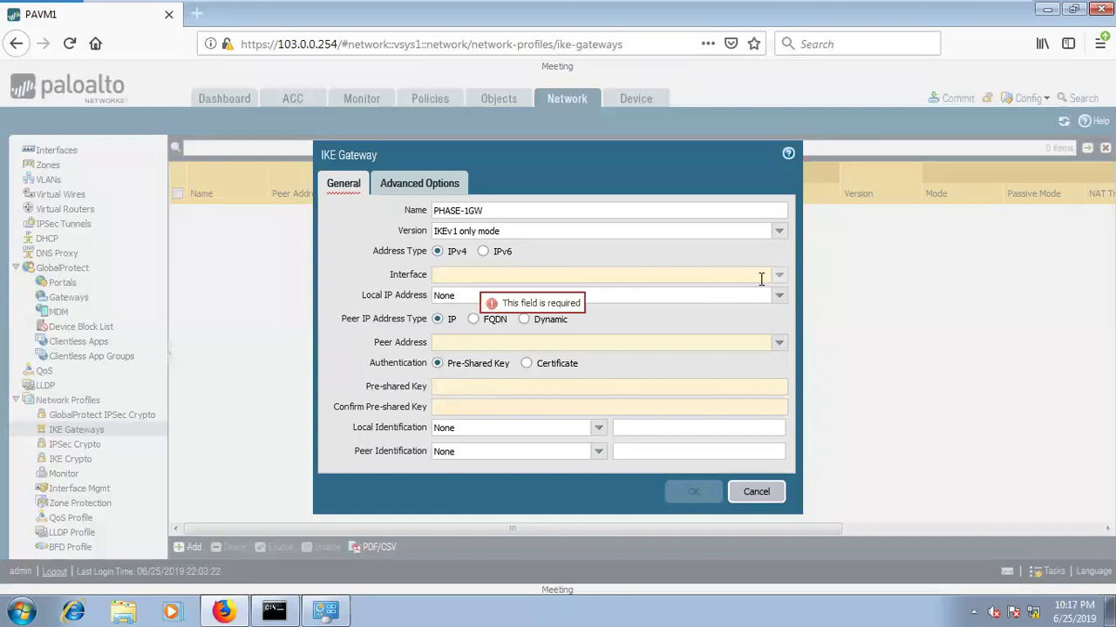
Set the gateway's interface to ethernet1/3, local IP to WAN, and peer address 172.16.3.181.
{"action": "left_click", "coordinate": [776, 276]}
{"action": "left_click", "coordinate": [527, 323]}
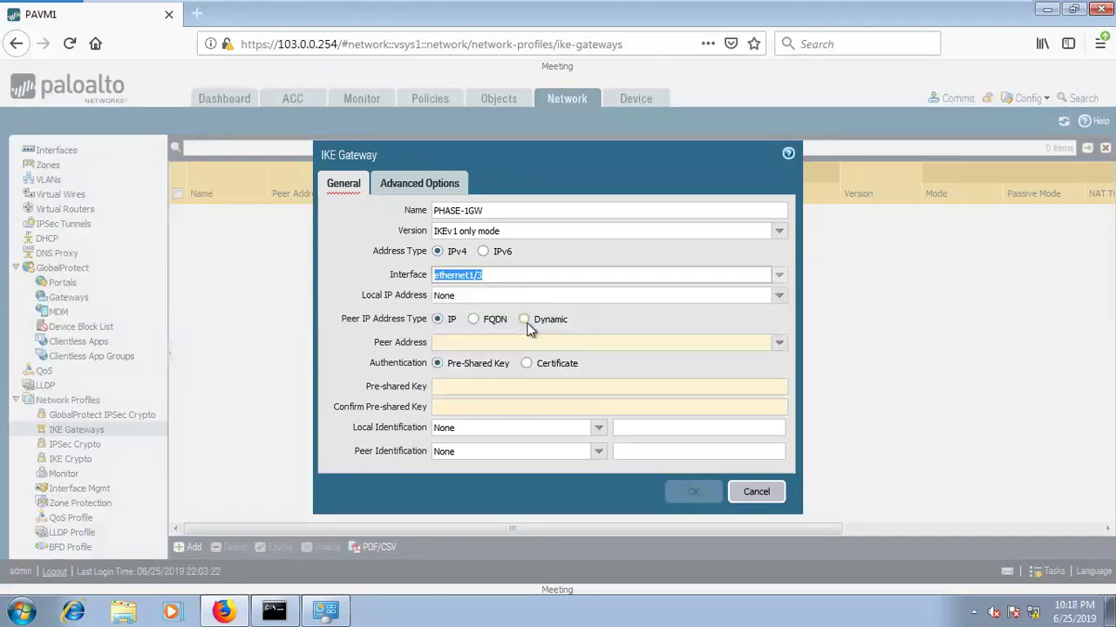
{"action": "left_click", "coordinate": [779, 295]}
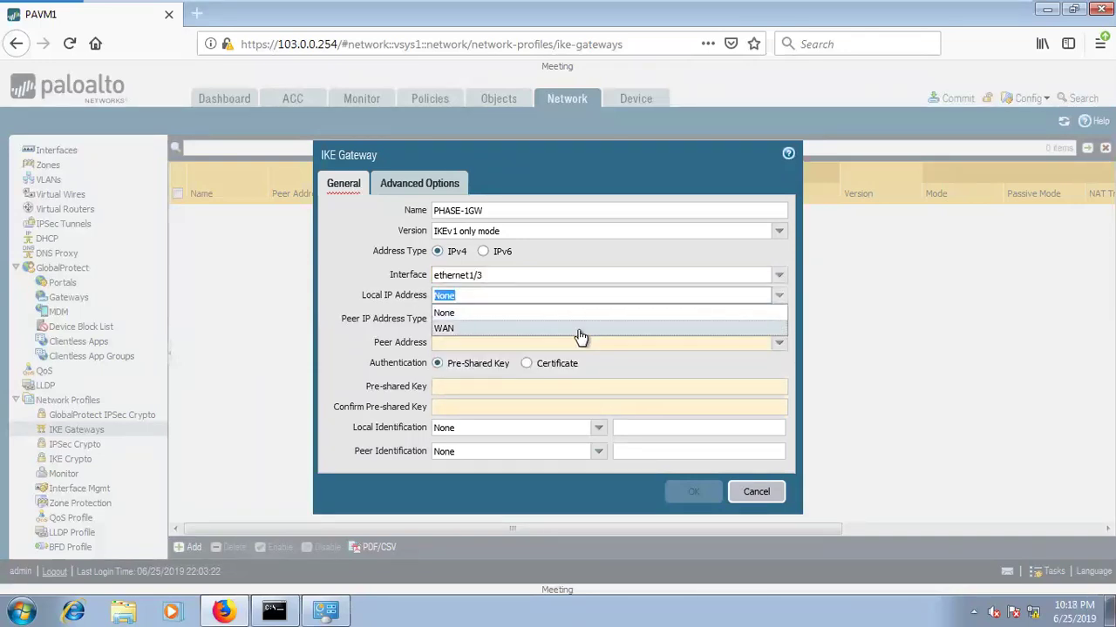
{"action": "left_click", "coordinate": [526, 330]}
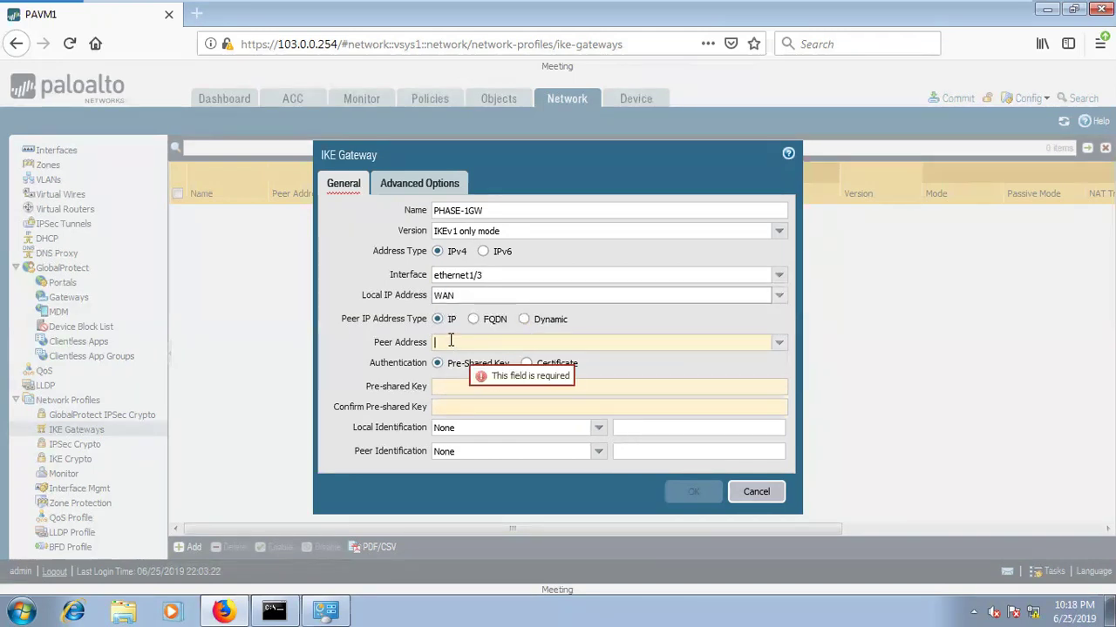
{"action": "left_click", "coordinate": [636, 348]}
{"action": "type", "text": "172"}
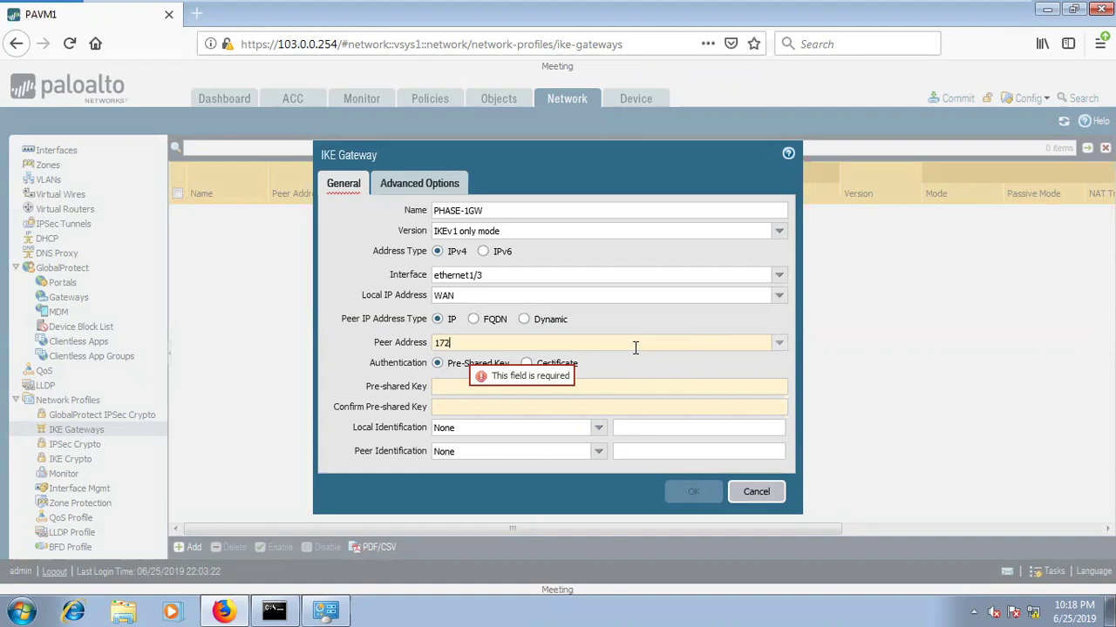
{"action": "type", "text": ".16.3.181"}
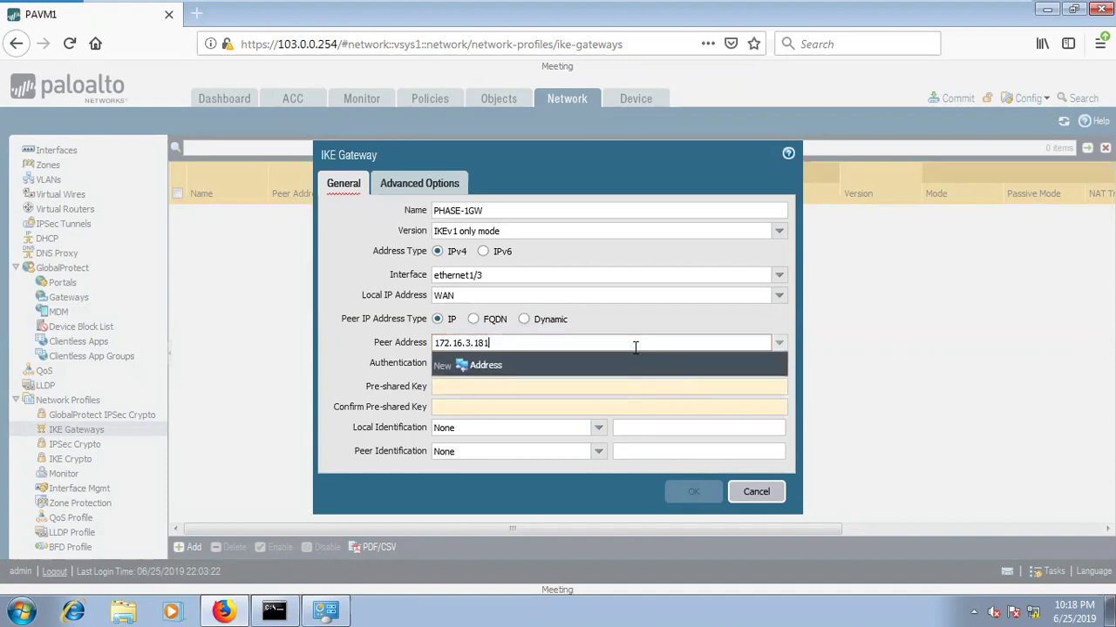
{"action": "left_click", "coordinate": [658, 316]}
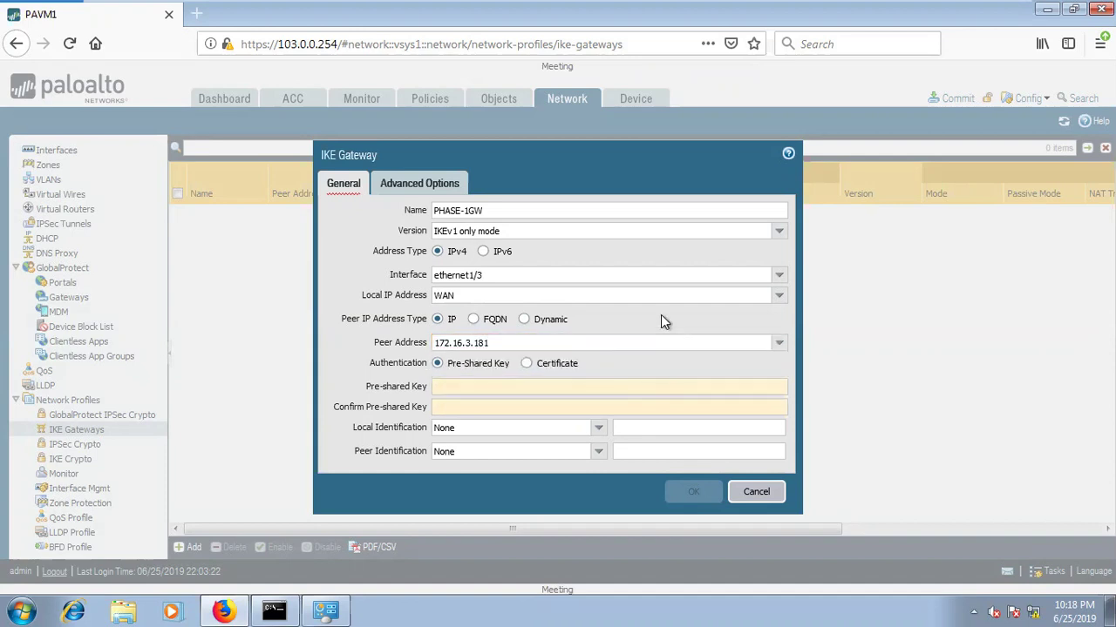
Enter and confirm the pre-shared key, then save the PHASE-1GW gateway.
{"action": "left_click", "coordinate": [464, 389]}
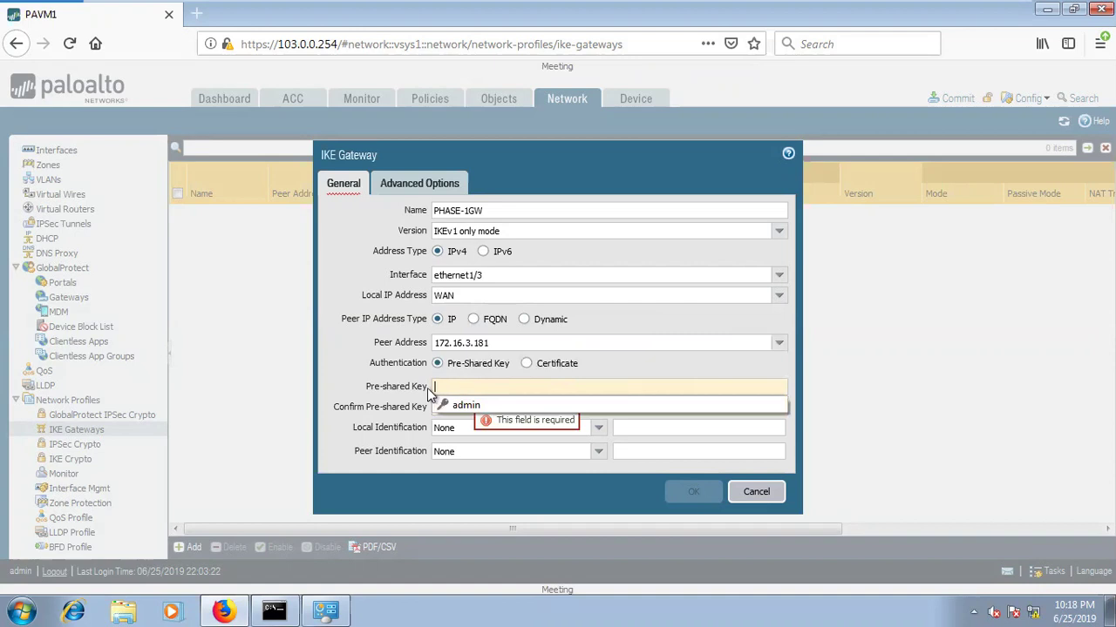
{"action": "key", "text": "Escape"}
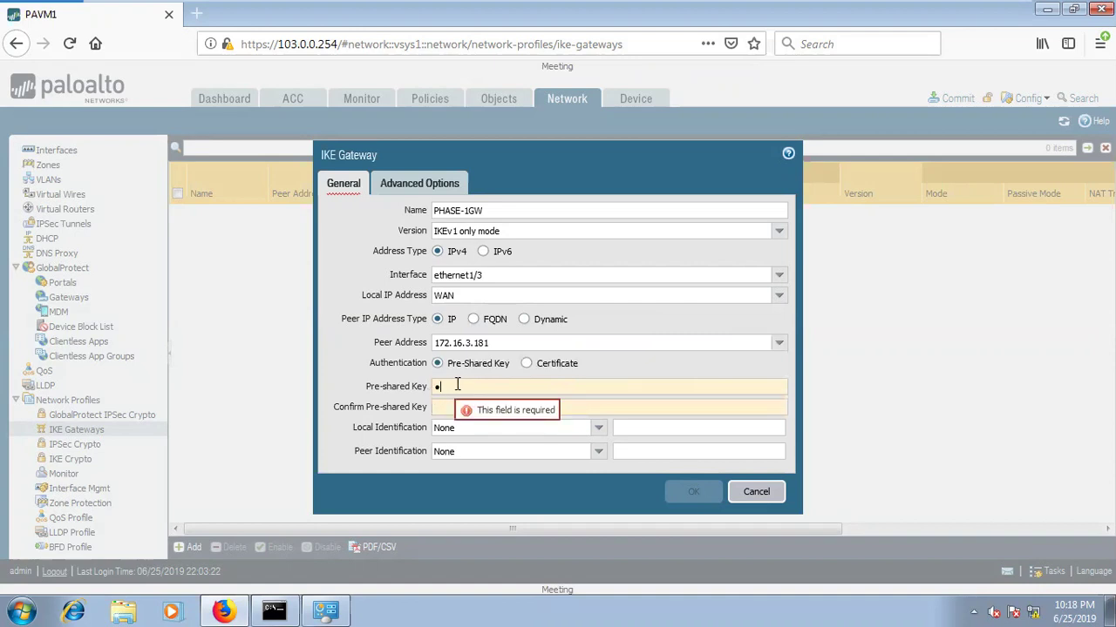
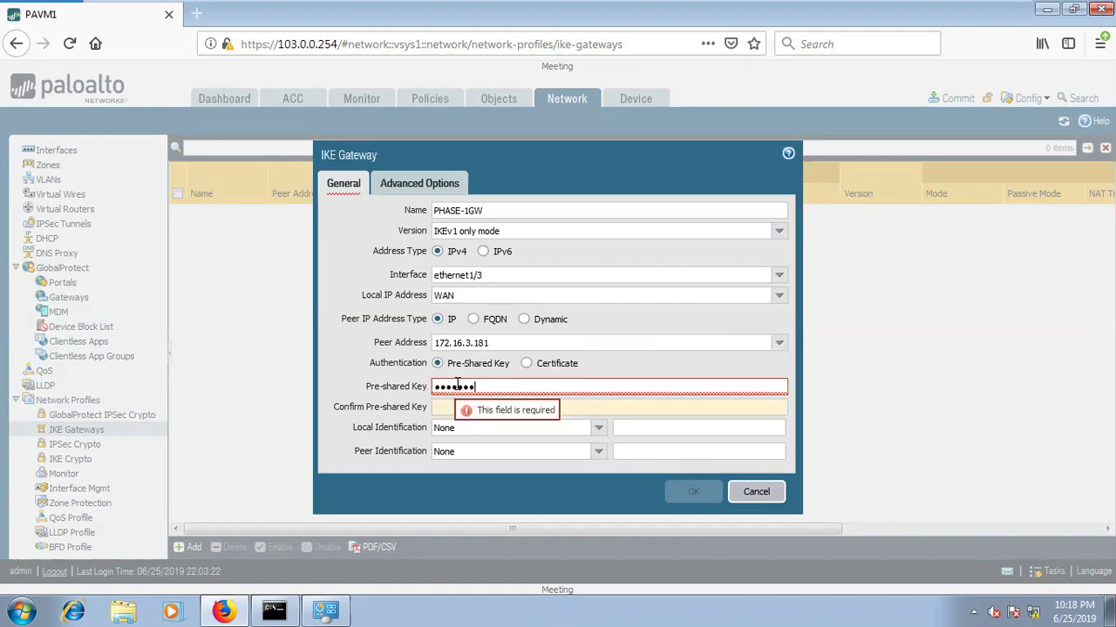
{"action": "left_click", "coordinate": [451, 409]}
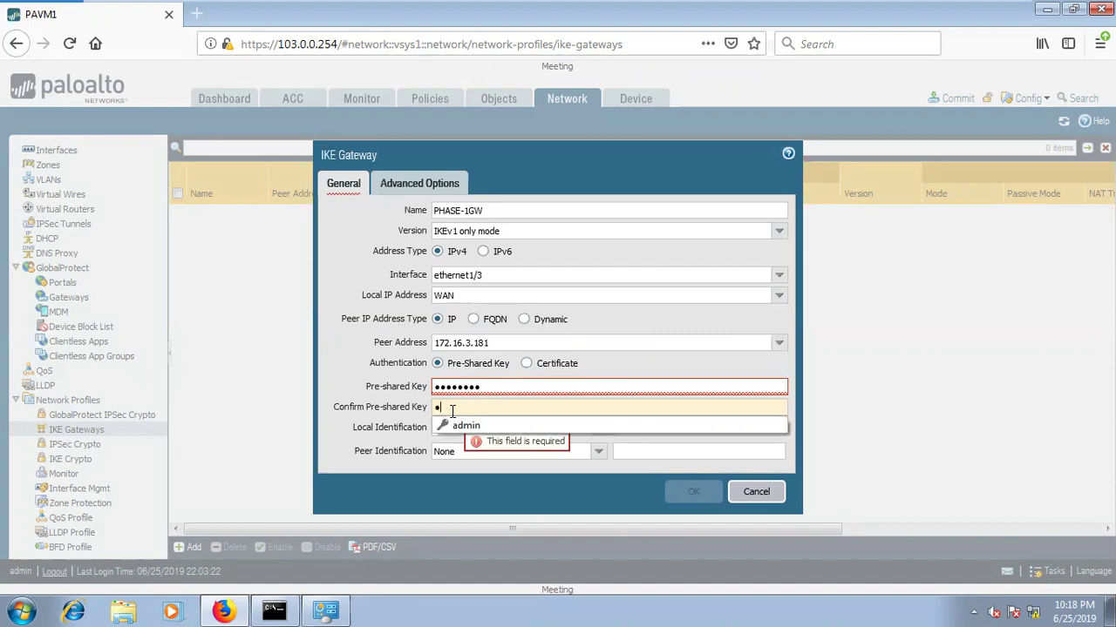
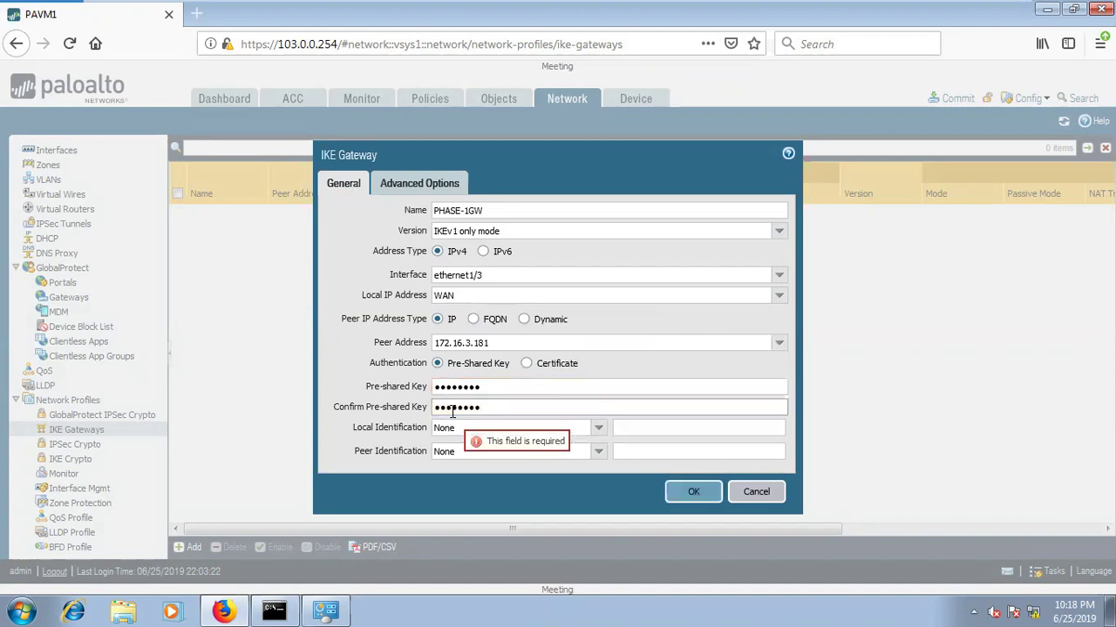
{"action": "left_click", "coordinate": [688, 494]}
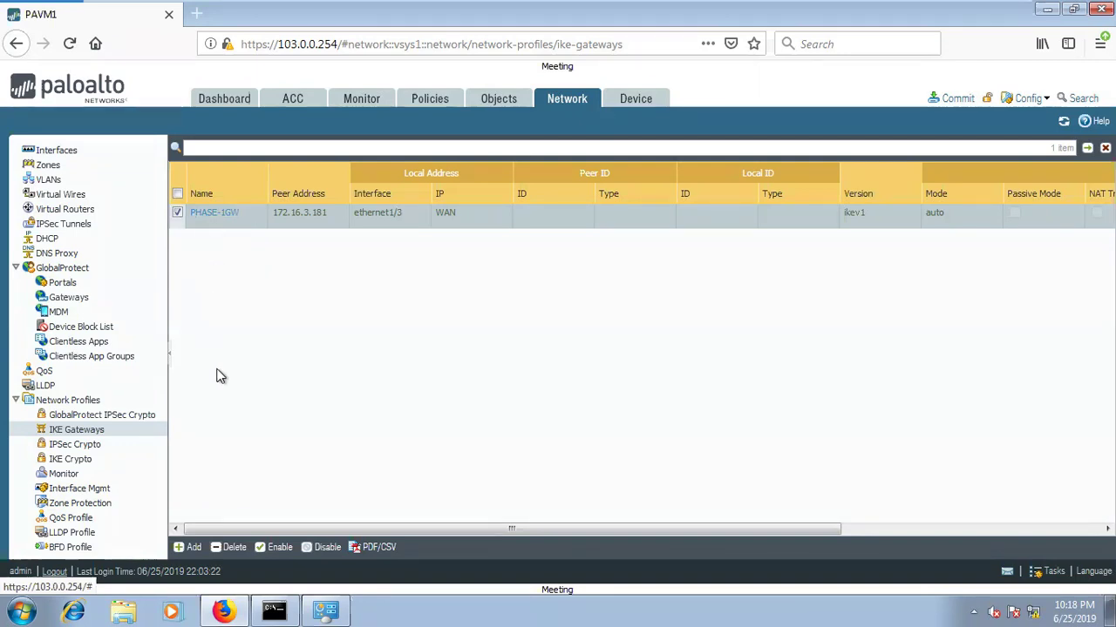
Create a new IPSec crypto profile named PHASE-II.
{"action": "left_click", "coordinate": [87, 450]}
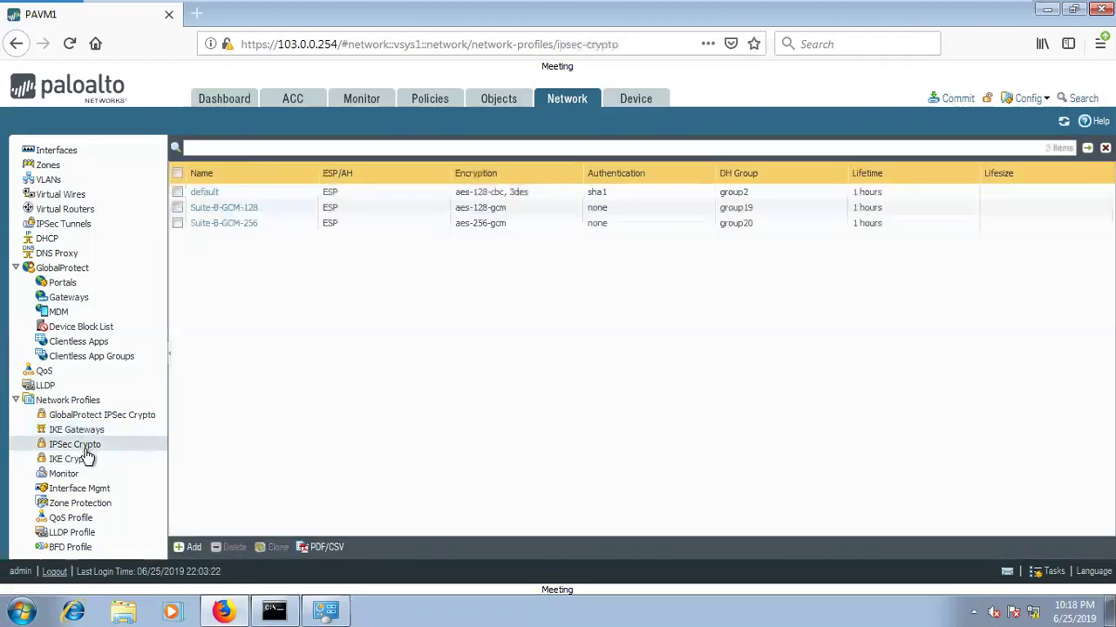
{"action": "left_click", "coordinate": [190, 547]}
{"action": "left_click", "coordinate": [367, 192]}
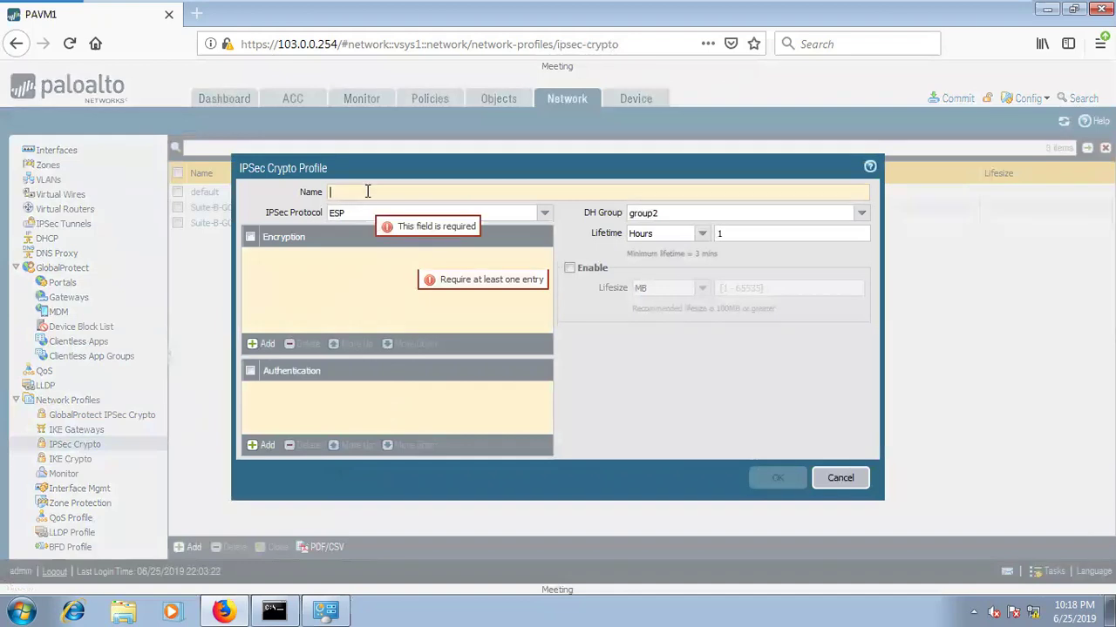
{"action": "type", "text": "PHASE-11"}
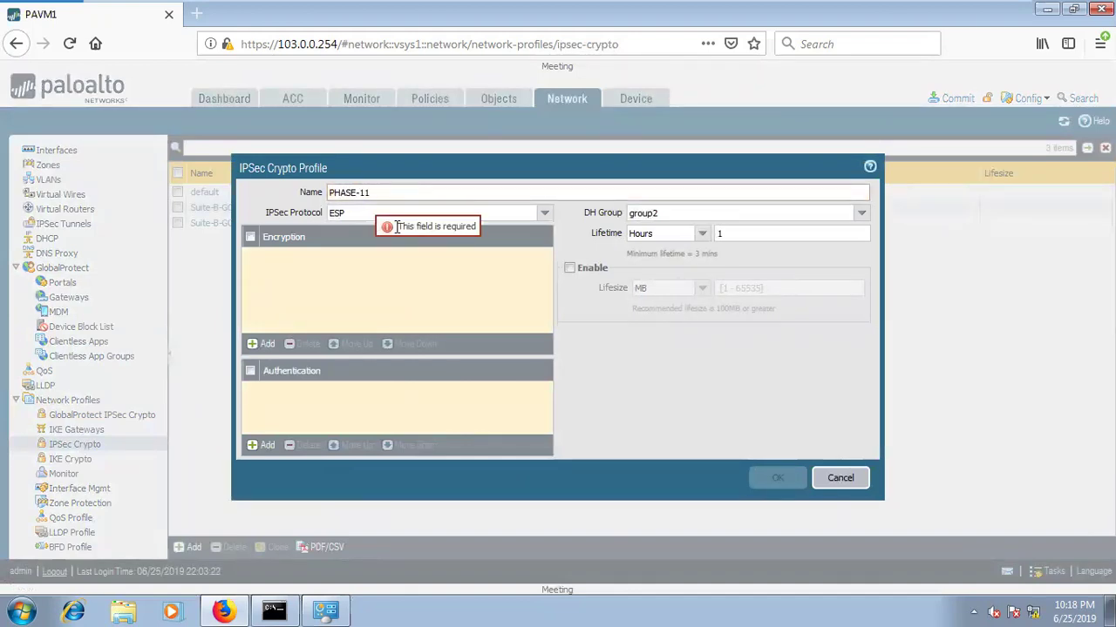
{"action": "key", "text": "BackSpace"}
{"action": "key", "text": "BackSpace"}
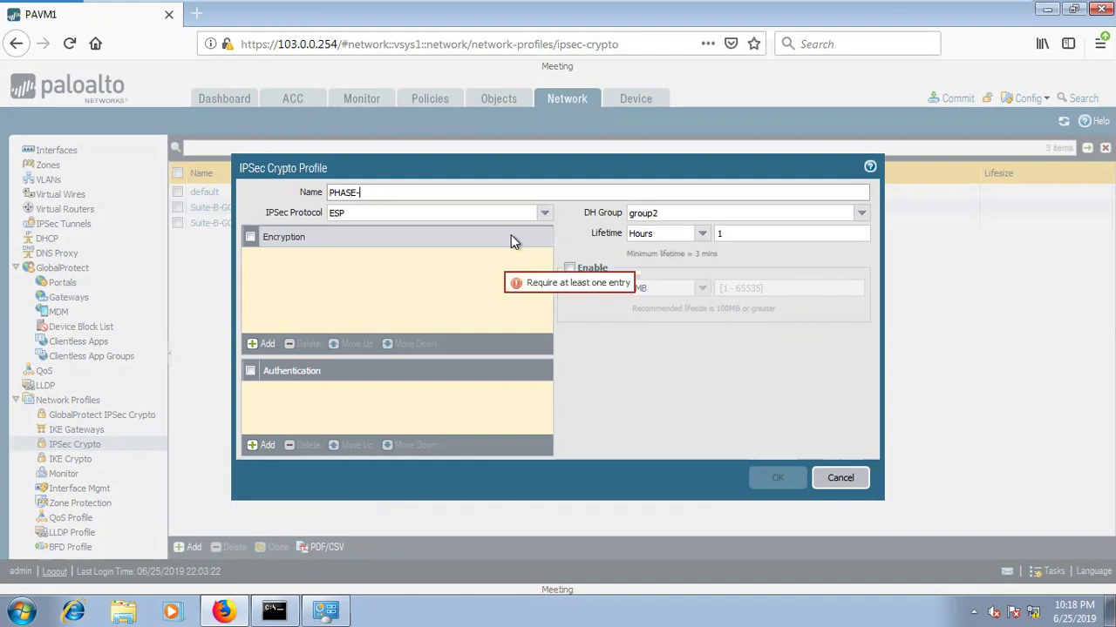
{"action": "type", "text": "II"}
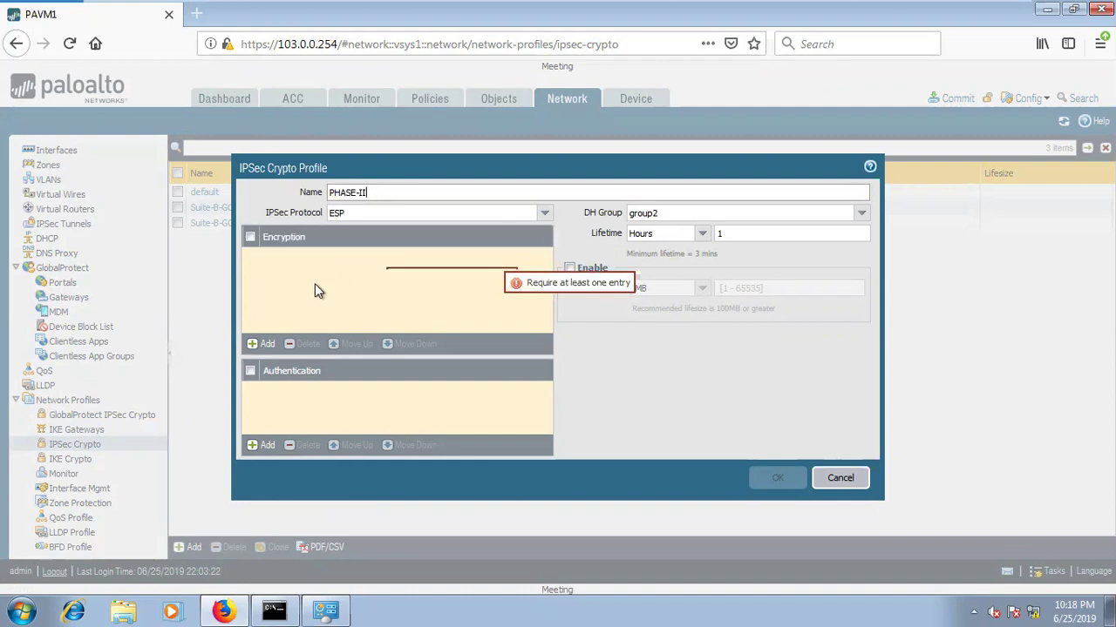
Give PHASE-II 3des and aes-128-cbc encryption with sha256 authentication, and save it.
{"action": "left_click", "coordinate": [264, 343]}
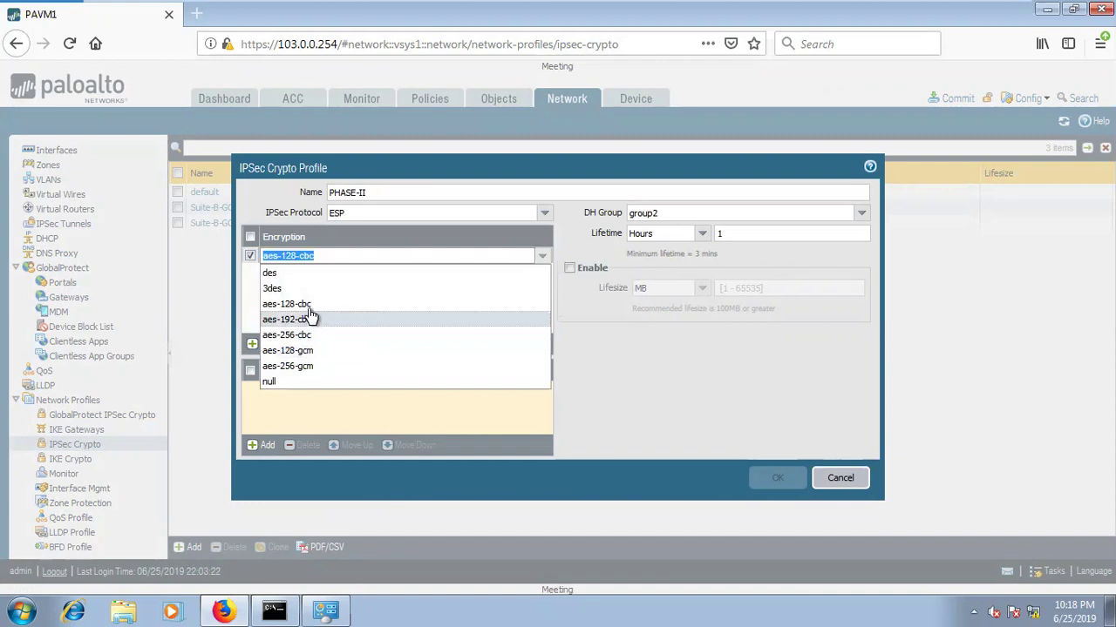
{"action": "left_click", "coordinate": [272, 289]}
{"action": "left_click", "coordinate": [261, 343]}
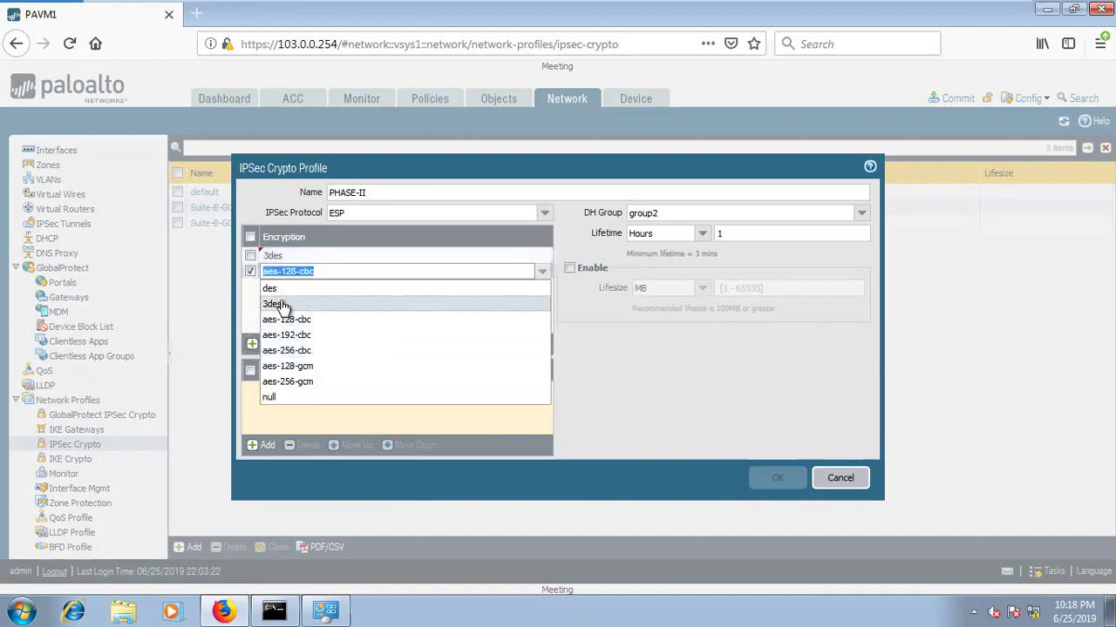
{"action": "left_click", "coordinate": [291, 320]}
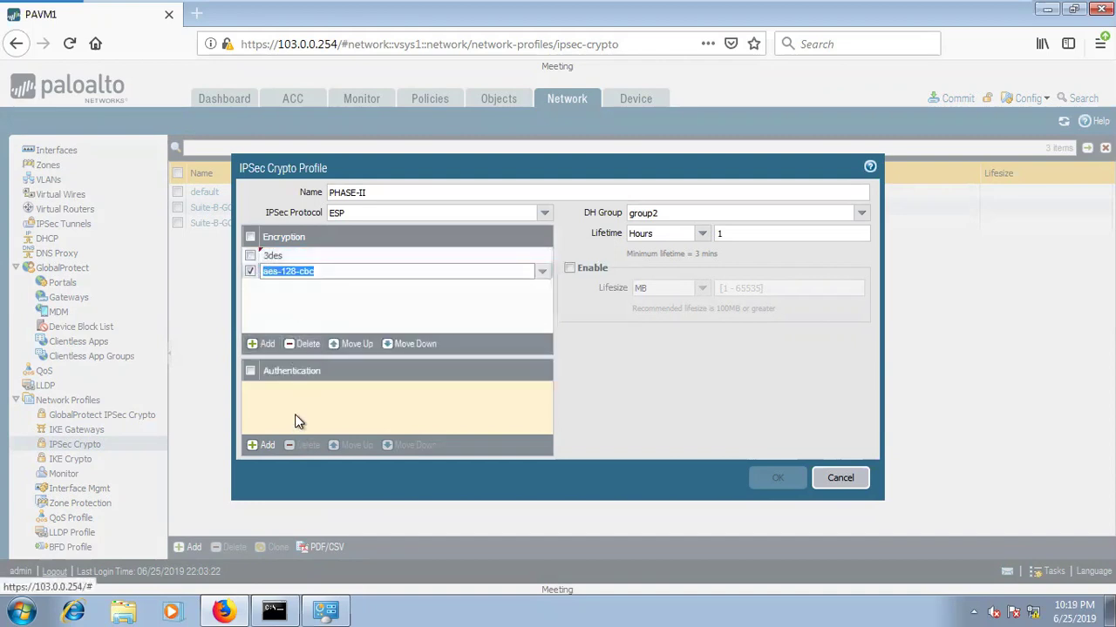
{"action": "left_click", "coordinate": [266, 444]}
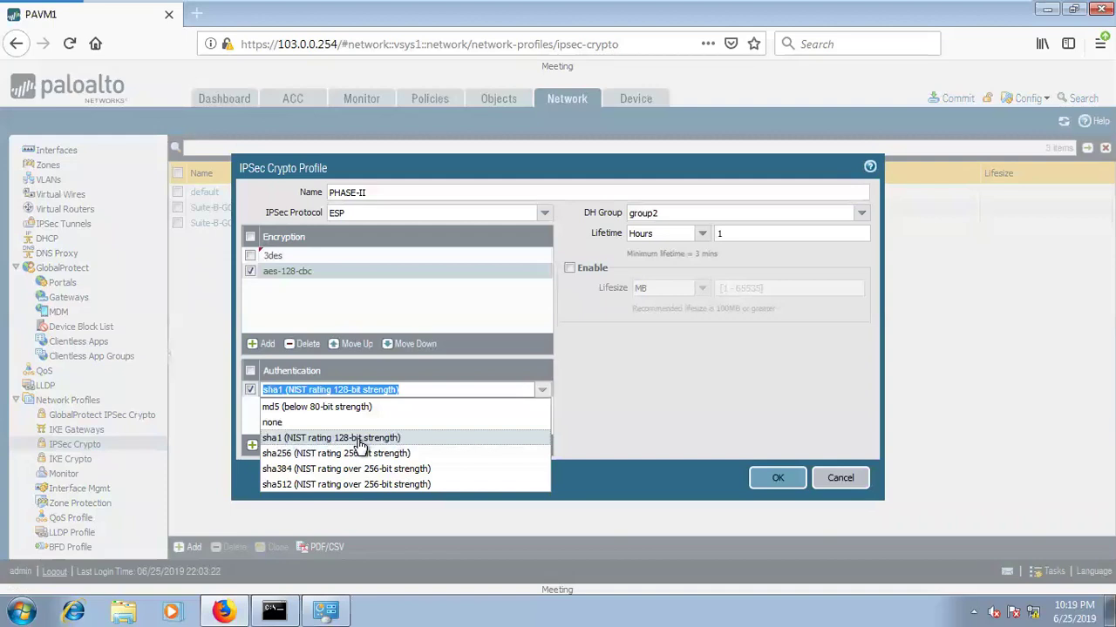
{"action": "left_click", "coordinate": [335, 457]}
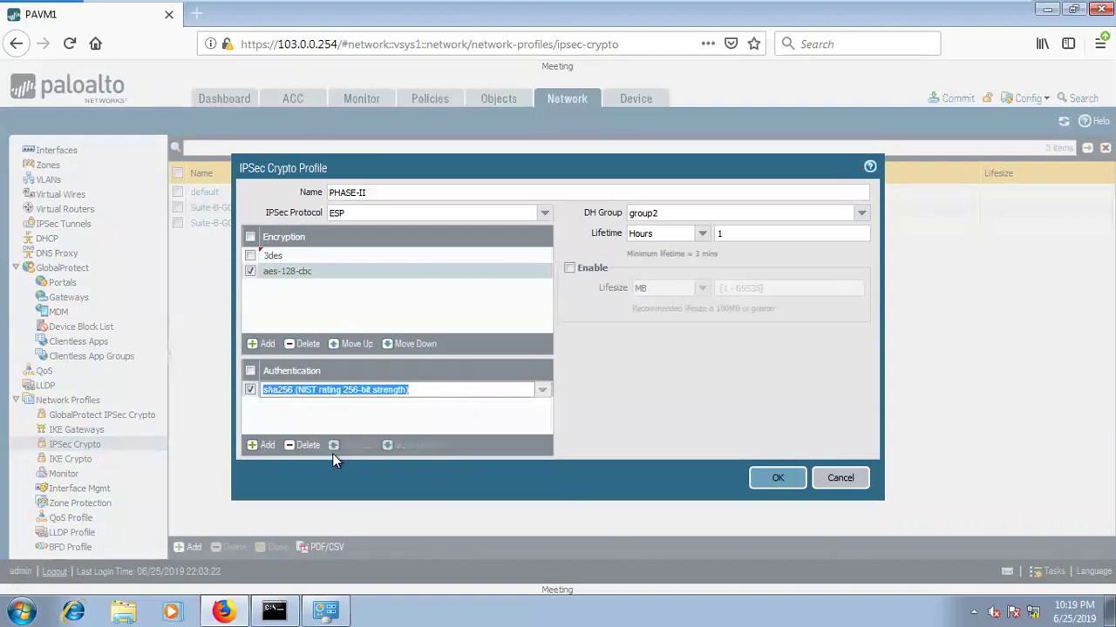
{"action": "left_click", "coordinate": [377, 415]}
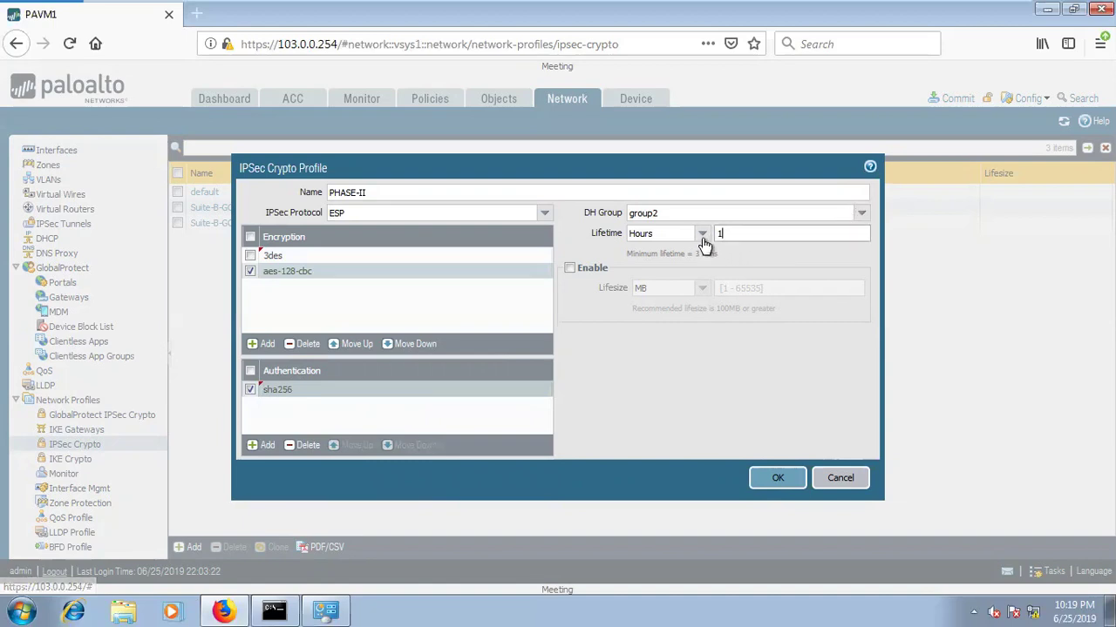
{"action": "left_click", "coordinate": [779, 479]}
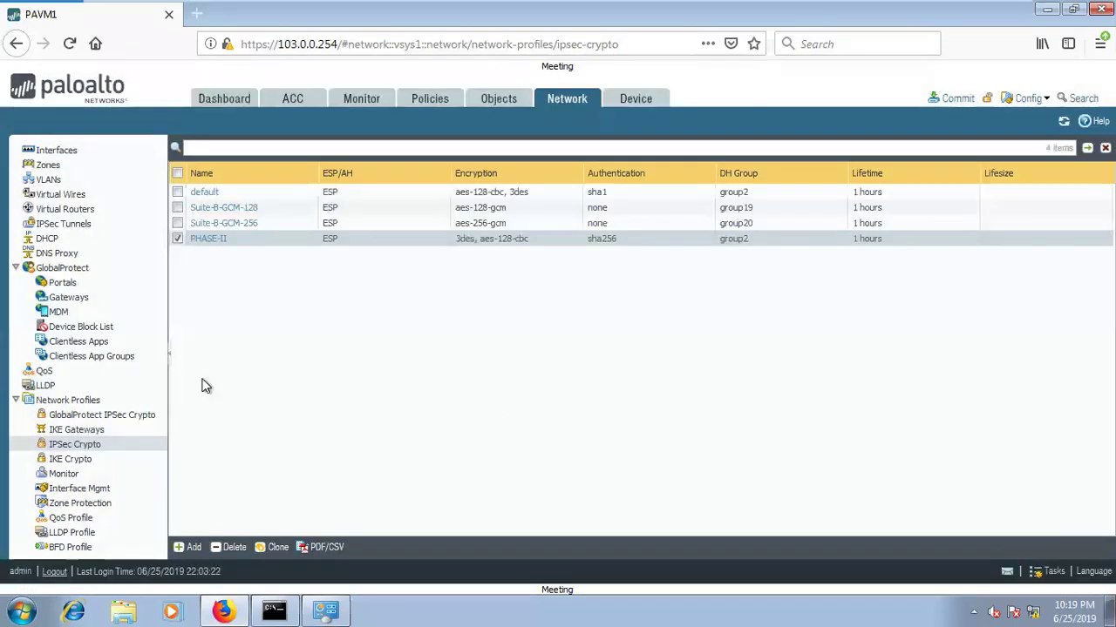
Reopen the PHASE-II IPSec crypto profile, switch its DH group to group5, and save.
{"action": "left_click", "coordinate": [75, 465]}
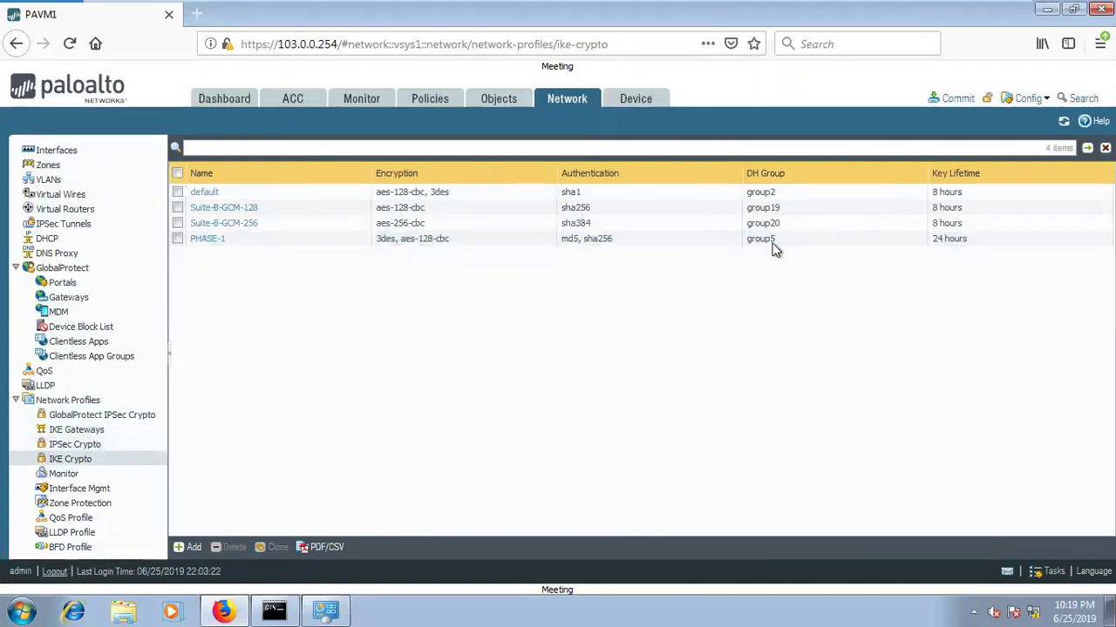
{"action": "left_click", "coordinate": [77, 447]}
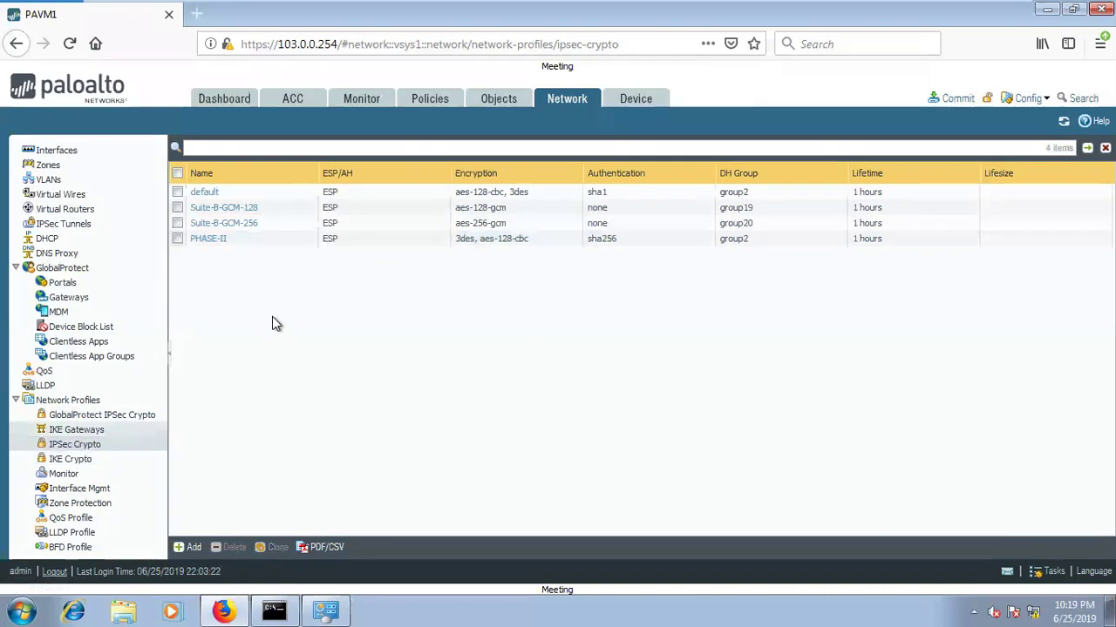
{"action": "left_click", "coordinate": [212, 242]}
{"action": "left_click", "coordinate": [212, 240]}
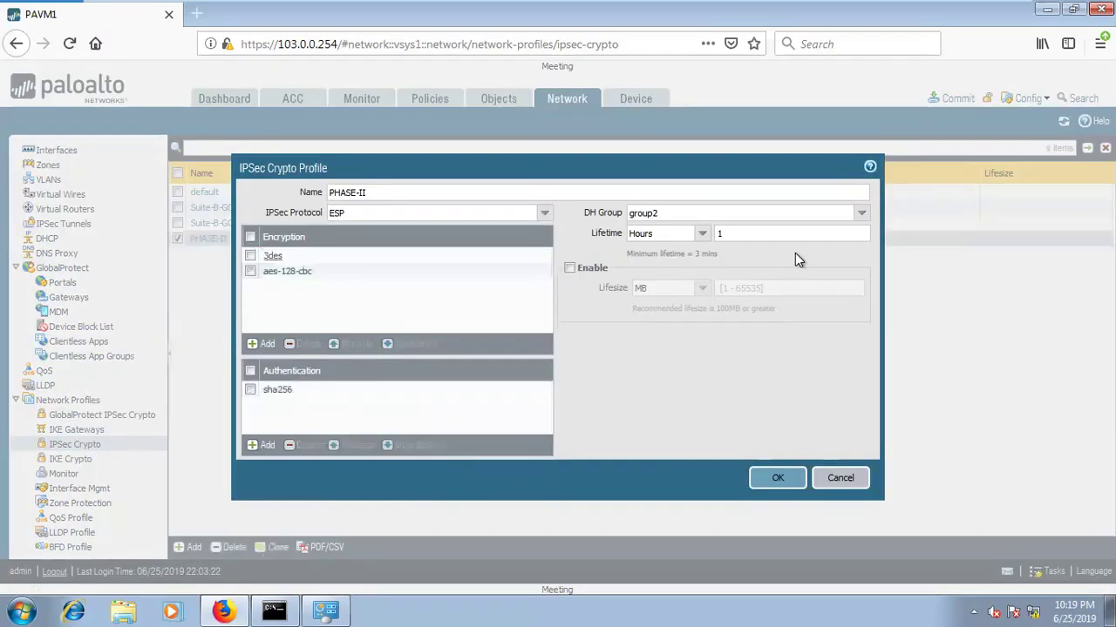
{"action": "left_click", "coordinate": [862, 213]}
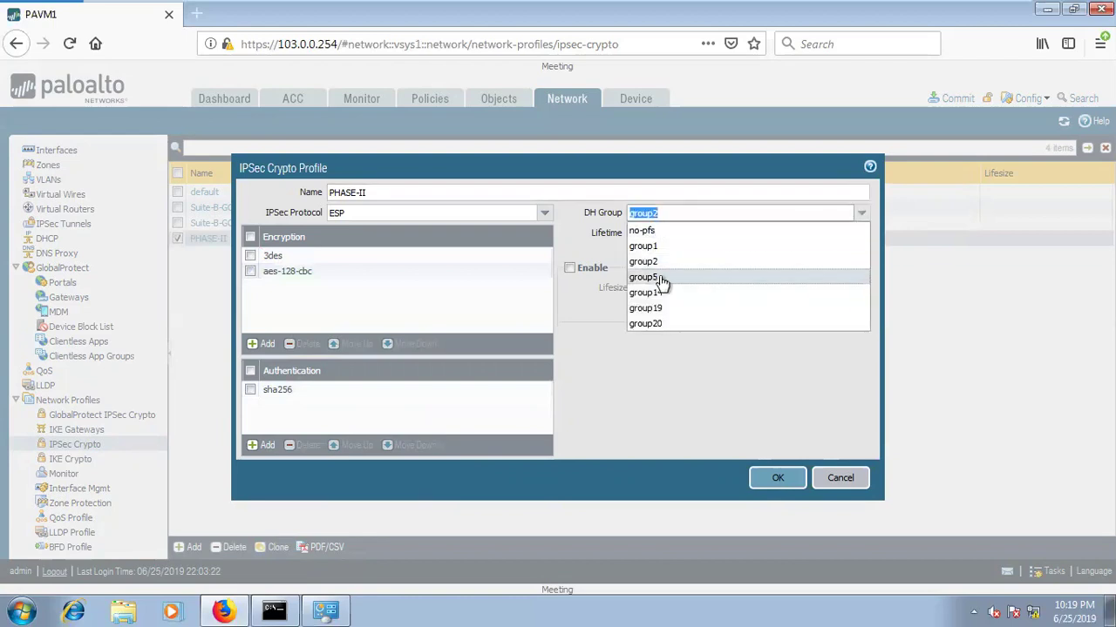
{"action": "left_click", "coordinate": [654, 277]}
{"action": "left_click", "coordinate": [777, 480]}
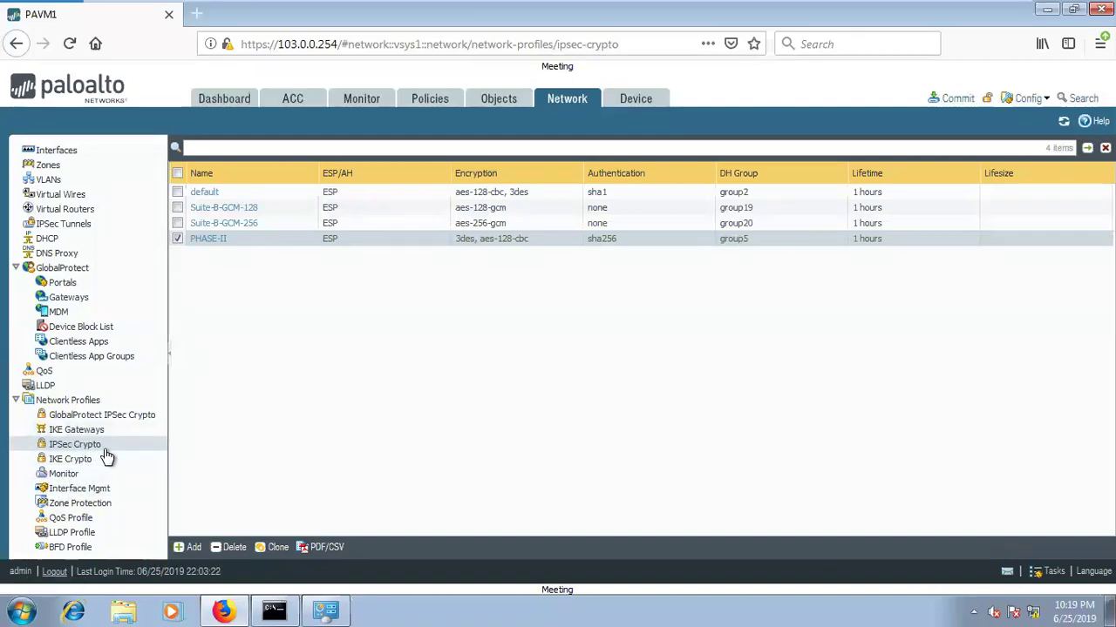
Start a new IPSec tunnel named IPSEC_TUNNEL using tunnel interface tunnel.1.
{"action": "left_click", "coordinate": [83, 229]}
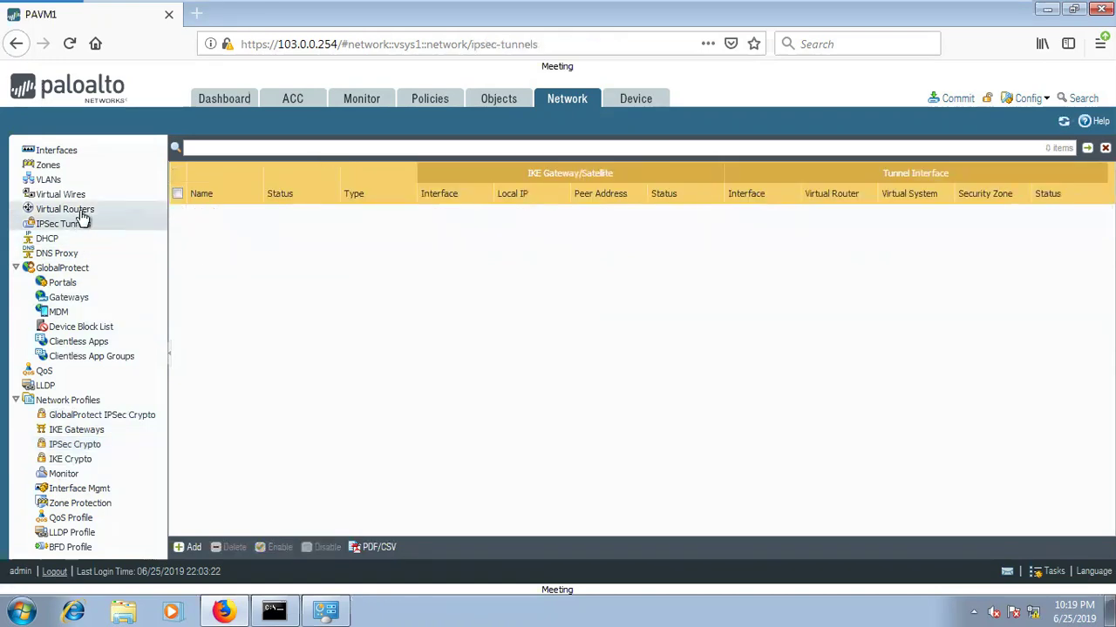
{"action": "left_click", "coordinate": [194, 549]}
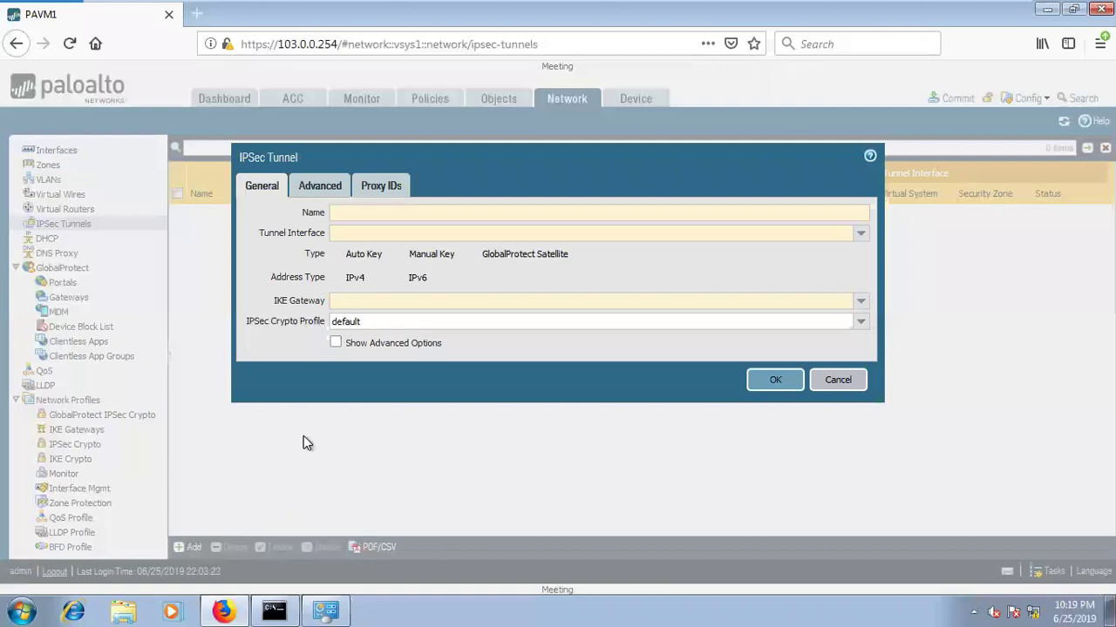
{"action": "left_click", "coordinate": [545, 207]}
{"action": "type", "text": "IPSEC_TUNNEL"}
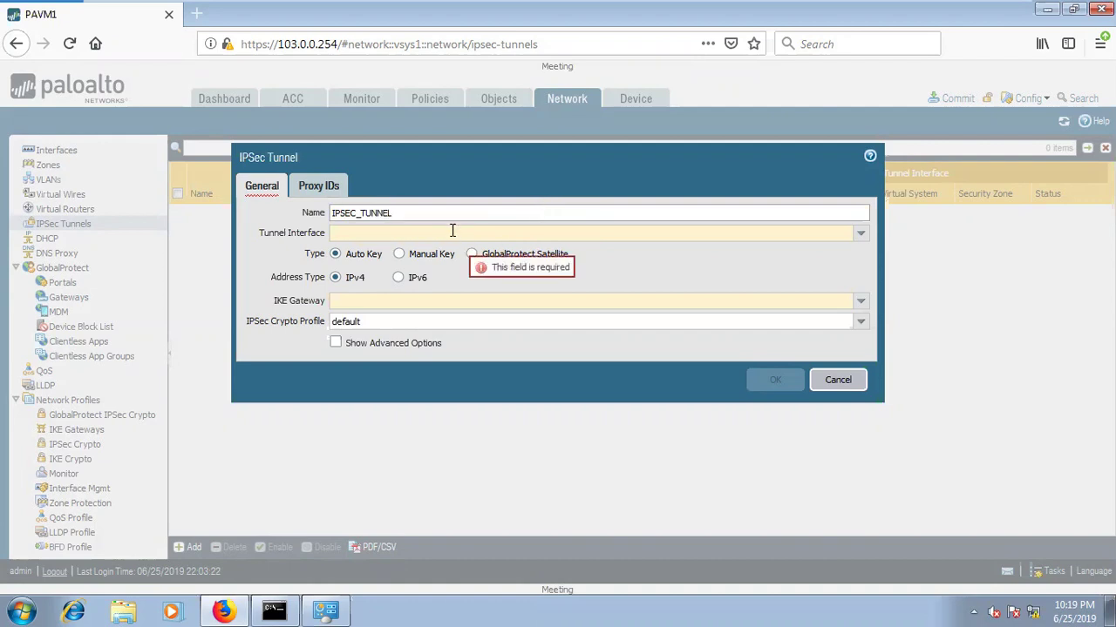
{"action": "left_click", "coordinate": [453, 231]}
{"action": "left_click", "coordinate": [860, 234]}
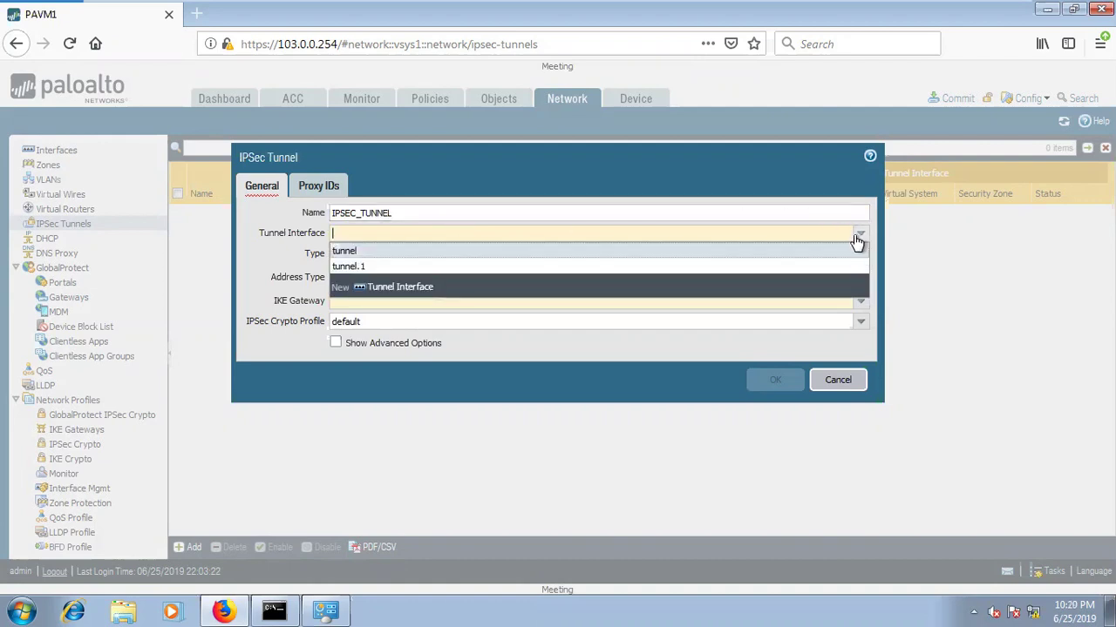
{"action": "left_click", "coordinate": [396, 267]}
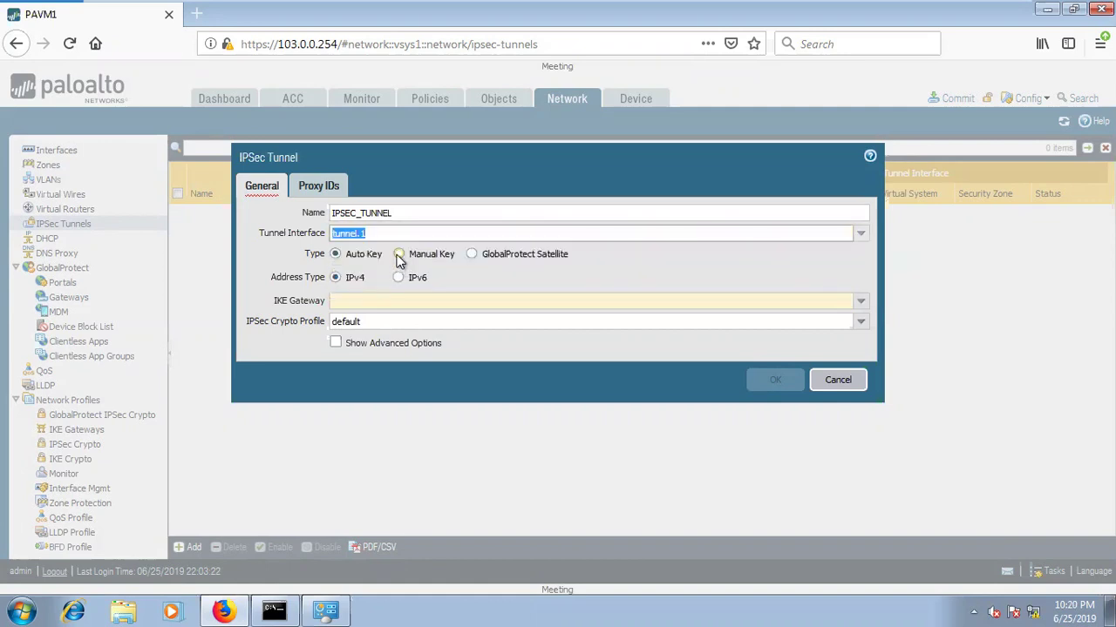
Leave the IKE gateway blank and select PHASE-II as the IPSec crypto profile.
{"action": "left_click", "coordinate": [387, 302]}
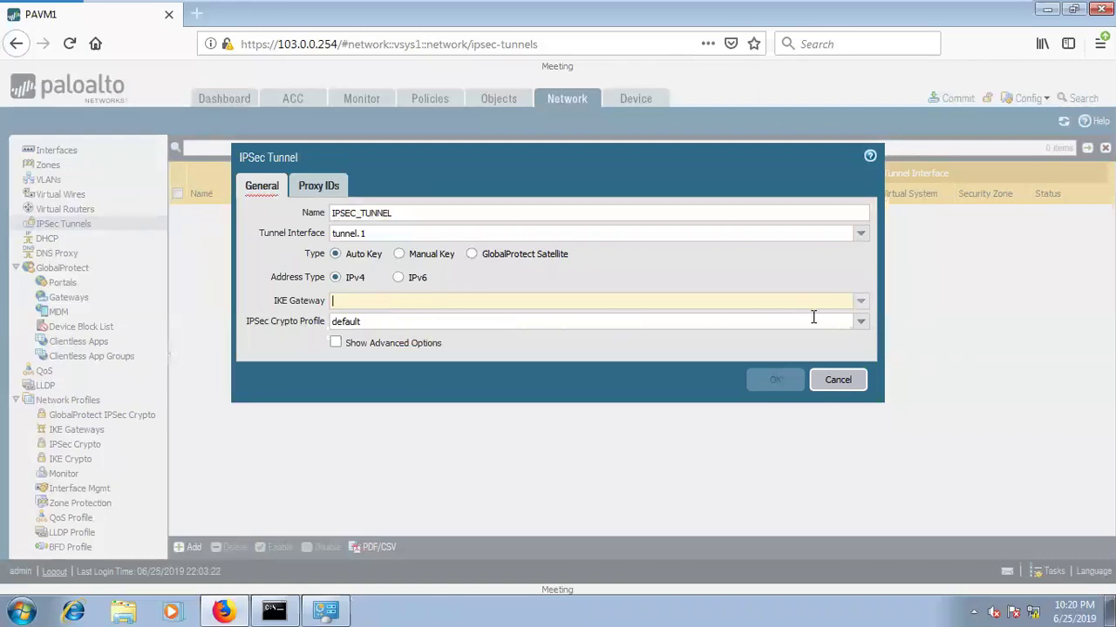
{"action": "left_click", "coordinate": [860, 301]}
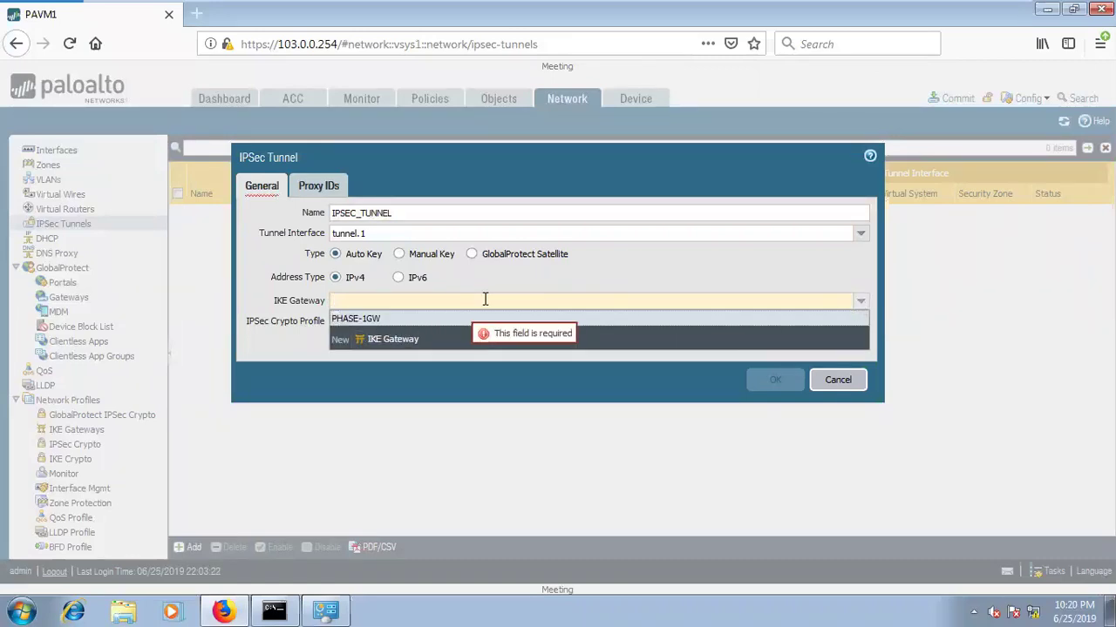
{"action": "left_click", "coordinate": [405, 395]}
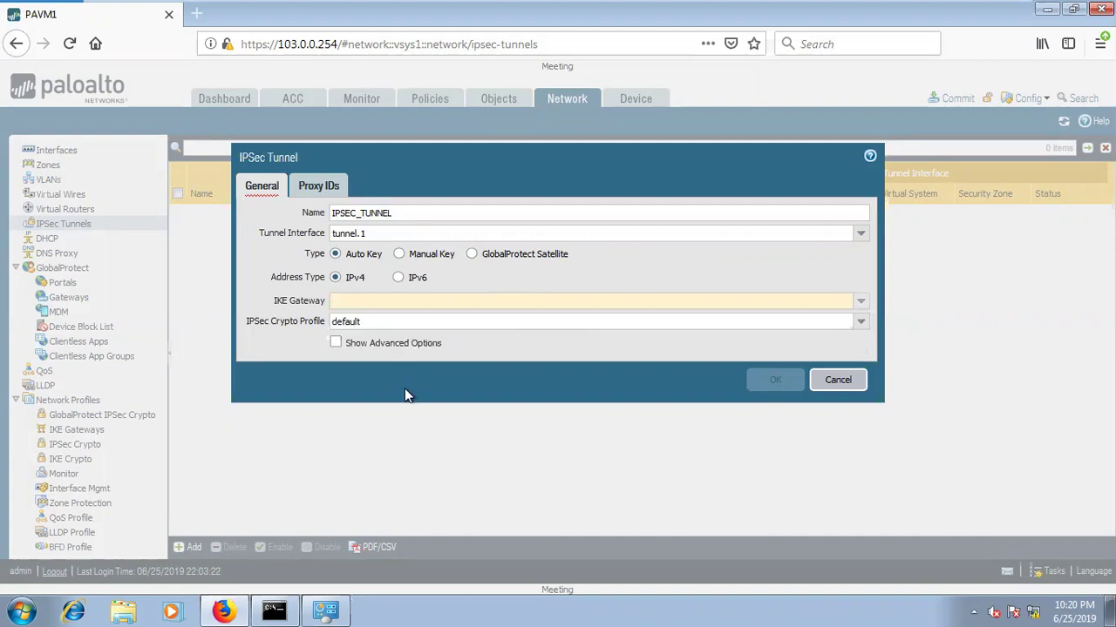
{"action": "left_click", "coordinate": [861, 326]}
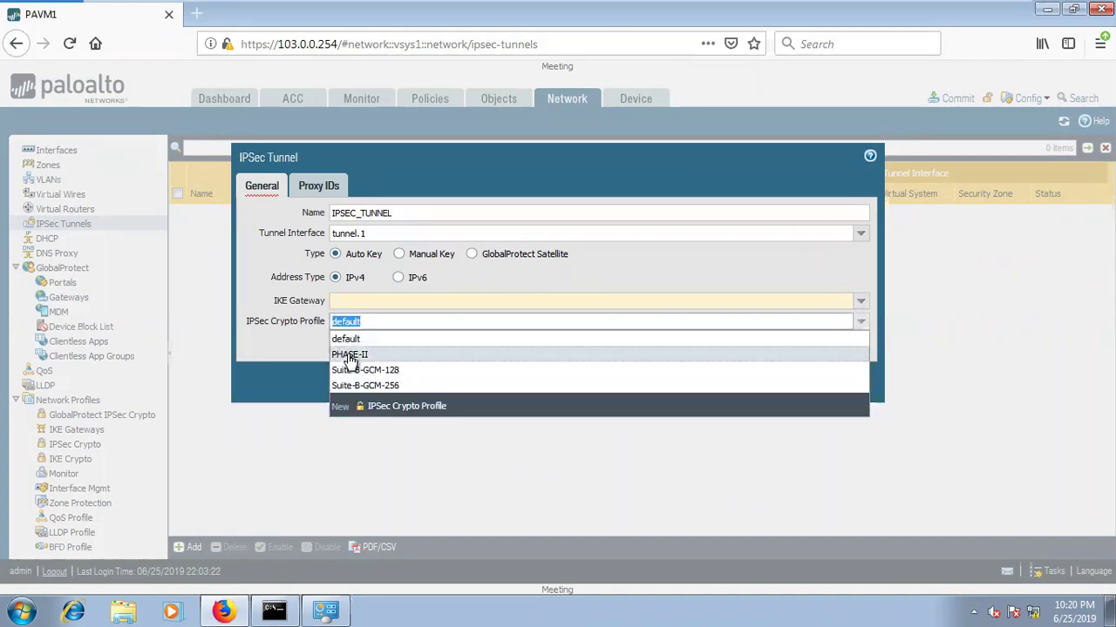
{"action": "left_click", "coordinate": [339, 354]}
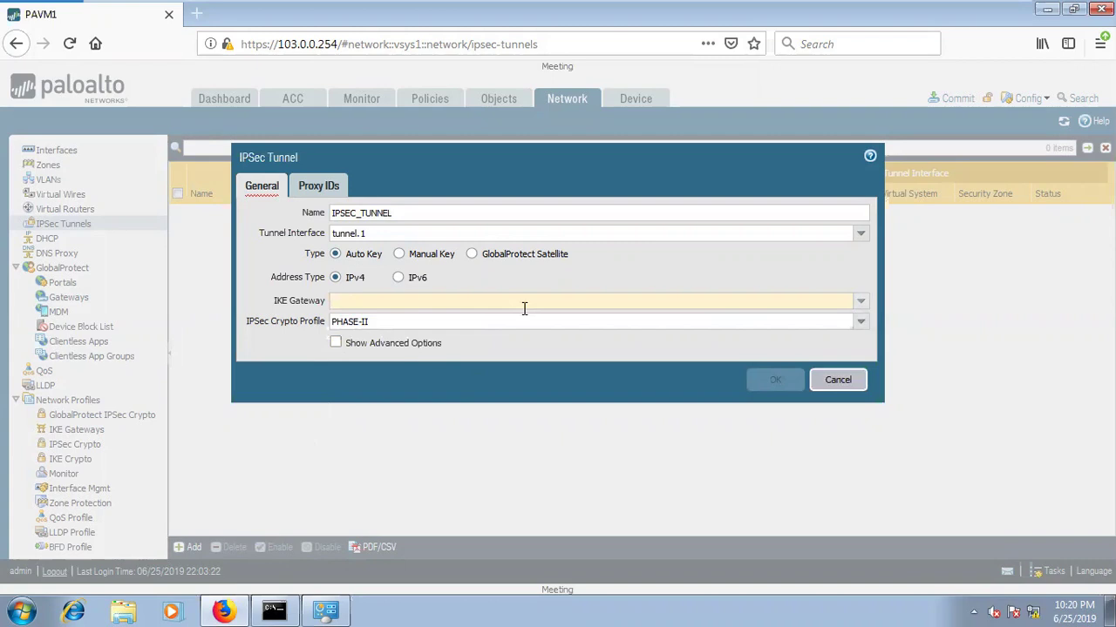
{"action": "key", "text": "ctrl+alt+Return"}
Check the phase-2 and IPSec tunnel lab slides, then return to the ADMIN_PC1 VM window.
{"action": "left_click", "coordinate": [529, 611]}
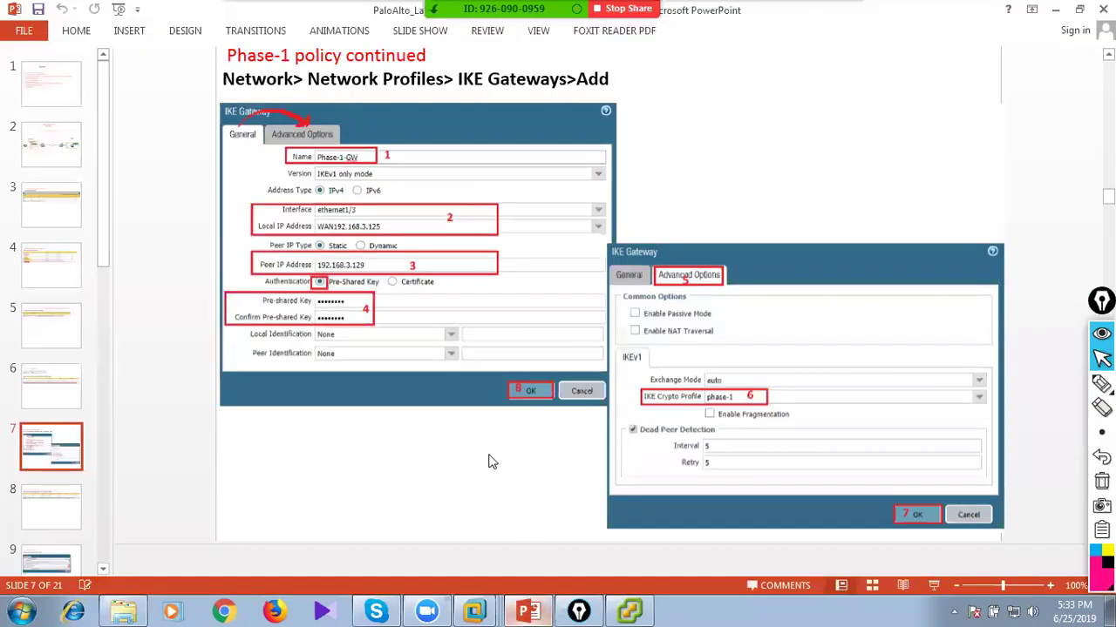
{"action": "left_click", "coordinate": [53, 506]}
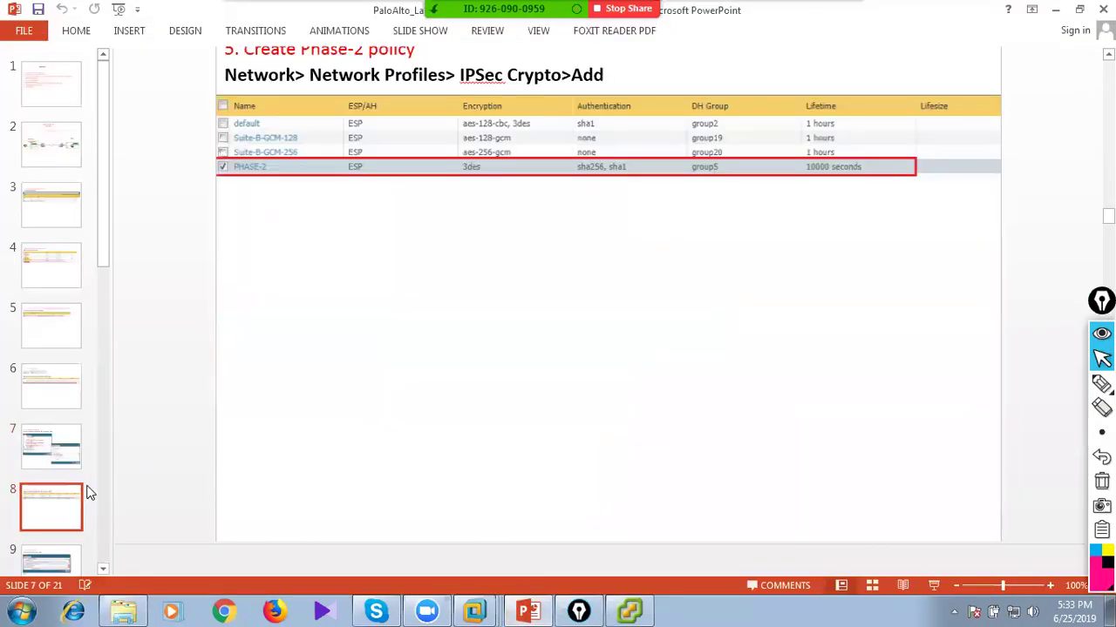
{"action": "key", "text": "Down"}
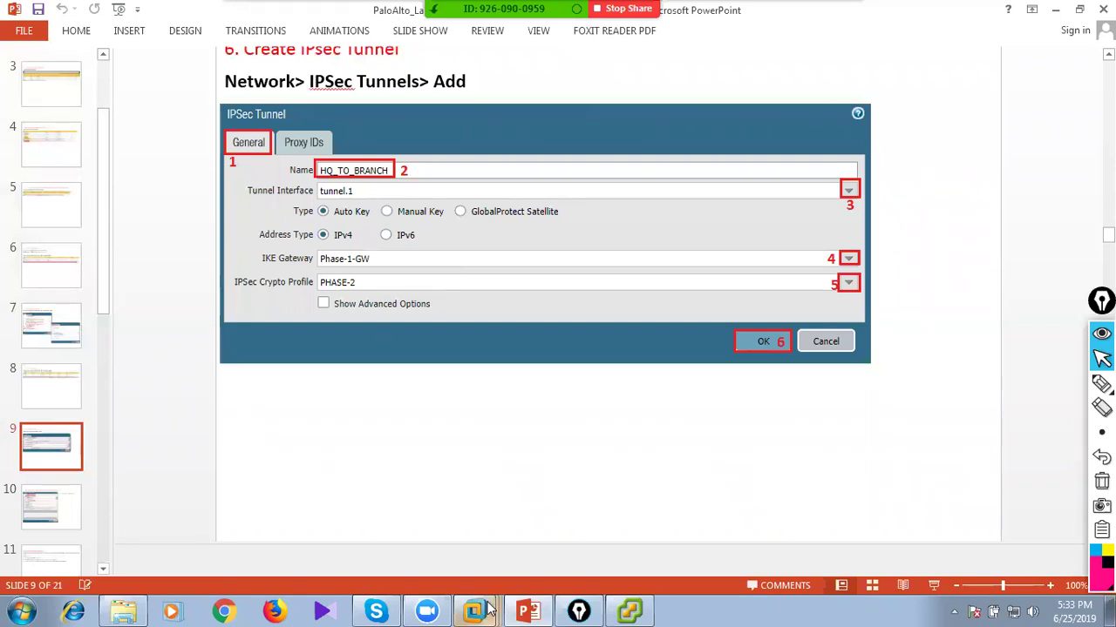
{"action": "mouse_move", "coordinate": [474, 612]}
{"action": "left_click", "coordinate": [434, 381]}
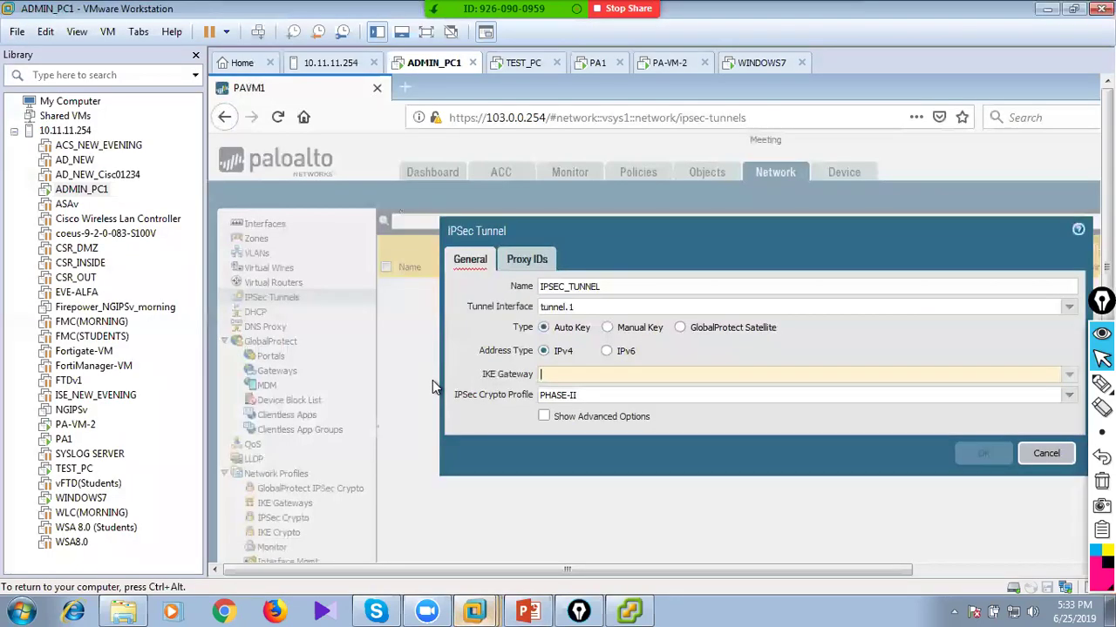
Choose PHASE-1GW as the IKE gateway and annotate it and the PHASE-II profile setting.
{"action": "left_click", "coordinate": [1066, 377]}
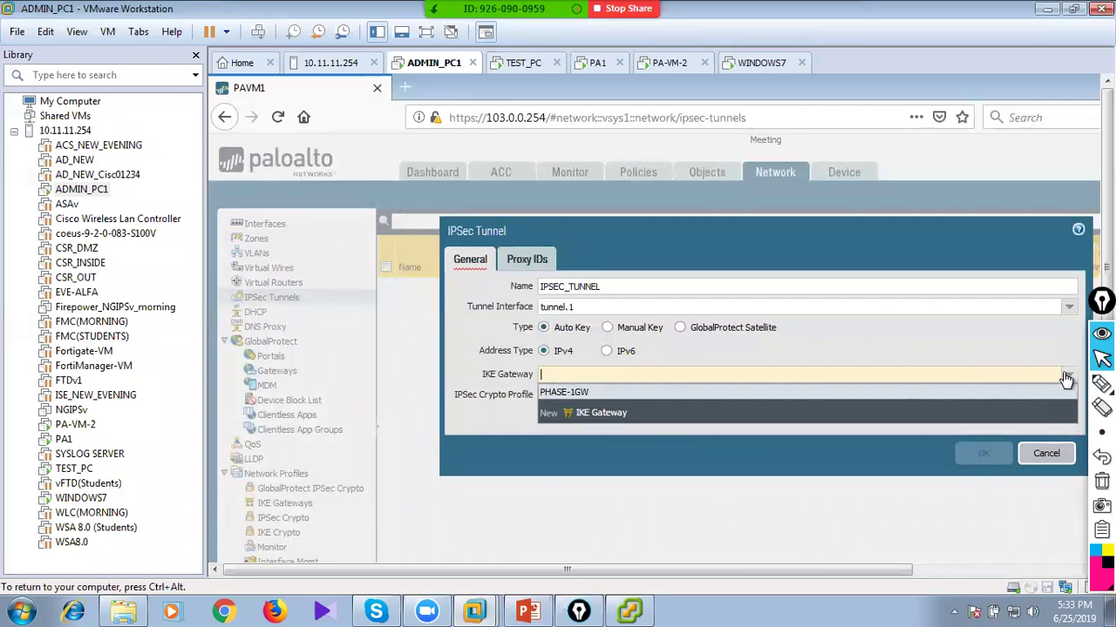
{"action": "left_click", "coordinate": [554, 394]}
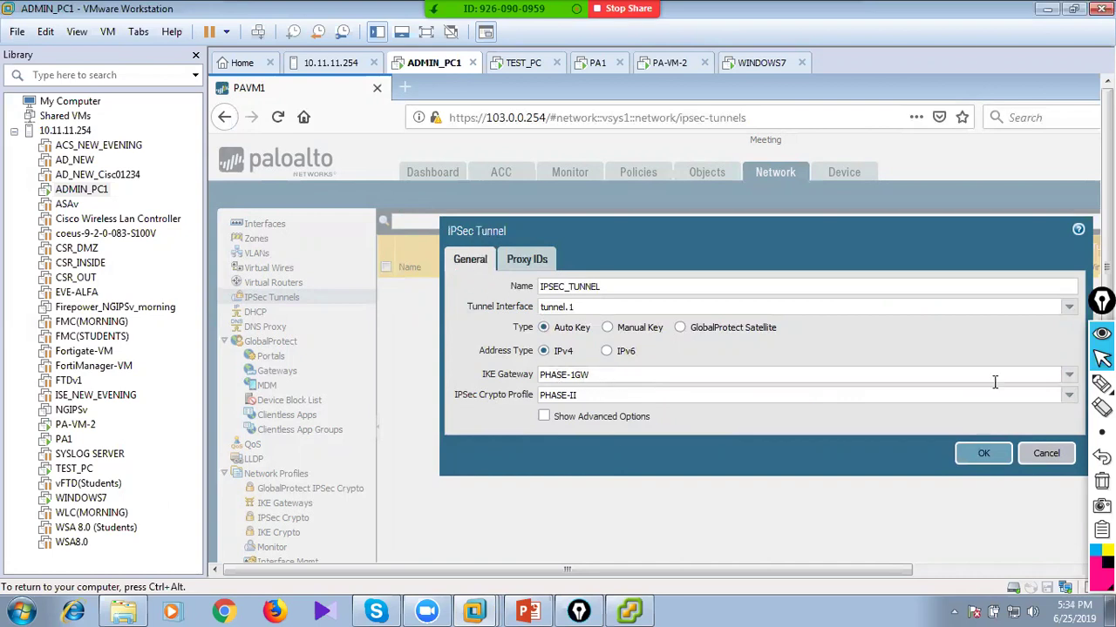
{"action": "left_click", "coordinate": [1102, 384]}
{"action": "left_click_drag", "start_coordinate": [615, 377], "coordinate": [695, 331]}
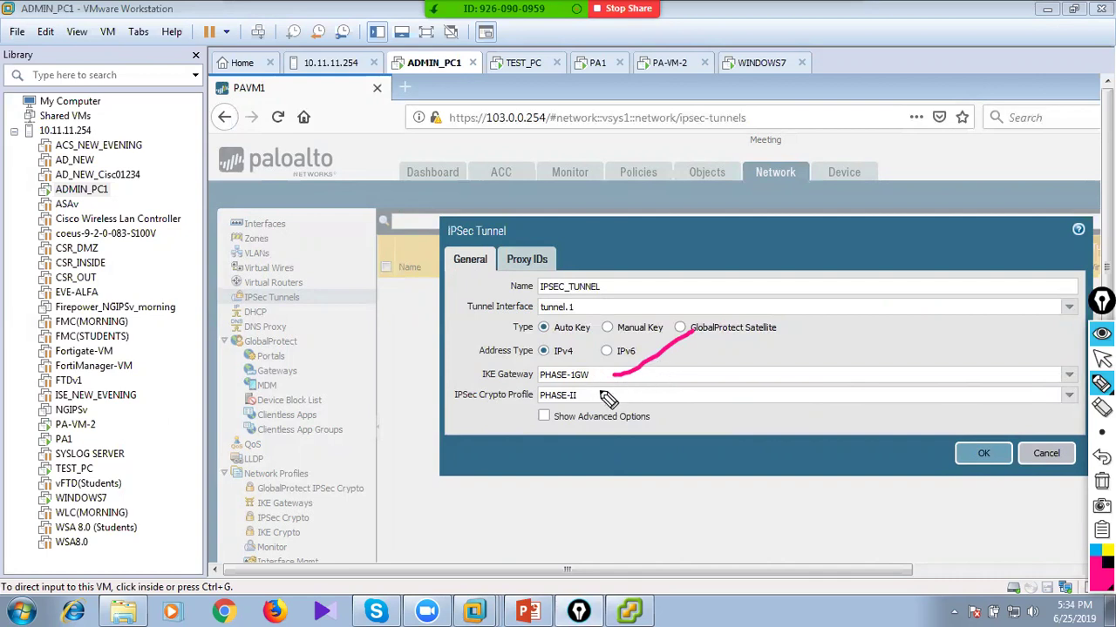
{"action": "left_click_drag", "start_coordinate": [584, 394], "coordinate": [634, 411]}
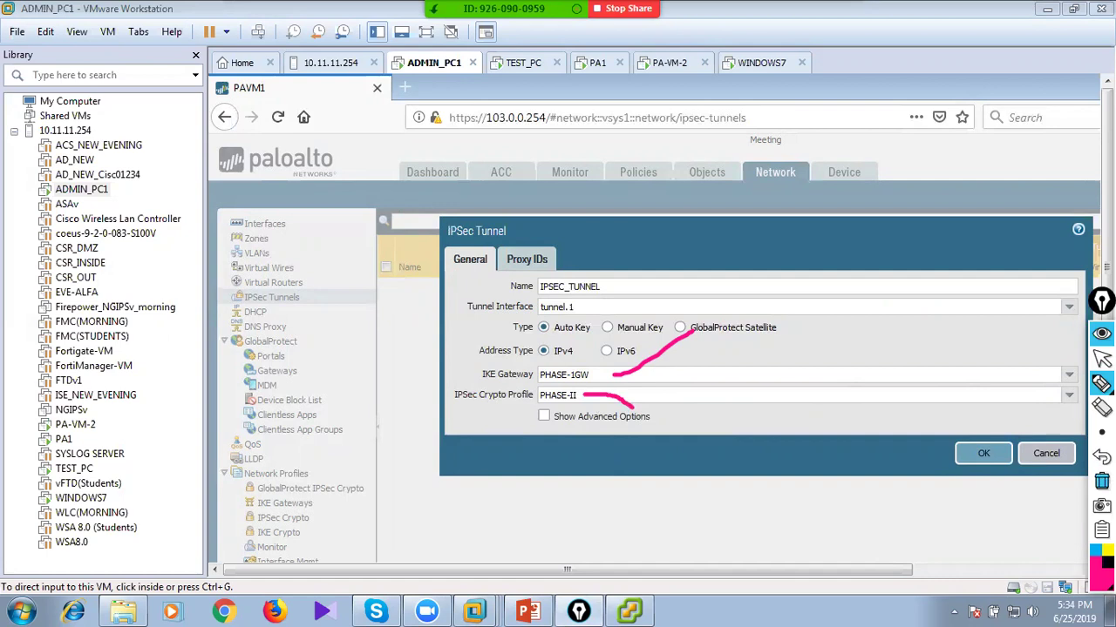
Clear the annotations and save the IPSEC_TUNNEL tunnel.
{"action": "left_click", "coordinate": [1102, 481]}
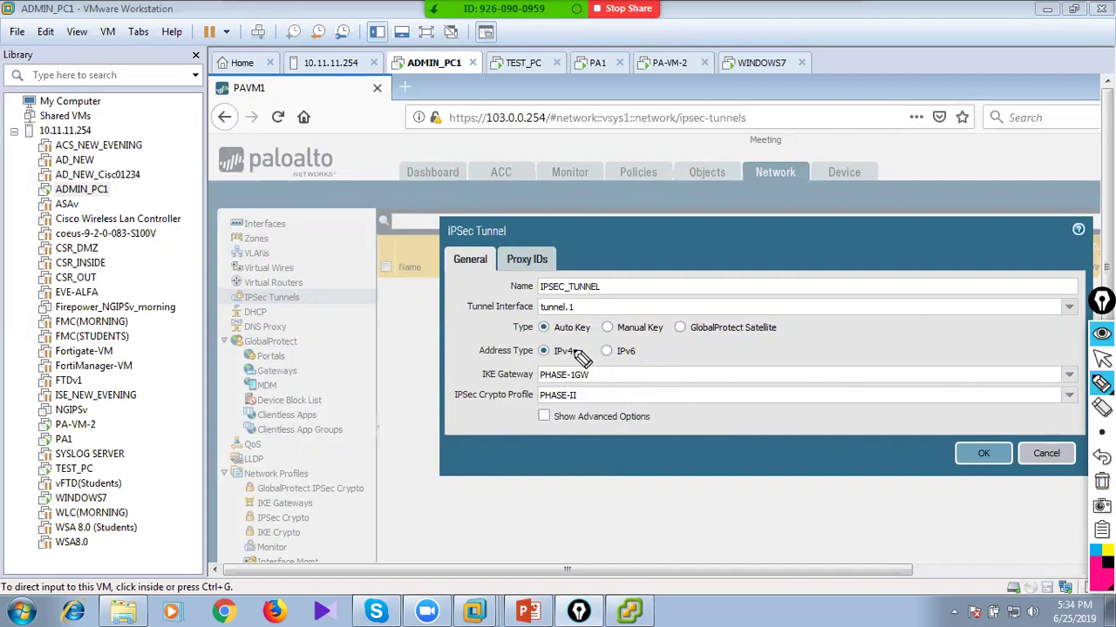
{"action": "left_click", "coordinate": [1101, 359]}
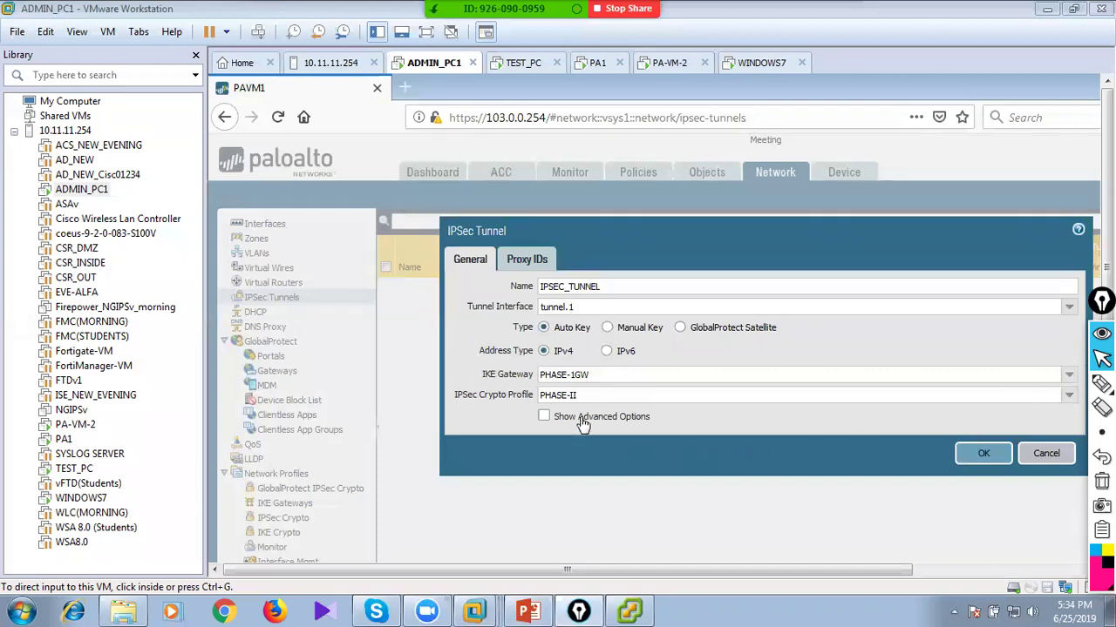
{"action": "left_click", "coordinate": [983, 456]}
{"action": "left_click", "coordinate": [984, 456]}
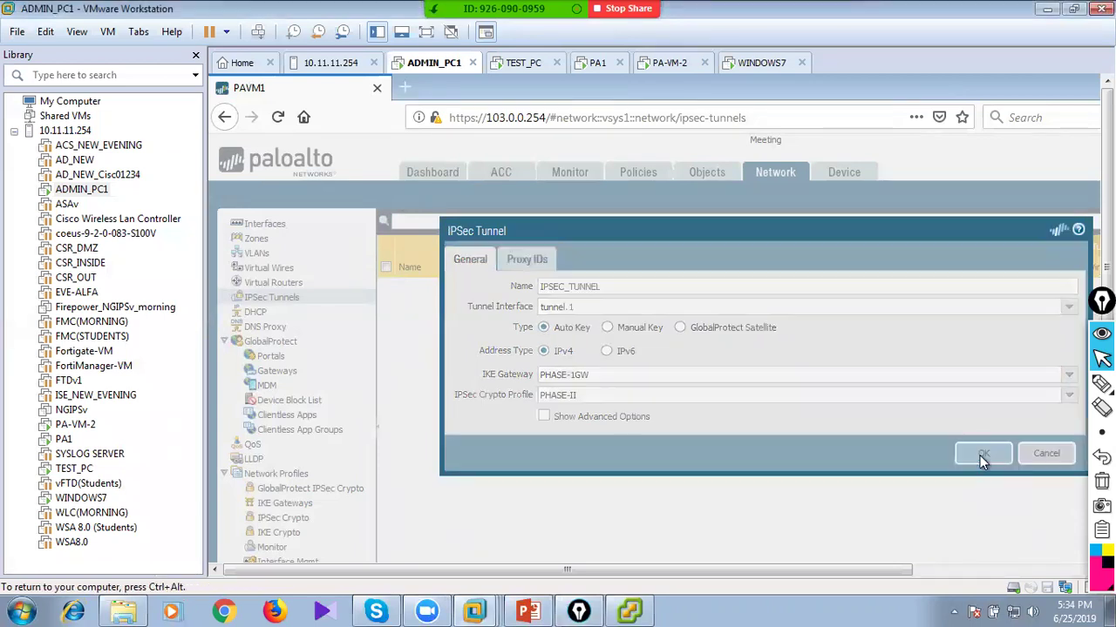
On the Phase-2 crypto profile slide, underline the PHASE-2 profile row.
{"action": "key", "text": "ctrl+alt"}
{"action": "left_click", "coordinate": [527, 612]}
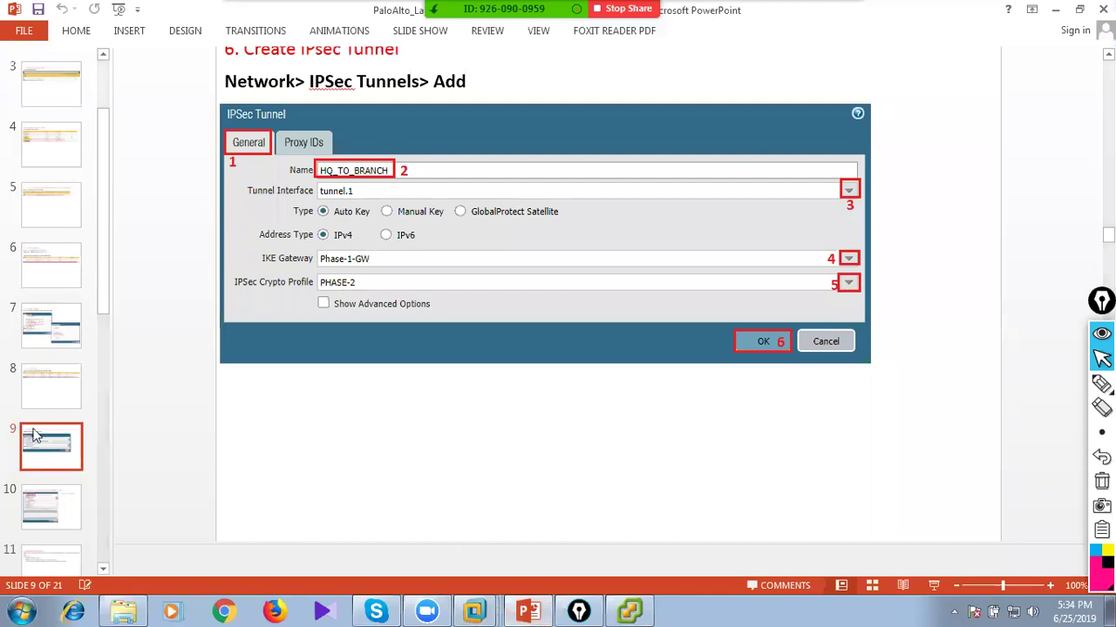
{"action": "left_click", "coordinate": [39, 381]}
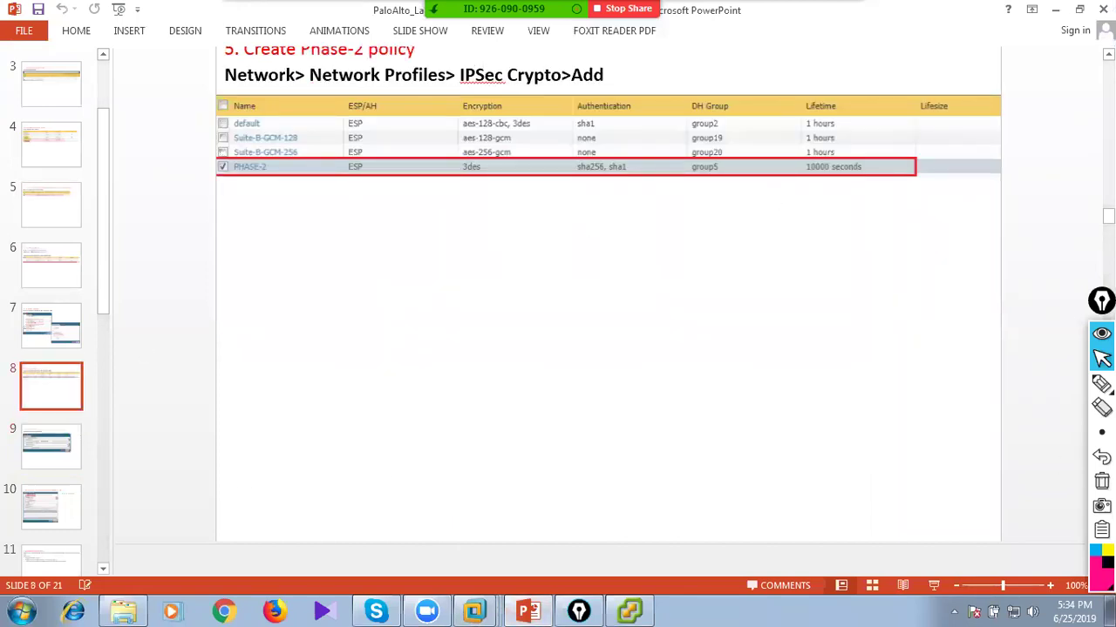
{"action": "left_click", "coordinate": [1101, 383]}
{"action": "mouse_move", "coordinate": [209, 179]}
{"action": "left_mouse_down"}
{"action": "mouse_move", "coordinate": [697, 200]}
{"action": "mouse_move", "coordinate": [816, 180]}
{"action": "left_mouse_up"}
{"action": "left_click", "coordinate": [1101, 358]}
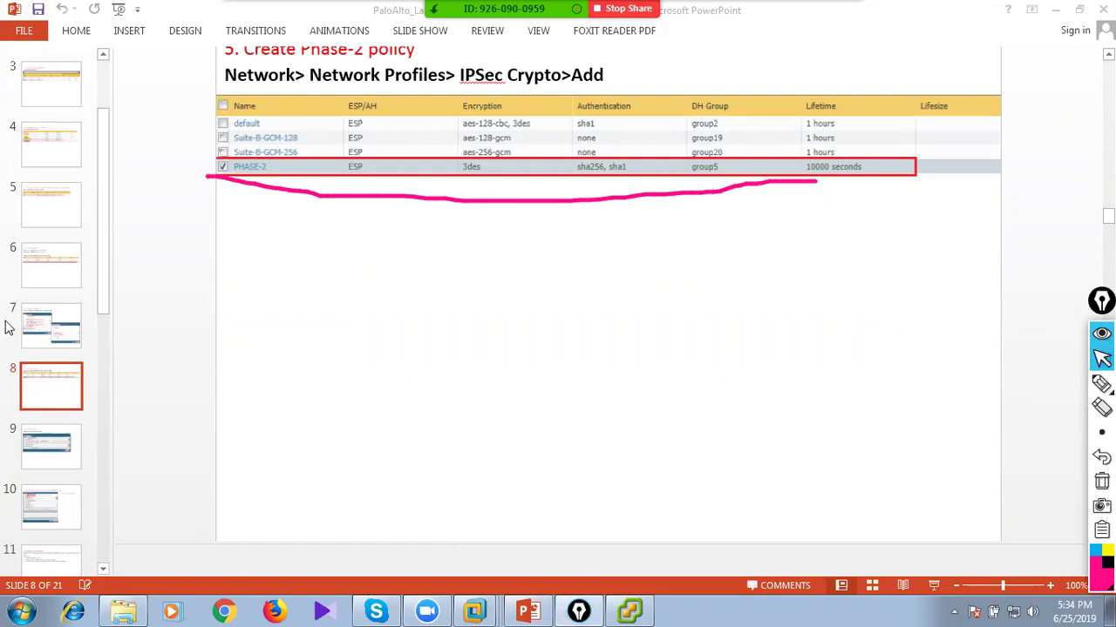
On the Phase-1 IKE Gateway slide, circle the IKE Crypto Profile setting, then clear it.
{"action": "left_click", "coordinate": [52, 329]}
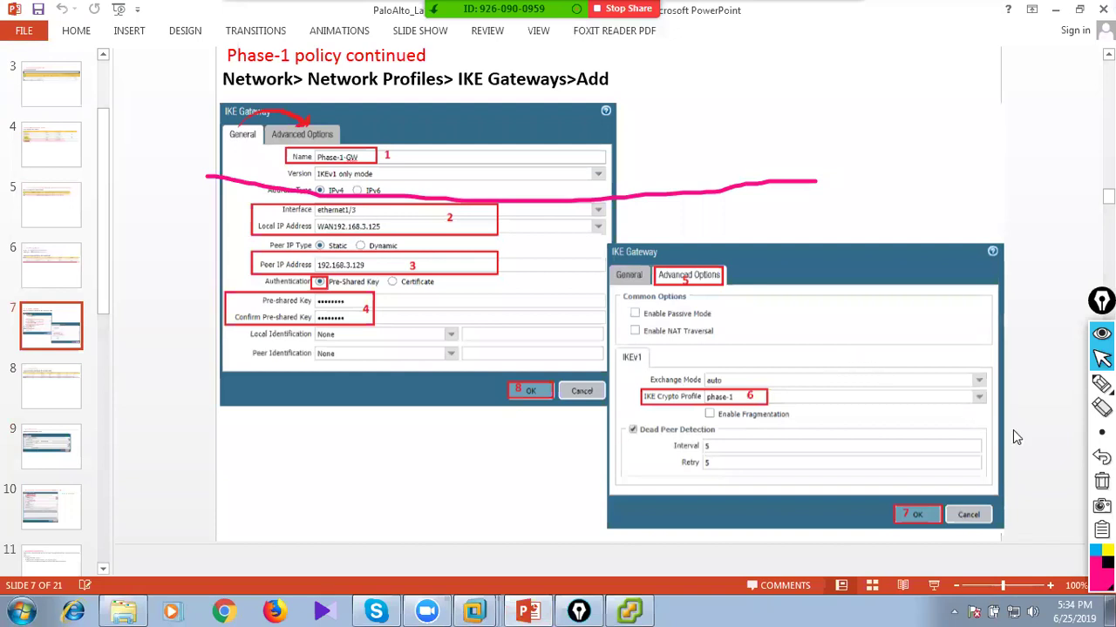
{"action": "left_click", "coordinate": [1101, 383]}
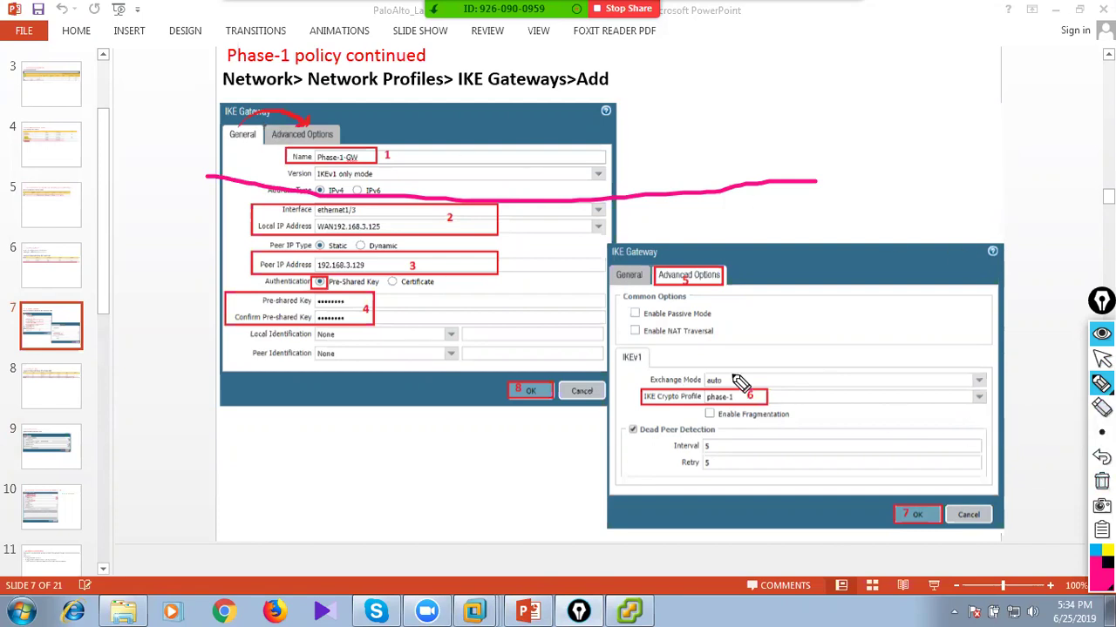
{"action": "left_click", "coordinate": [1102, 480]}
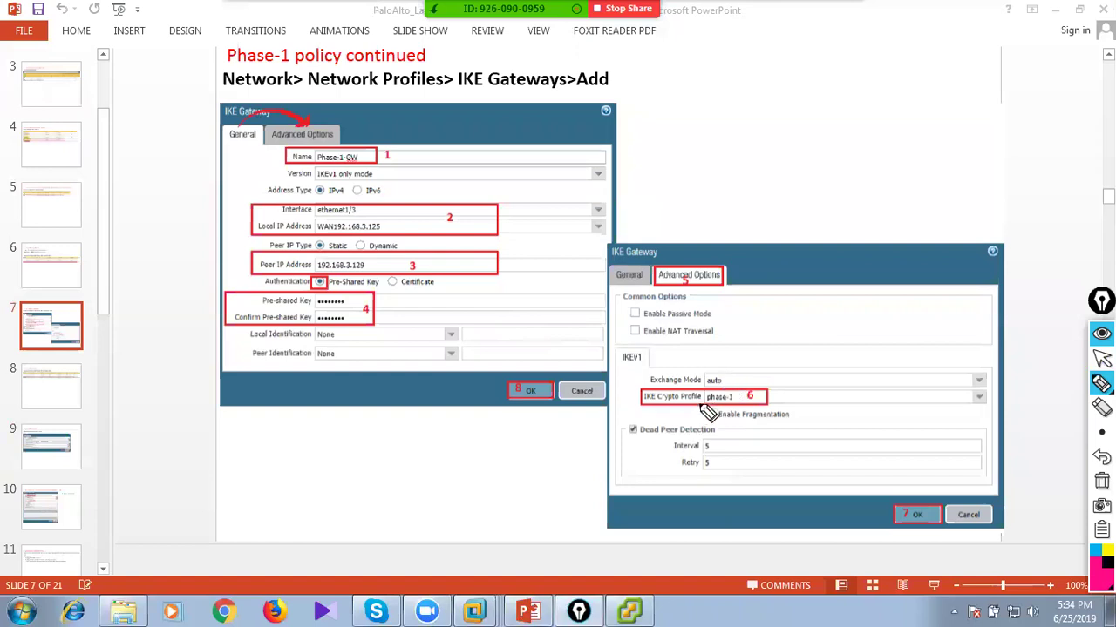
{"action": "left_click_drag", "start_coordinate": [751, 392], "coordinate": [748, 397]}
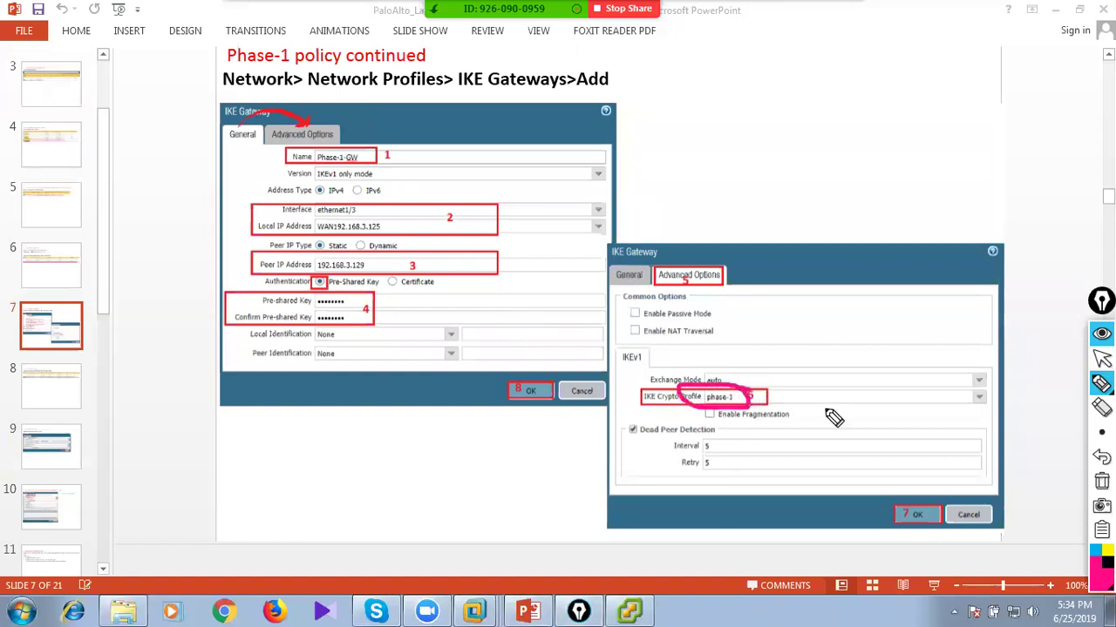
{"action": "left_click", "coordinate": [1101, 384]}
{"action": "left_click", "coordinate": [1101, 358]}
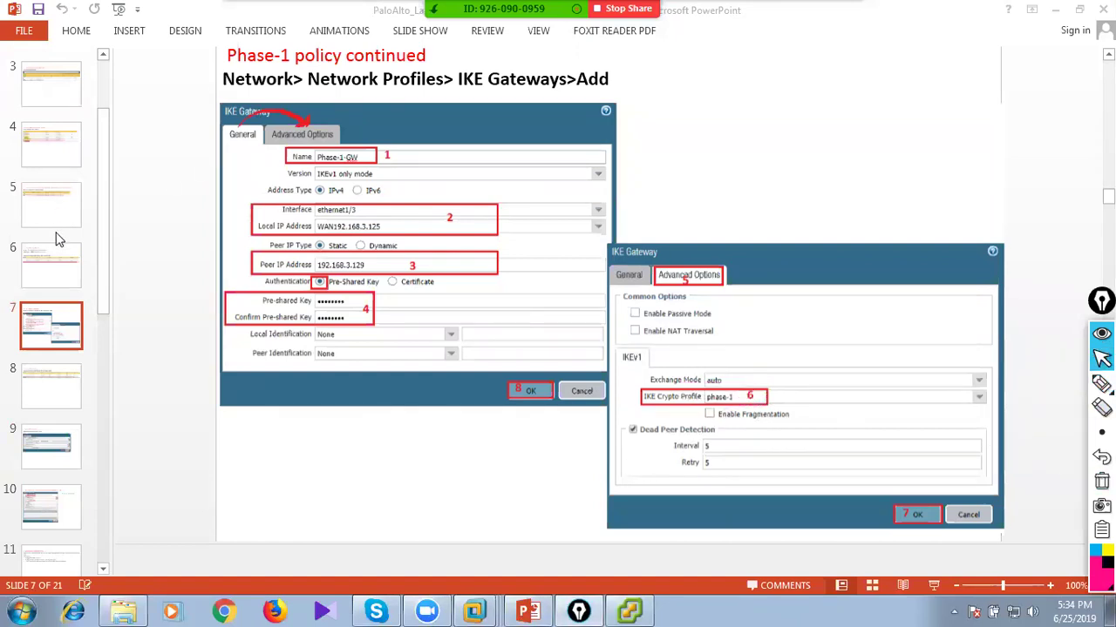
Page through the IKE Crypto, IPSec Tunnel and static route slides.
{"action": "left_click", "coordinate": [54, 269]}
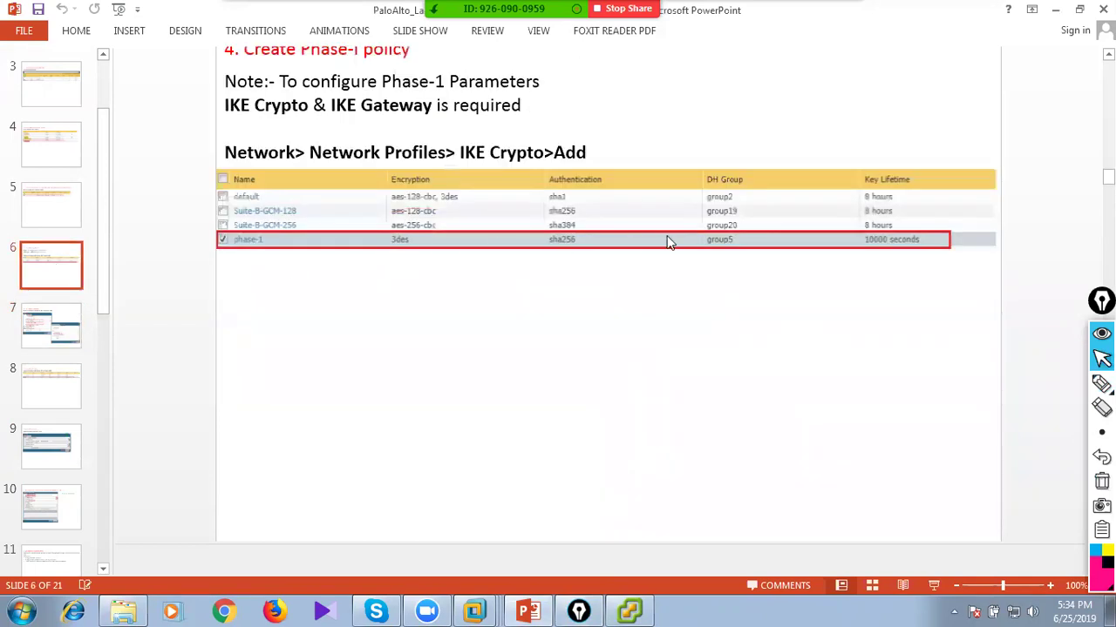
{"action": "left_click", "coordinate": [51, 442]}
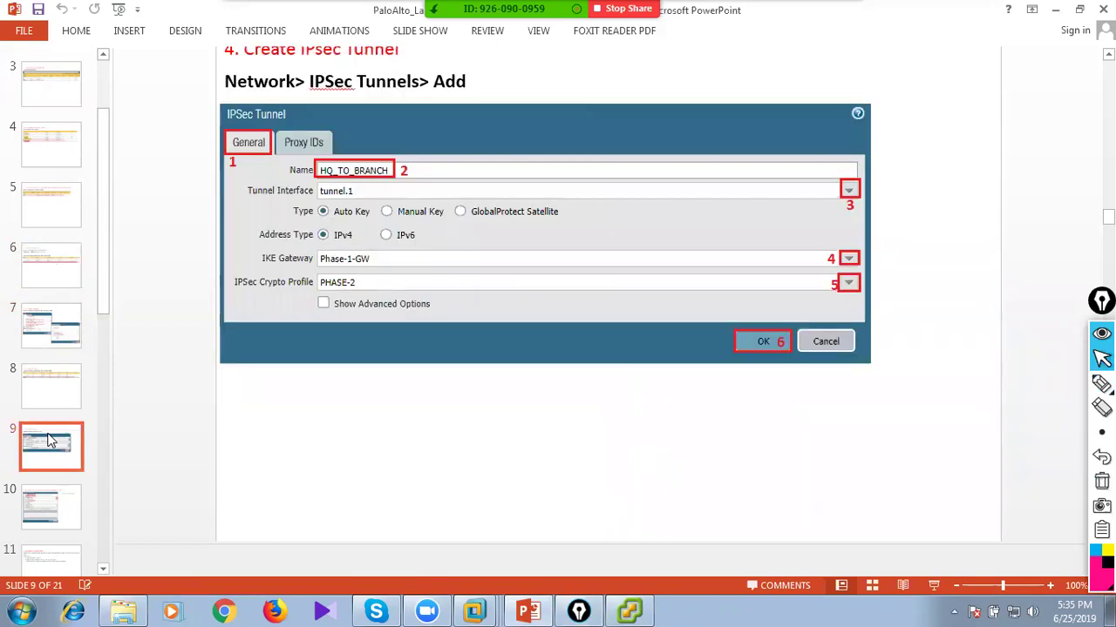
{"action": "key", "text": "Down"}
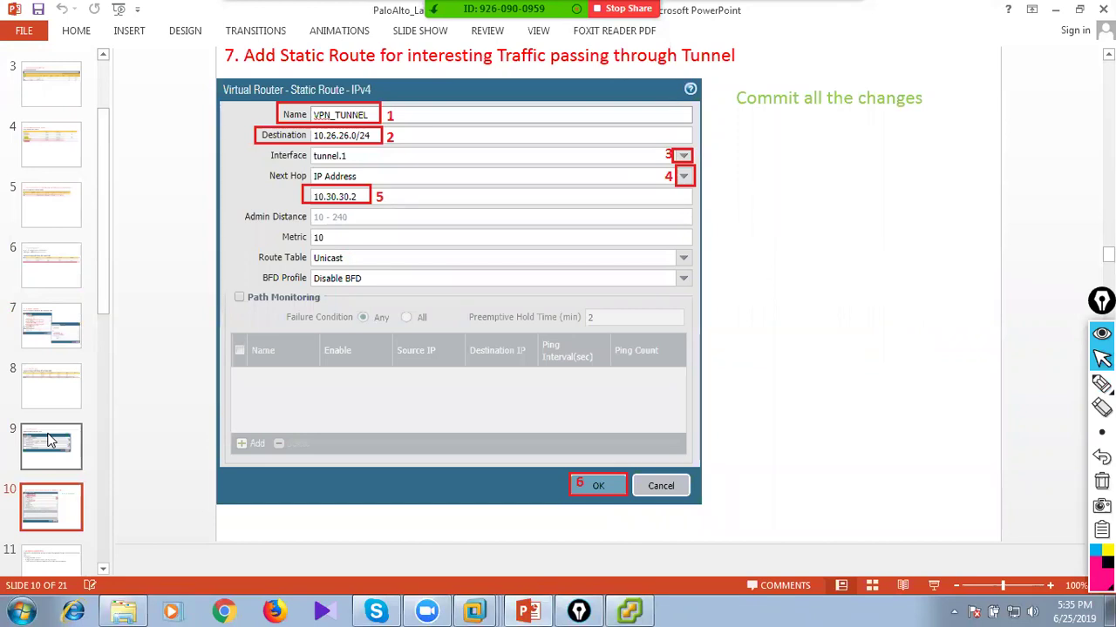
{"action": "key", "text": "Up"}
{"action": "key", "text": "Up"}
{"action": "key", "text": "Down"}
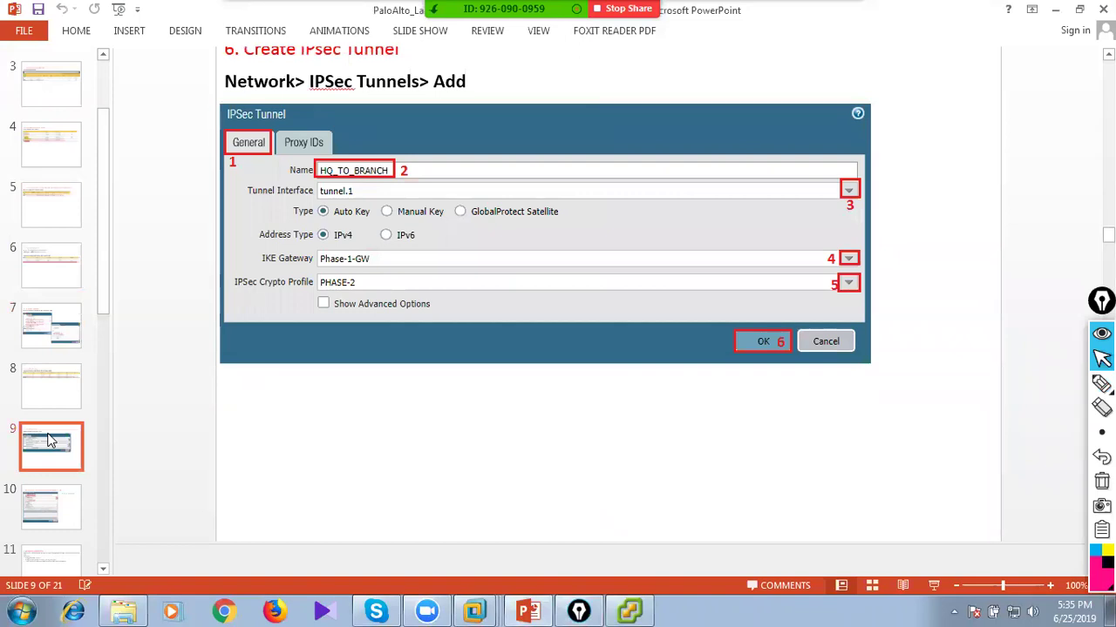
{"action": "key", "text": "Down"}
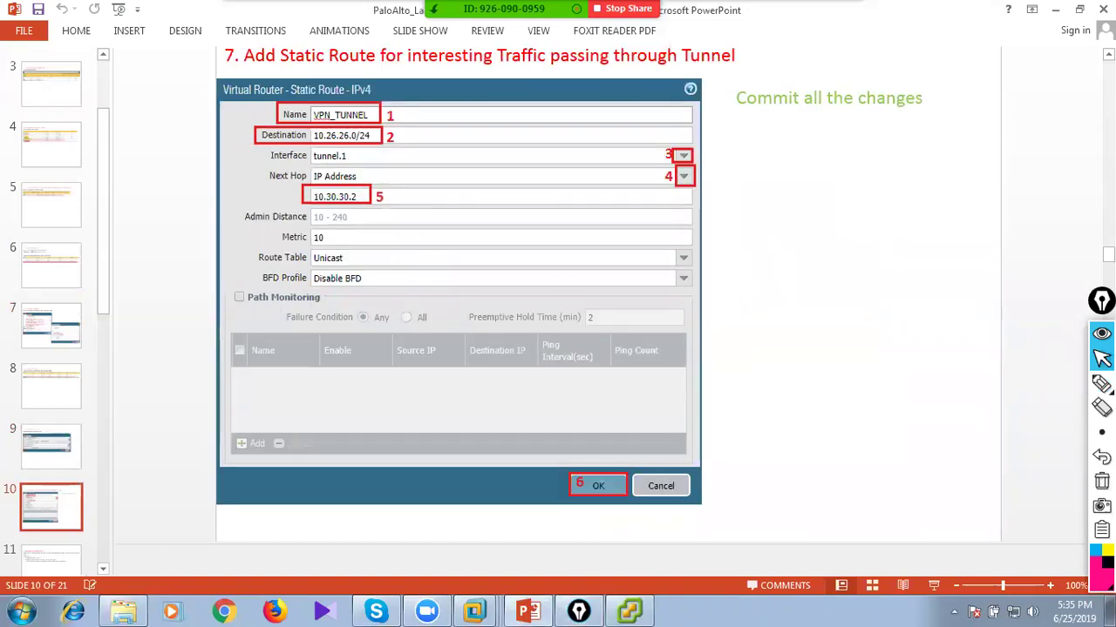
Circle next hop 10.30.30.2 on the static route slide, erase it, and return to ADMIN_PC1.
{"action": "left_click", "coordinate": [1102, 384]}
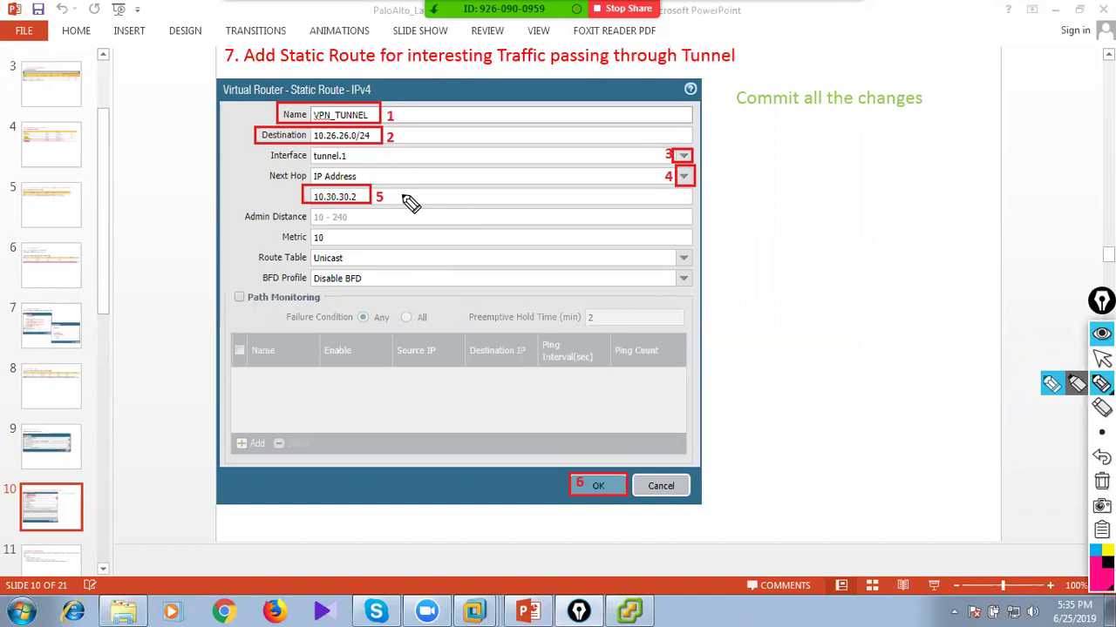
{"action": "mouse_move", "coordinate": [356, 178]}
{"action": "left_mouse_down"}
{"action": "mouse_move", "coordinate": [304, 194]}
{"action": "mouse_move", "coordinate": [386, 225]}
{"action": "mouse_move", "coordinate": [361, 181]}
{"action": "left_mouse_up"}
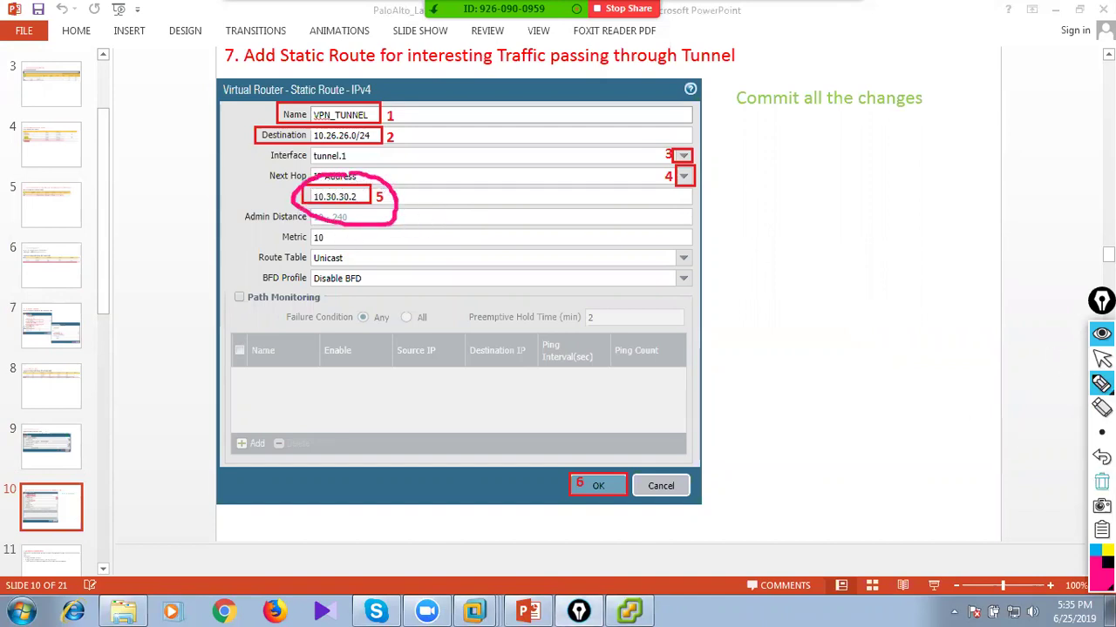
{"action": "left_click", "coordinate": [1101, 481]}
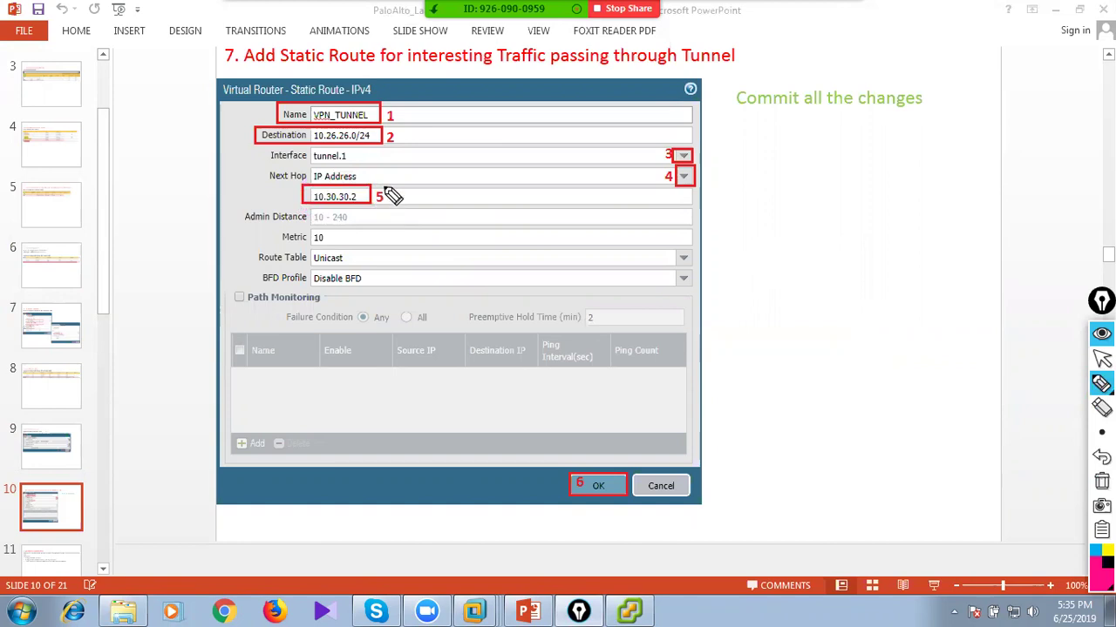
{"action": "left_click", "coordinate": [1101, 359]}
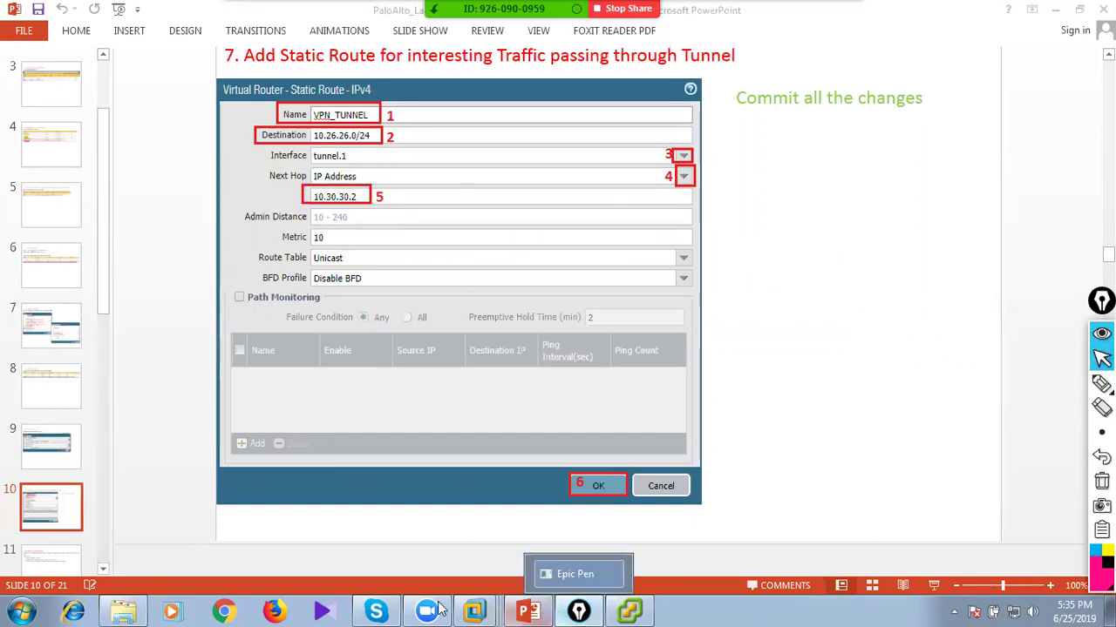
{"action": "mouse_move", "coordinate": [472, 607]}
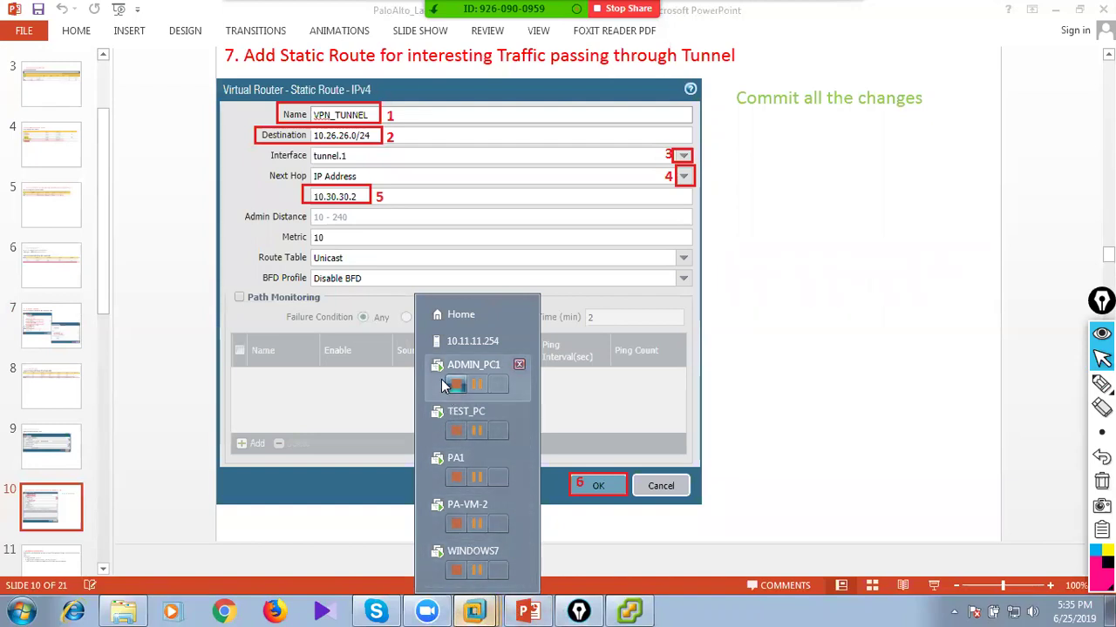
{"action": "left_click", "coordinate": [427, 387]}
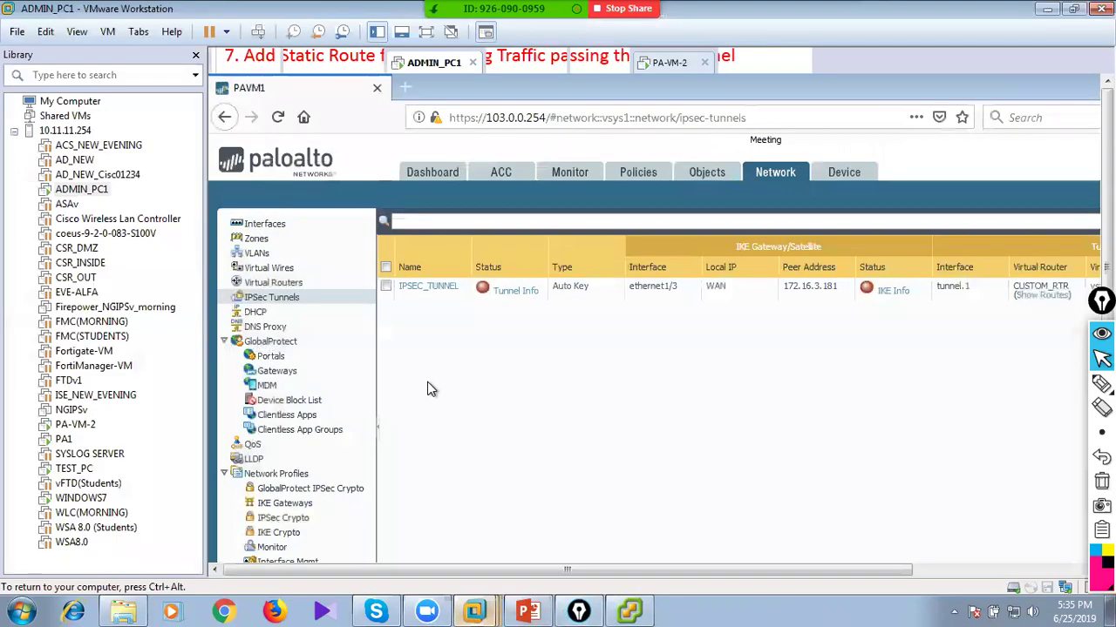
Open virtual router CUSTOM_RTR and show its static routes, holding the 0.0.0.0/0 default route.
{"action": "left_click", "coordinate": [268, 284]}
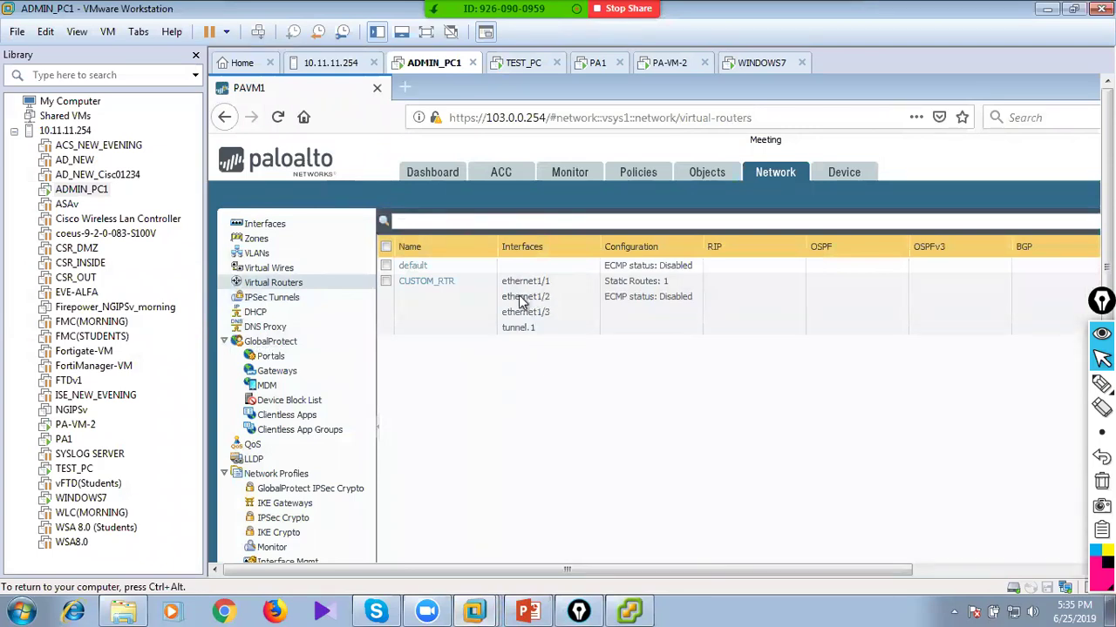
{"action": "left_click", "coordinate": [426, 289]}
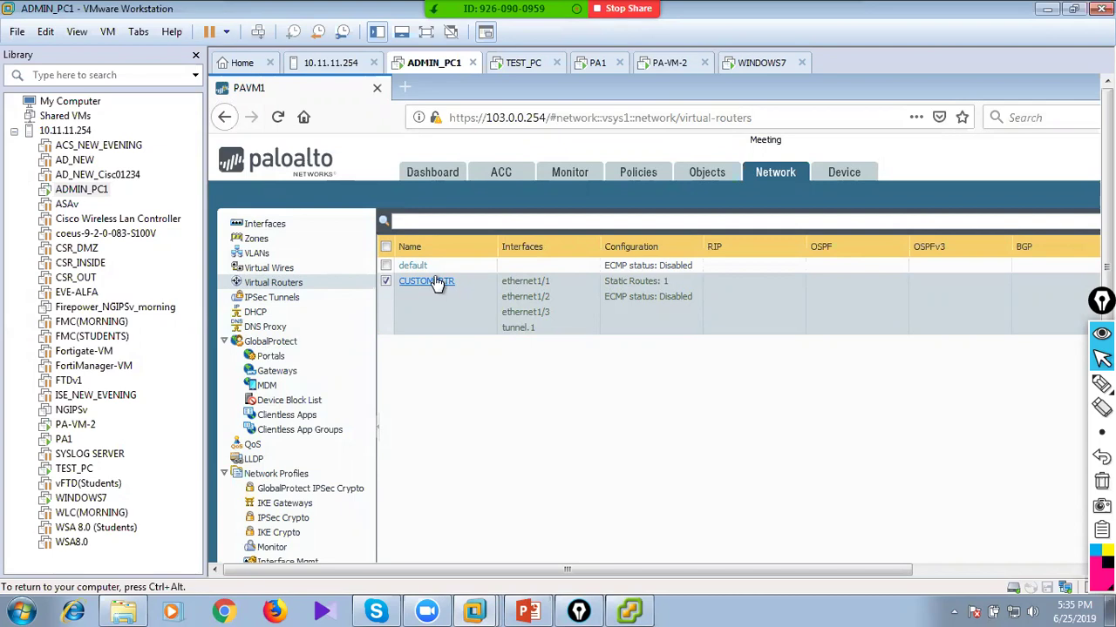
{"action": "left_click", "coordinate": [439, 280]}
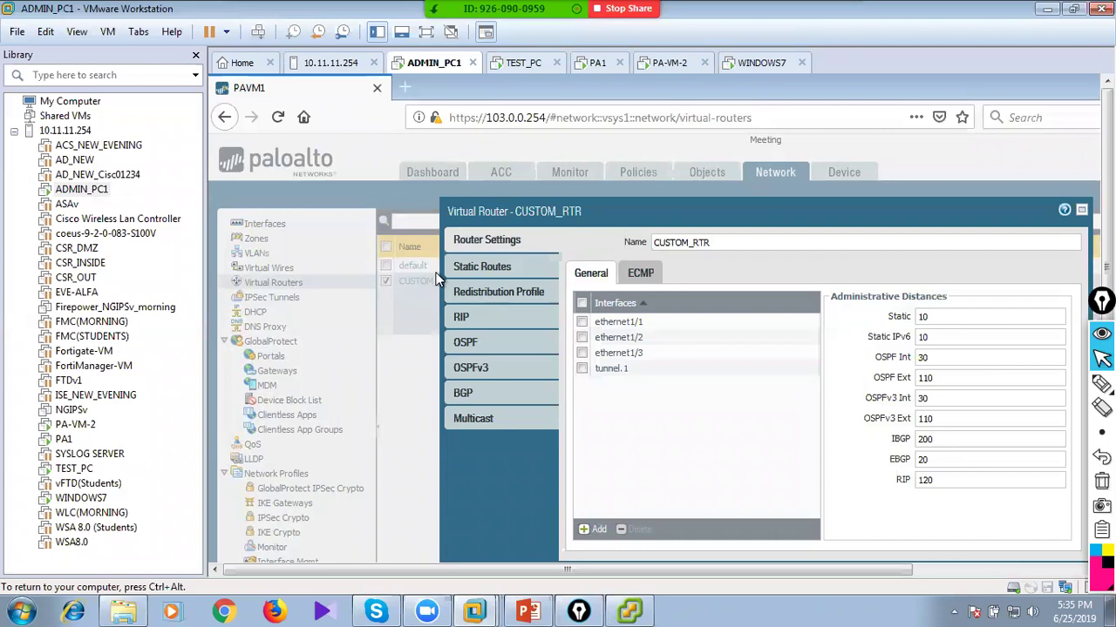
{"action": "left_click_drag", "start_coordinate": [618, 211], "coordinate": [523, 178]}
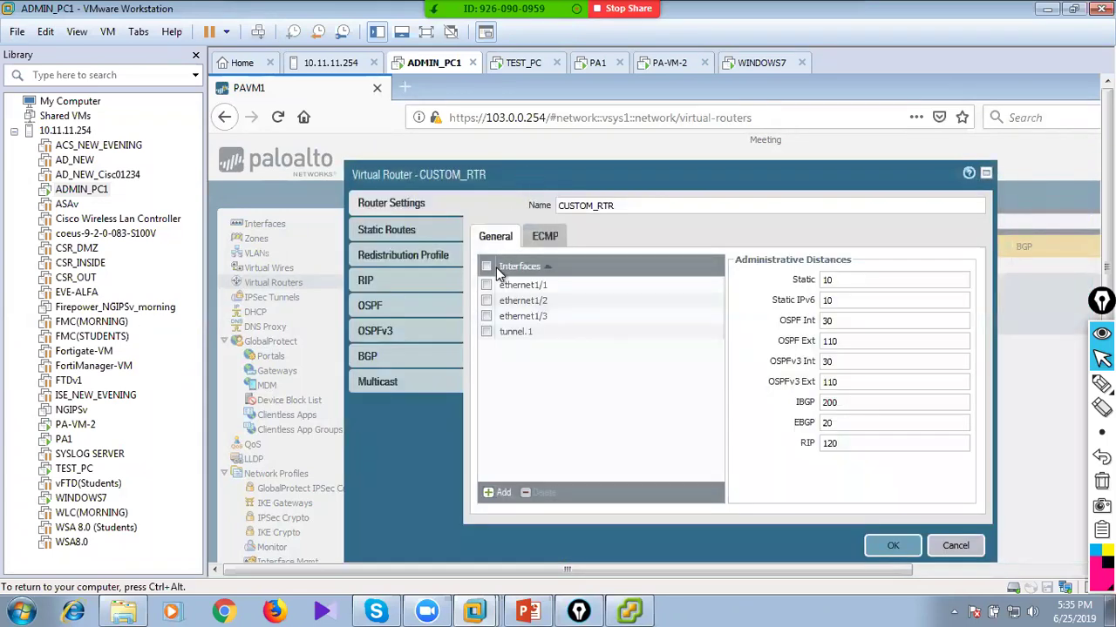
{"action": "left_click", "coordinate": [396, 228]}
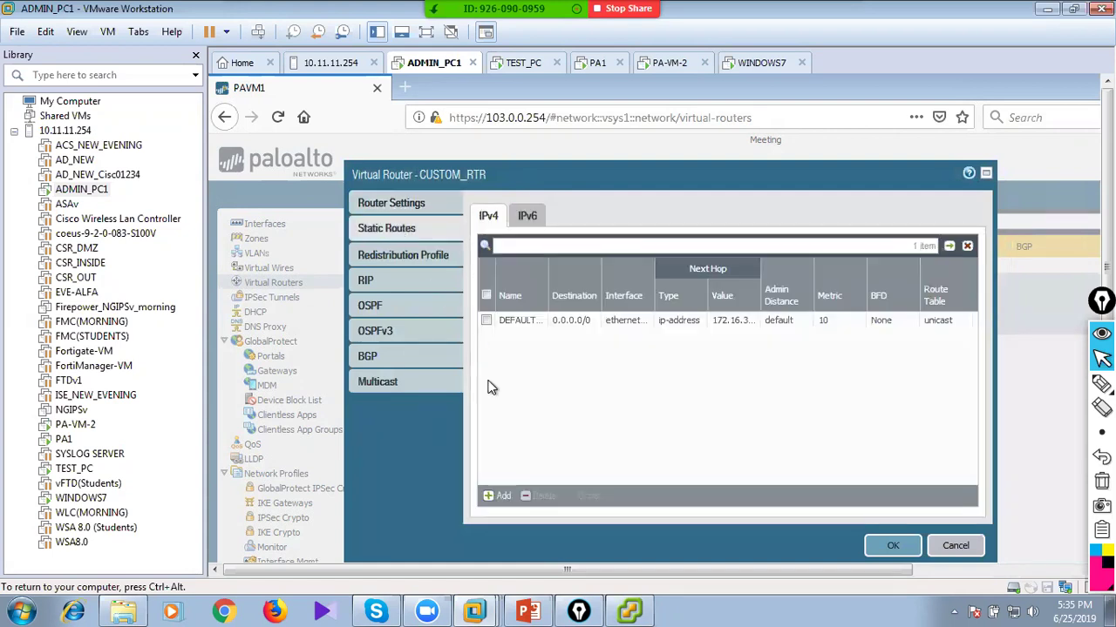
Add an IPv4 static route named TUNNEL, then check the reference slide for its values.
{"action": "left_click", "coordinate": [496, 495]}
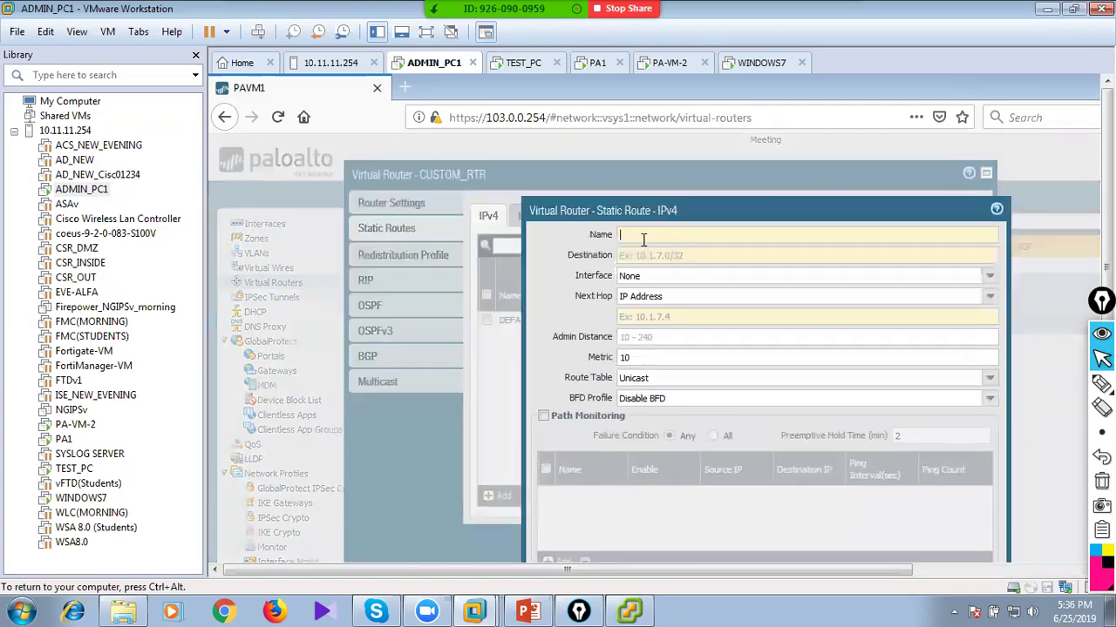
{"action": "type", "text": "TUNNEL"}
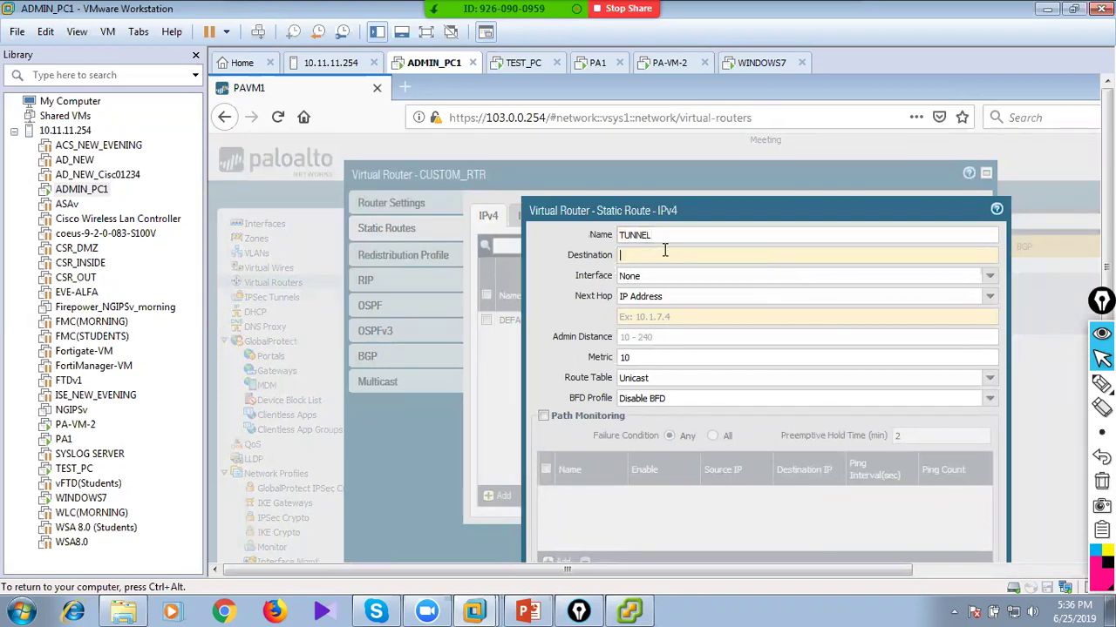
{"action": "left_click", "coordinate": [665, 253]}
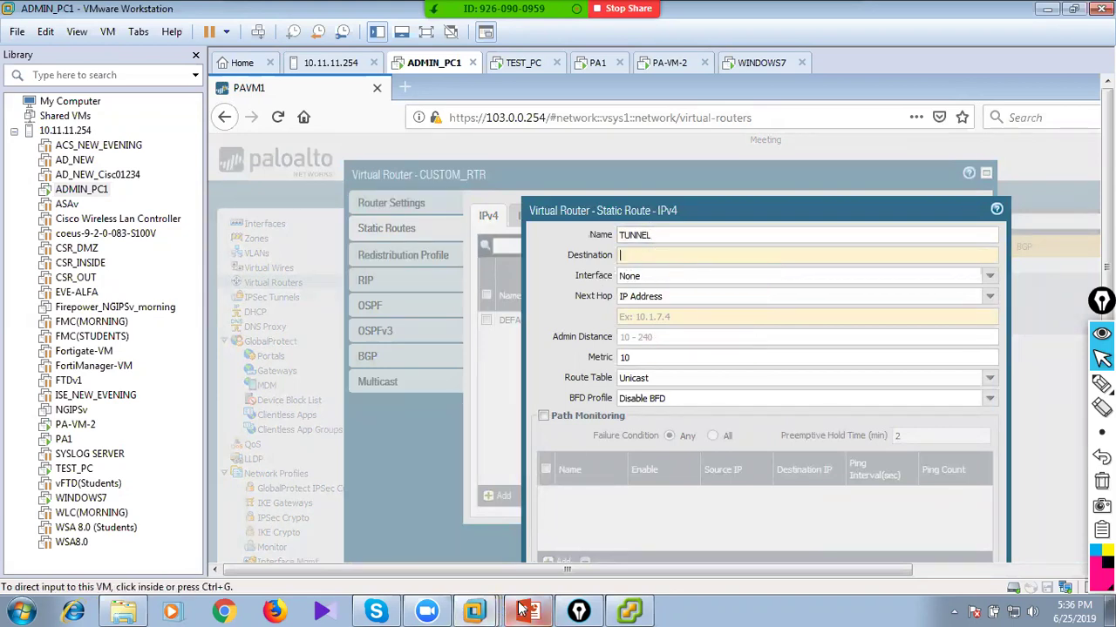
{"action": "left_click", "coordinate": [521, 608]}
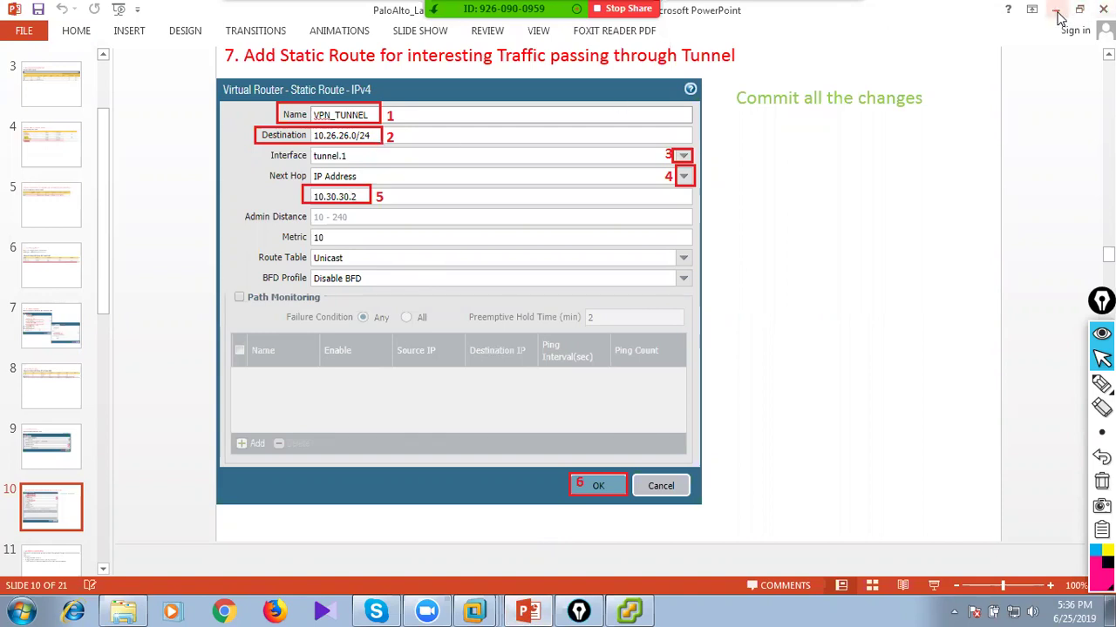
Underline the 10.26.26.0/24 destination on the reference slide, then clear the ink.
{"action": "mouse_move", "coordinate": [1087, 402]}
{"action": "left_click", "coordinate": [1101, 384]}
{"action": "mouse_move", "coordinate": [359, 135]}
{"action": "left_mouse_down"}
{"action": "mouse_move", "coordinate": [388, 145]}
{"action": "mouse_move", "coordinate": [435, 130]}
{"action": "left_mouse_up"}
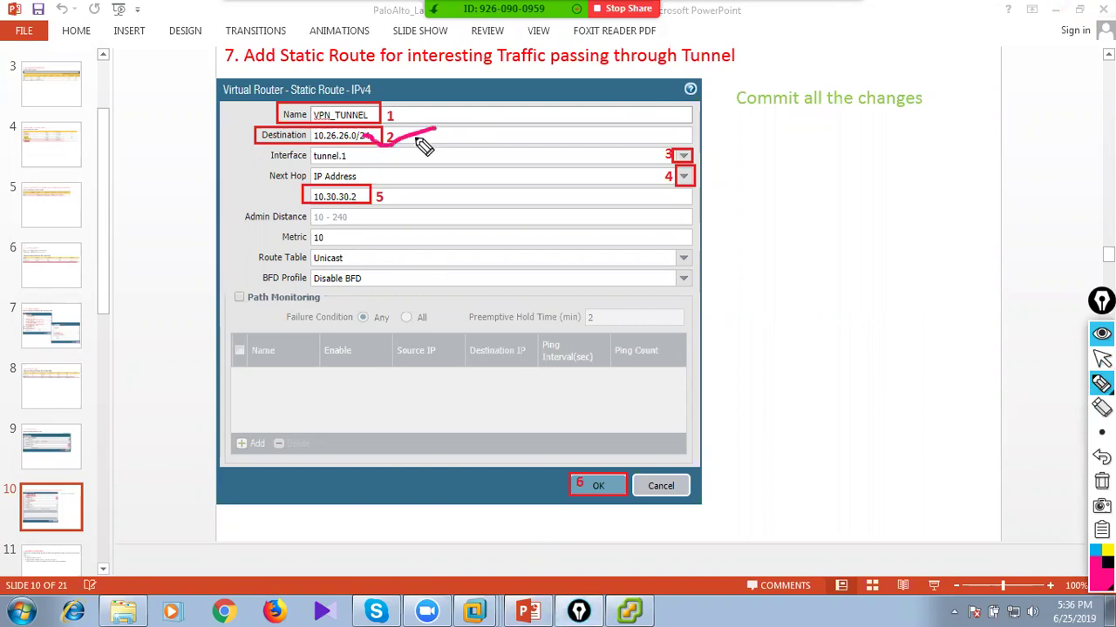
{"action": "left_click", "coordinate": [1101, 481]}
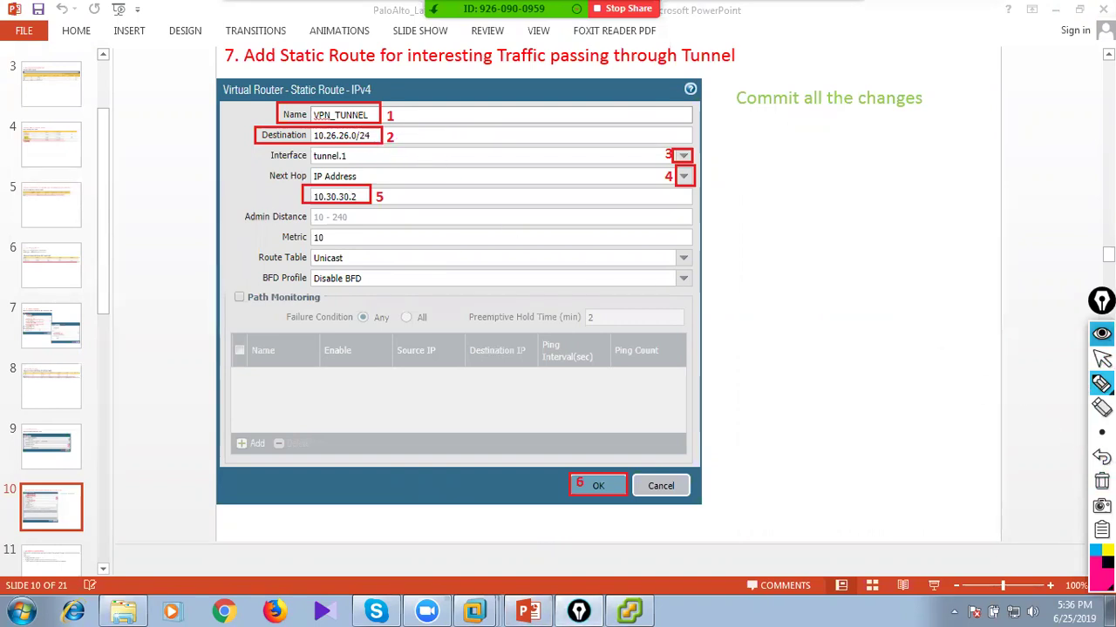
{"action": "left_click", "coordinate": [1102, 358]}
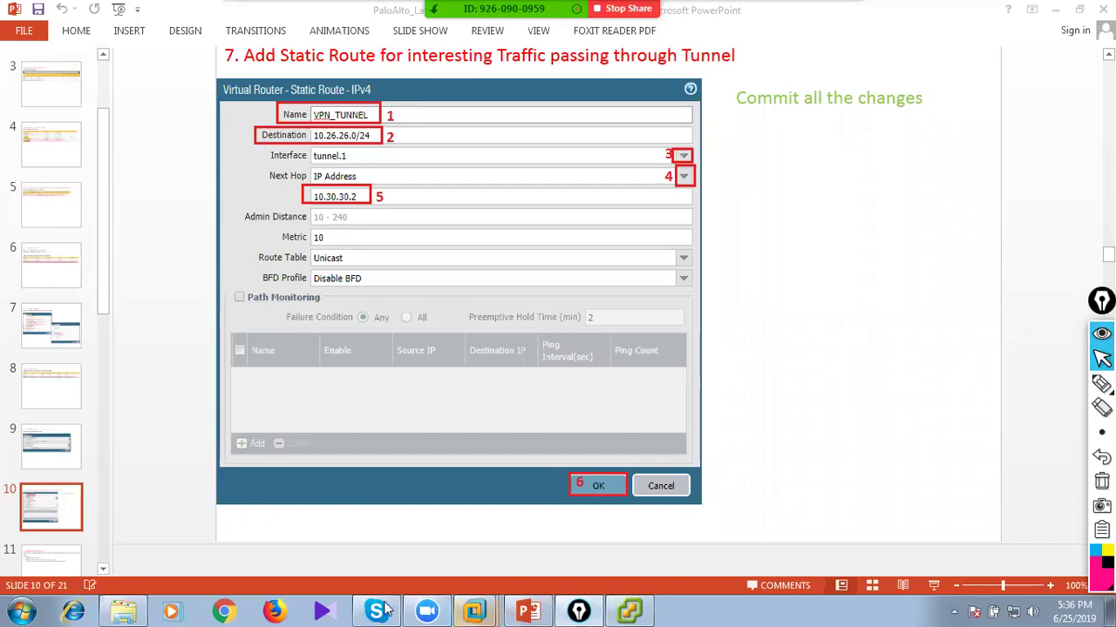
Return to the ADMIN_PC1 virtual machine console.
{"action": "left_click", "coordinate": [485, 609]}
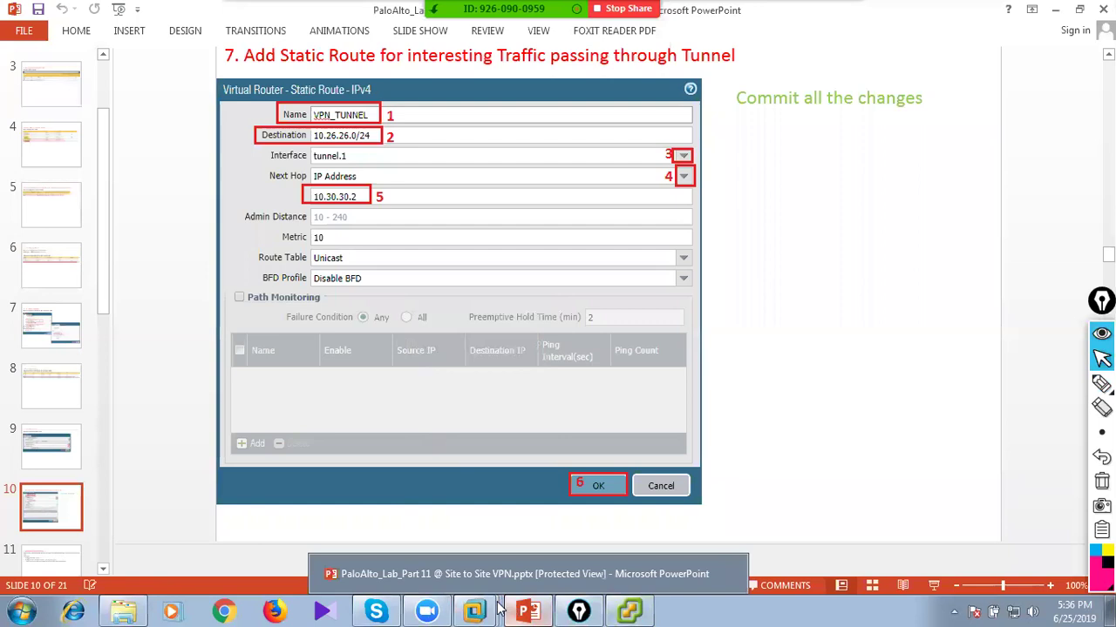
{"action": "mouse_move", "coordinate": [474, 610]}
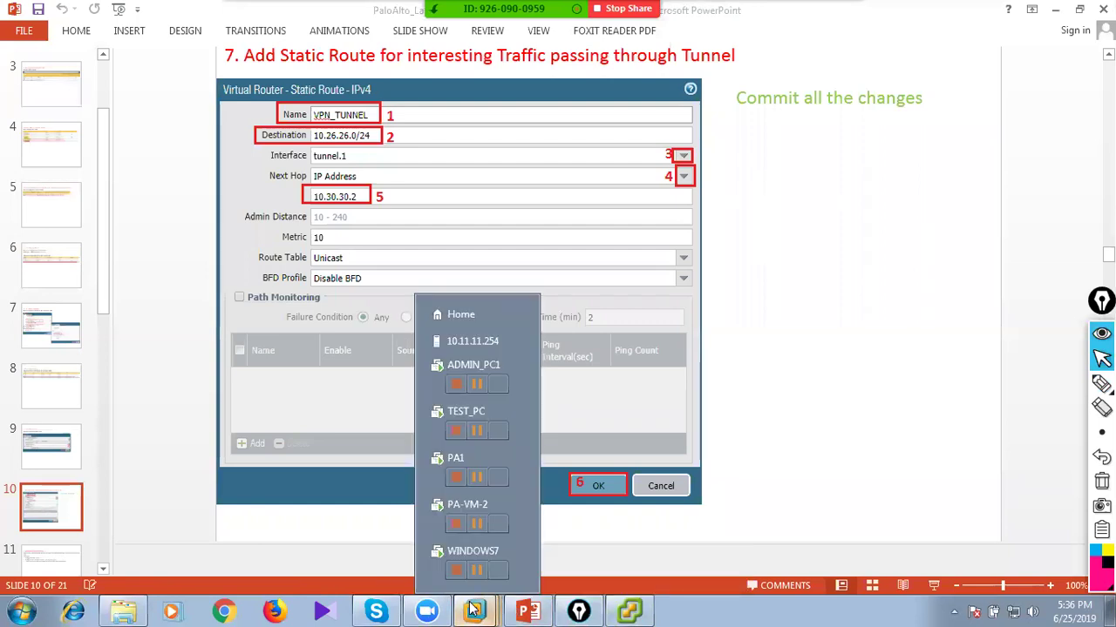
{"action": "left_click", "coordinate": [441, 372]}
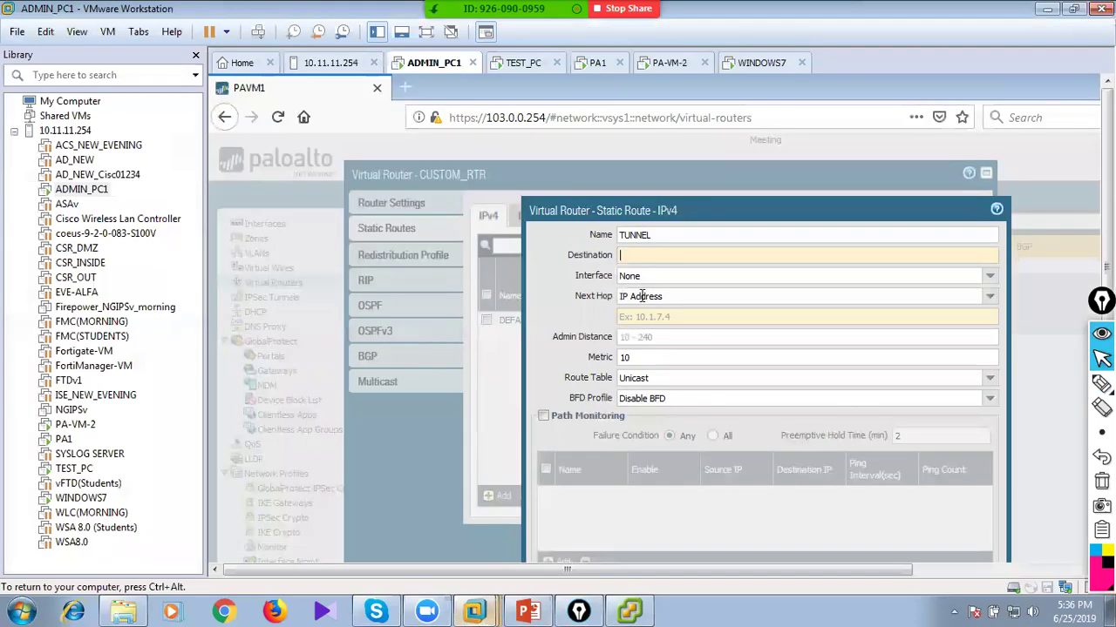
Enter the route destination 10.26.26.0/24, checking it against the reference slide.
{"action": "key", "text": "BackSpace"}
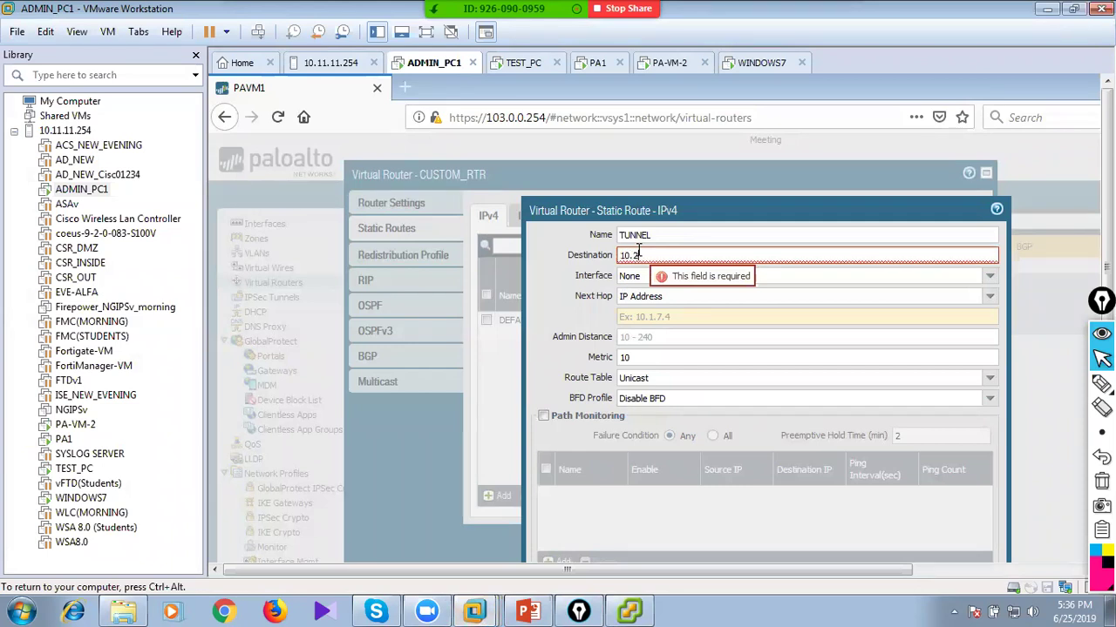
{"action": "type", "text": "10.25.26.0/24"}
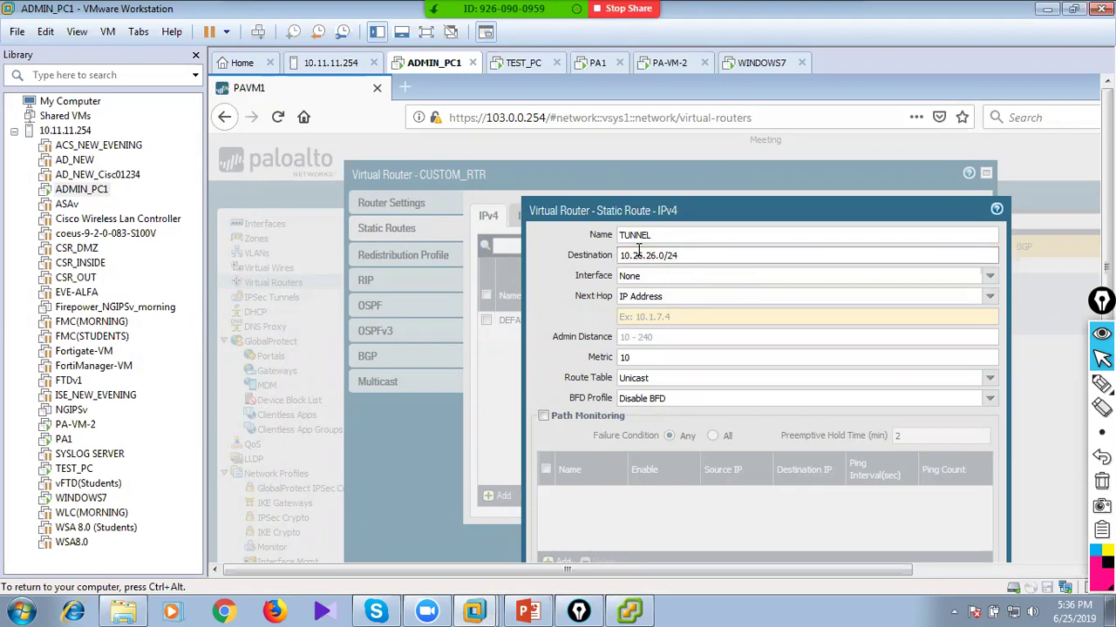
{"action": "left_click", "coordinate": [527, 611]}
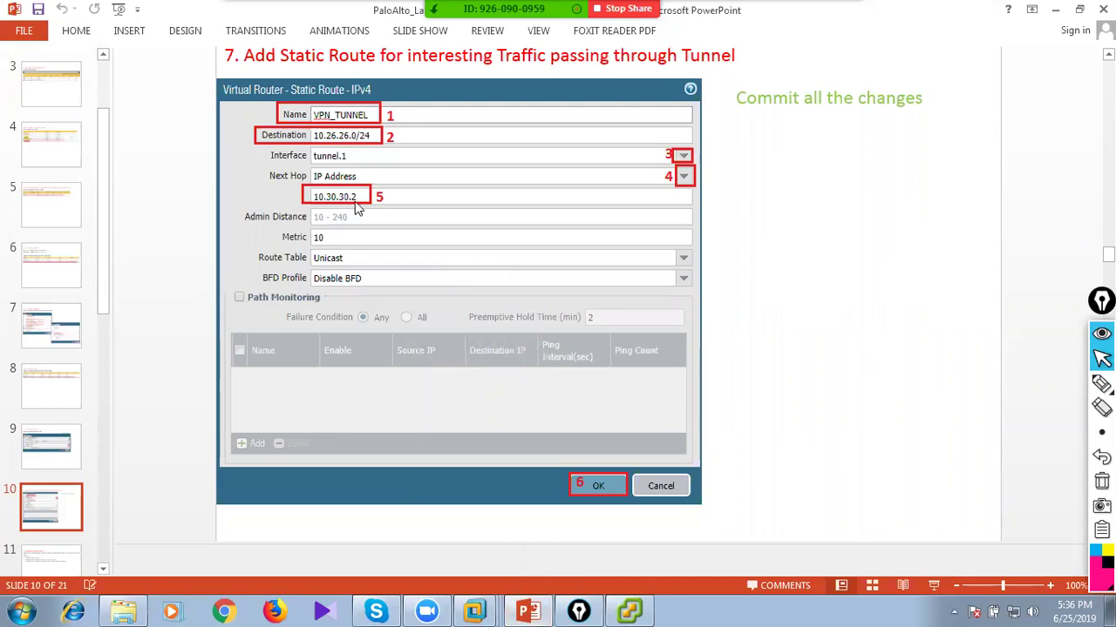
{"action": "left_click", "coordinate": [1054, 10]}
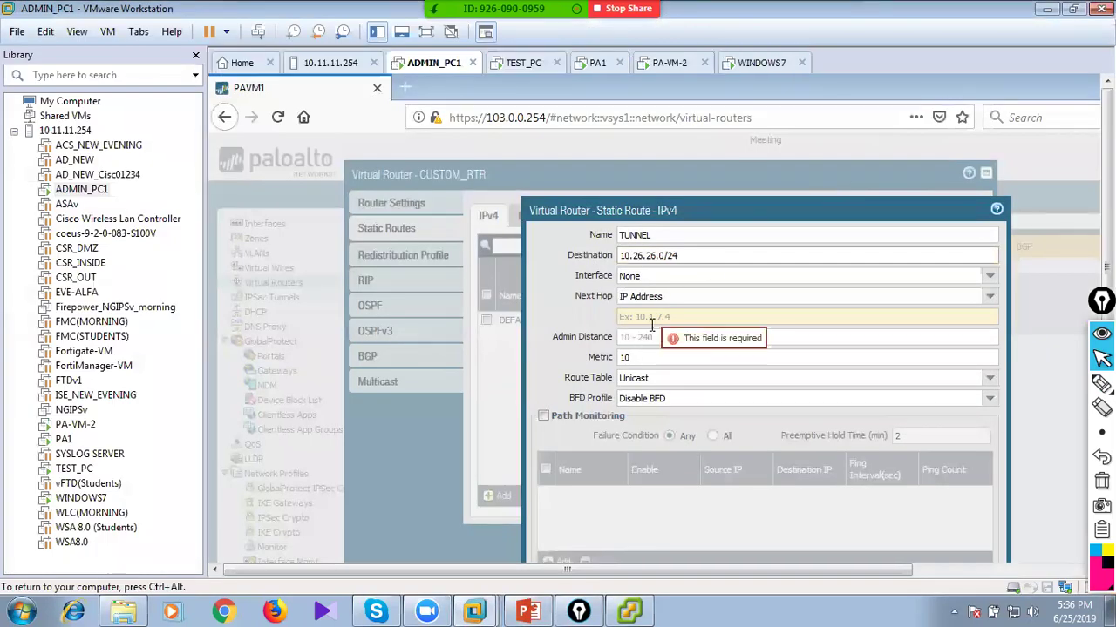
Set the route interface to tunnel.1 and the next-hop IP to 10.30.30.2.
{"action": "left_click", "coordinate": [990, 277]}
{"action": "left_click", "coordinate": [661, 353]}
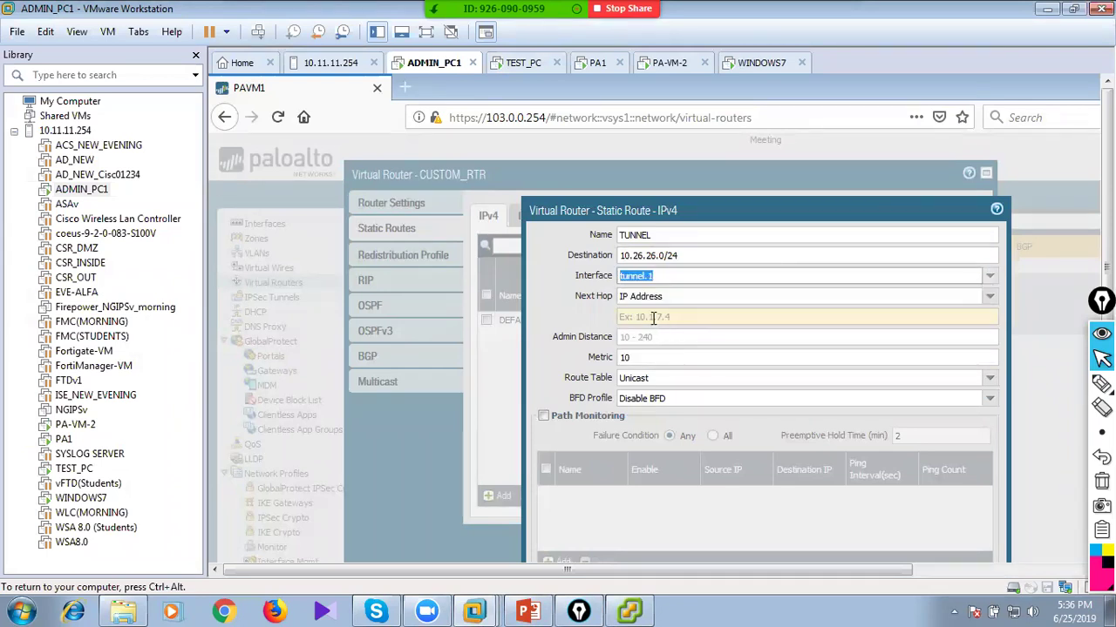
{"action": "left_click", "coordinate": [655, 317]}
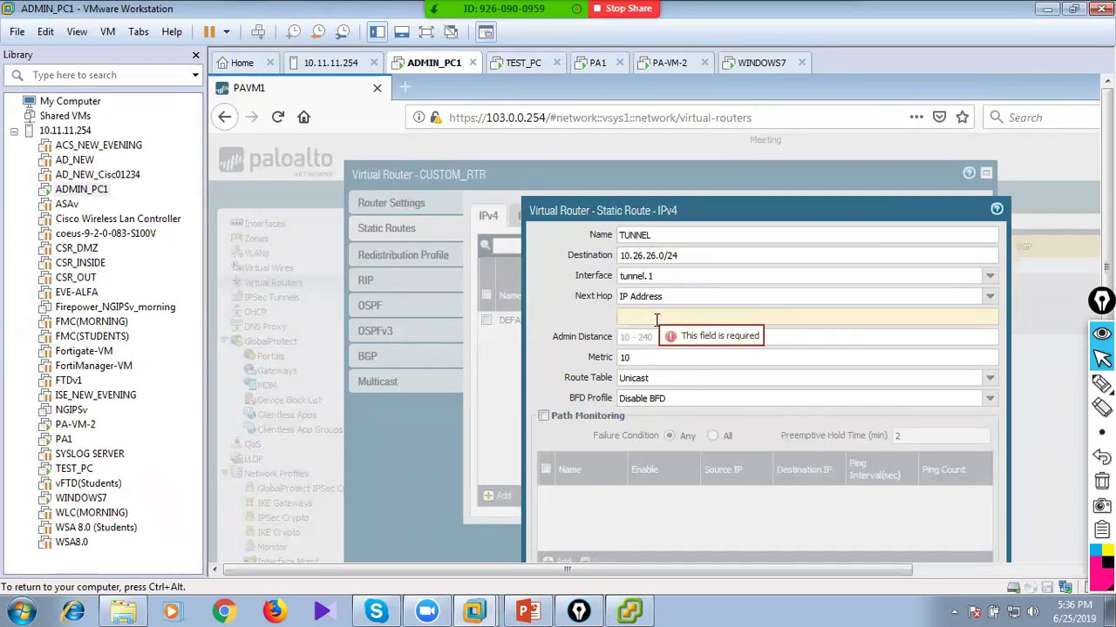
{"action": "type", "text": "10."}
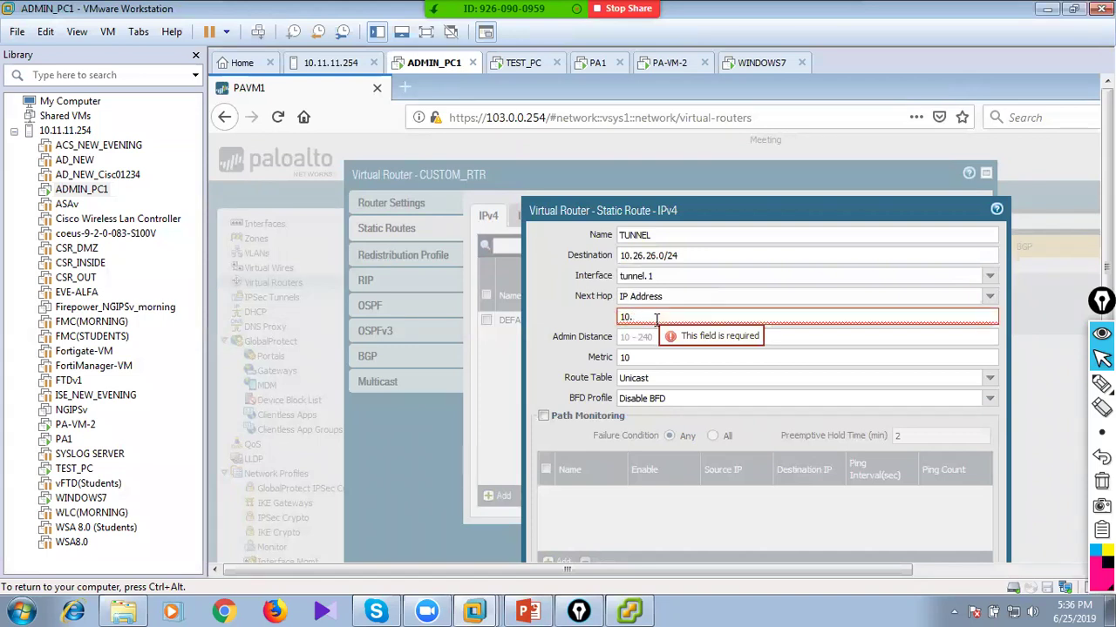
{"action": "type", "text": "20.30.2"}
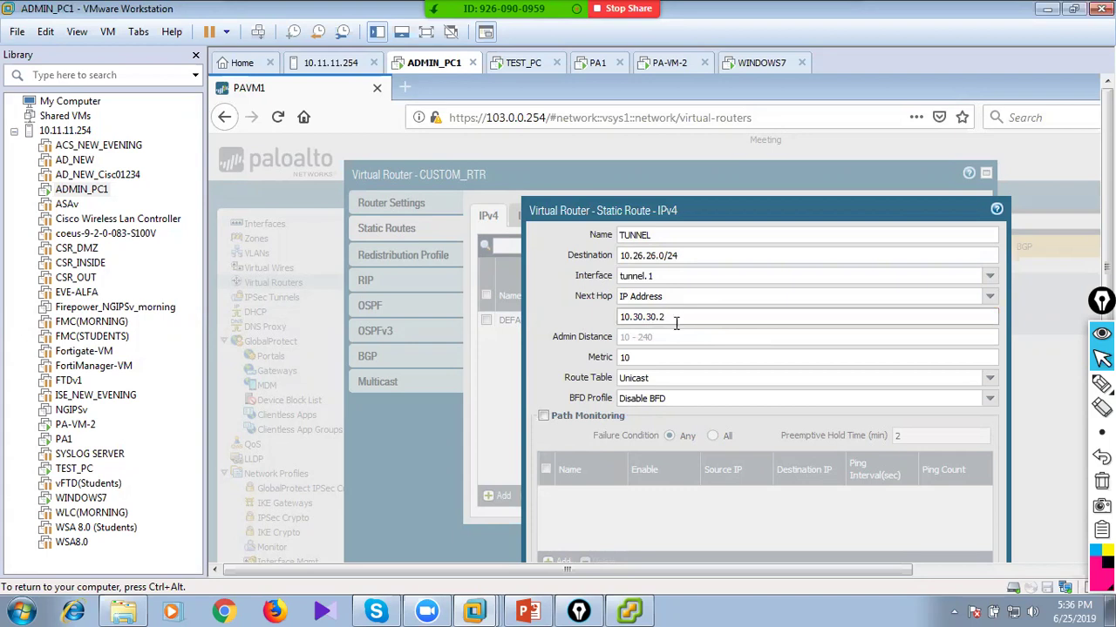
{"action": "scroll", "coordinate": [677, 324], "scroll_direction": "down", "scroll_amount": 2}
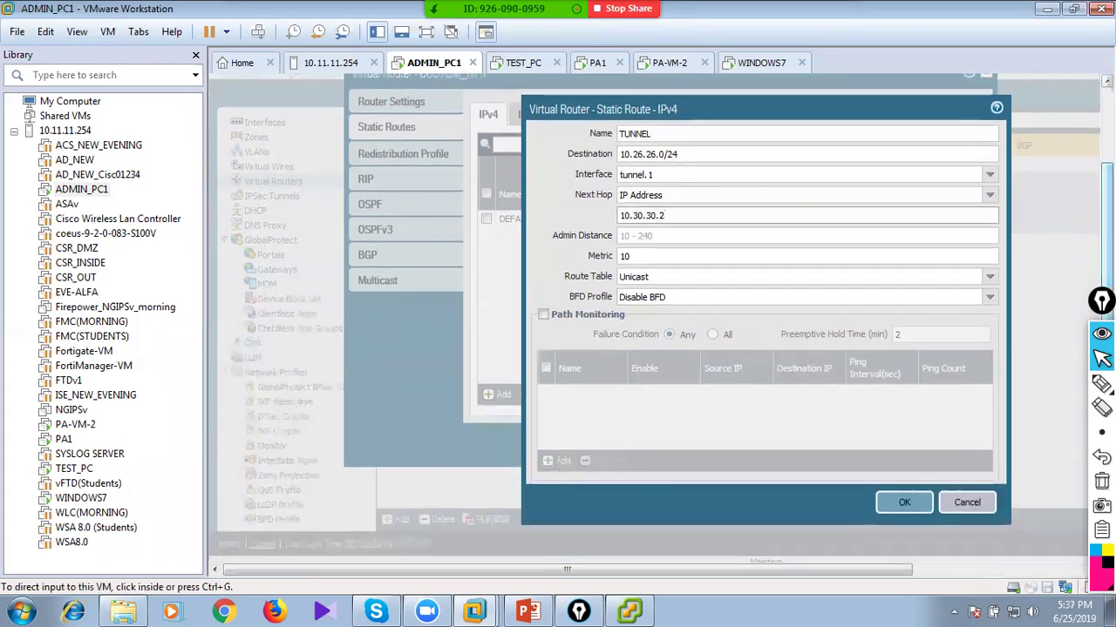
Save the TUNNEL static route and the CUSTOM_RTR virtual router.
{"action": "left_click", "coordinate": [907, 502]}
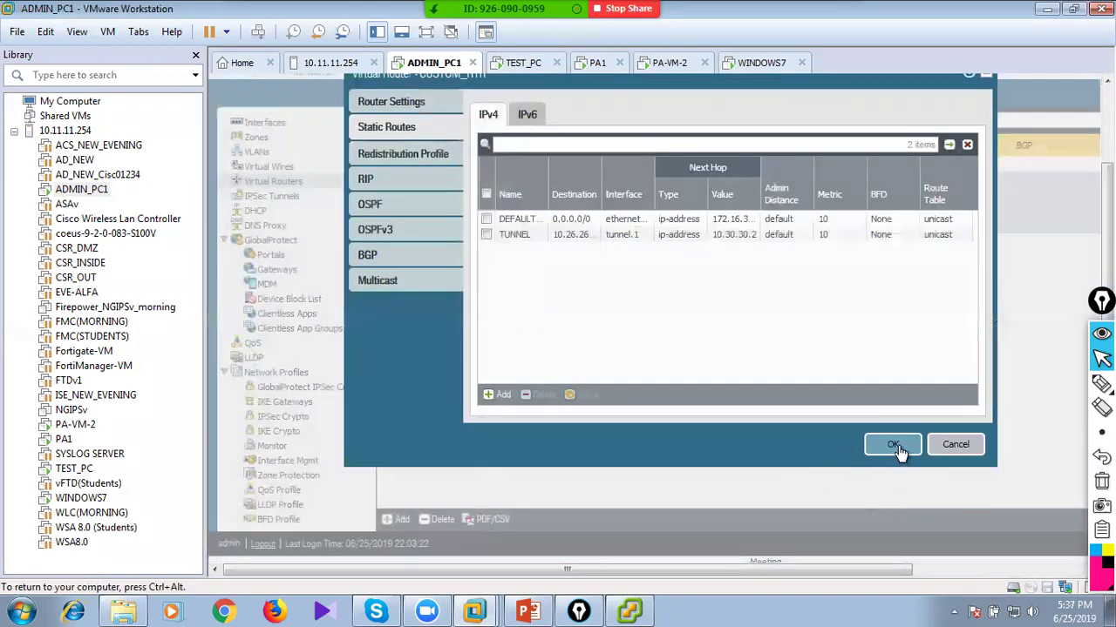
{"action": "left_click", "coordinate": [895, 445]}
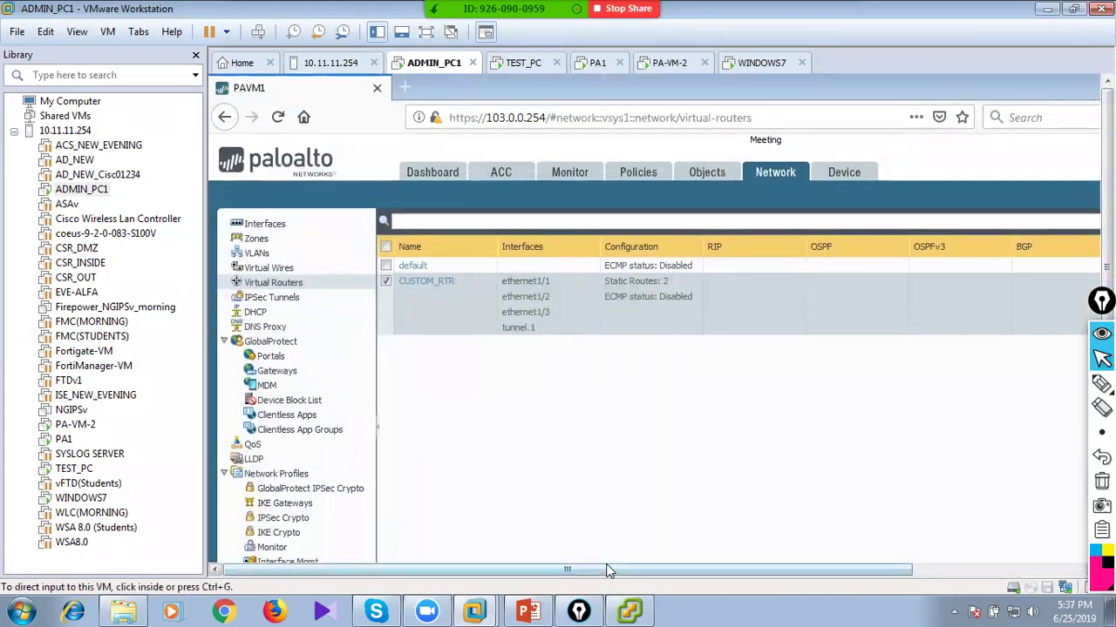
{"action": "left_click_drag", "start_coordinate": [720, 570], "coordinate": [893, 549]}
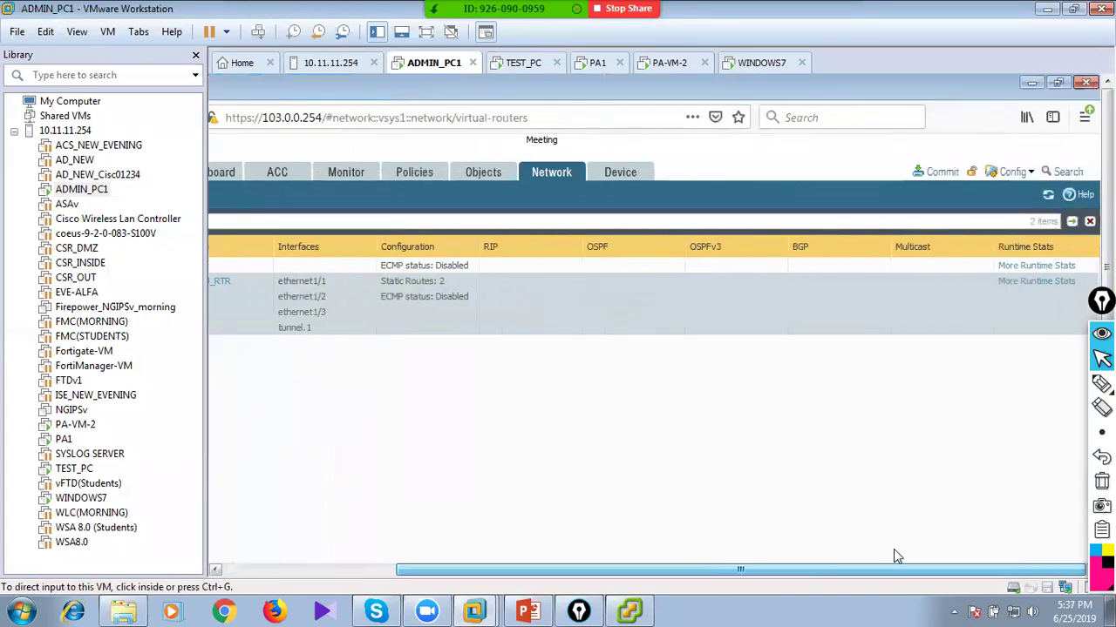
Cancel the pending commit and go to the Policies section.
{"action": "left_click", "coordinate": [940, 173]}
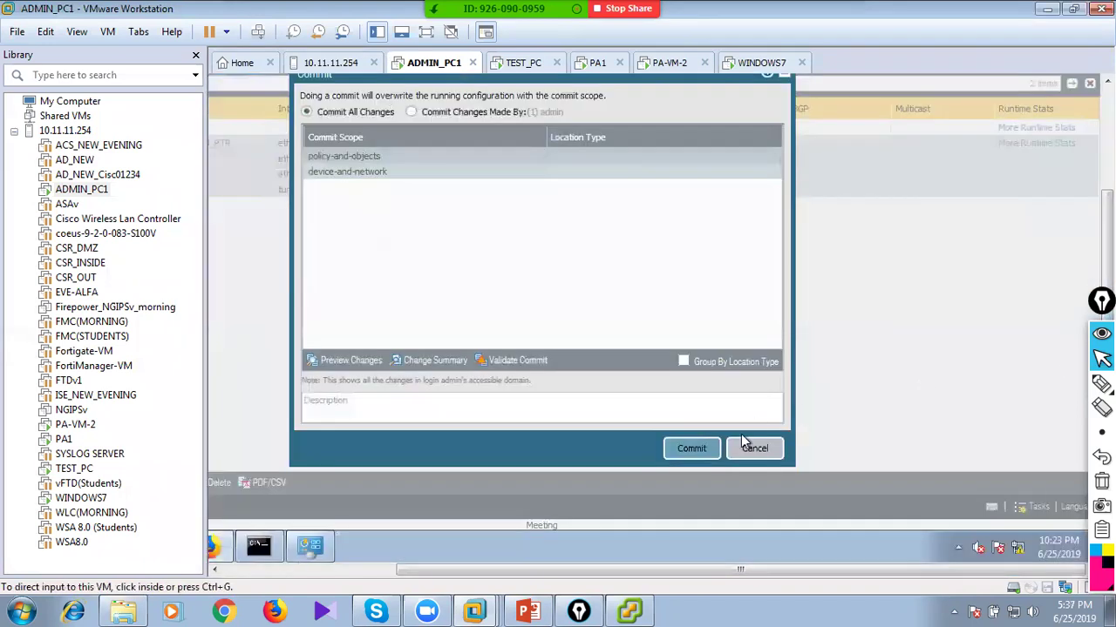
{"action": "left_click", "coordinate": [736, 449]}
{"action": "left_click_drag", "start_coordinate": [672, 569], "coordinate": [498, 571]}
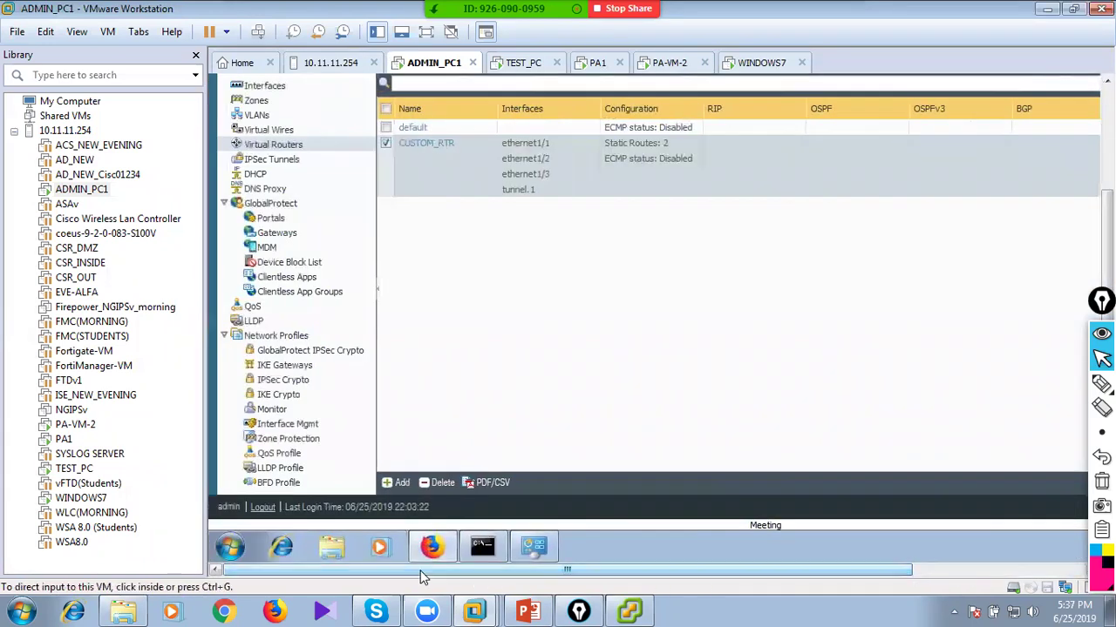
{"action": "scroll", "coordinate": [661, 318], "scroll_direction": "up", "scroll_amount": 3}
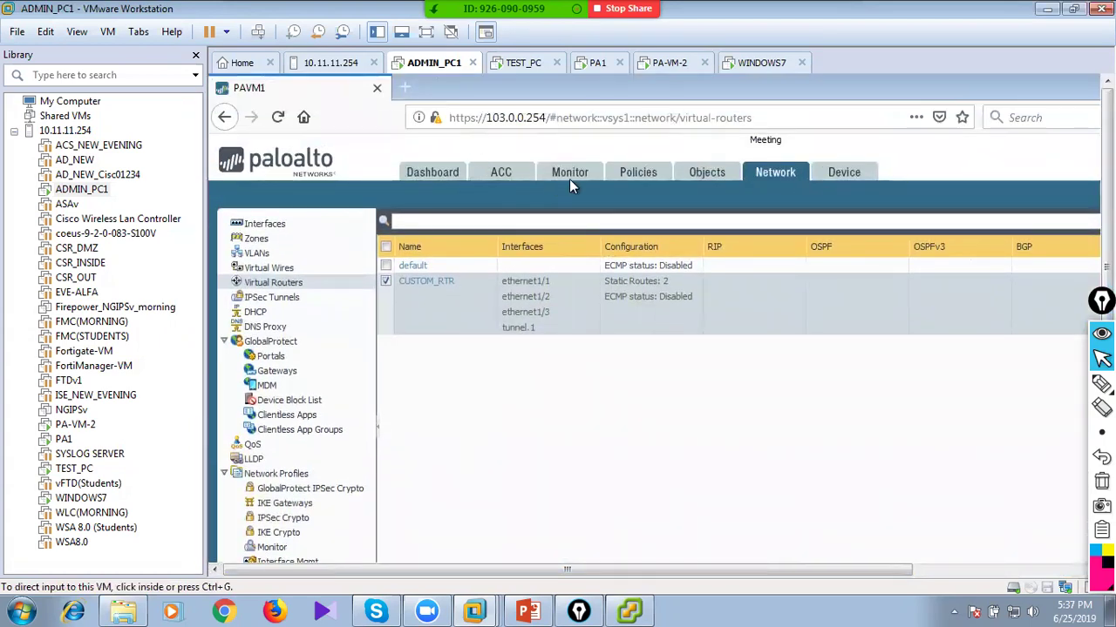
{"action": "left_click", "coordinate": [639, 173]}
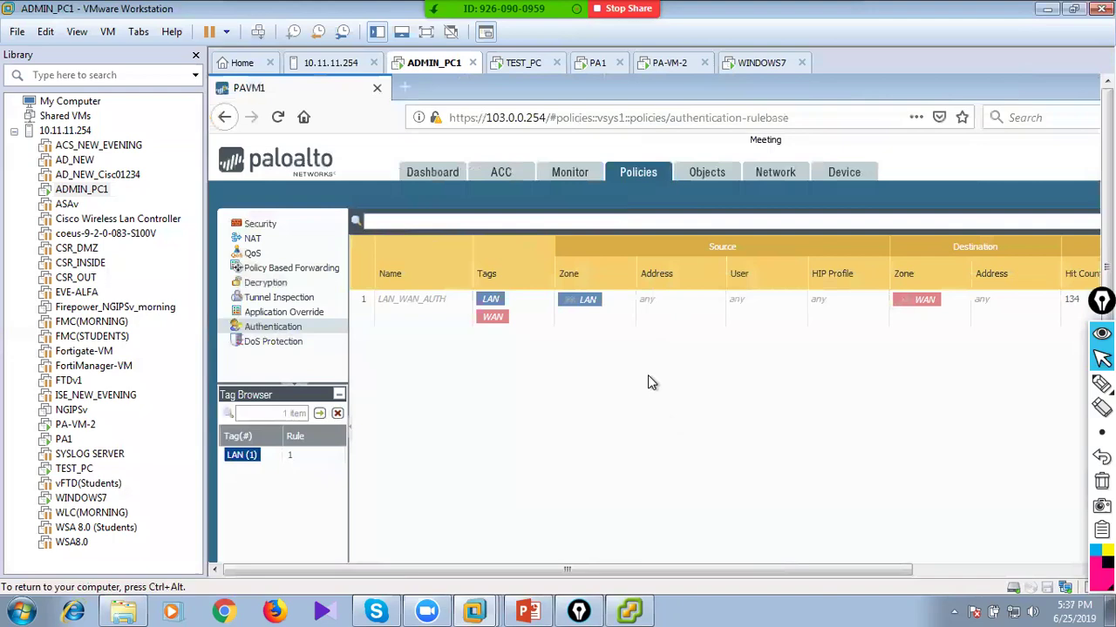
Add a Security policy rule named LAN_TUNNEL with rule type interzone.
{"action": "left_click", "coordinate": [260, 224]}
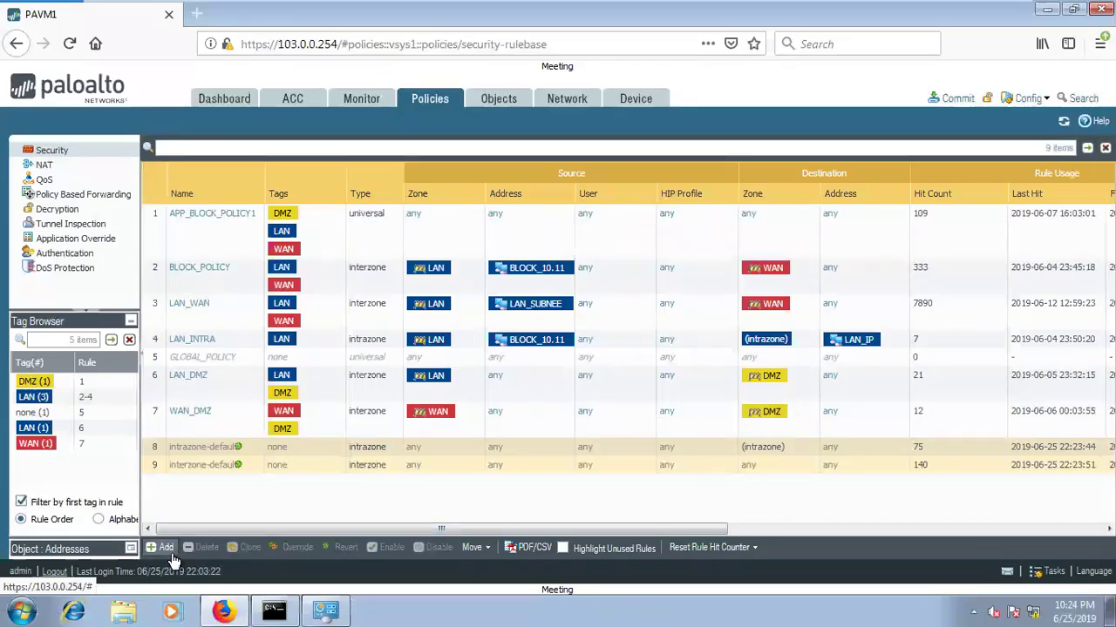
{"action": "left_click", "coordinate": [165, 549]}
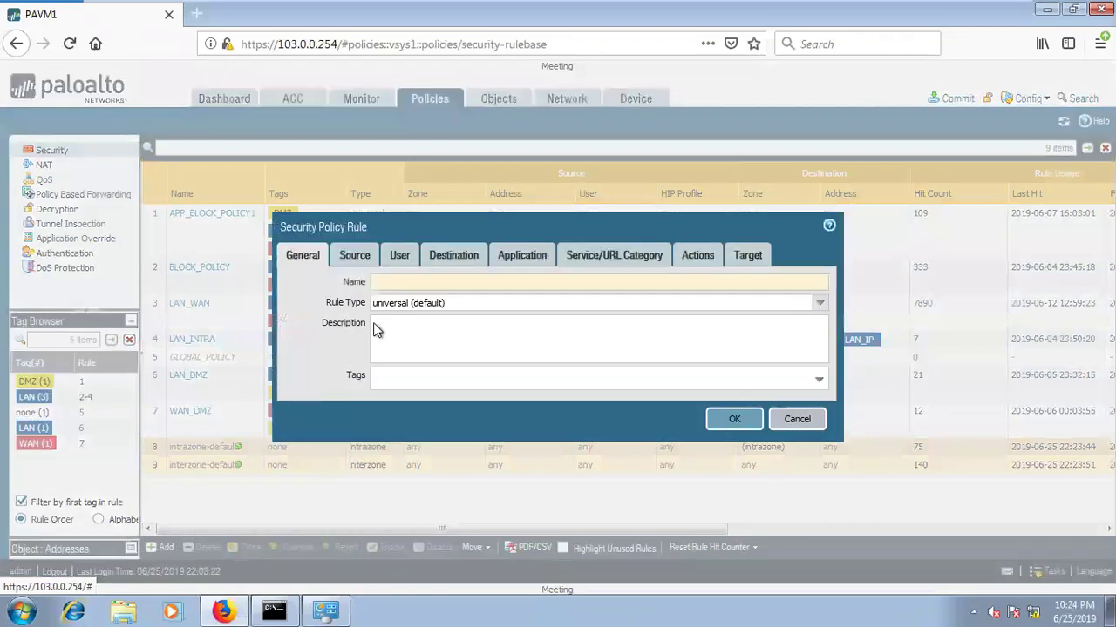
{"action": "left_click", "coordinate": [396, 281]}
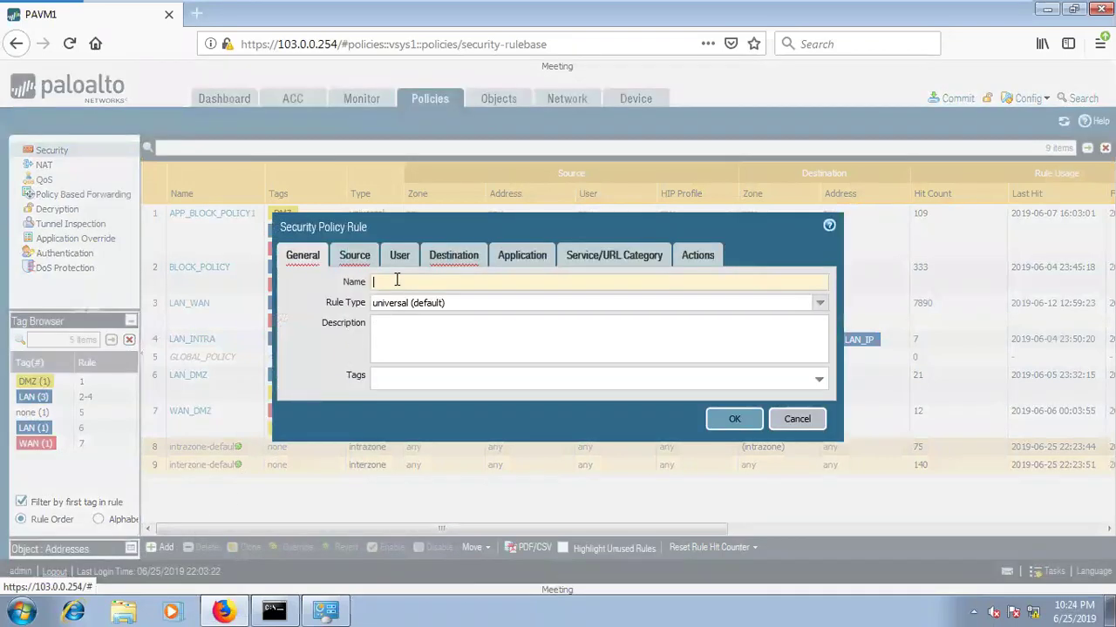
{"action": "type", "text": "LAN"}
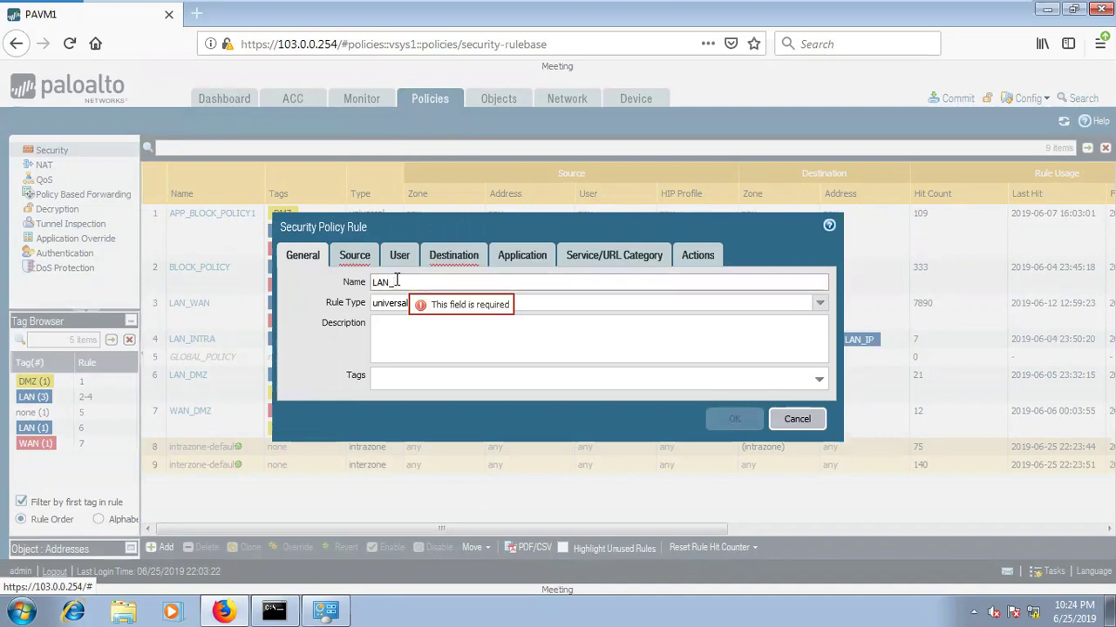
{"action": "type", "text": "_TUNNEL"}
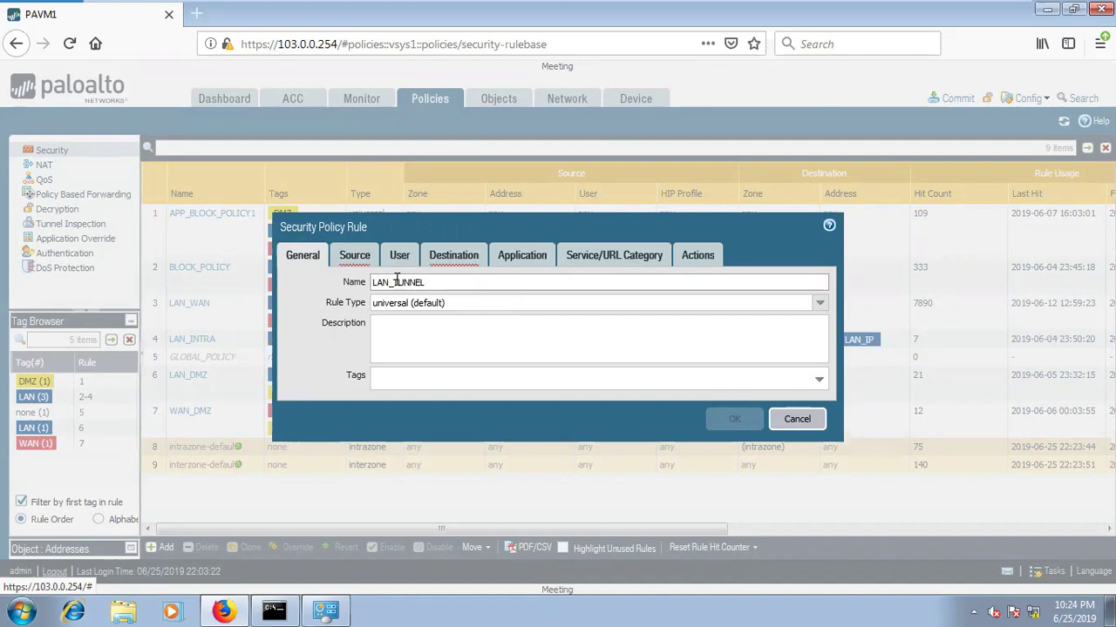
{"action": "type", "text": "&"}
{"action": "left_click", "coordinate": [446, 304]}
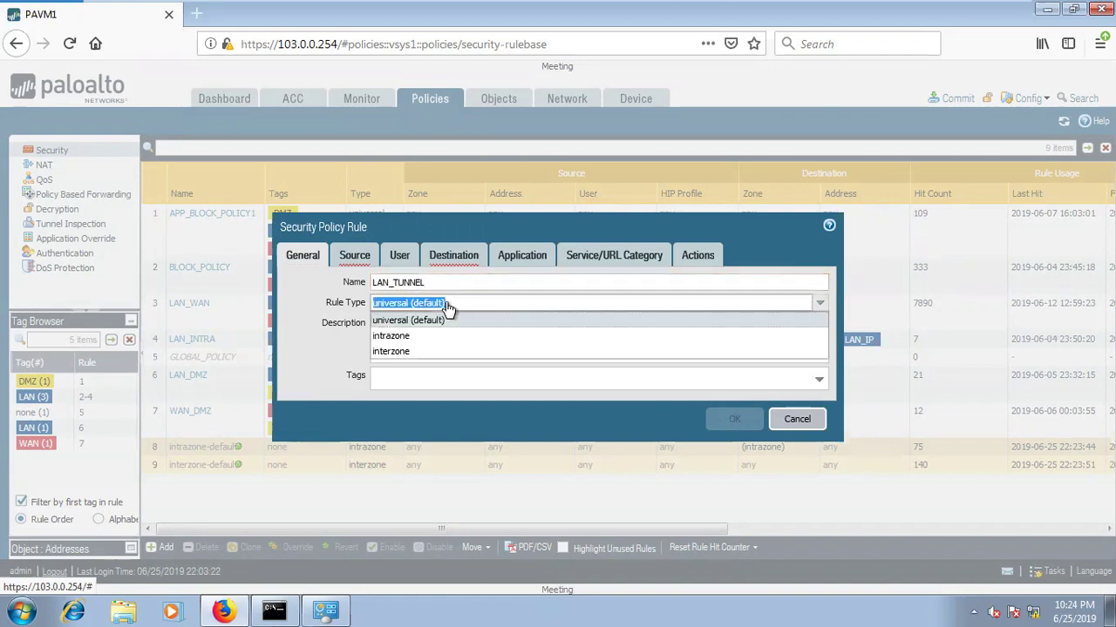
{"action": "left_click", "coordinate": [406, 352]}
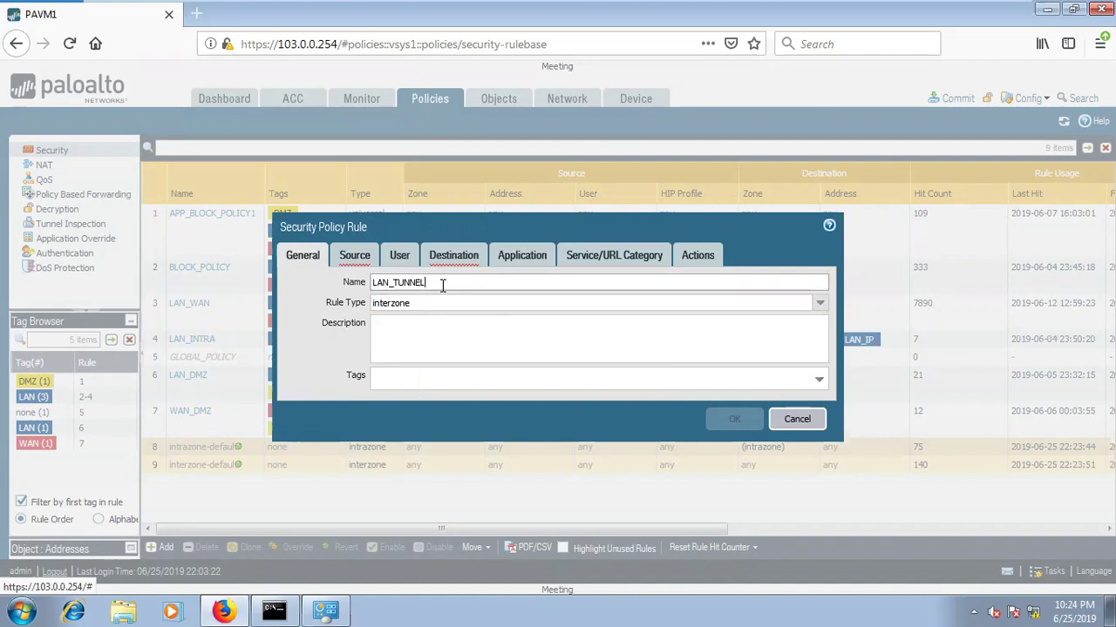
{"action": "type", "text": "&"}
Set source zone LAN and destination zone TUNNEL_ZONE on the LAN_TUNNEL rule.
{"action": "left_click", "coordinate": [353, 255]}
{"action": "left_click", "coordinate": [308, 459]}
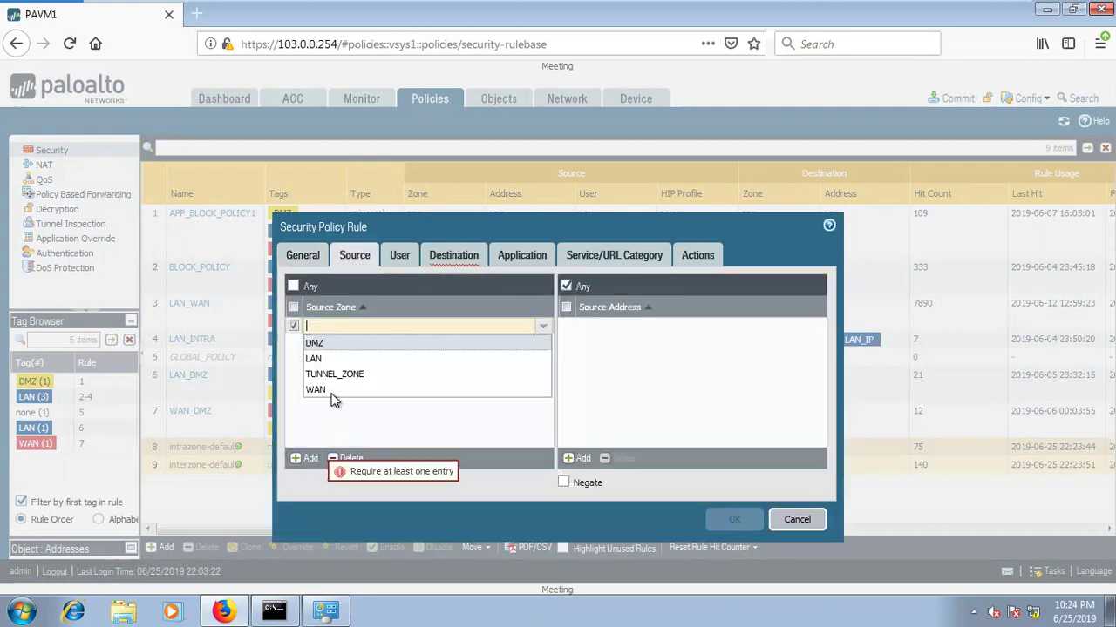
{"action": "left_click", "coordinate": [330, 359]}
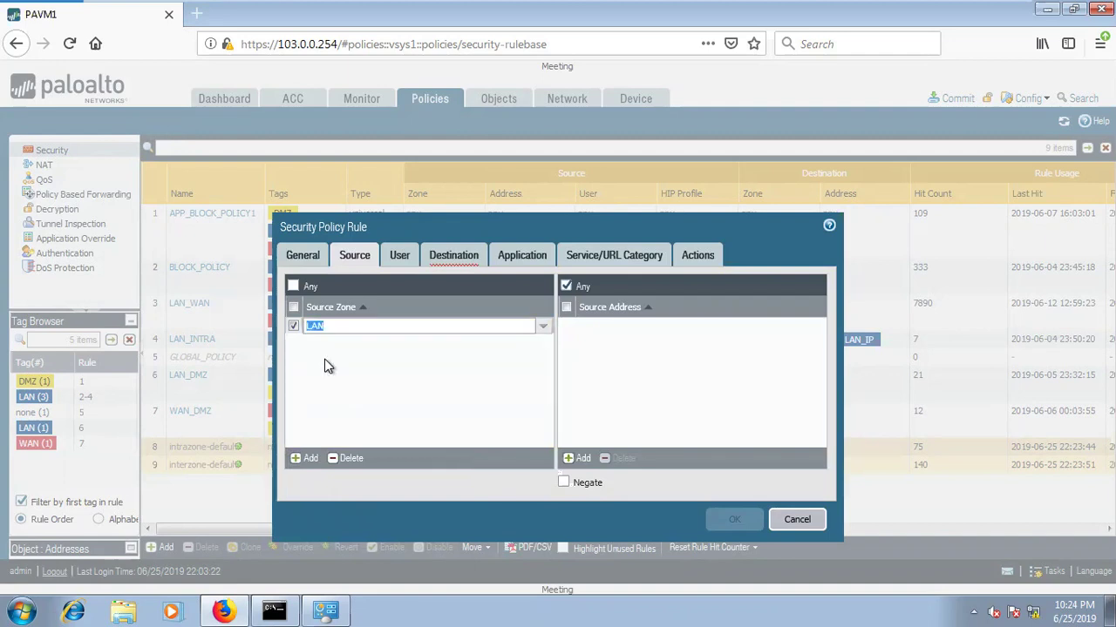
{"action": "left_click", "coordinate": [579, 457]}
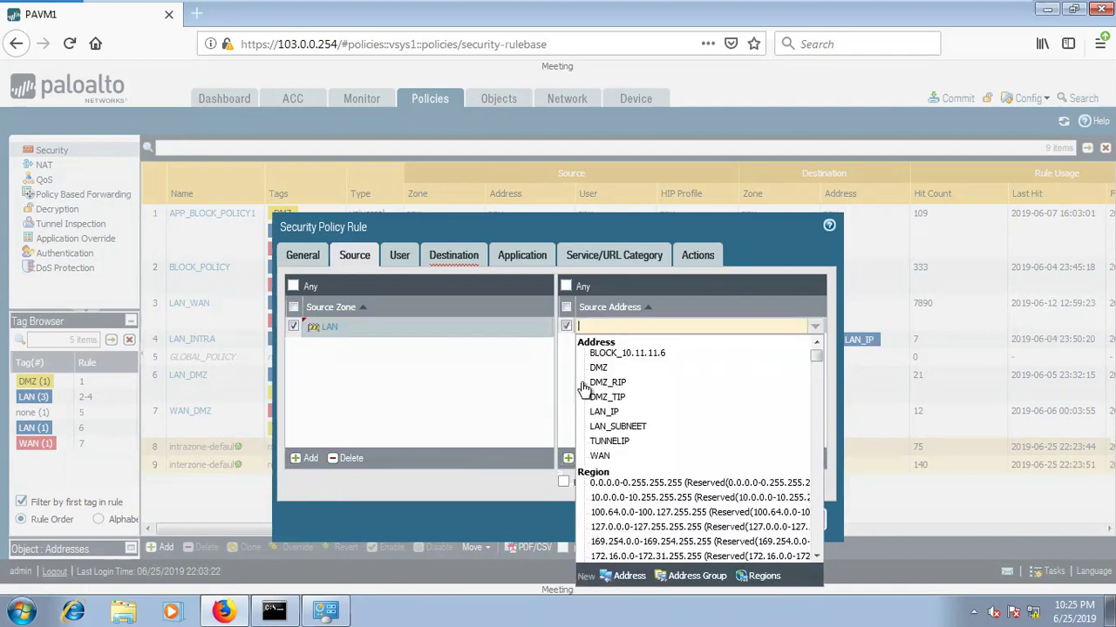
{"action": "left_click", "coordinate": [481, 395]}
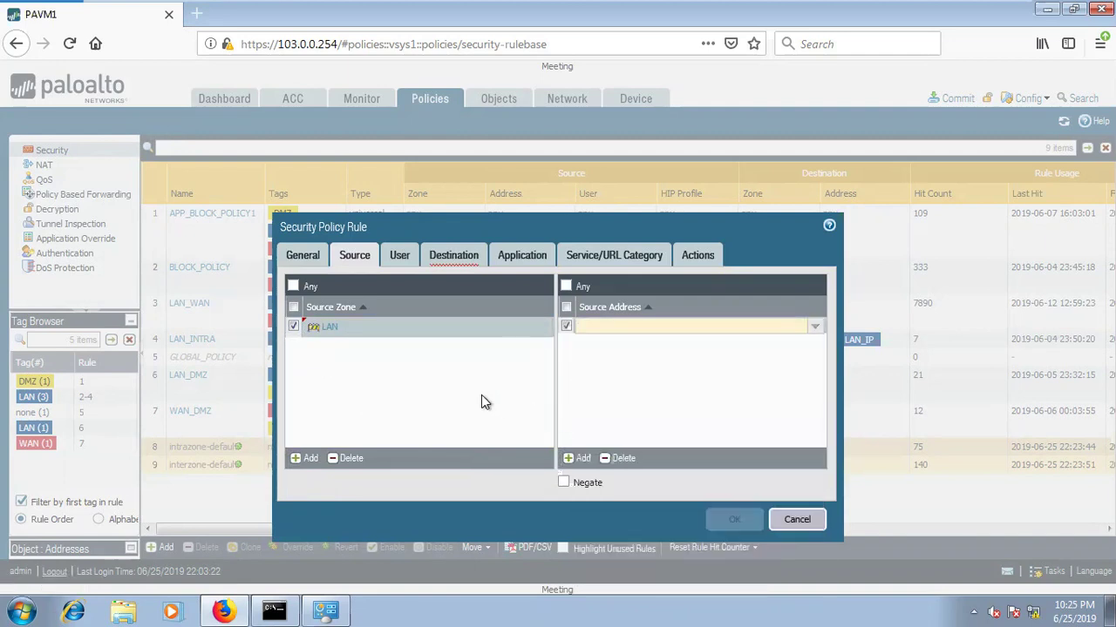
{"action": "left_click", "coordinate": [441, 259]}
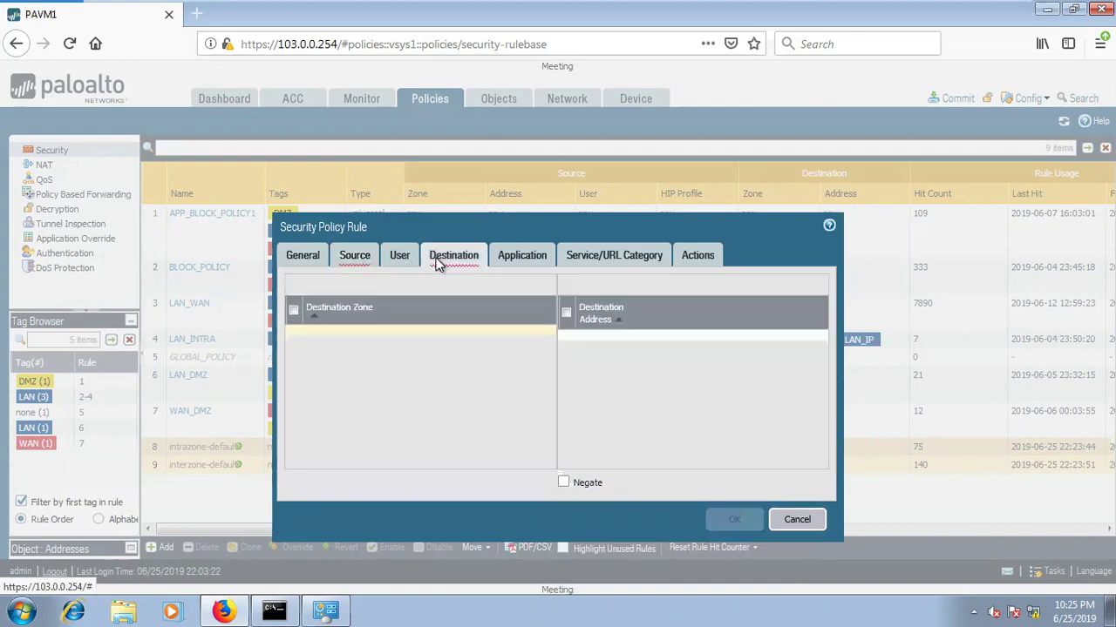
{"action": "left_click", "coordinate": [298, 459]}
{"action": "left_click", "coordinate": [335, 376]}
{"action": "left_click", "coordinate": [358, 432]}
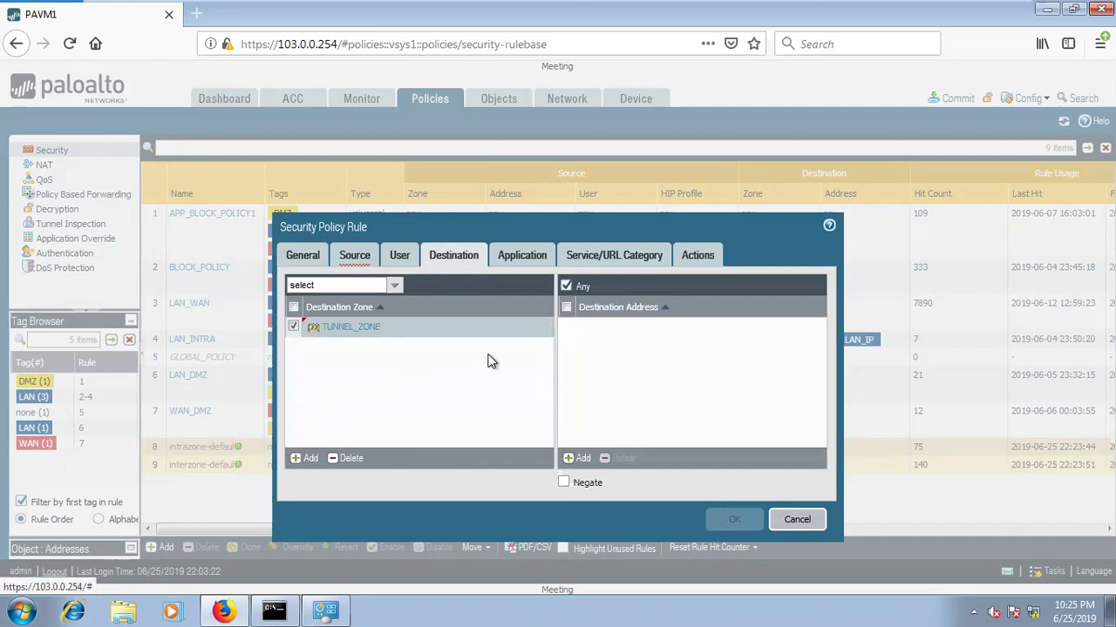
Add TUNNEL_ZONE as a second source zone and LAN as a second destination zone.
{"action": "left_click", "coordinate": [354, 254]}
{"action": "left_click", "coordinate": [312, 459]}
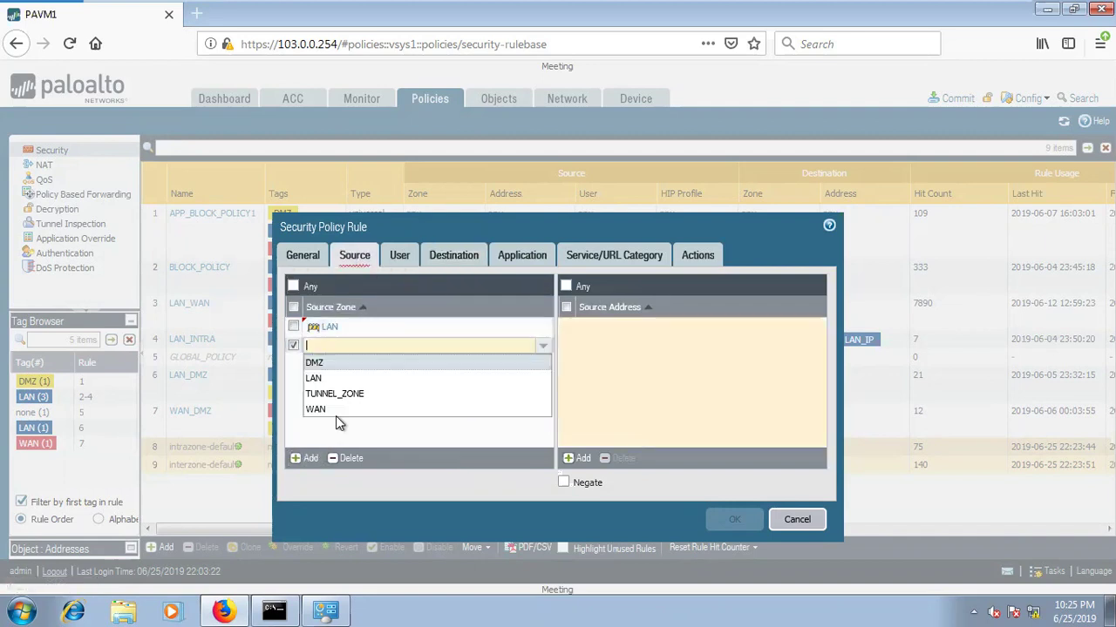
{"action": "left_click", "coordinate": [335, 393]}
{"action": "left_click", "coordinate": [390, 346]}
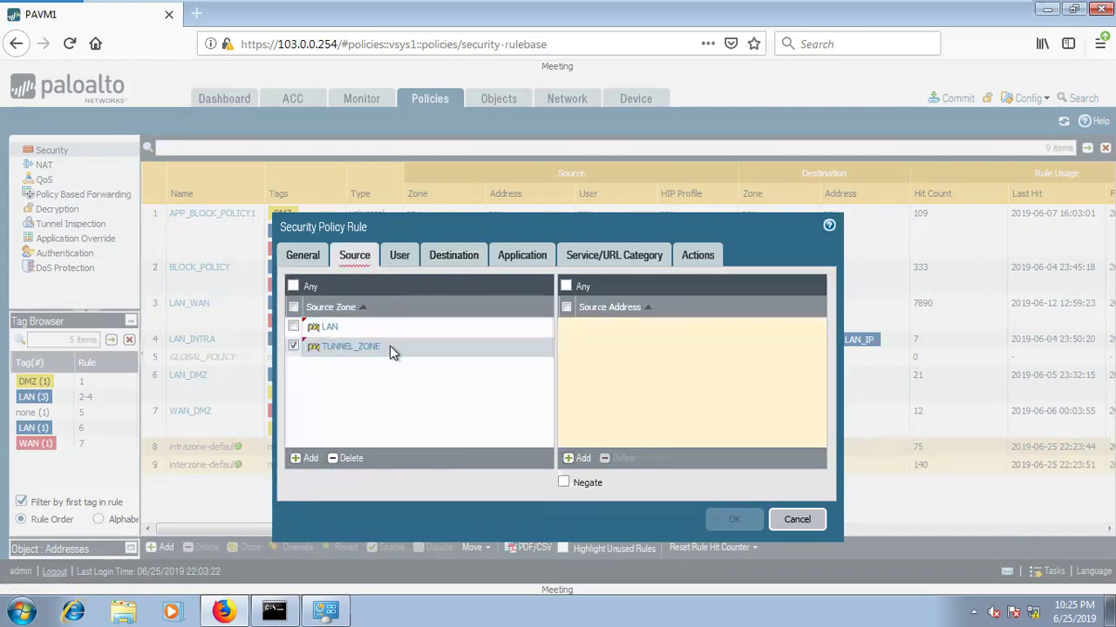
{"action": "left_click", "coordinate": [466, 254]}
{"action": "left_click", "coordinate": [306, 457]}
{"action": "left_click", "coordinate": [331, 380]}
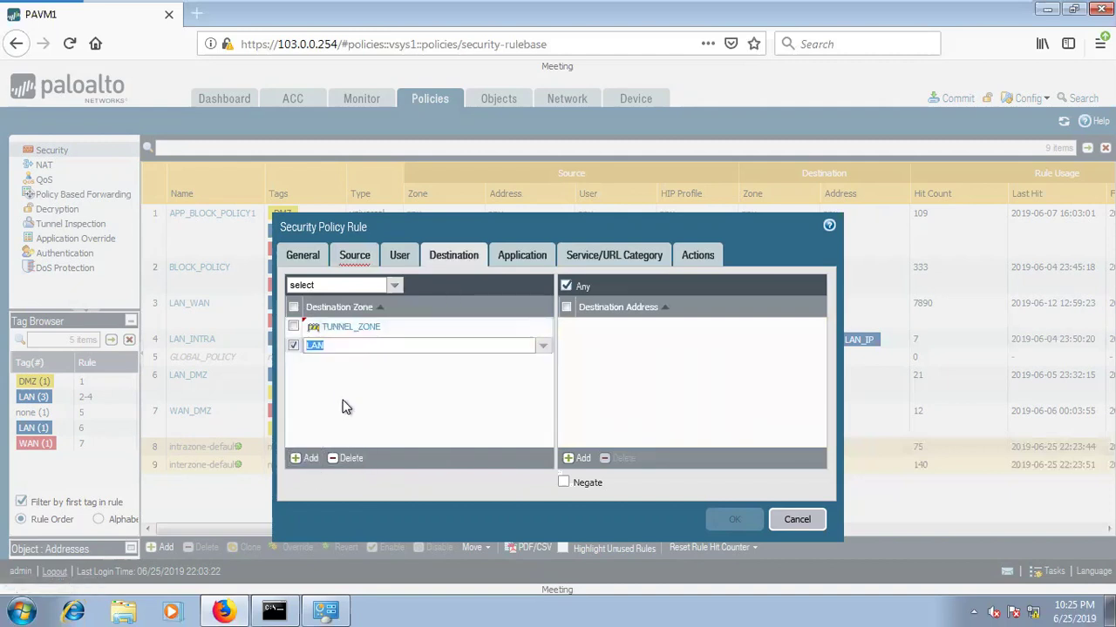
{"action": "left_click", "coordinate": [361, 407]}
Allow any source address, then bring the PowerPoint slides to the front.
{"action": "left_click", "coordinate": [354, 255]}
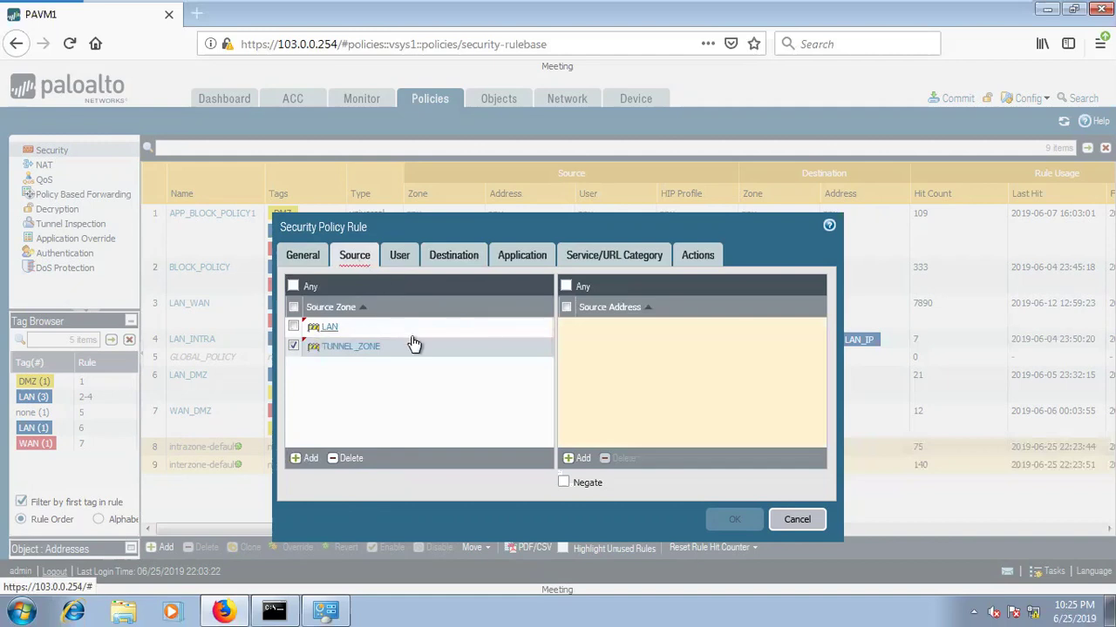
{"action": "left_click", "coordinate": [565, 285]}
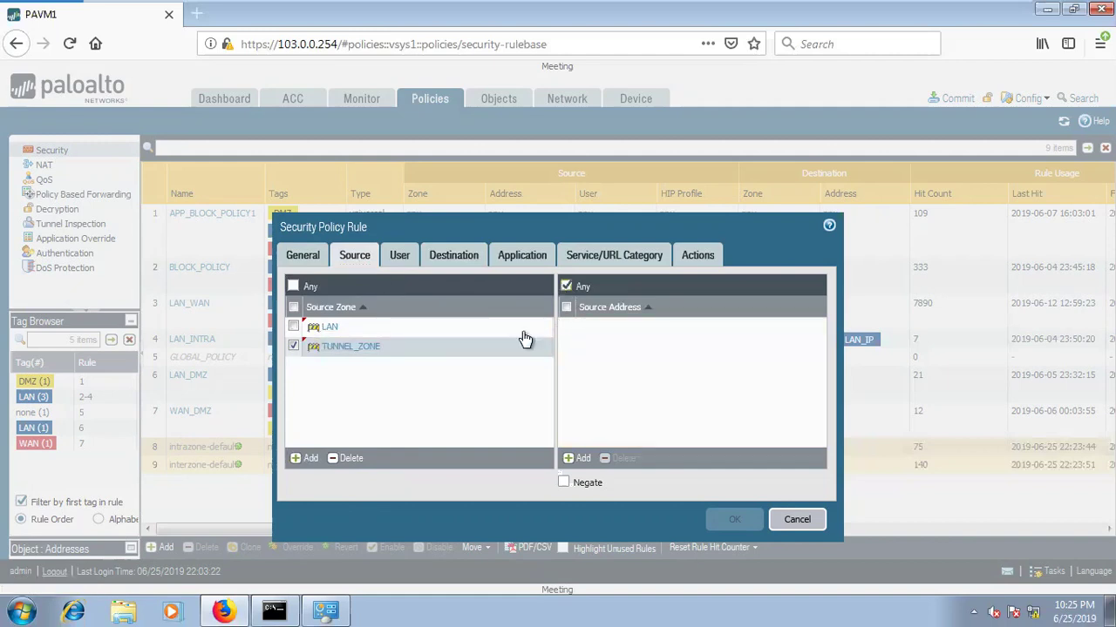
{"action": "left_click", "coordinate": [471, 259]}
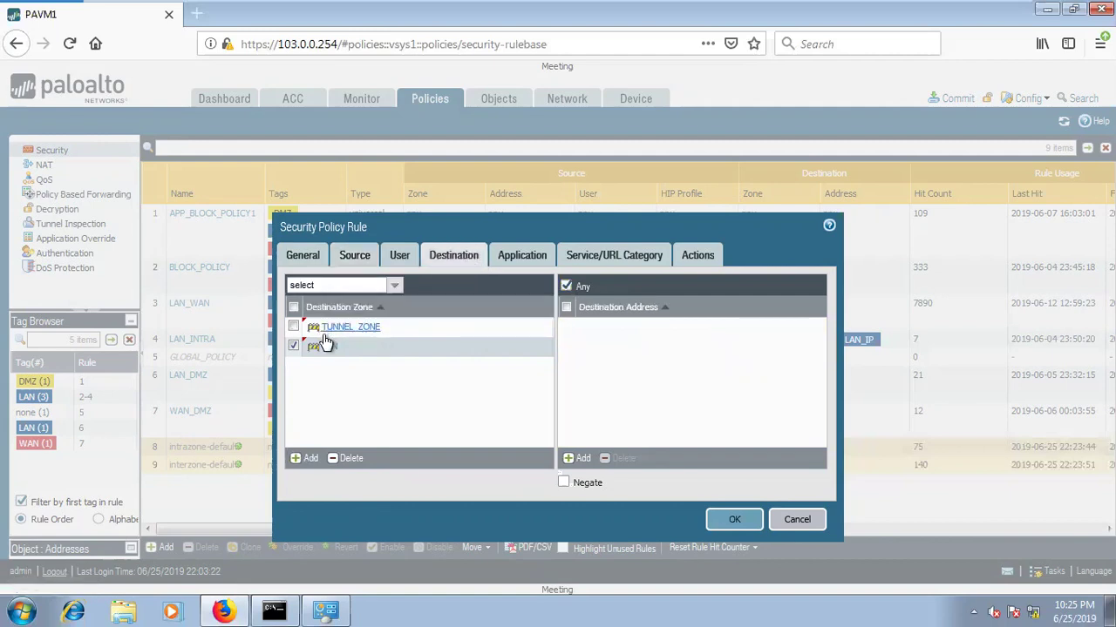
{"action": "left_click", "coordinate": [288, 347]}
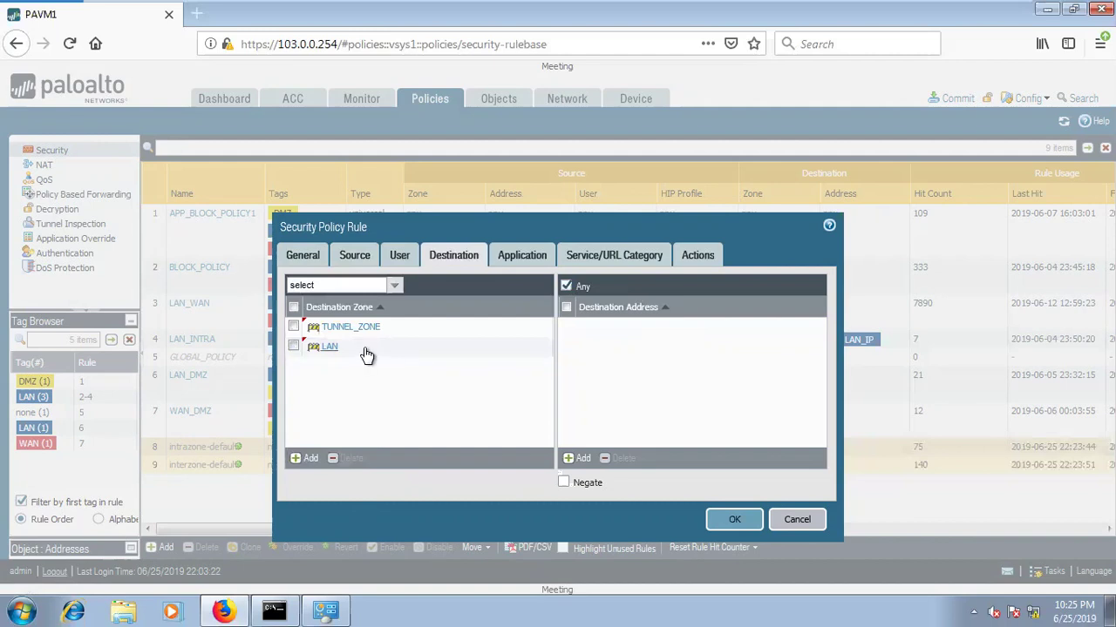
{"action": "left_click", "coordinate": [354, 255]}
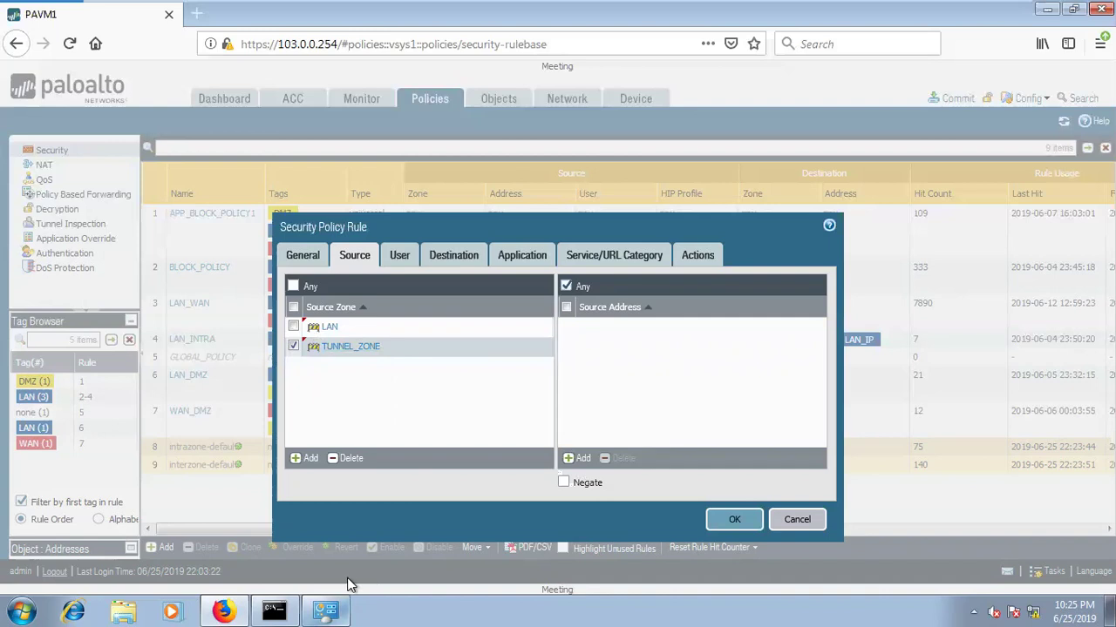
{"action": "key", "text": "ctrl+alt+Return"}
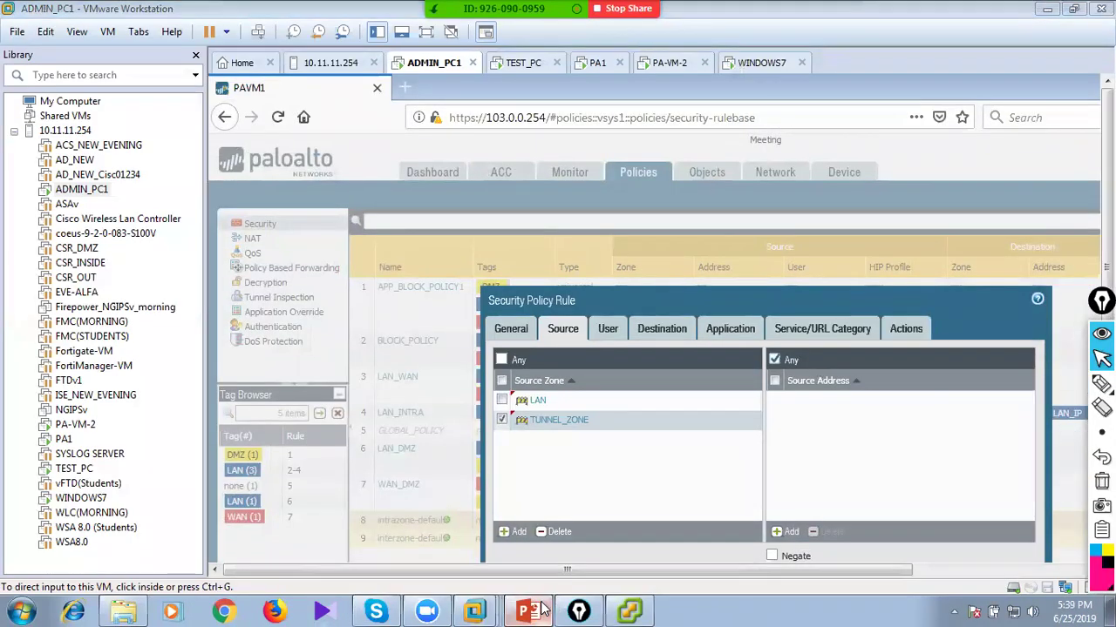
{"action": "left_click", "coordinate": [541, 608]}
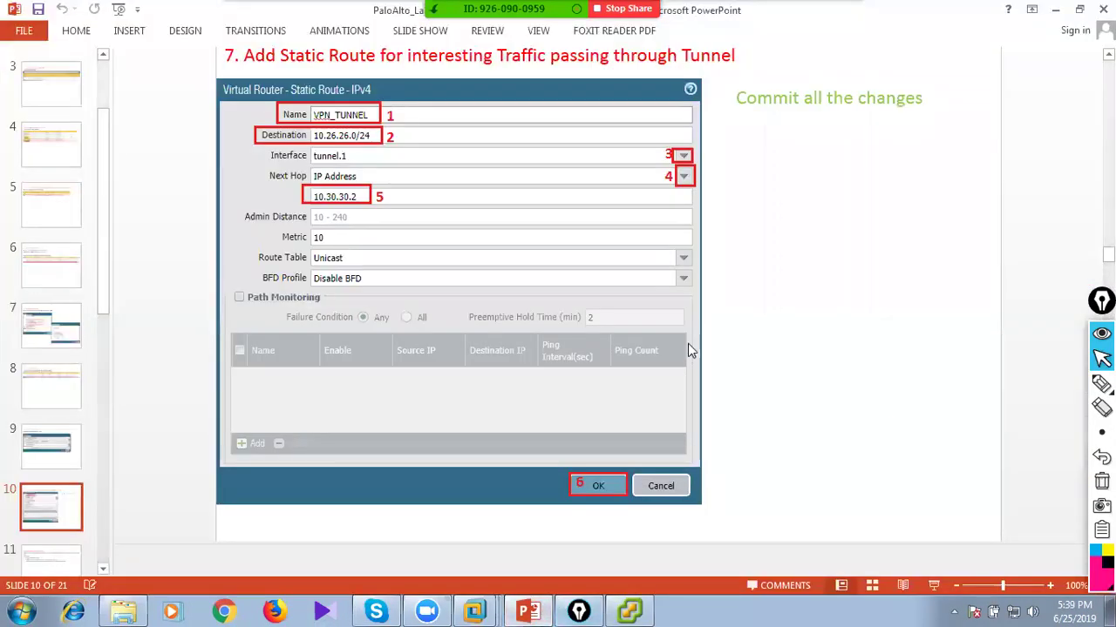
Highlight the HQ path on the VPN topology slide, then return to ADMIN_PC1.
{"action": "scroll", "coordinate": [678, 345], "scroll_direction": "up", "scroll_amount": 6}
{"action": "scroll", "coordinate": [681, 352], "scroll_direction": "up", "scroll_amount": 8}
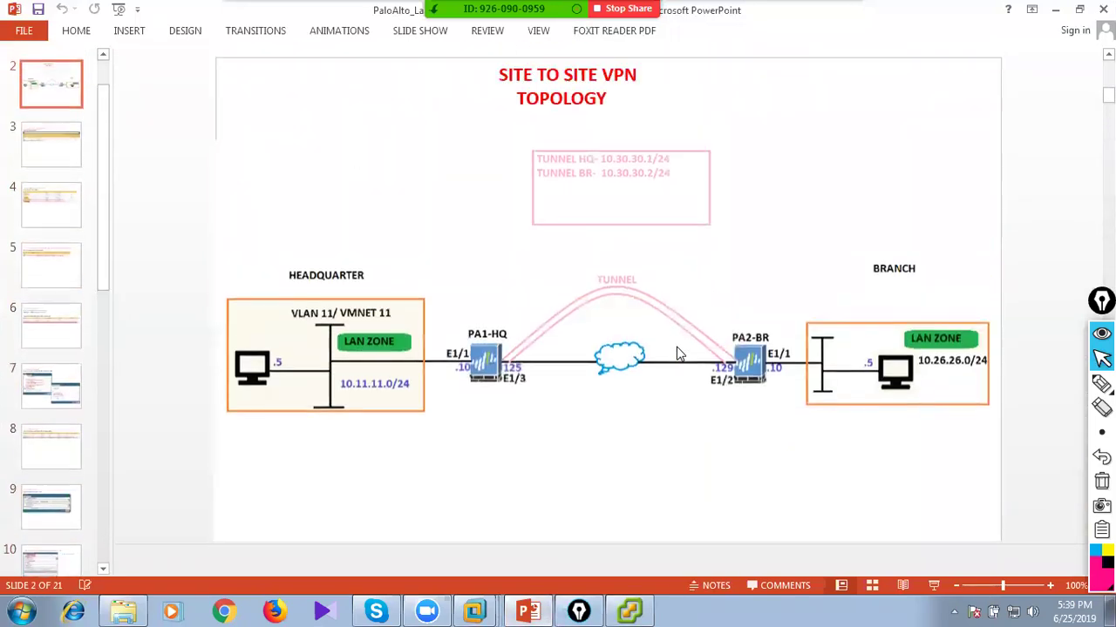
{"action": "left_click", "coordinate": [1102, 384]}
{"action": "mouse_move", "coordinate": [510, 364]}
{"action": "left_mouse_down"}
{"action": "mouse_move", "coordinate": [280, 377]}
{"action": "mouse_move", "coordinate": [518, 366]}
{"action": "left_mouse_up"}
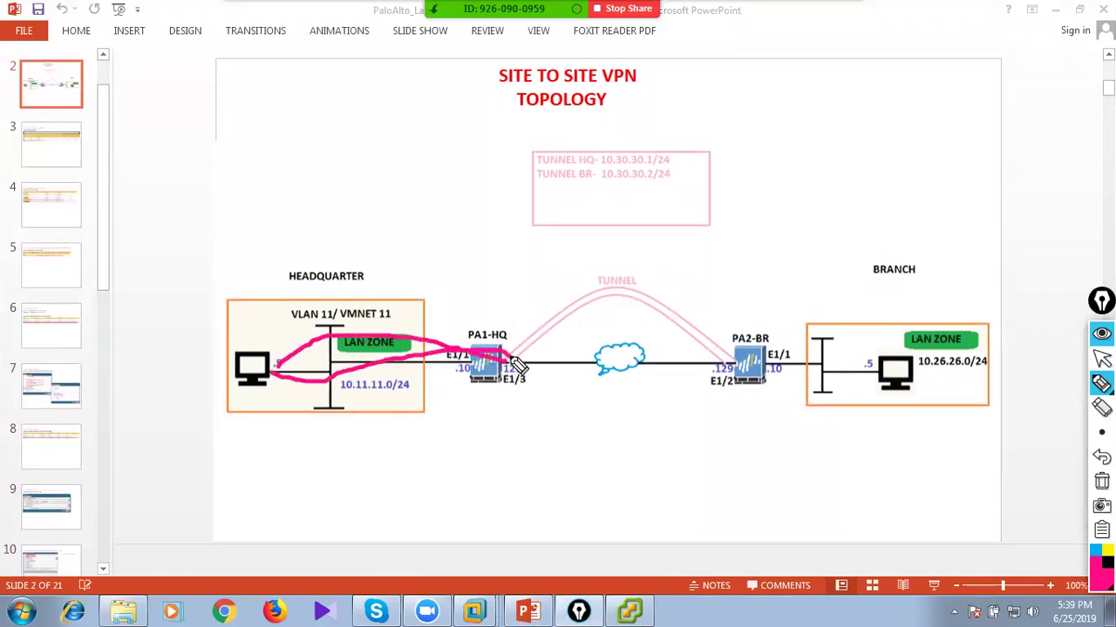
{"action": "left_click", "coordinate": [1102, 481]}
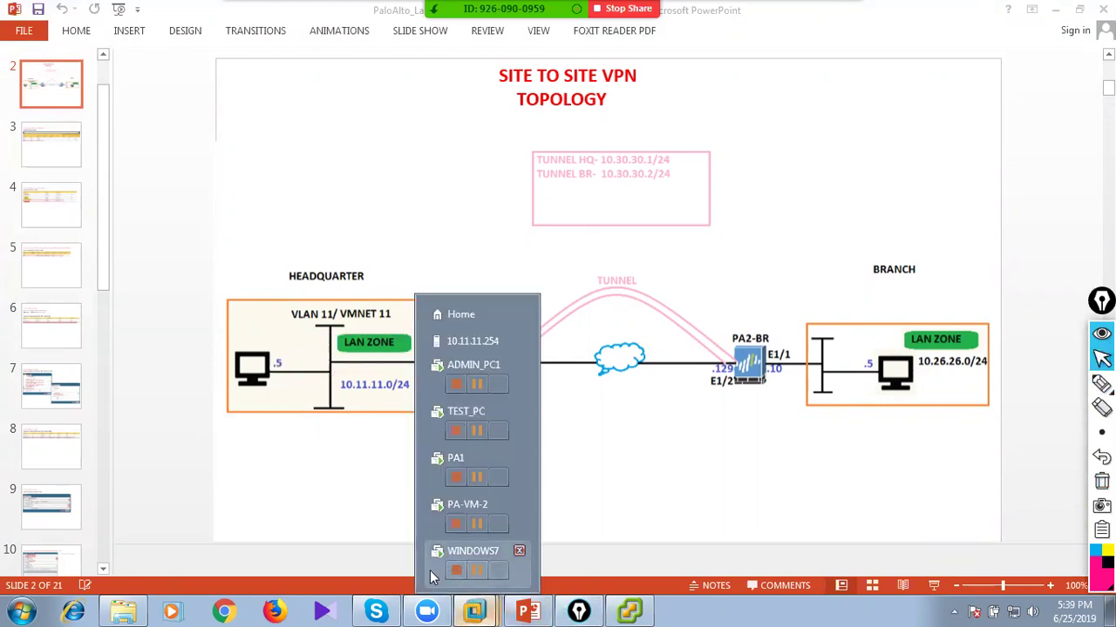
{"action": "left_click", "coordinate": [435, 571]}
{"action": "left_click", "coordinate": [434, 66]}
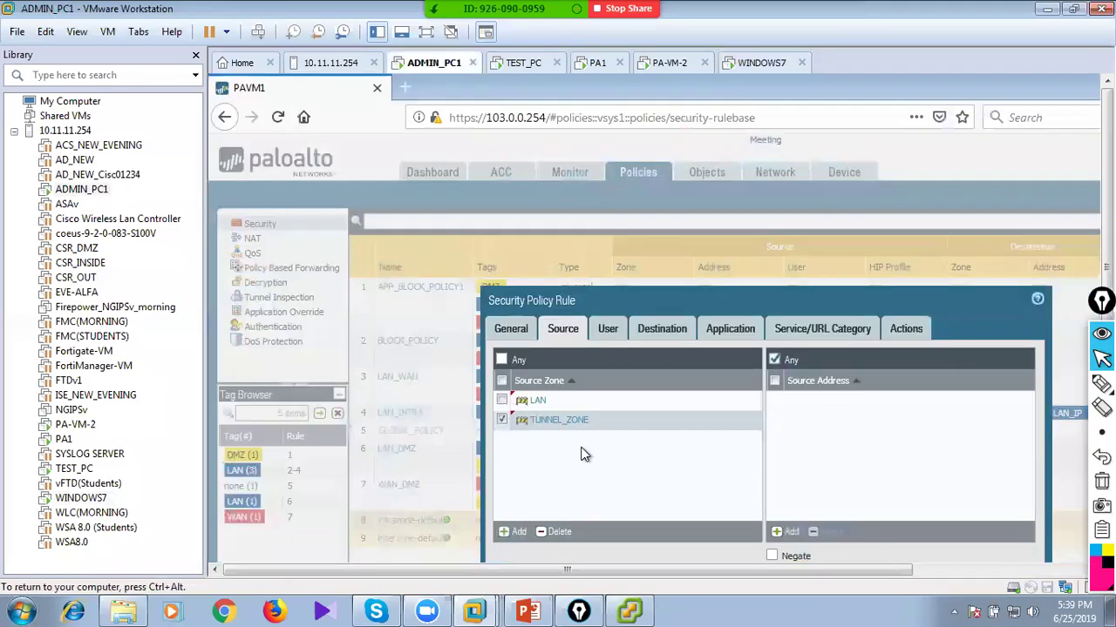
Enable Log at Session Start on the LAN_TUNNEL rule and save it.
{"action": "key", "text": "ctrl+alt+Return"}
{"action": "left_click", "coordinate": [697, 256]}
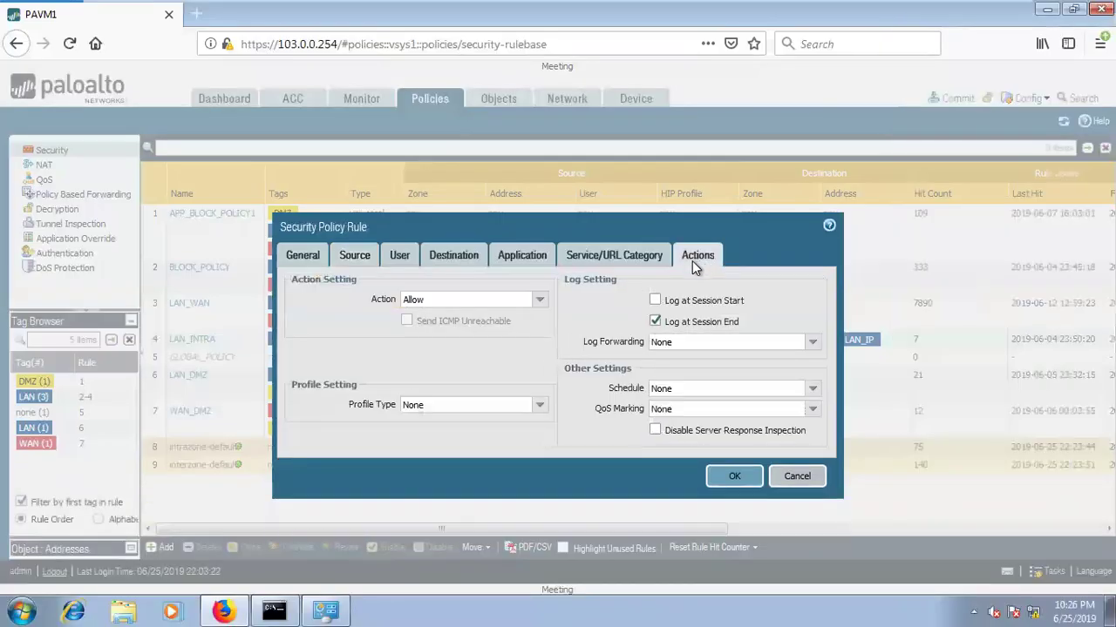
{"action": "left_click", "coordinate": [654, 300]}
{"action": "left_click", "coordinate": [731, 478]}
Commit the configuration and close the commit status report.
{"action": "left_click", "coordinate": [946, 103]}
{"action": "left_click", "coordinate": [697, 516]}
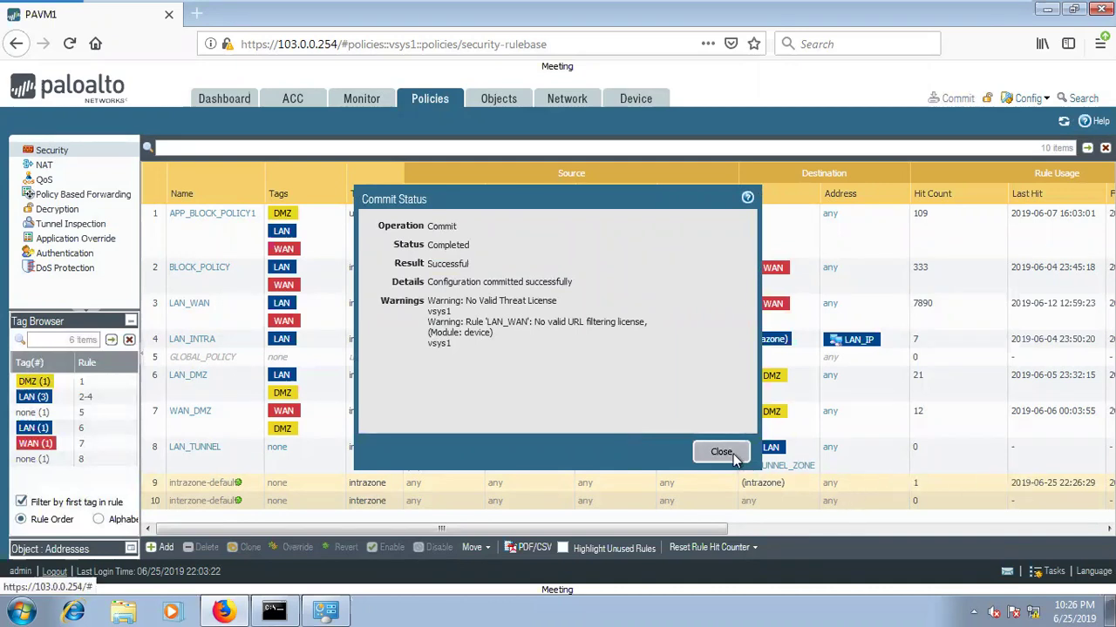
{"action": "left_click", "coordinate": [731, 452]}
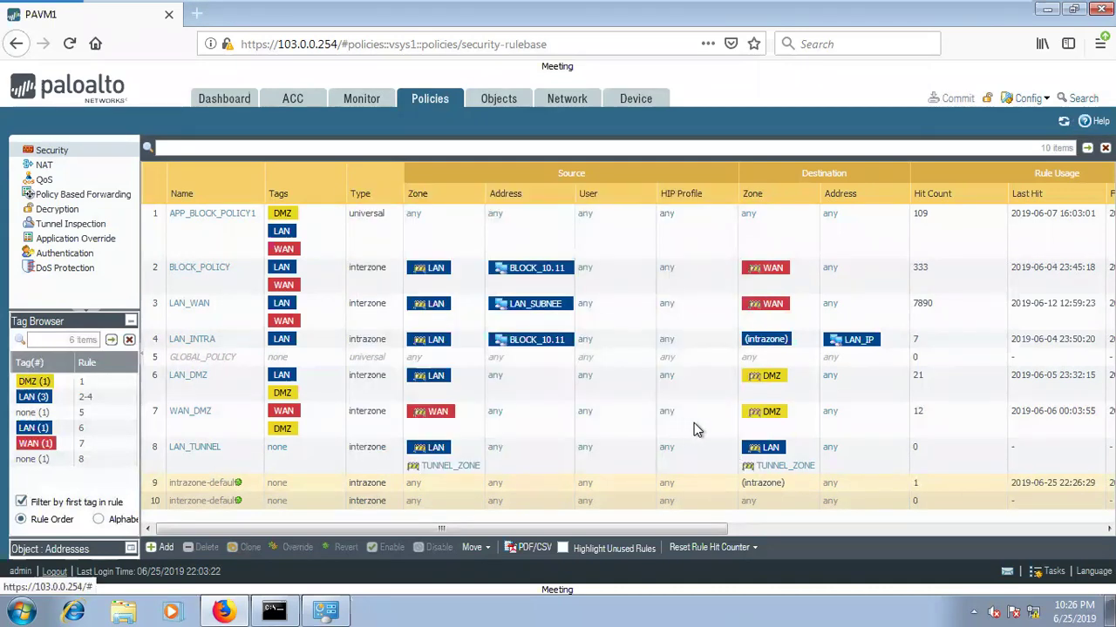
Log in to the PA-VM-2 CLI as admin with the account password.
{"action": "mouse_move", "coordinate": [957, 7]}
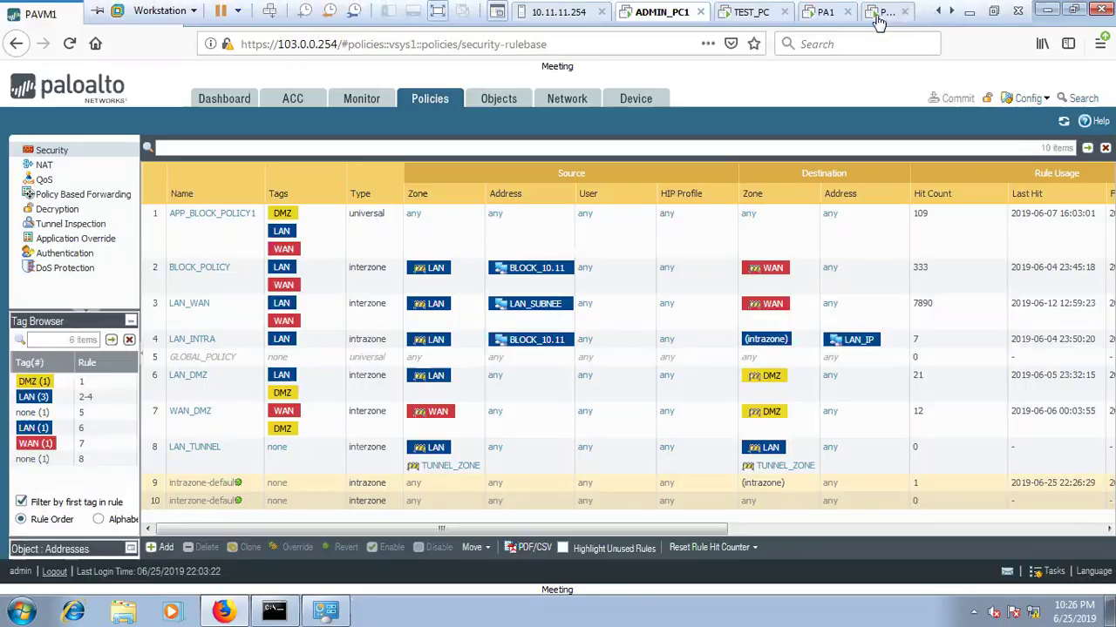
{"action": "left_click", "coordinate": [880, 14]}
{"action": "key", "text": "Return"}
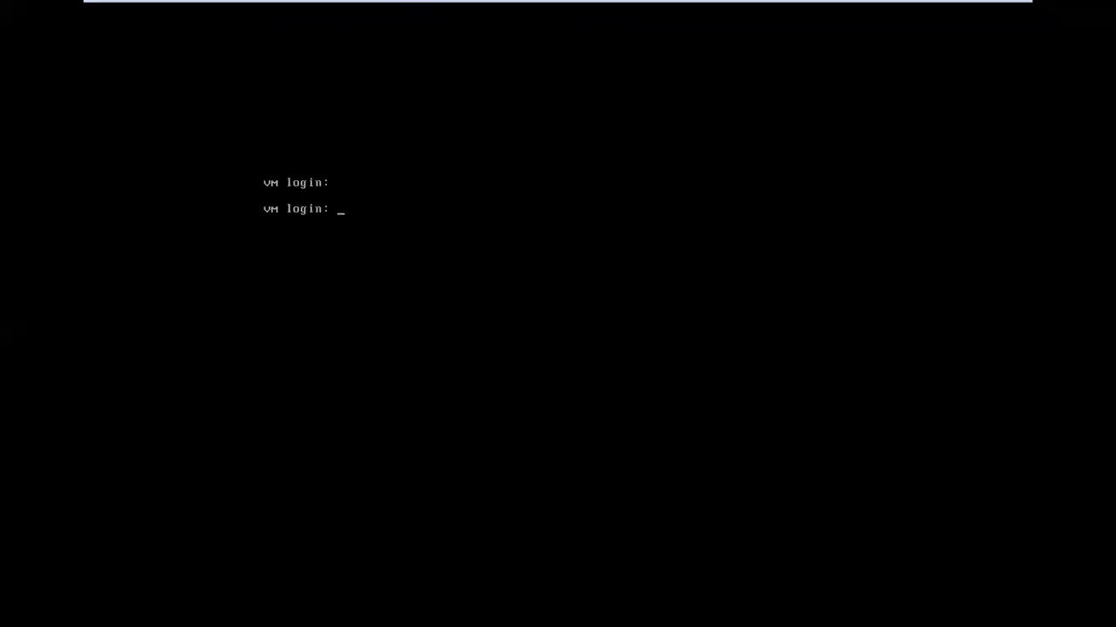
{"action": "key", "text": "Return"}
{"action": "key", "text": "Return"}
{"action": "key", "text": "Return"}
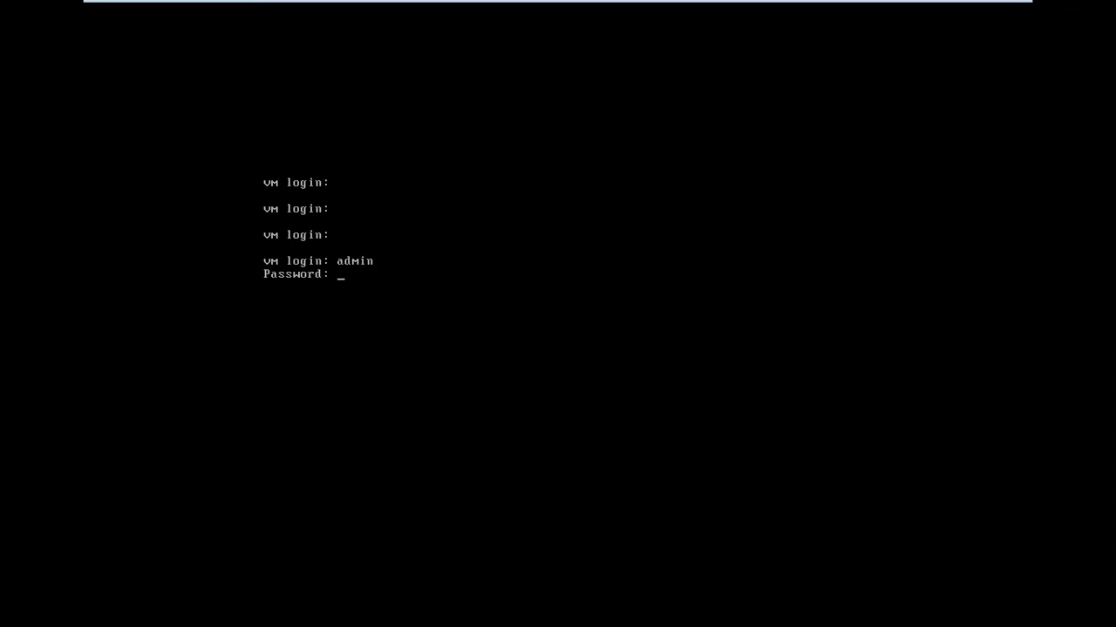
{"action": "key", "text": "Return"}
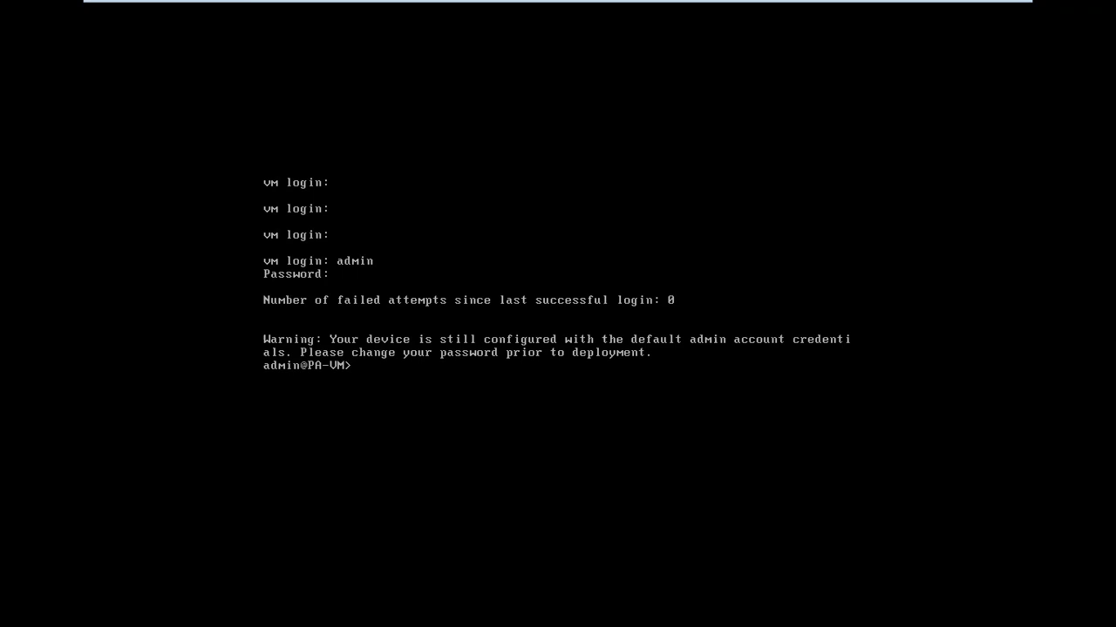
Enter configure mode and run 'delete deviceconfig system type dhcp-client'.
{"action": "key", "text": "Return"}
{"action": "key", "text": "Return"}
{"action": "key", "text": "Return"}
{"action": "key", "text": "Return"}
{"action": "key", "text": "Return"}
{"action": "key", "text": "Return"}
{"action": "type", "text": "co"}
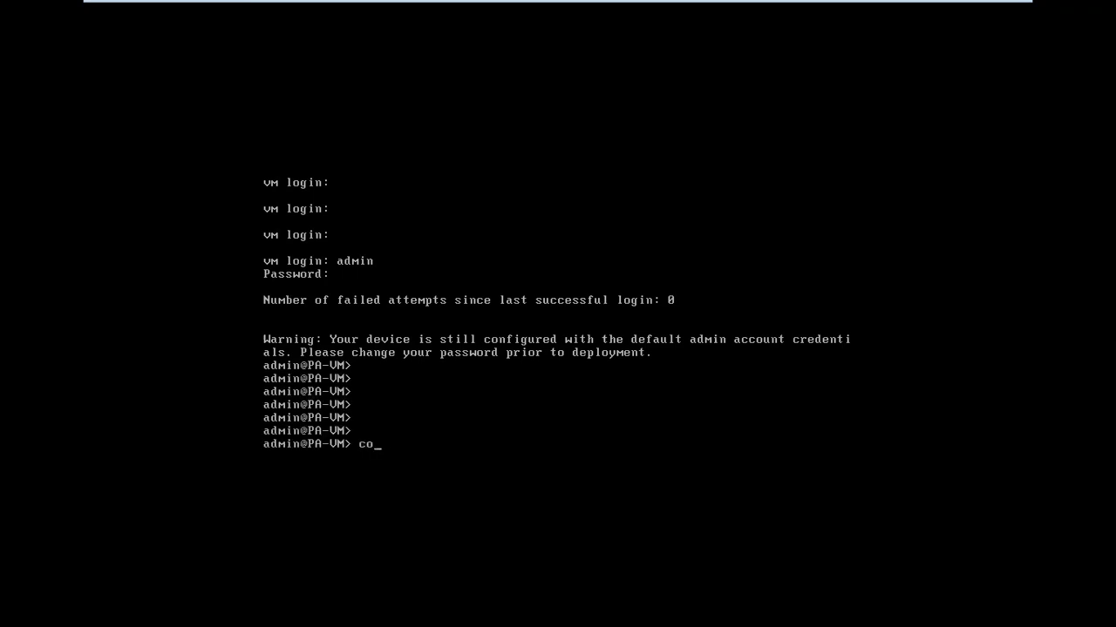
{"action": "type", "text": "f"}
{"action": "key", "text": "BackSpace"}
{"action": "type", "text": "nfigure"}
{"action": "key", "text": "Return"}
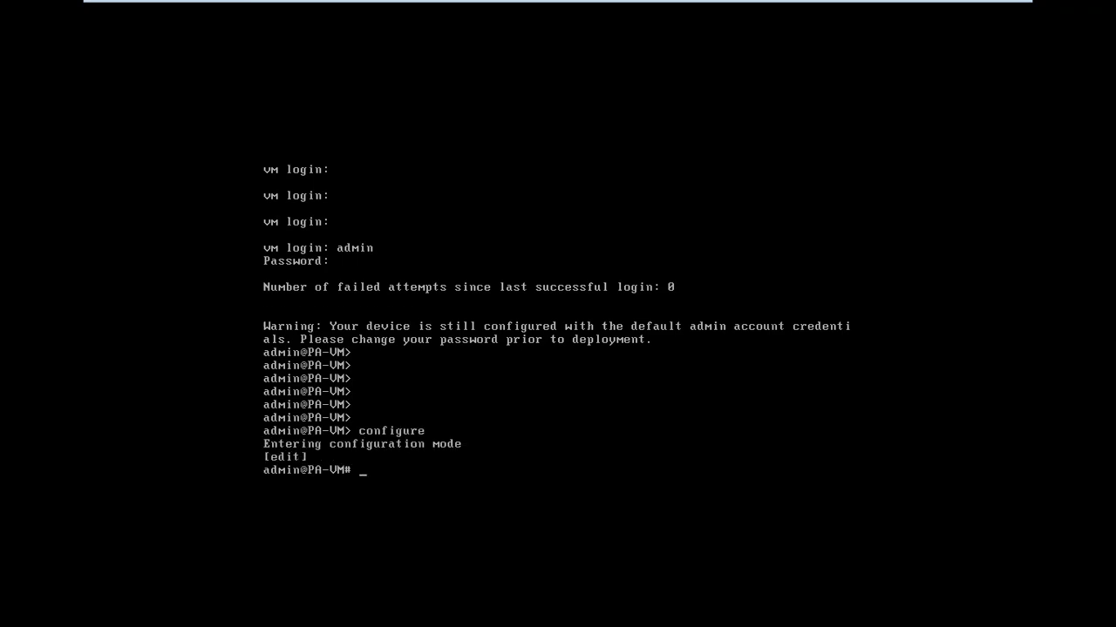
{"action": "type", "text": "delete dev"}
{"action": "key", "text": "Tab"}
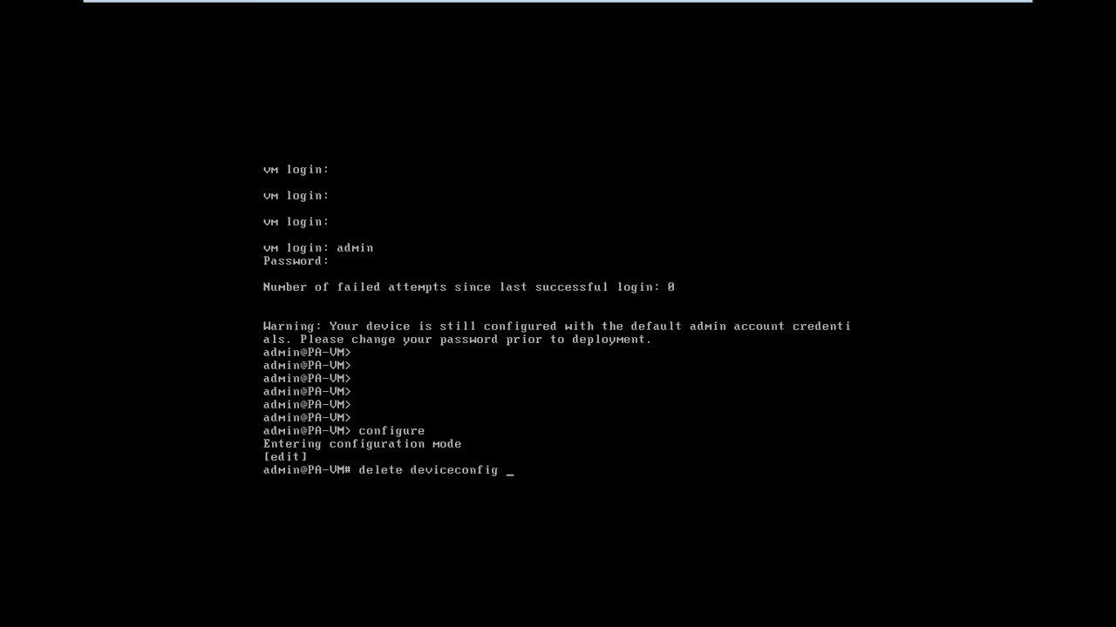
{"action": "type", "text": "sy"}
{"action": "key", "text": "Tab"}
{"action": "type", "text": "type dh"}
{"action": "key", "text": "Tab"}
{"action": "key", "text": "Return"}
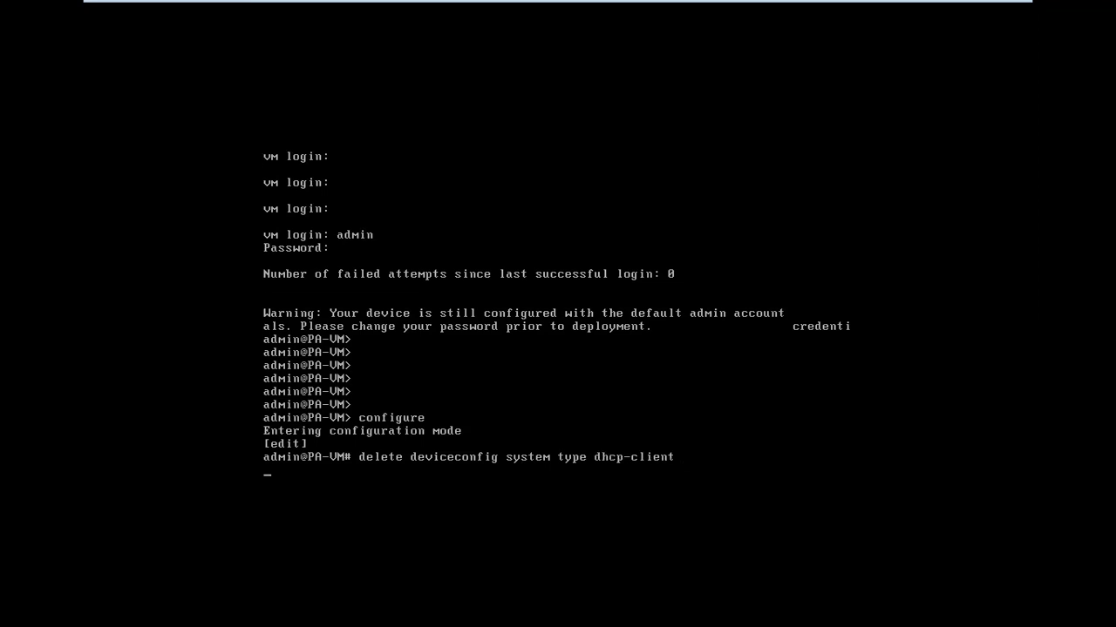
Commit the configuration and leave the full-screen console view.
{"action": "type", "text": "commit"}
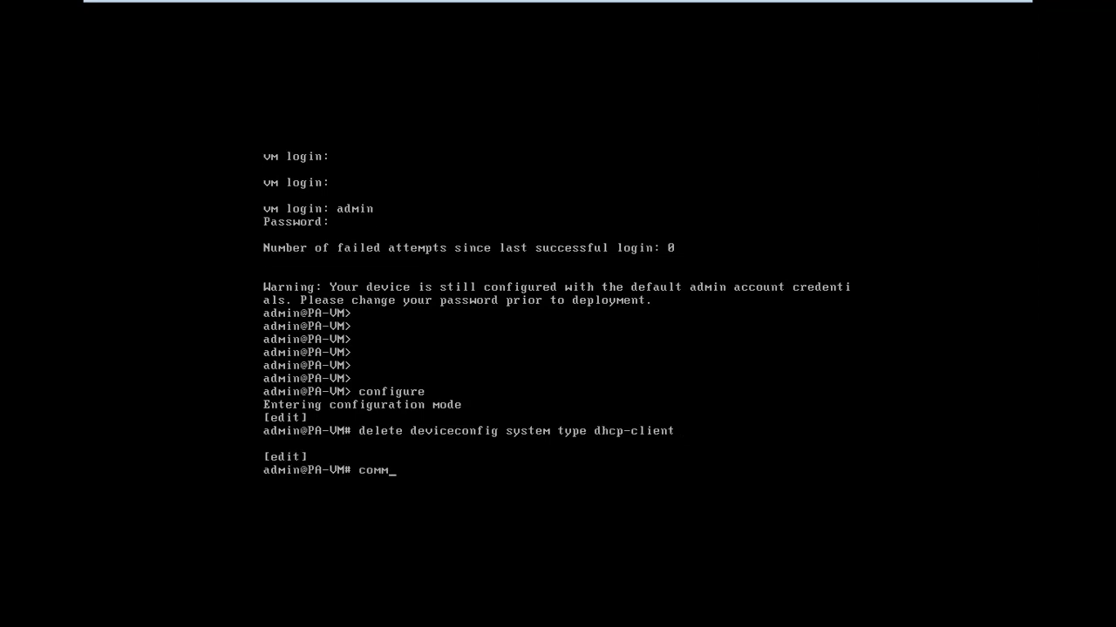
{"action": "key", "text": "Return"}
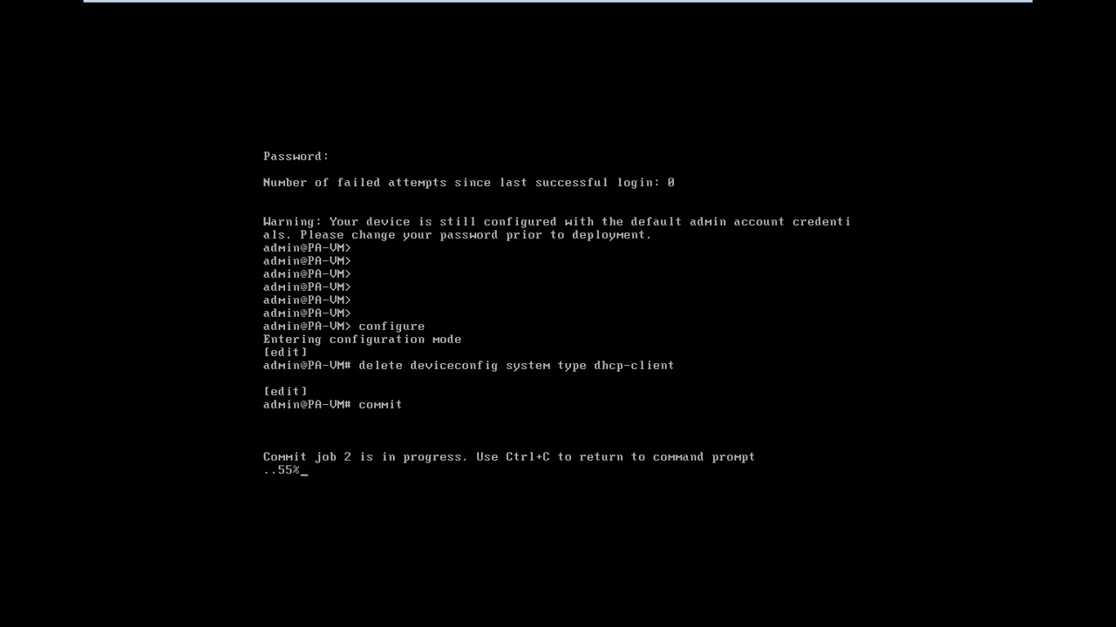
{"action": "key", "text": "ctrl+alt+Return"}
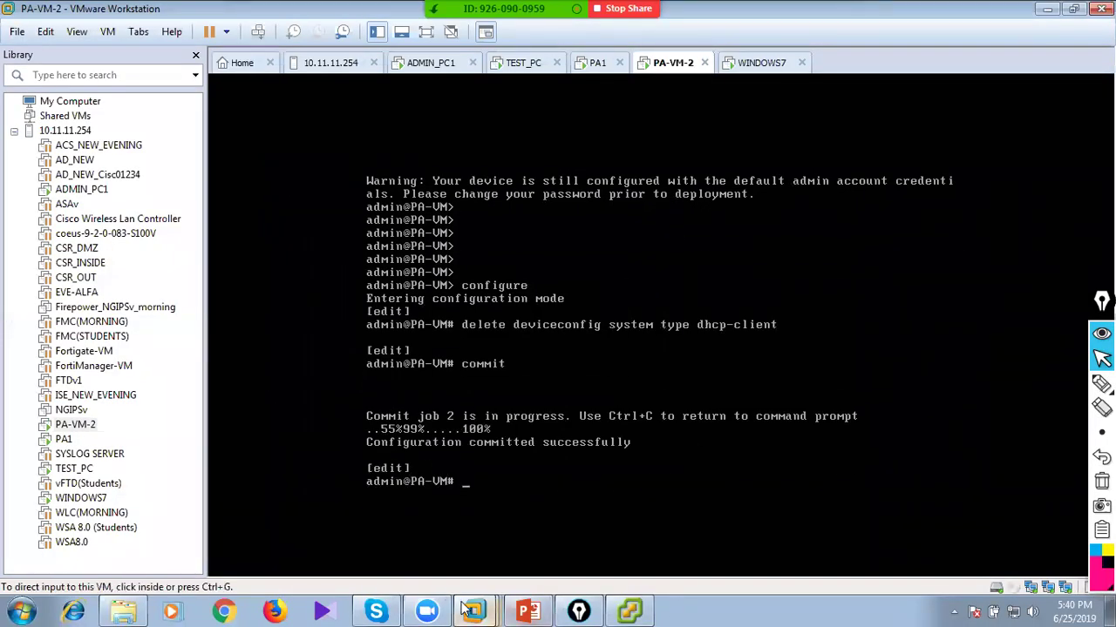
Annotate PA2-BR's E1/2 address and PA1-HQ on the topology slide, then return to PA-VM-2.
{"action": "left_click", "coordinate": [527, 610]}
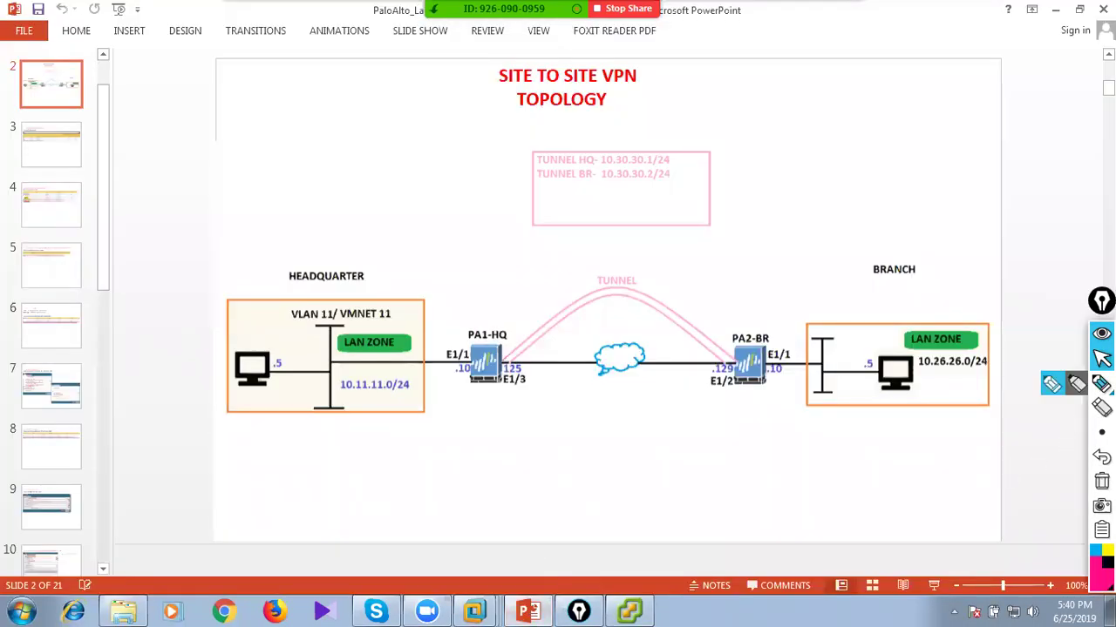
{"action": "left_click", "coordinate": [1102, 384]}
{"action": "left_click_drag", "start_coordinate": [736, 356], "coordinate": [743, 353]}
{"action": "left_click", "coordinate": [717, 304]}
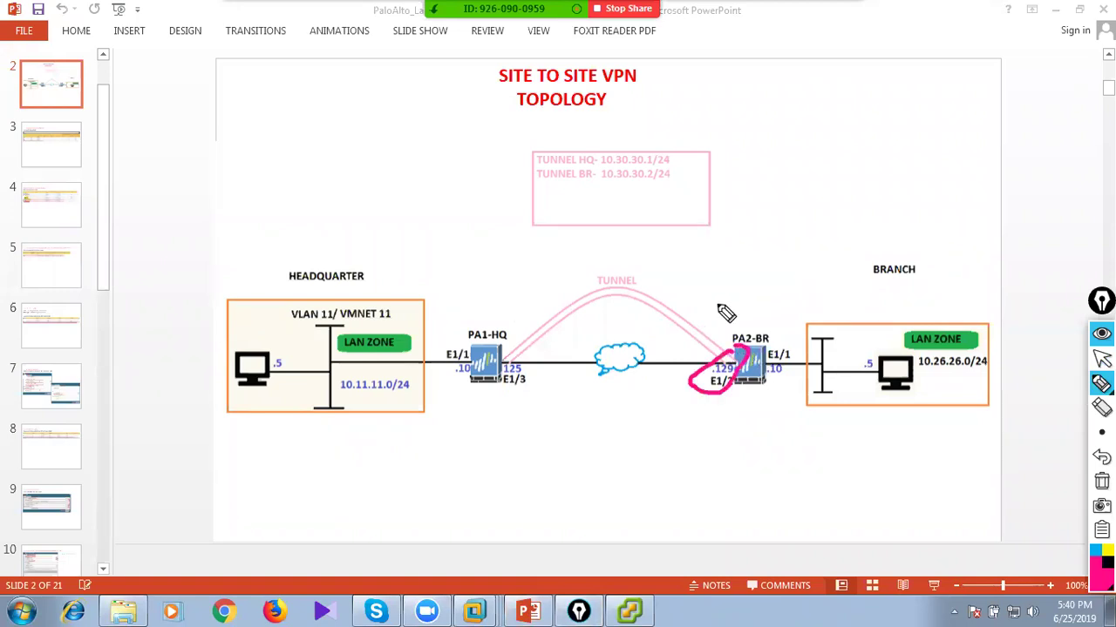
{"action": "mouse_move", "coordinate": [737, 281]}
{"action": "left_mouse_down"}
{"action": "mouse_move", "coordinate": [738, 304]}
{"action": "mouse_move", "coordinate": [766, 303]}
{"action": "left_mouse_up"}
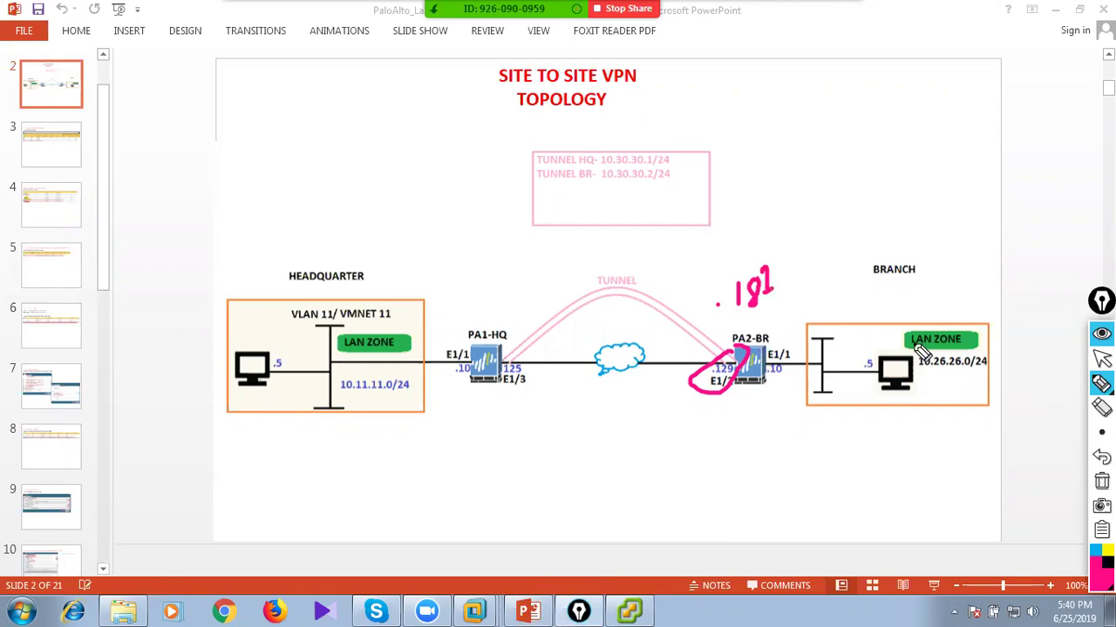
{"action": "left_click_drag", "start_coordinate": [495, 326], "coordinate": [488, 413]}
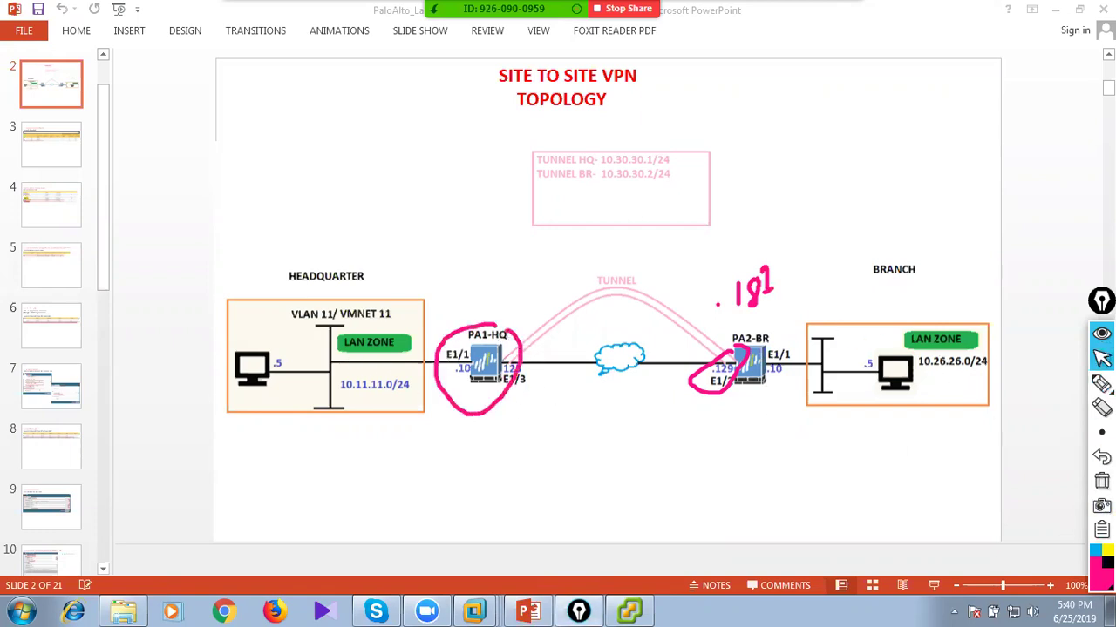
{"action": "left_click", "coordinate": [1102, 481]}
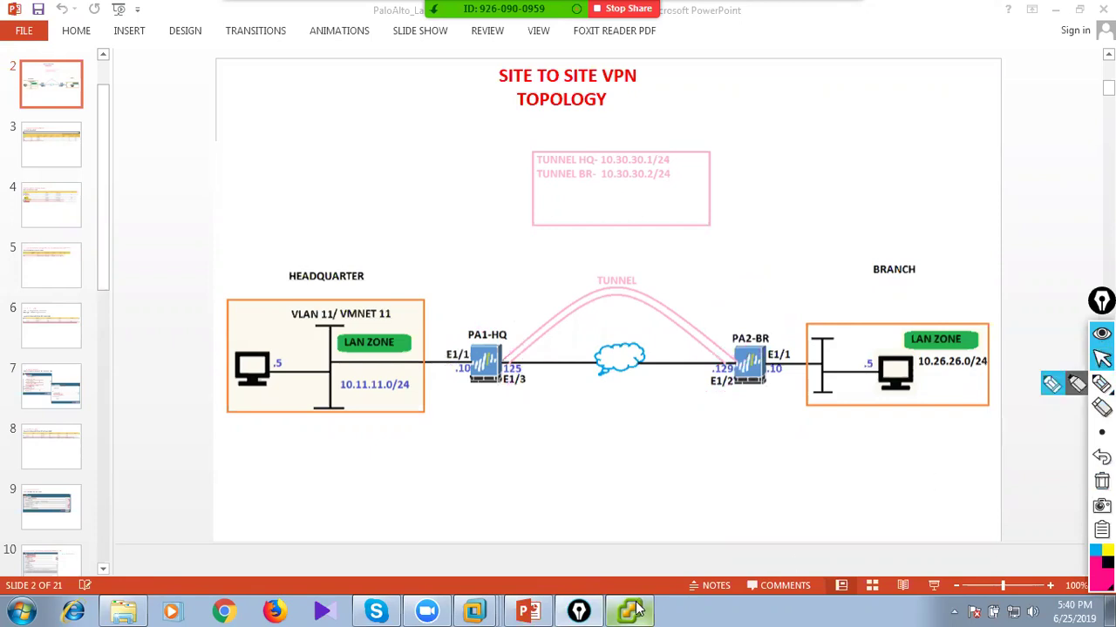
{"action": "left_click", "coordinate": [474, 612]}
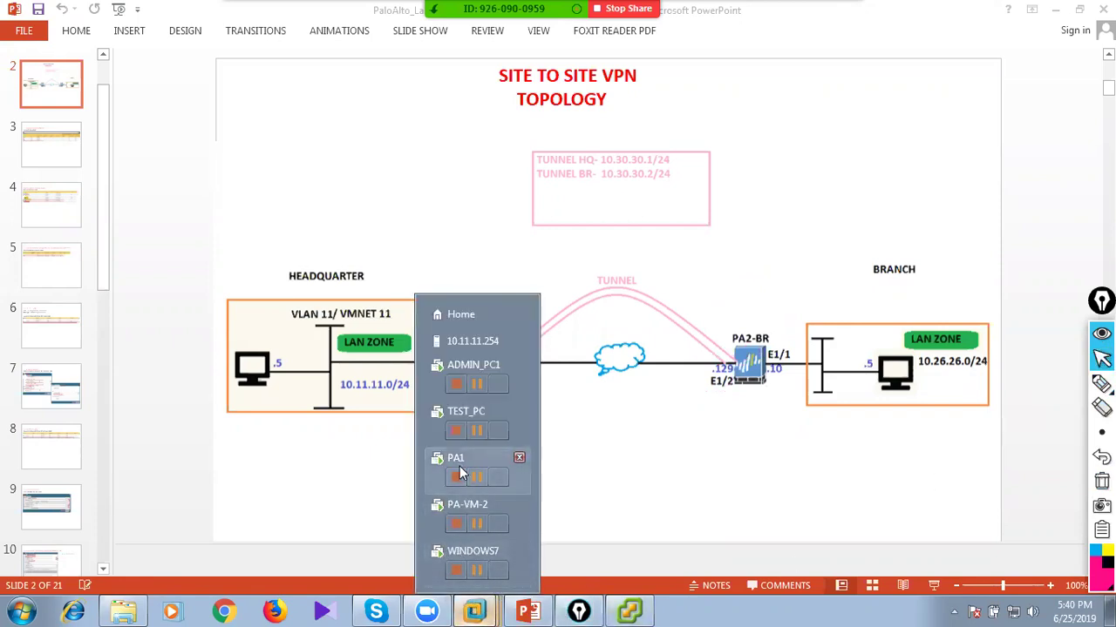
{"action": "left_click", "coordinate": [440, 527]}
In the PA-VM-2 console, set the management IP to 103.0.0.253 with netmask 255.255.255.0.
{"action": "key", "text": "ctrl+g"}
{"action": "type", "text": "set deviceconfig system ip"}
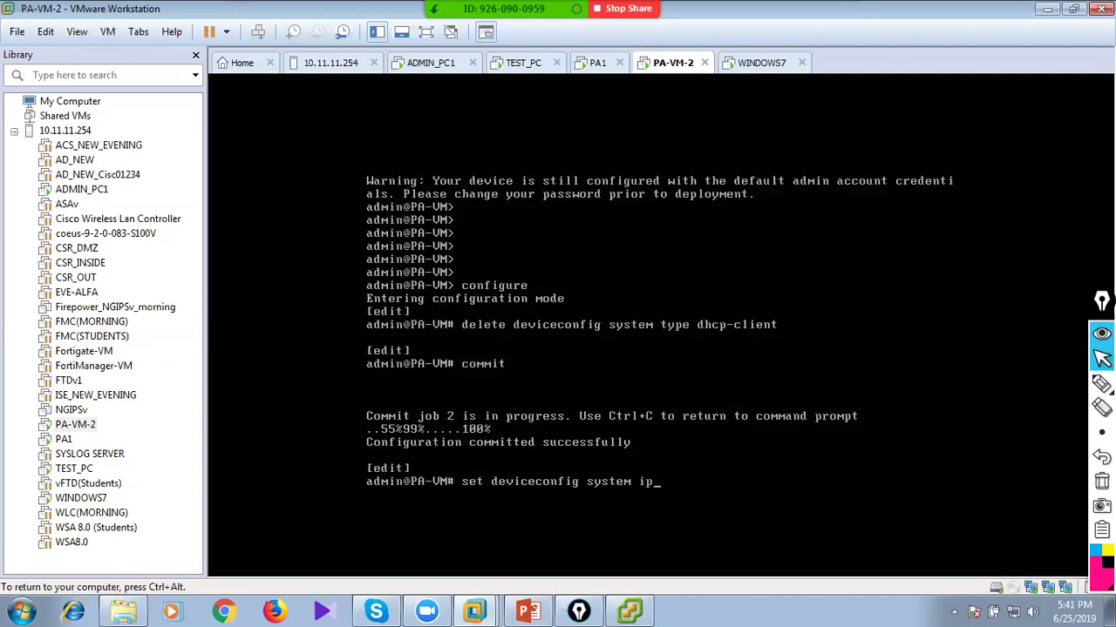
{"action": "key", "text": "question"}
{"action": "type", "text": "-address"}
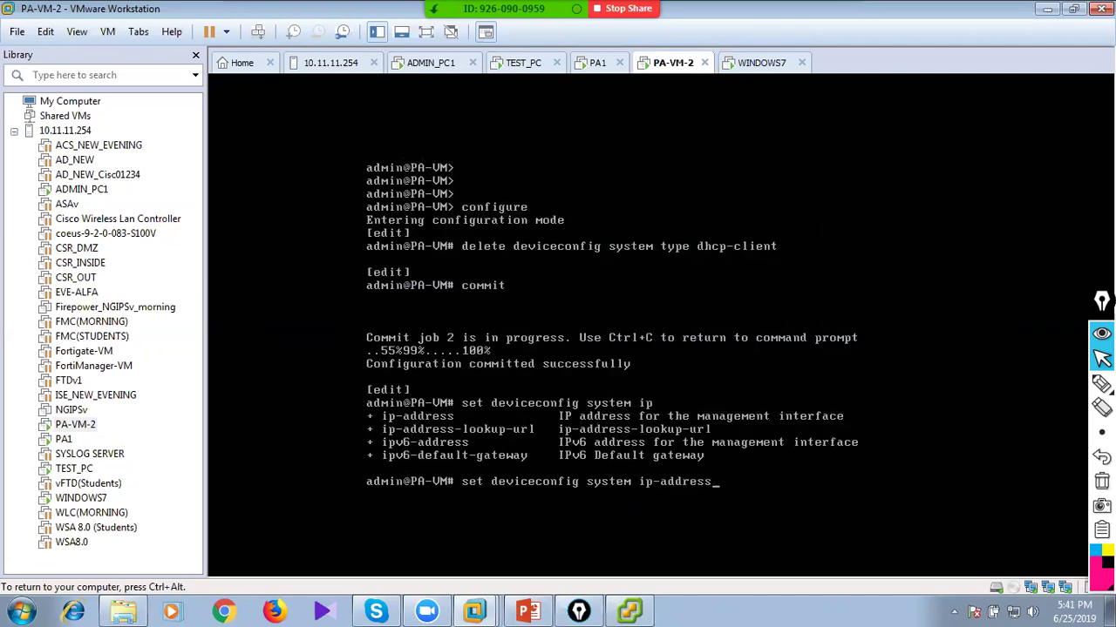
{"action": "type", "text": " 103.0.0.253 n?"}
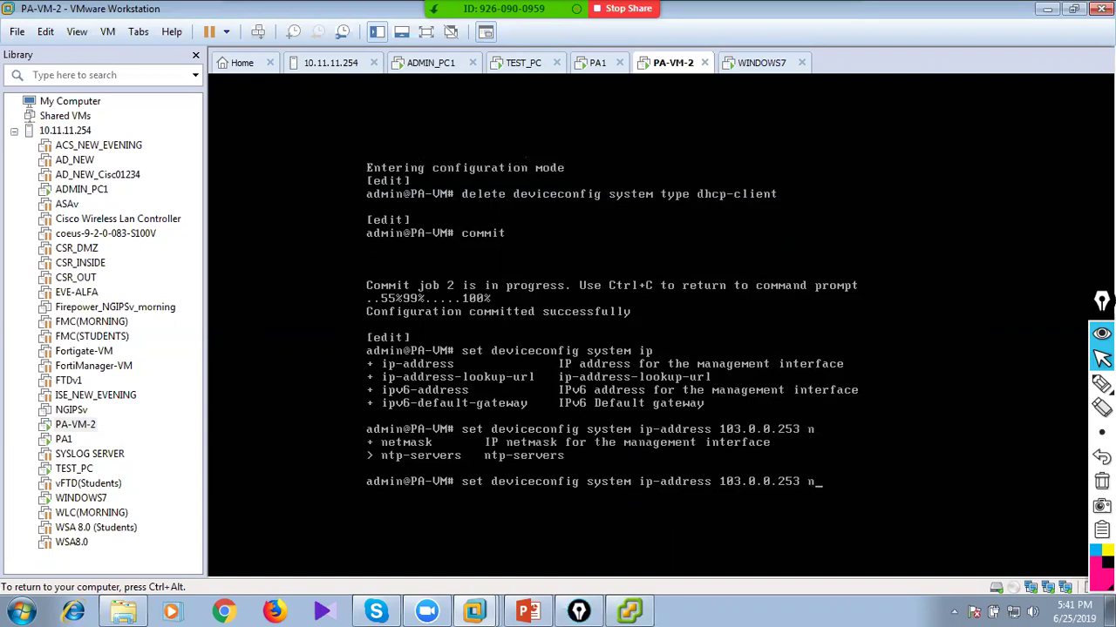
{"action": "key", "text": "BackSpace"}
{"action": "type", "text": "m"}
{"action": "key", "text": "BackSpace"}
{"action": "type", "text": "ne"}
{"action": "key", "text": "Tab"}
{"action": "type", "text": "255.255.255.0"}
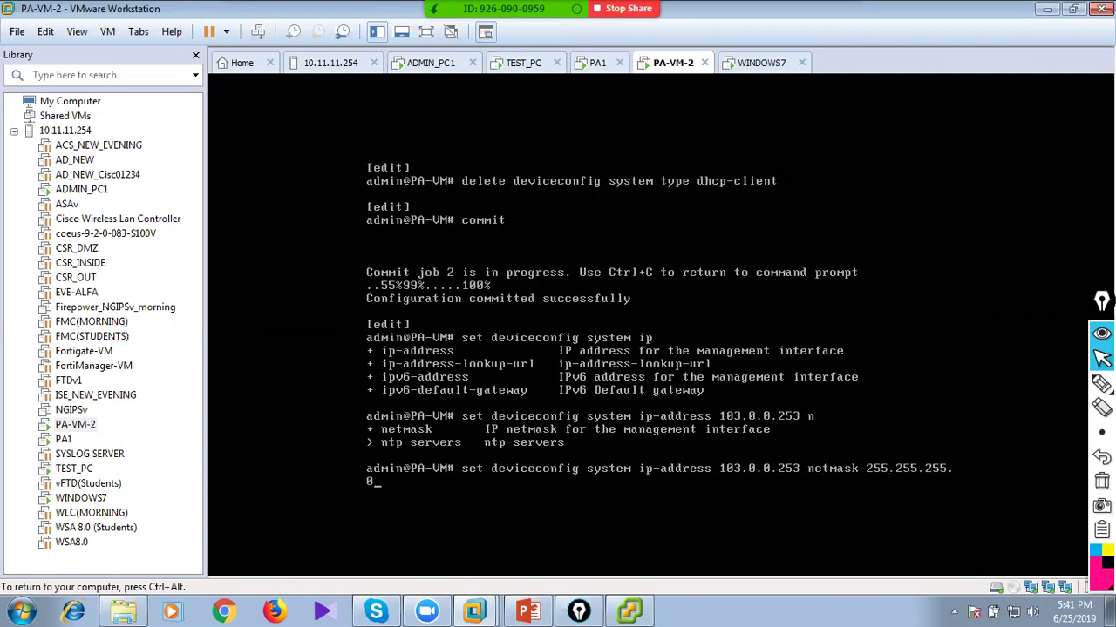
{"action": "key", "text": "Return"}
Commit the configuration, then return to the ADMIN_PC1 firewall policy page.
{"action": "type", "text": "commit"}
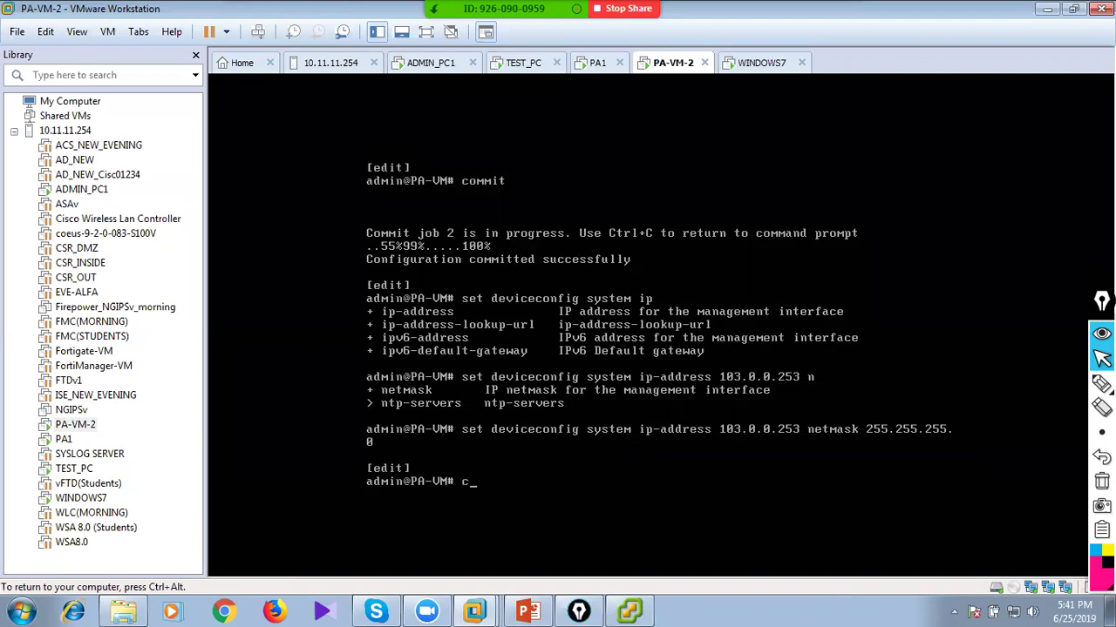
{"action": "key", "text": "Return"}
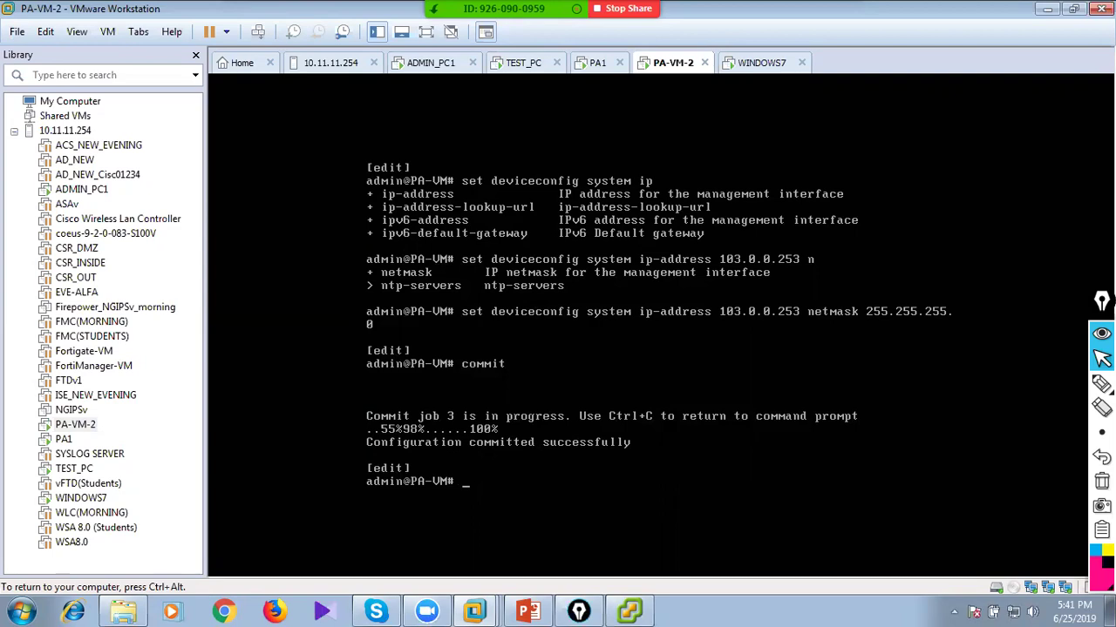
{"action": "key", "text": "ctrl+alt"}
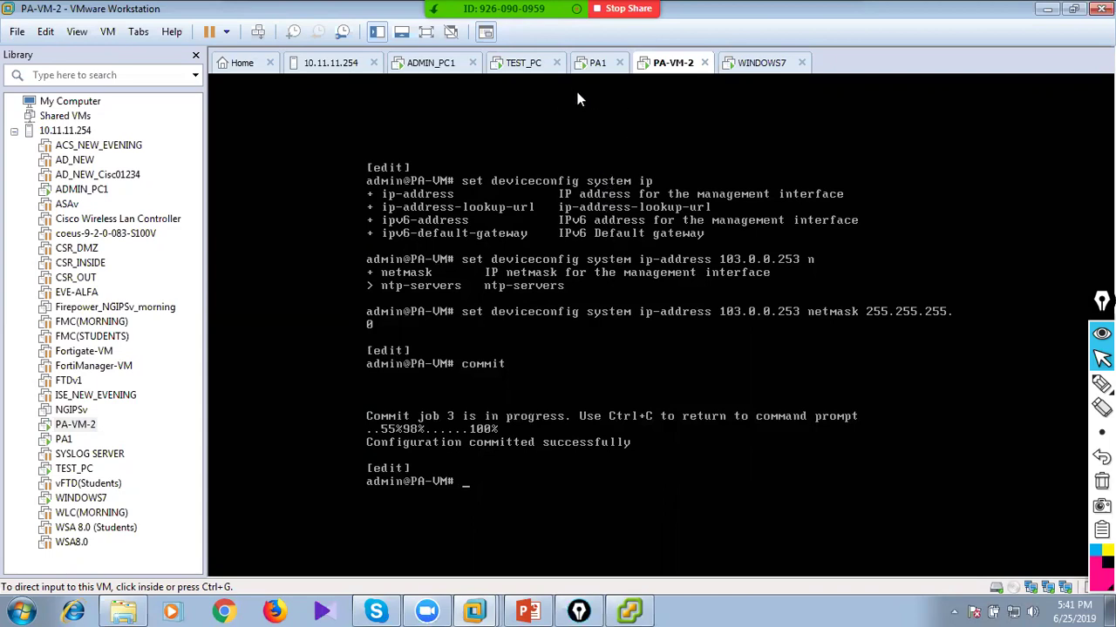
{"action": "left_click", "coordinate": [433, 62]}
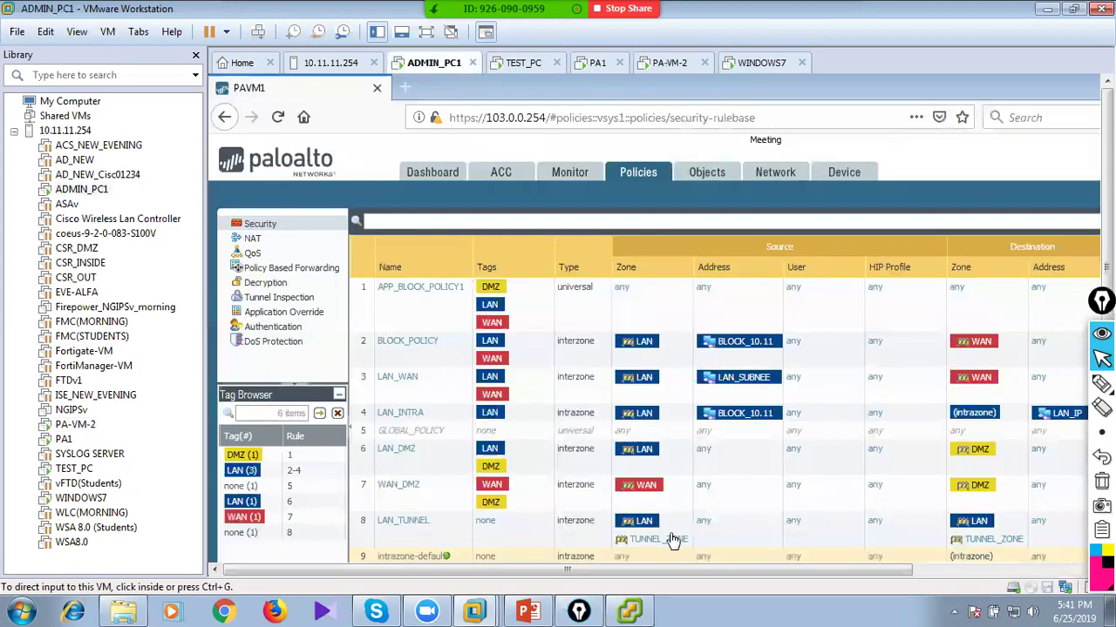
In PA-VM-2's settings, put network adapter 1 on MGMT and adapter 2 on OUTSIDE.
{"action": "right_click", "coordinate": [657, 63]}
{"action": "left_click", "coordinate": [705, 282]}
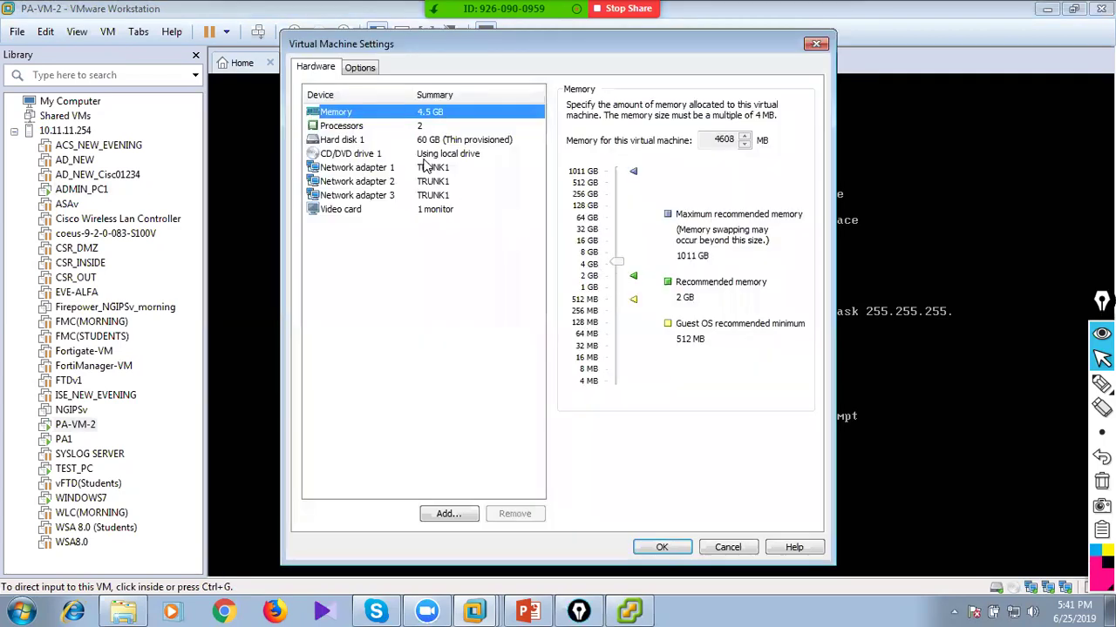
{"action": "left_click", "coordinate": [425, 167]}
{"action": "left_click", "coordinate": [594, 174]}
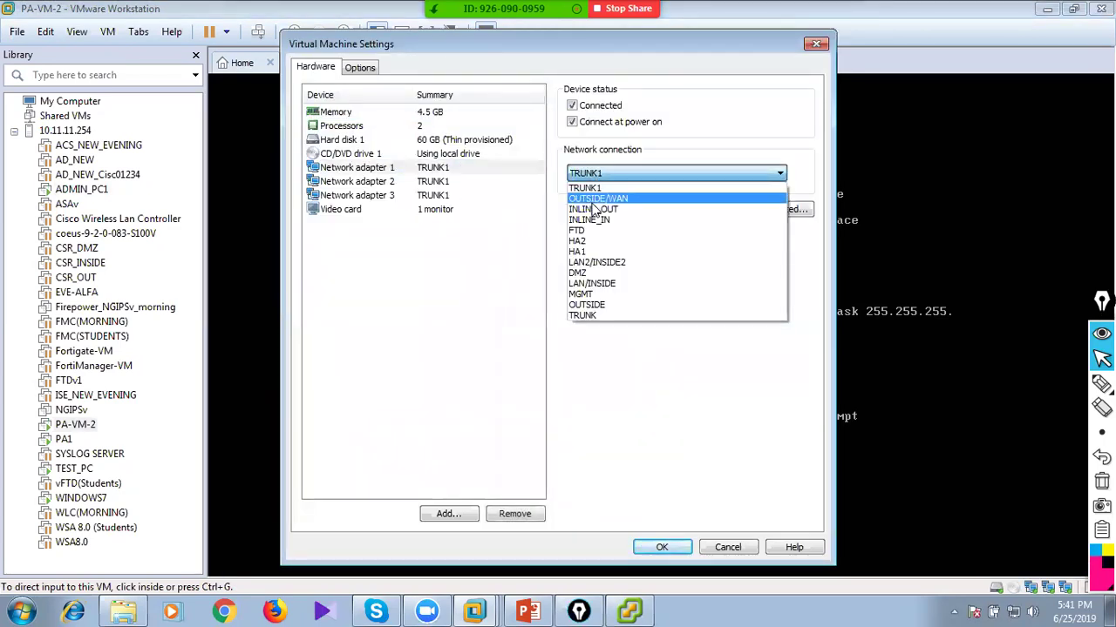
{"action": "left_click", "coordinate": [582, 293]}
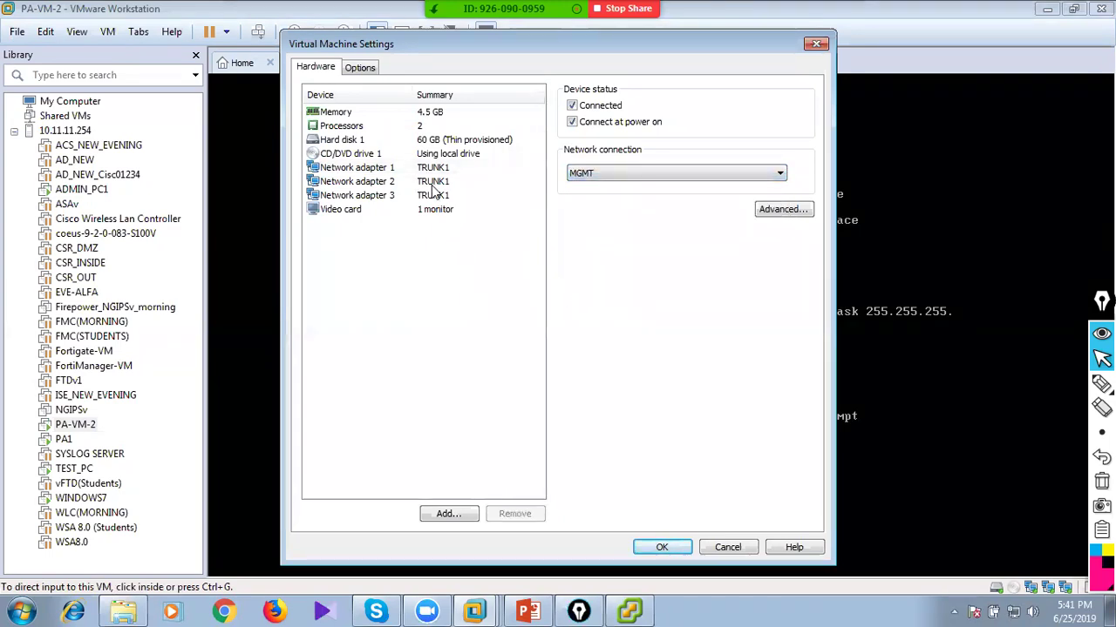
{"action": "left_click", "coordinate": [430, 184]}
{"action": "left_click", "coordinate": [580, 175]}
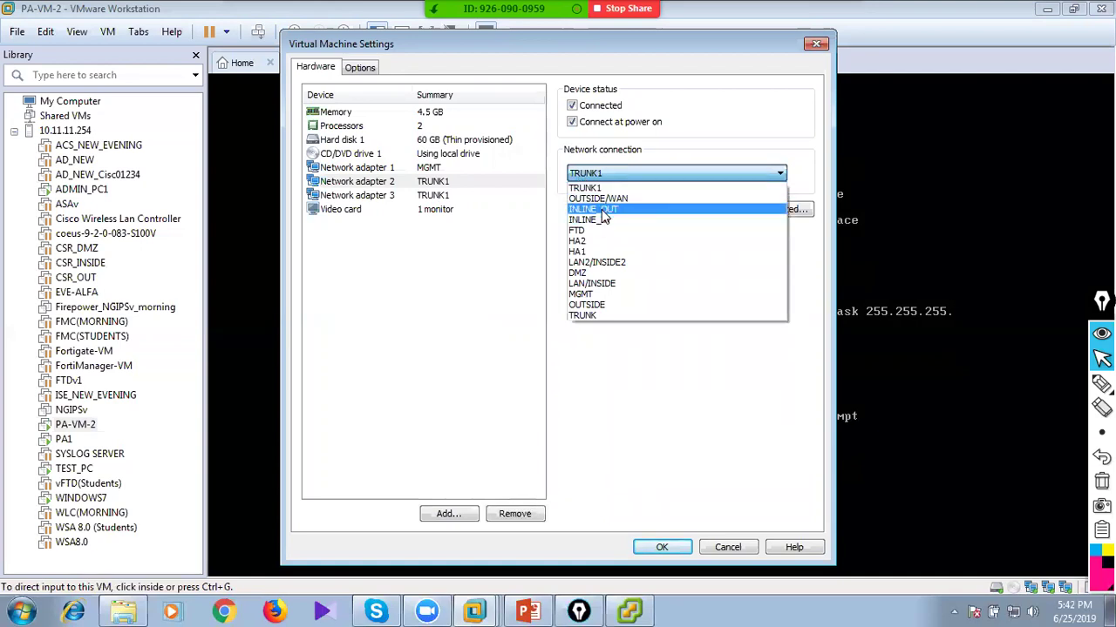
{"action": "left_click", "coordinate": [609, 306]}
{"action": "left_click", "coordinate": [661, 547]}
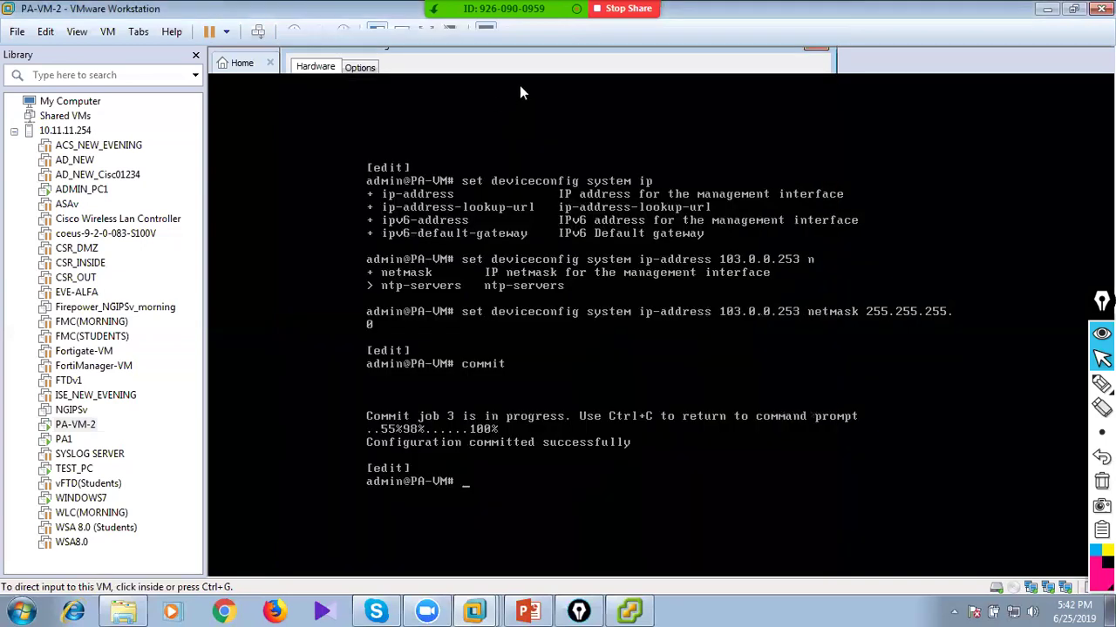
Reassign PA-VM-2's network adapter 2 to LAN2/INSIDE2 and save.
{"action": "right_click", "coordinate": [681, 66]}
{"action": "left_click", "coordinate": [726, 294]}
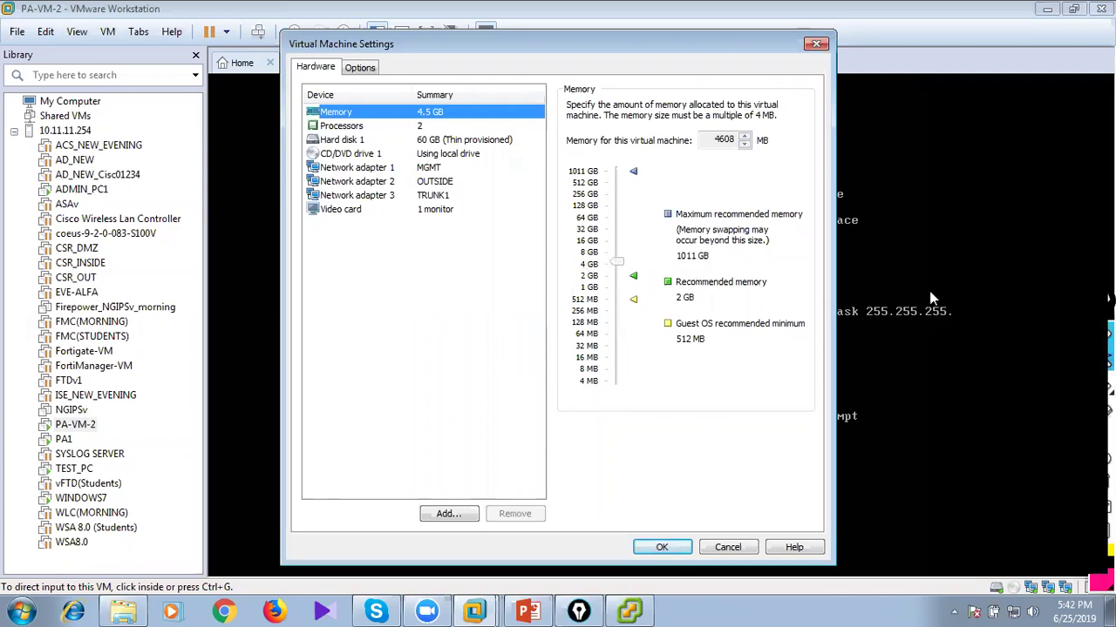
{"action": "left_click", "coordinate": [431, 183]}
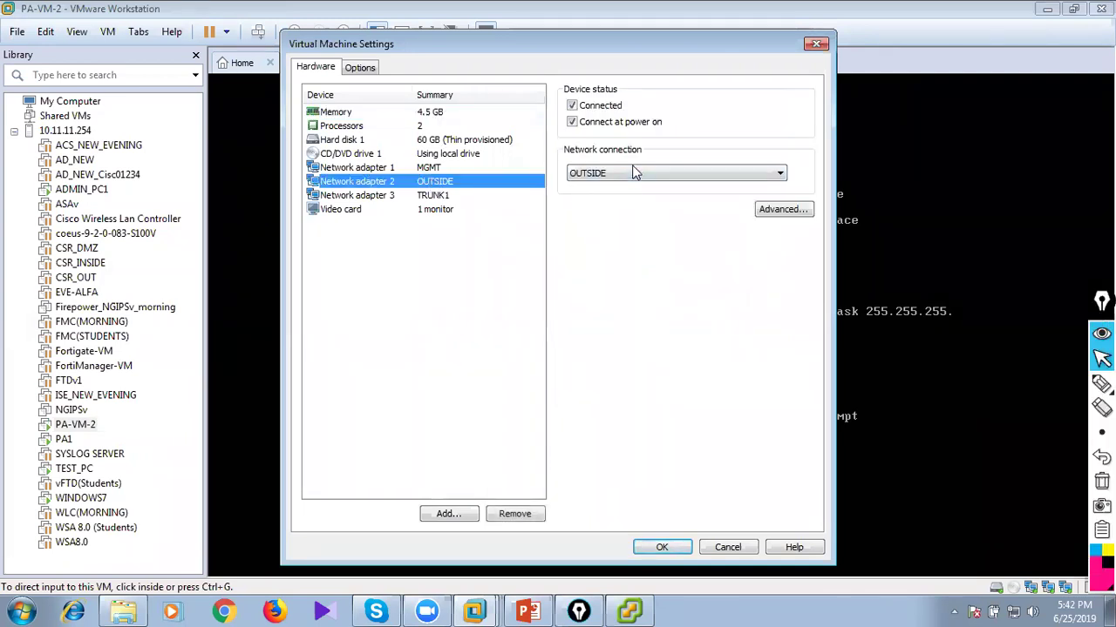
{"action": "left_click", "coordinate": [632, 170]}
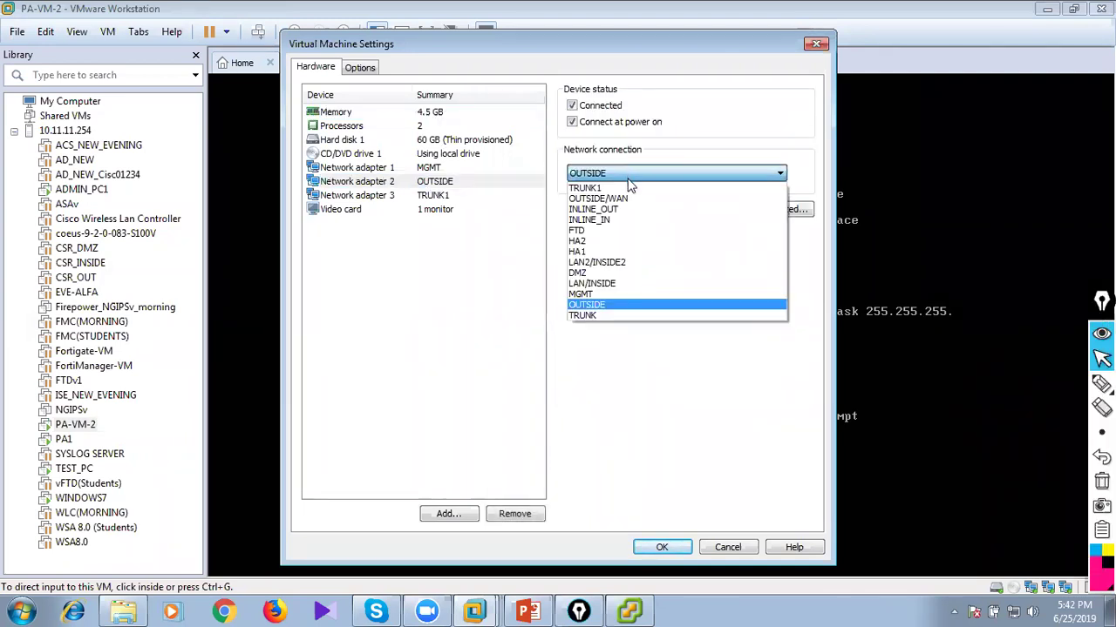
{"action": "left_click", "coordinate": [610, 263]}
{"action": "left_click", "coordinate": [660, 549]}
Check which network PA1's network adapter 4 uses, then close its settings.
{"action": "right_click", "coordinate": [675, 59]}
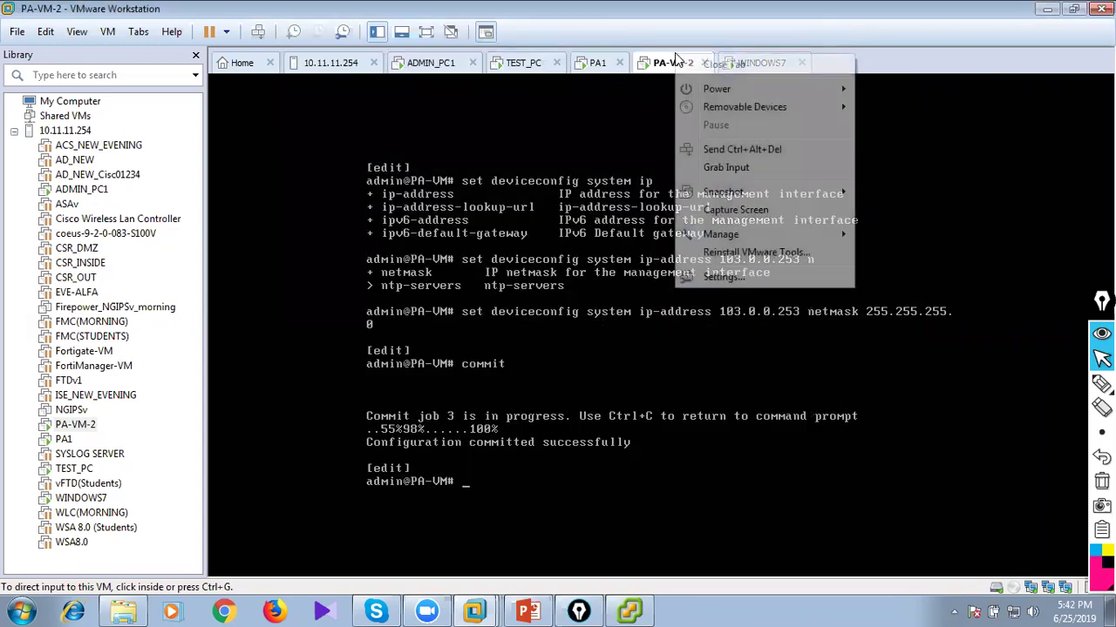
{"action": "left_click", "coordinate": [598, 63]}
{"action": "right_click", "coordinate": [598, 64]}
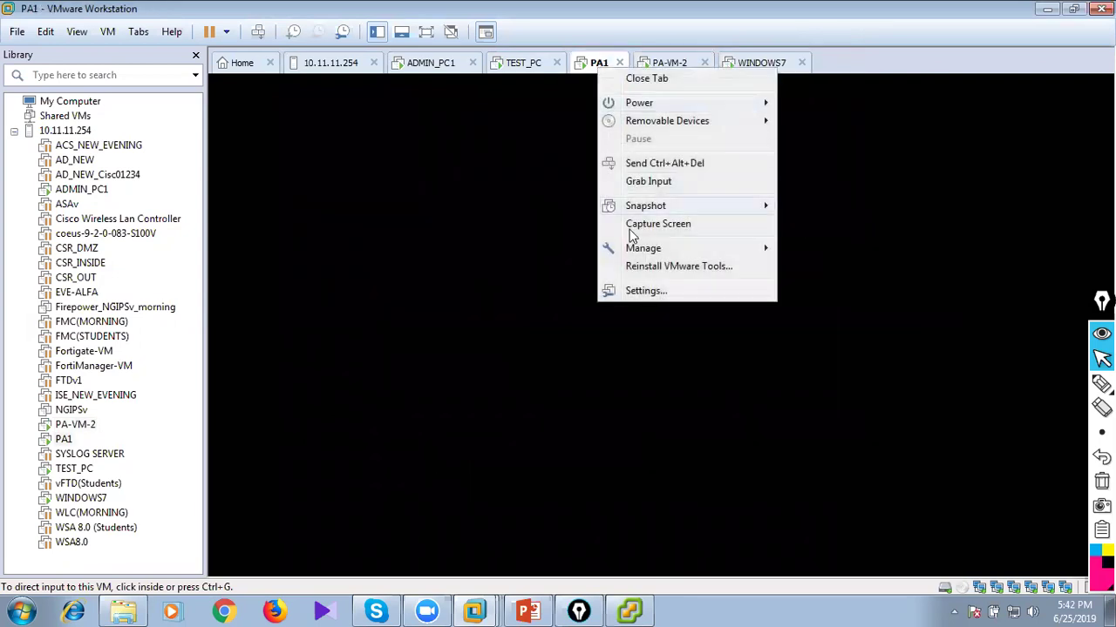
{"action": "left_click", "coordinate": [643, 291]}
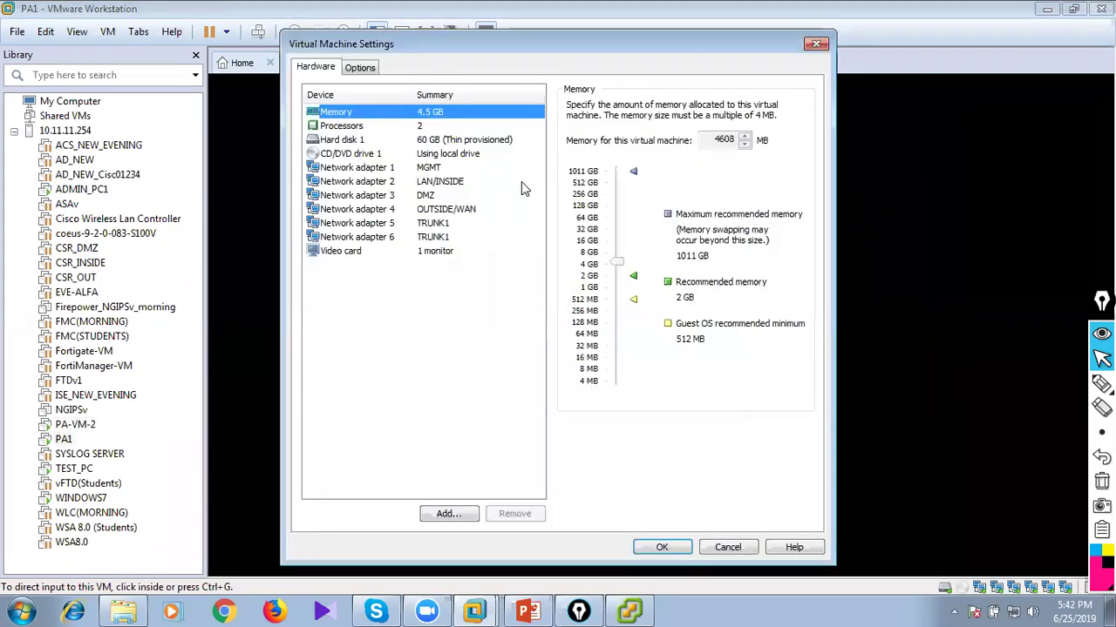
{"action": "left_click", "coordinate": [439, 210]}
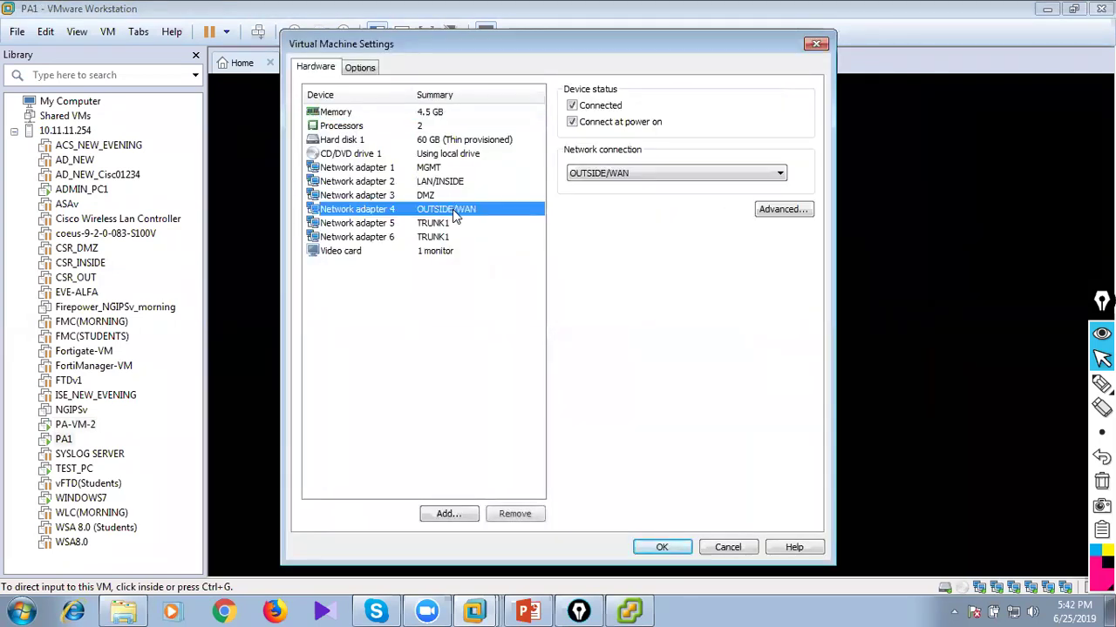
{"action": "left_click", "coordinate": [658, 549]}
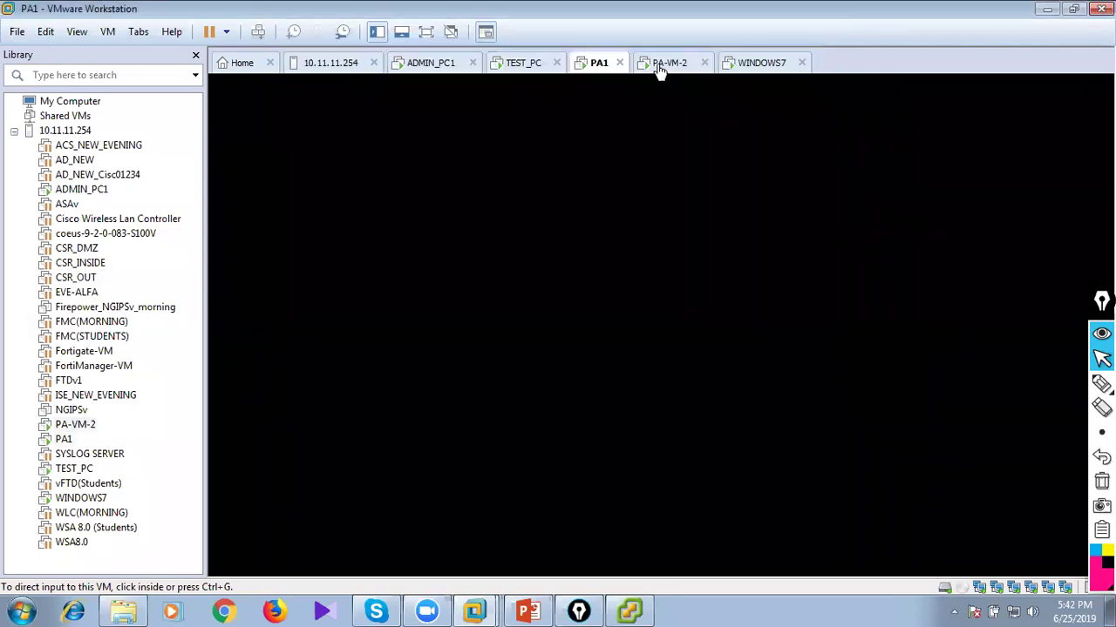
Connect PA-VM-2's network adapter 3 to OUTSIDE/WAN and save.
{"action": "left_click", "coordinate": [659, 70]}
{"action": "right_click", "coordinate": [660, 68]}
{"action": "left_click", "coordinate": [688, 287]}
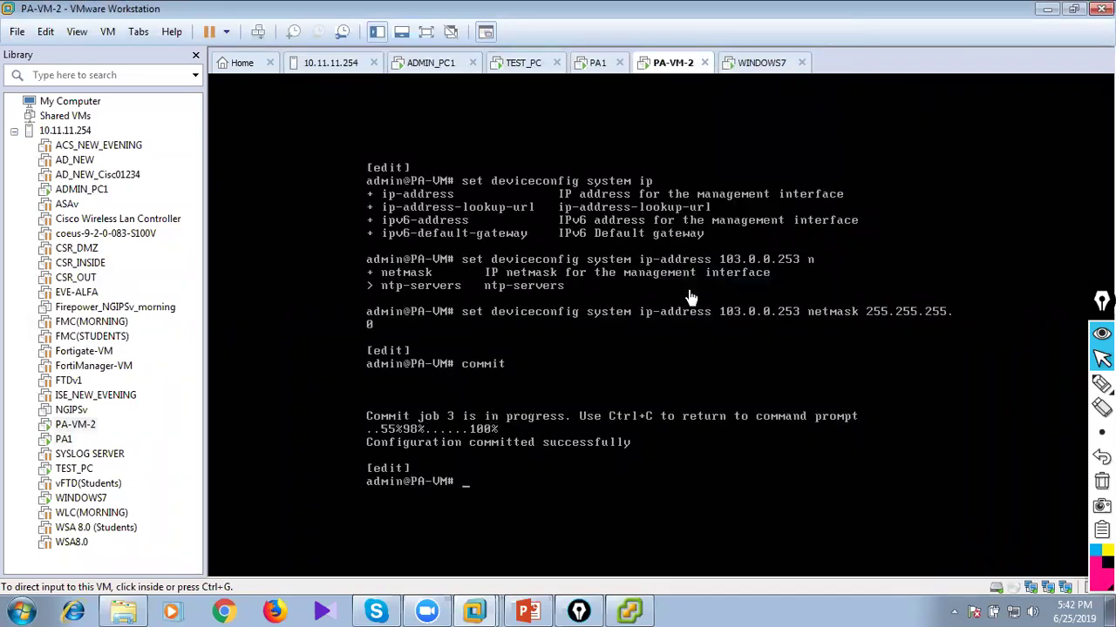
{"action": "left_click", "coordinate": [441, 195]}
{"action": "left_click", "coordinate": [637, 172]}
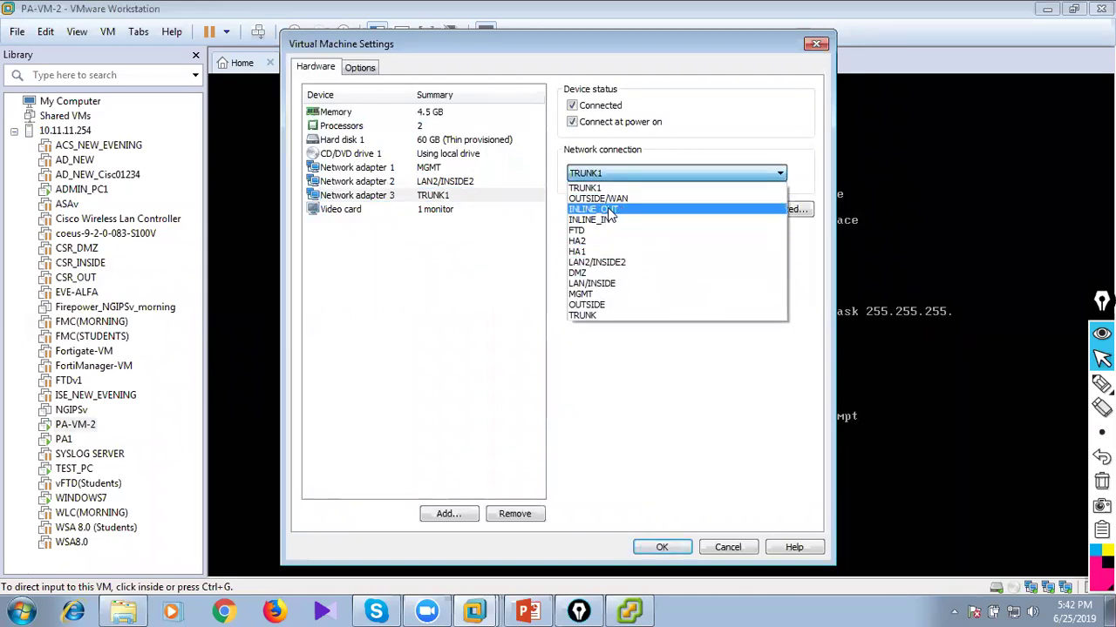
{"action": "left_click", "coordinate": [597, 209]}
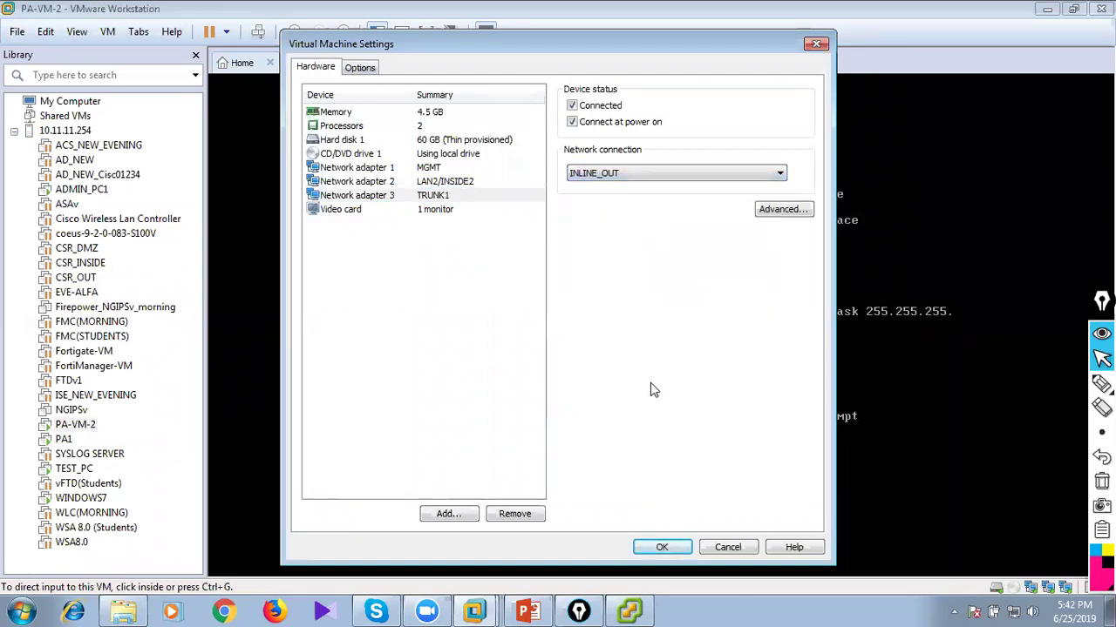
{"action": "left_click", "coordinate": [640, 177]}
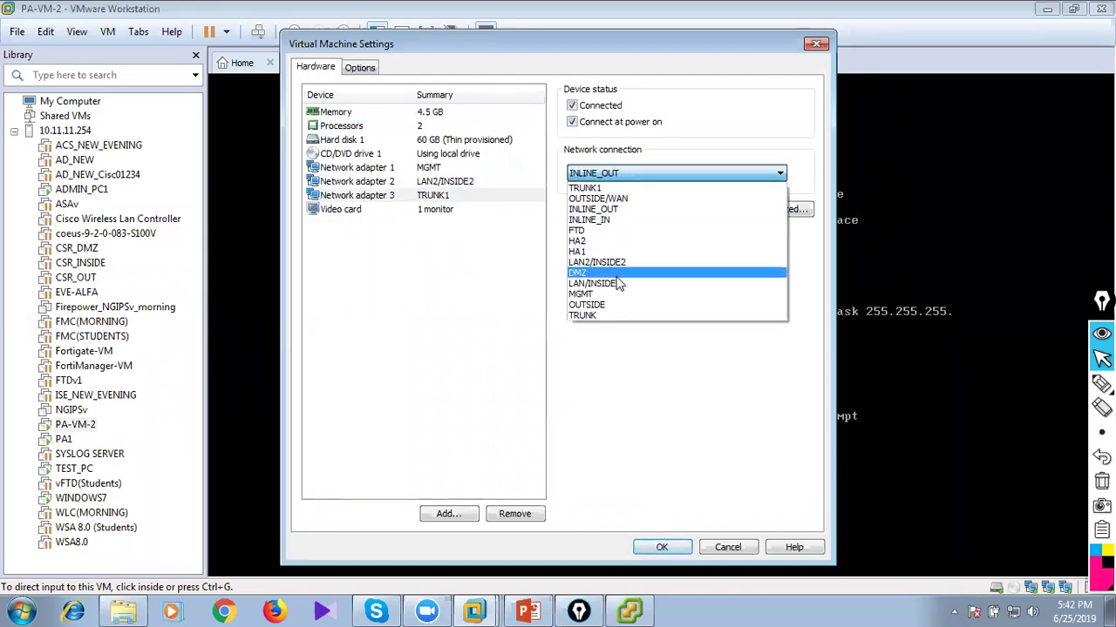
{"action": "left_click", "coordinate": [598, 199]}
{"action": "left_click", "coordinate": [655, 547]}
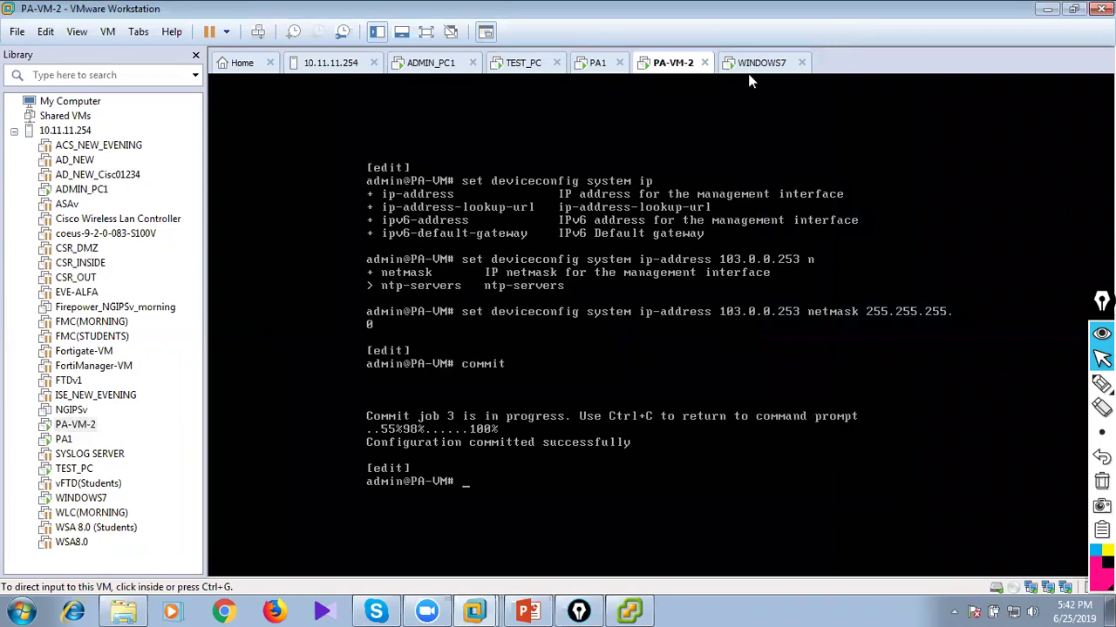
Check which network the WINDOWS7 machine's adapter uses, then close its settings.
{"action": "left_click", "coordinate": [753, 63]}
{"action": "right_click", "coordinate": [756, 64]}
{"action": "left_click", "coordinate": [805, 291]}
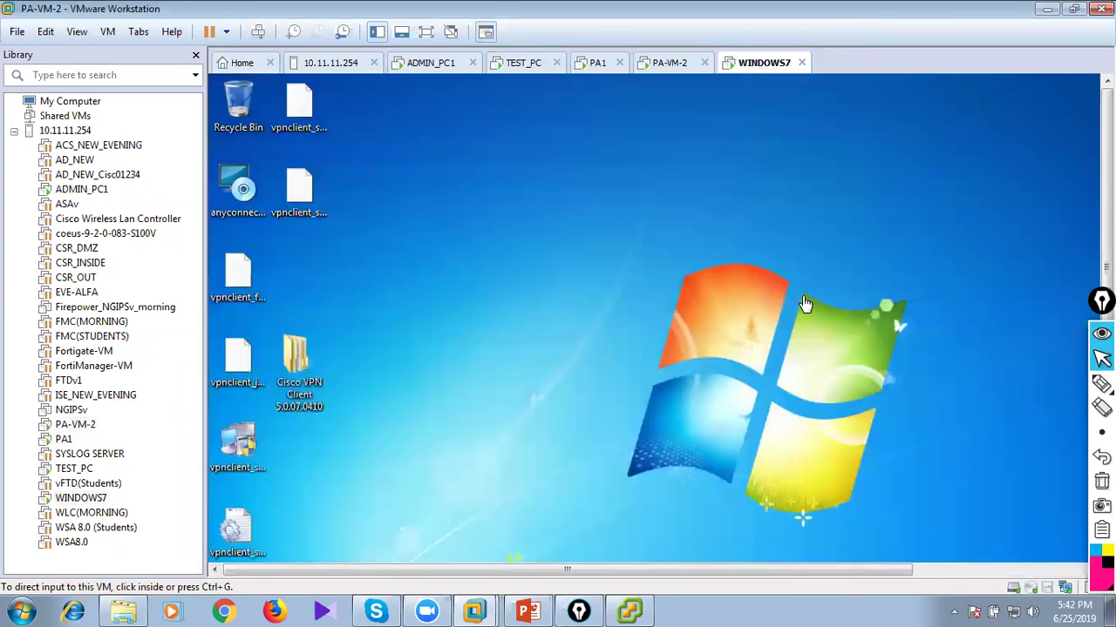
{"action": "left_click", "coordinate": [488, 181]}
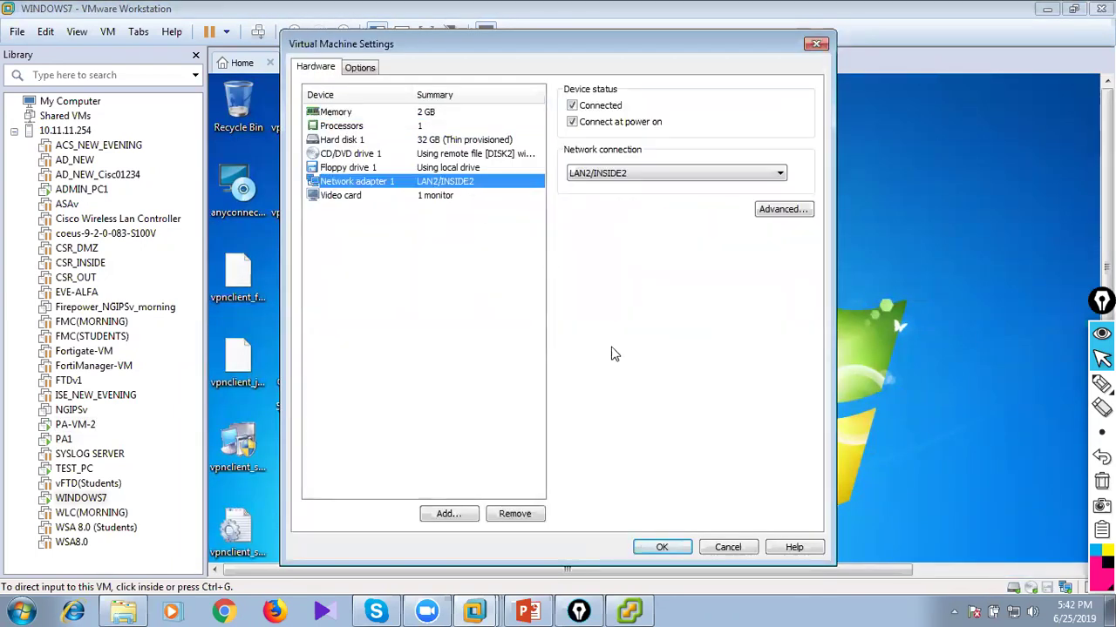
{"action": "left_click", "coordinate": [661, 547]}
Review PA-VM-2's second network adapter connection and close the settings.
{"action": "left_click", "coordinate": [669, 63]}
{"action": "right_click", "coordinate": [677, 68]}
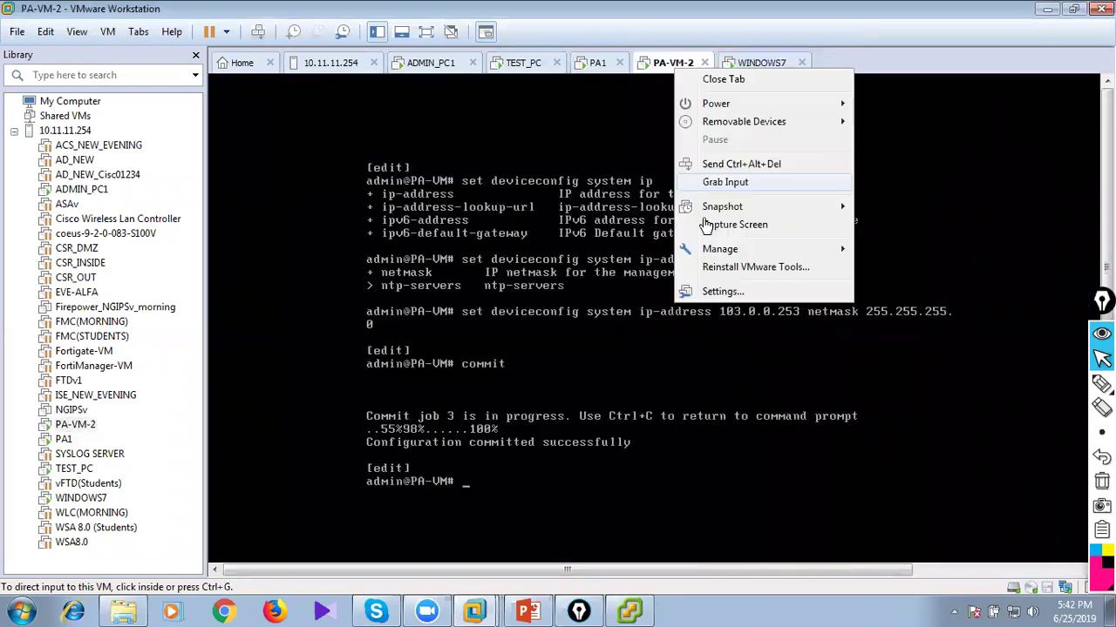
{"action": "left_click", "coordinate": [720, 292]}
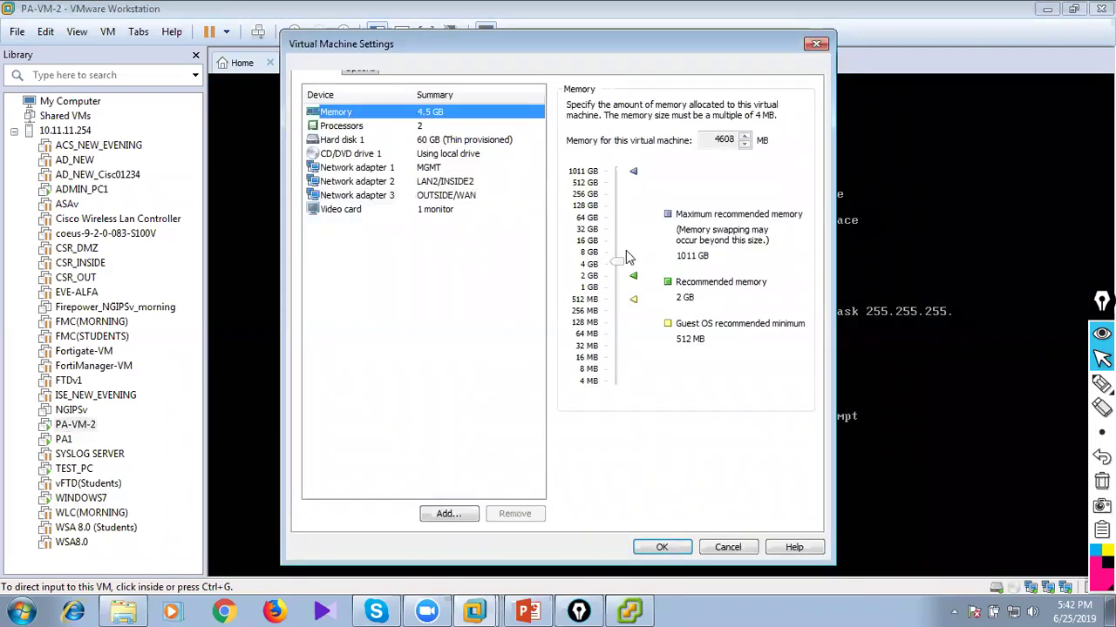
{"action": "left_click", "coordinate": [420, 184]}
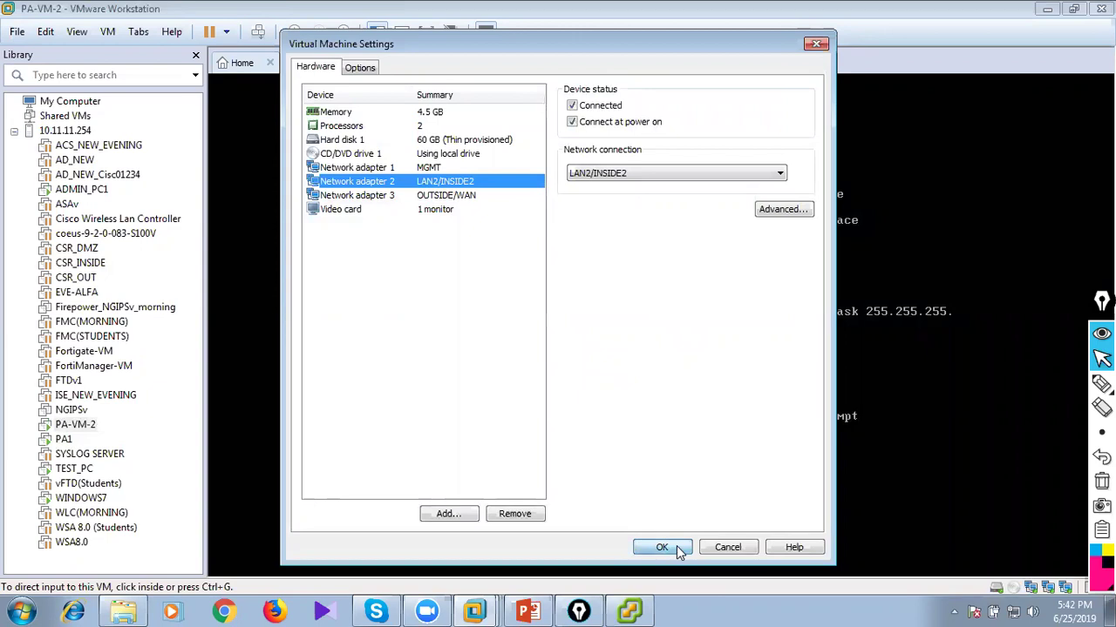
{"action": "left_click", "coordinate": [662, 547]}
{"action": "mouse_move", "coordinate": [697, 68]}
{"action": "left_mouse_down"}
{"action": "mouse_move", "coordinate": [682, 58]}
{"action": "mouse_move", "coordinate": [739, 66]}
{"action": "left_mouse_up"}
{"action": "mouse_move", "coordinate": [655, 64]}
{"action": "left_mouse_down"}
{"action": "mouse_move", "coordinate": [647, 51]}
{"action": "mouse_move", "coordinate": [604, 64]}
{"action": "mouse_move", "coordinate": [553, 40]}
{"action": "mouse_move", "coordinate": [536, 68]}
{"action": "mouse_move", "coordinate": [523, 54]}
{"action": "mouse_move", "coordinate": [544, 58]}
{"action": "left_mouse_up"}
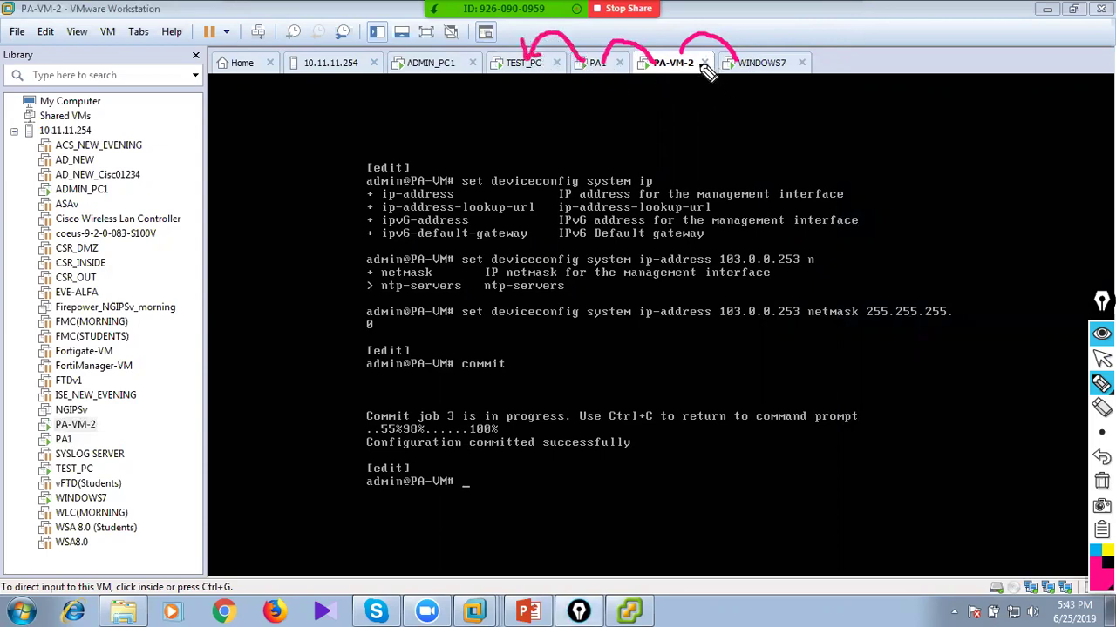
{"action": "left_click_drag", "start_coordinate": [744, 54], "coordinate": [730, 79]}
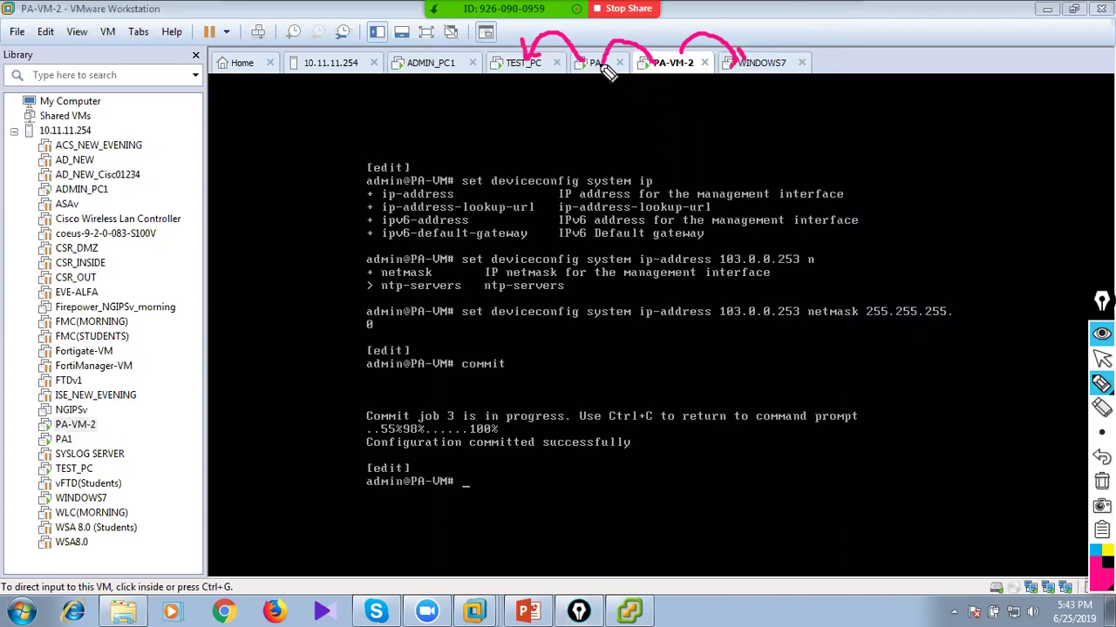
{"action": "mouse_move", "coordinate": [610, 64]}
{"action": "left_mouse_down"}
{"action": "mouse_move", "coordinate": [599, 68]}
{"action": "mouse_move", "coordinate": [651, 59]}
{"action": "left_mouse_up"}
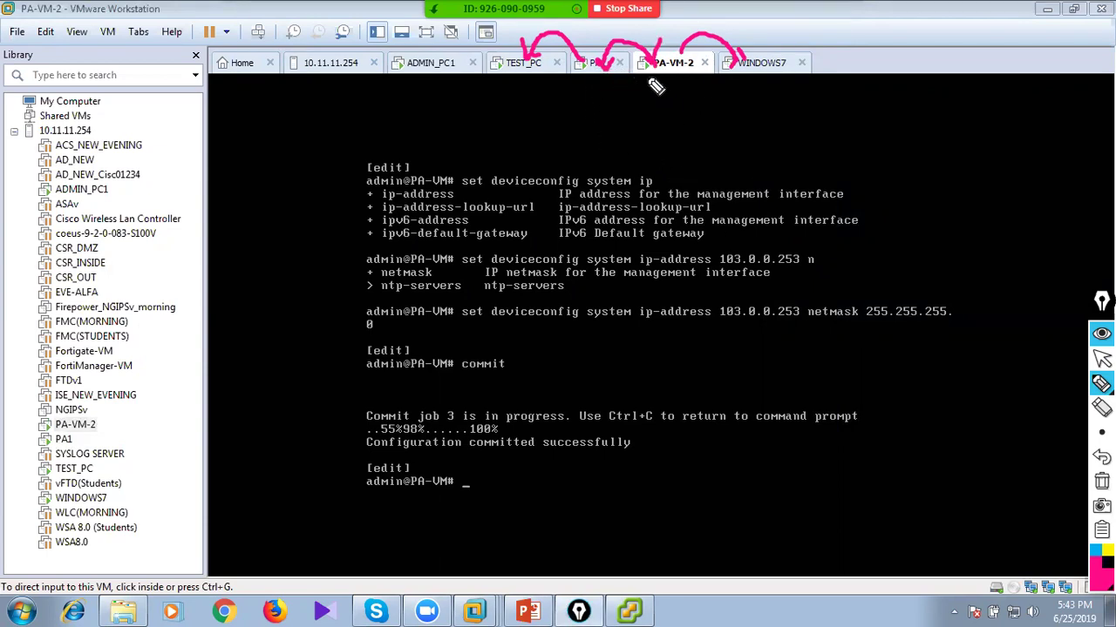
{"action": "left_click", "coordinate": [1102, 358]}
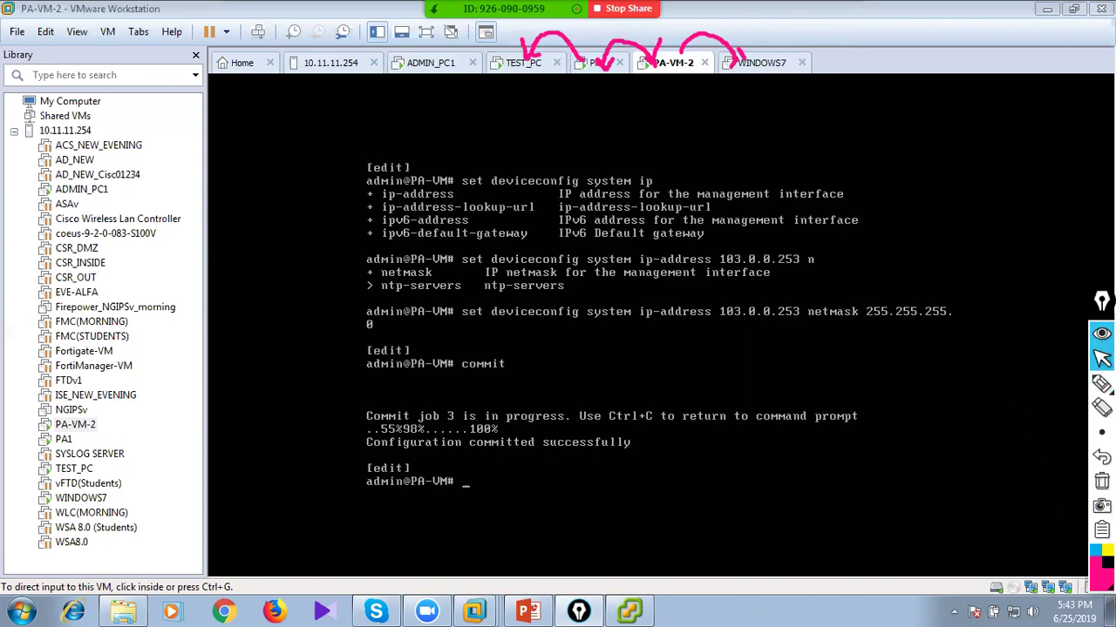
{"action": "left_click", "coordinate": [423, 63]}
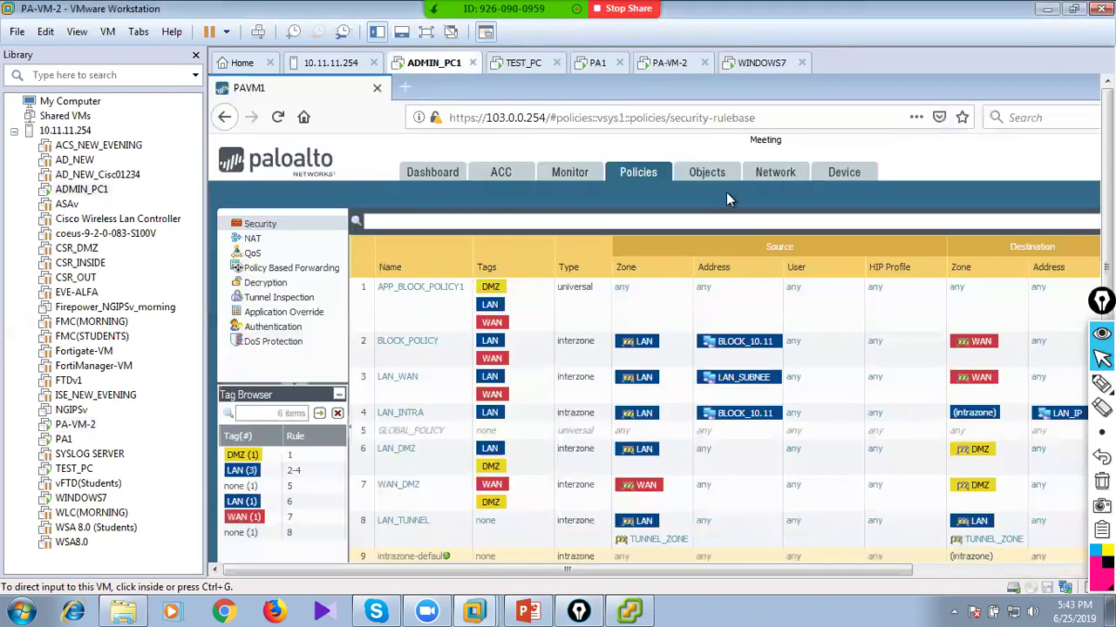
{"action": "key", "text": "ctrl+alt+Return"}
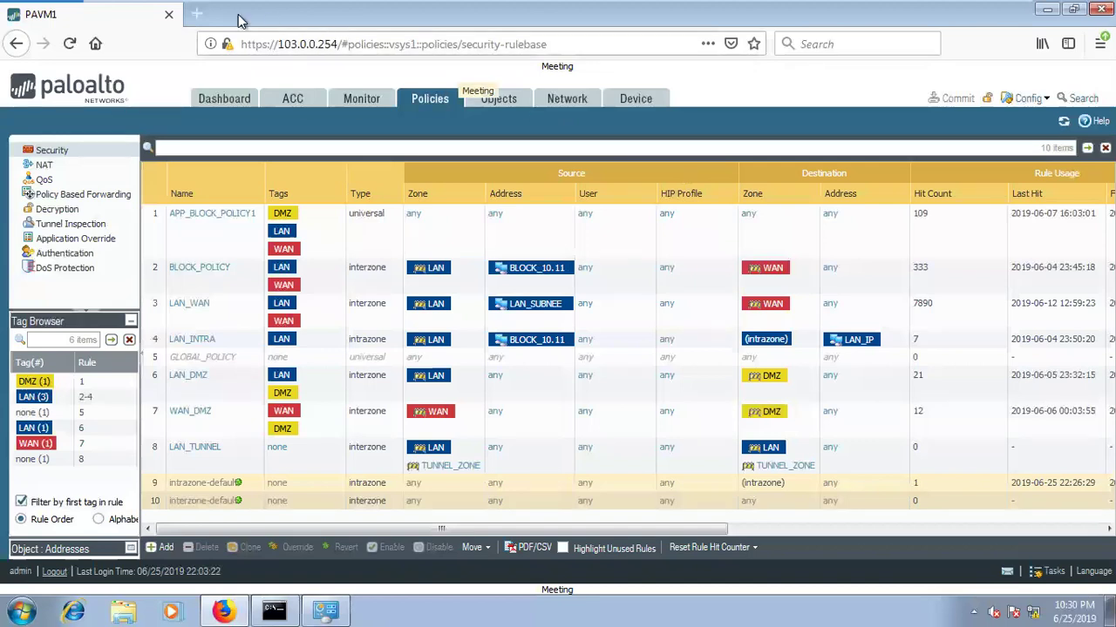
{"action": "left_click", "coordinate": [196, 15]}
{"action": "type", "text": "h"}
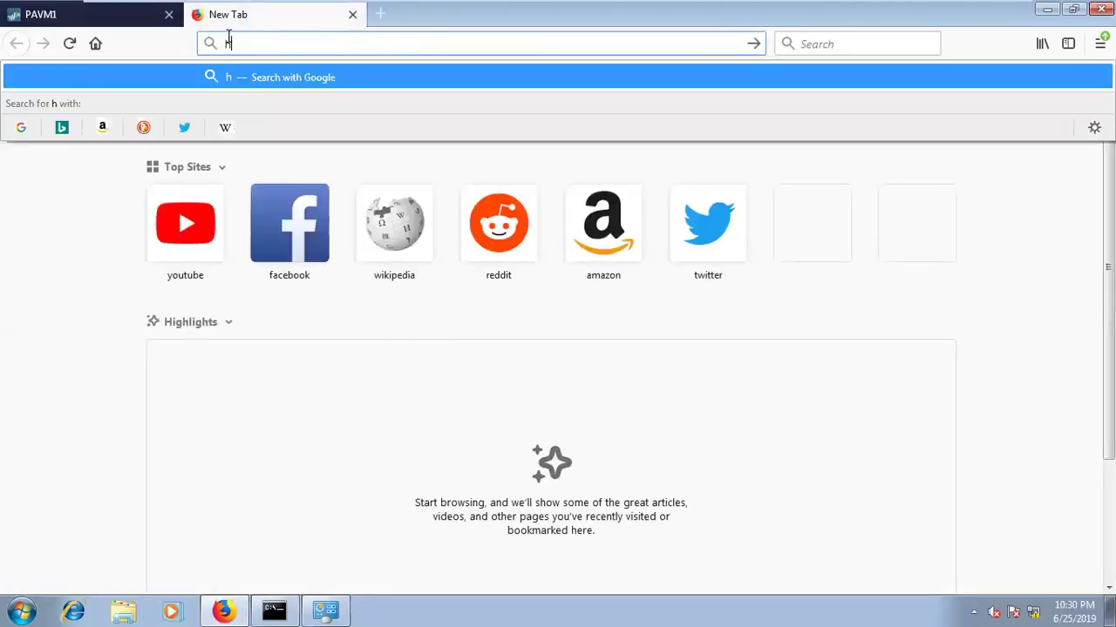
{"action": "type", "text": "ttps"}
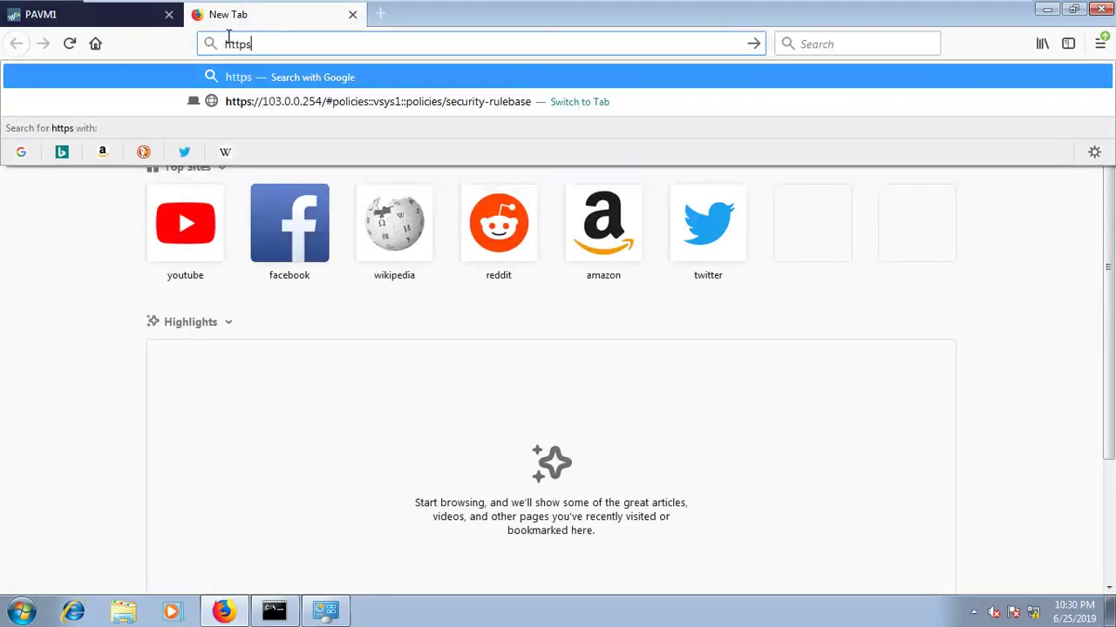
{"action": "type", "text": "://"}
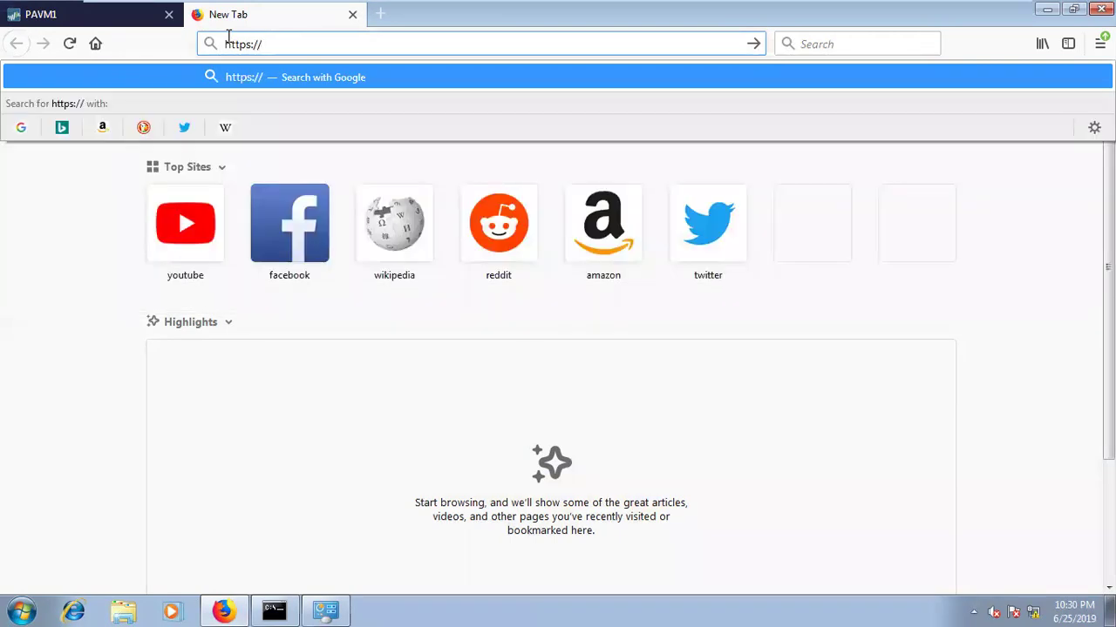
{"action": "type", "text": "103.0.0.253"}
{"action": "key", "text": "Return"}
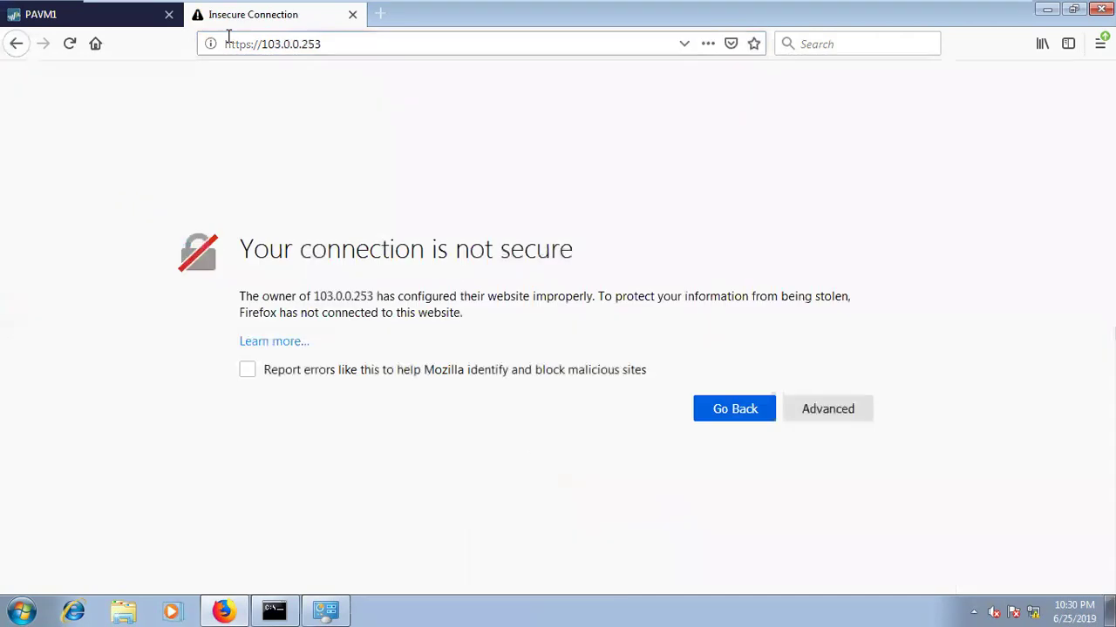
Add and confirm a security exception for the firewall's untrusted certificate.
{"action": "left_click", "coordinate": [834, 409]}
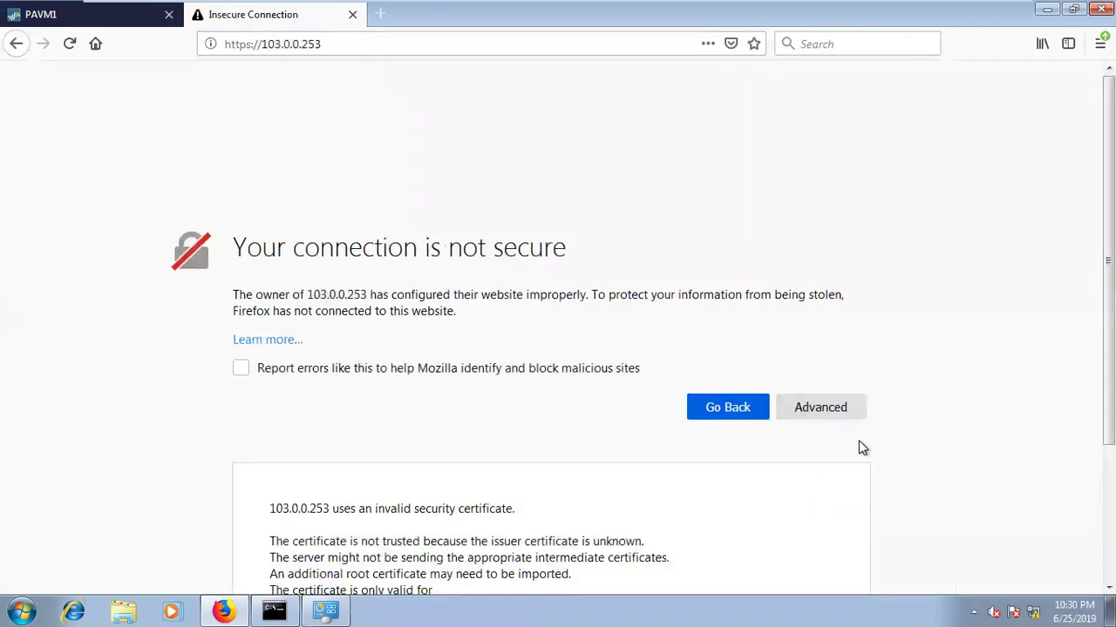
{"action": "scroll", "coordinate": [789, 549], "scroll_direction": "down", "scroll_amount": 2}
{"action": "left_click", "coordinate": [791, 535]}
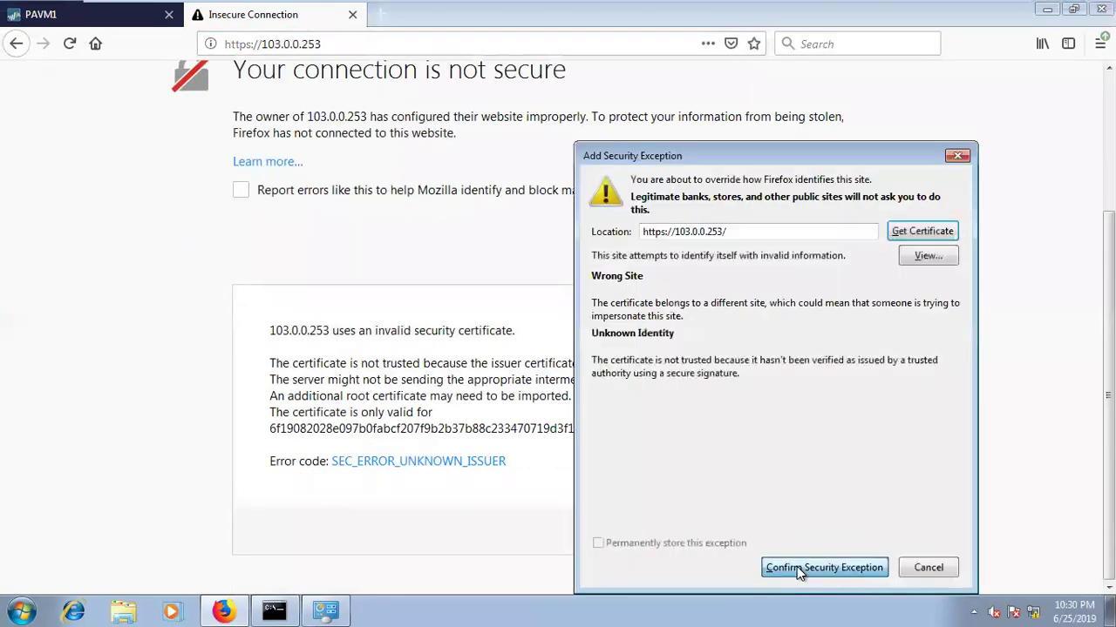
{"action": "left_click", "coordinate": [796, 566]}
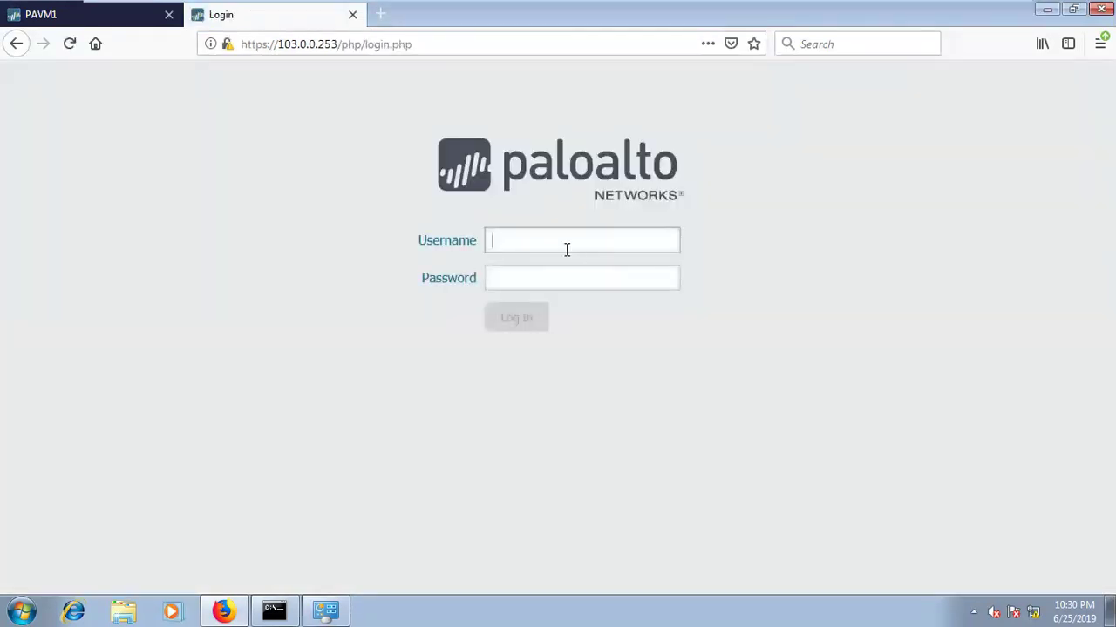
Log in to the PA-VM web interface with the admin username and password.
{"action": "key", "text": "Tab"}
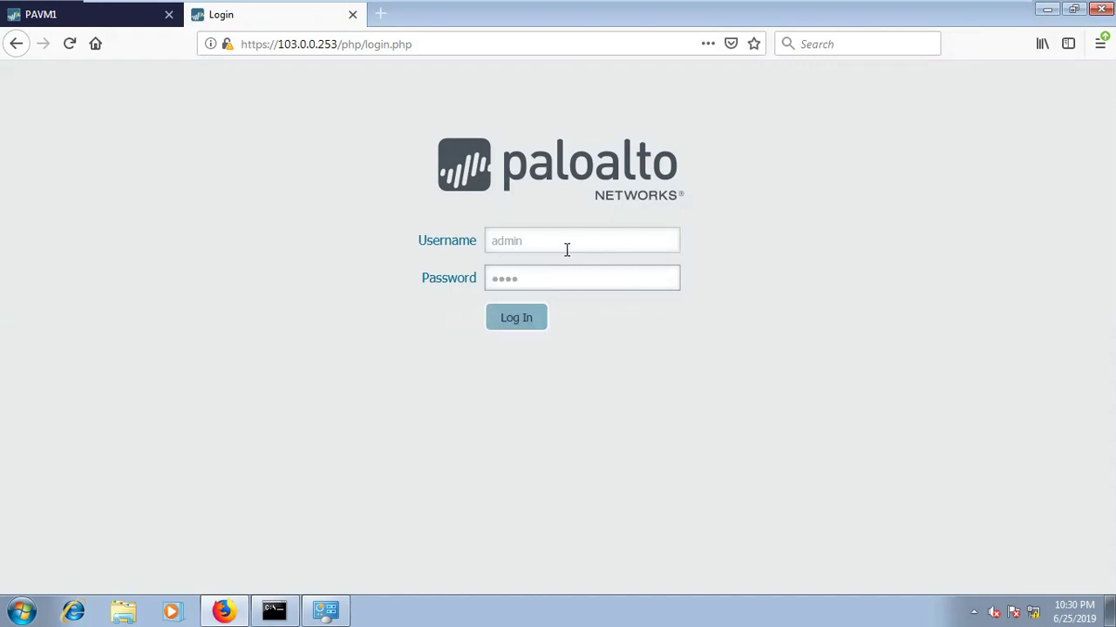
{"action": "key", "text": "Return"}
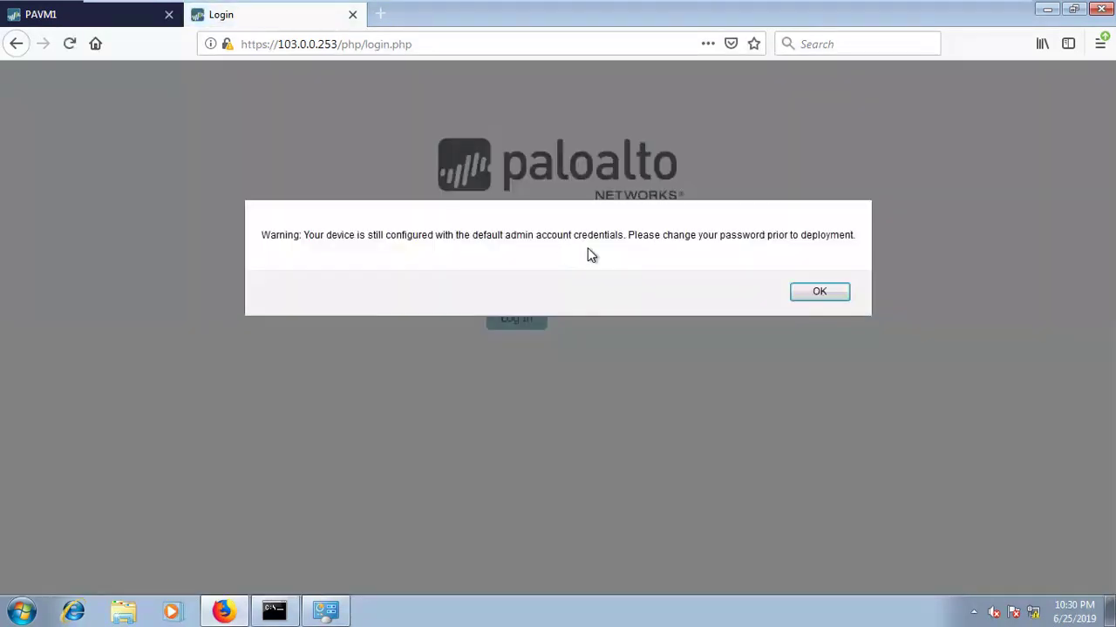
Dismiss the default-credentials warning and welcome notes, then go to Network > Interfaces.
{"action": "left_click", "coordinate": [819, 292]}
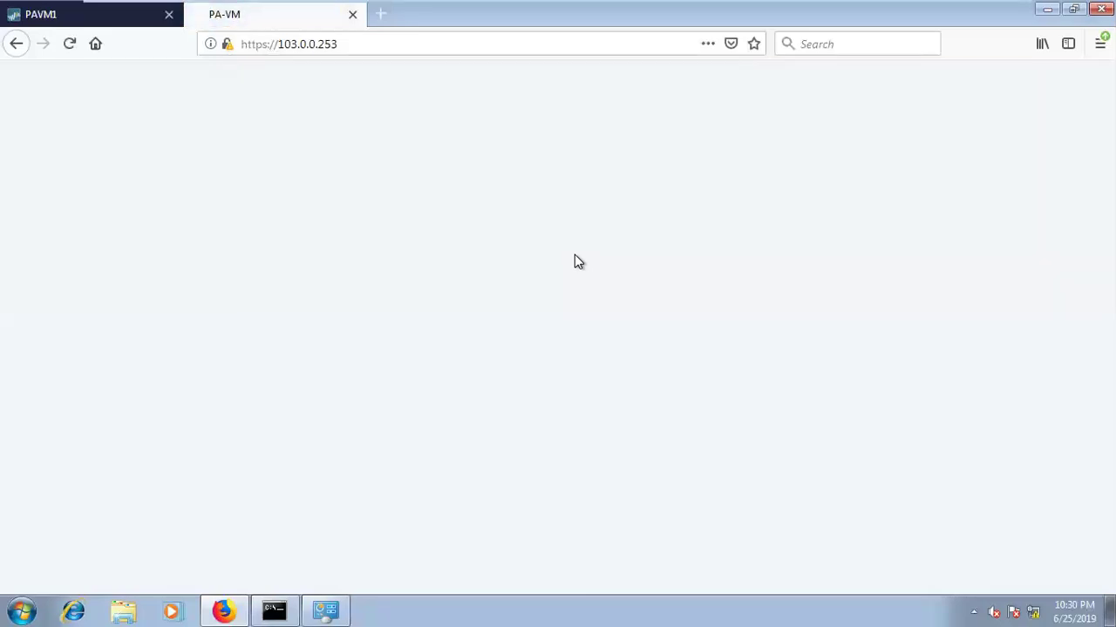
{"action": "left_click", "coordinate": [361, 43]}
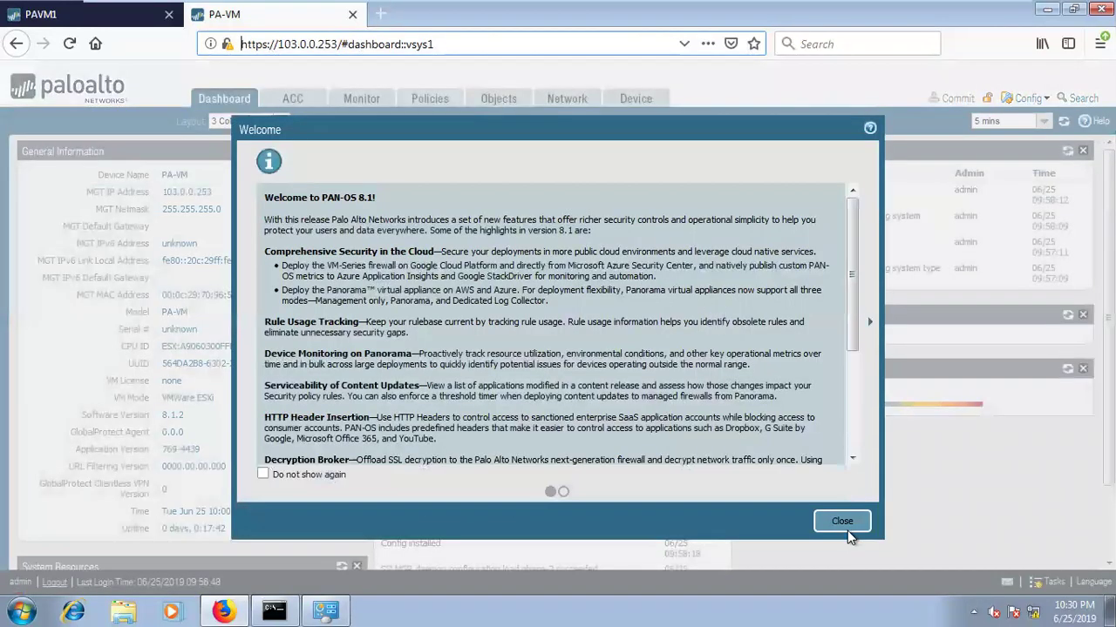
{"action": "left_click", "coordinate": [839, 520]}
{"action": "left_click", "coordinate": [499, 100]}
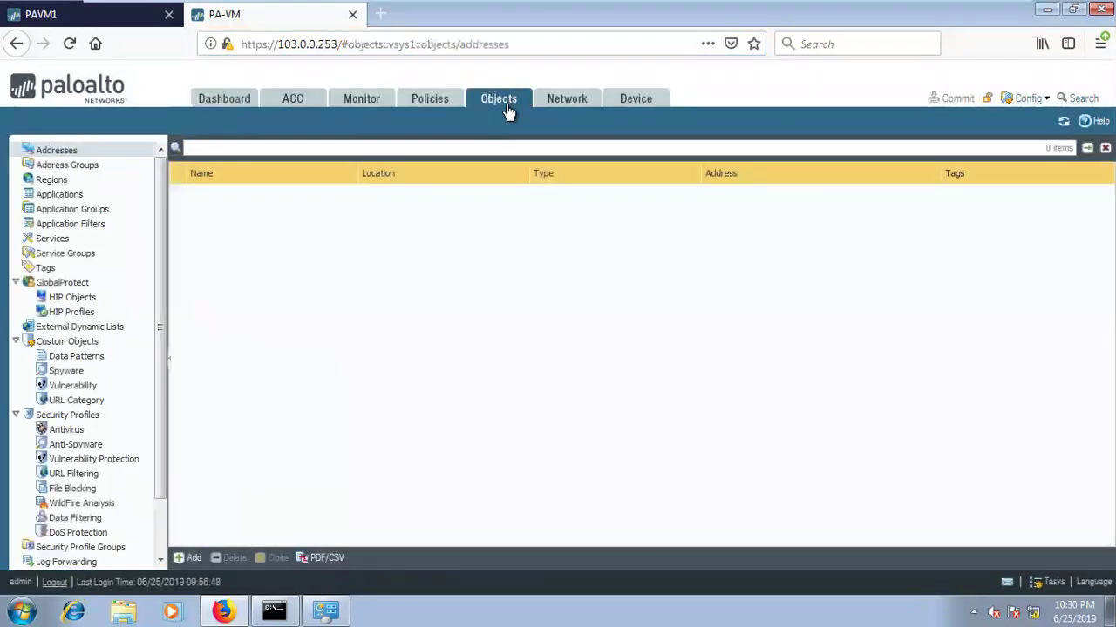
{"action": "left_click", "coordinate": [558, 103]}
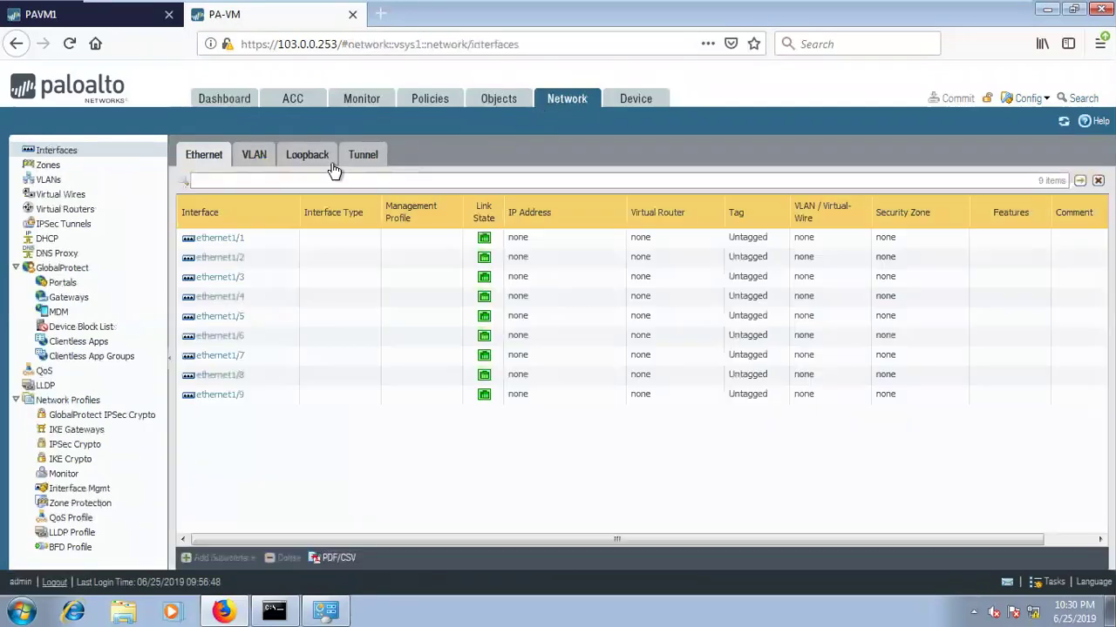
Change ethernet1/1's Interface Type from Tap to Layer3 and view the Virtual Router choices.
{"action": "left_click", "coordinate": [220, 238]}
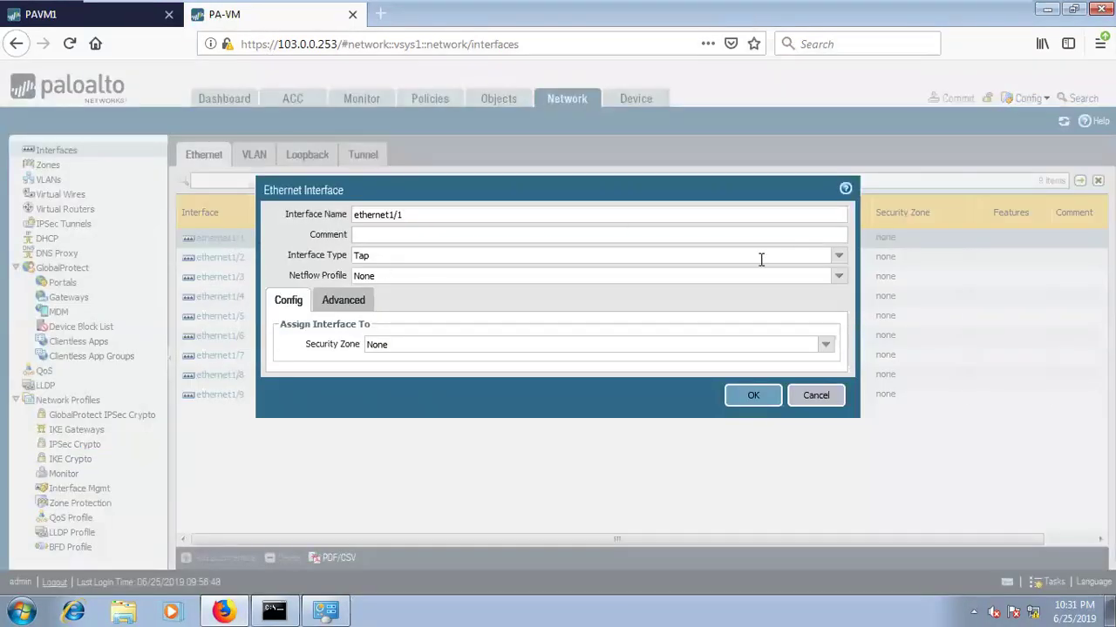
{"action": "left_click", "coordinate": [838, 256]}
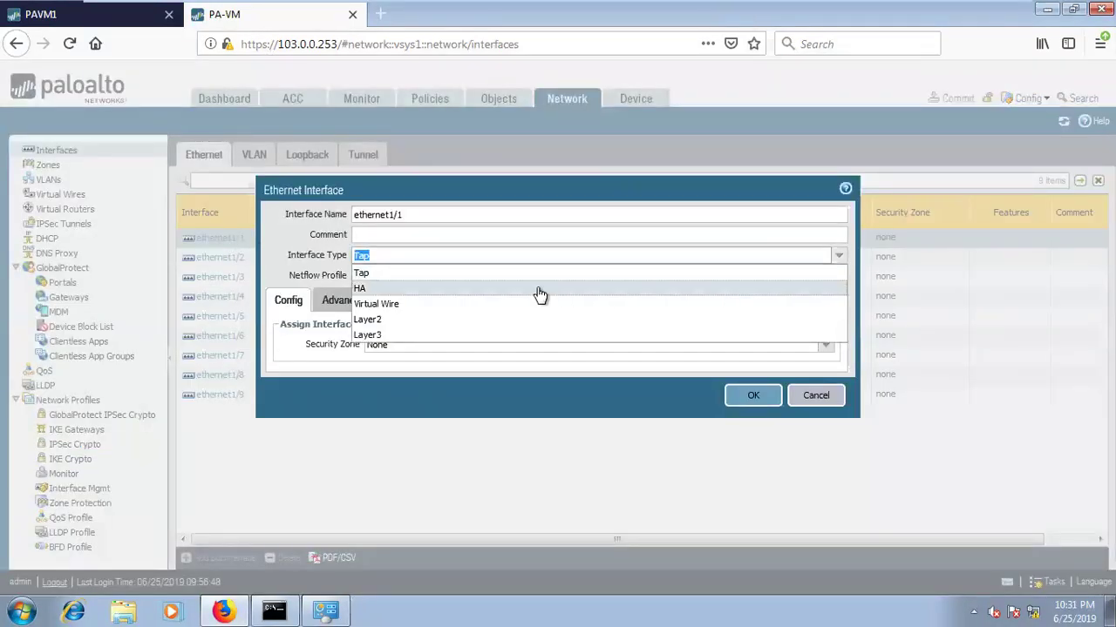
{"action": "left_click", "coordinate": [418, 336]}
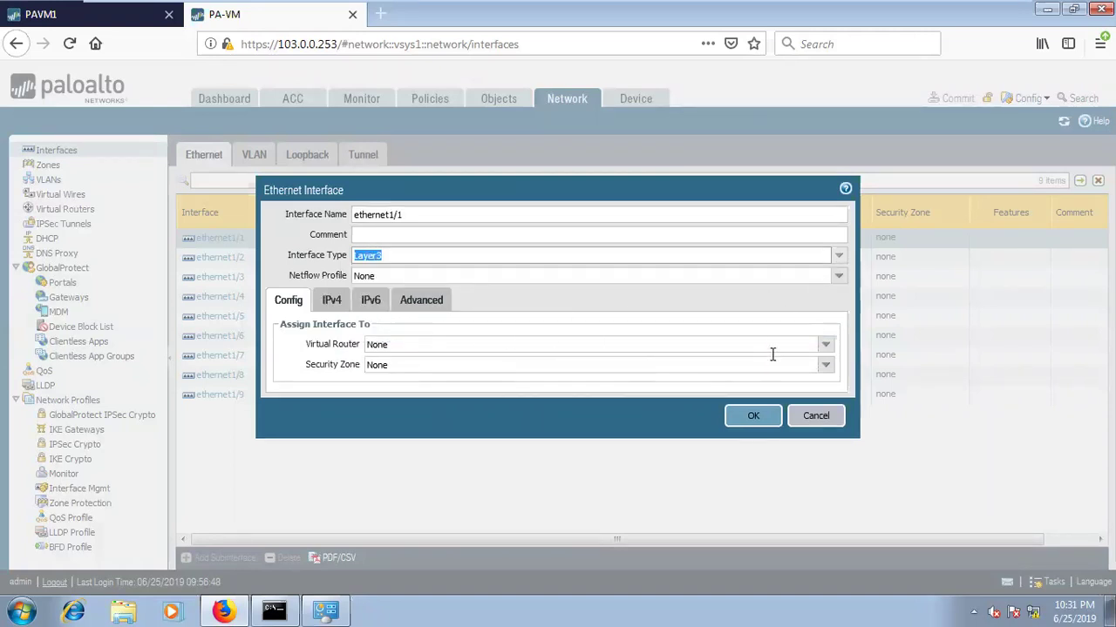
{"action": "left_click", "coordinate": [833, 346]}
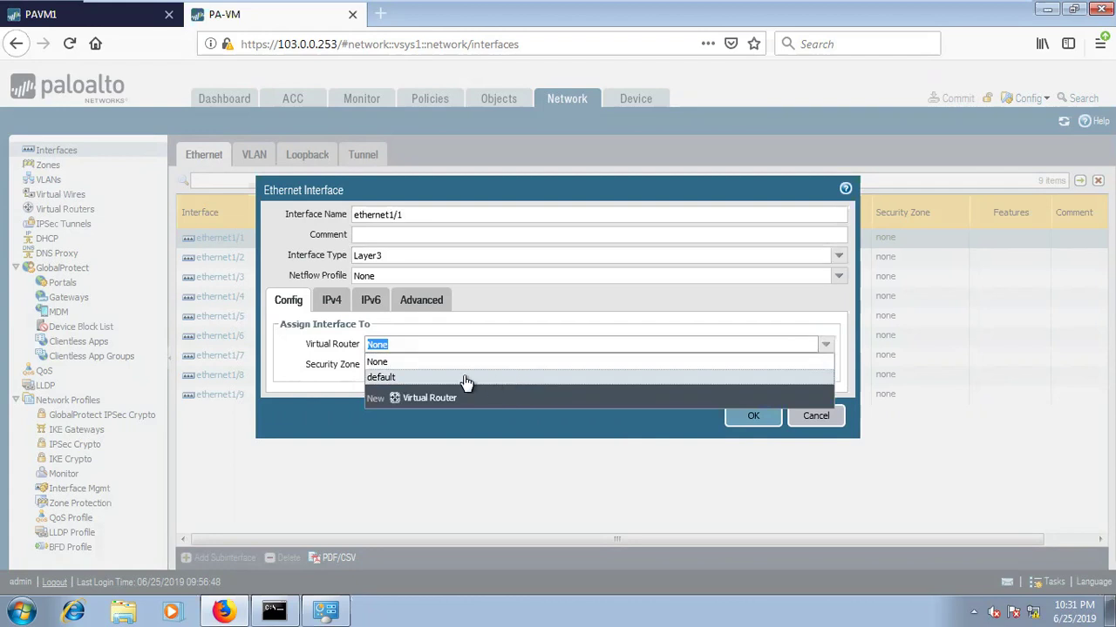
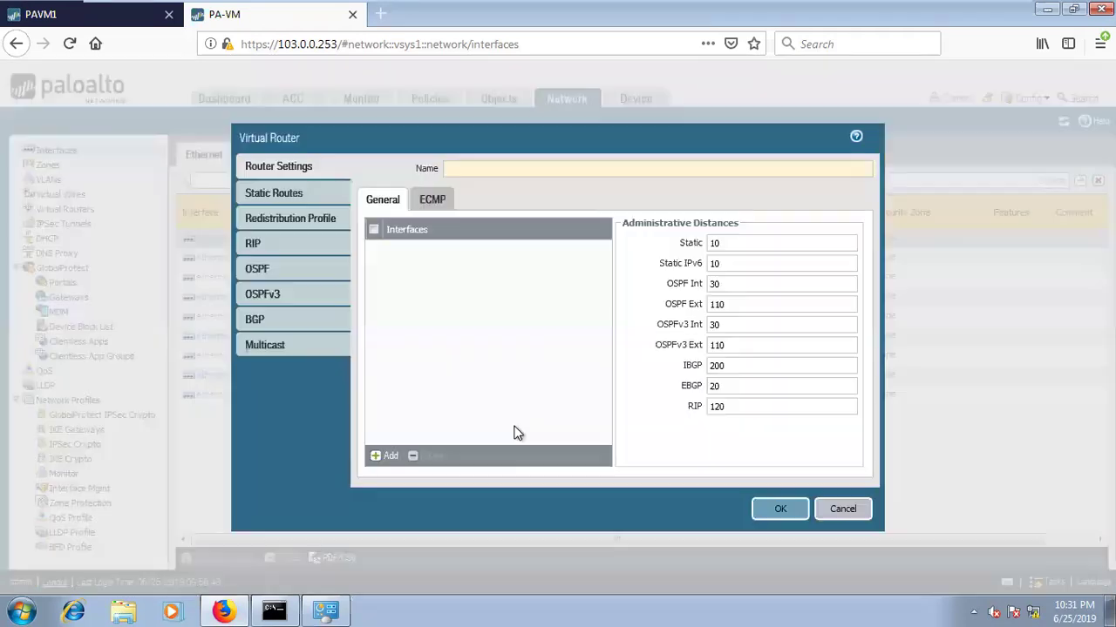
Discard the new virtual router and assign ethernet1/1 to the default virtual router.
{"action": "left_click", "coordinate": [844, 509]}
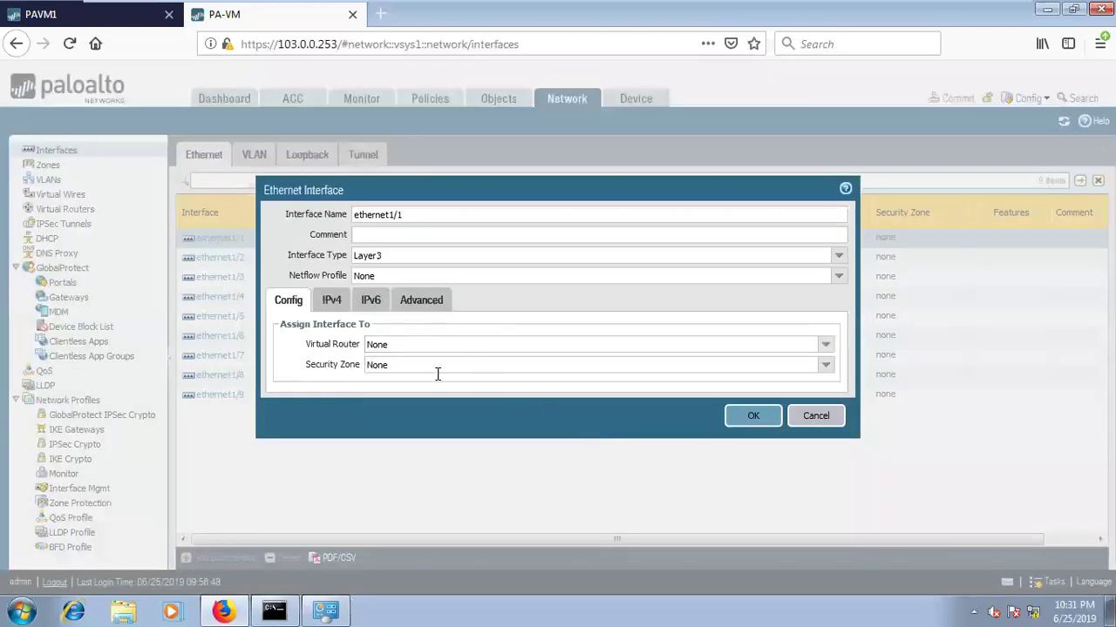
{"action": "left_click", "coordinate": [824, 345]}
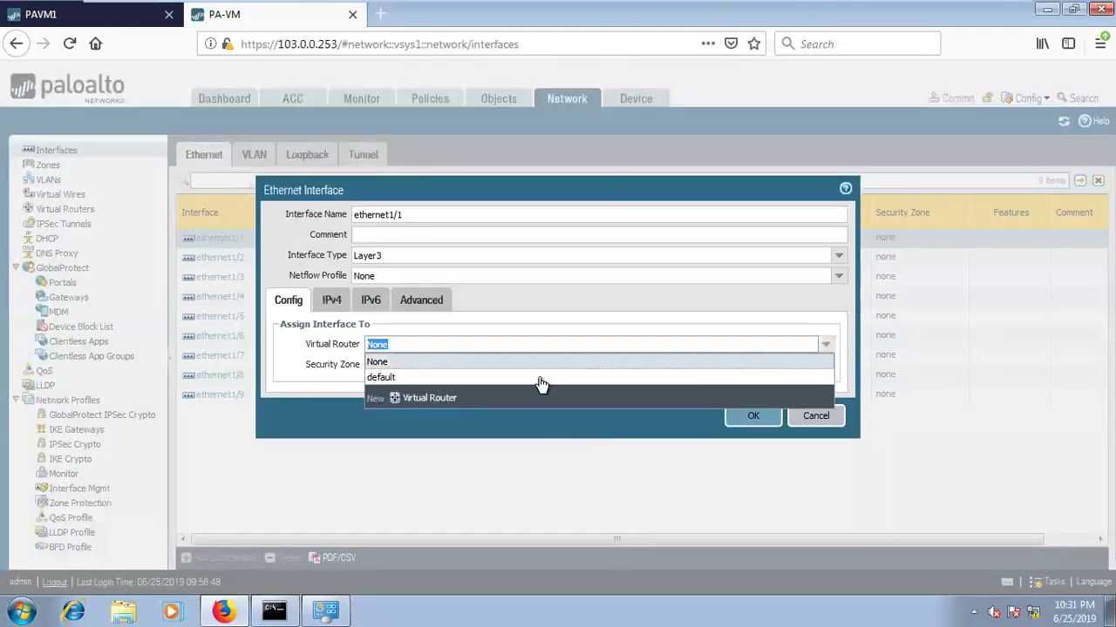
{"action": "left_click", "coordinate": [381, 364]}
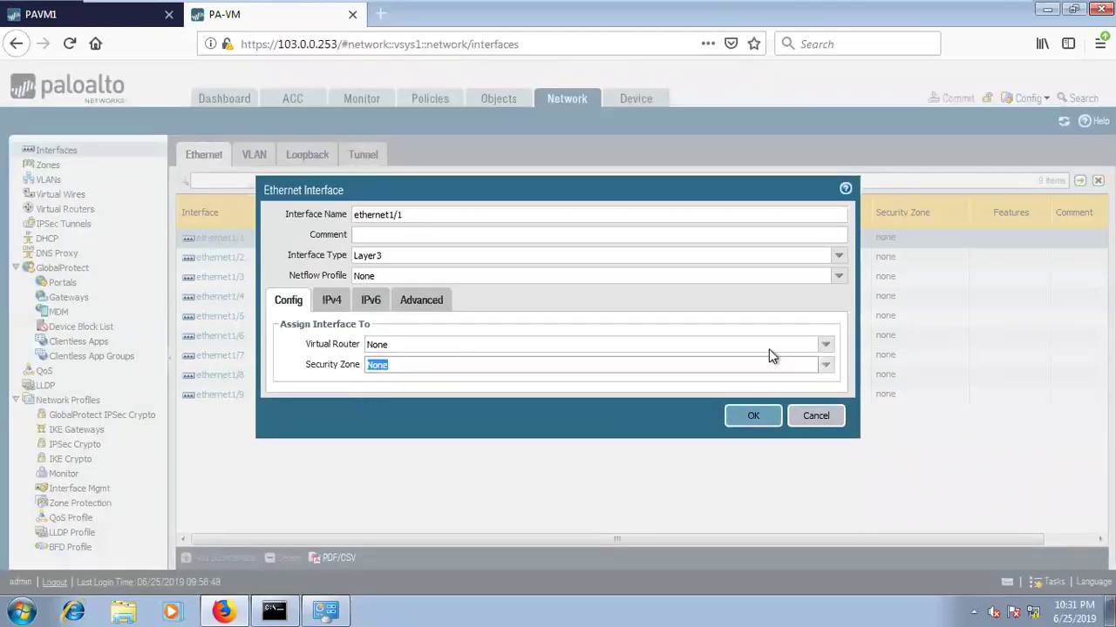
{"action": "left_click", "coordinate": [825, 345]}
{"action": "left_click", "coordinate": [437, 381]}
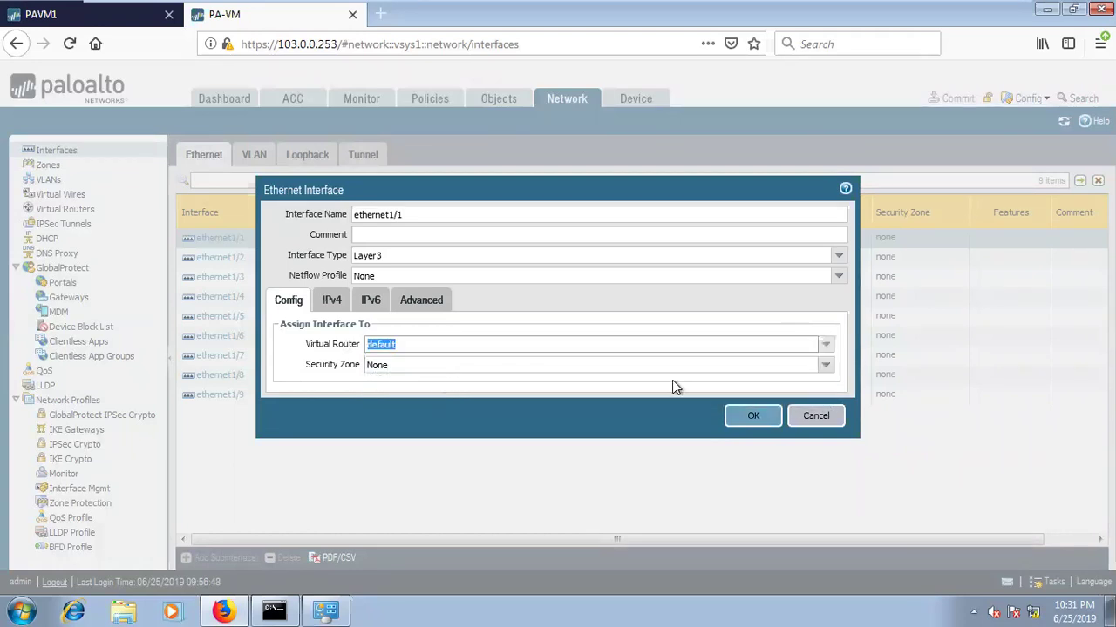
Create a new security zone named LAN and assign it to ethernet1/1.
{"action": "left_click", "coordinate": [825, 365]}
{"action": "left_click", "coordinate": [410, 403]}
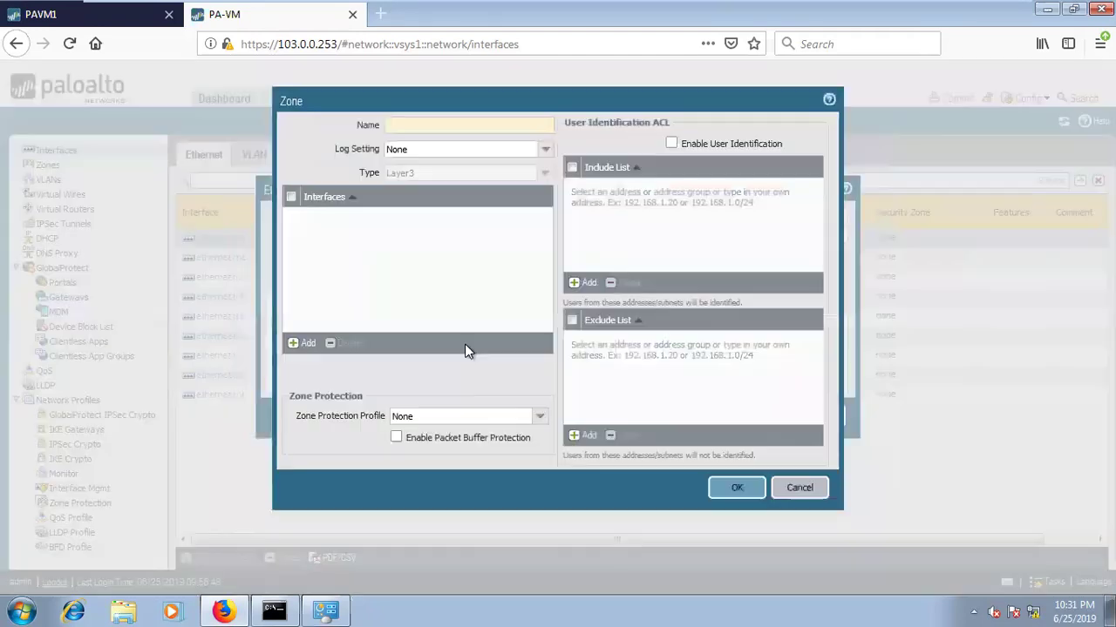
{"action": "type", "text": "LAN"}
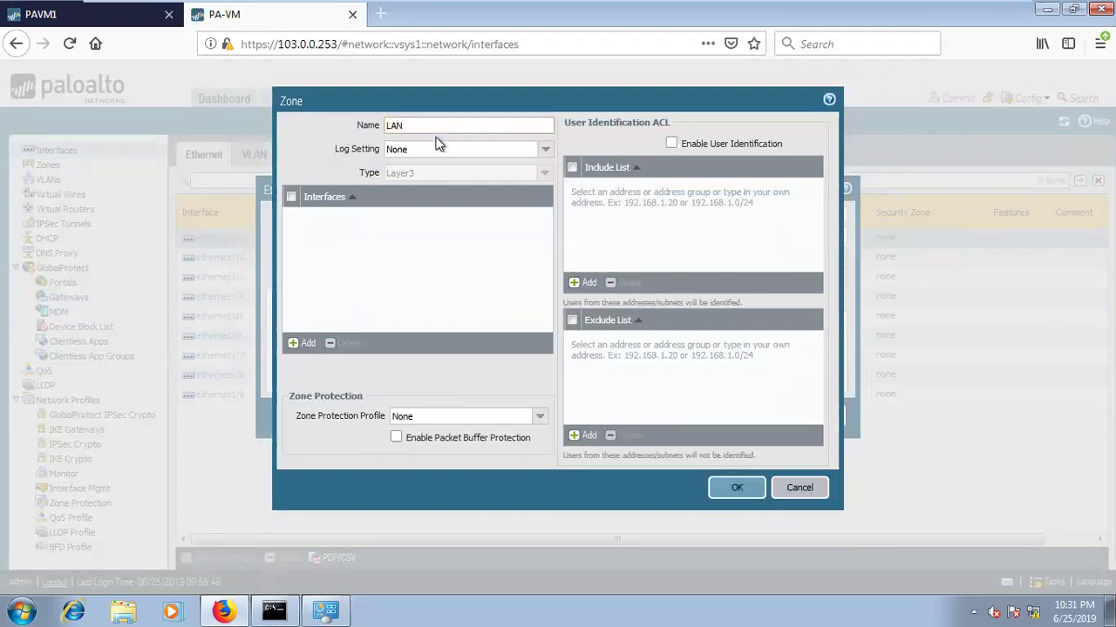
{"action": "left_click", "coordinate": [501, 224]}
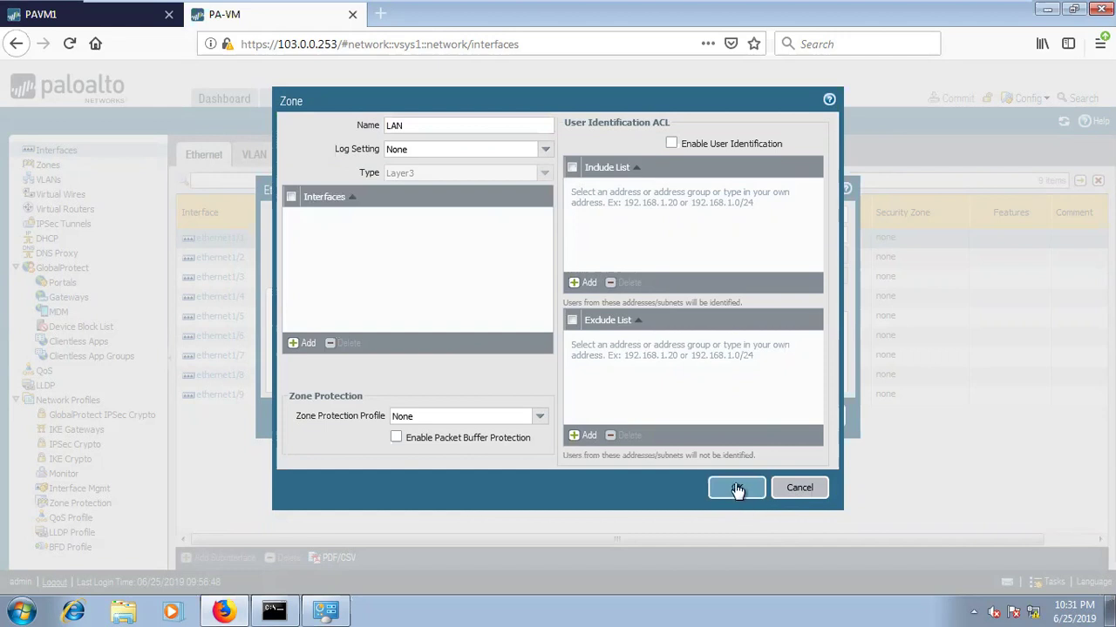
{"action": "left_click", "coordinate": [734, 486]}
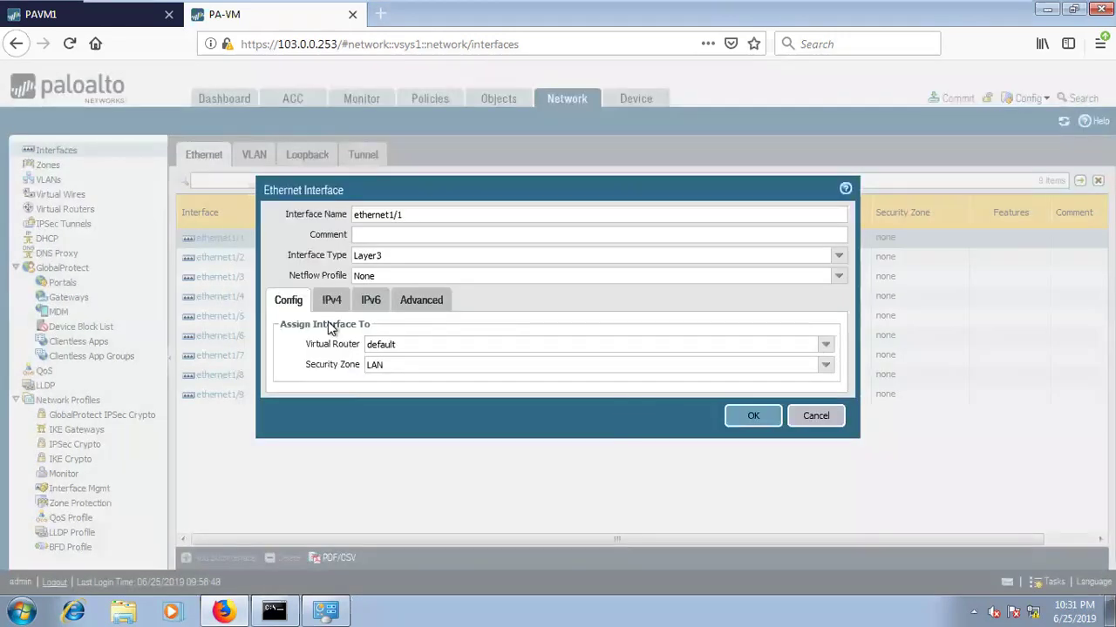
Add a new IPv4 address object LAN_IP with 10.26.26.10/24 to ethernet1/1.
{"action": "left_click", "coordinate": [331, 301]}
{"action": "left_click", "coordinate": [295, 456]}
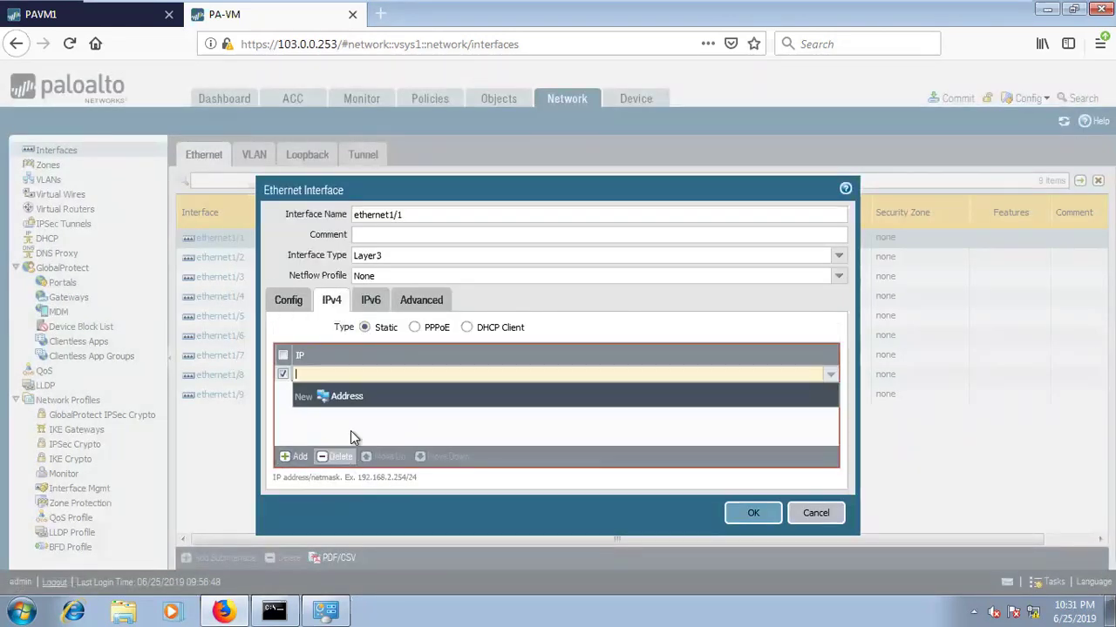
{"action": "left_click", "coordinate": [359, 399]}
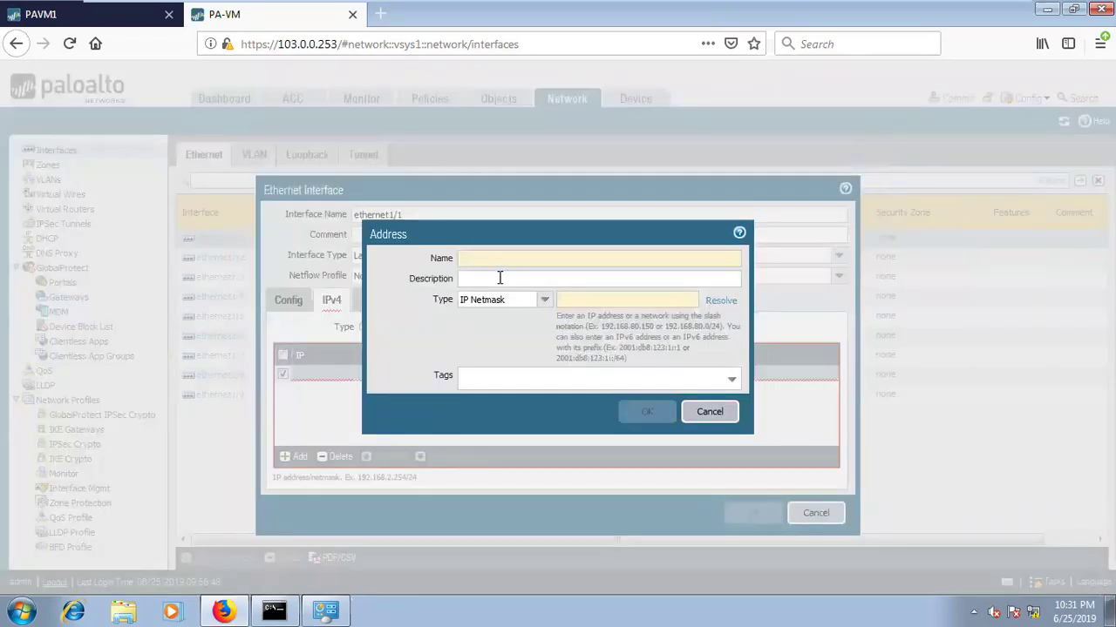
{"action": "type", "text": "LAN_IP"}
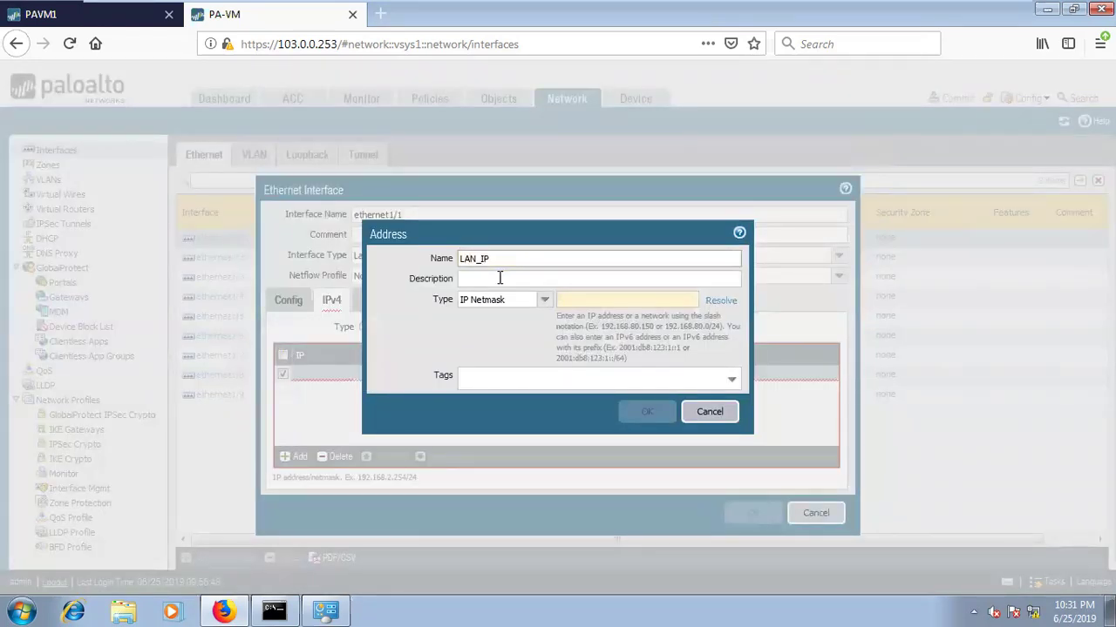
{"action": "left_click", "coordinate": [584, 294]}
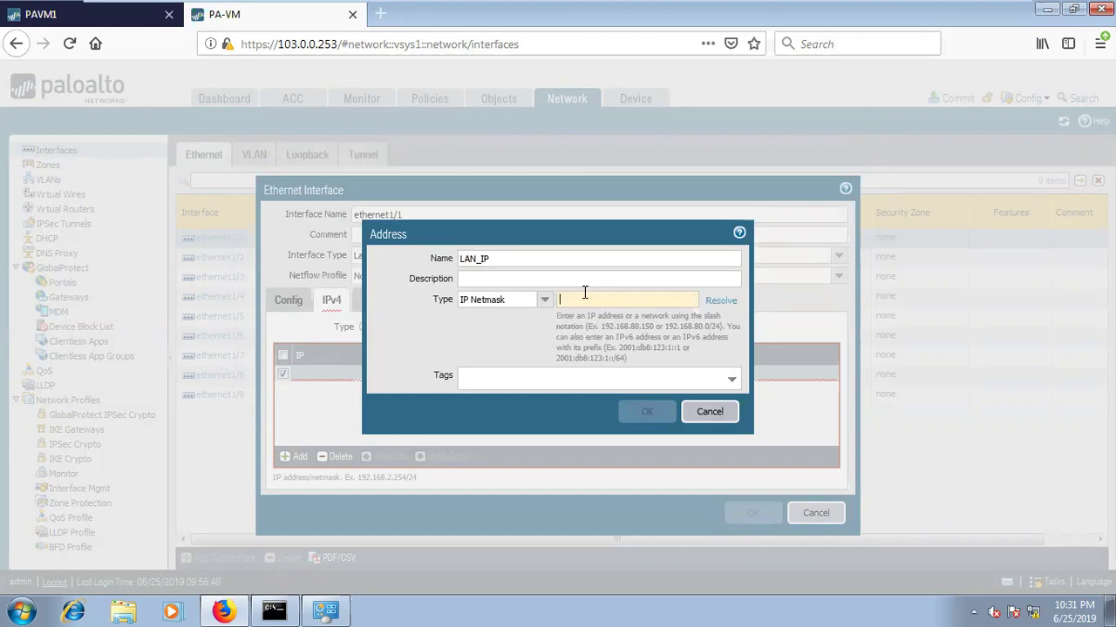
{"action": "type", "text": "10.26."}
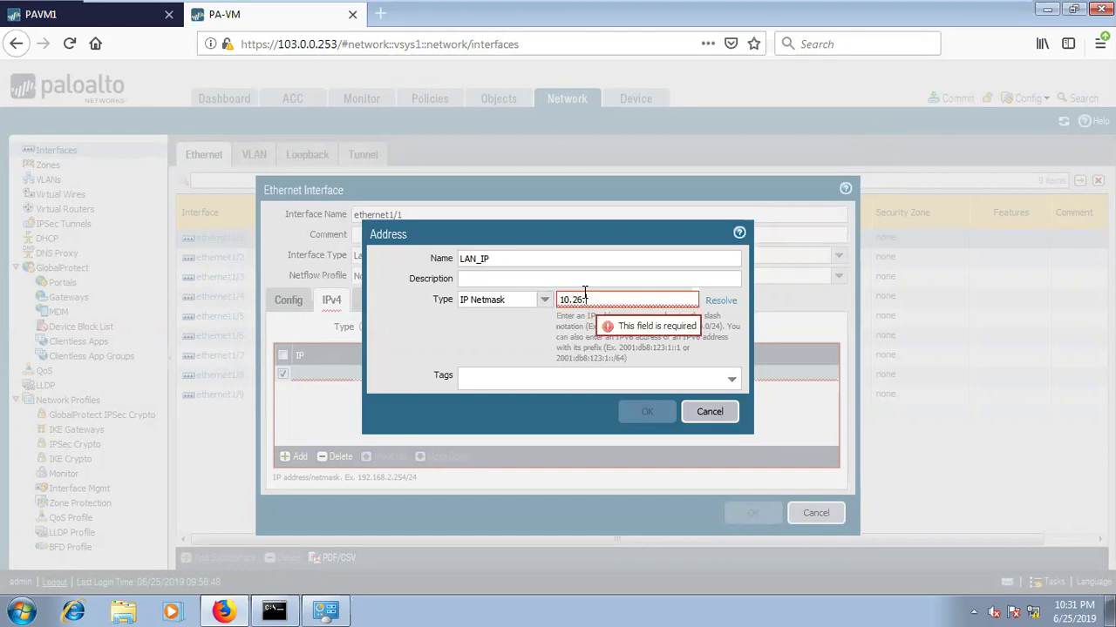
{"action": "type", "text": "26.10/24"}
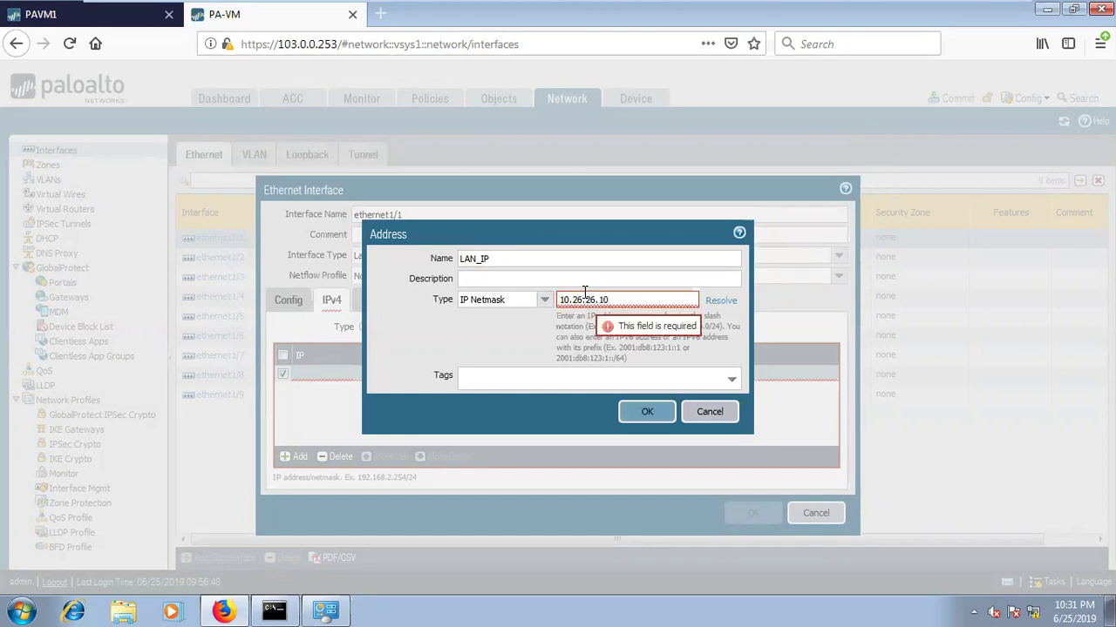
{"action": "left_click", "coordinate": [659, 412]}
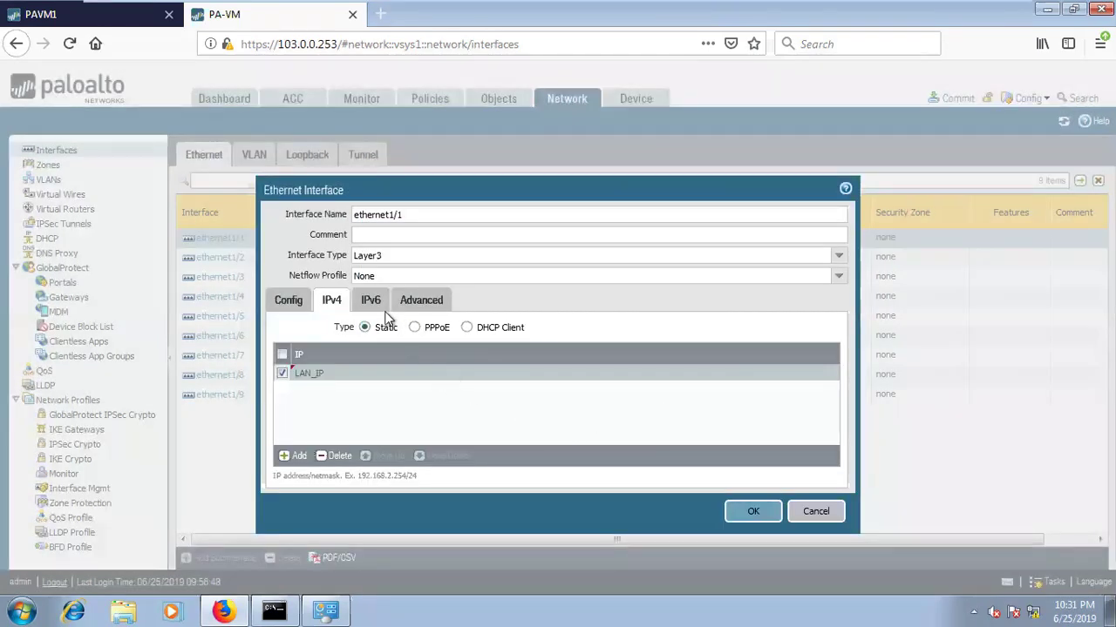
Create and apply a PING management profile allowing ping, then save ethernet1/1.
{"action": "left_click", "coordinate": [409, 303]}
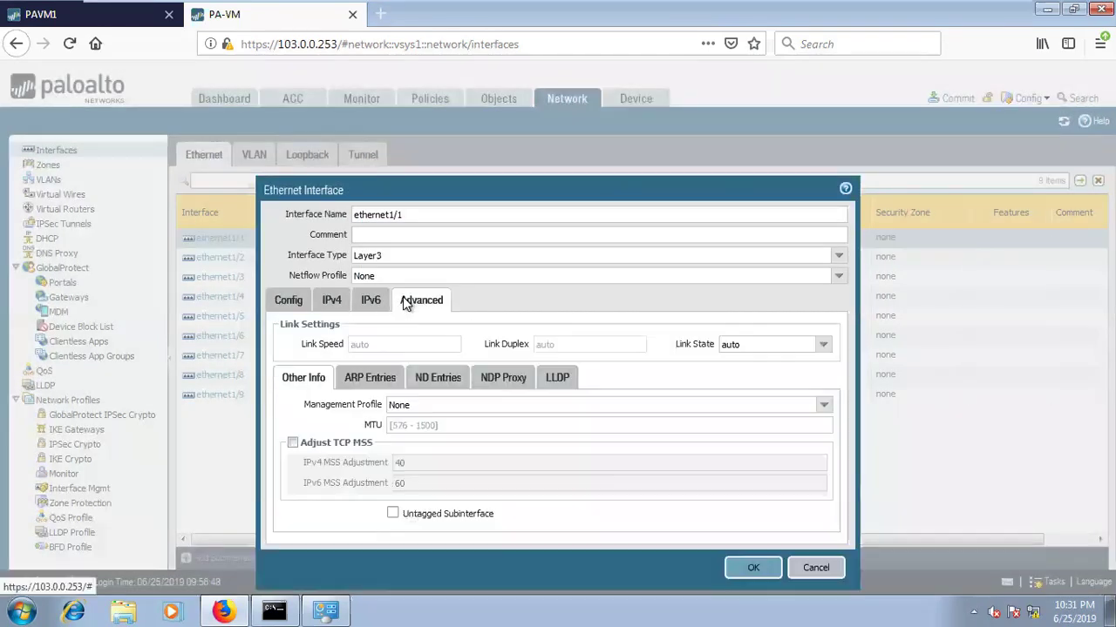
{"action": "left_click", "coordinate": [824, 407]}
{"action": "left_click", "coordinate": [448, 445]}
{"action": "left_click", "coordinate": [466, 165]}
{"action": "type", "text": "PING"}
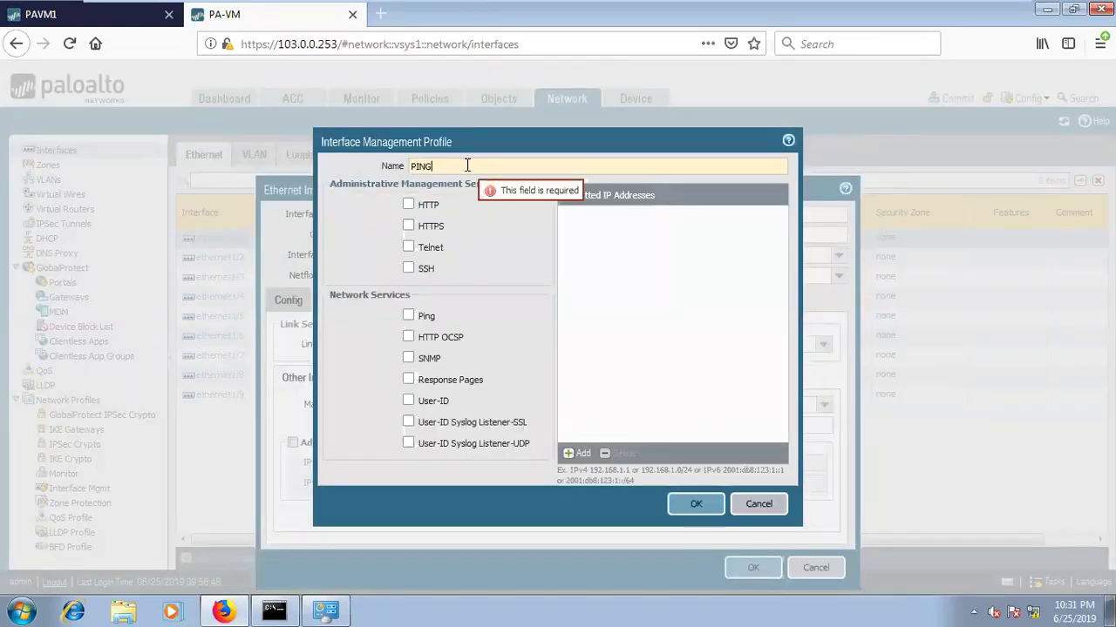
{"action": "left_click", "coordinate": [408, 316]}
{"action": "left_click", "coordinate": [686, 502]}
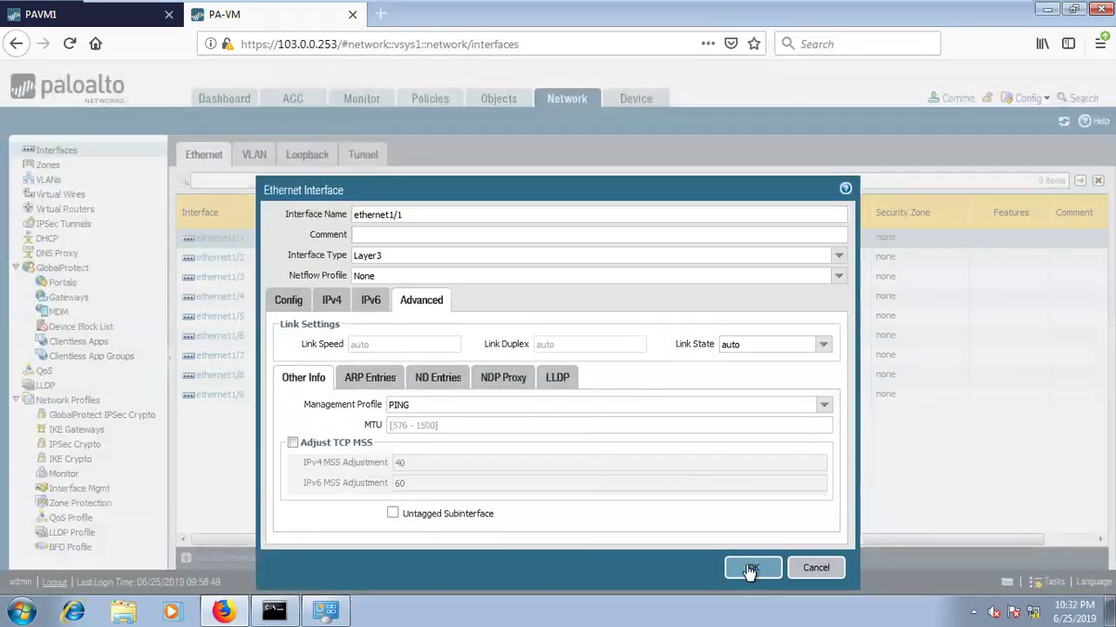
{"action": "left_click", "coordinate": [748, 568]}
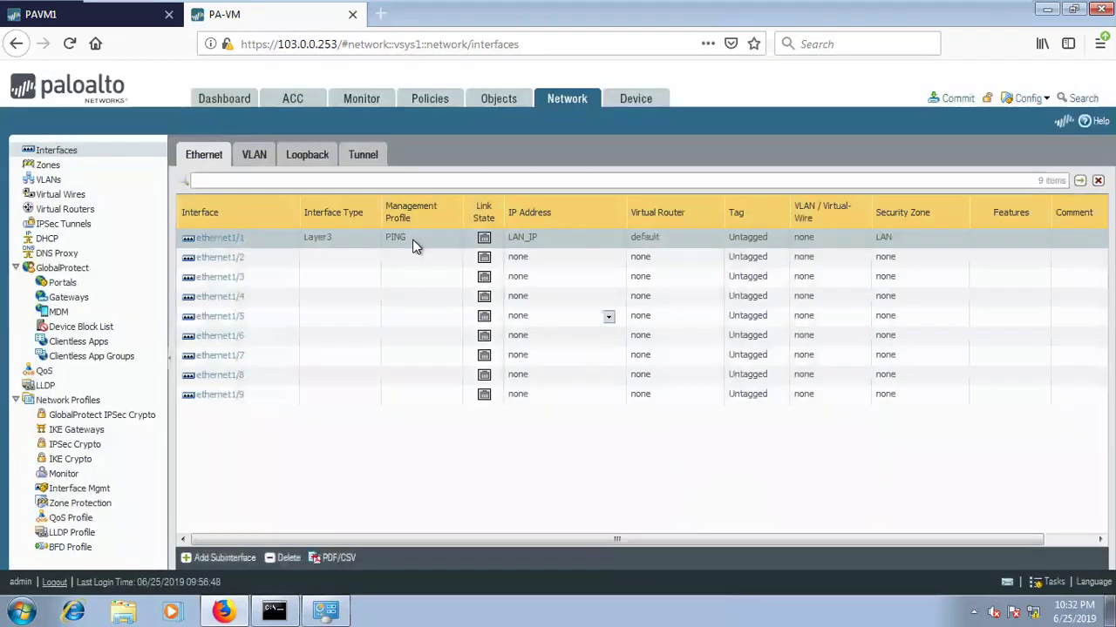
{"action": "left_click", "coordinate": [209, 259]}
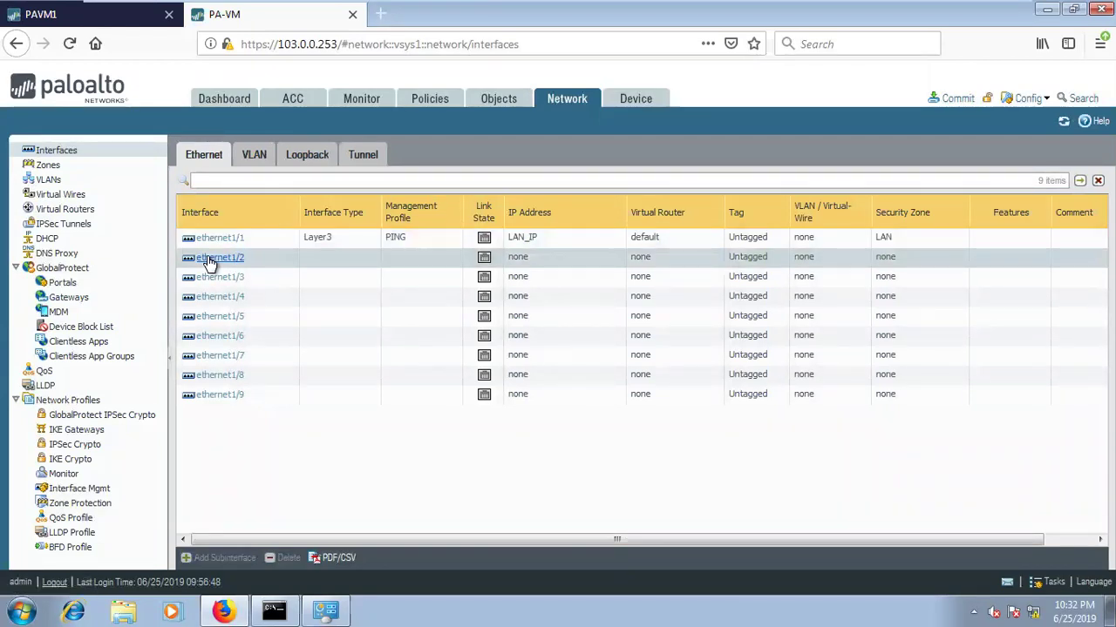
Make ethernet1/2 a Layer3 interface on the default virtual router.
{"action": "left_click", "coordinate": [210, 257]}
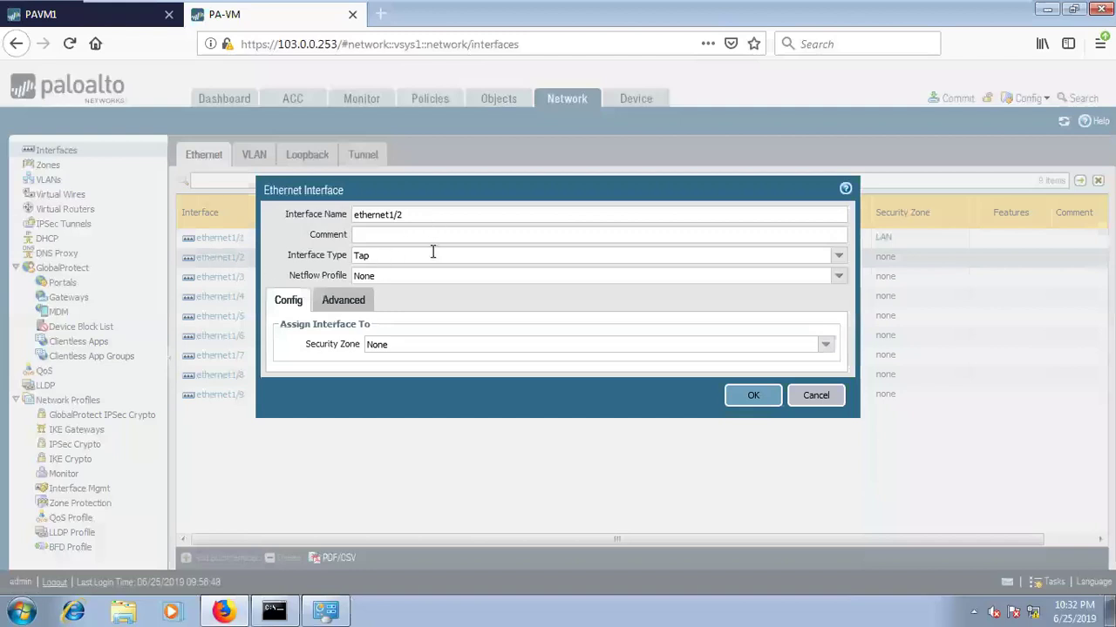
{"action": "left_click", "coordinate": [837, 257]}
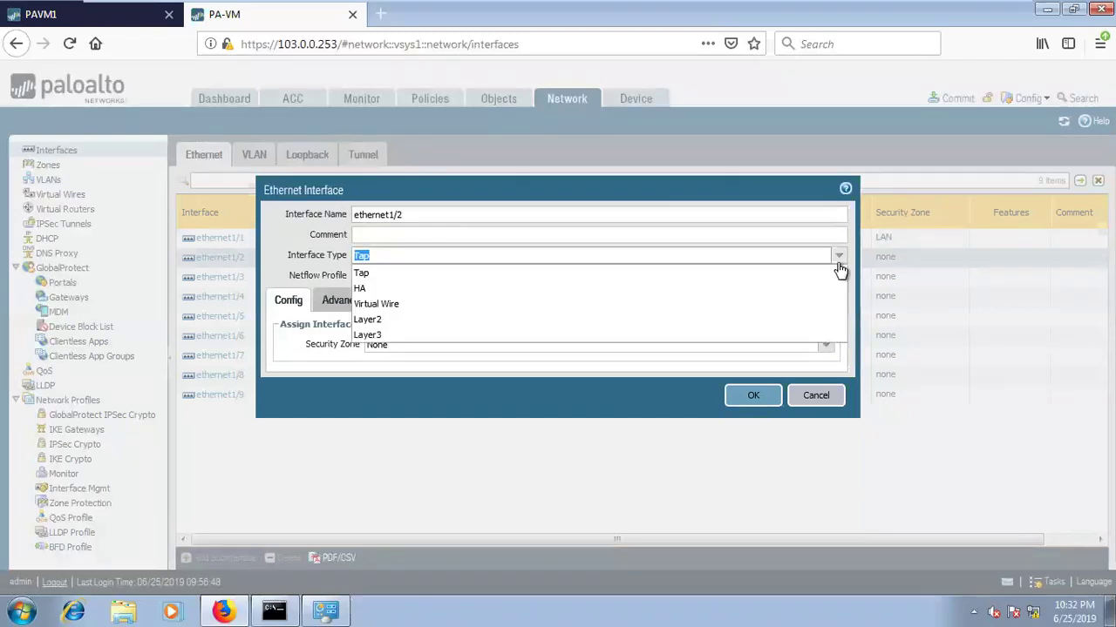
{"action": "left_click", "coordinate": [533, 335]}
{"action": "left_click", "coordinate": [825, 345]}
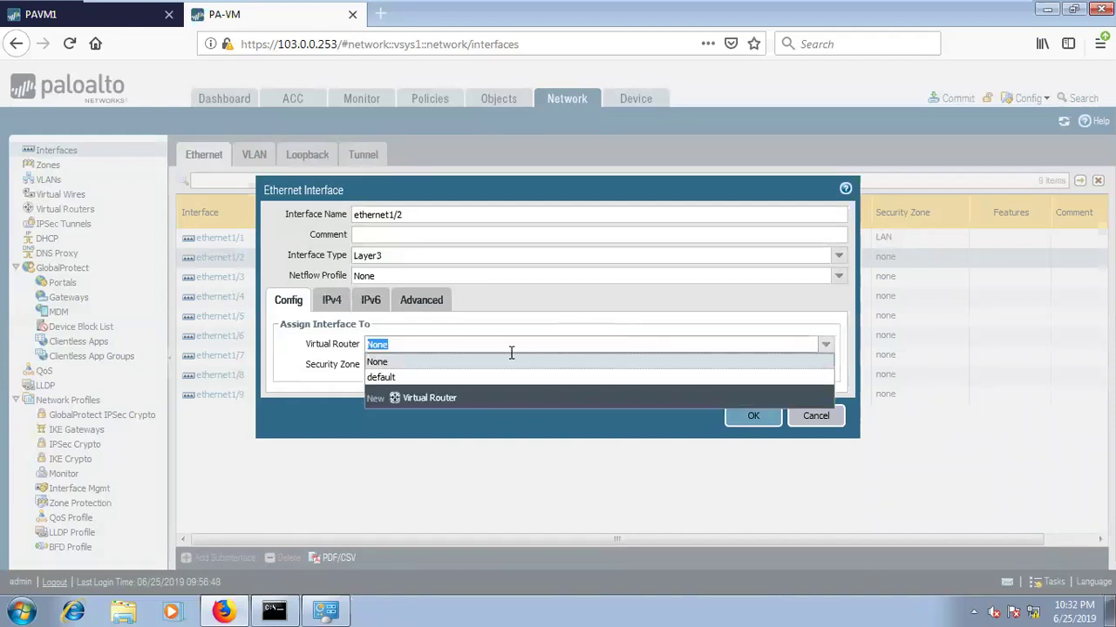
{"action": "left_click", "coordinate": [424, 379]}
Create a new security zone named WAN and assign it to ethernet1/2.
{"action": "left_click", "coordinate": [828, 366]}
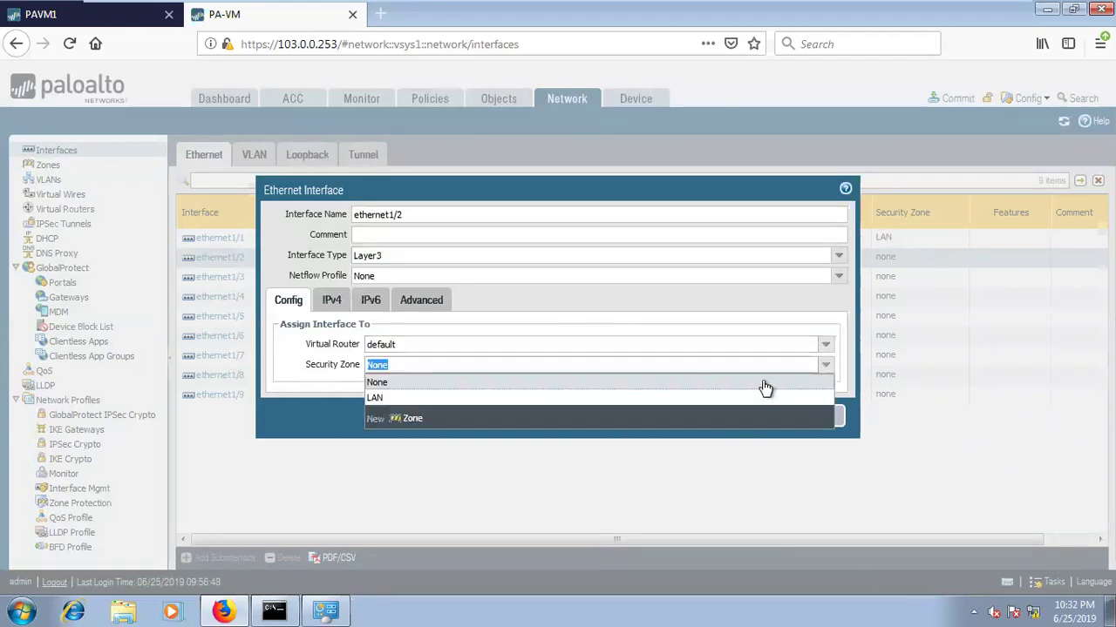
{"action": "left_click", "coordinate": [409, 419]}
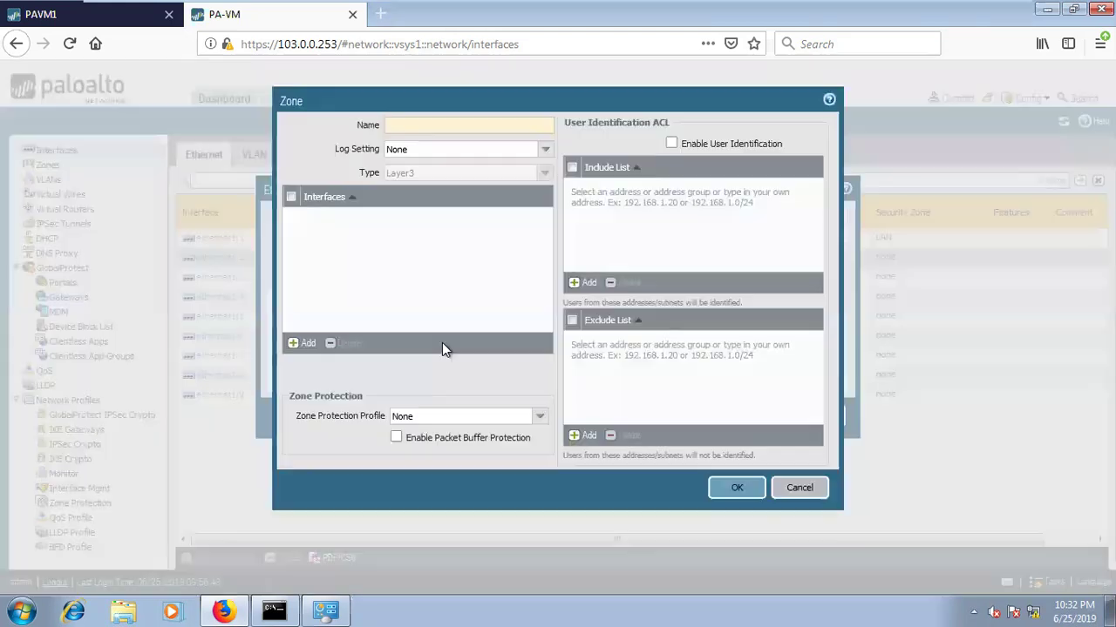
{"action": "type", "text": "WAN"}
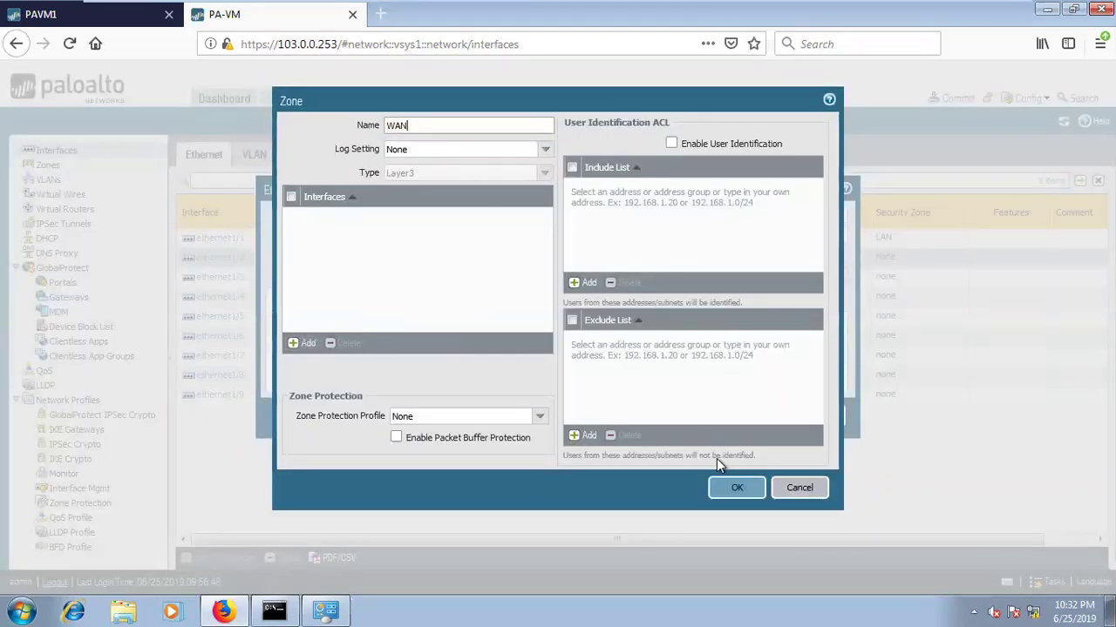
{"action": "left_click", "coordinate": [728, 487]}
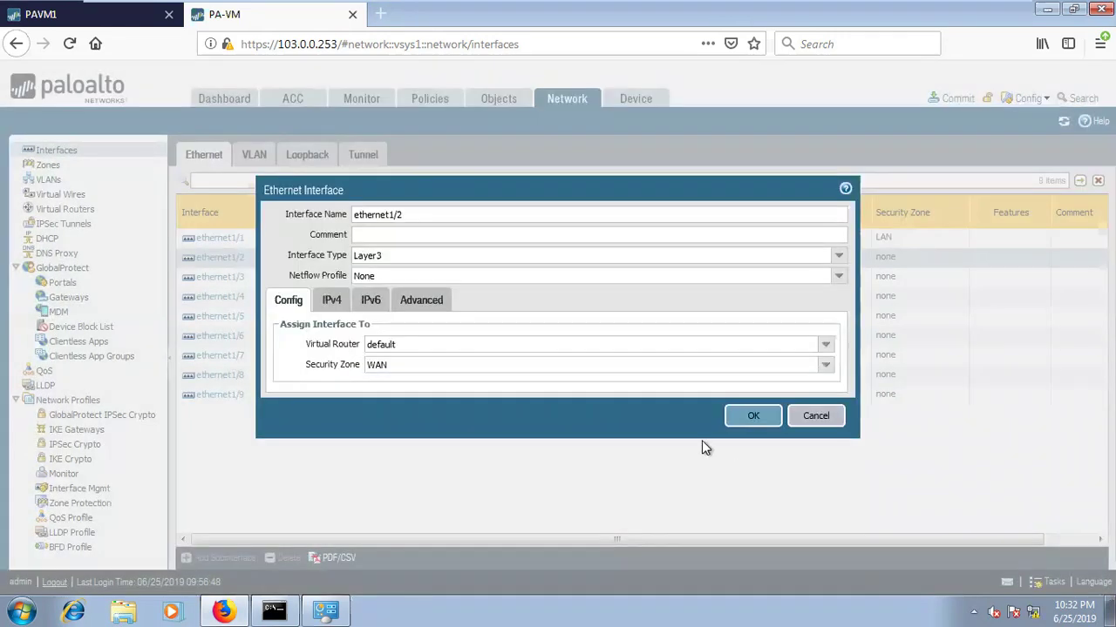
Add a new IPv4 address object WAN_IP with 172.16.3.181/24 to ethernet1/2.
{"action": "left_click", "coordinate": [334, 301]}
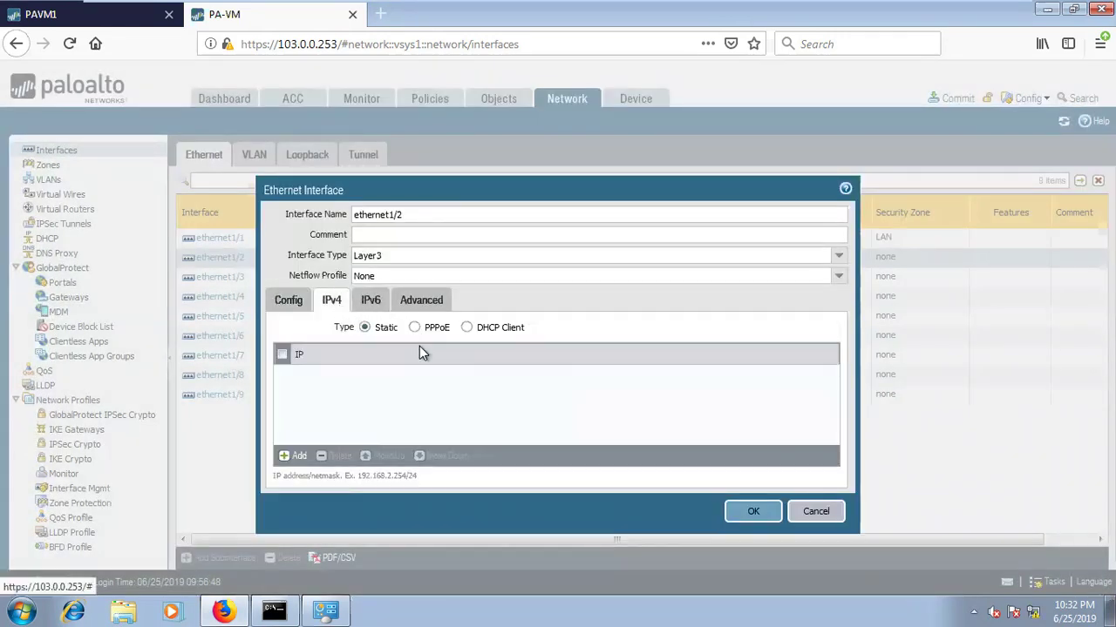
{"action": "left_click", "coordinate": [300, 457]}
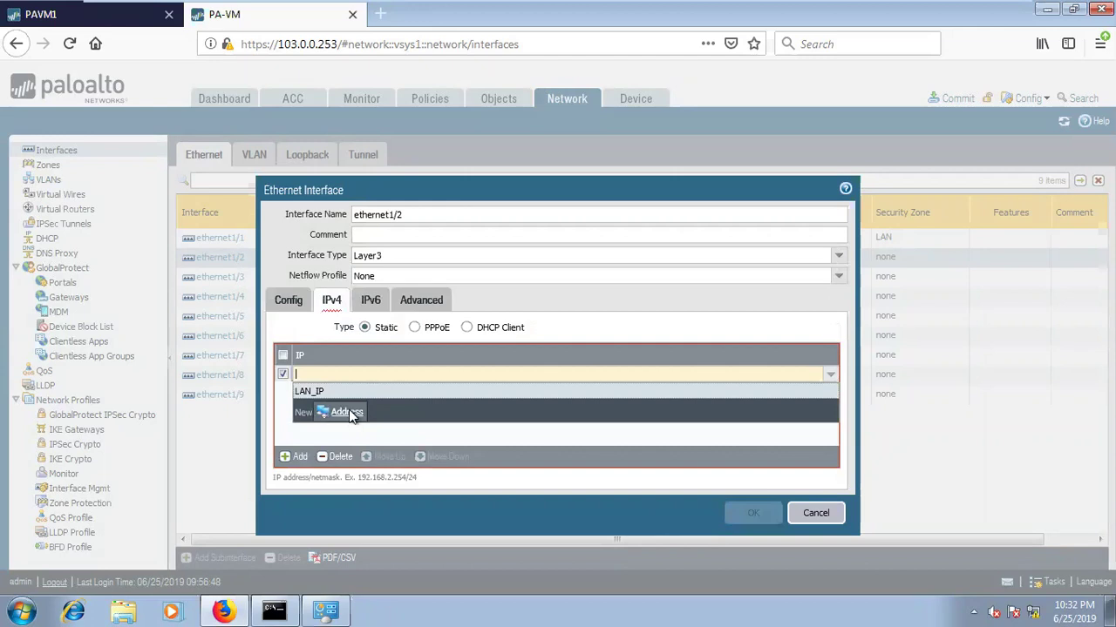
{"action": "left_click", "coordinate": [345, 415]}
{"action": "left_click", "coordinate": [474, 259]}
{"action": "type", "text": "WAN_IP"}
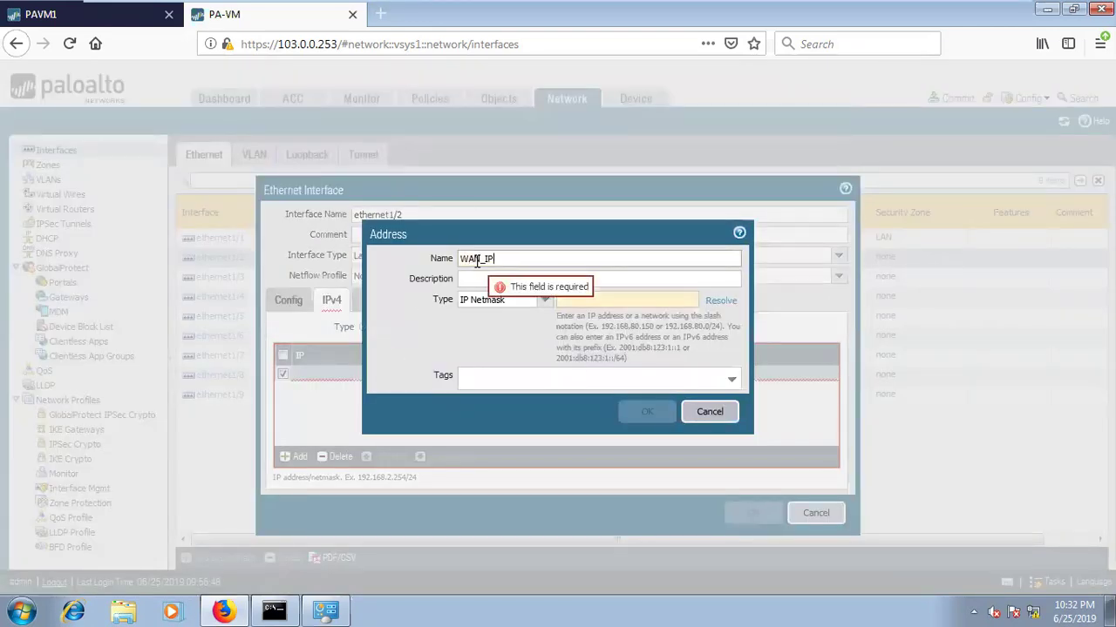
{"action": "left_click", "coordinate": [602, 300]}
{"action": "type", "text": "172.16"}
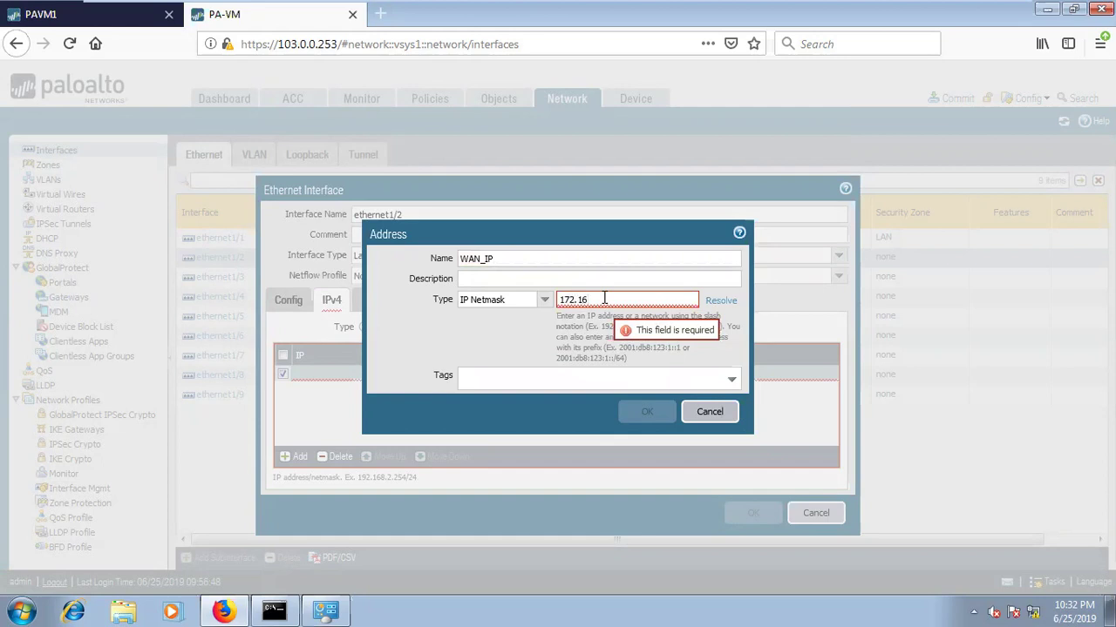
{"action": "type", "text": ".3.181"}
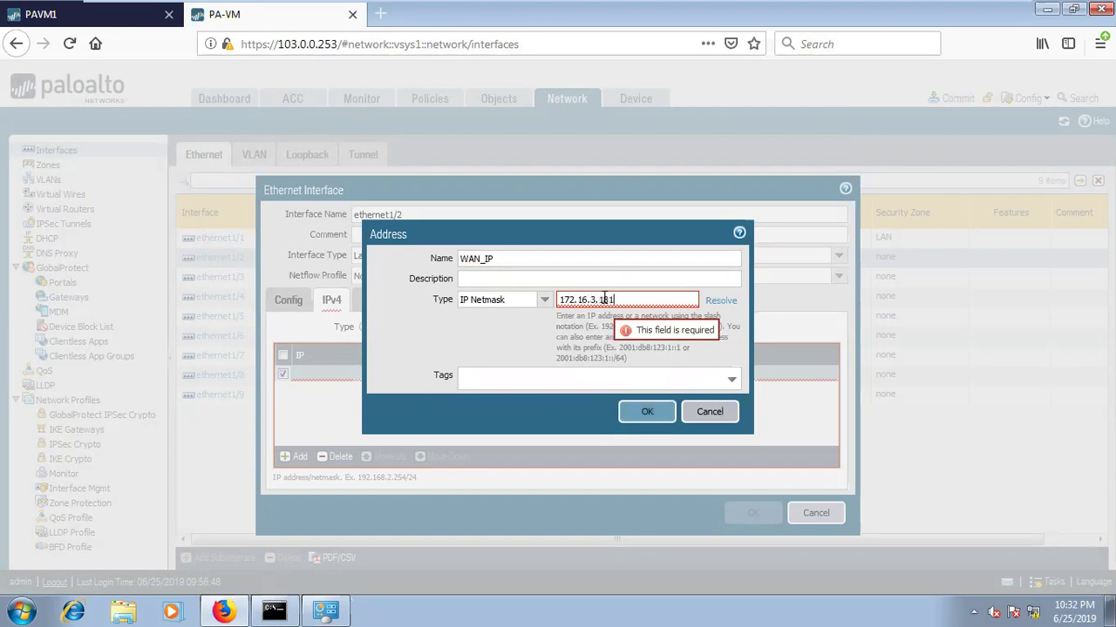
{"action": "type", "text": "/24"}
{"action": "left_click", "coordinate": [649, 411]}
Apply the PING management profile to ethernet1/2 and save the interface.
{"action": "left_click", "coordinate": [427, 302]}
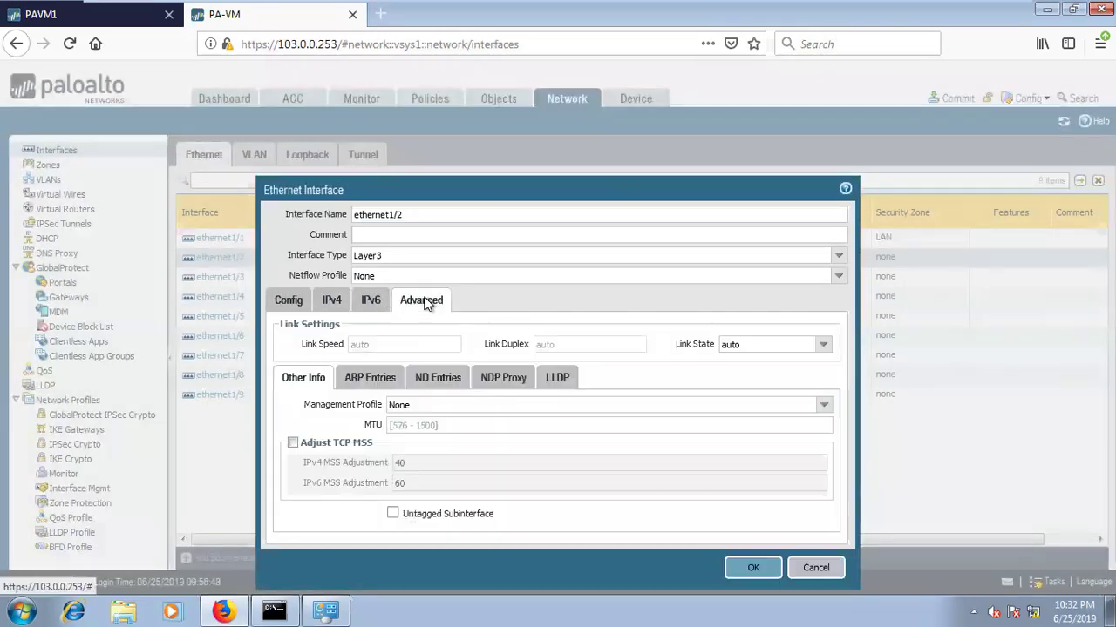
{"action": "left_click", "coordinate": [823, 405]}
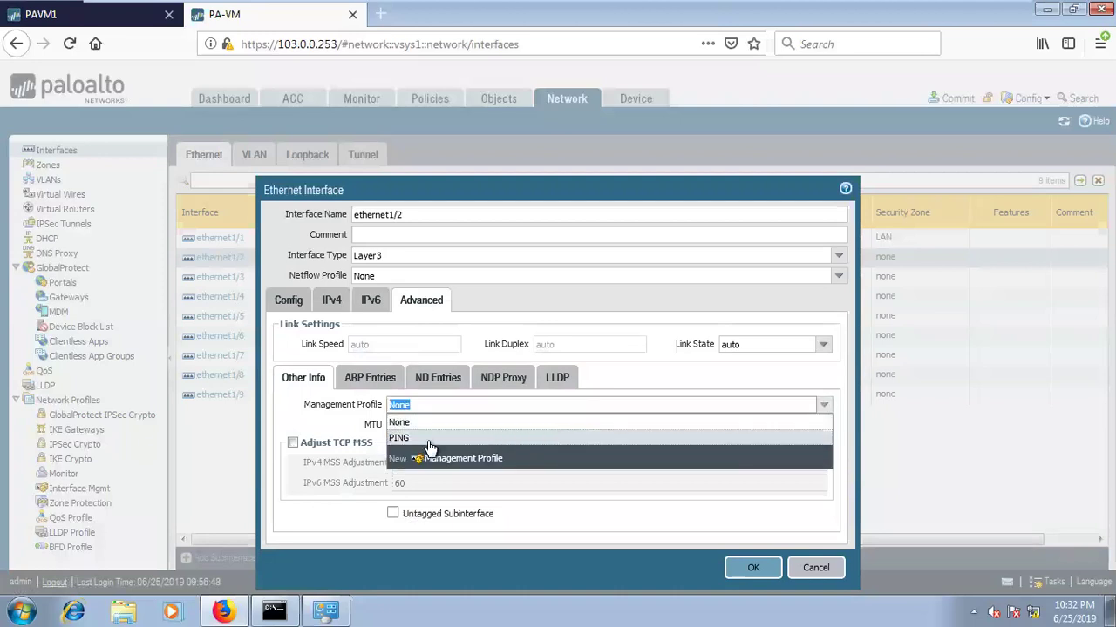
{"action": "left_click", "coordinate": [619, 437]}
{"action": "left_click", "coordinate": [752, 568]}
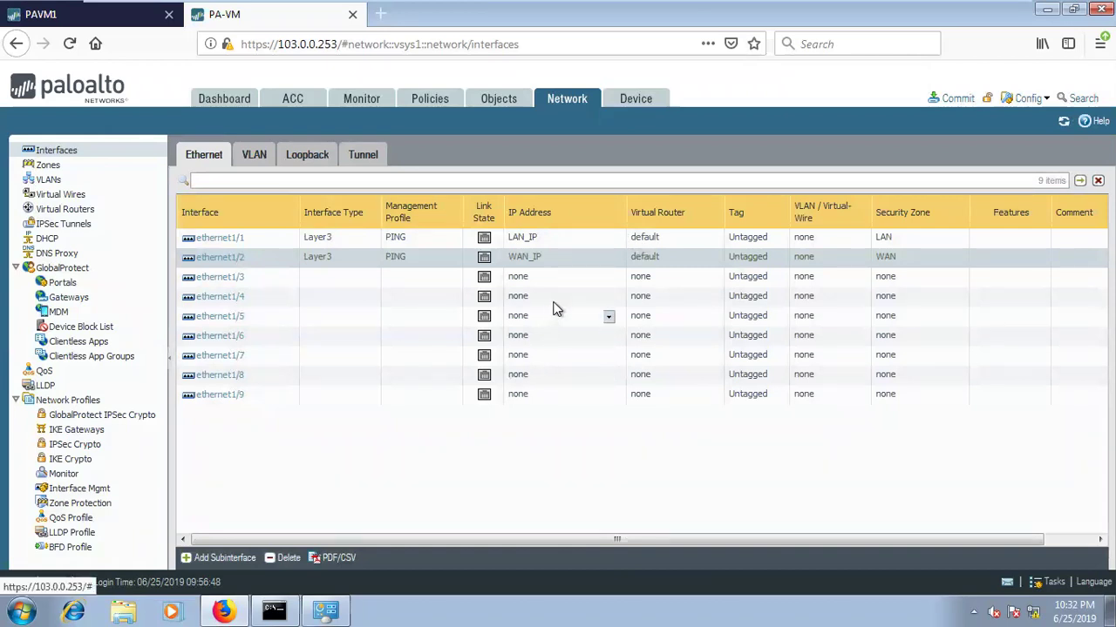
Commit all configuration changes to the firewall and leave the VM view.
{"action": "left_click", "coordinate": [952, 97]}
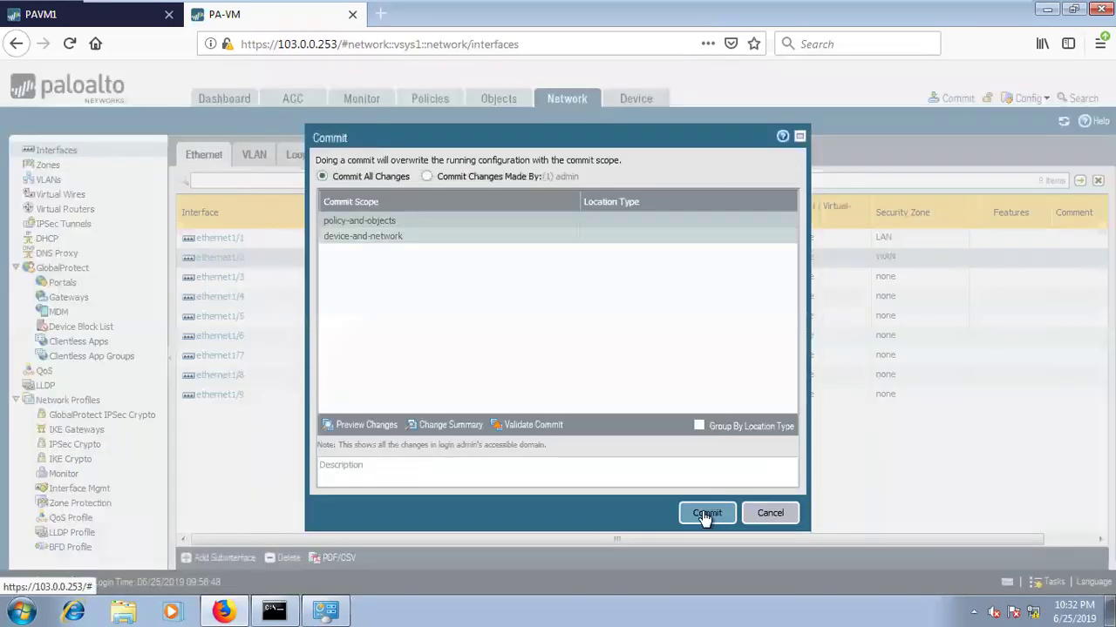
{"action": "left_click", "coordinate": [703, 511]}
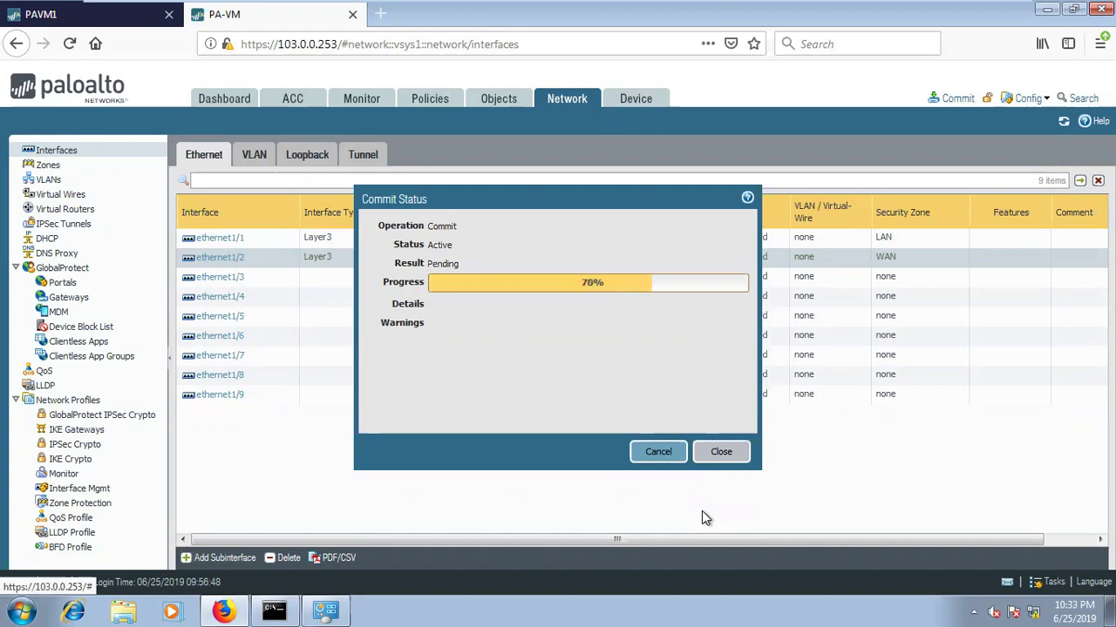
{"action": "key", "text": "ctrl+alt+Return"}
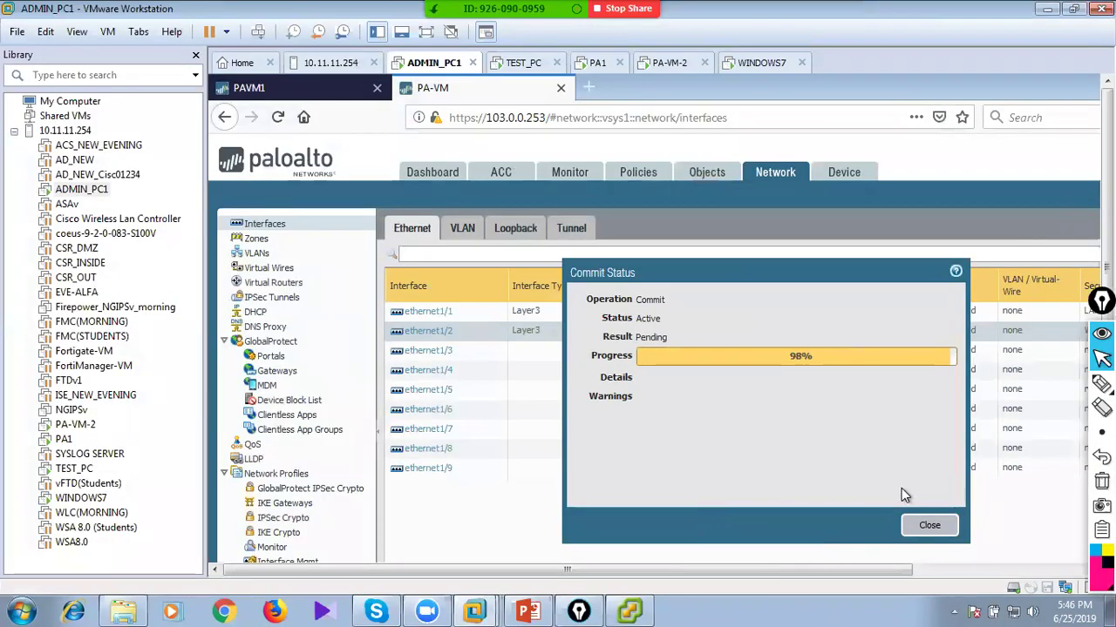
Close the commit status and launch Command Prompt on the WINDOWS7 VM.
{"action": "left_click", "coordinate": [927, 525]}
{"action": "left_click", "coordinate": [763, 64]}
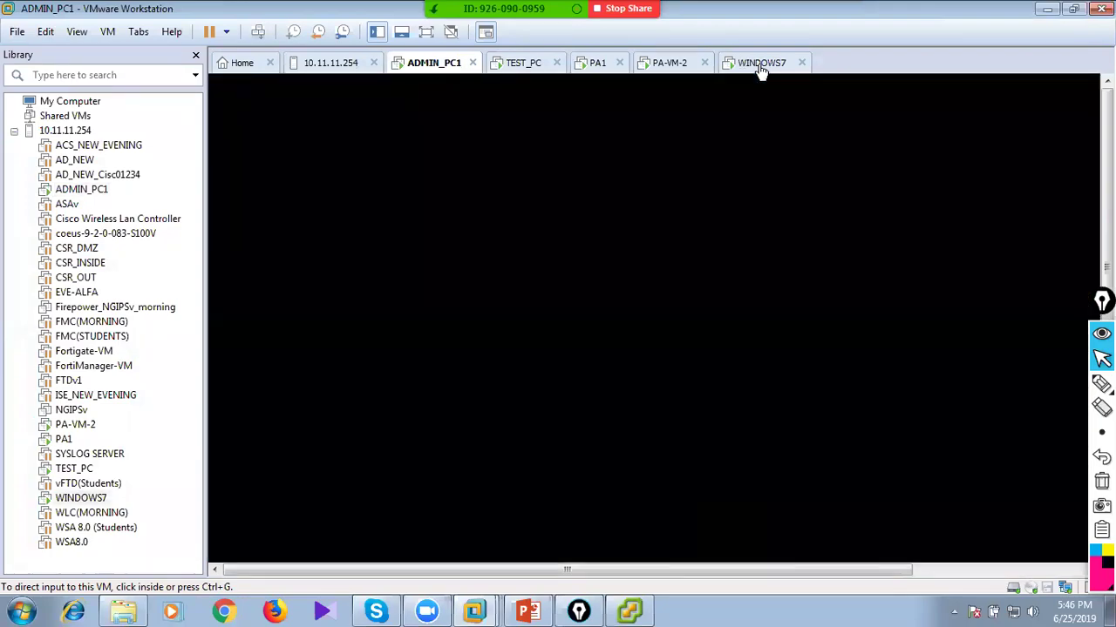
{"action": "key", "text": "ctrl+alt+Return"}
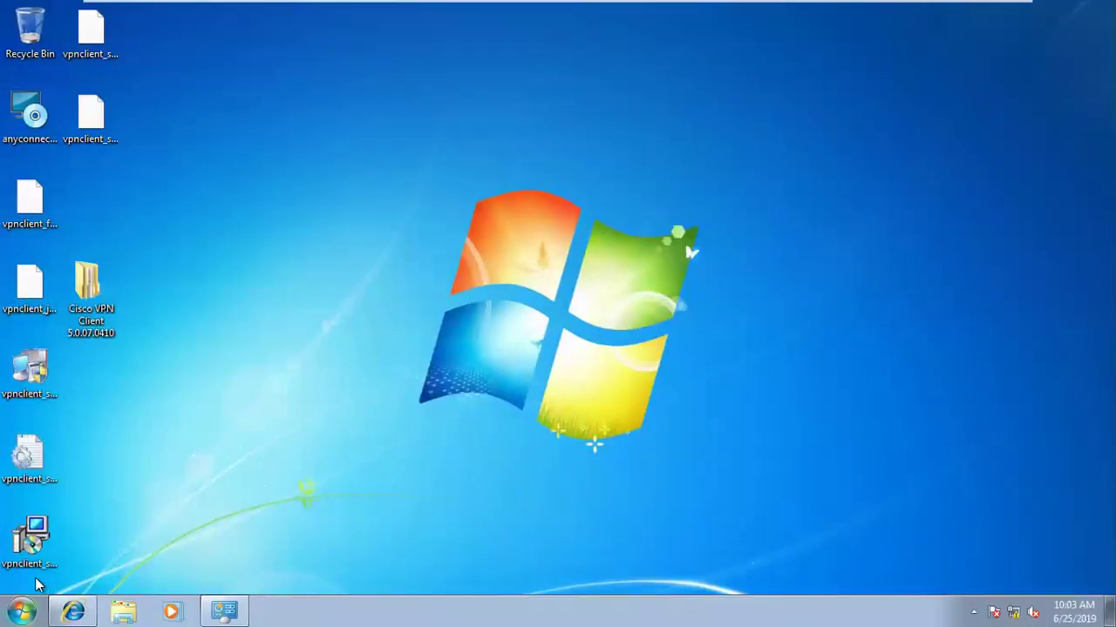
{"action": "left_click", "coordinate": [21, 612]}
{"action": "type", "text": "cmd"}
{"action": "key", "text": "Return"}
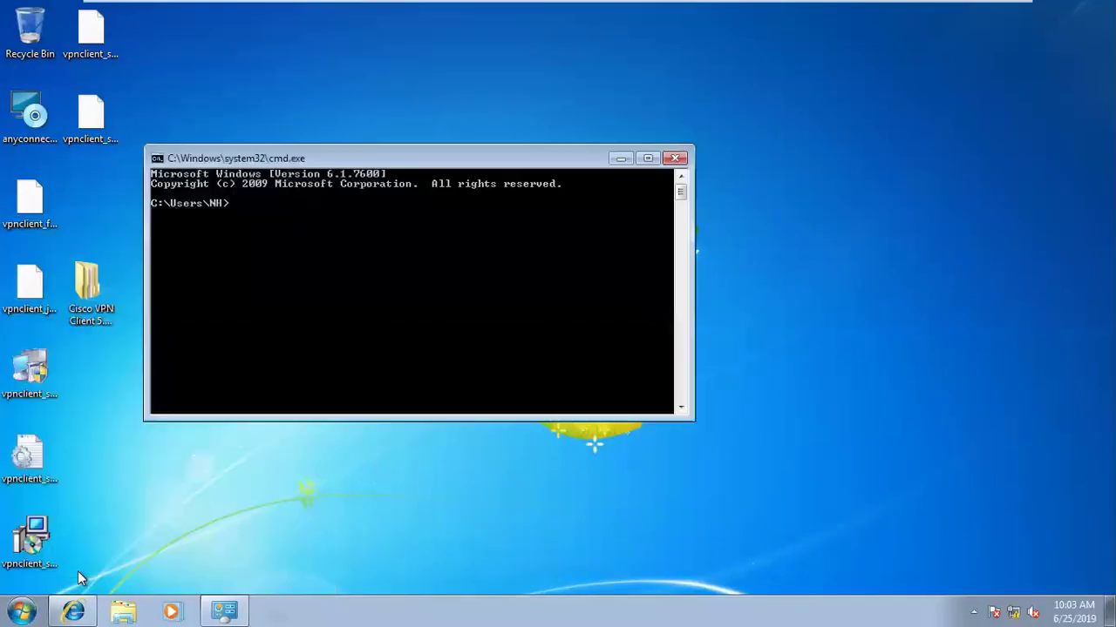
Ping 10.26.26.10 from Command Prompt, then return to the PA-VM-2 console.
{"action": "type", "text": "ping 10.26.26"}
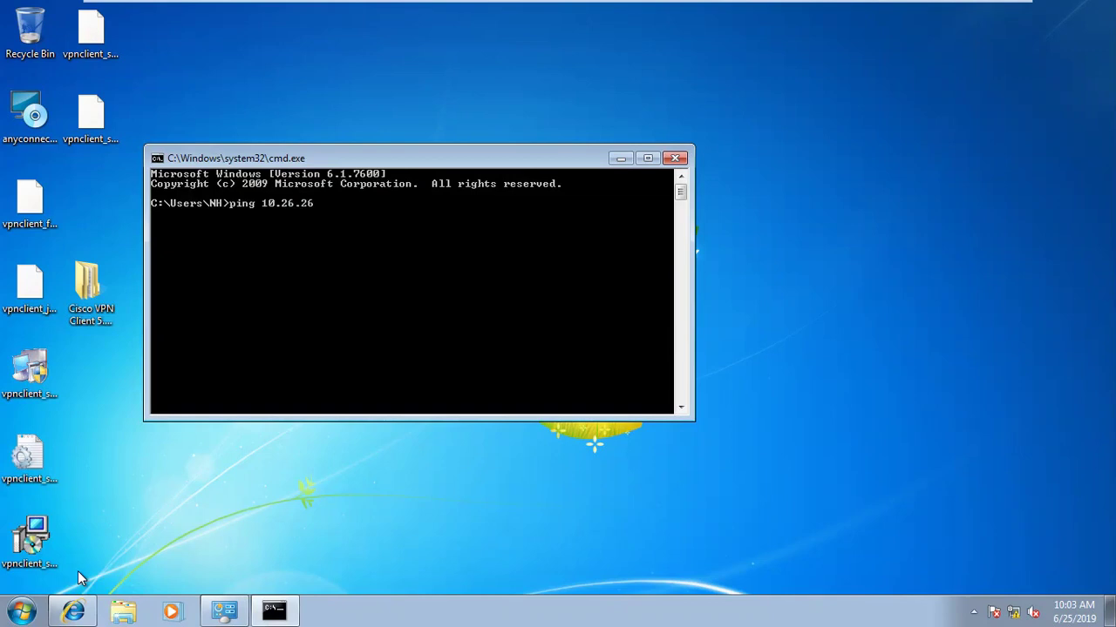
{"action": "type", "text": ".10"}
{"action": "key", "text": "Return"}
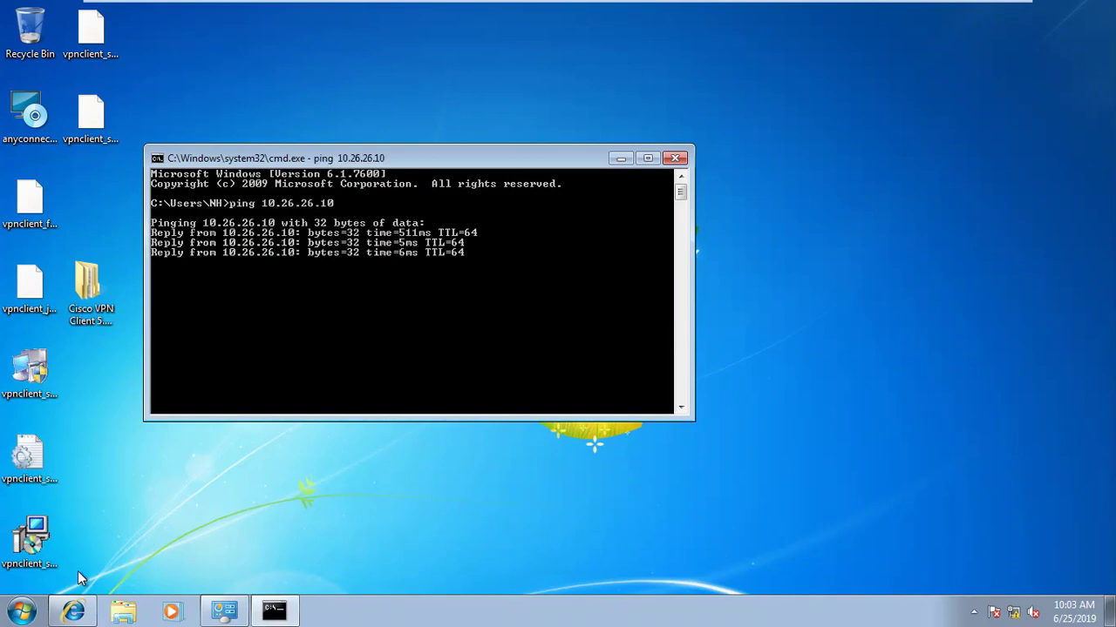
{"action": "key", "text": "ctrl+alt+Return"}
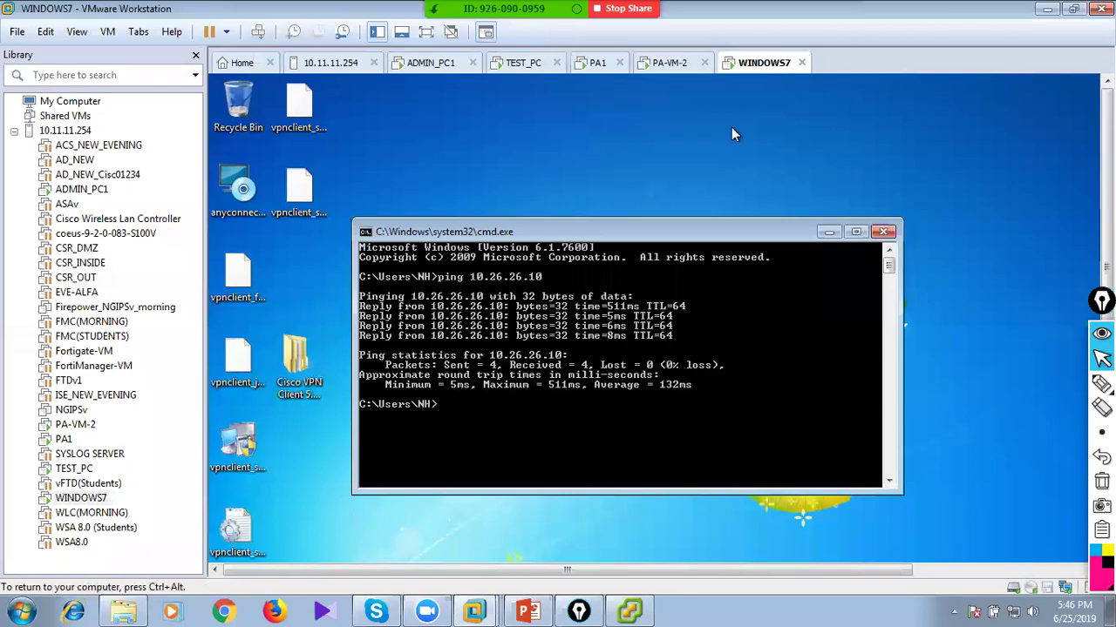
{"action": "left_click", "coordinate": [669, 62]}
Exit configuration mode and ping host 172.16.3.48, stopping the unanswered ping.
{"action": "left_click", "coordinate": [639, 301]}
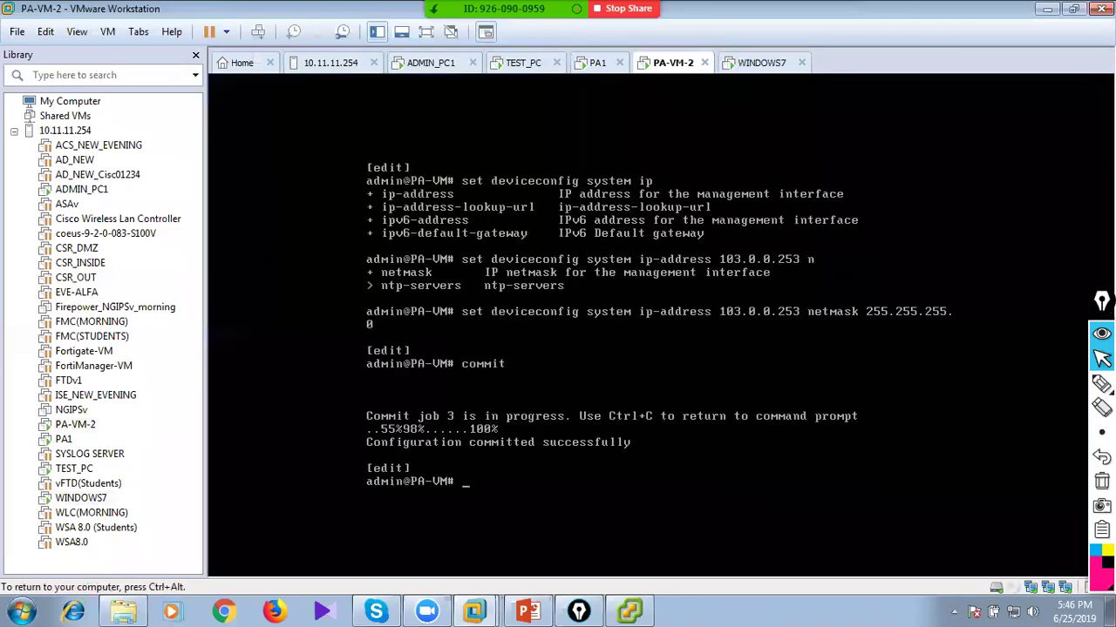
{"action": "key", "text": "Return"}
{"action": "key", "text": "Return"}
{"action": "key", "text": "Return"}
{"action": "key", "text": "Return"}
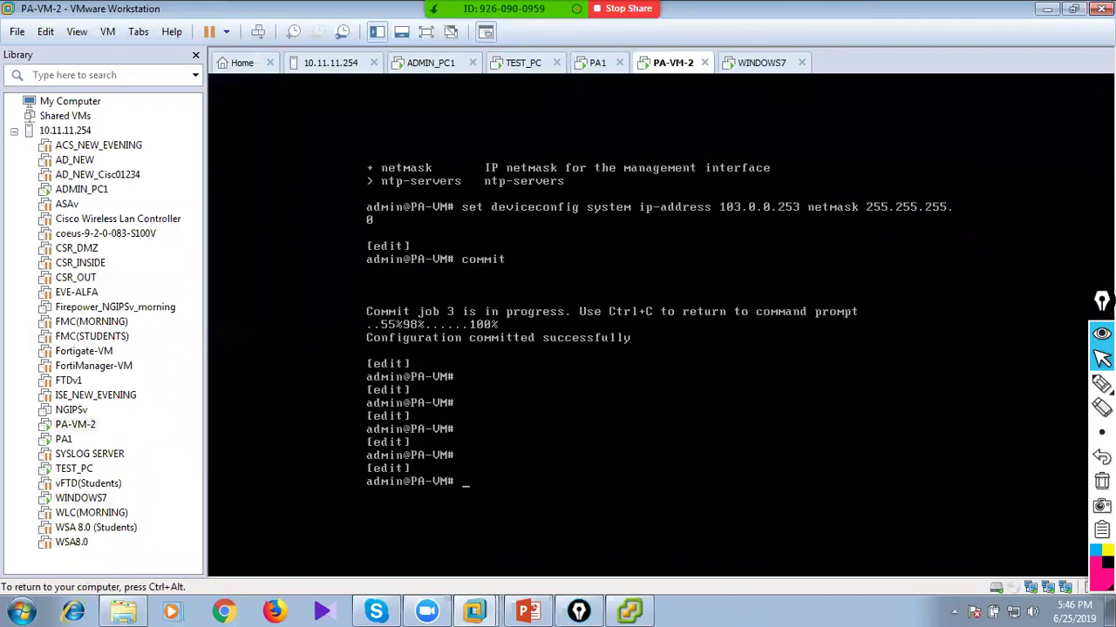
{"action": "type", "text": "exit"}
{"action": "key", "text": "Return"}
{"action": "type", "text": "ping"}
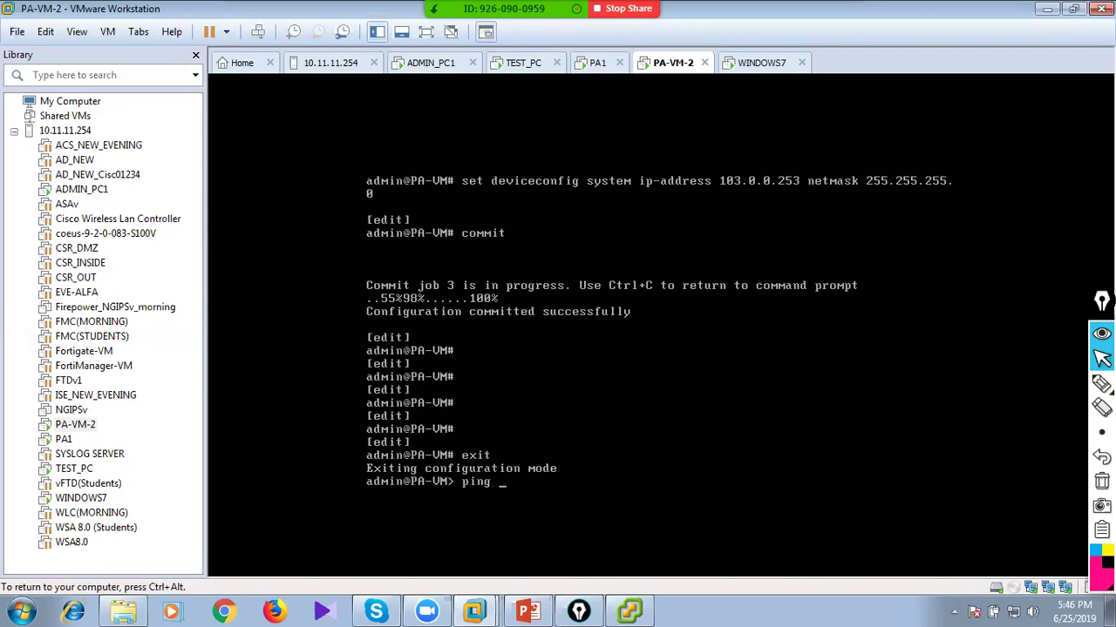
{"action": "type", "text": " host 172.16.3.48"}
{"action": "key", "text": "Return"}
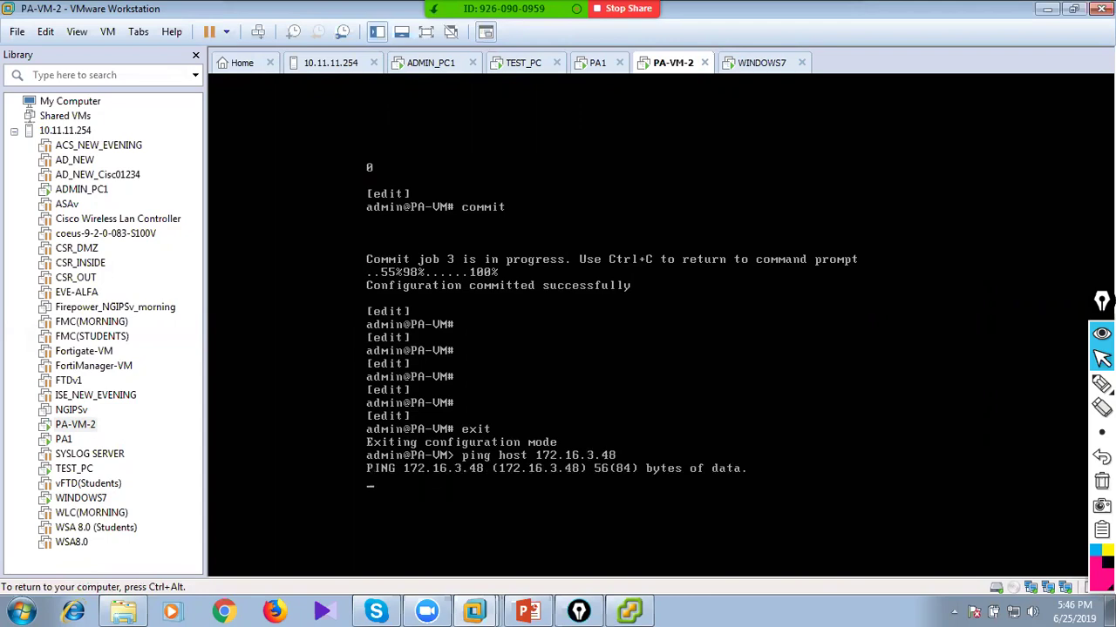
{"action": "key", "text": "ctrl+c"}
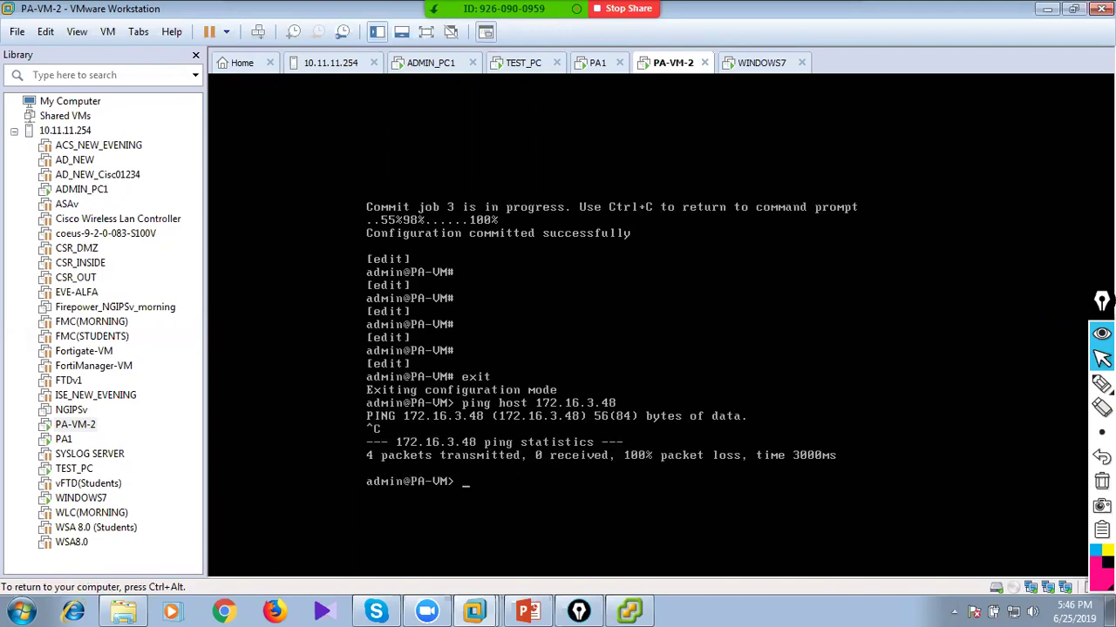
Ping 172.16.3.48 with source 172.16.3.181, then show the VPN topology slide.
{"action": "key", "text": "Up"}
{"action": "key", "text": "Left"}
{"action": "key", "text": "Left"}
{"action": "key", "text": "Left"}
{"action": "key", "text": "Left"}
{"action": "key", "text": "Left"}
{"action": "key", "text": "Left"}
{"action": "key", "text": "Left"}
{"action": "key", "text": "Left"}
{"action": "key", "text": "Left"}
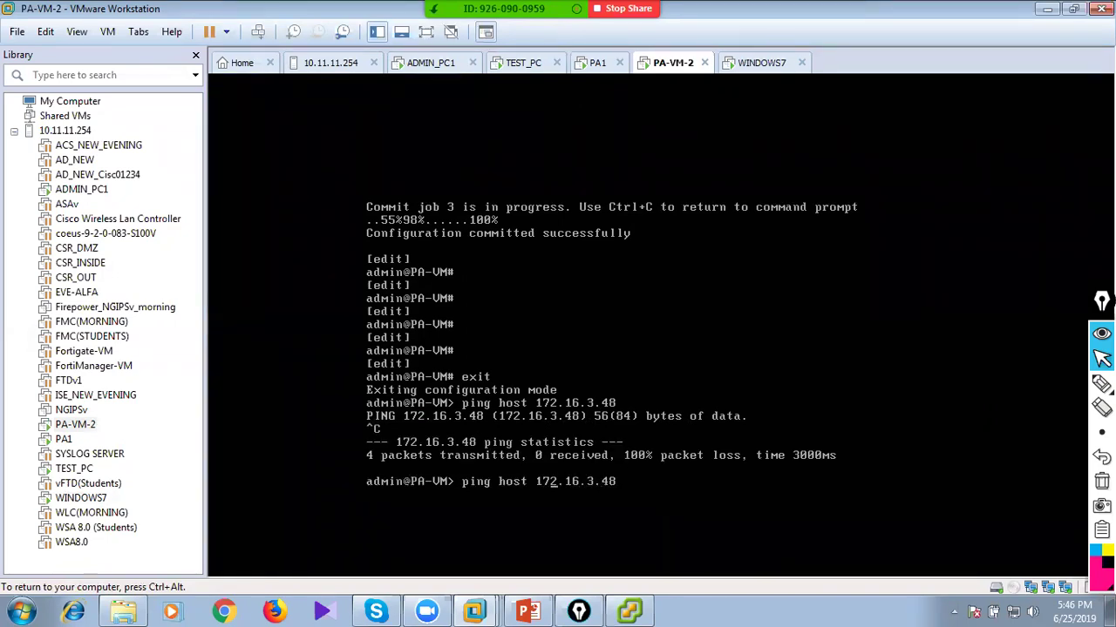
{"action": "type", "text": "sour_"}
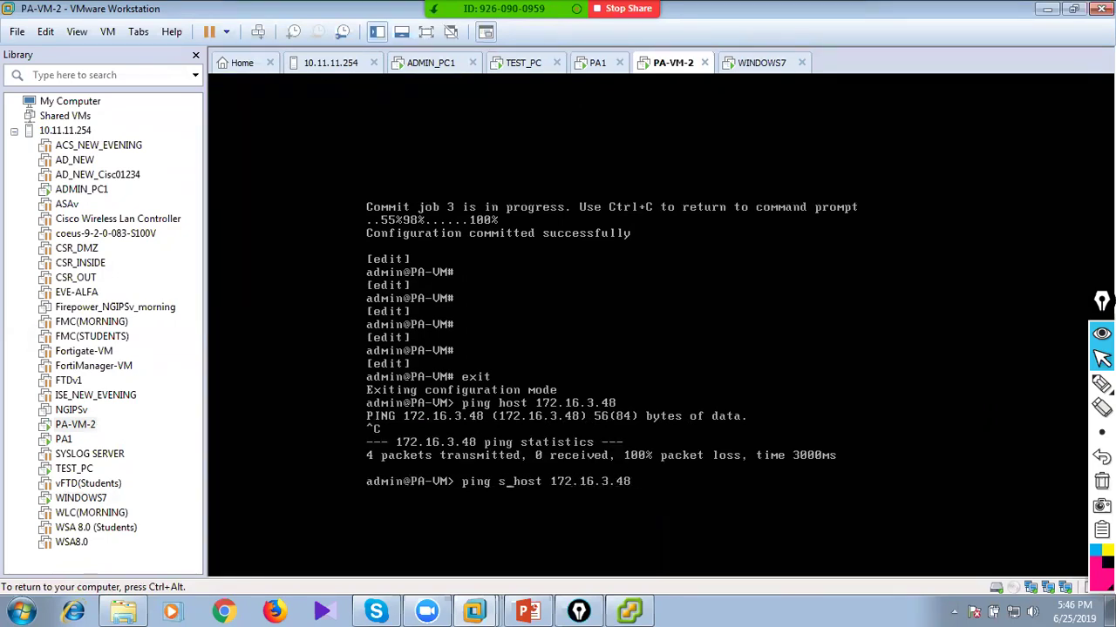
{"action": "type", "text": "ce "}
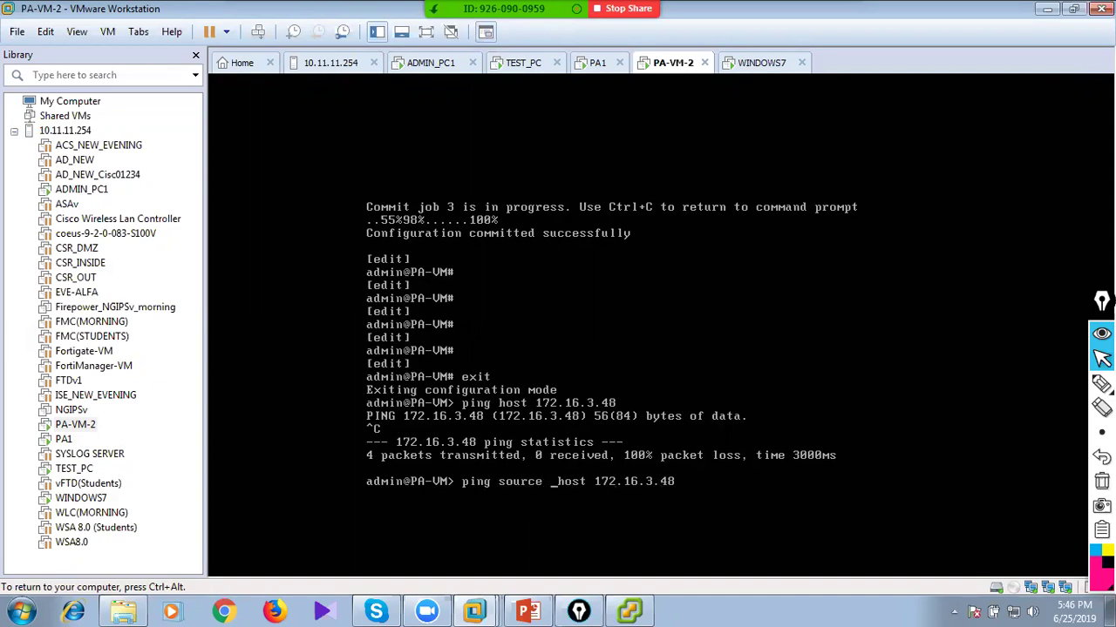
{"action": "type", "text": "172.16."}
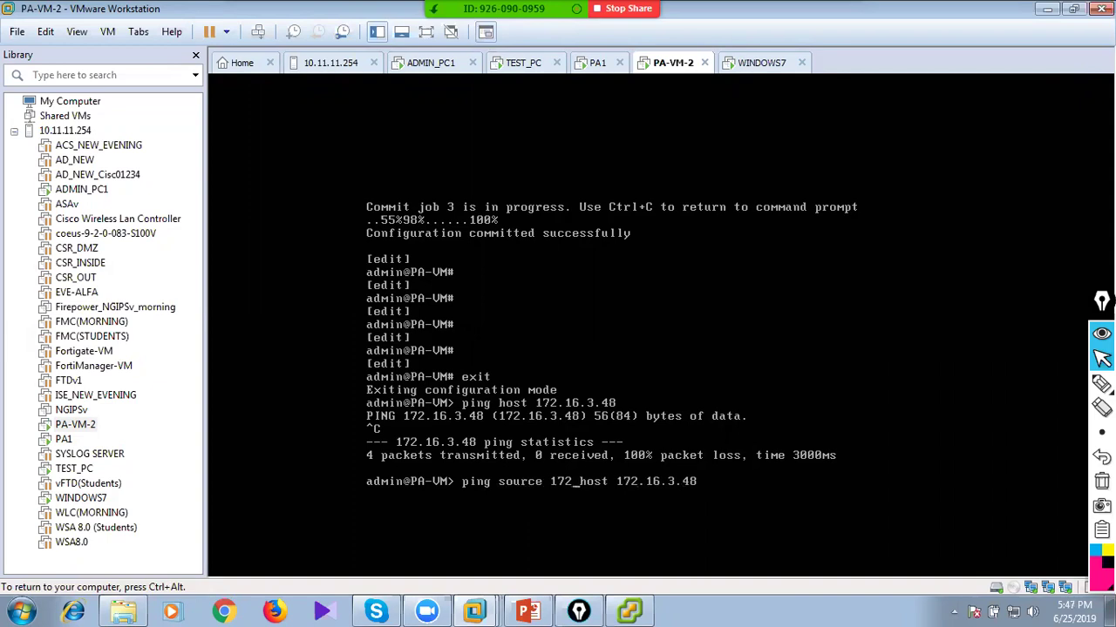
{"action": "type", "text": "3."}
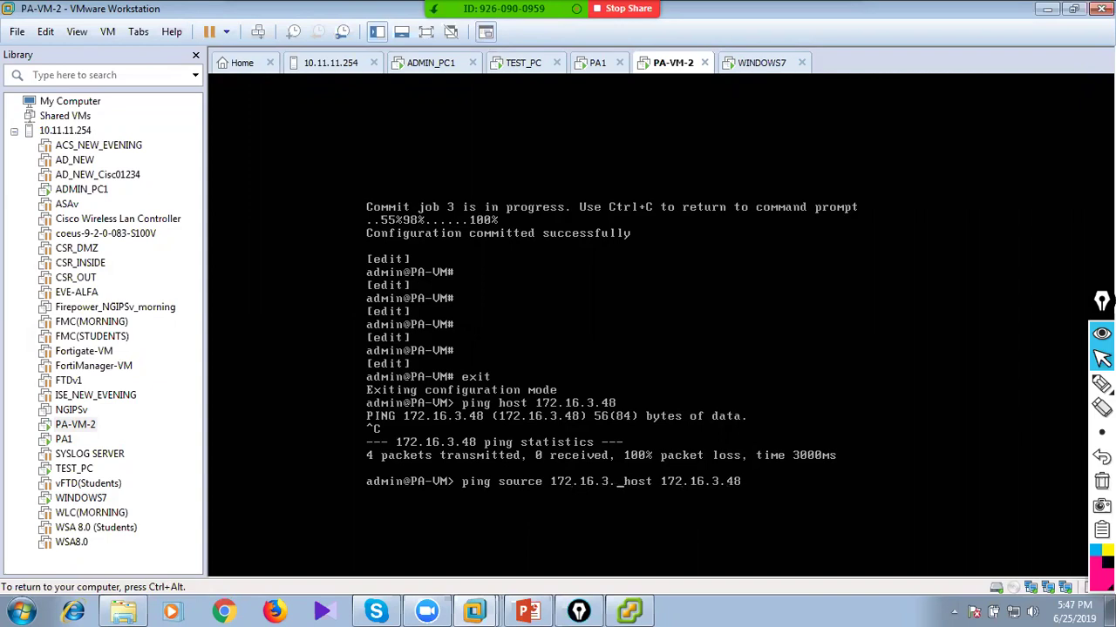
{"action": "type", "text": "181"}
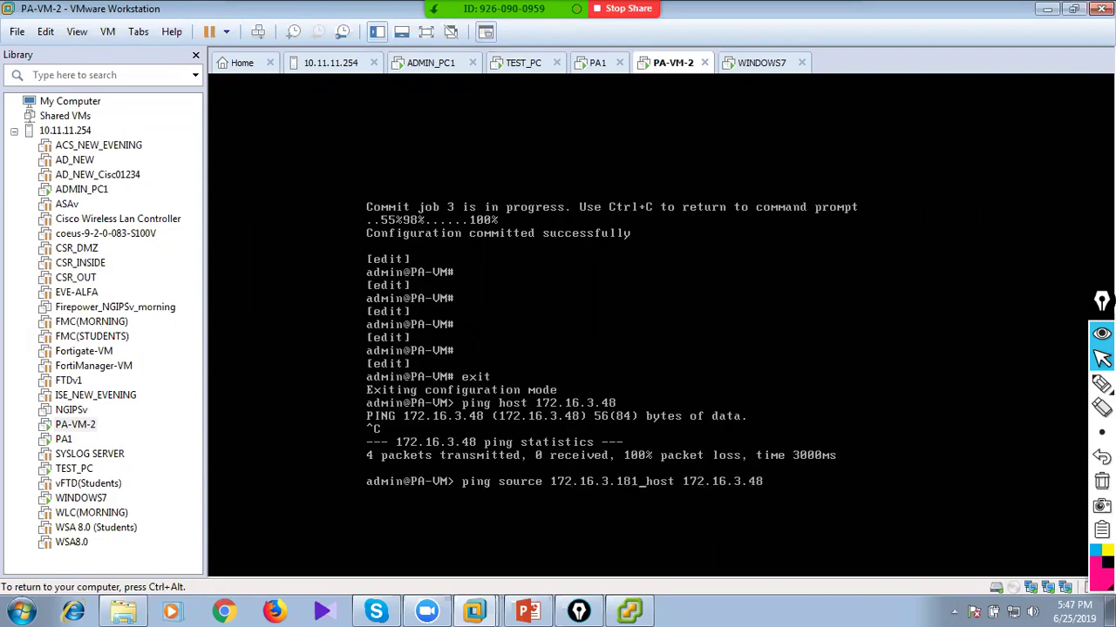
{"action": "key", "text": "Return"}
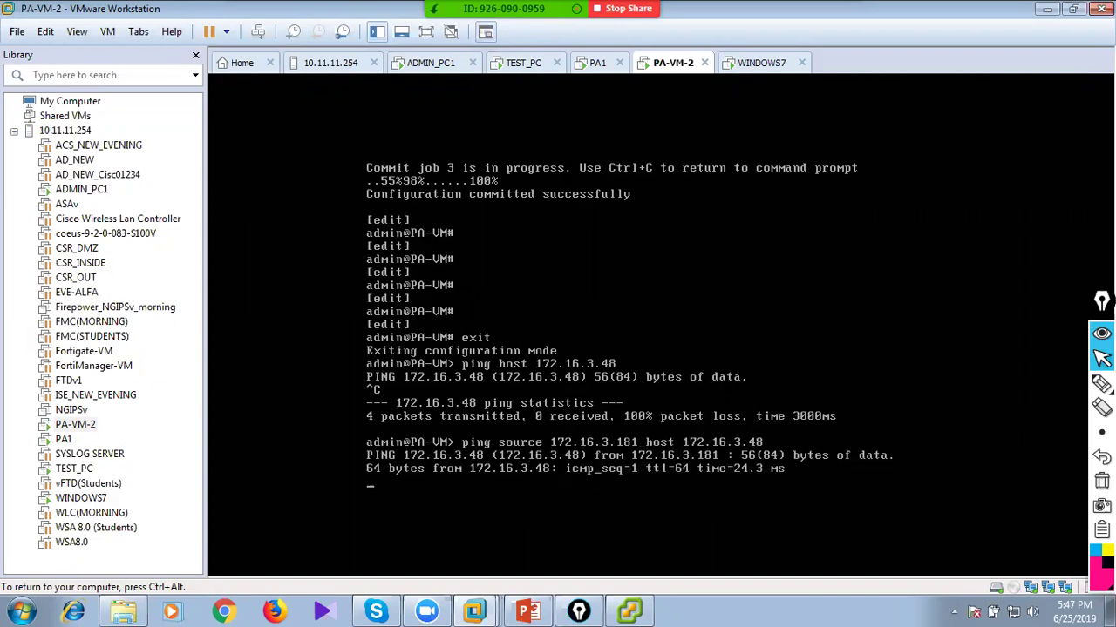
{"action": "key", "text": "ctrl+c"}
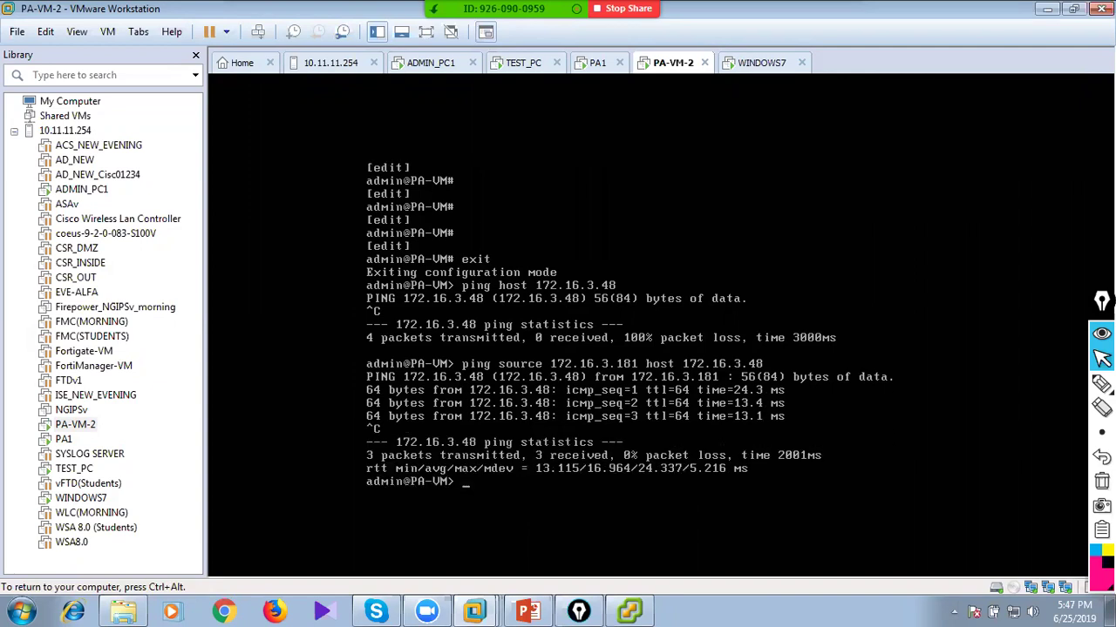
{"action": "left_click", "coordinate": [521, 609]}
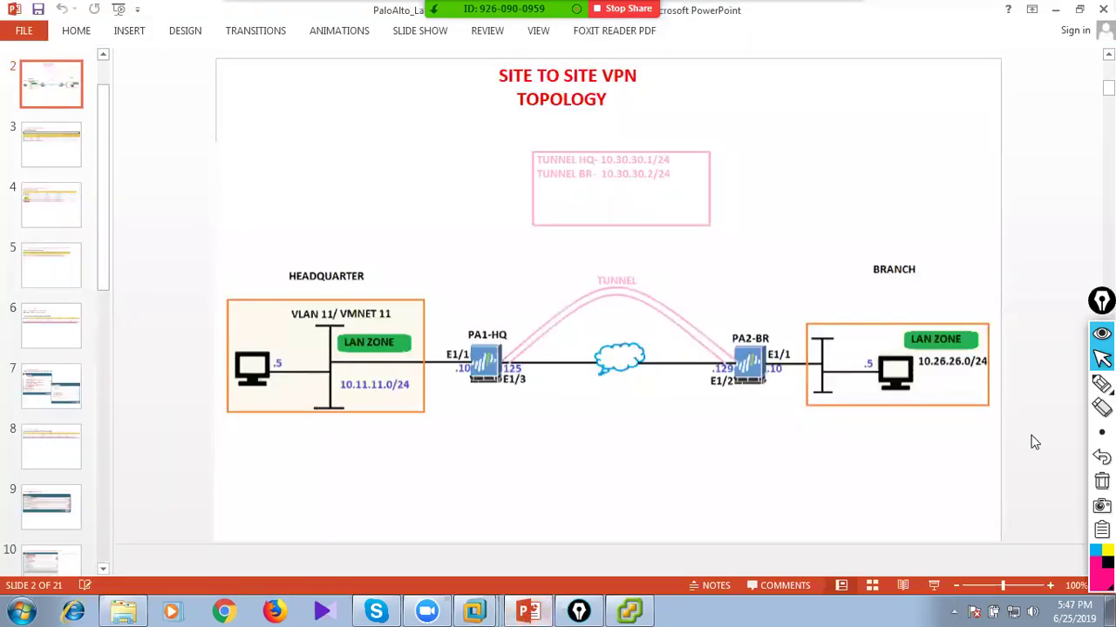
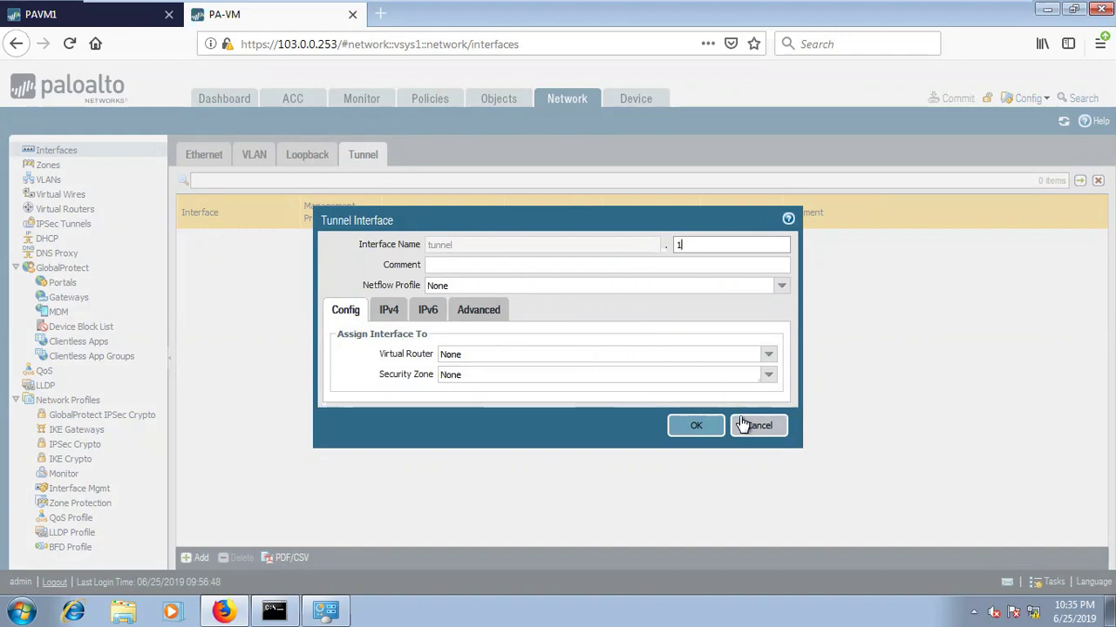
Attach tunnel.1 to the default virtual router and create a zone, misspelled TUNNEEL_ZONE.
{"action": "left_click", "coordinate": [768, 357]}
{"action": "left_click", "coordinate": [523, 388]}
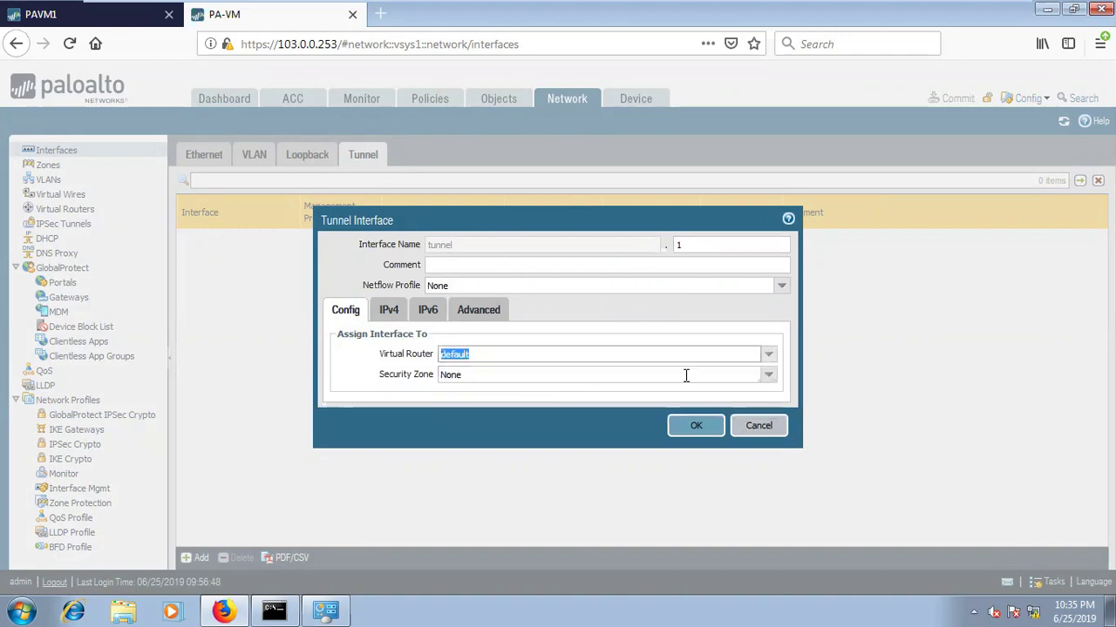
{"action": "left_click", "coordinate": [770, 377]}
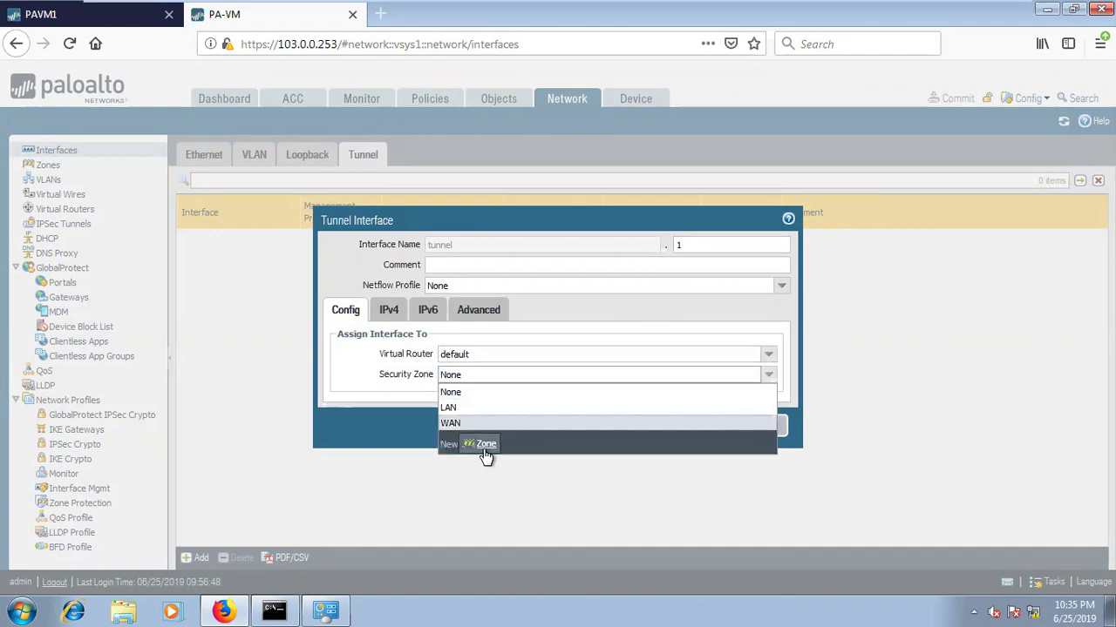
{"action": "left_click", "coordinate": [484, 445]}
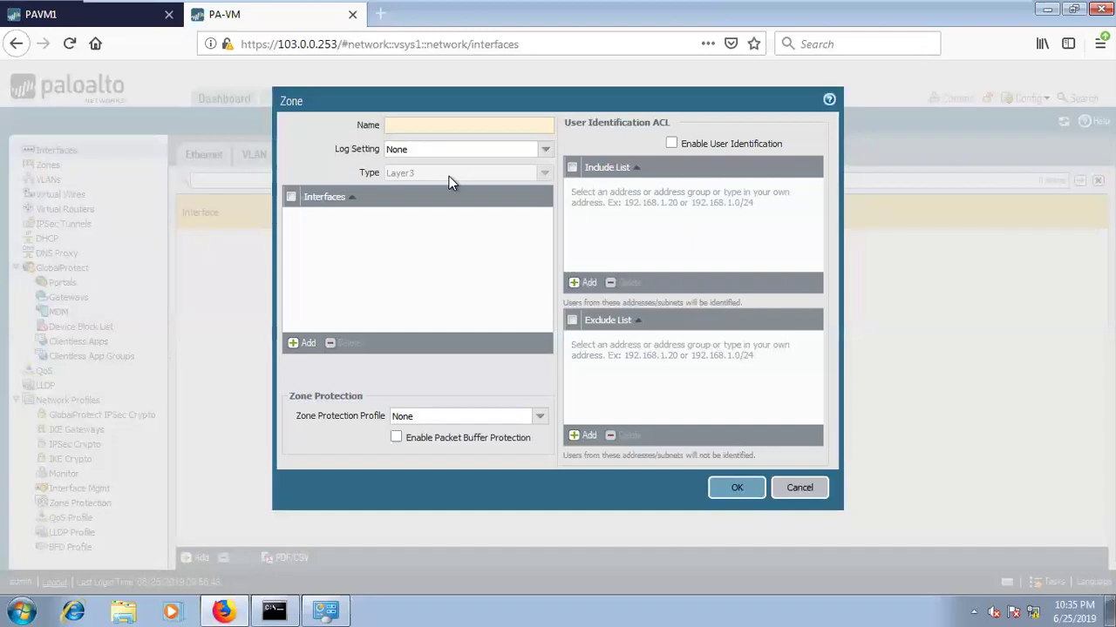
{"action": "type", "text": "TUNNEEL_ZO"}
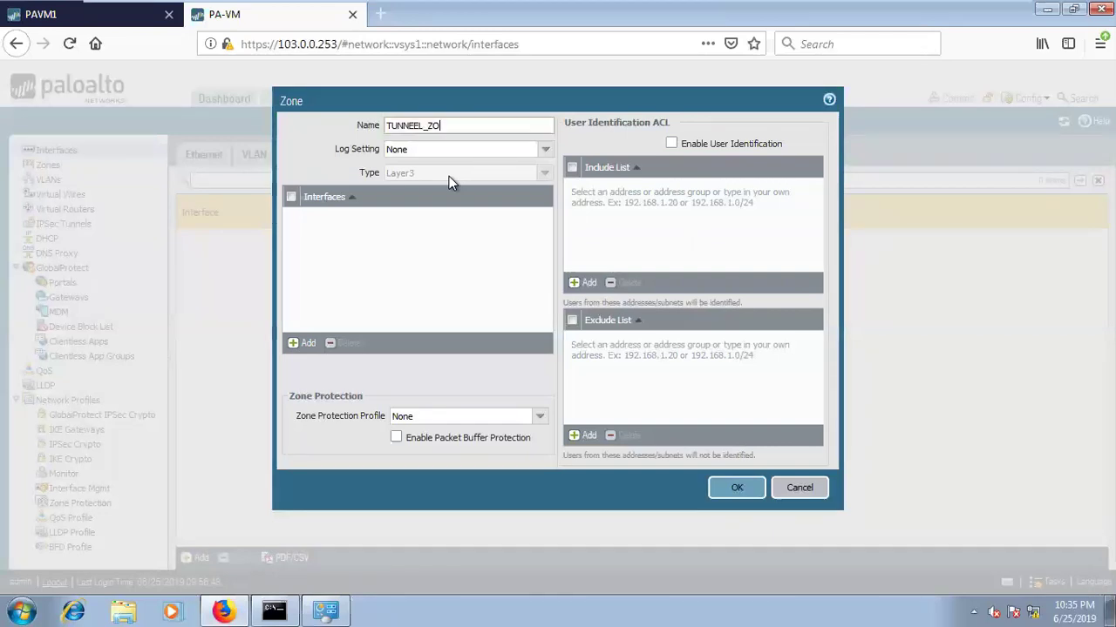
{"action": "type", "text": "NE"}
{"action": "left_click", "coordinate": [734, 488]}
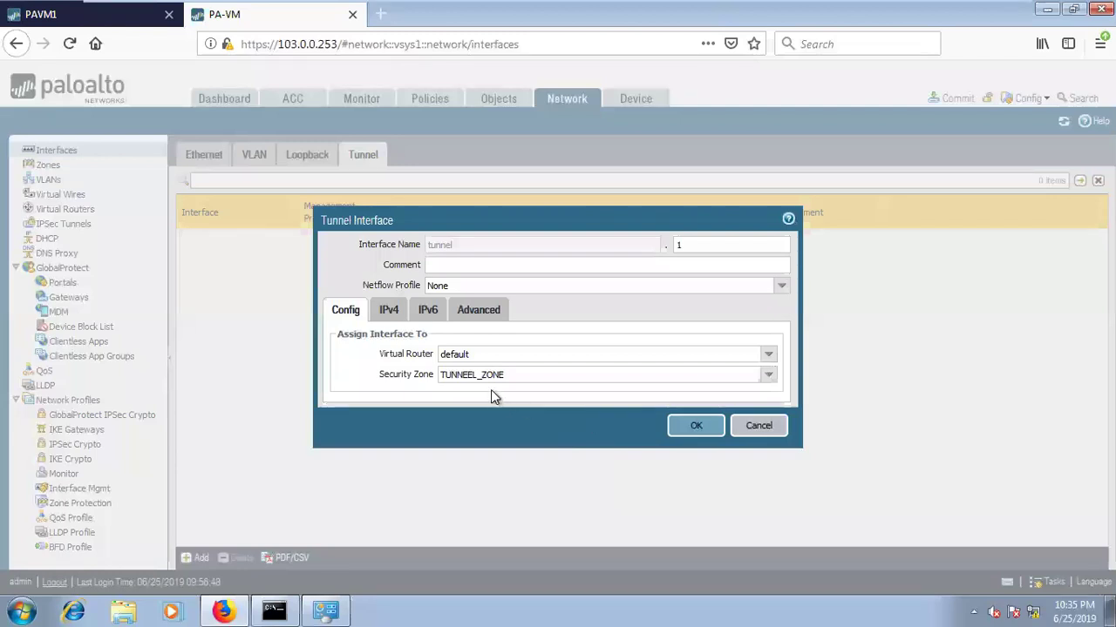
Recreate the security zone correctly as TUNNEL_ZONE and assign it to tunnel.1.
{"action": "double_click", "coordinate": [471, 376]}
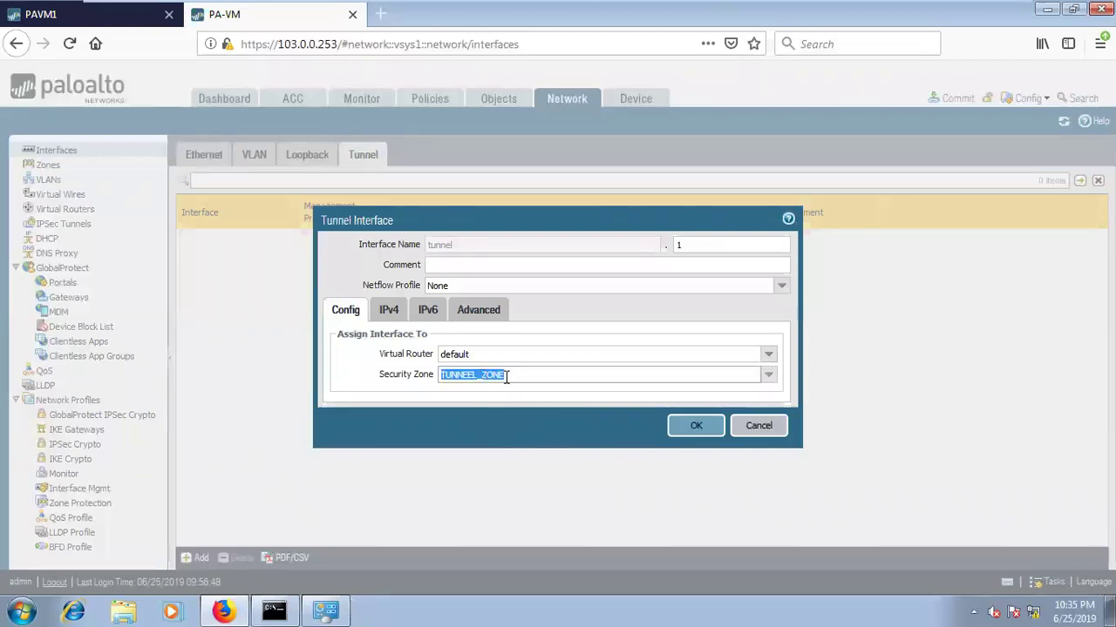
{"action": "left_click", "coordinate": [767, 376]}
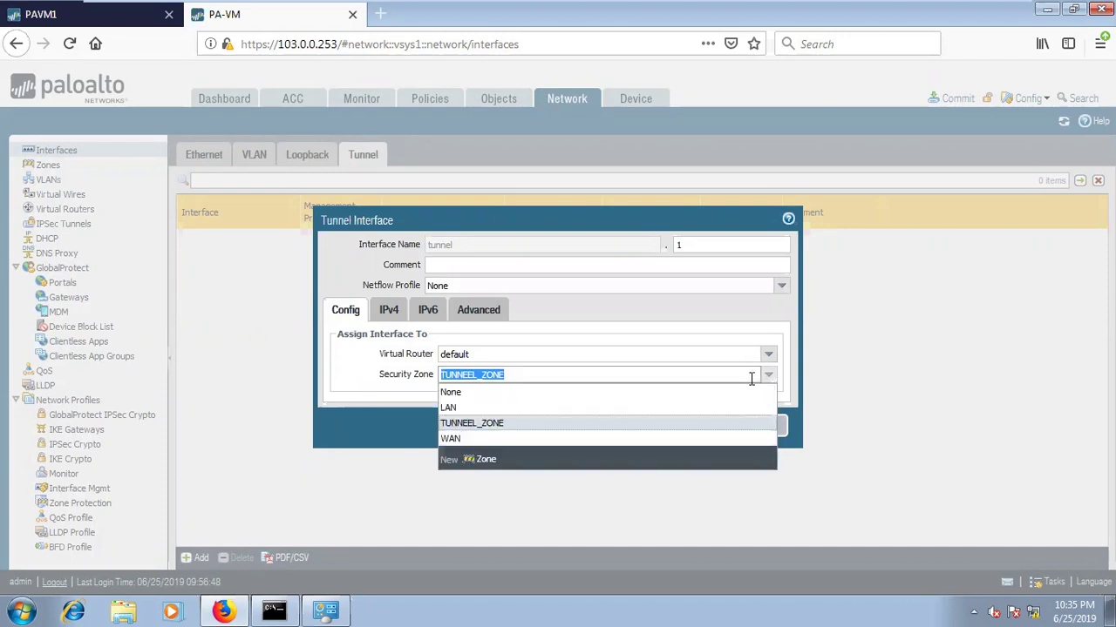
{"action": "left_click", "coordinate": [477, 453]}
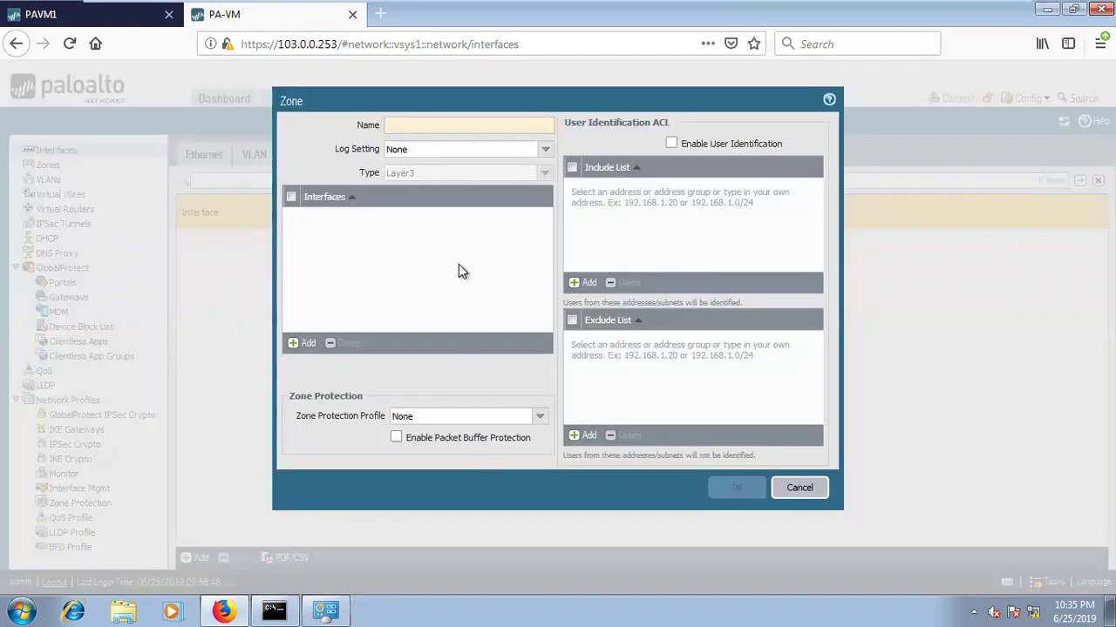
{"action": "type", "text": "TUNNEL_"}
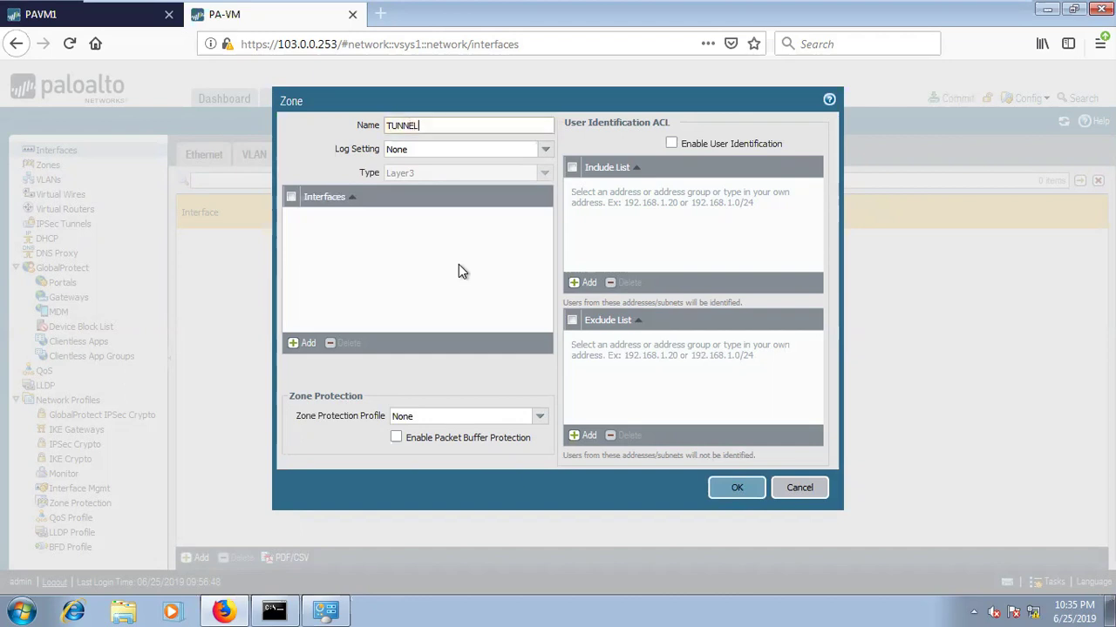
{"action": "type", "text": "ZONE"}
{"action": "left_click", "coordinate": [736, 488]}
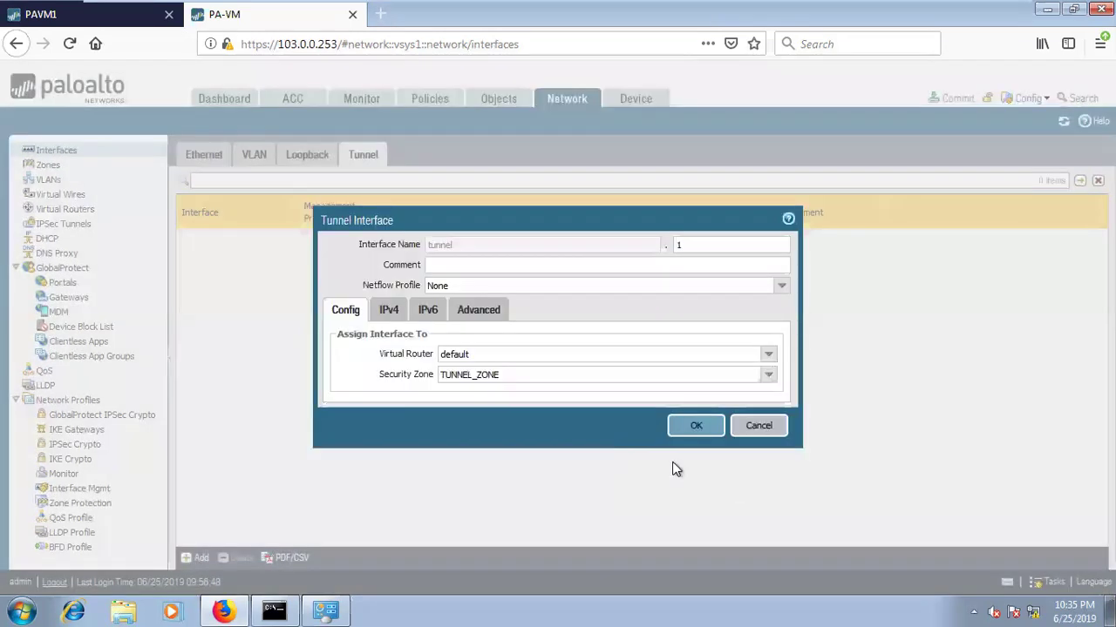
{"action": "left_click", "coordinate": [389, 309]}
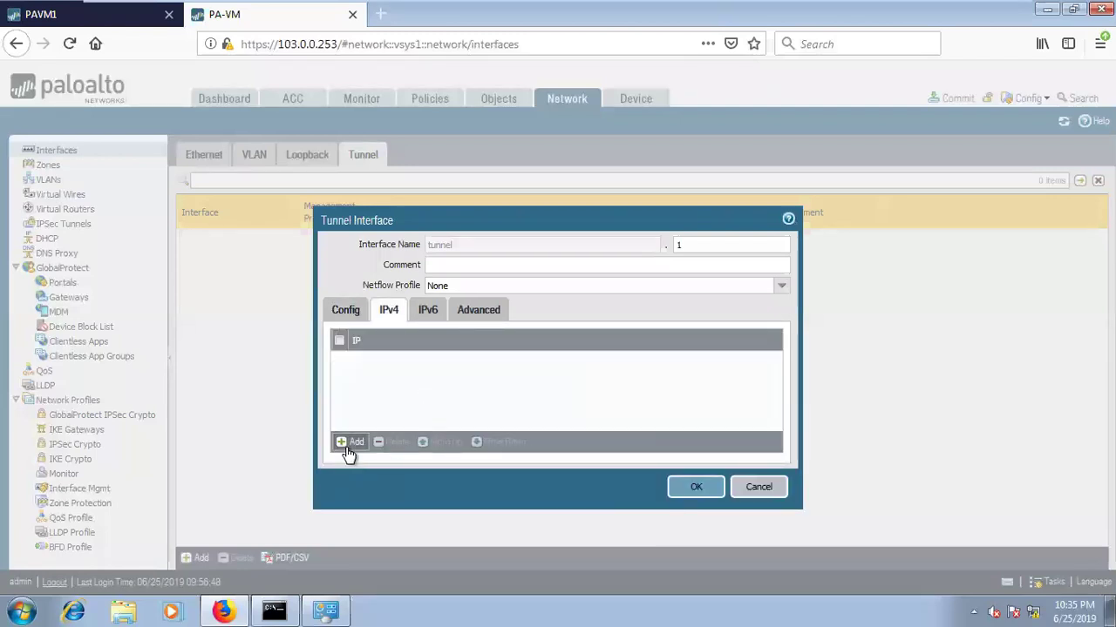
Give tunnel.1 a new IPv4 address object TUNNEL_IP of 10.30.30.2/24.
{"action": "left_click", "coordinate": [351, 441]}
{"action": "left_click", "coordinate": [388, 412]}
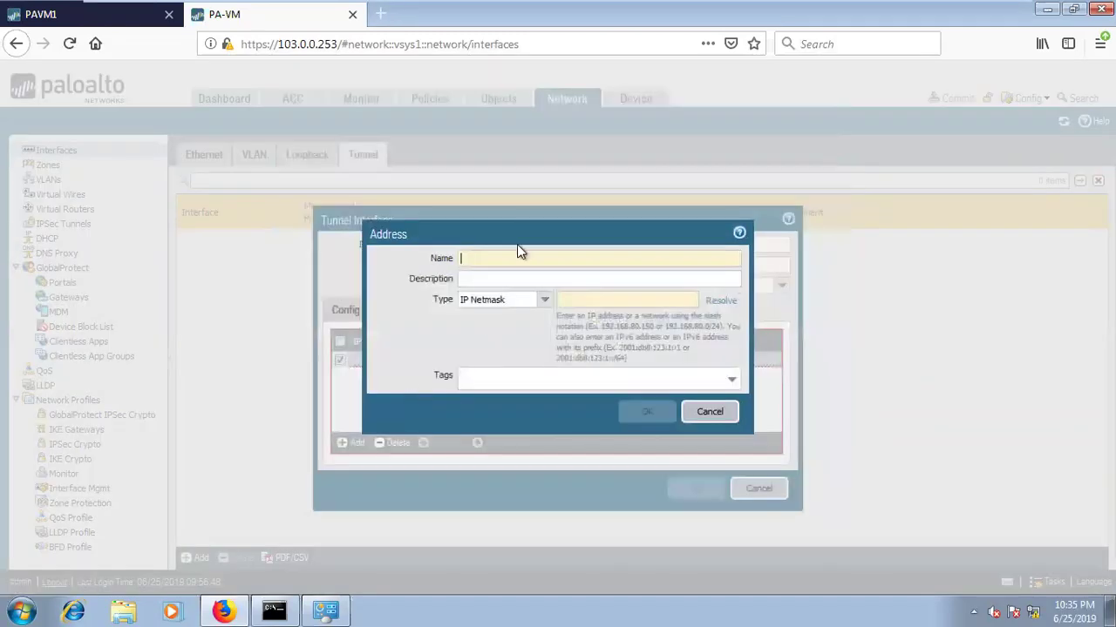
{"action": "type", "text": "TUNNEL"}
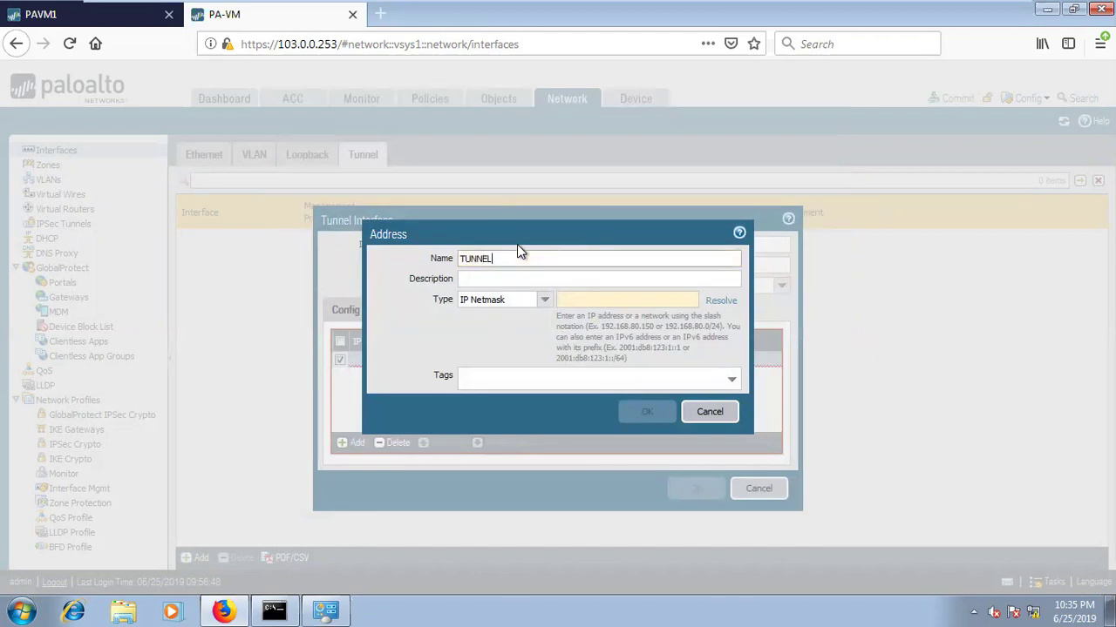
{"action": "type", "text": "_IP"}
{"action": "left_click", "coordinate": [582, 295]}
{"action": "type", "text": "10.30.30.2/24"}
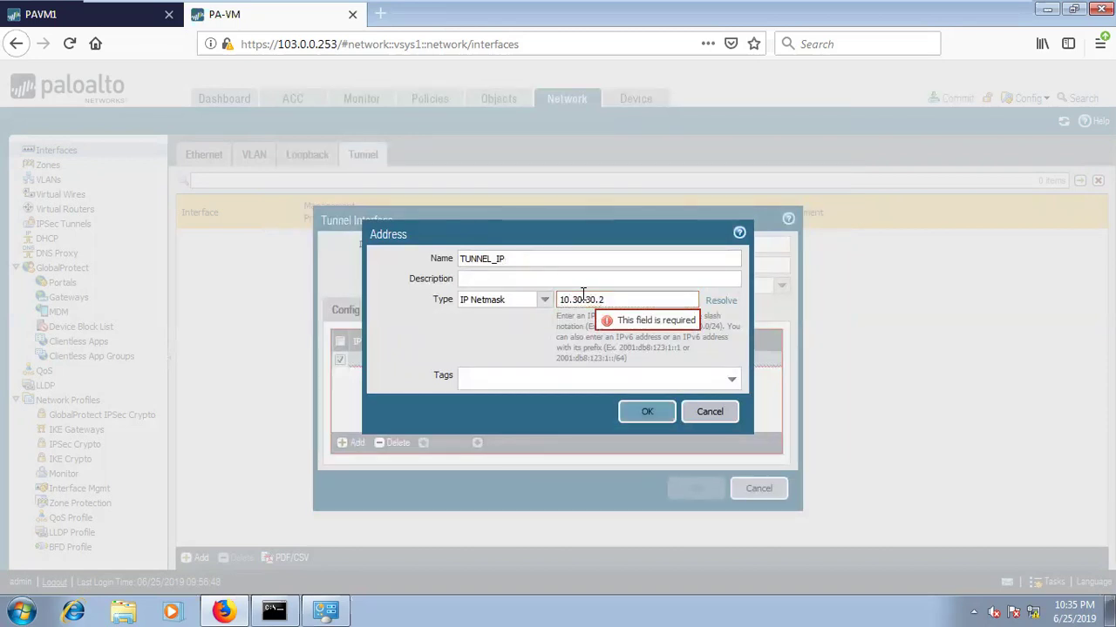
{"action": "left_click", "coordinate": [648, 417]}
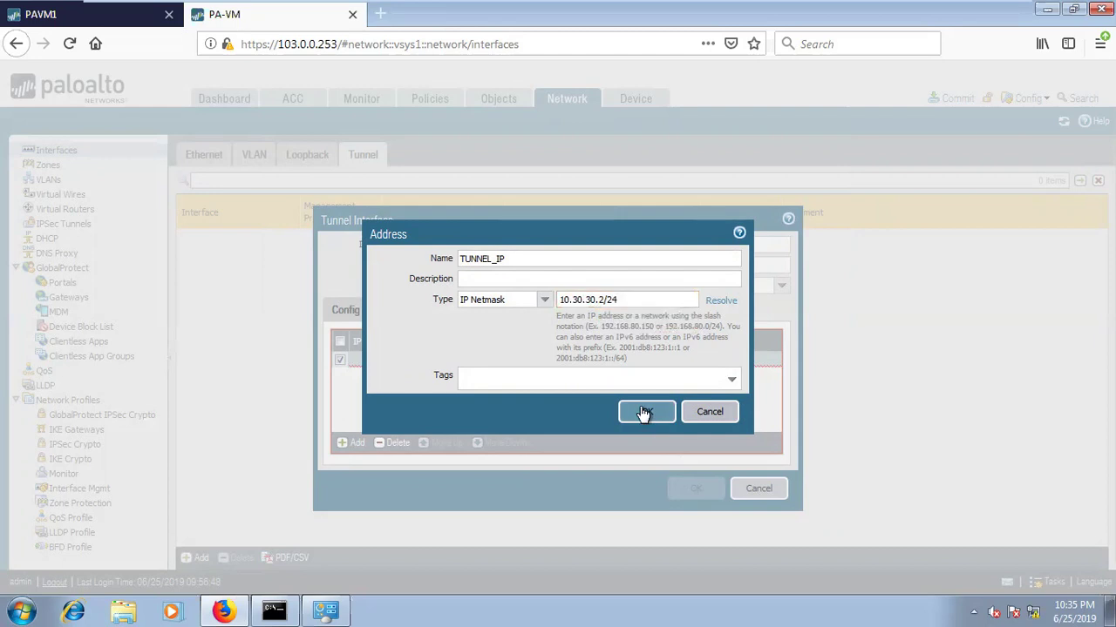
Set tunnel.1's management profile to PING and save the interface.
{"action": "left_click", "coordinate": [478, 309]}
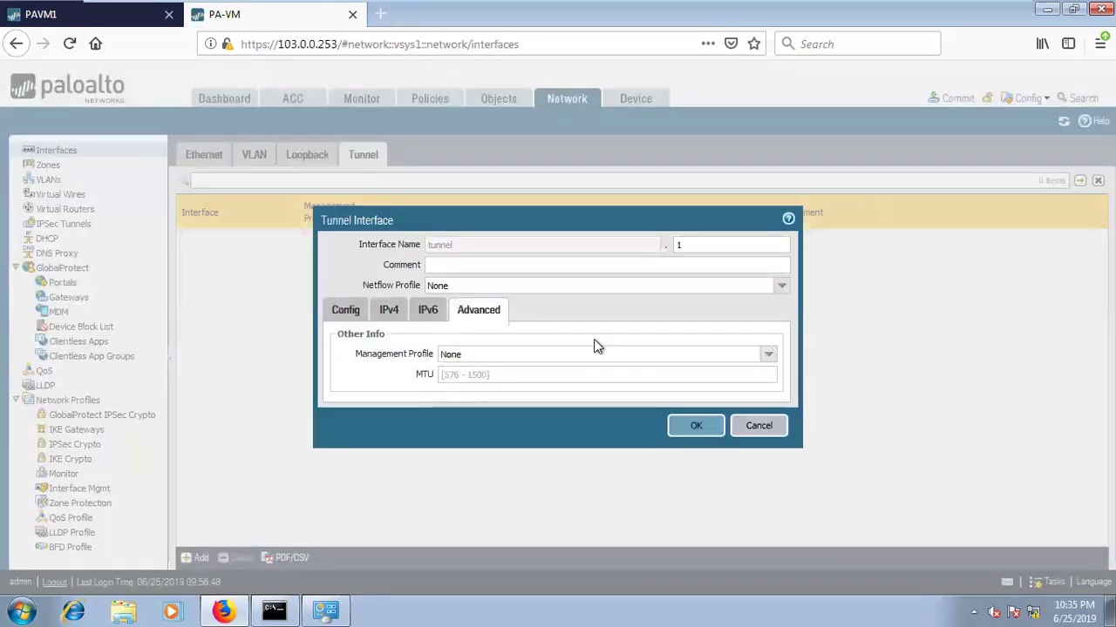
{"action": "left_click", "coordinate": [767, 354]}
{"action": "left_click", "coordinate": [512, 387]}
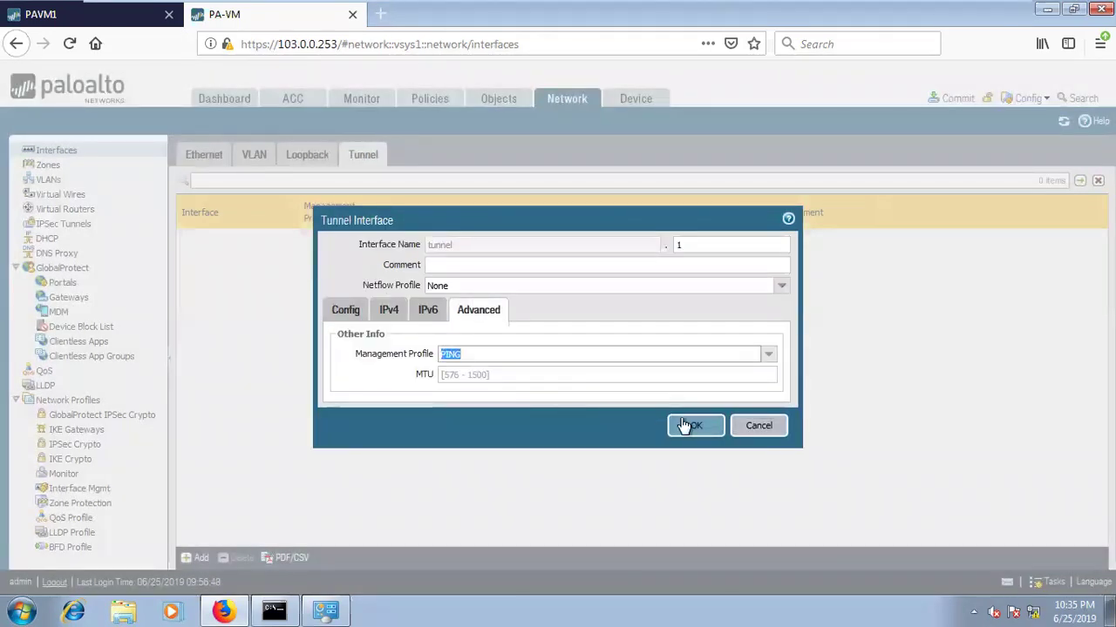
{"action": "left_click", "coordinate": [695, 425]}
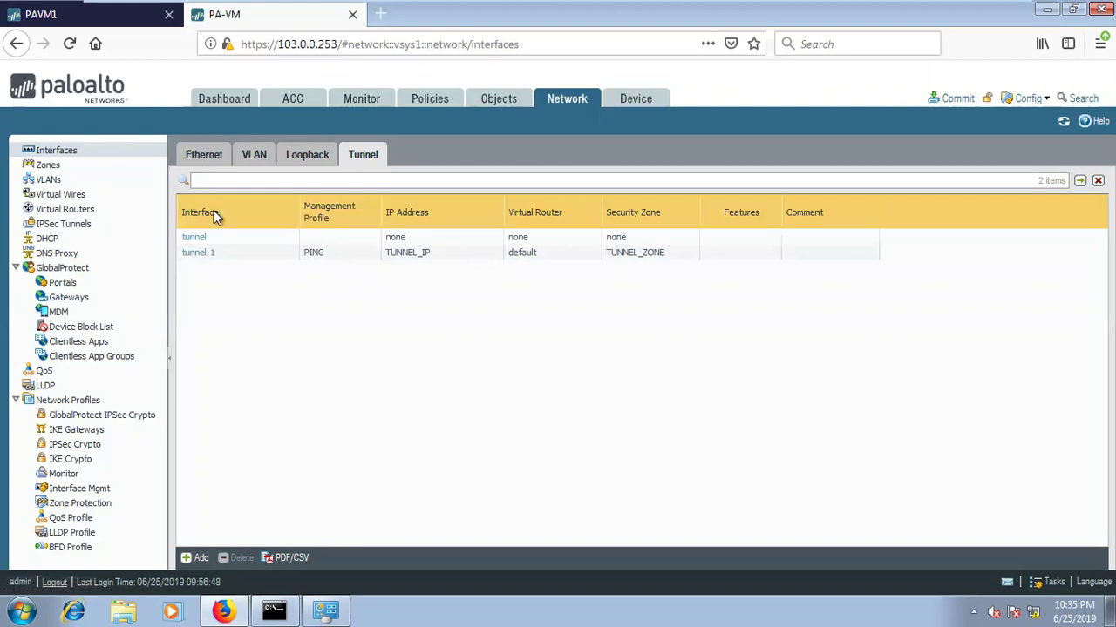
{"action": "left_click", "coordinate": [204, 157]}
Start a new IKE crypto profile named PHASE-1 with DH group5.
{"action": "left_click", "coordinate": [353, 154]}
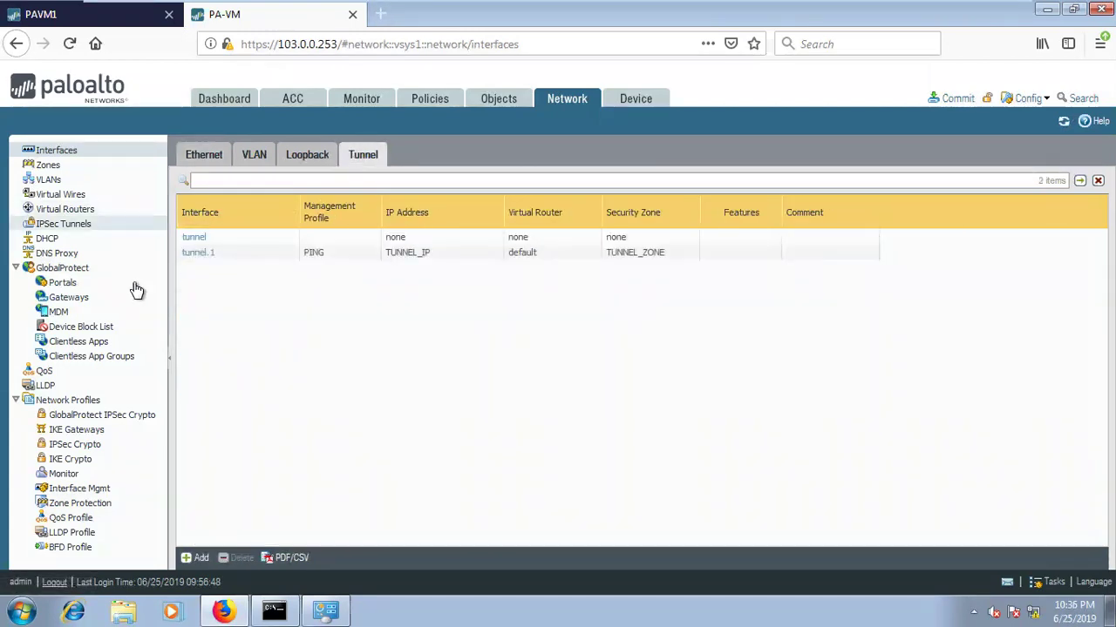
{"action": "left_click", "coordinate": [74, 462]}
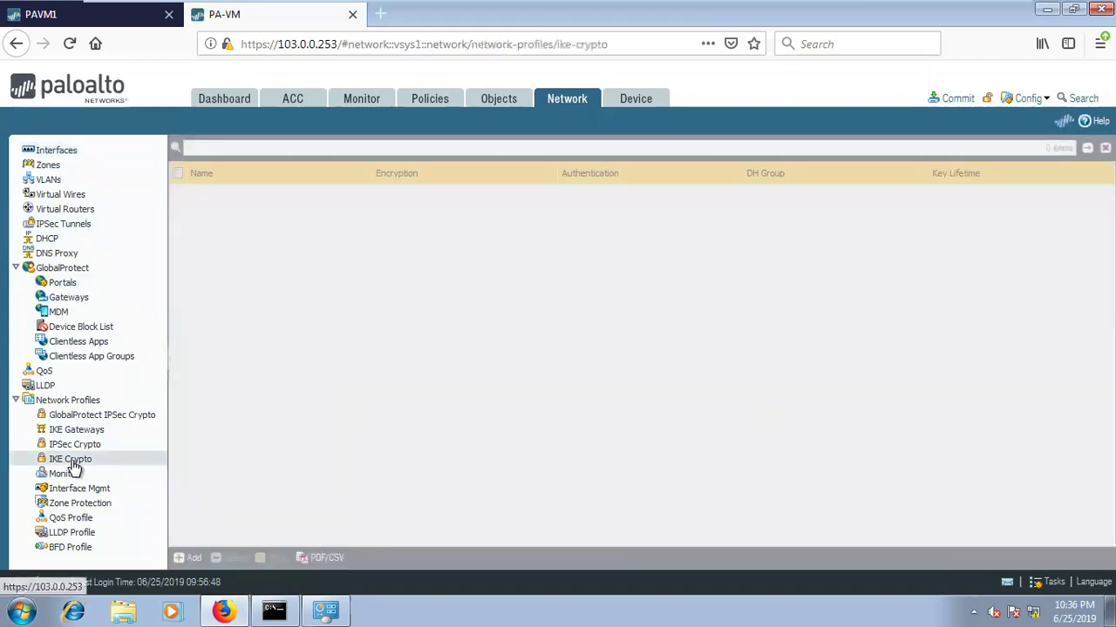
{"action": "left_click", "coordinate": [186, 558]}
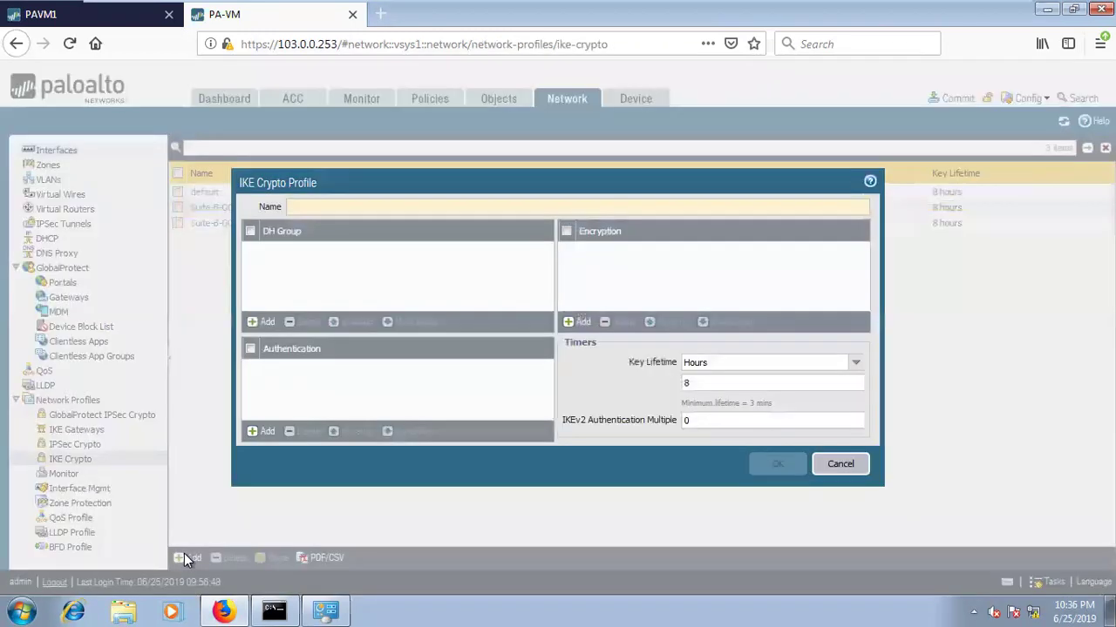
{"action": "type", "text": "PHASE-1"}
{"action": "left_click", "coordinate": [264, 323]}
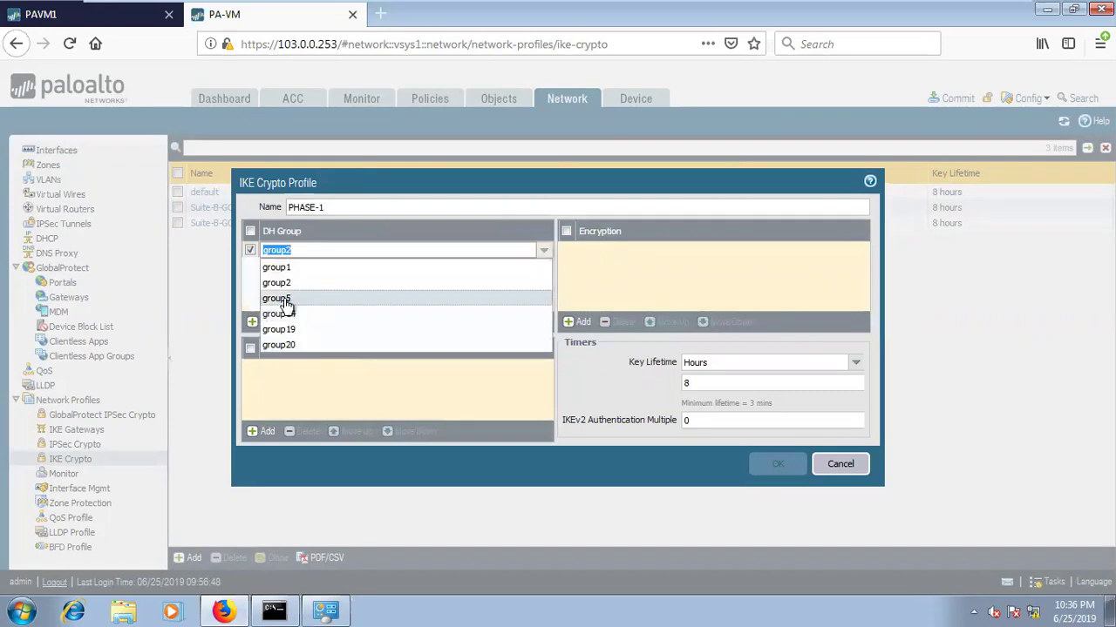
{"action": "left_click", "coordinate": [284, 299]}
Add md5 and sha256 authentication plus 3des and aes-128-cbc encryption to PHASE-1.
{"action": "left_click", "coordinate": [266, 431]}
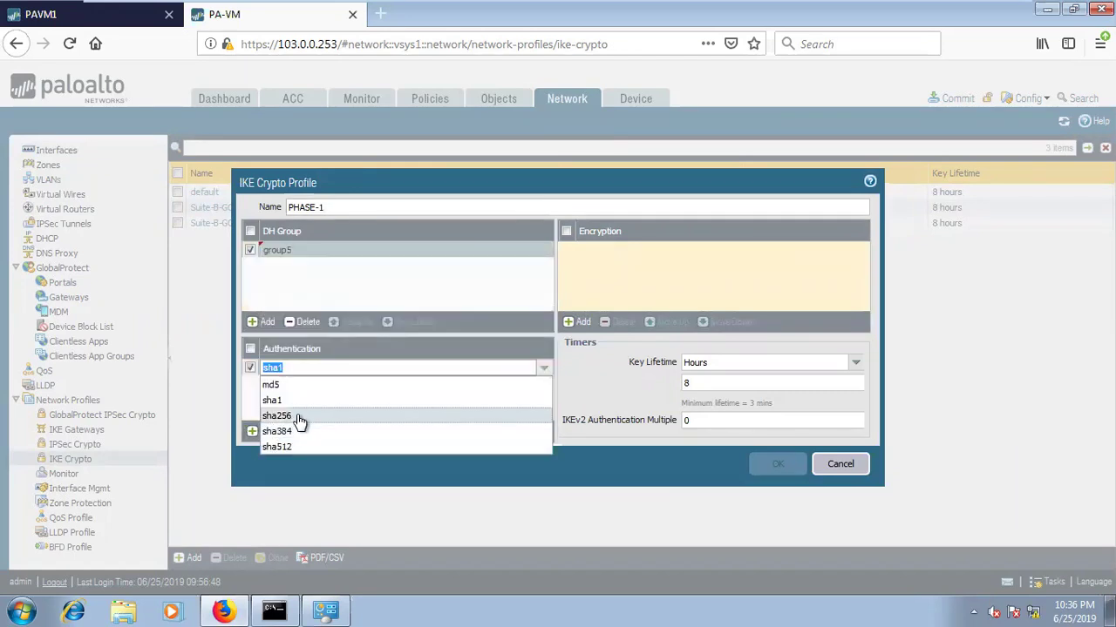
{"action": "left_click", "coordinate": [292, 400]}
{"action": "left_click", "coordinate": [262, 430]}
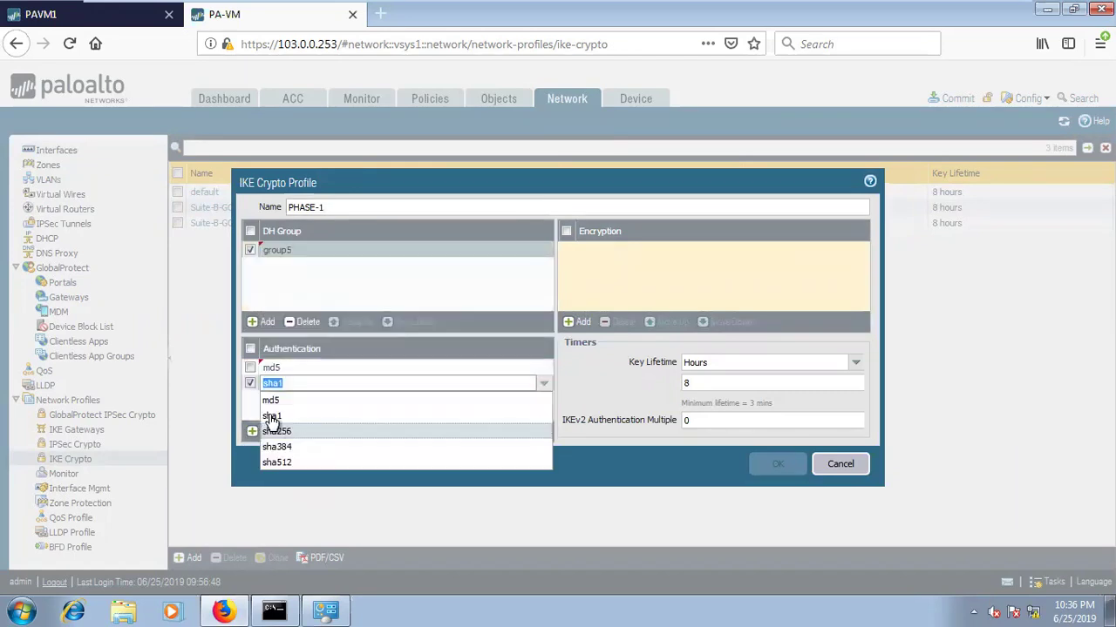
{"action": "left_click", "coordinate": [277, 431]}
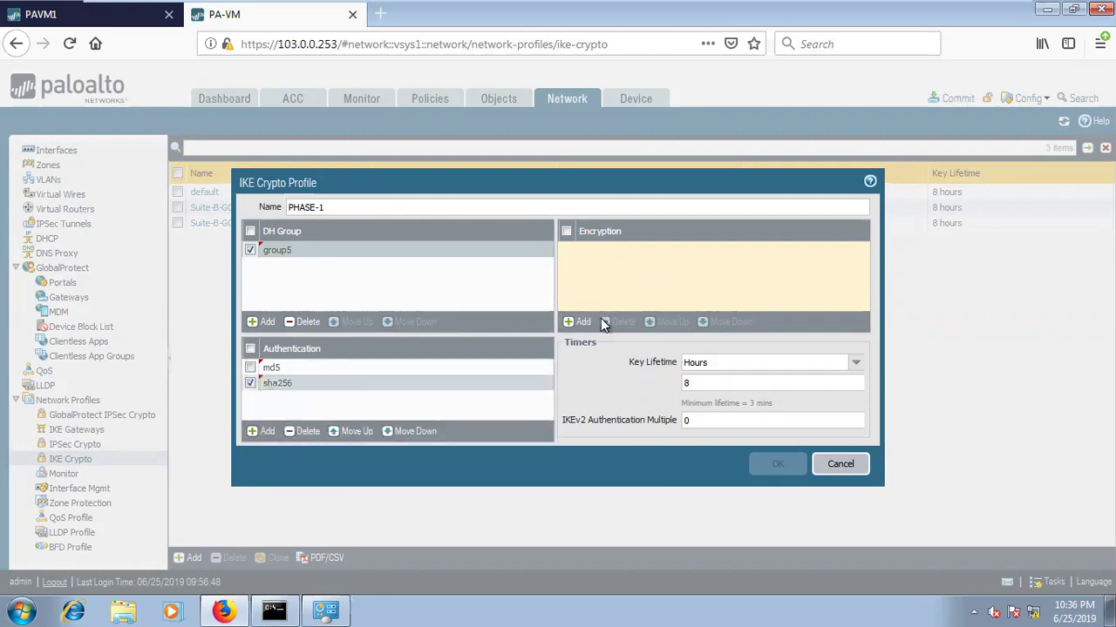
{"action": "left_click", "coordinate": [580, 321]}
{"action": "left_click", "coordinate": [593, 282]}
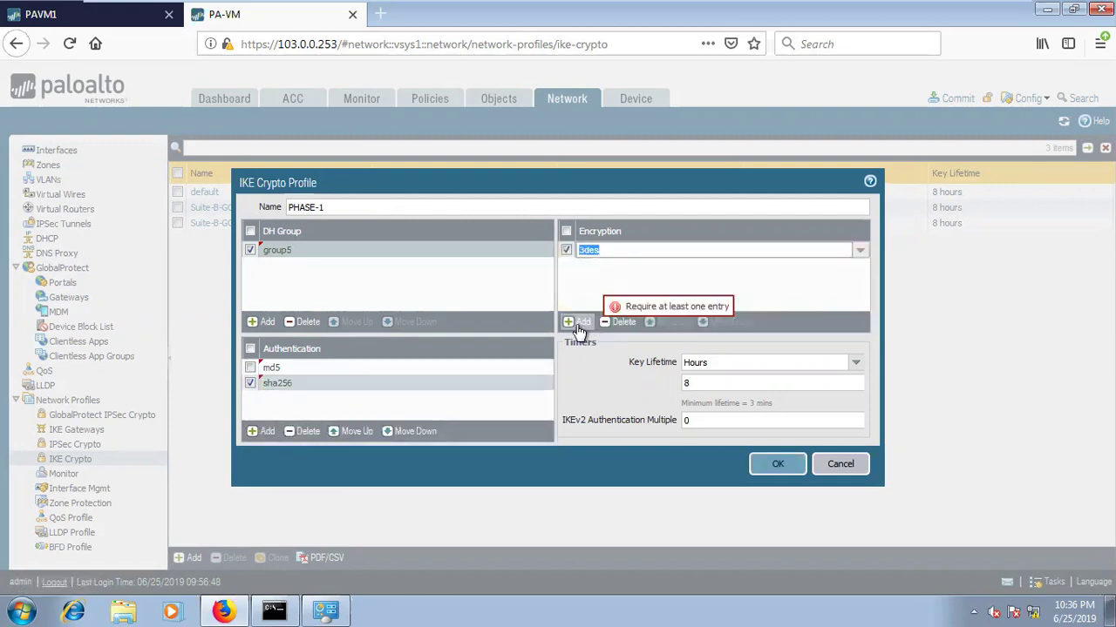
{"action": "left_click", "coordinate": [580, 321]}
{"action": "left_click", "coordinate": [593, 312]}
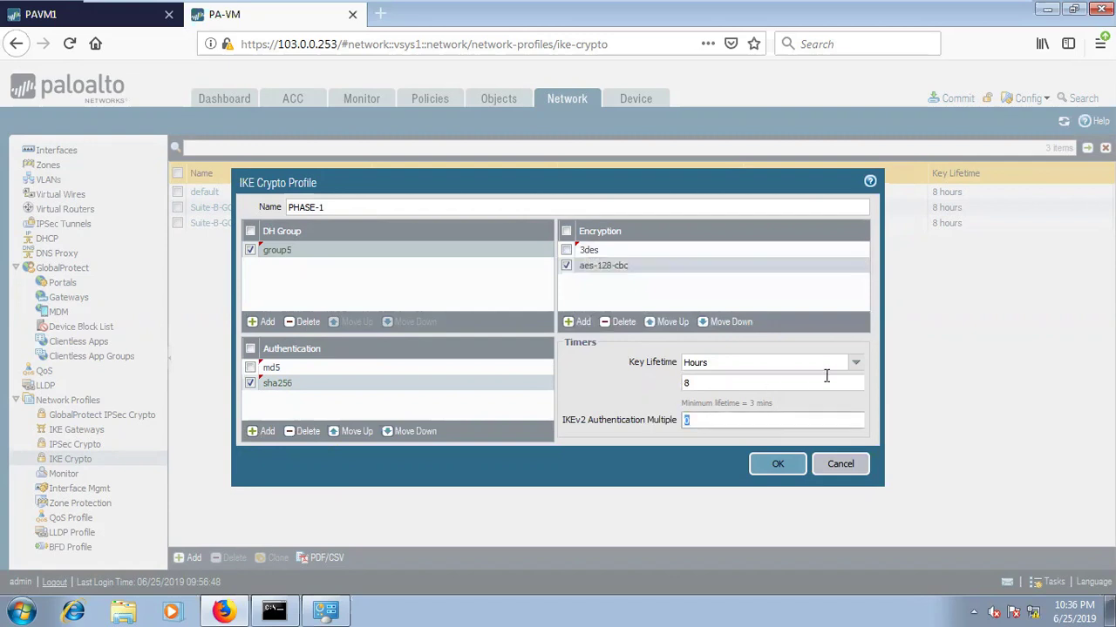
Set the PHASE-1 key lifetime to 24 hours and save the profile.
{"action": "left_click", "coordinate": [855, 363]}
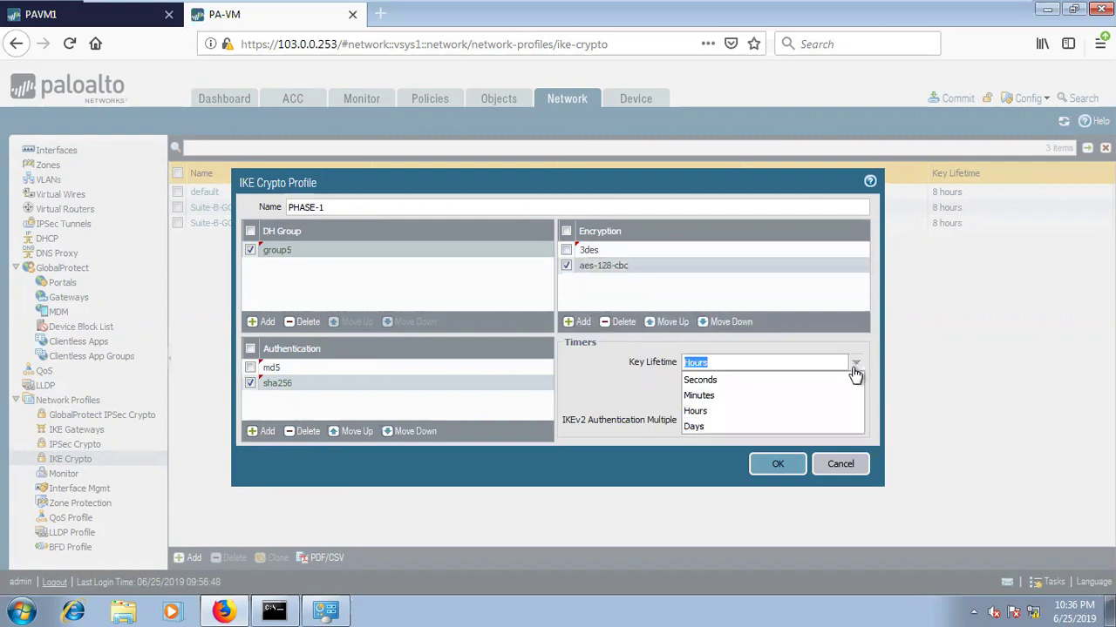
{"action": "left_click", "coordinate": [708, 415]}
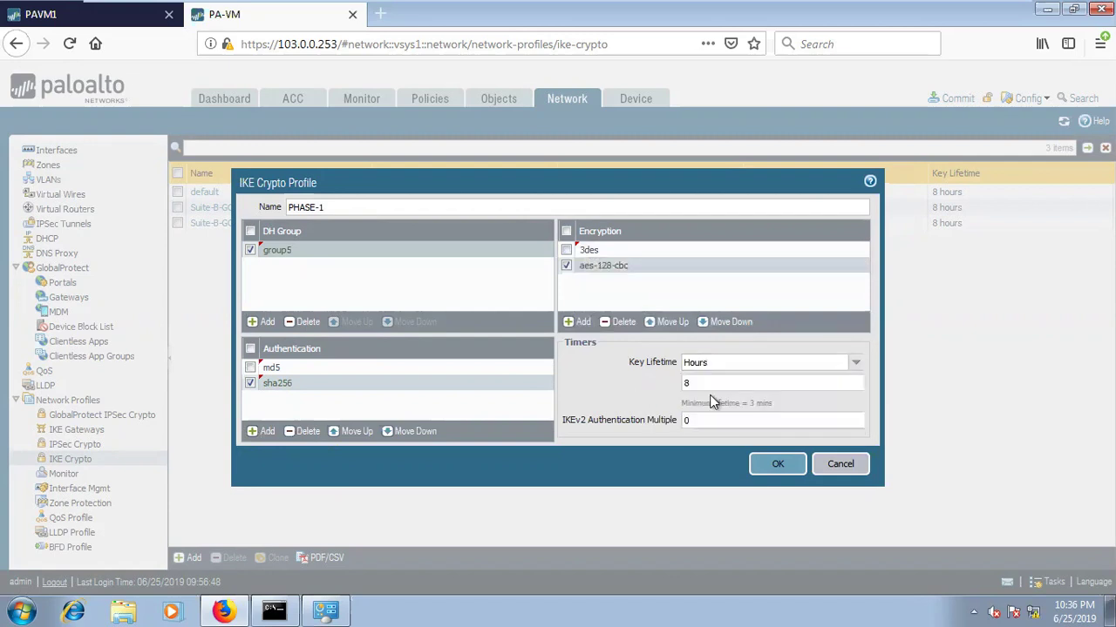
{"action": "type", "text": "24"}
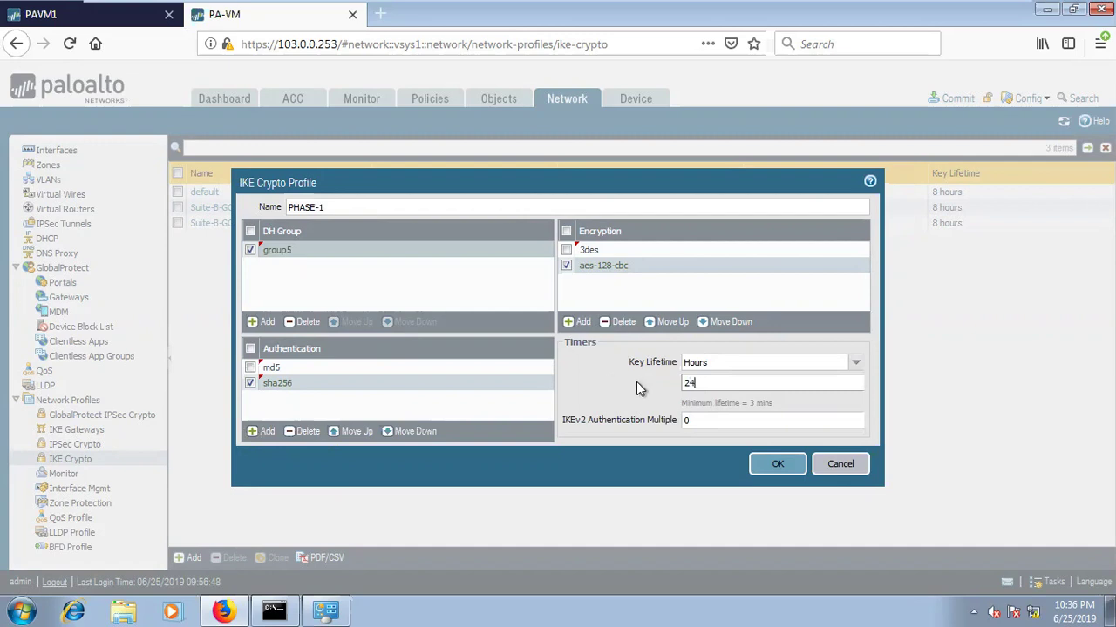
{"action": "left_click", "coordinate": [776, 464]}
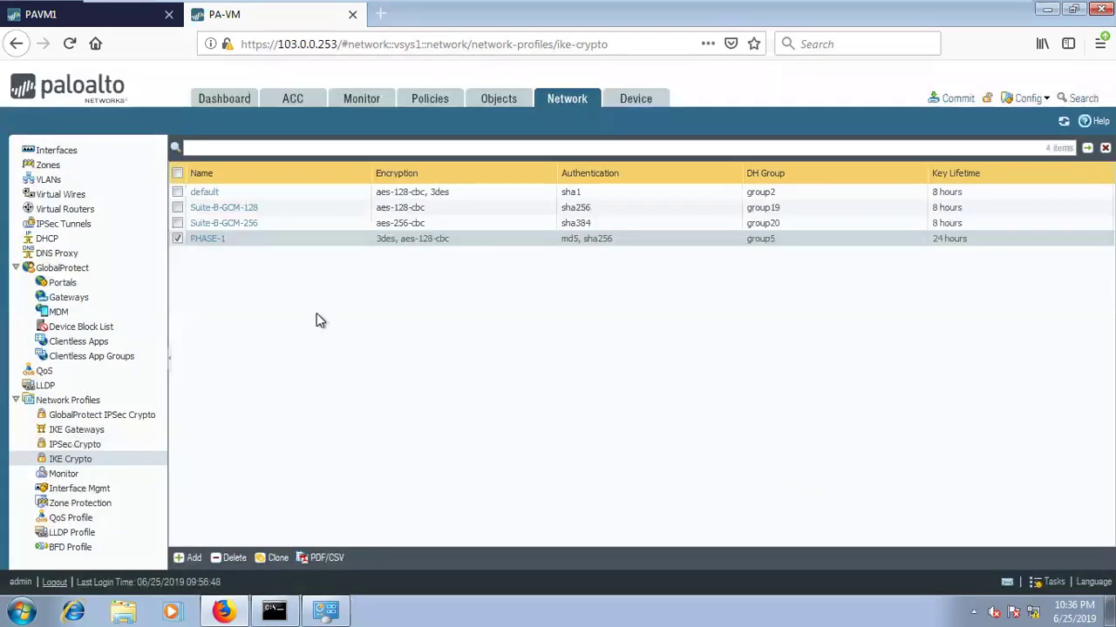
{"action": "left_click", "coordinate": [77, 429]}
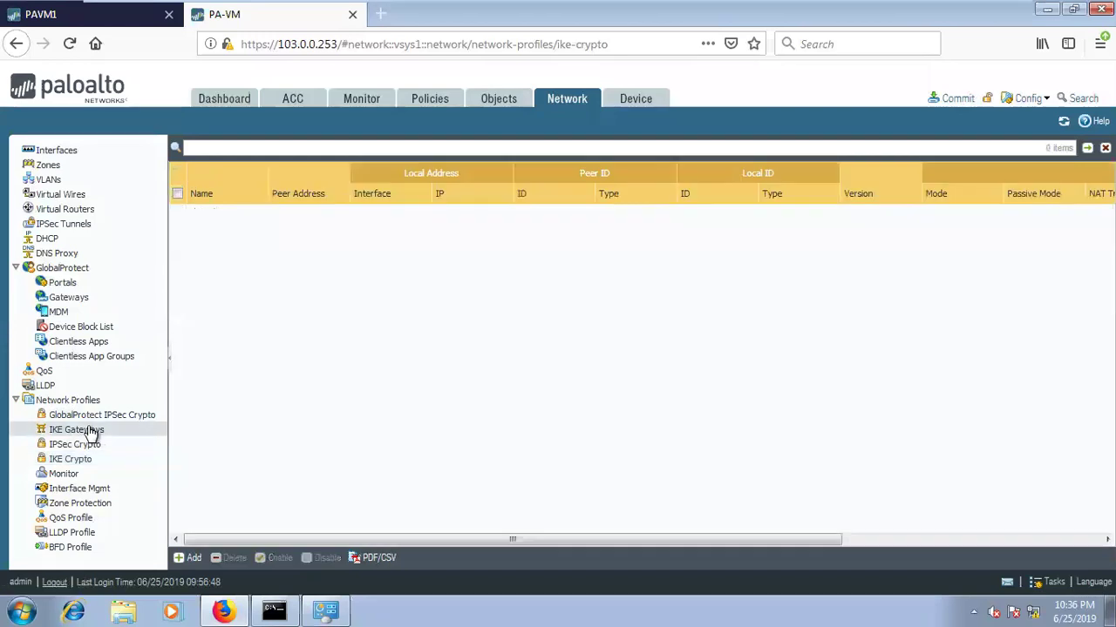
Create IKE gateway PAHSE-1GW on interface ethernet1/2 with local address WAN_IP.
{"action": "left_click", "coordinate": [194, 559]}
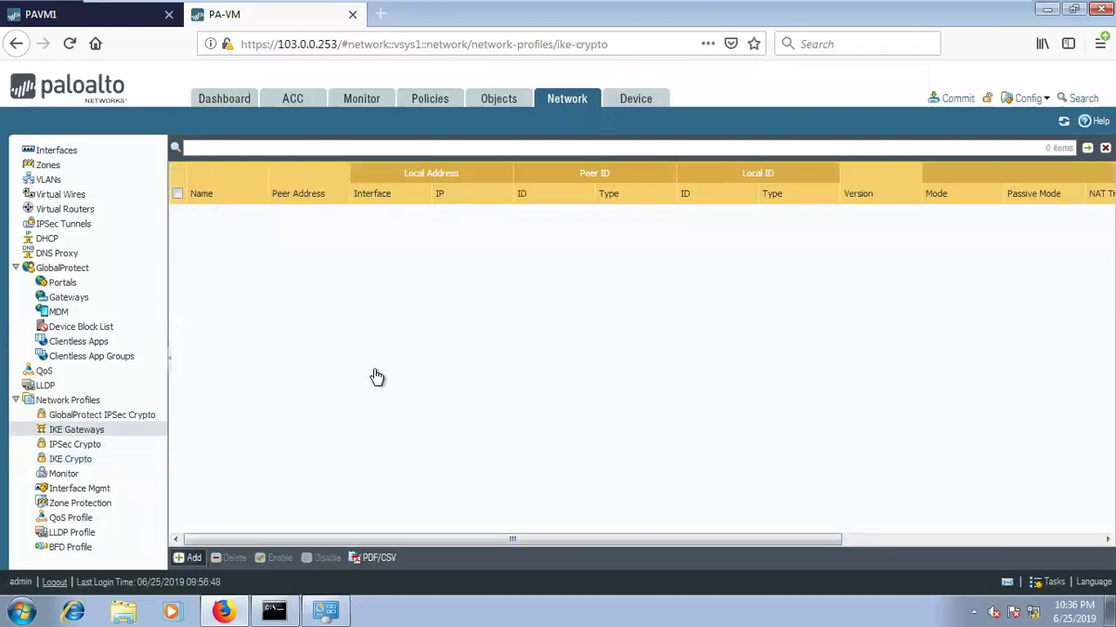
{"action": "type", "text": "PAHSE-1GW"}
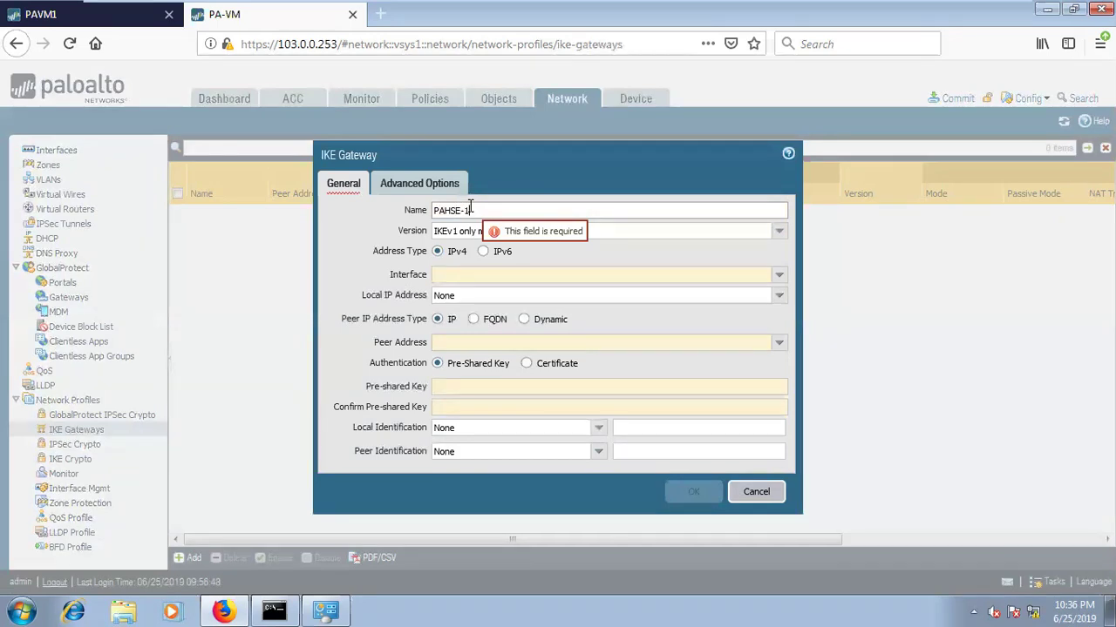
{"action": "left_click", "coordinate": [777, 276]}
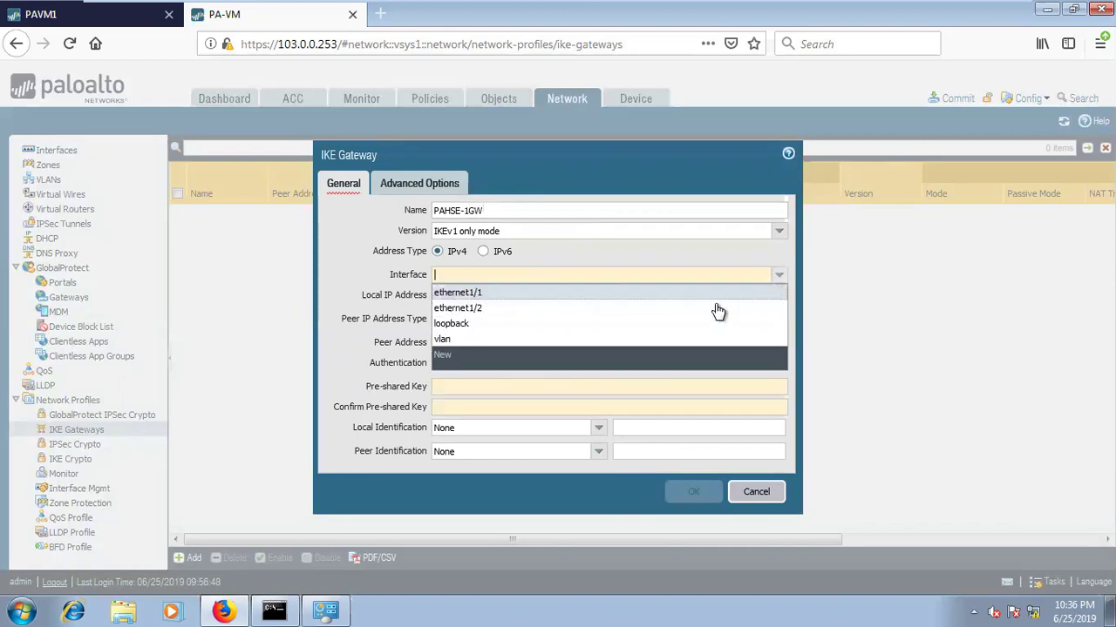
{"action": "left_click", "coordinate": [504, 310]}
{"action": "left_click", "coordinate": [784, 301]}
{"action": "left_click", "coordinate": [522, 328]}
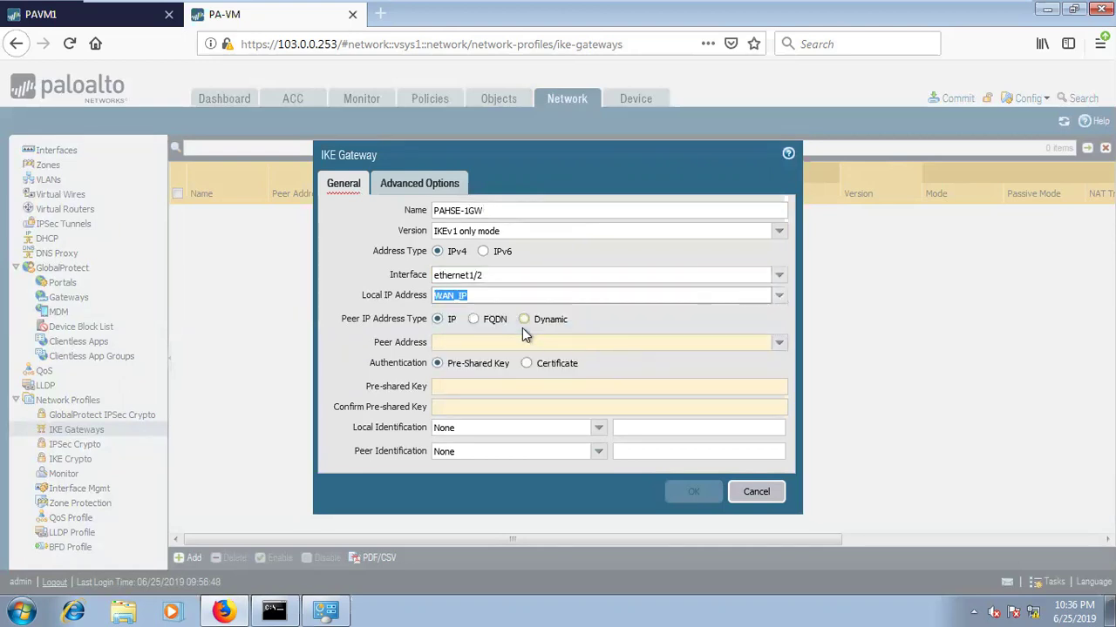
Set the gateway's peer address to 172.16.3.48 and enter and confirm the pre-shared key.
{"action": "left_click", "coordinate": [778, 348]}
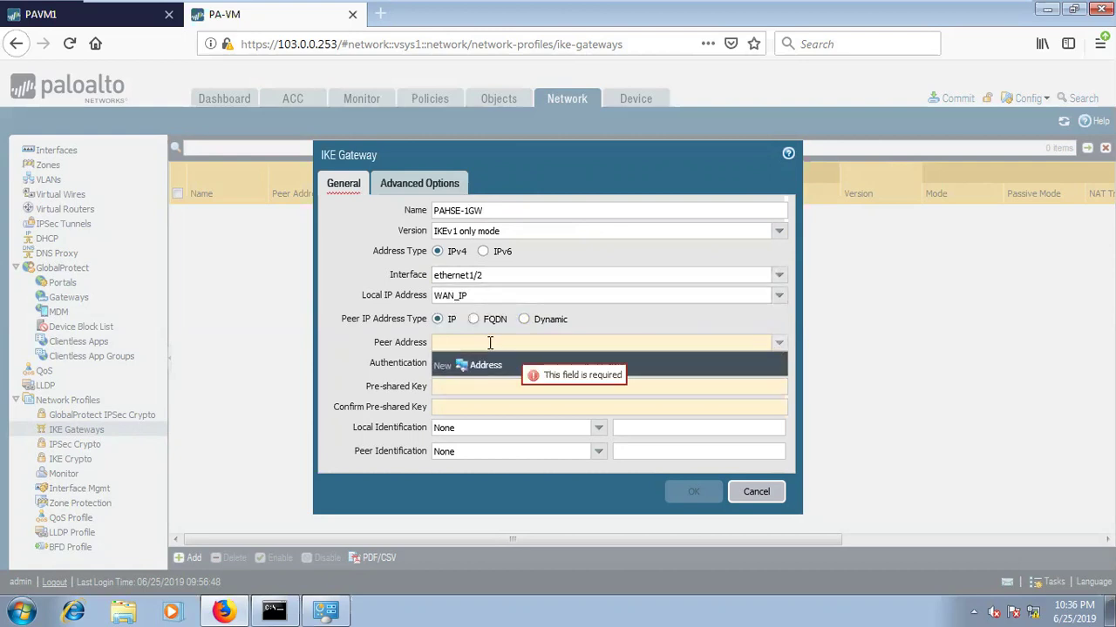
{"action": "type", "text": "172.16.3."}
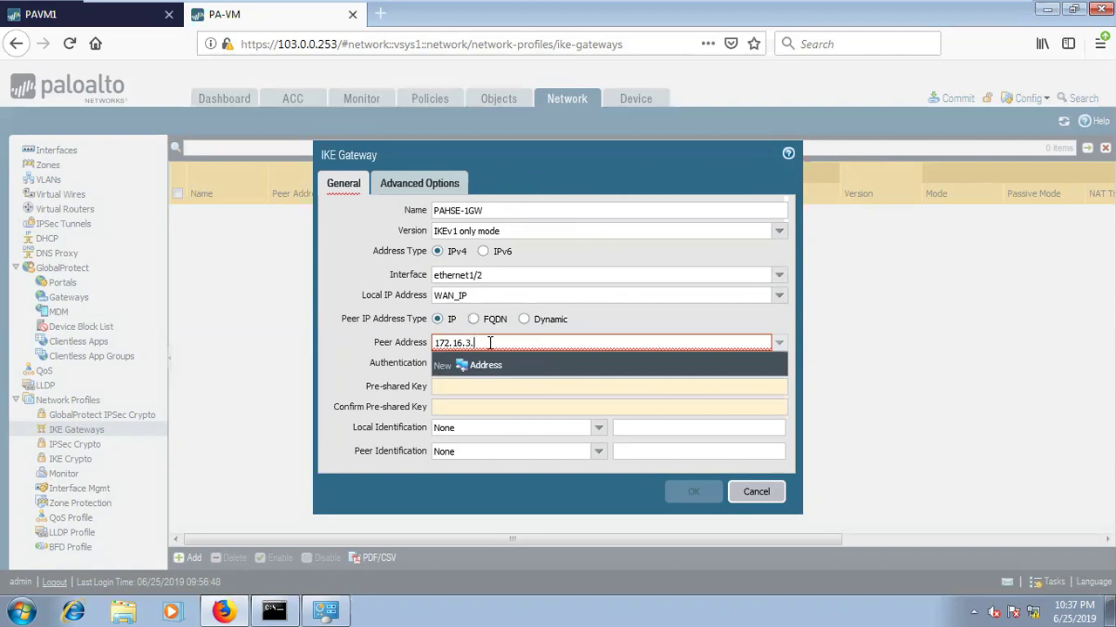
{"action": "type", "text": "8"}
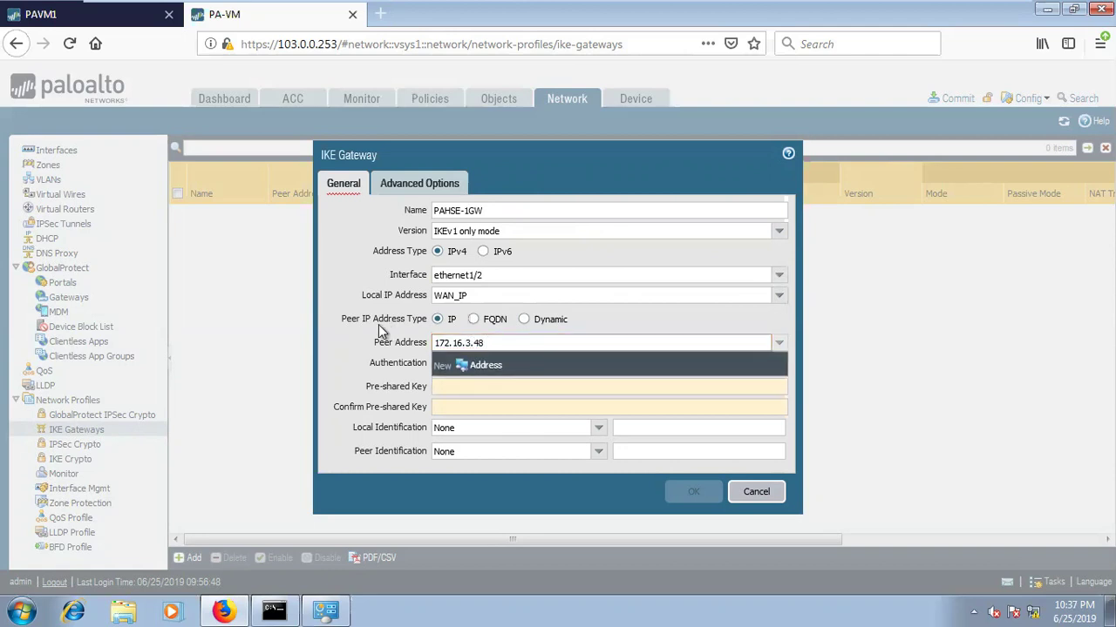
{"action": "left_click", "coordinate": [384, 329]}
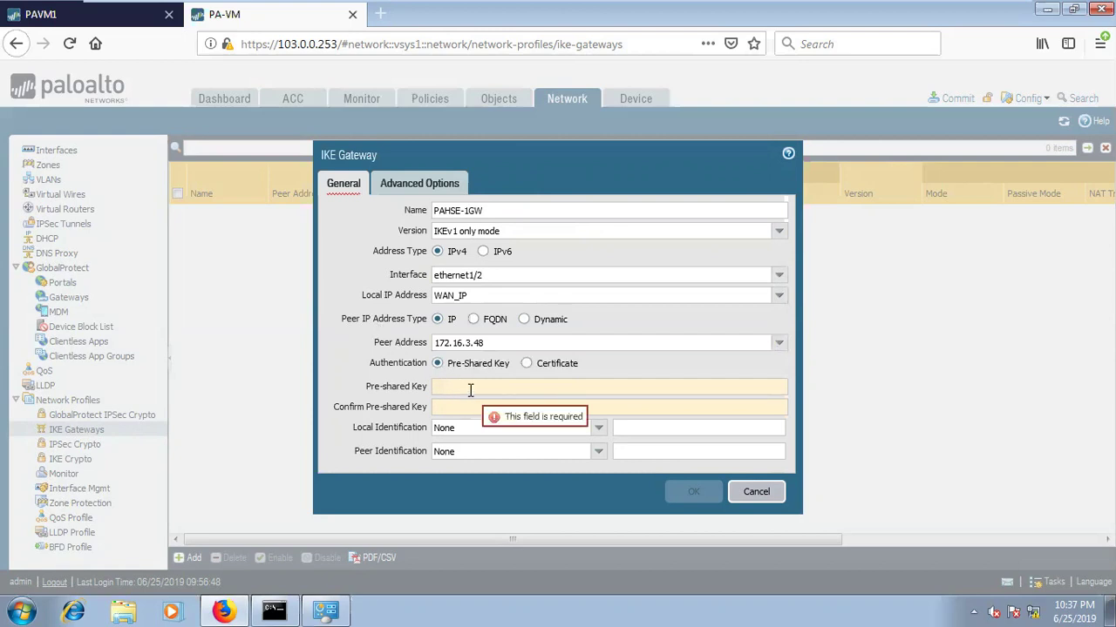
{"action": "type", "text": "•••••••"}
{"action": "key", "text": "Tab"}
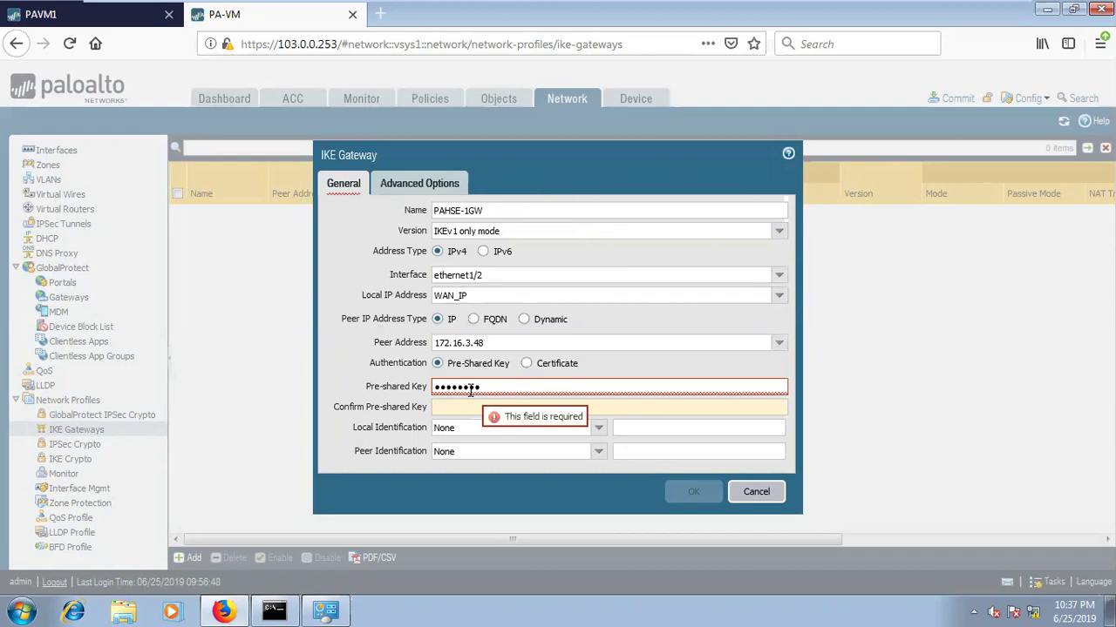
{"action": "type", "text": "••••••••"}
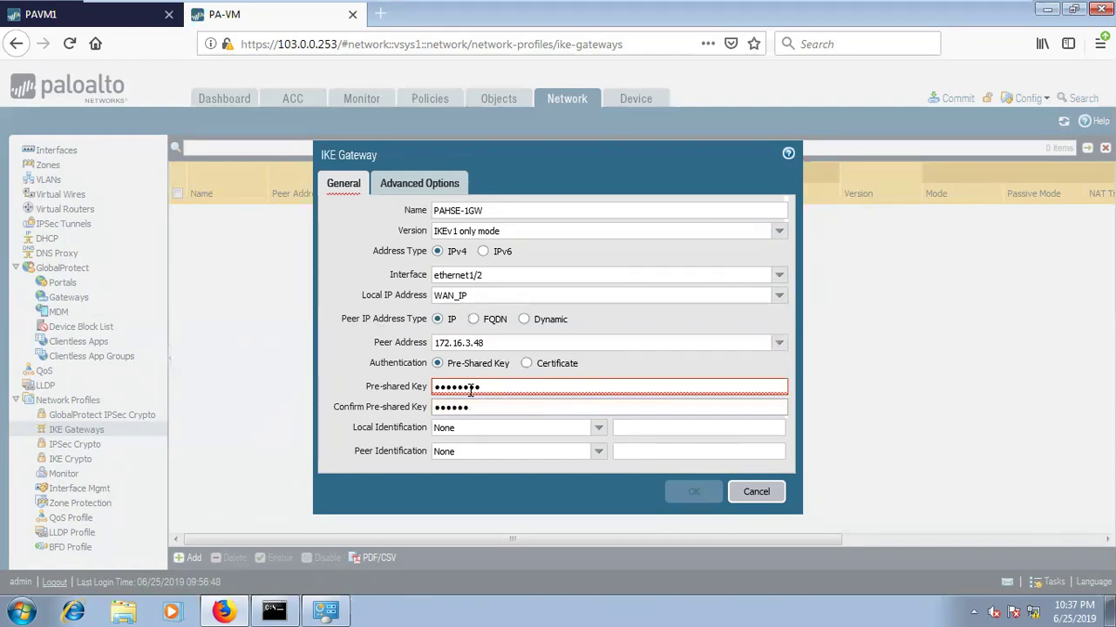
Assign the PHASE-1 IKE crypto profile to PAHSE-1GW and save the gateway.
{"action": "left_click", "coordinate": [426, 184]}
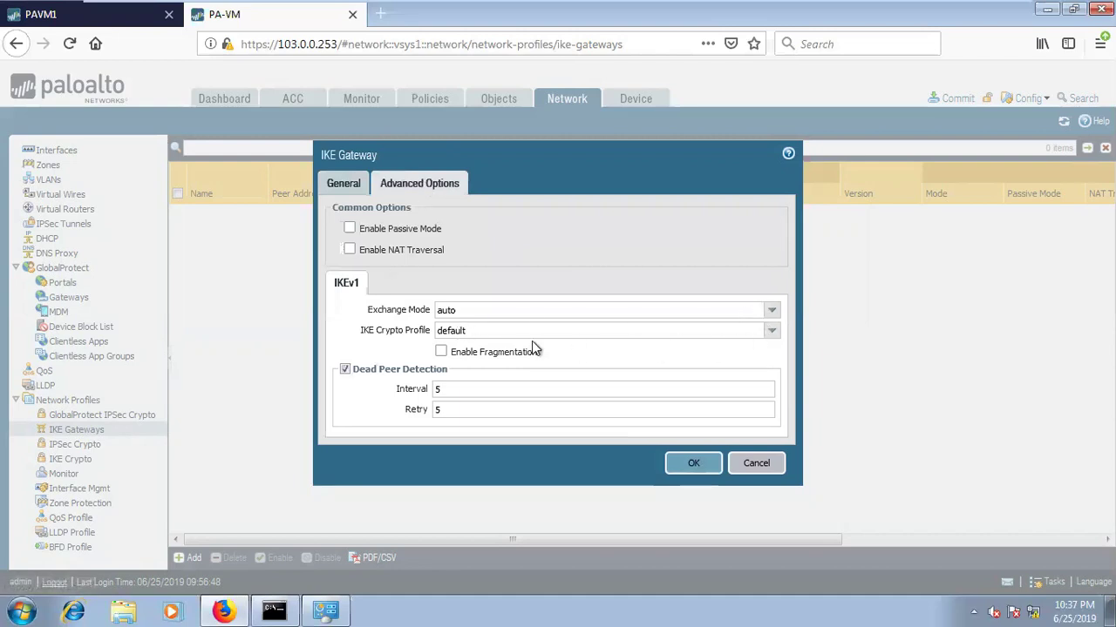
{"action": "left_click", "coordinate": [772, 332]}
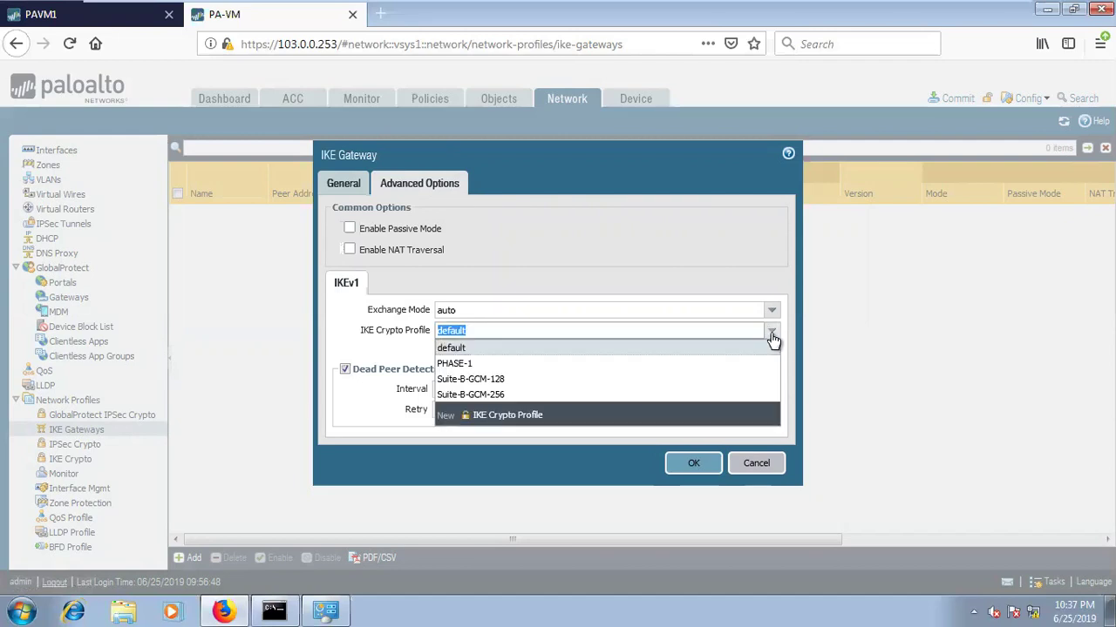
{"action": "left_click", "coordinate": [528, 364]}
{"action": "left_click", "coordinate": [391, 348]}
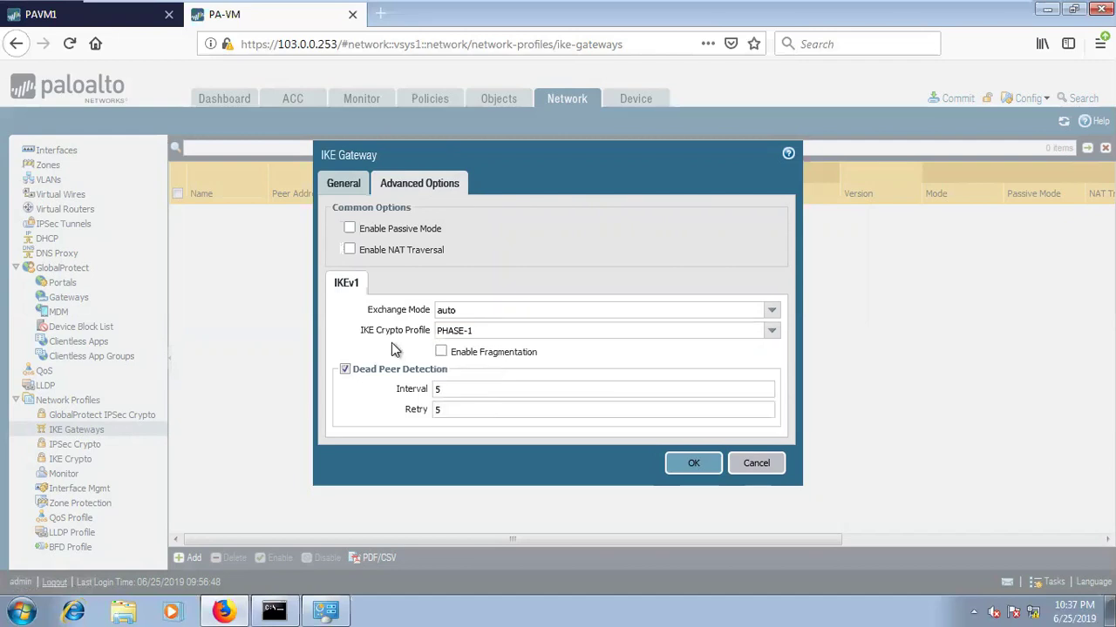
{"action": "left_click", "coordinate": [690, 465]}
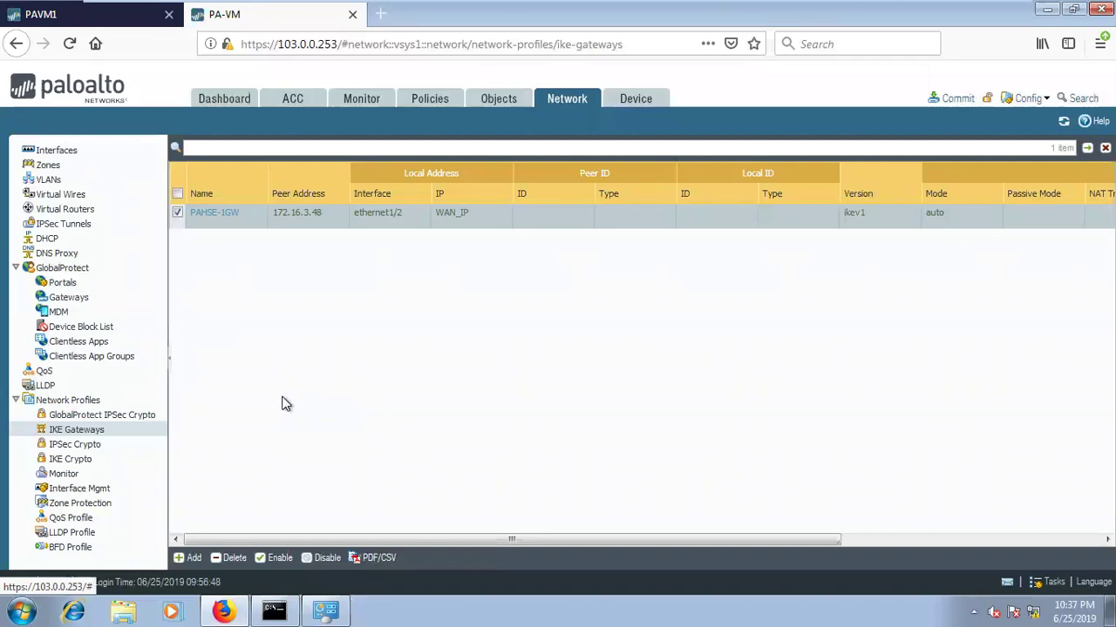
{"action": "left_click", "coordinate": [71, 12]}
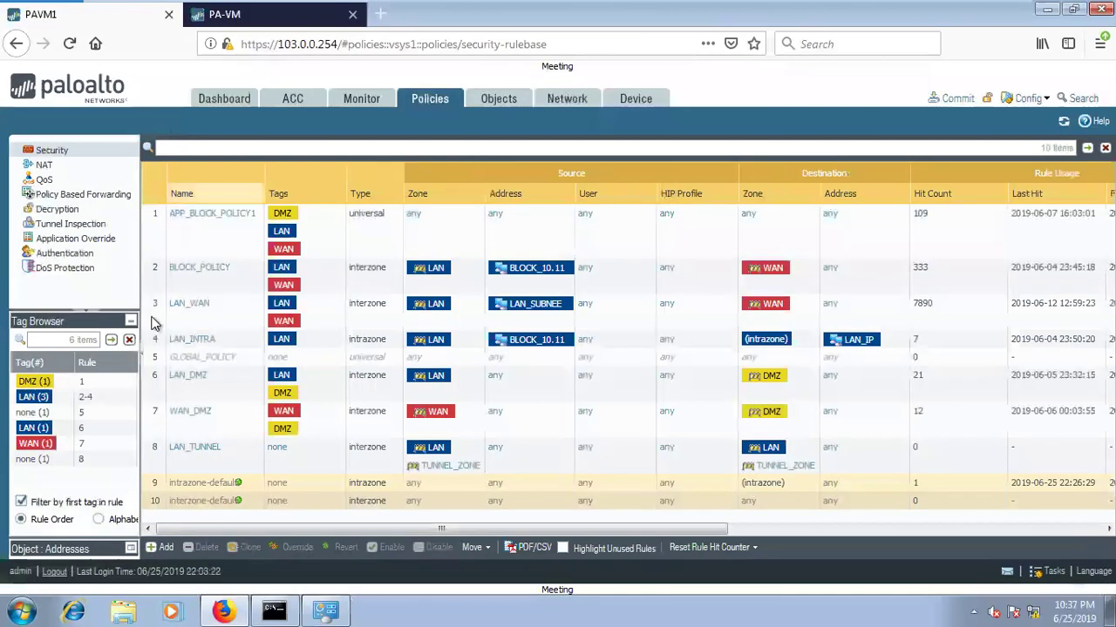
On PAVM1, set gateway PHASE-1GW's IKE crypto profile to PHASE-1 and save it.
{"action": "left_click", "coordinate": [563, 100]}
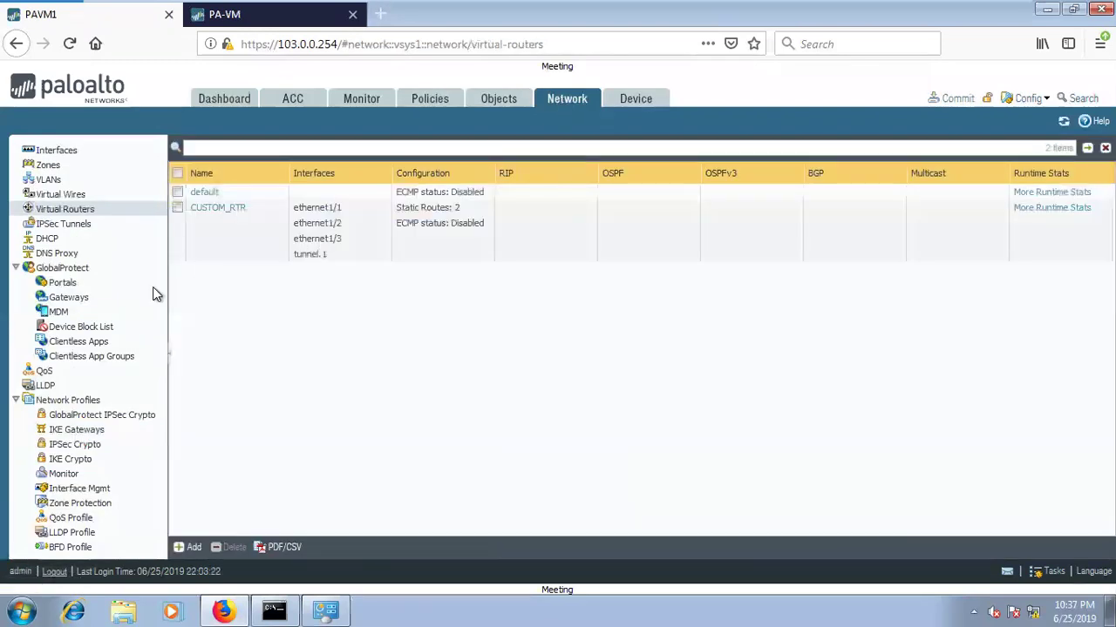
{"action": "left_click", "coordinate": [78, 430]}
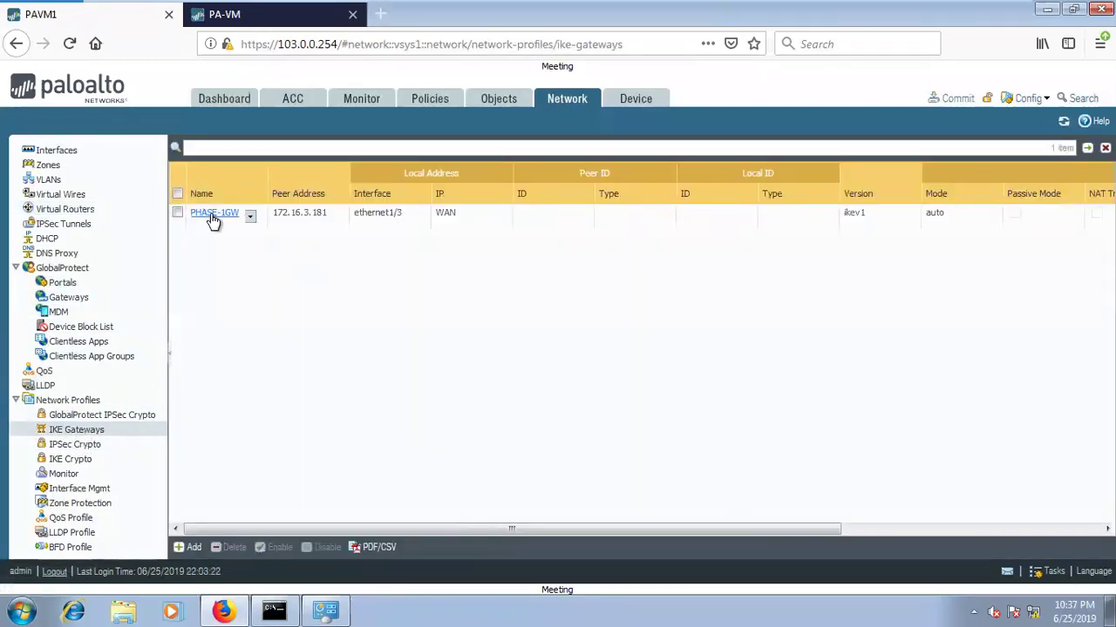
{"action": "left_click", "coordinate": [210, 215]}
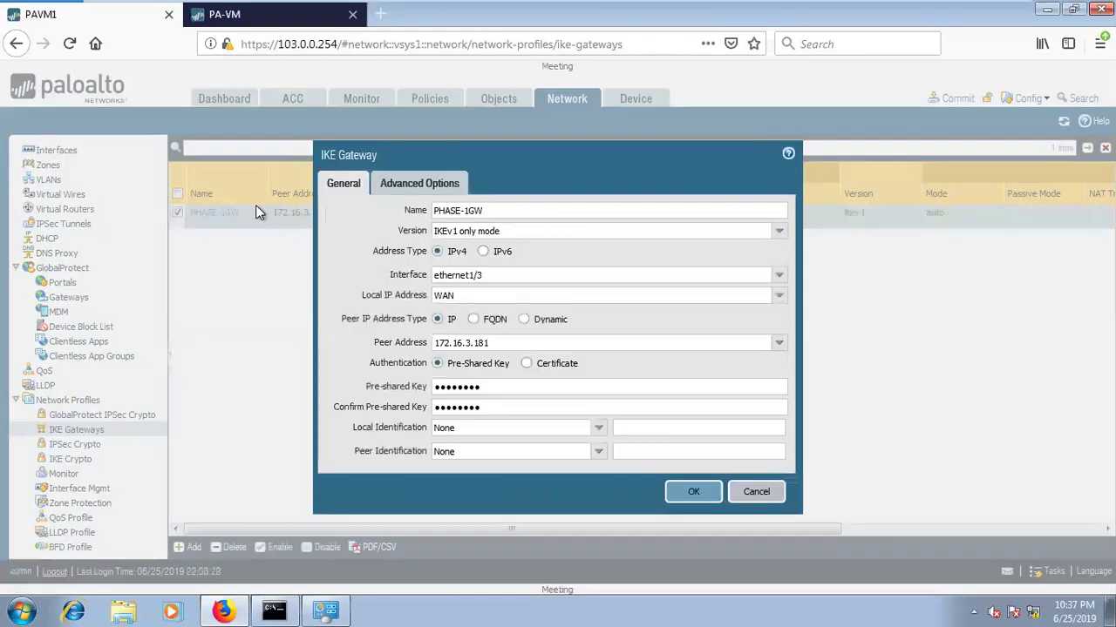
{"action": "left_click", "coordinate": [440, 184]}
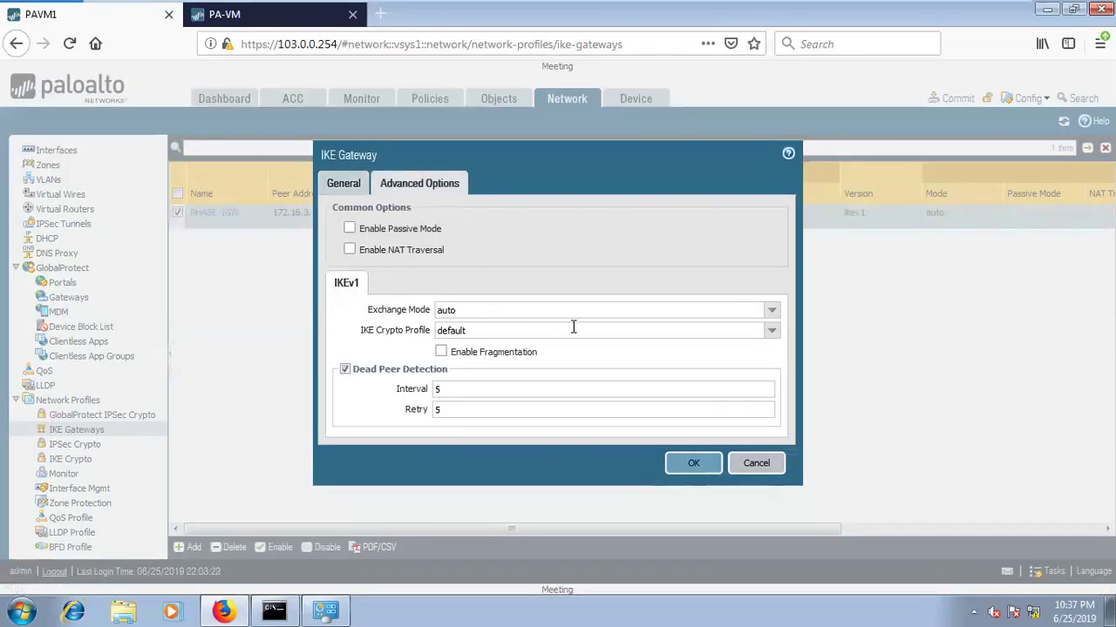
{"action": "left_click", "coordinate": [771, 331]}
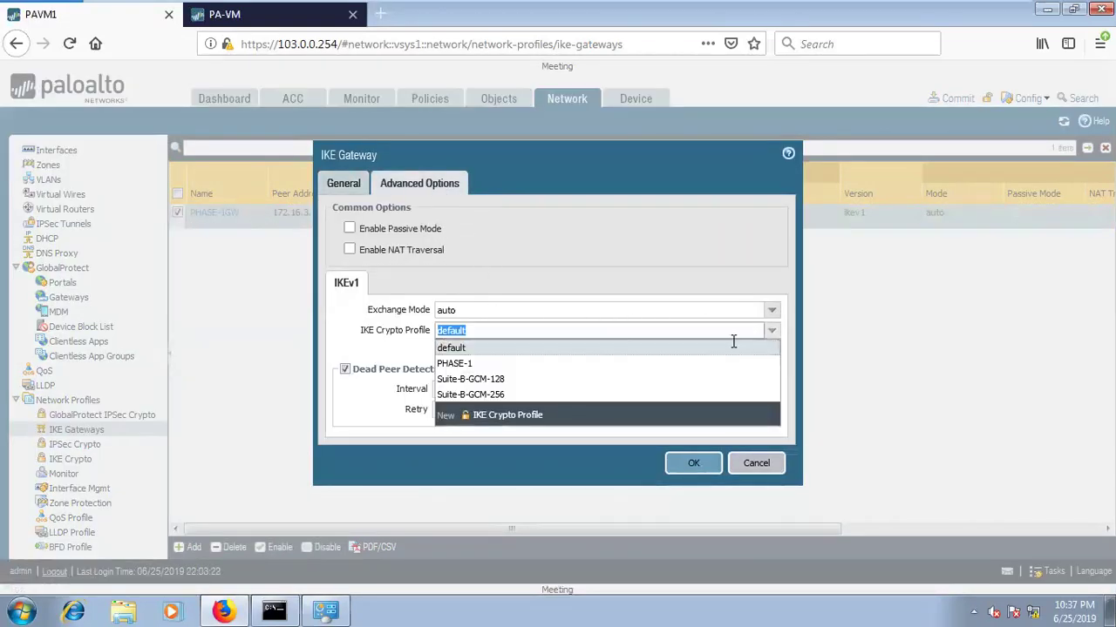
{"action": "left_click", "coordinate": [489, 365]}
{"action": "left_click", "coordinate": [688, 463]}
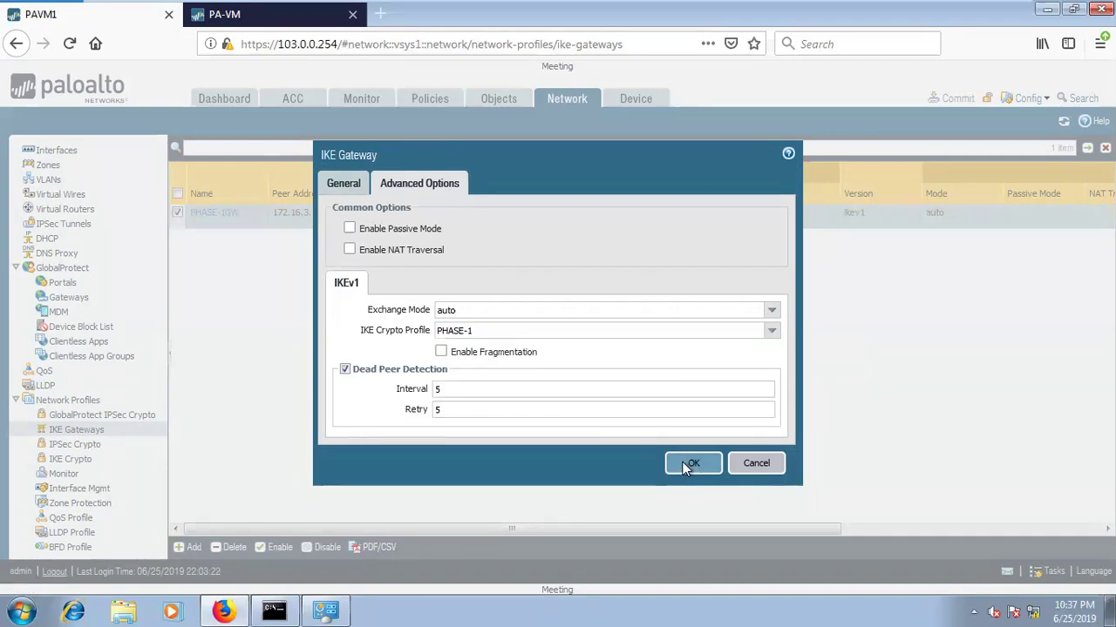
Commit PAVM1's configuration and return to PA-VM's IPSec crypto profiles.
{"action": "left_click", "coordinate": [293, 15]}
{"action": "left_click", "coordinate": [96, 15]}
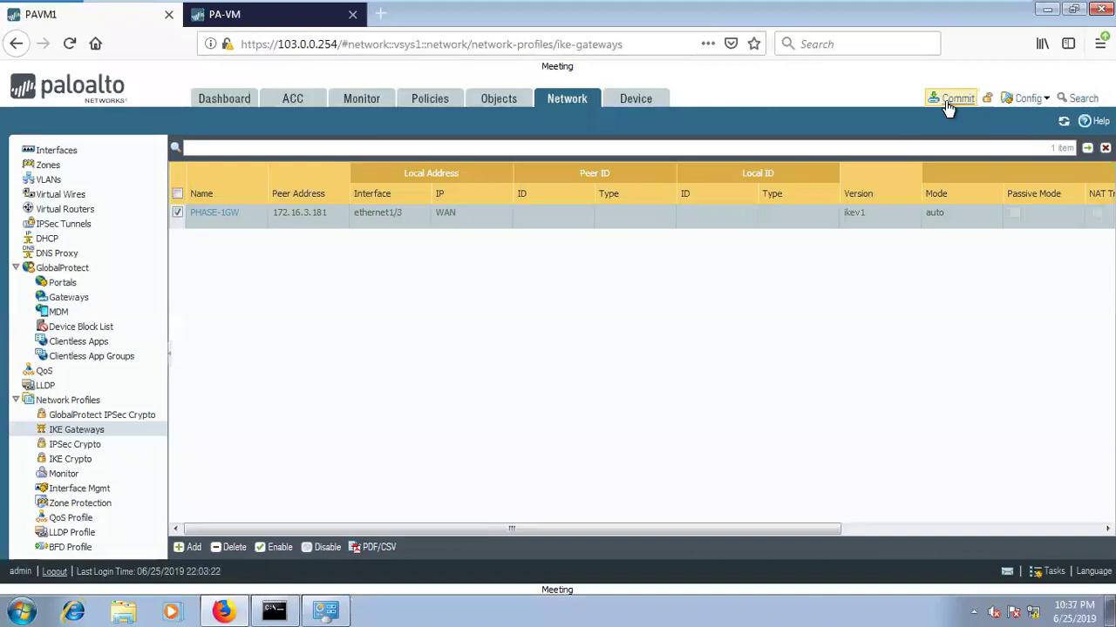
{"action": "left_click", "coordinate": [954, 99]}
{"action": "left_click", "coordinate": [689, 516]}
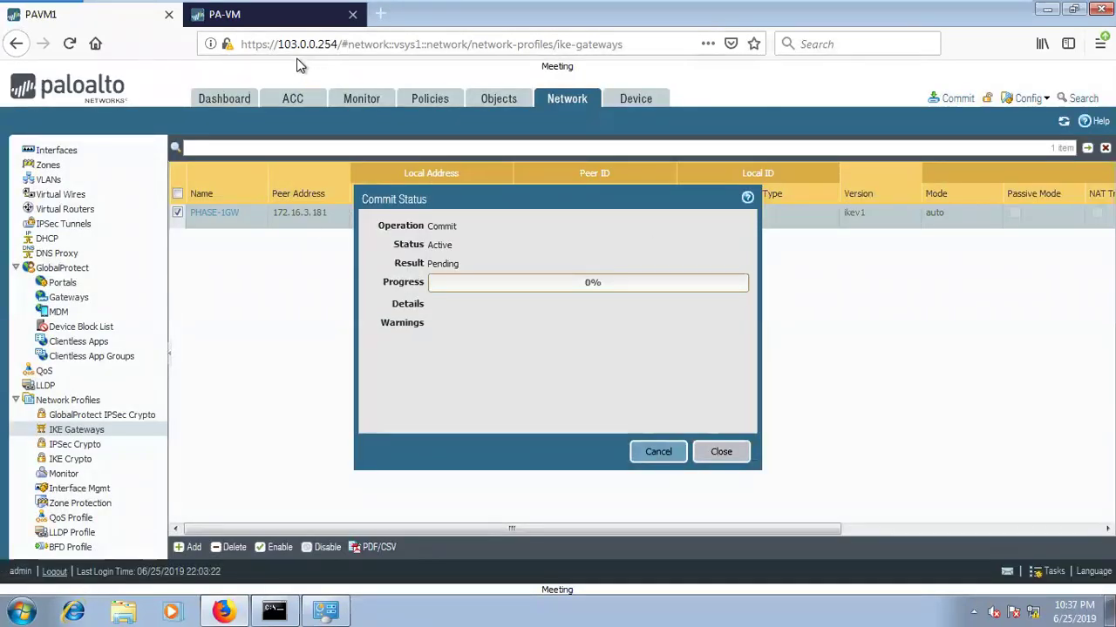
{"action": "left_click", "coordinate": [261, 15]}
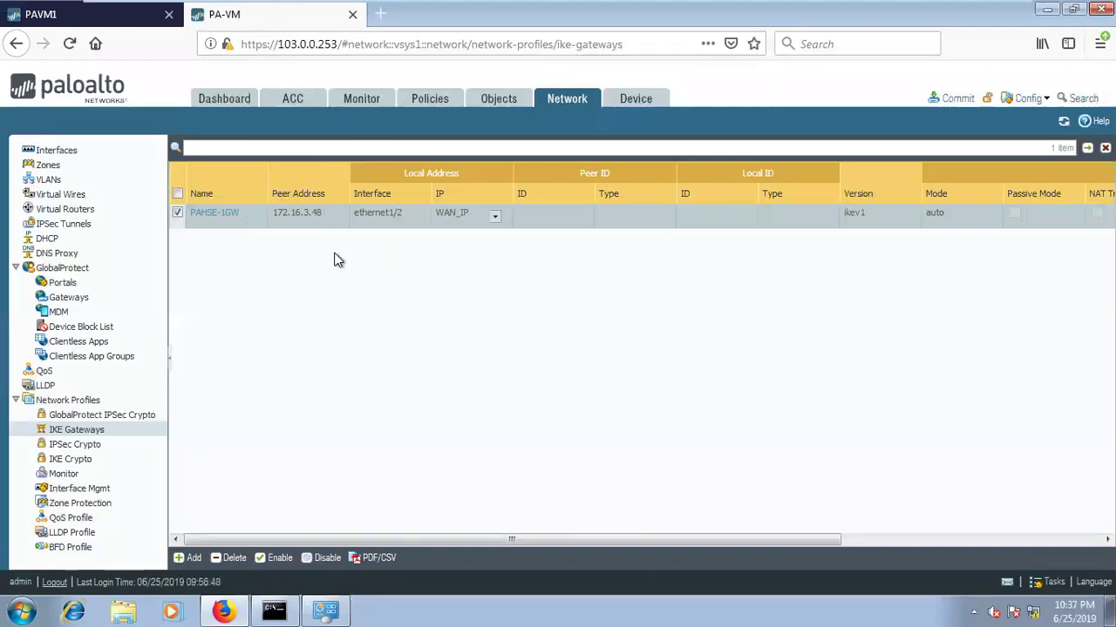
{"action": "left_click", "coordinate": [96, 448]}
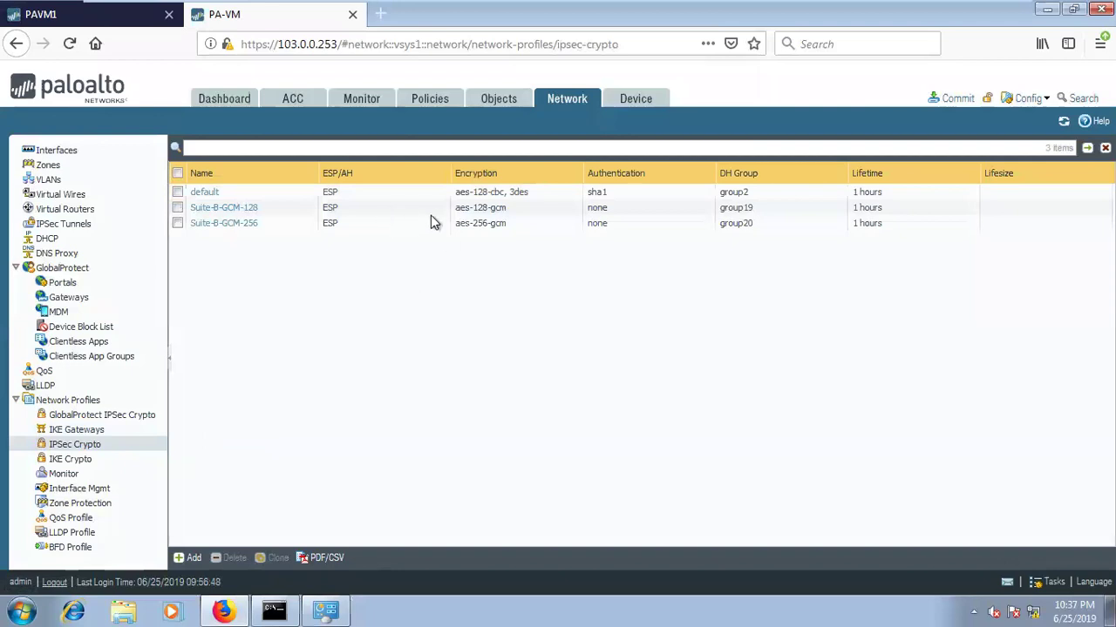
Create IPSec crypto profile PHASE-2 with 3des and aes-128-cbc encryption.
{"action": "left_click", "coordinate": [186, 557]}
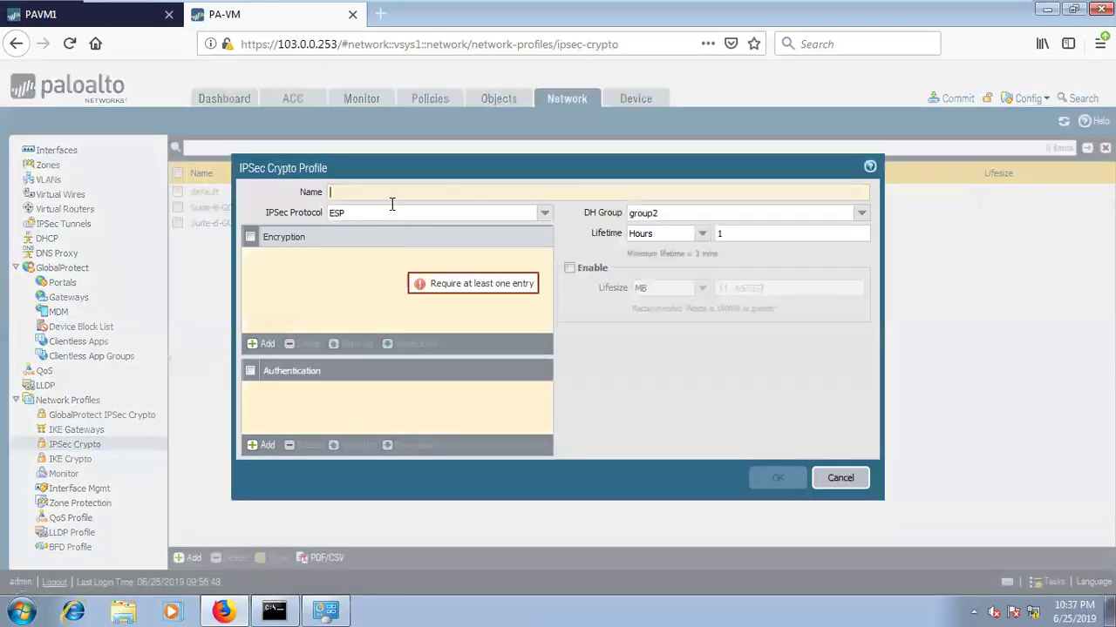
{"action": "type", "text": "PAHE"}
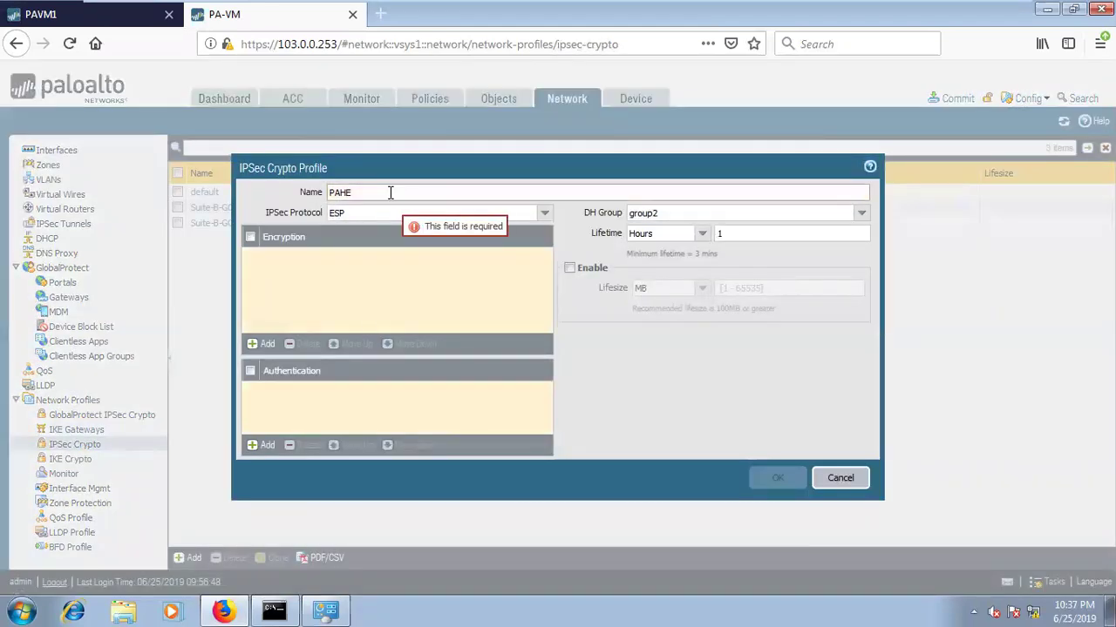
{"action": "key", "text": "BackSpace"}
{"action": "key", "text": "BackSpace"}
{"action": "type", "text": "HASE-2"}
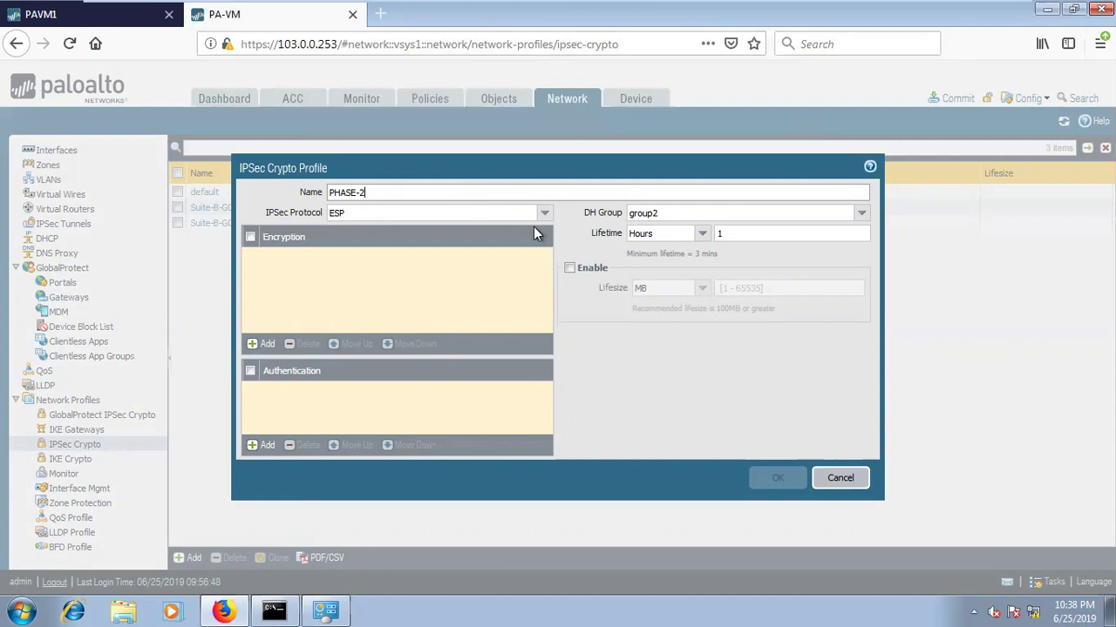
{"action": "left_click", "coordinate": [262, 344]}
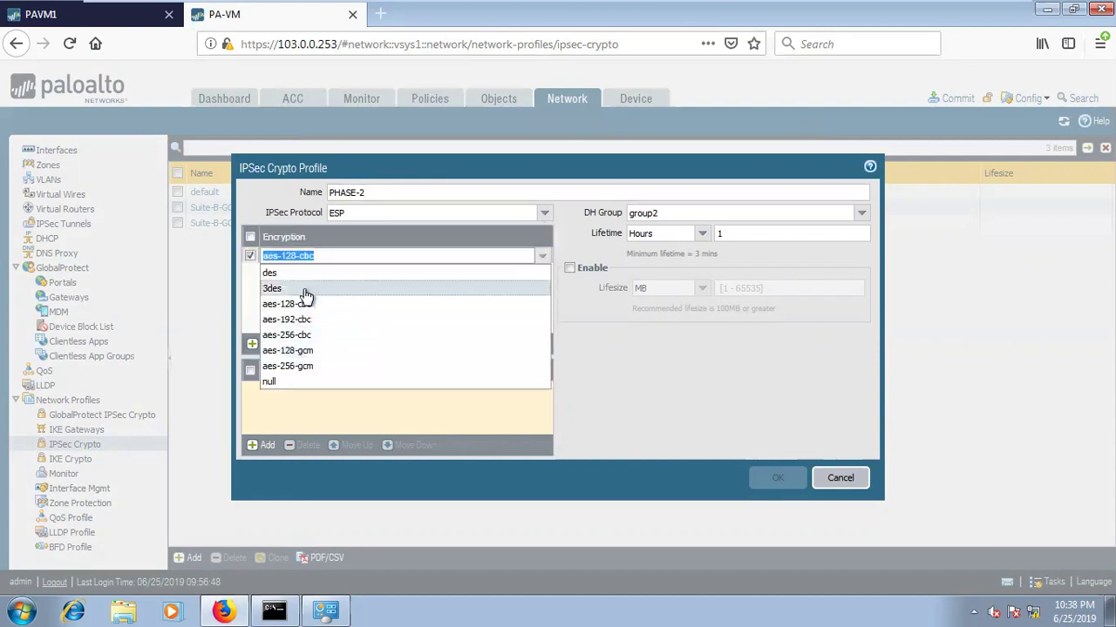
{"action": "left_click", "coordinate": [305, 291]}
{"action": "left_click", "coordinate": [260, 343]}
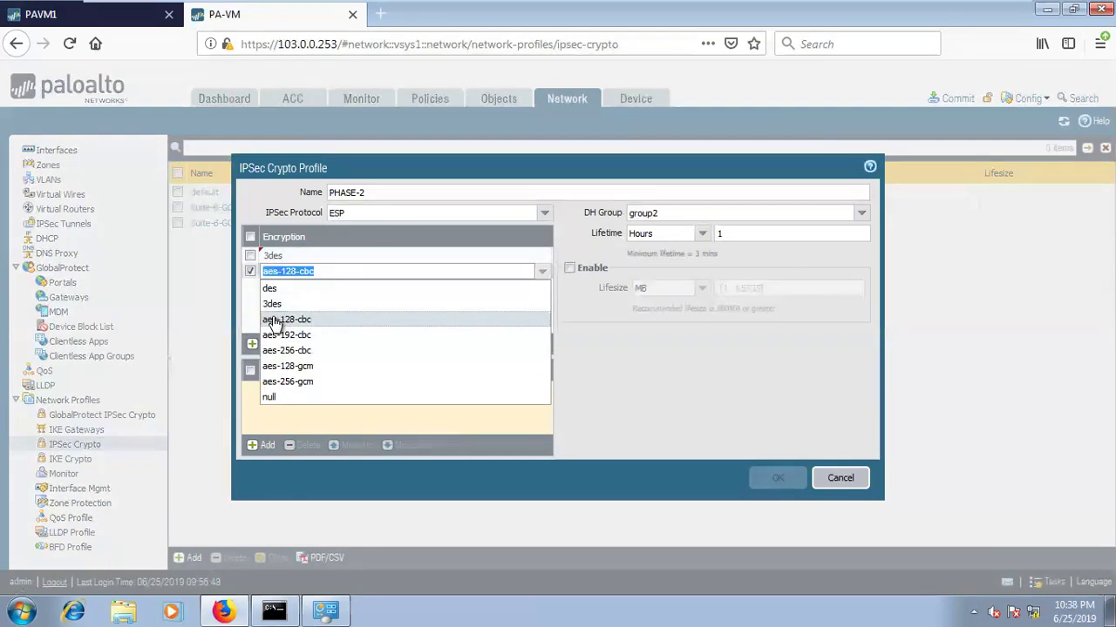
{"action": "left_click", "coordinate": [272, 321]}
Add sha256 and md5 authentication, set DH group5, and save PHASE-2.
{"action": "left_click", "coordinate": [261, 446]}
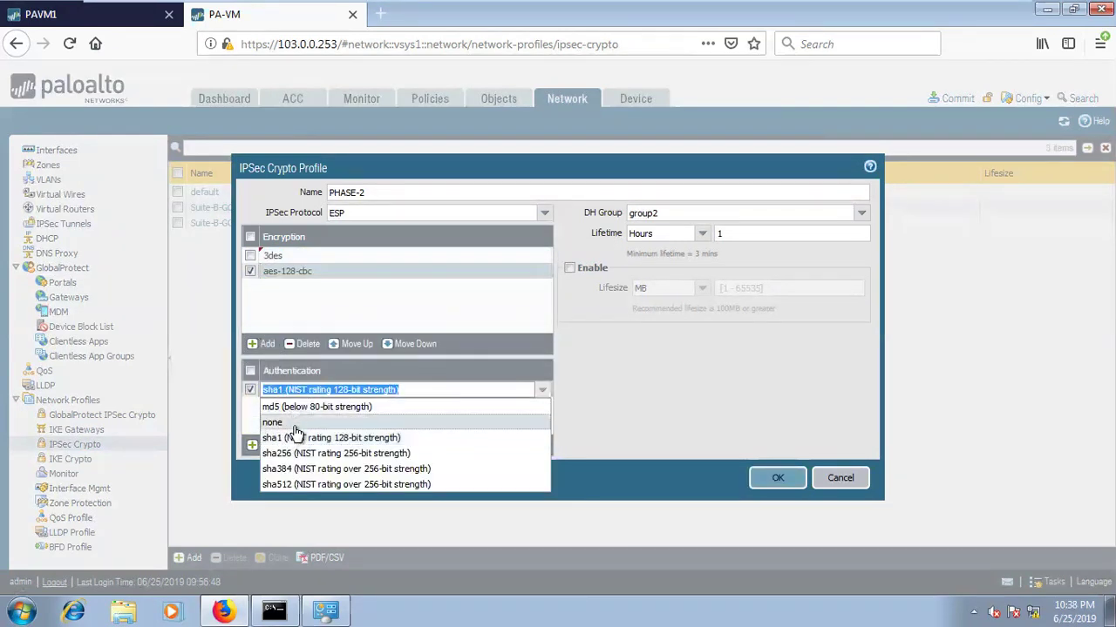
{"action": "left_click", "coordinate": [296, 454]}
{"action": "left_click", "coordinate": [253, 445]}
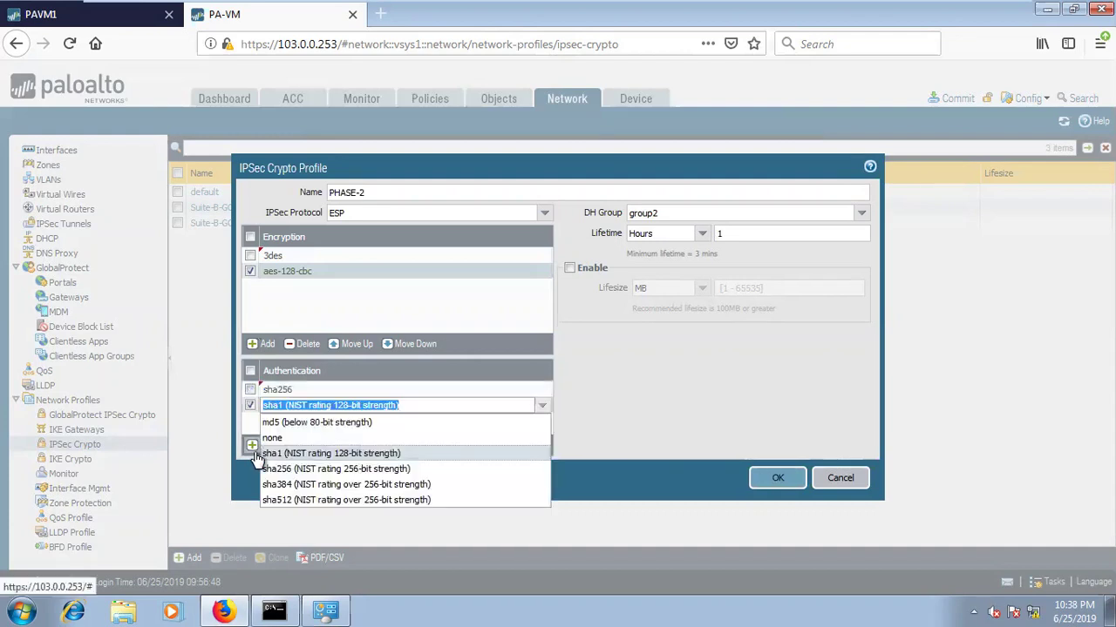
{"action": "left_click", "coordinate": [262, 421]}
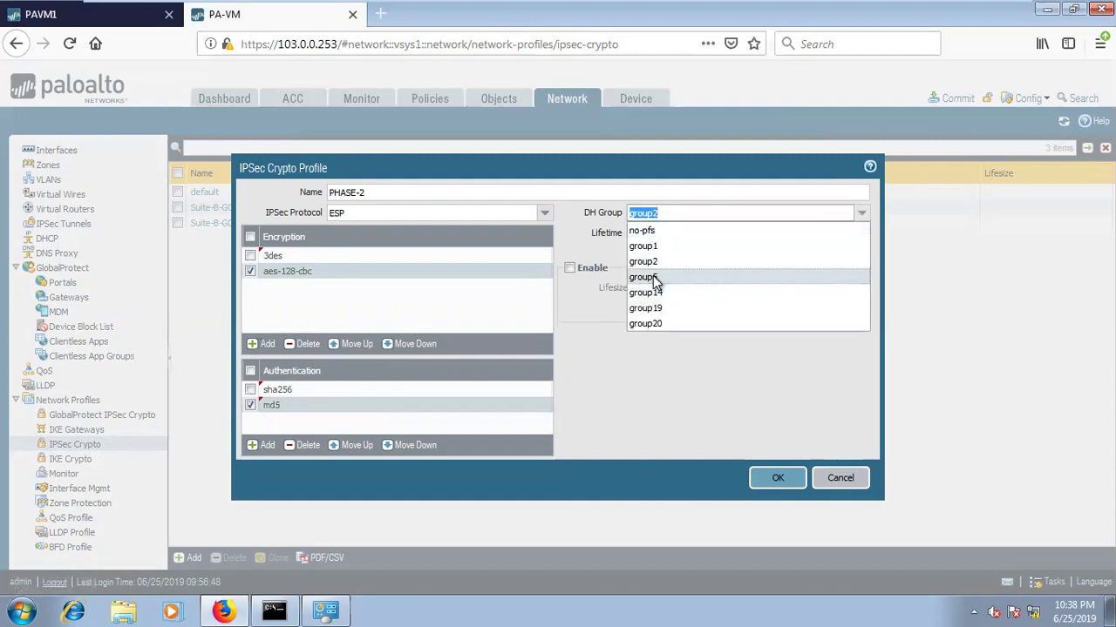
{"action": "left_click", "coordinate": [655, 277]}
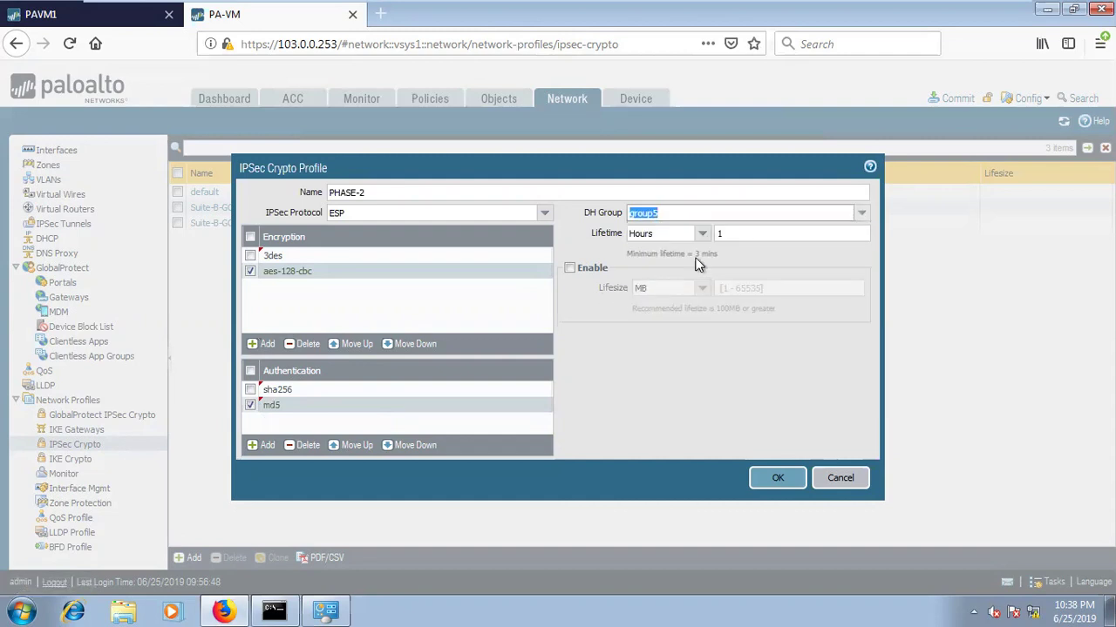
{"action": "left_click", "coordinate": [742, 252]}
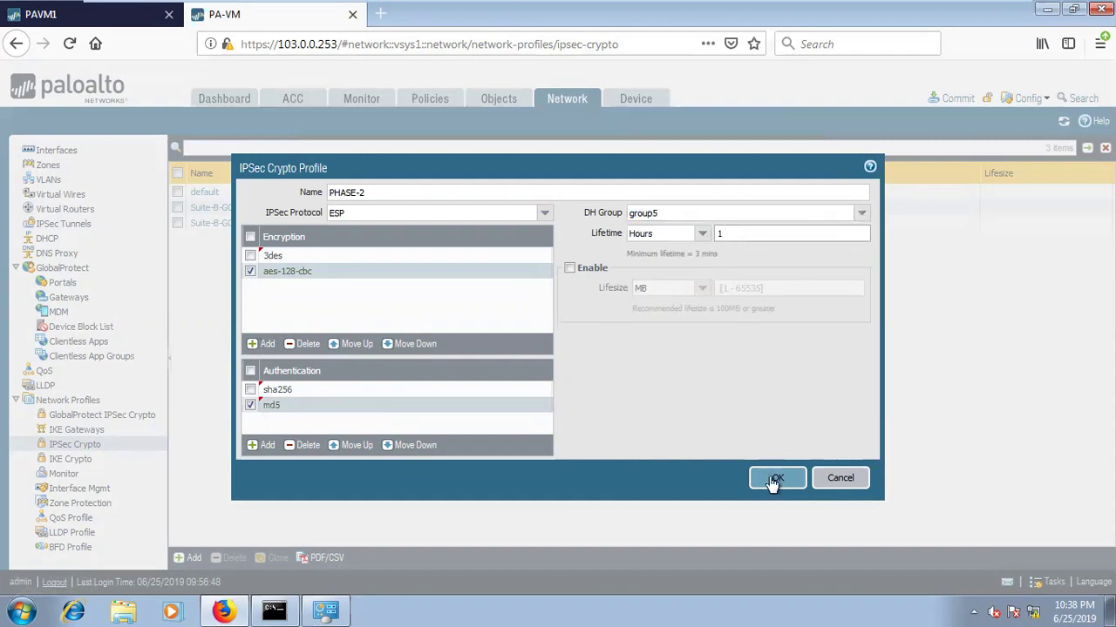
{"action": "left_click", "coordinate": [775, 479]}
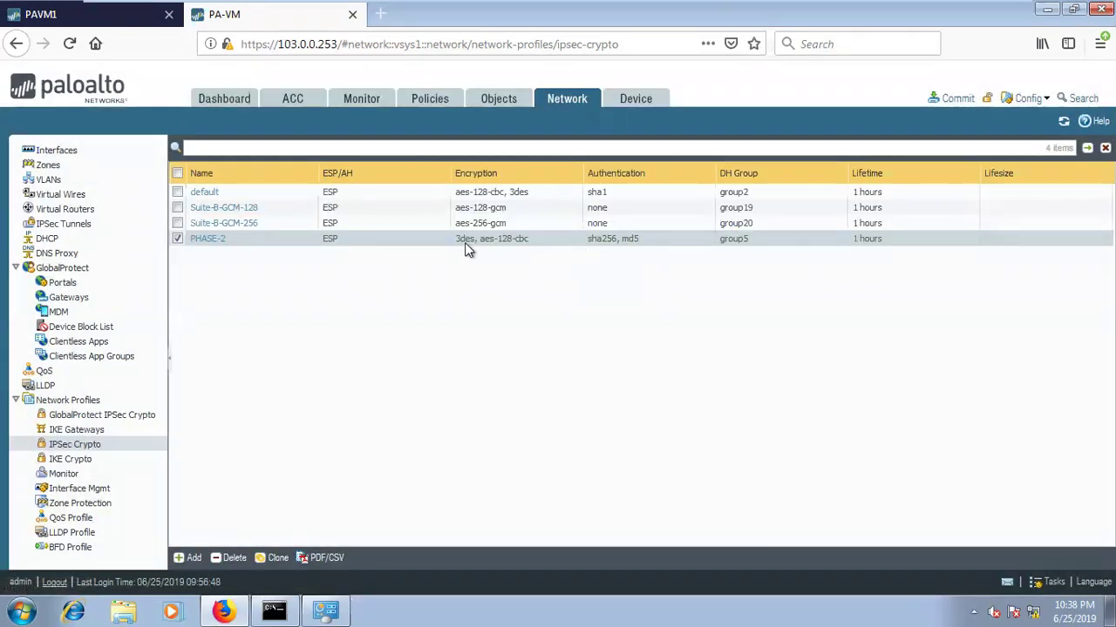
{"action": "left_click", "coordinate": [128, 16]}
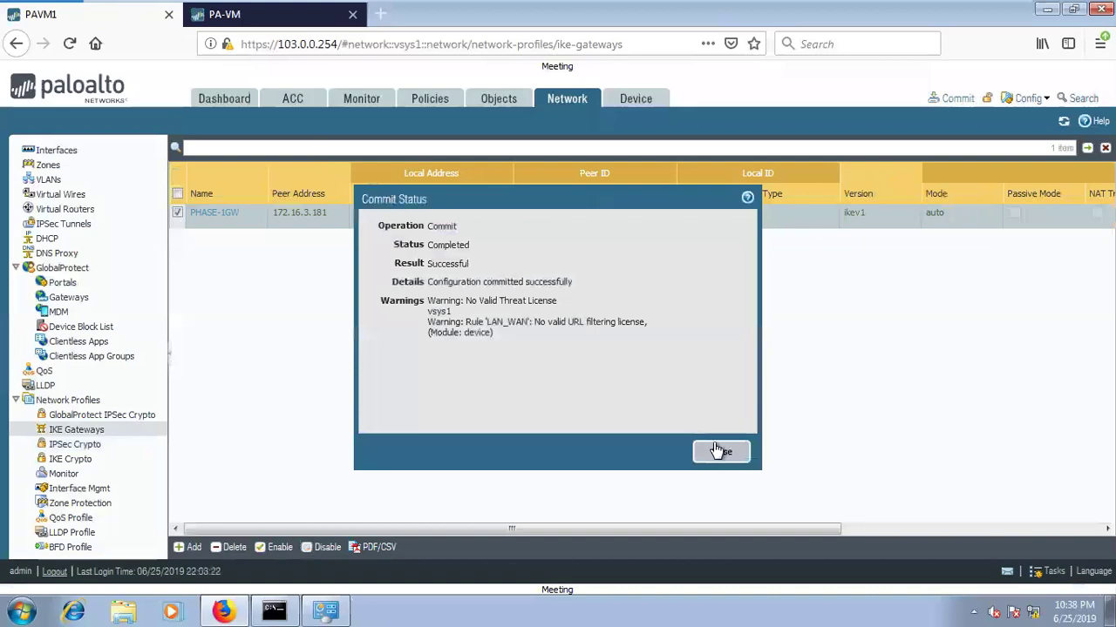
Dismiss PAVM1's commit results and compare both firewalls' IPSec crypto profiles, including PHASE-2.
{"action": "left_click", "coordinate": [718, 451]}
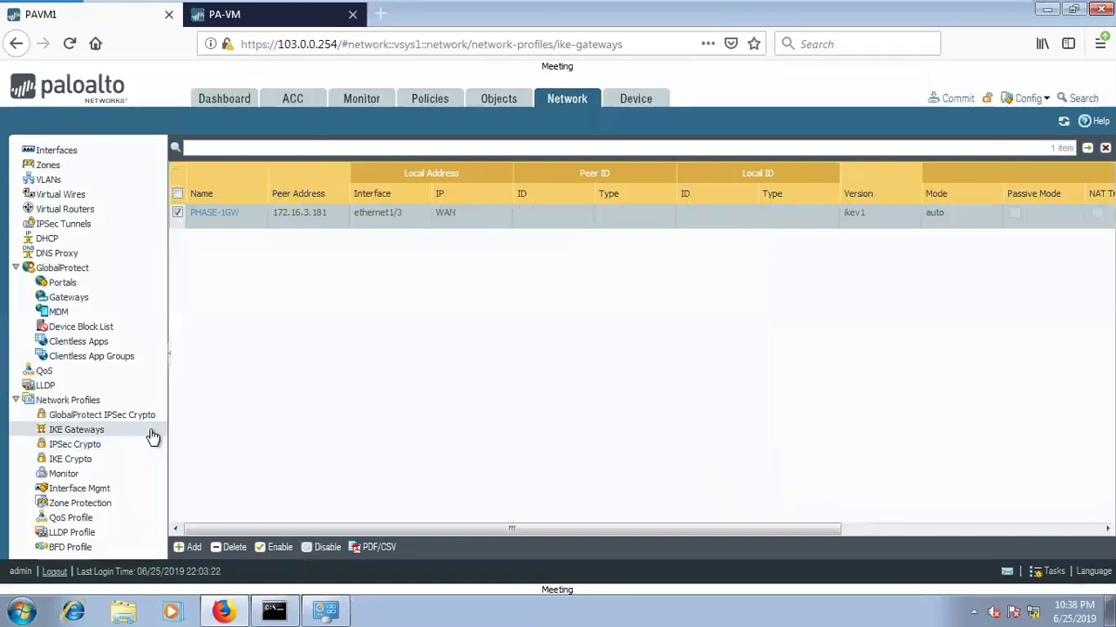
{"action": "left_click", "coordinate": [87, 445]}
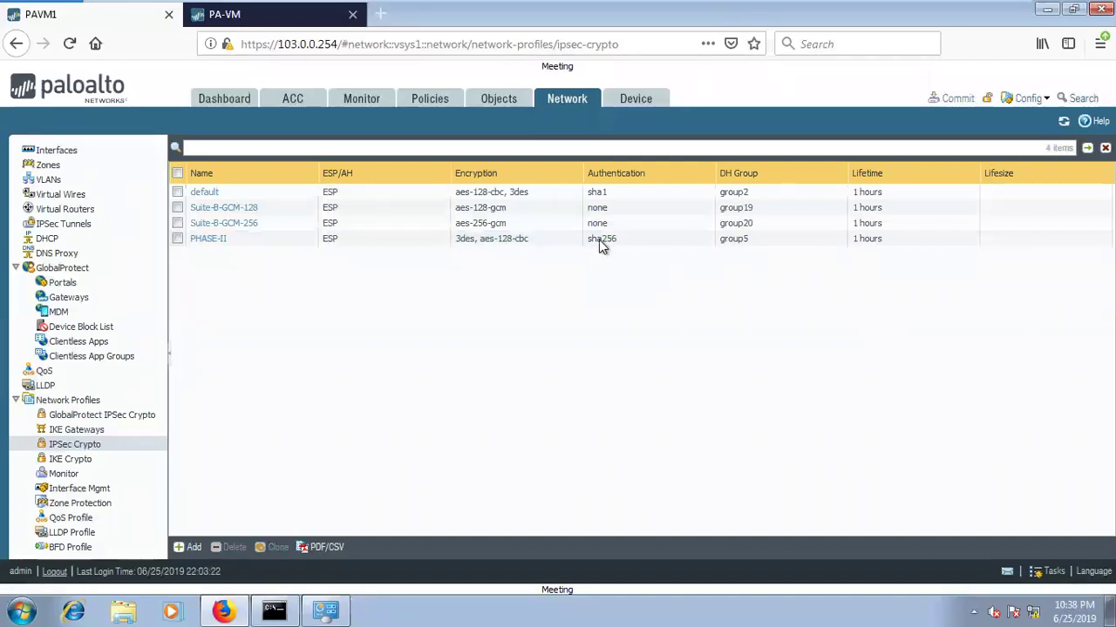
{"action": "left_click", "coordinate": [287, 14]}
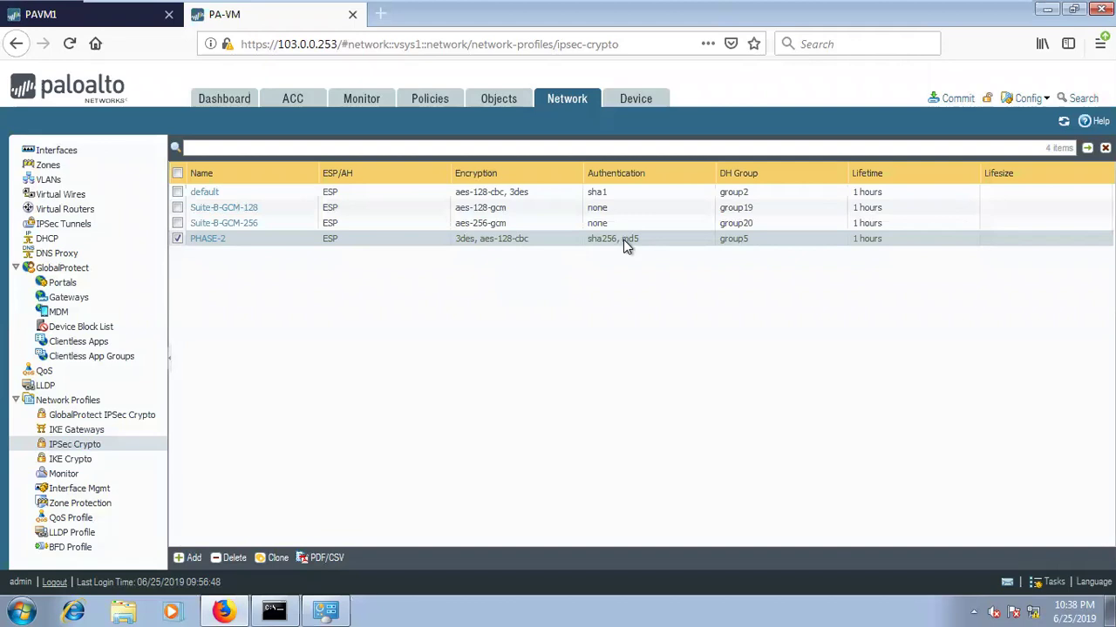
{"action": "key", "text": "ctrl+Tab"}
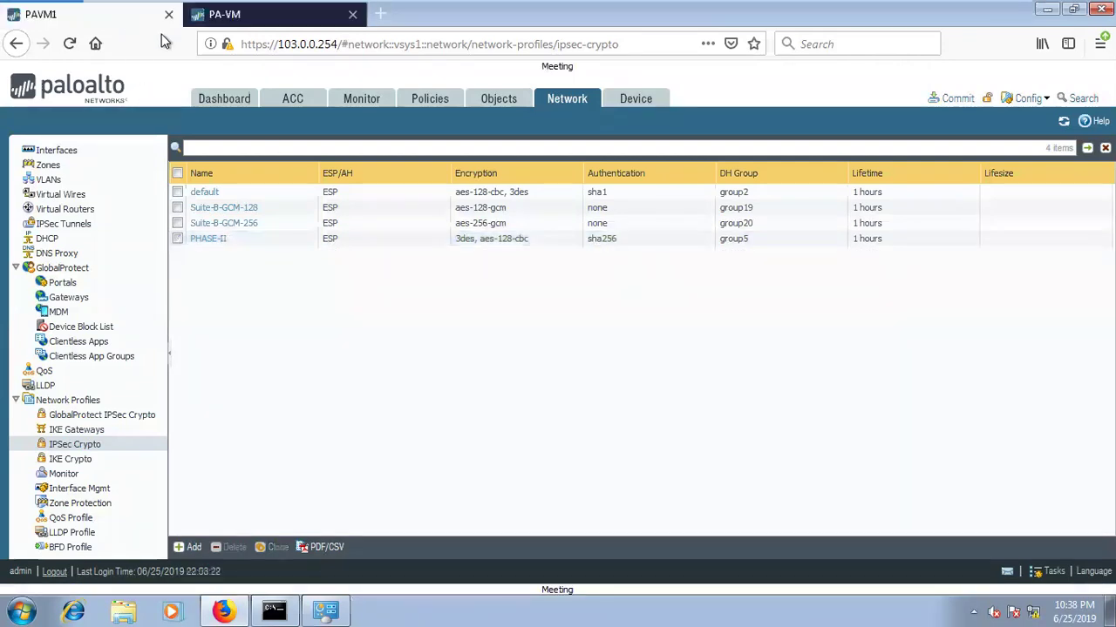
{"action": "left_click", "coordinate": [279, 17]}
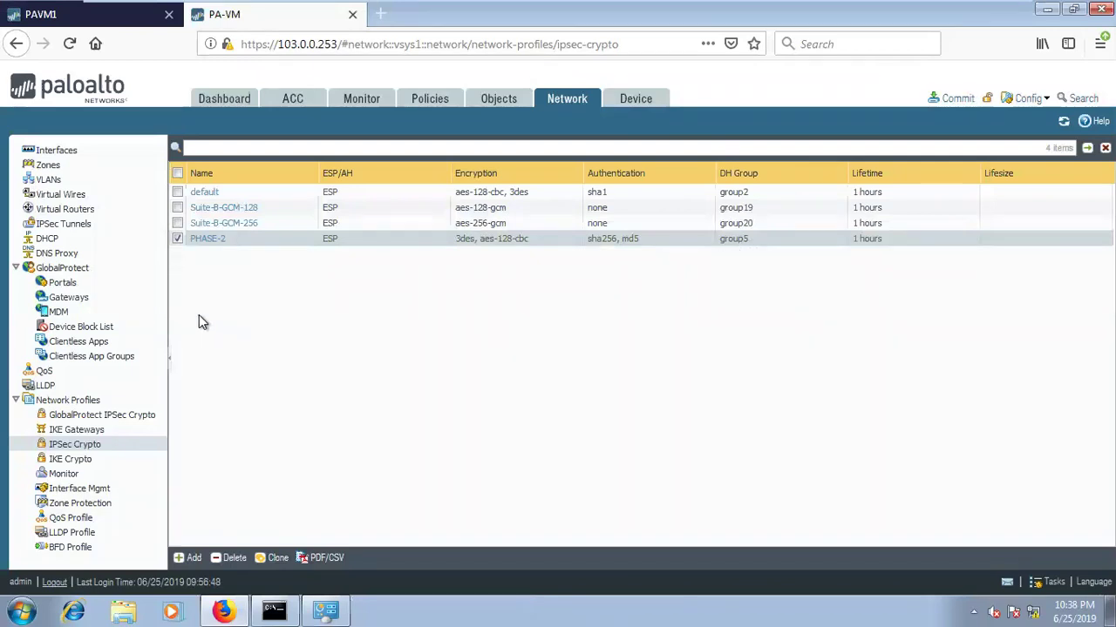
{"action": "left_click", "coordinate": [77, 227]}
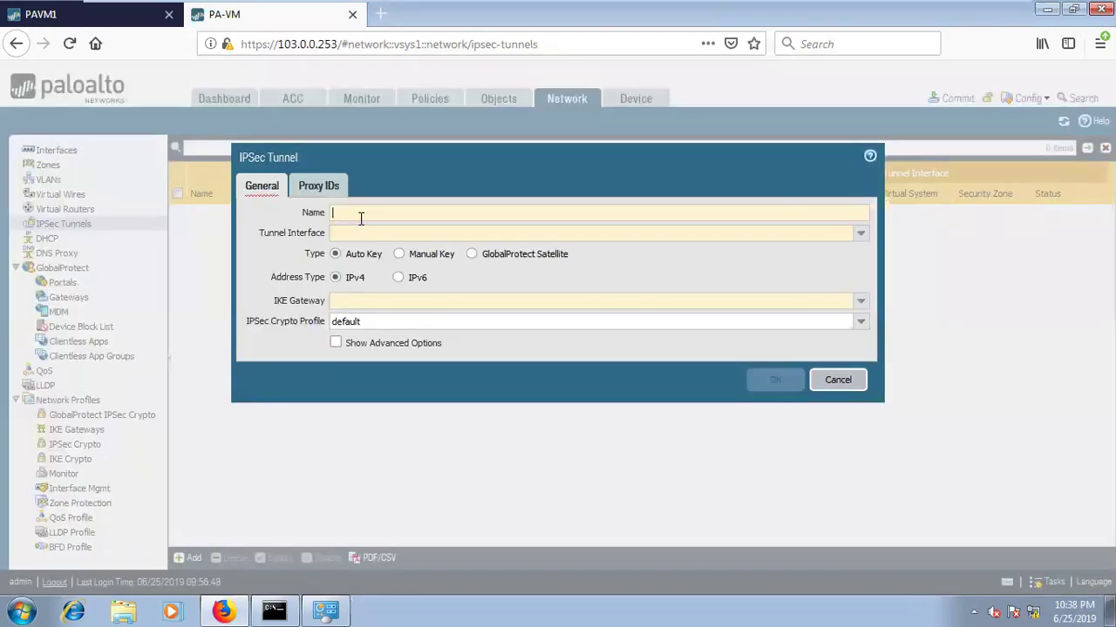
Add IPSec tunnel IPSEC_TUNNEL on tunnel.1 using gateway PAHSE-1GW and crypto profile PHASE-2.
{"action": "type", "text": "Se"}
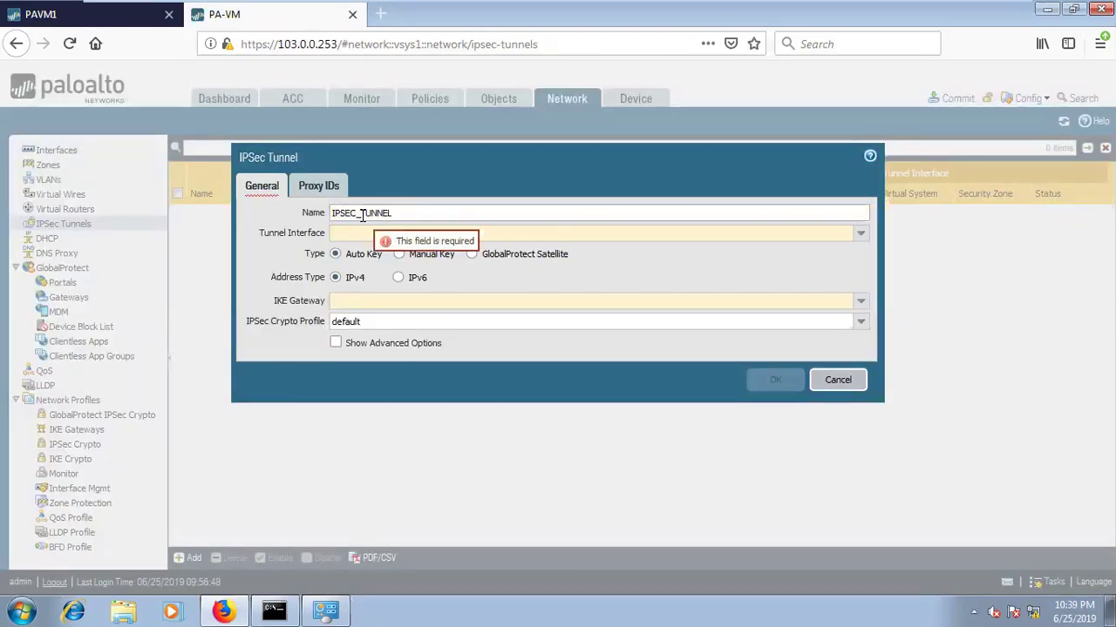
{"action": "left_click", "coordinate": [861, 236]}
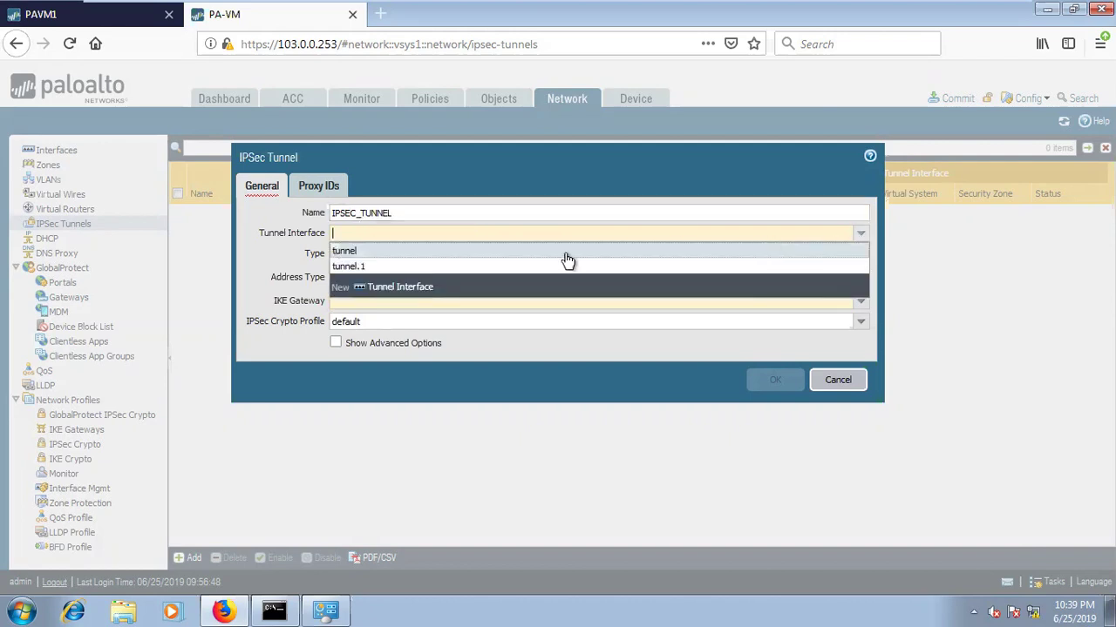
{"action": "left_click", "coordinate": [364, 265]}
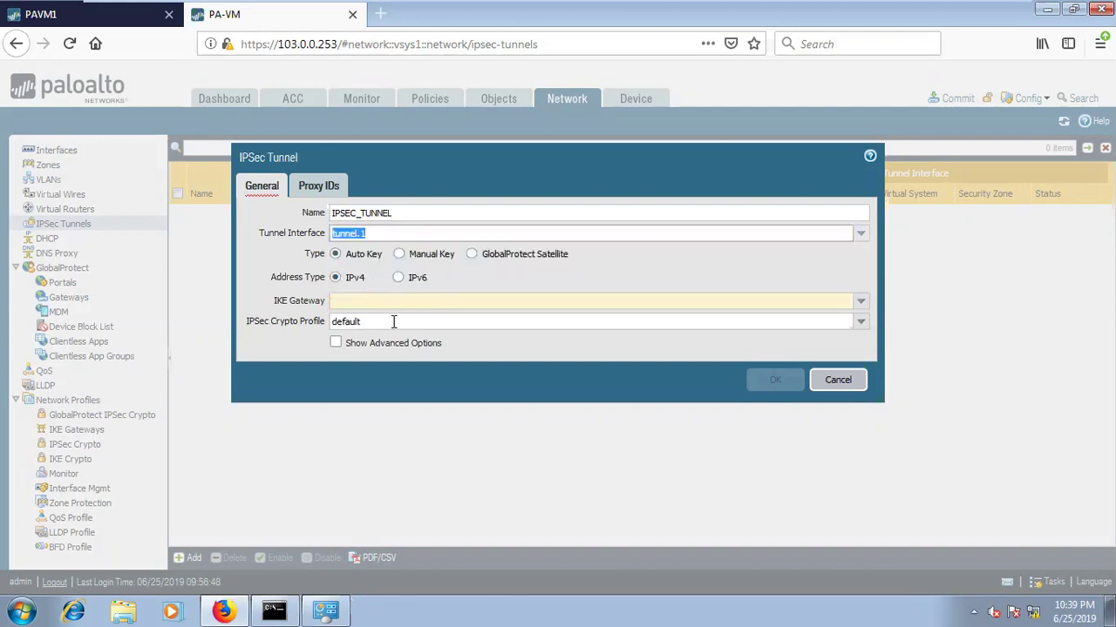
{"action": "left_click", "coordinate": [860, 301]}
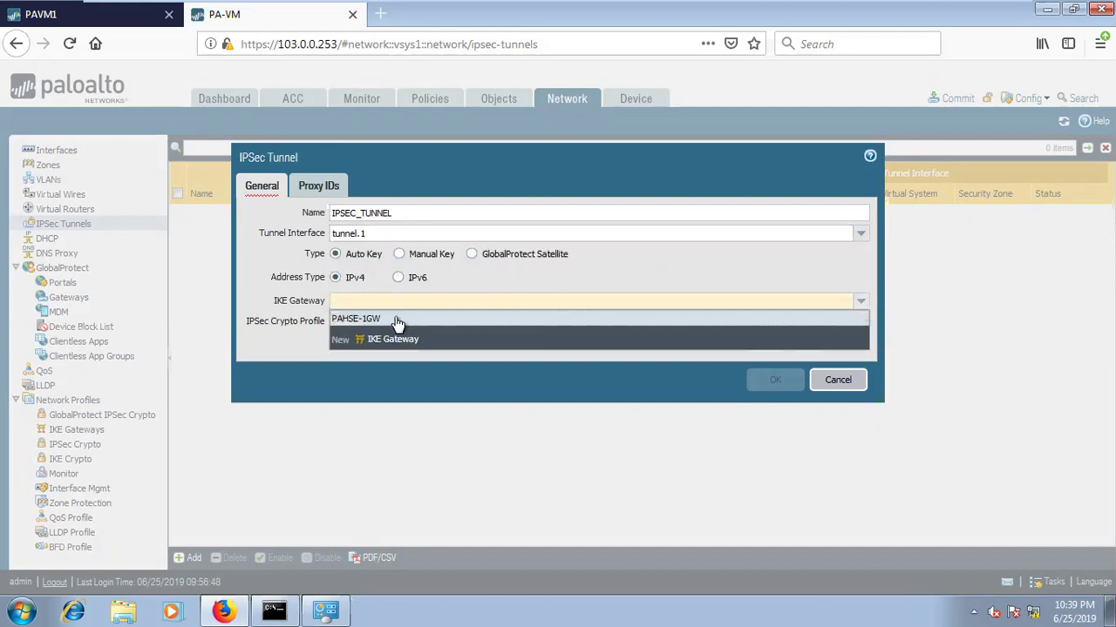
{"action": "left_click", "coordinate": [377, 319]}
{"action": "left_click", "coordinate": [860, 321]}
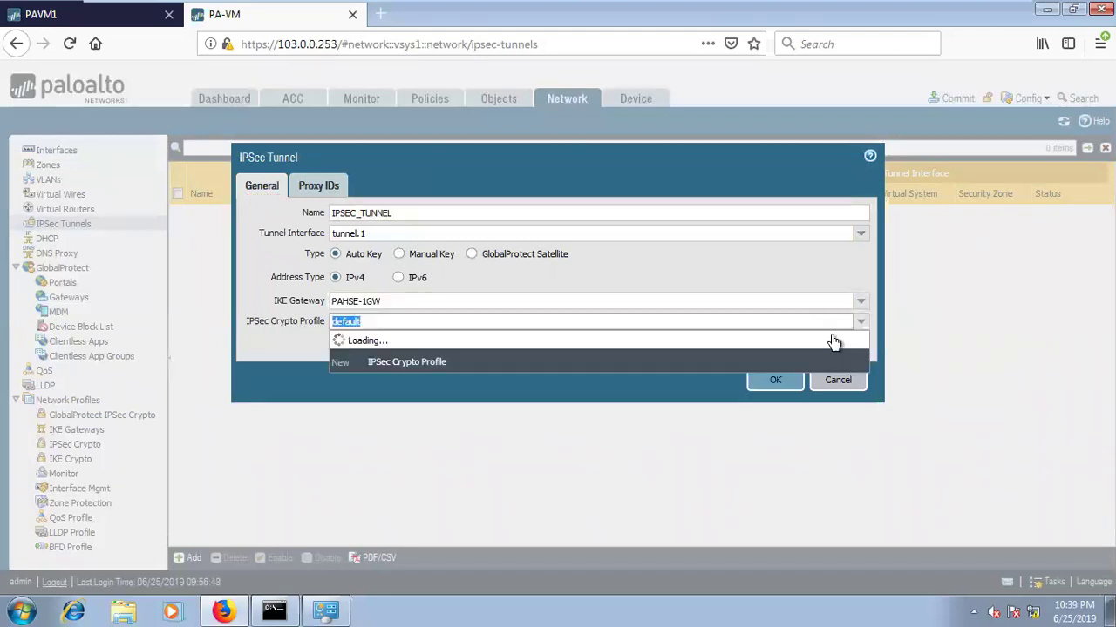
{"action": "left_click", "coordinate": [375, 356]}
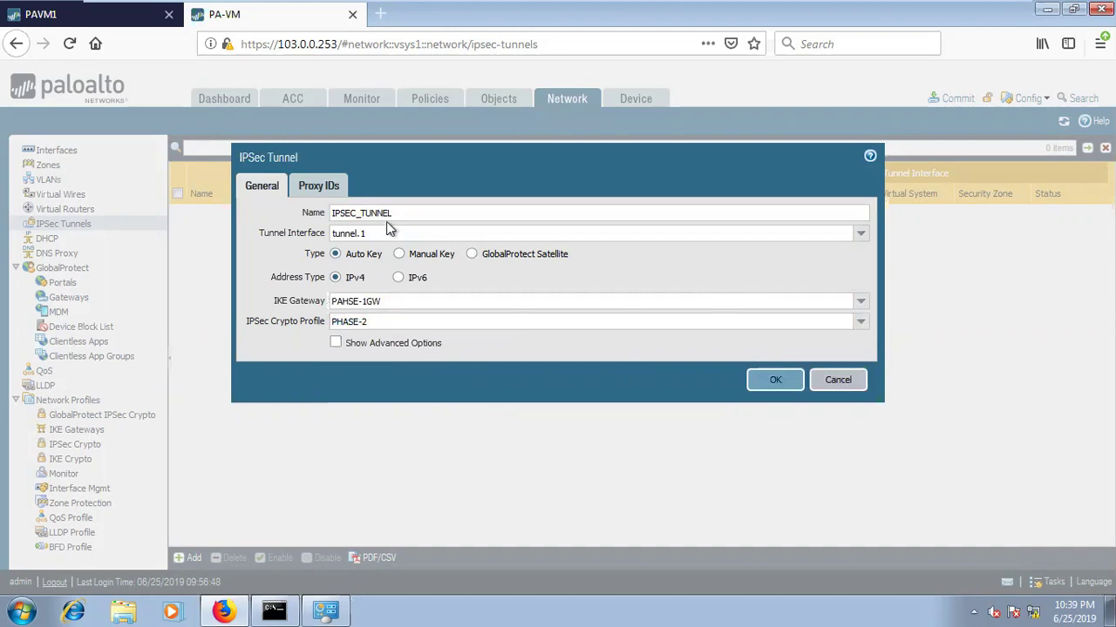
{"action": "left_click", "coordinate": [775, 382]}
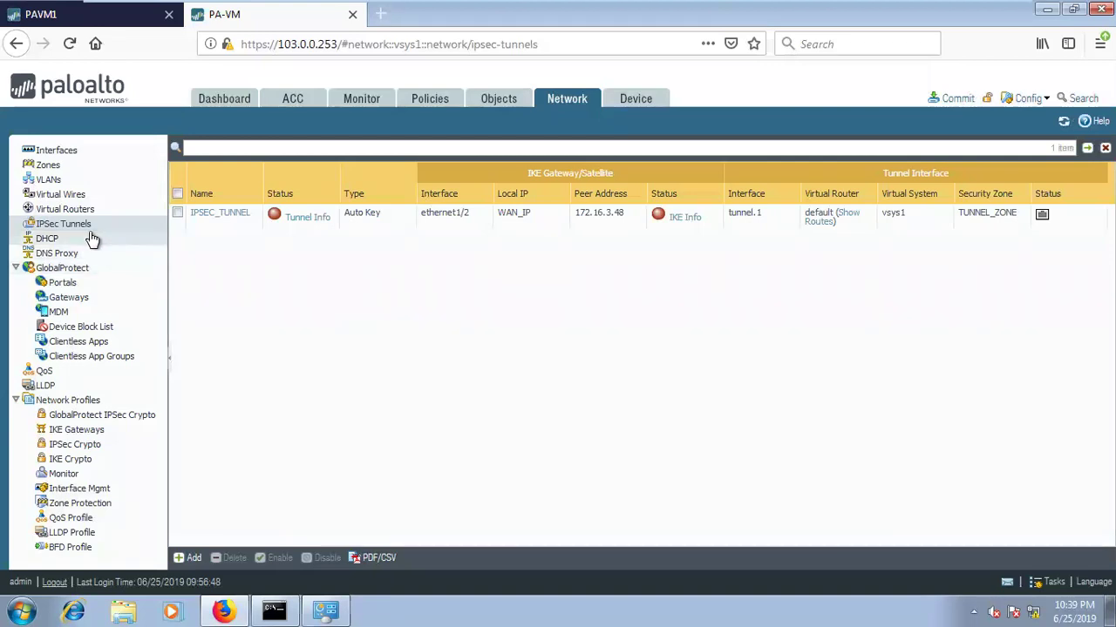
{"action": "left_click", "coordinate": [68, 209]}
{"action": "left_click", "coordinate": [202, 194]}
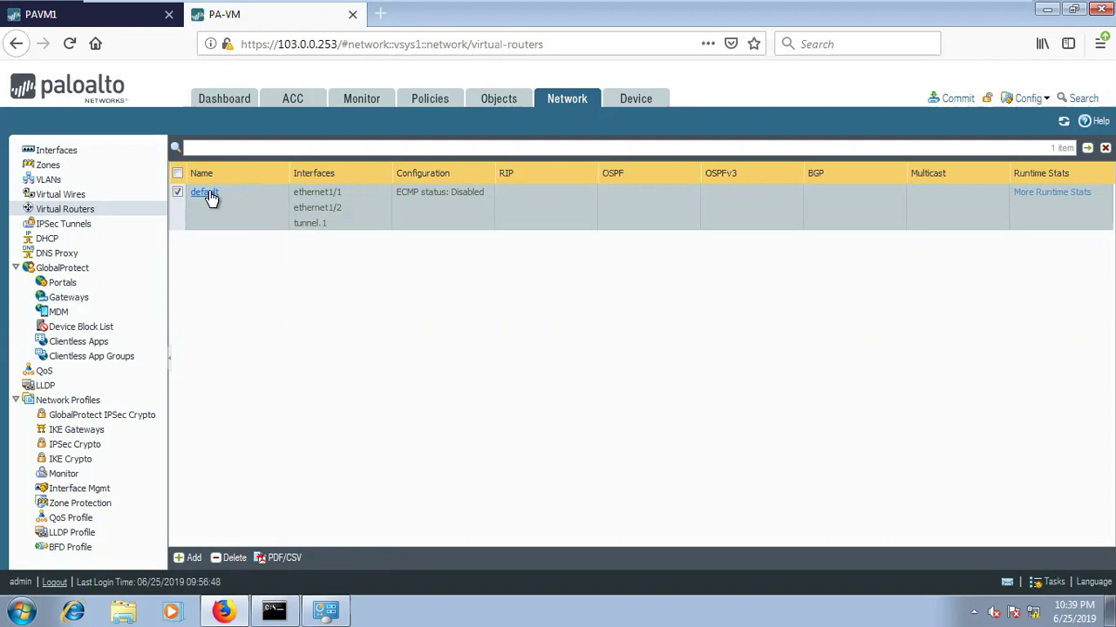
Start static route DEFAULT on the default virtual router with destination 0.0.0.0/0.
{"action": "left_click", "coordinate": [206, 192]}
{"action": "left_click", "coordinate": [290, 193]}
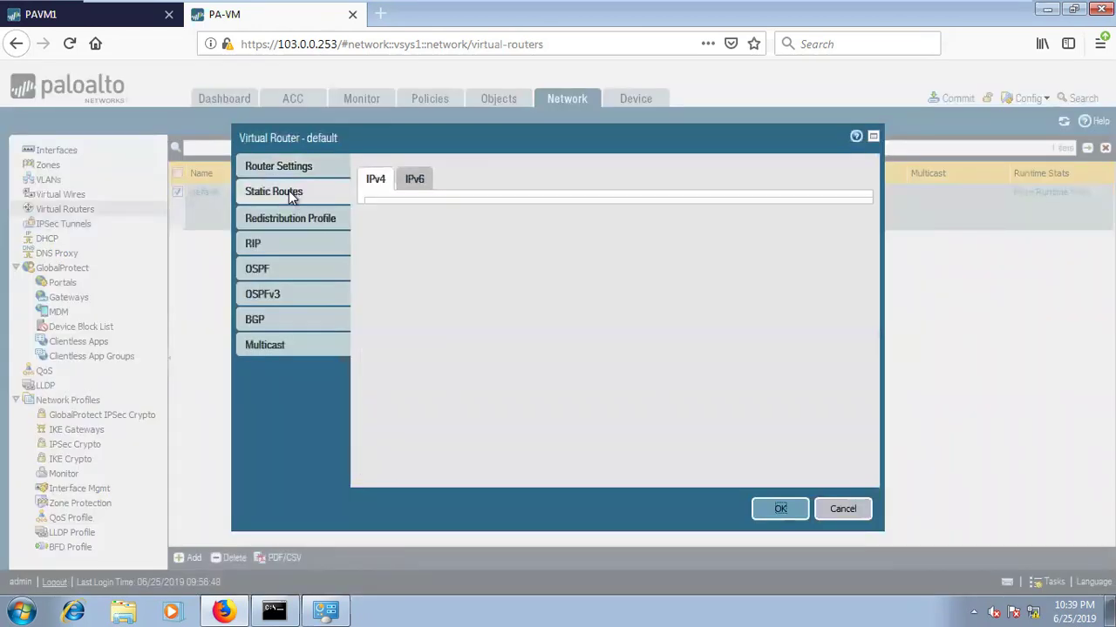
{"action": "left_click", "coordinate": [386, 460]}
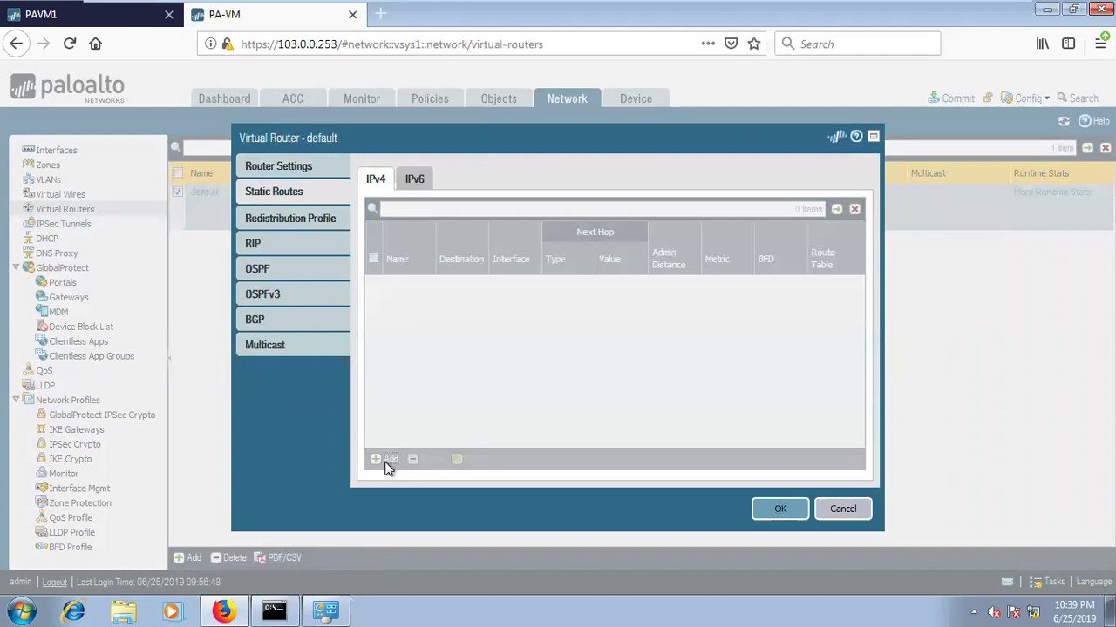
{"action": "type", "text": "DEFAULT"}
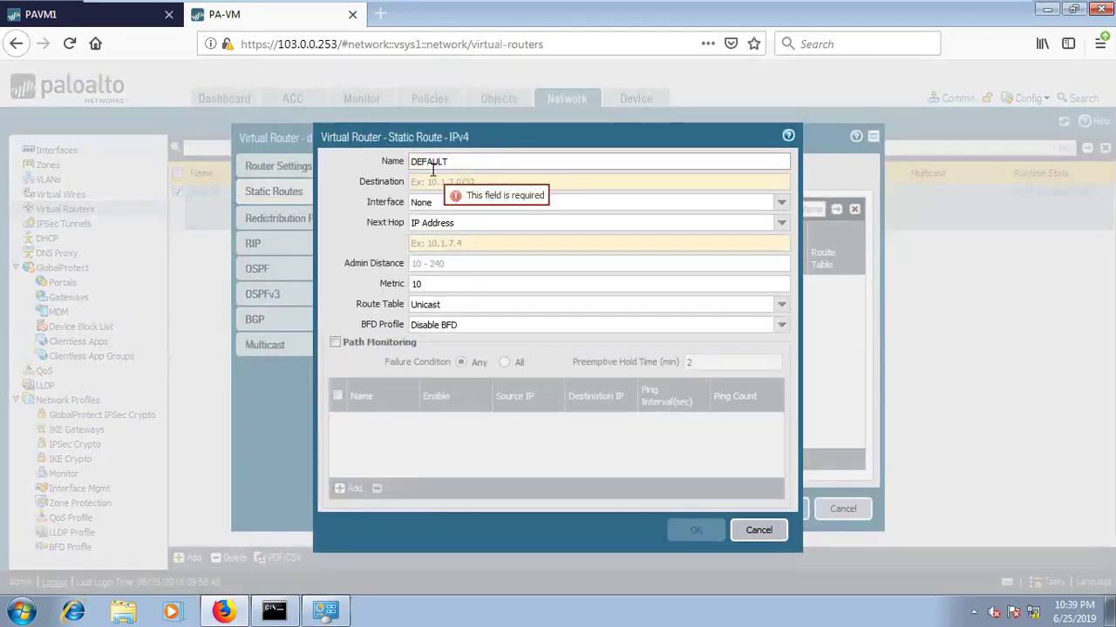
{"action": "left_click", "coordinate": [430, 180]}
{"action": "type", "text": "0.0.0"}
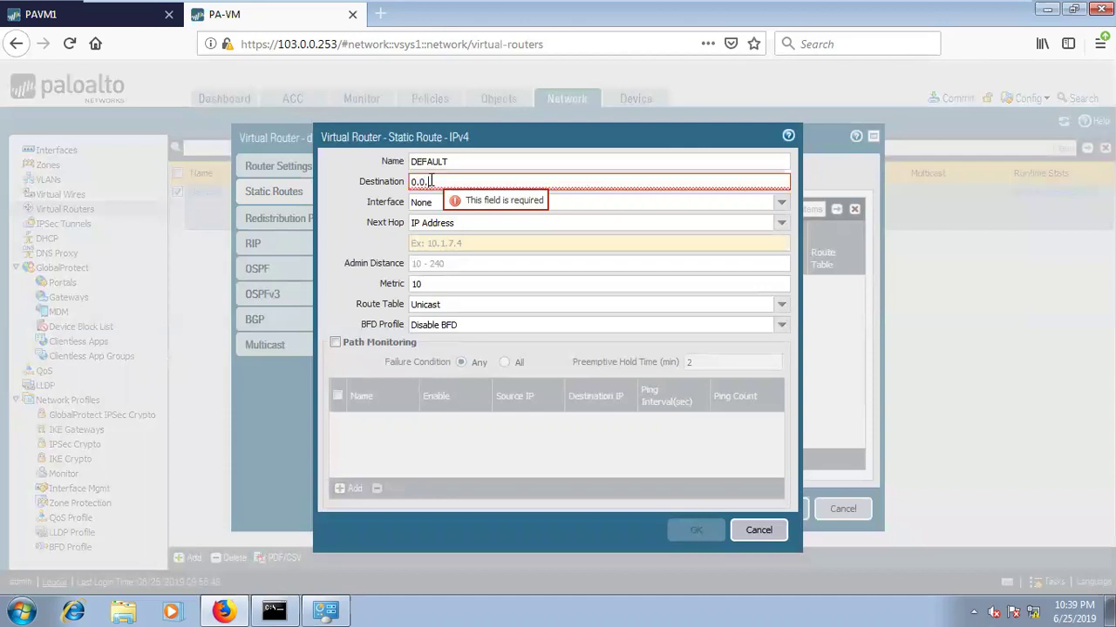
{"action": "type", "text": ".0/0"}
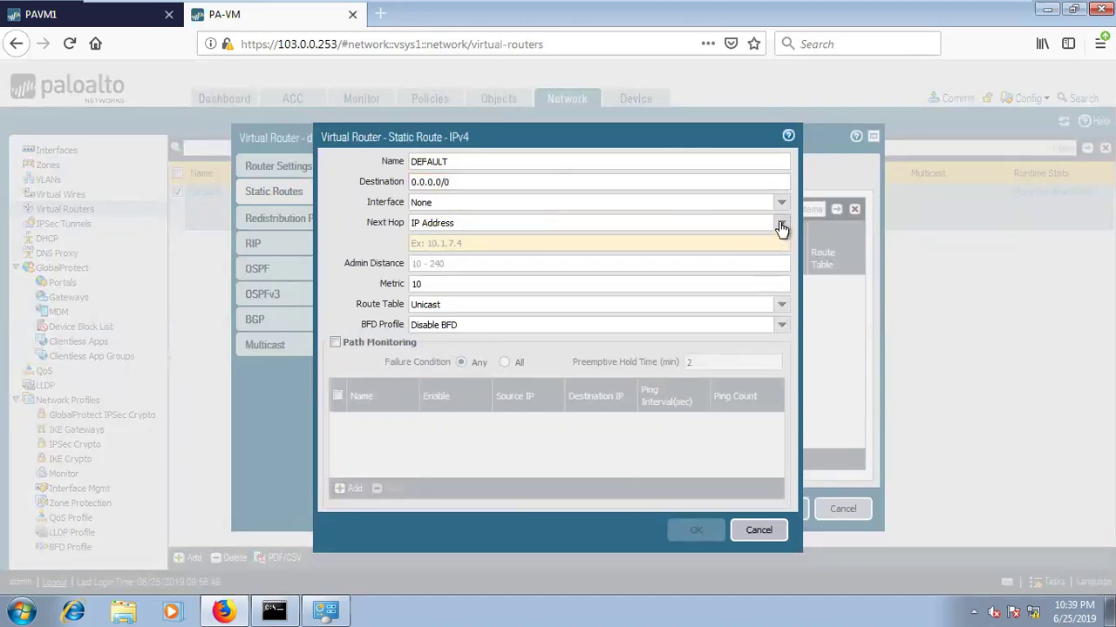
Send the DEFAULT route out ethernet1/2 to next hop 172.16.3.48 and save it.
{"action": "left_click", "coordinate": [780, 224]}
{"action": "left_click", "coordinate": [581, 204]}
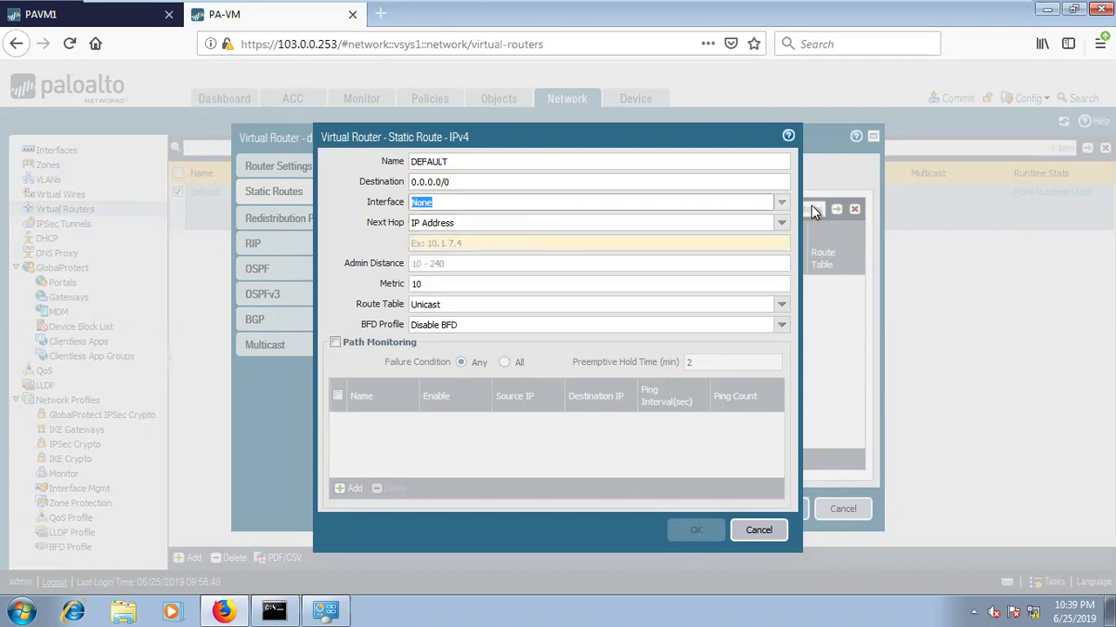
{"action": "left_click", "coordinate": [783, 205]}
{"action": "left_click", "coordinate": [442, 251]}
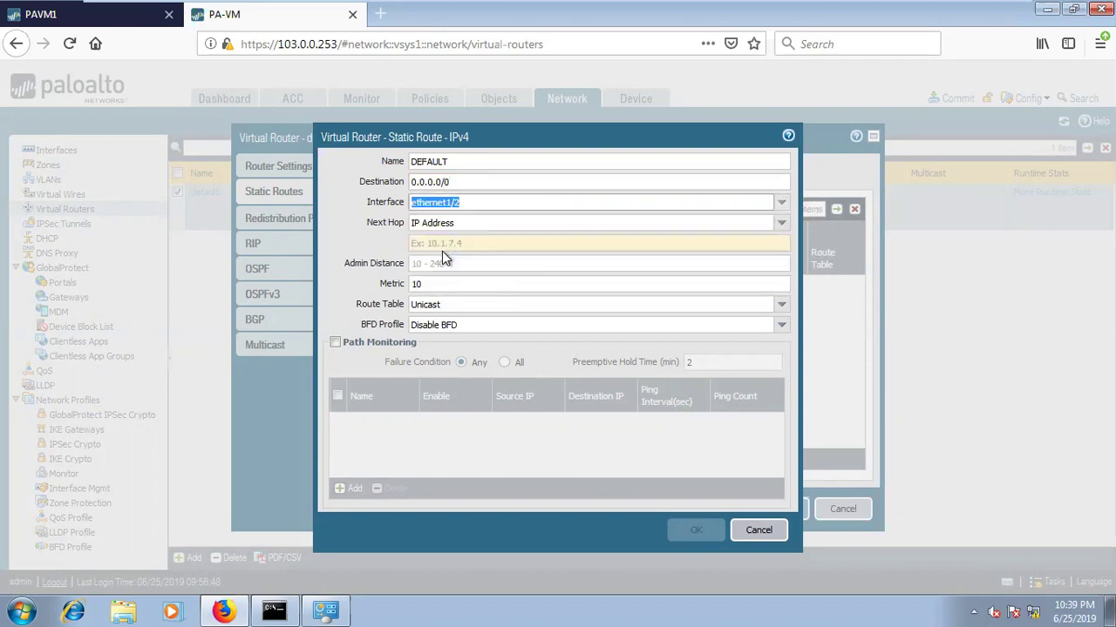
{"action": "left_click", "coordinate": [443, 244]}
{"action": "type", "text": "172.16."}
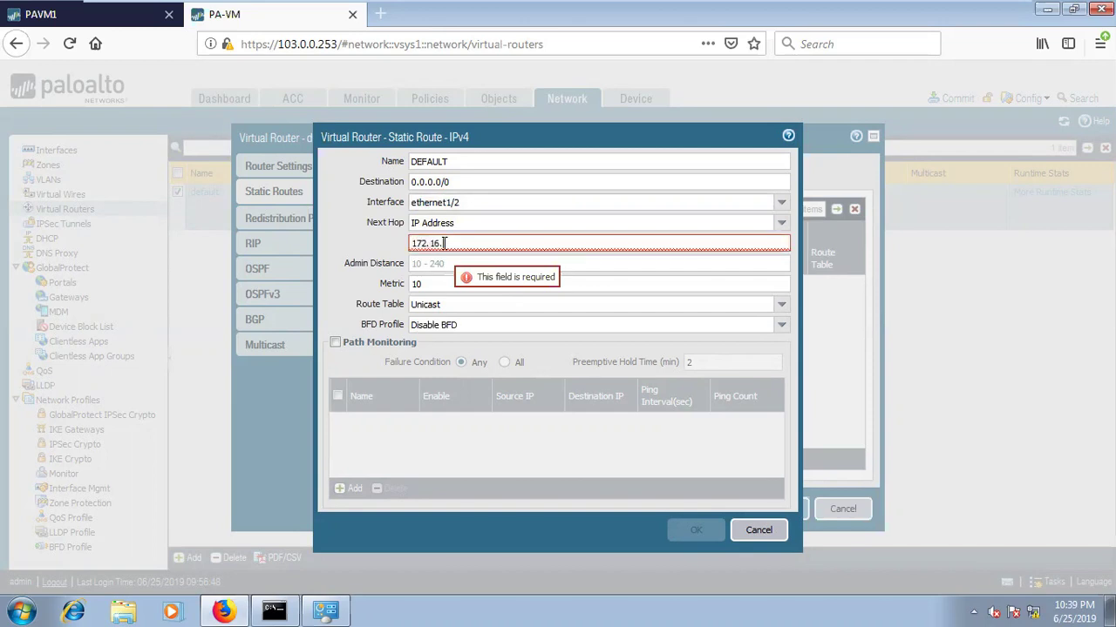
{"action": "type", "text": "1."}
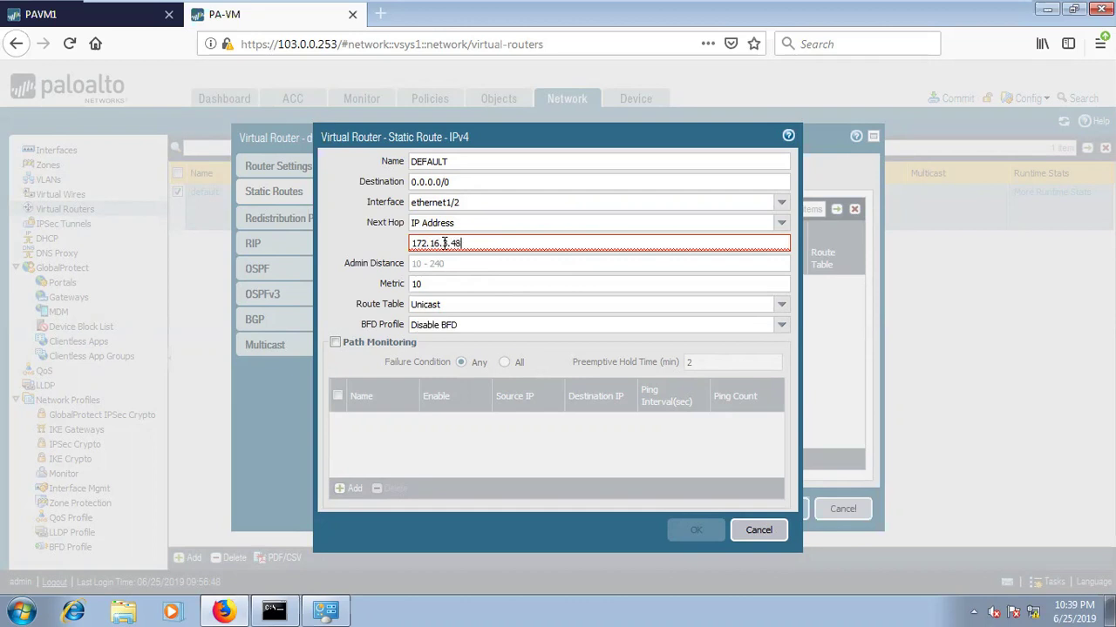
{"action": "left_click", "coordinate": [695, 530]}
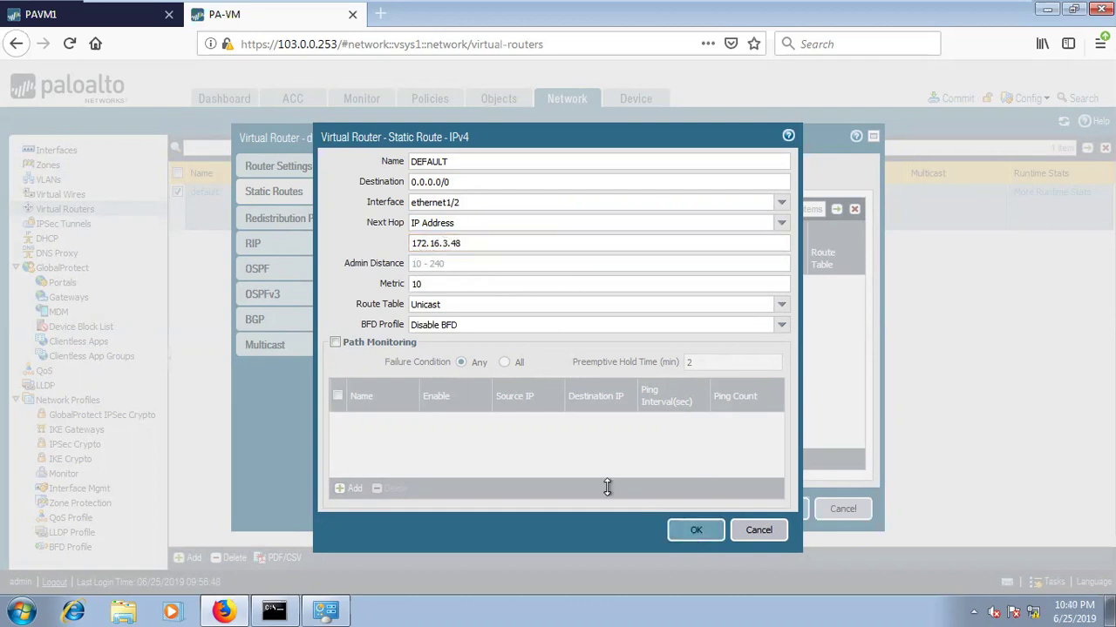
Add static route TUNNEL_ROUTE to 10.11.11.0/24 via tunnel.1, next hop 10.30.30.1, and save the router.
{"action": "left_click", "coordinate": [384, 462]}
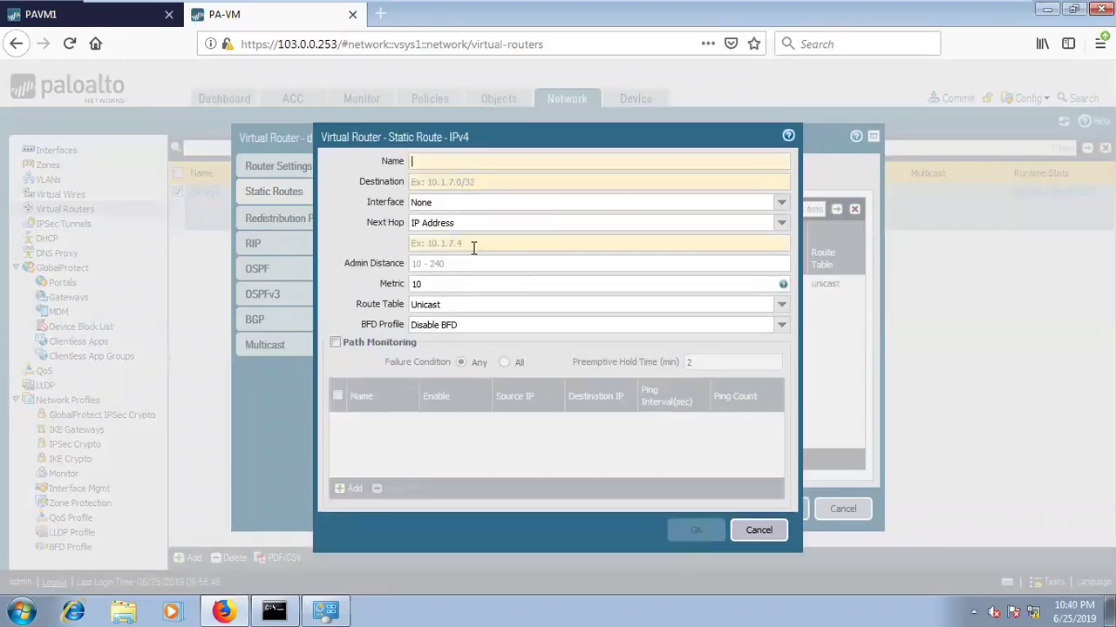
{"action": "left_click", "coordinate": [452, 162]}
{"action": "type", "text": "TUNNEL_ROUTE"}
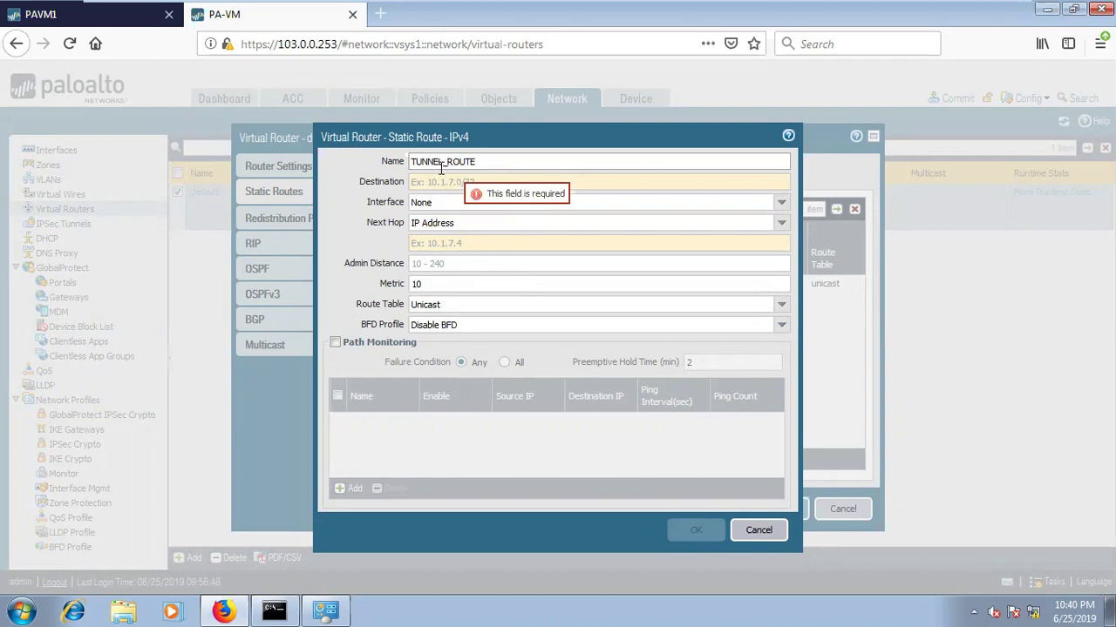
{"action": "left_click", "coordinate": [440, 181]}
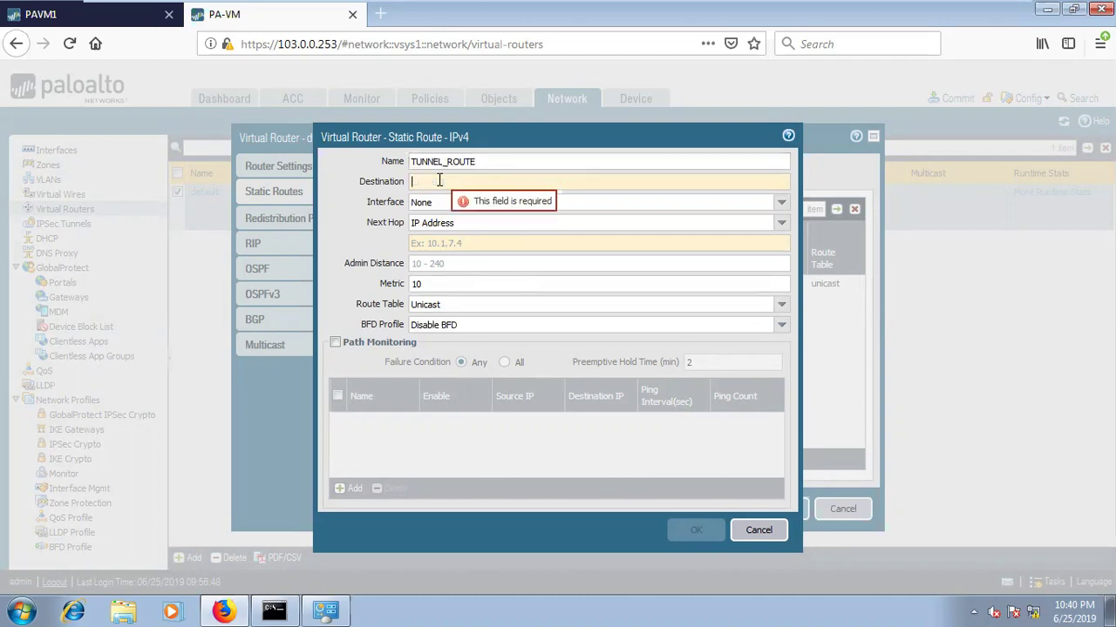
{"action": "type", "text": "10.11.11.0/24"}
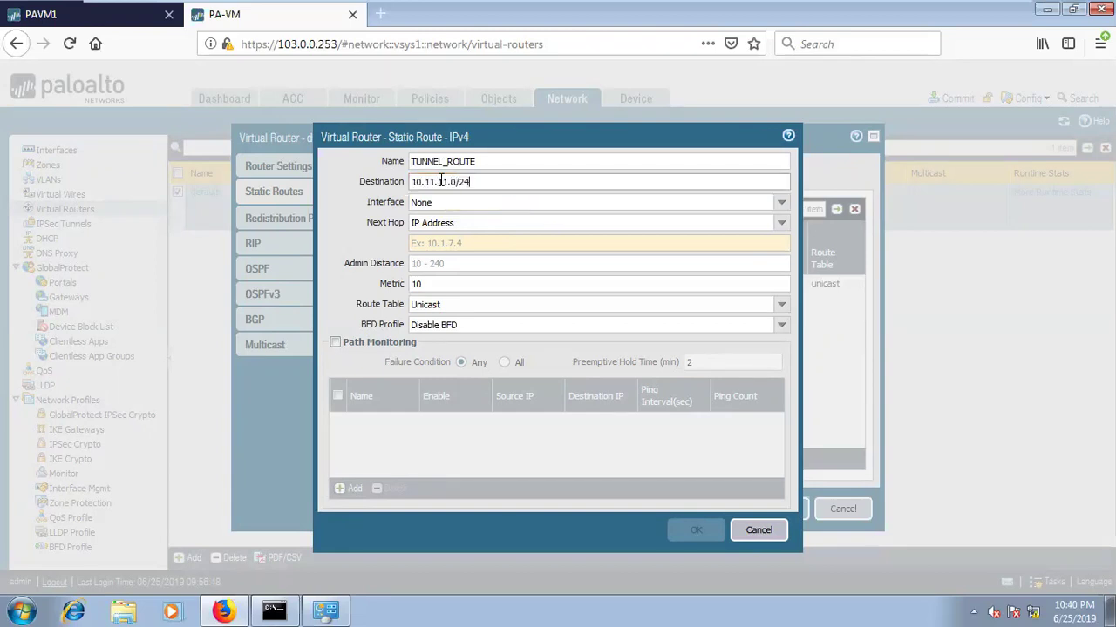
{"action": "left_click", "coordinate": [781, 202]}
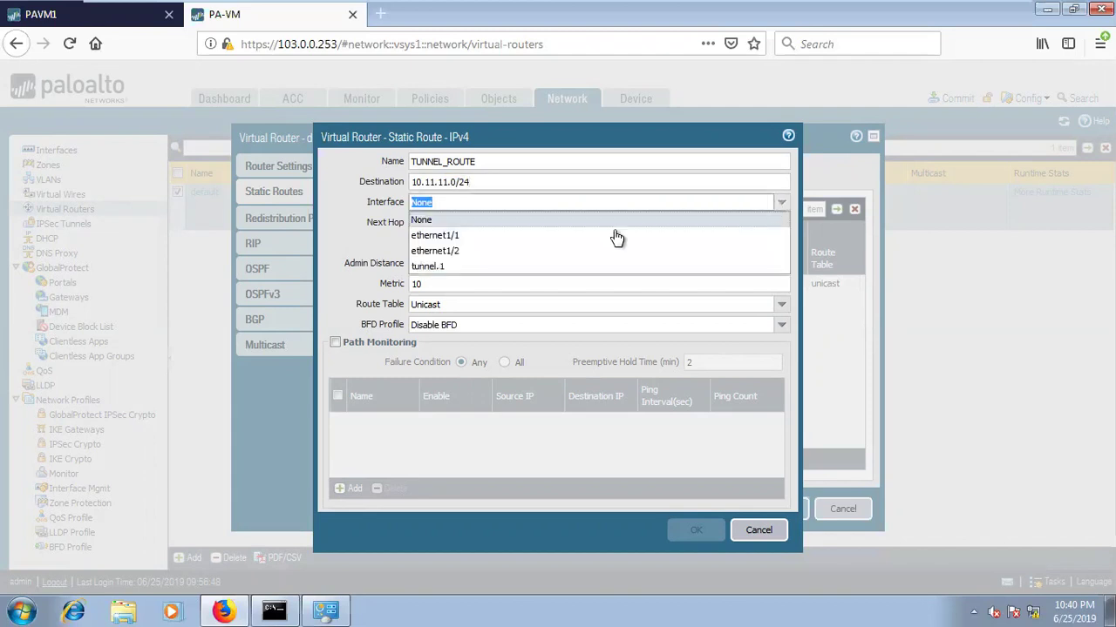
{"action": "left_click", "coordinate": [466, 268]}
{"action": "key", "text": "Tab"}
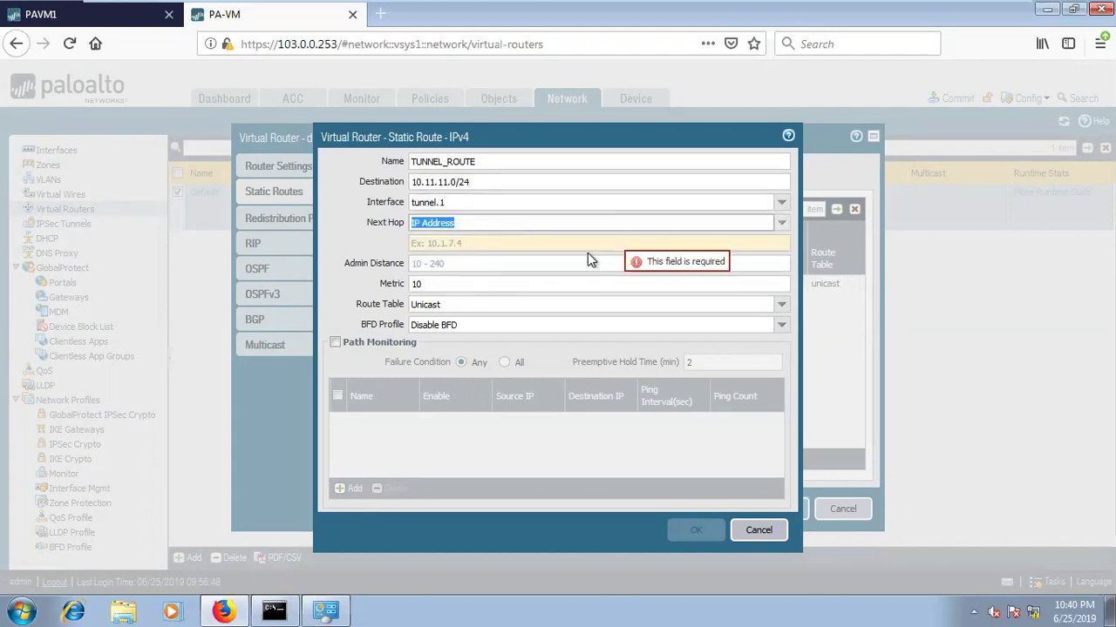
{"action": "left_click", "coordinate": [492, 244]}
{"action": "type", "text": "10."}
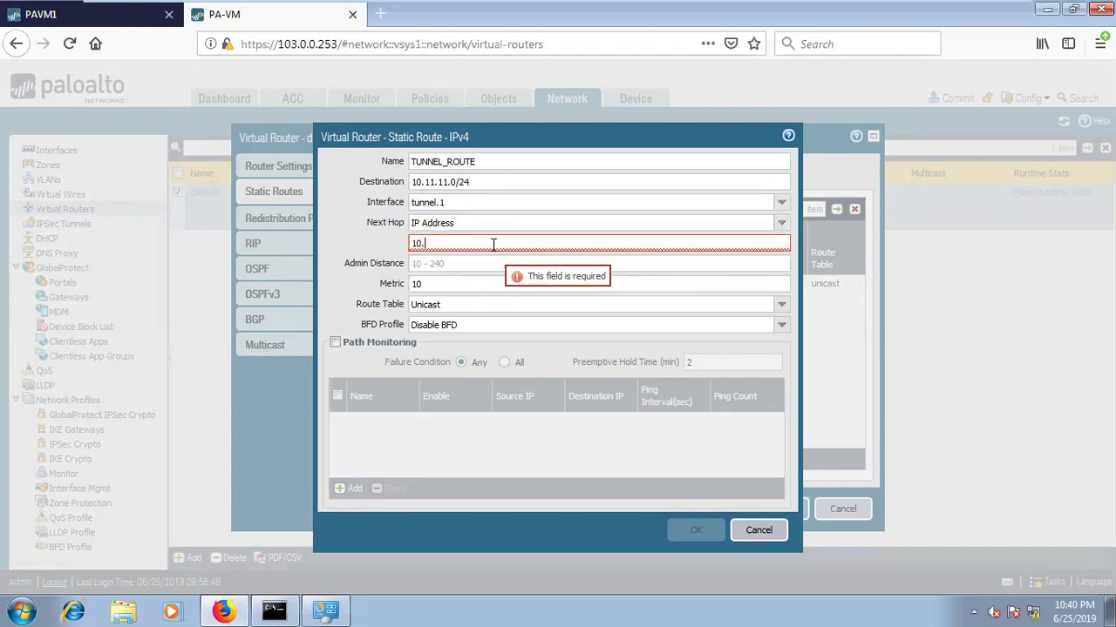
{"action": "type", "text": "30.30.1"}
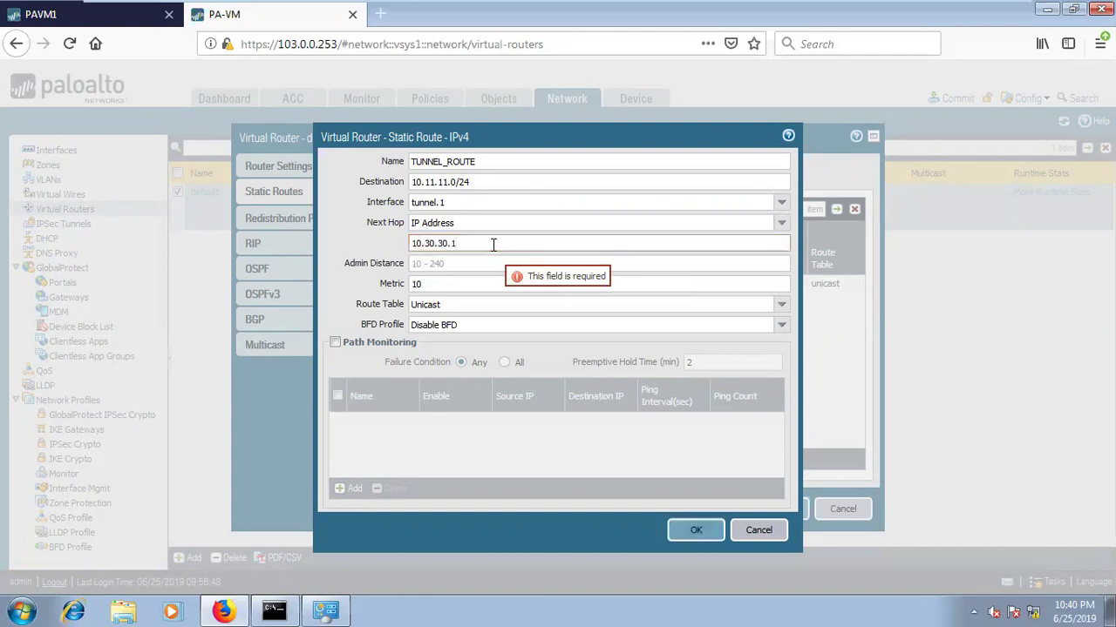
{"action": "left_click", "coordinate": [697, 532]}
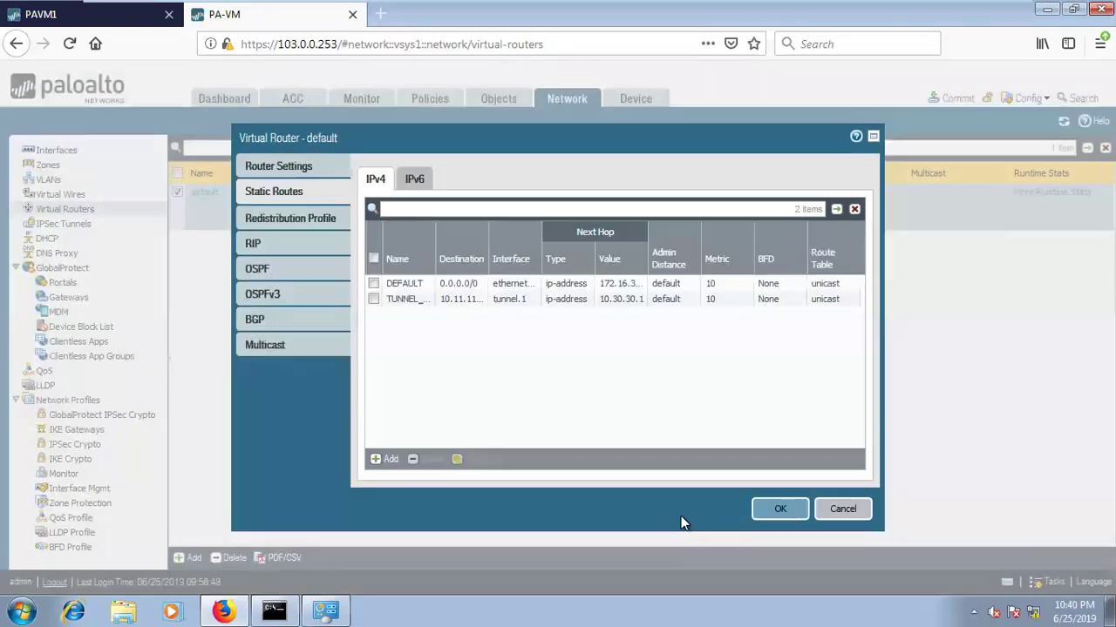
{"action": "left_click", "coordinate": [778, 509]}
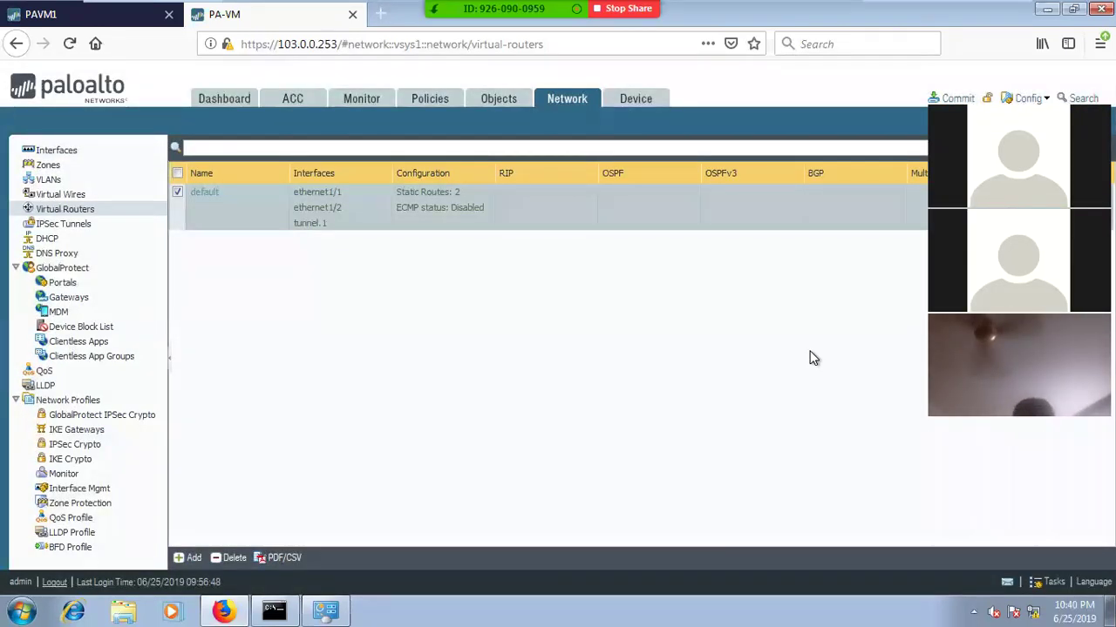
Commit all pending changes, including the virtual router's static routes, on PA-VM.
{"action": "left_click", "coordinate": [956, 100]}
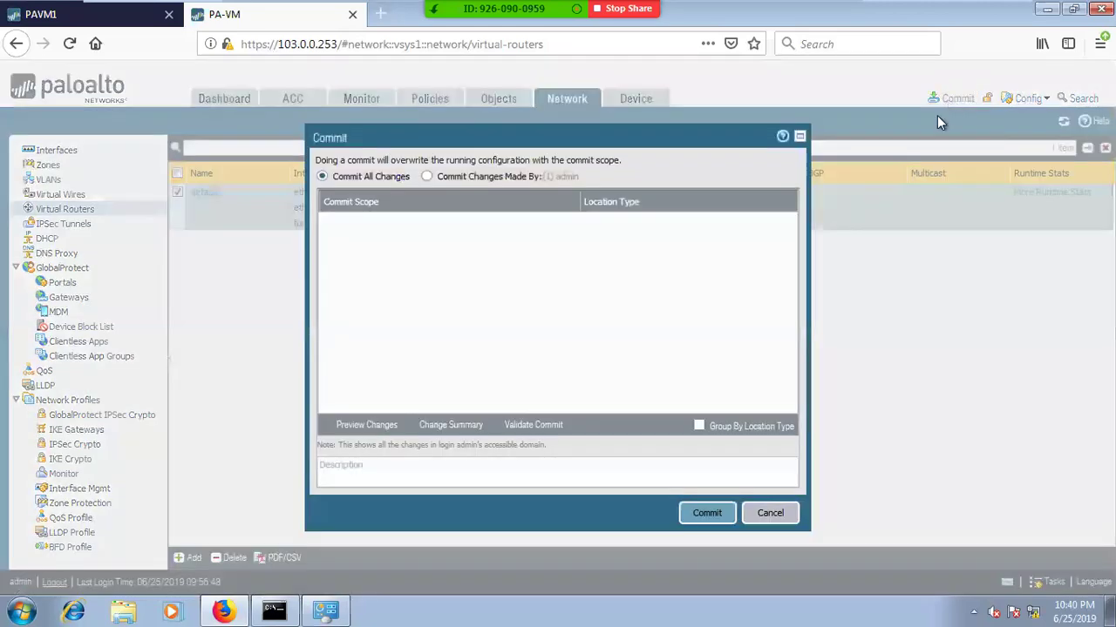
{"action": "left_click", "coordinate": [690, 512]}
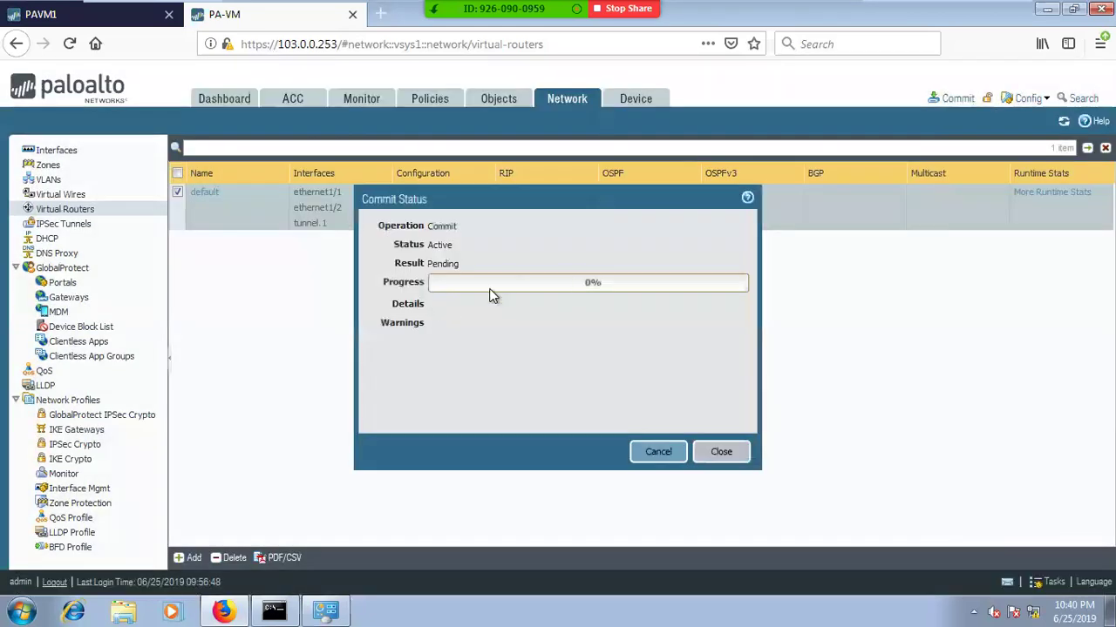
{"action": "left_click", "coordinate": [561, 28]}
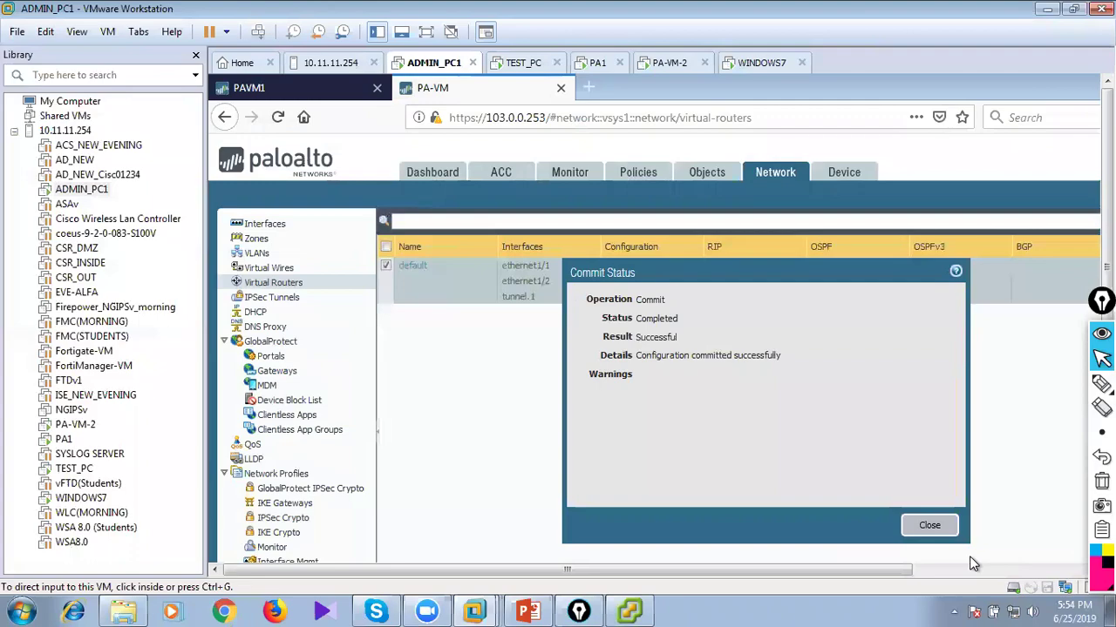
Start a new interzone security rule named LAN_TUNNEL.
{"action": "left_click", "coordinate": [929, 525]}
{"action": "left_click", "coordinate": [638, 171]}
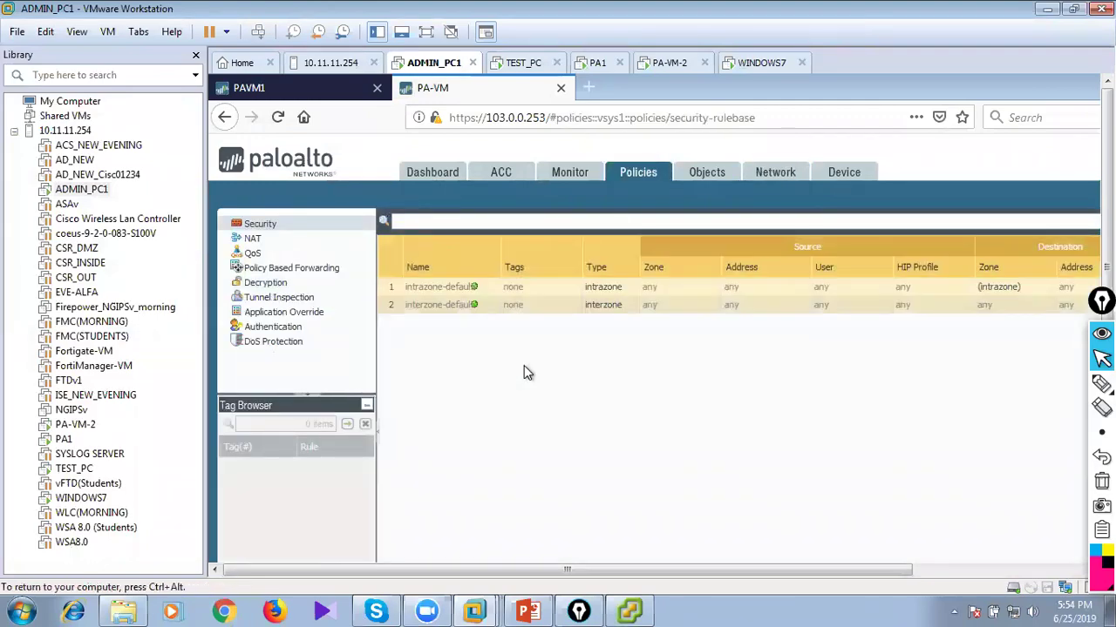
{"action": "key", "text": "ctrl+alt+Return"}
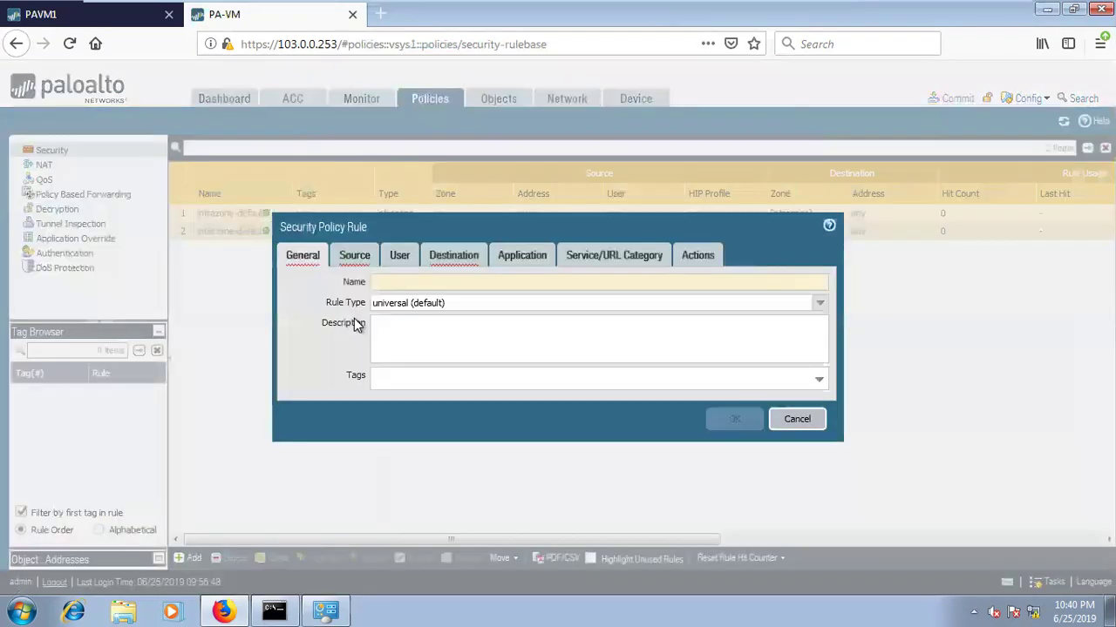
{"action": "type", "text": "LAN_TUNNEL"}
{"action": "left_click", "coordinate": [656, 347]}
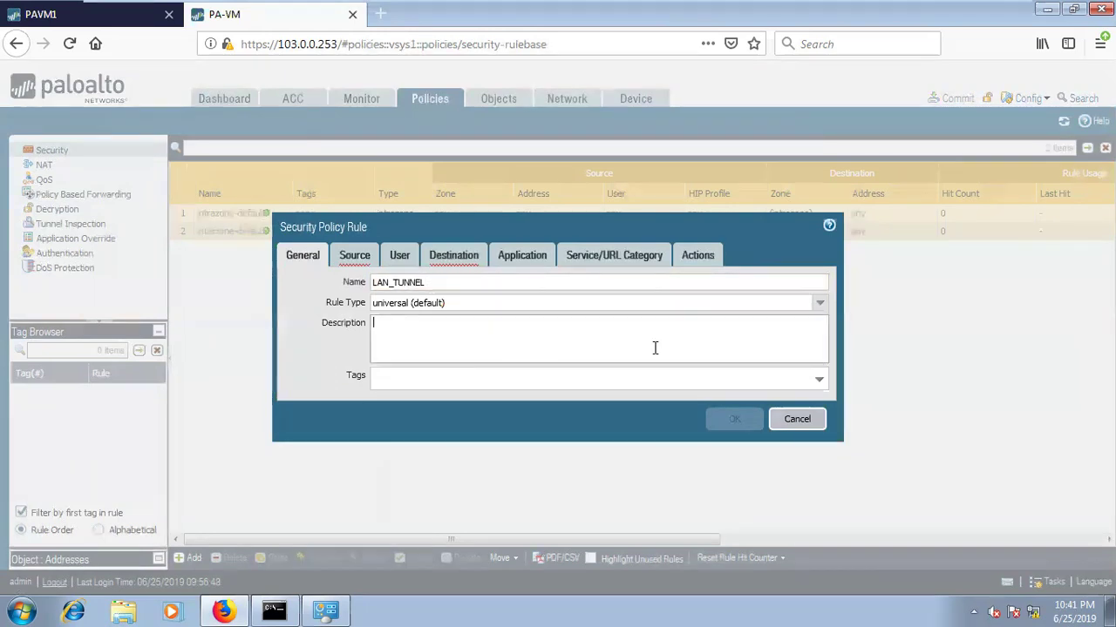
{"action": "left_click", "coordinate": [818, 304]}
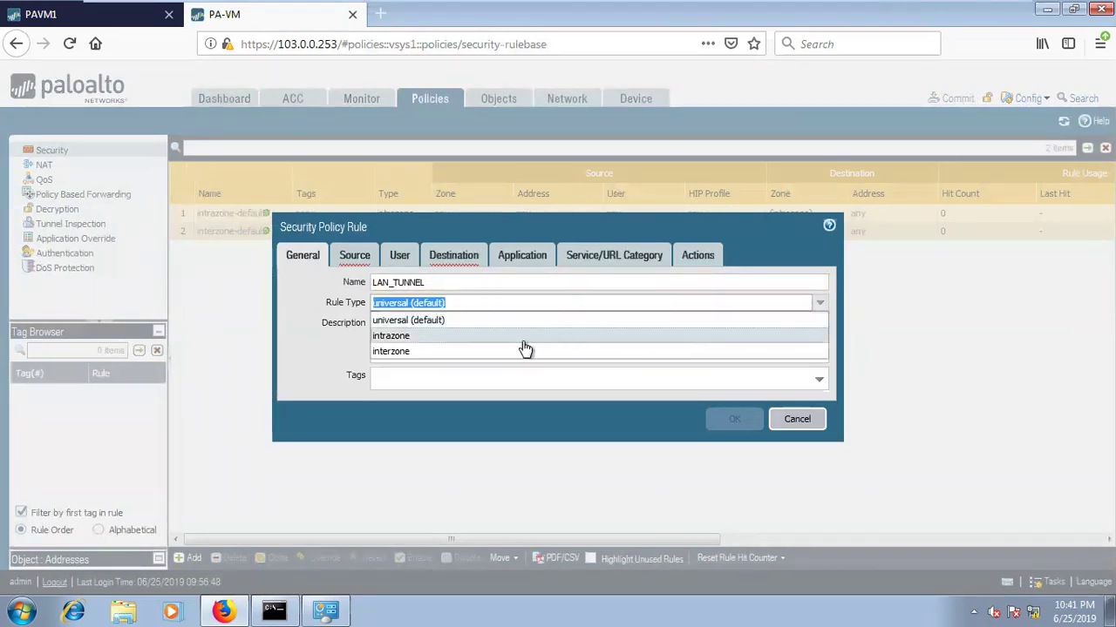
{"action": "left_click", "coordinate": [409, 353]}
Add LAN and TUNNEL_ZONE as the rule's source zones.
{"action": "left_click", "coordinate": [354, 255]}
{"action": "left_click", "coordinate": [305, 458]}
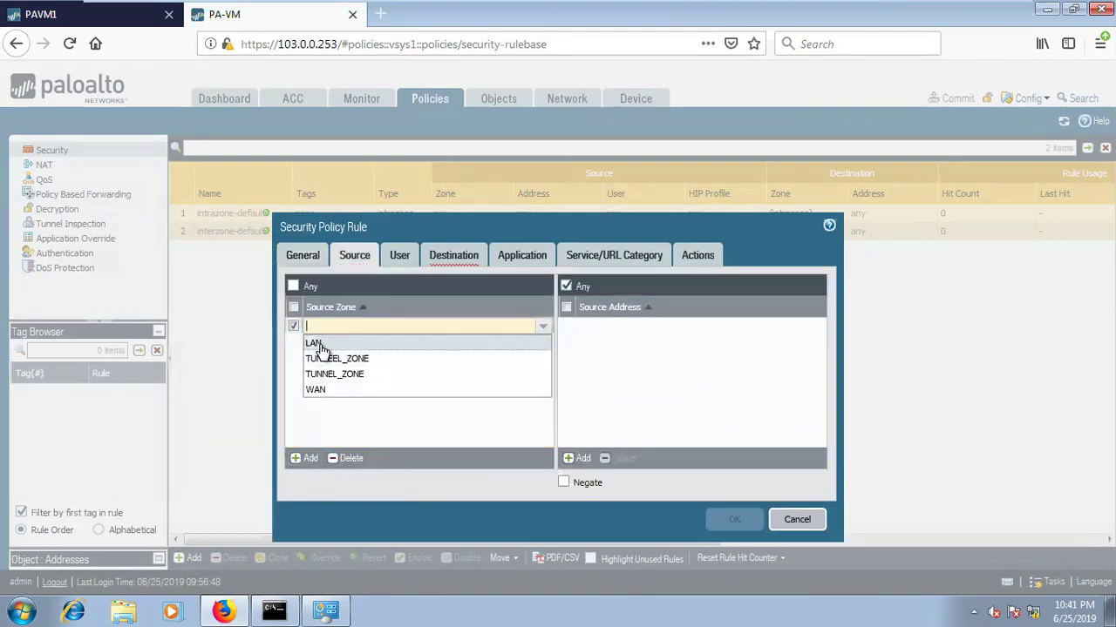
{"action": "left_click", "coordinate": [318, 343]}
{"action": "left_click", "coordinate": [300, 459]}
{"action": "left_click", "coordinate": [300, 459]}
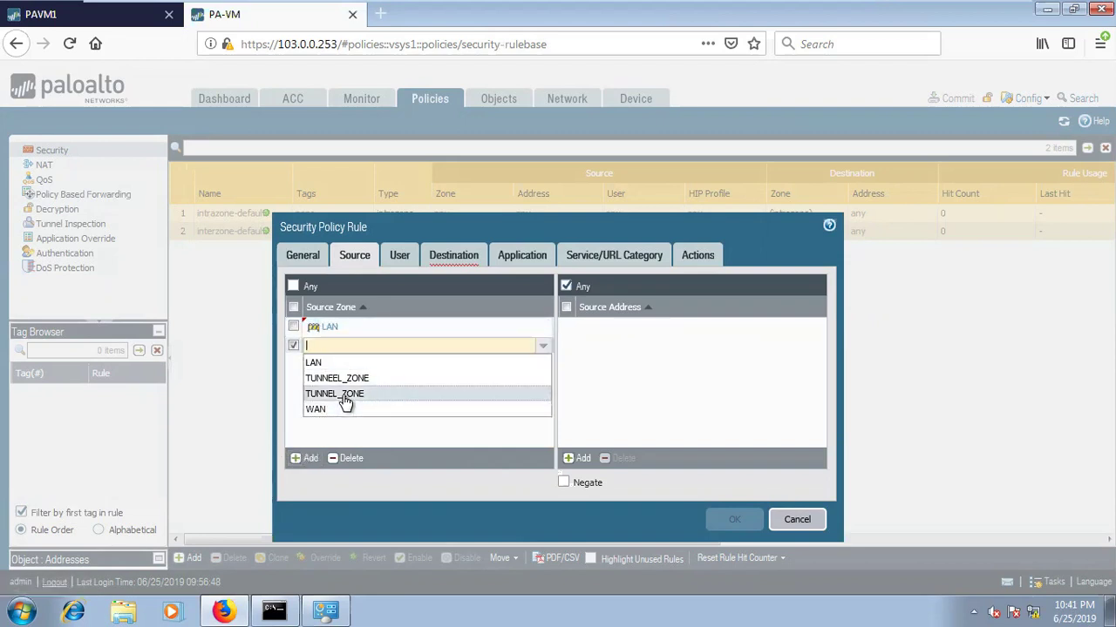
{"action": "left_click", "coordinate": [346, 401]}
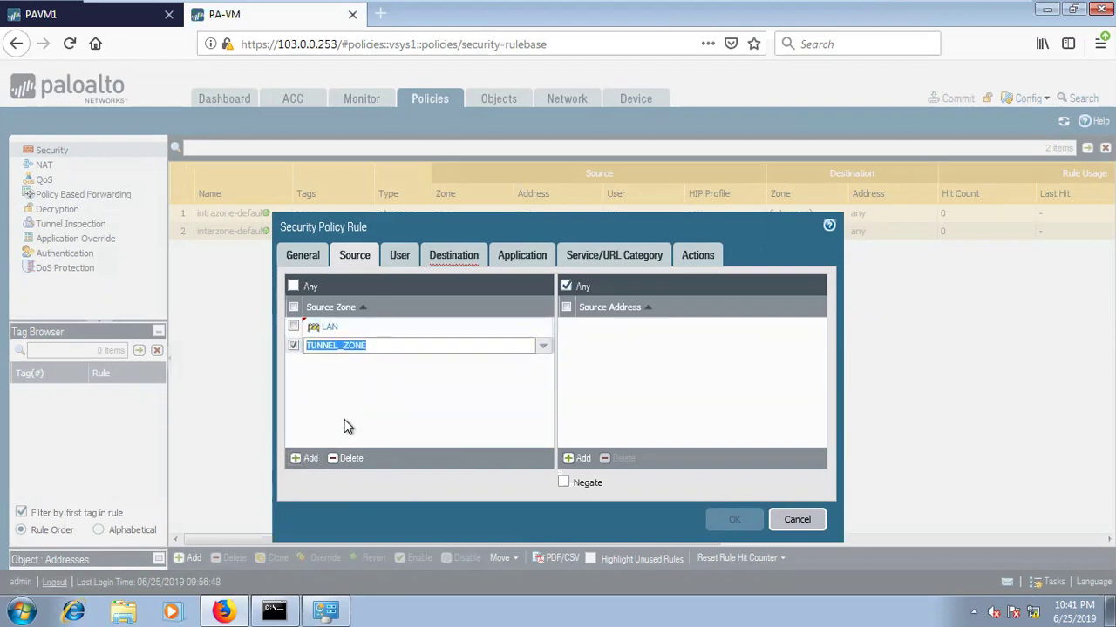
Set the destination zones to TUNNEL_ZONE and LAN, removing a mistaken WAN entry.
{"action": "left_click", "coordinate": [452, 255]}
{"action": "left_click", "coordinate": [307, 457]}
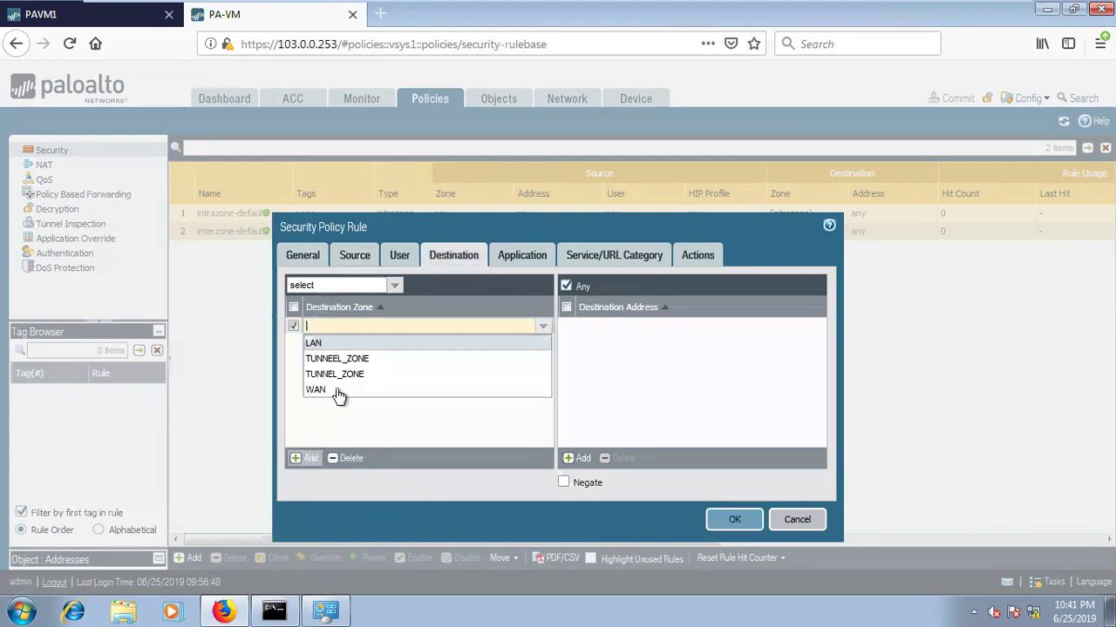
{"action": "left_click", "coordinate": [340, 375]}
{"action": "left_click", "coordinate": [294, 458]}
{"action": "left_click", "coordinate": [323, 411]}
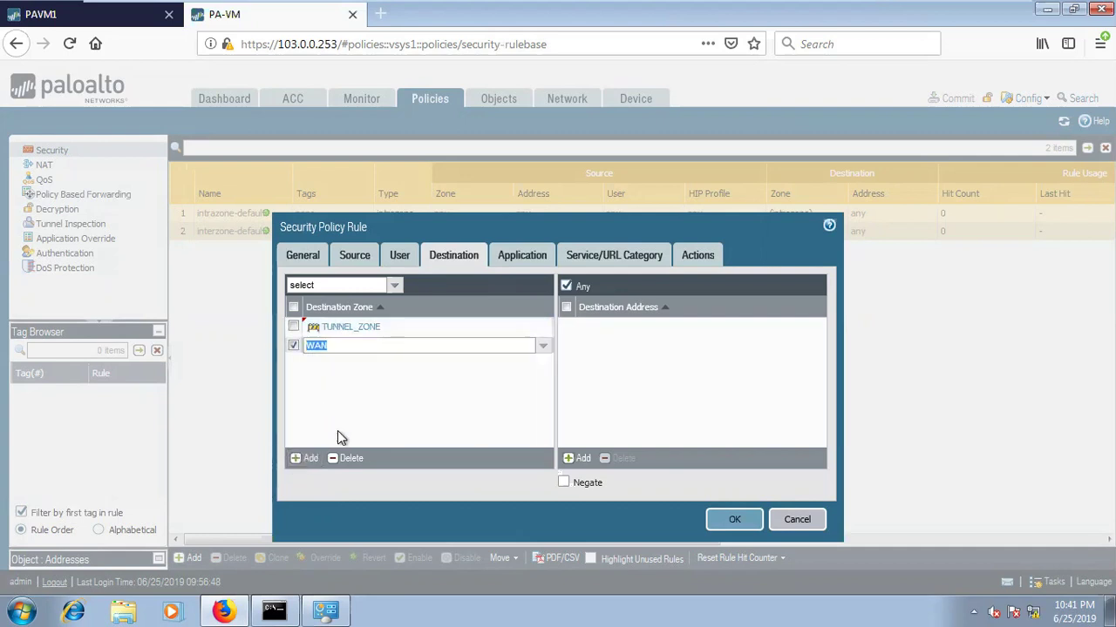
{"action": "left_click", "coordinate": [344, 459]}
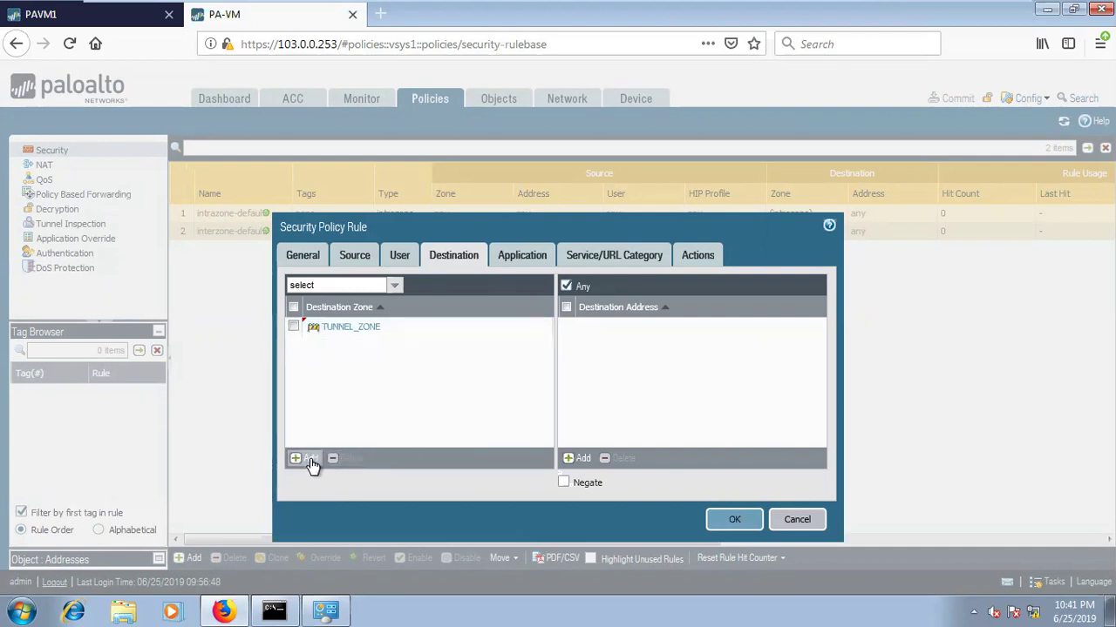
{"action": "left_click", "coordinate": [311, 461]}
{"action": "left_click", "coordinate": [319, 360]}
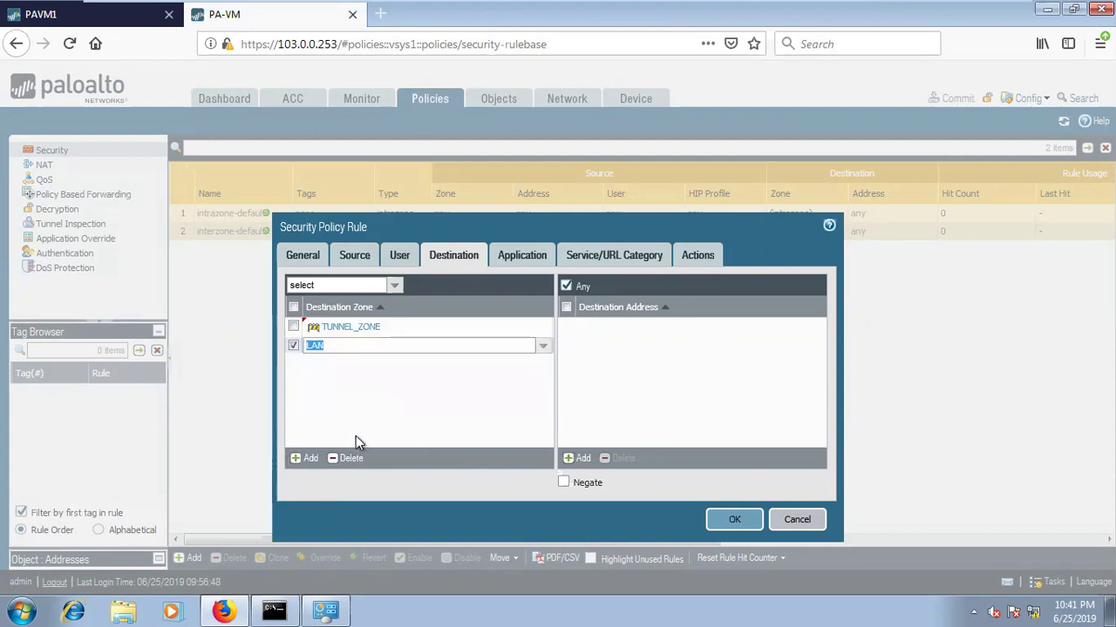
{"action": "left_click", "coordinate": [357, 436]}
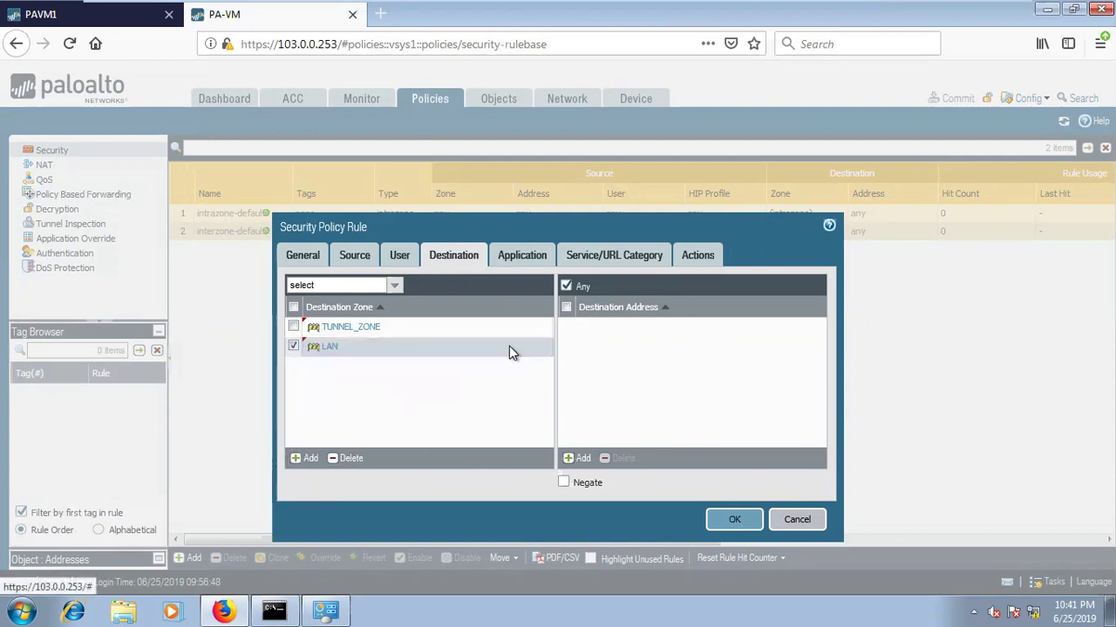
Confirm the service and Allow action, then save the LAN_TUNNEL rule.
{"action": "left_click", "coordinate": [621, 255]}
{"action": "left_click", "coordinate": [700, 253]}
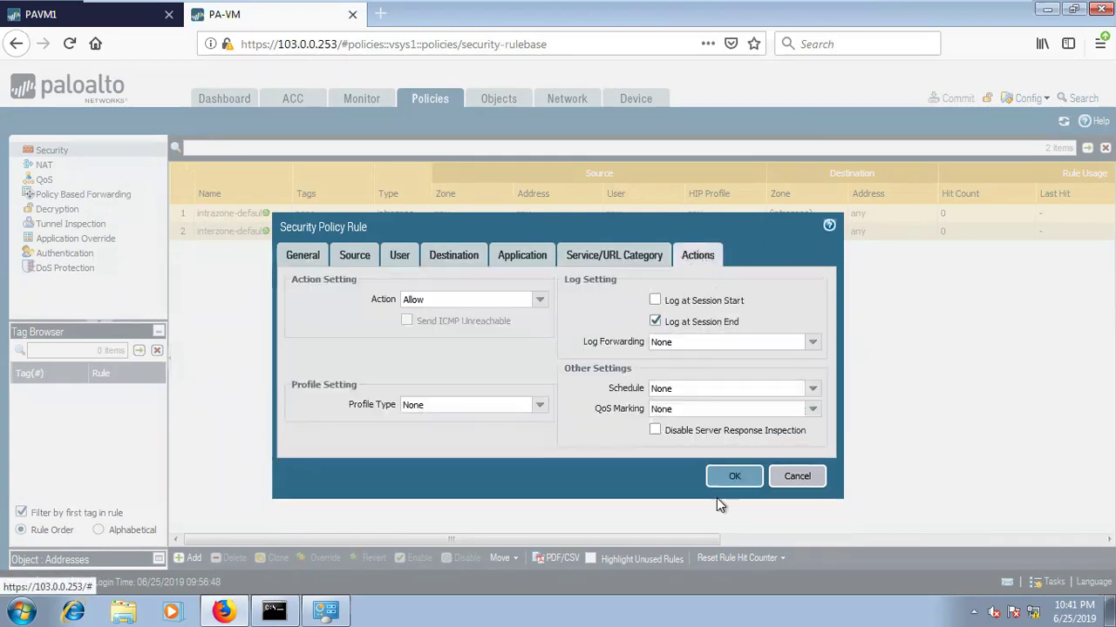
{"action": "left_click", "coordinate": [732, 481]}
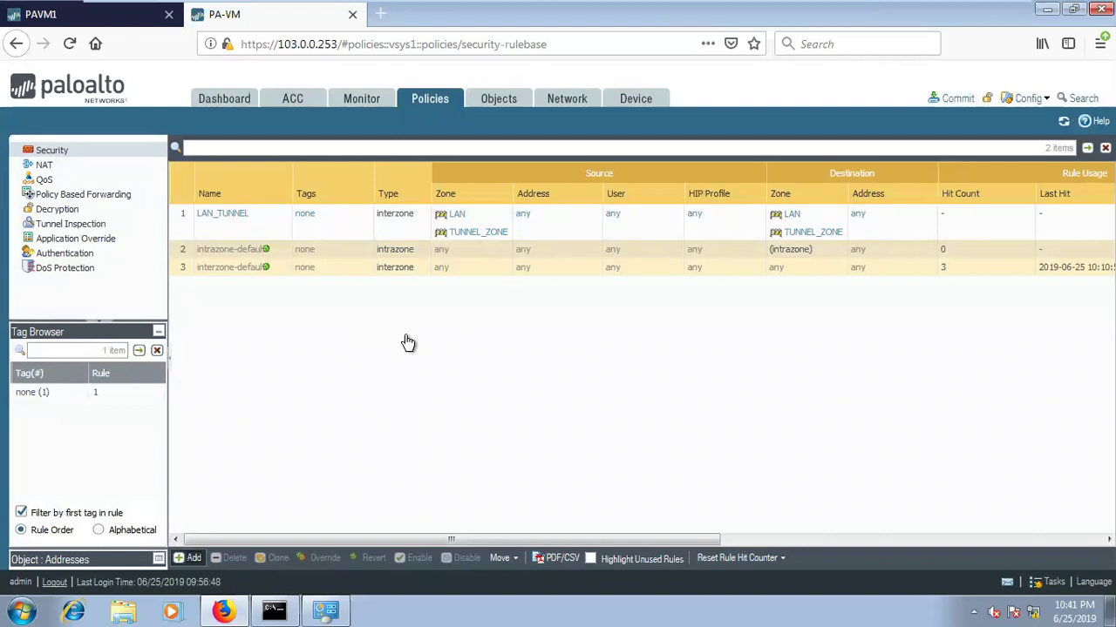
Create an interzone rule named LAN_WAN with source zone LAN.
{"action": "type", "text": "LAN_WAN"}
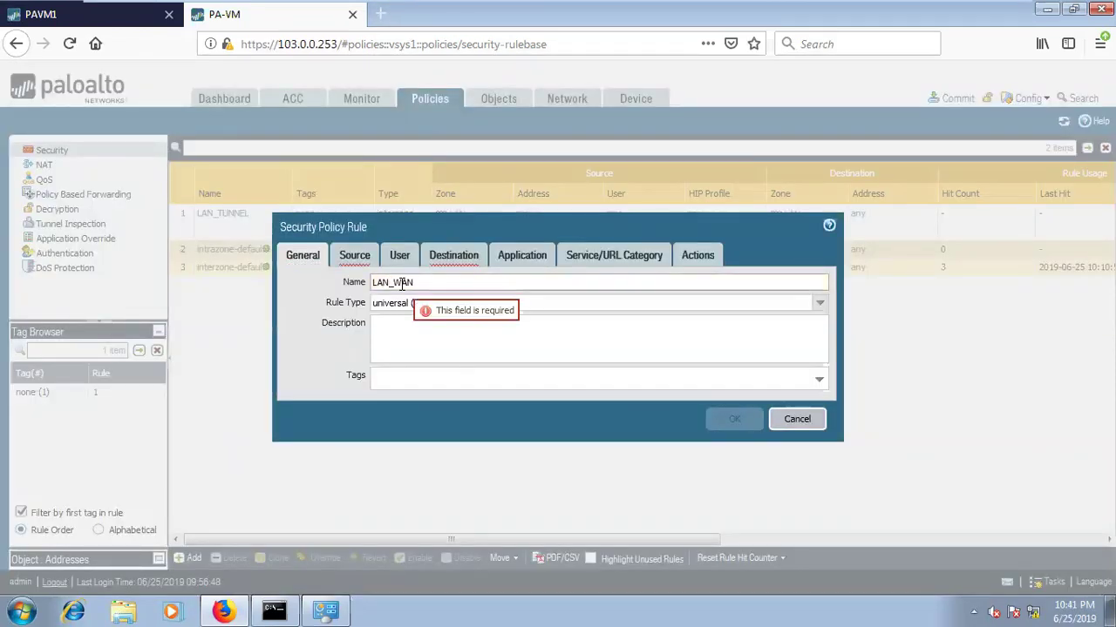
{"action": "left_click", "coordinate": [823, 307]}
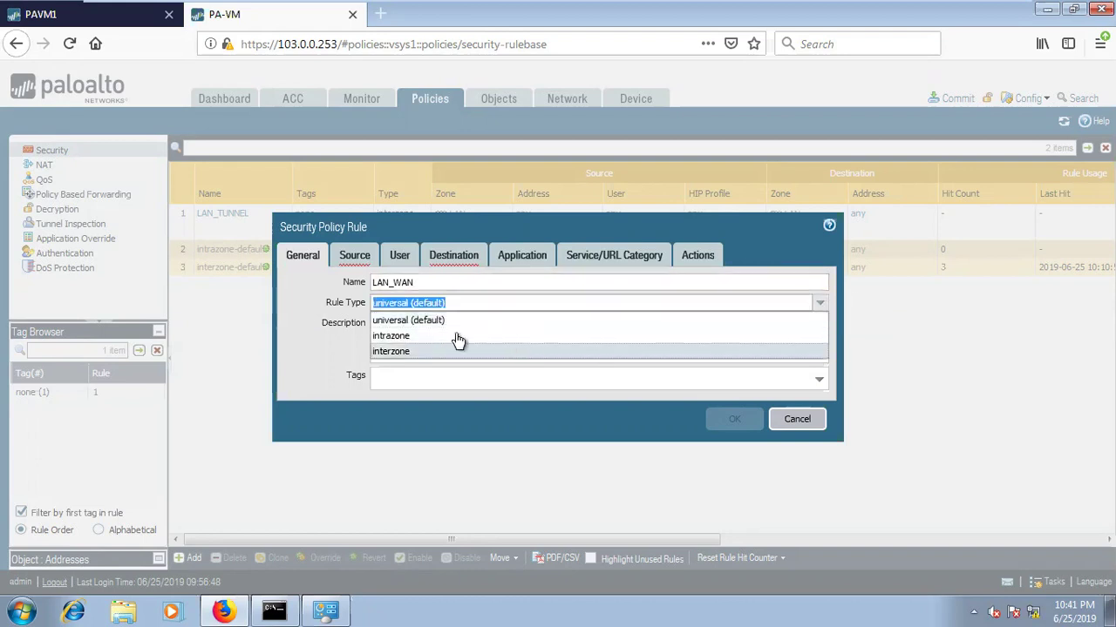
{"action": "left_click", "coordinate": [441, 353]}
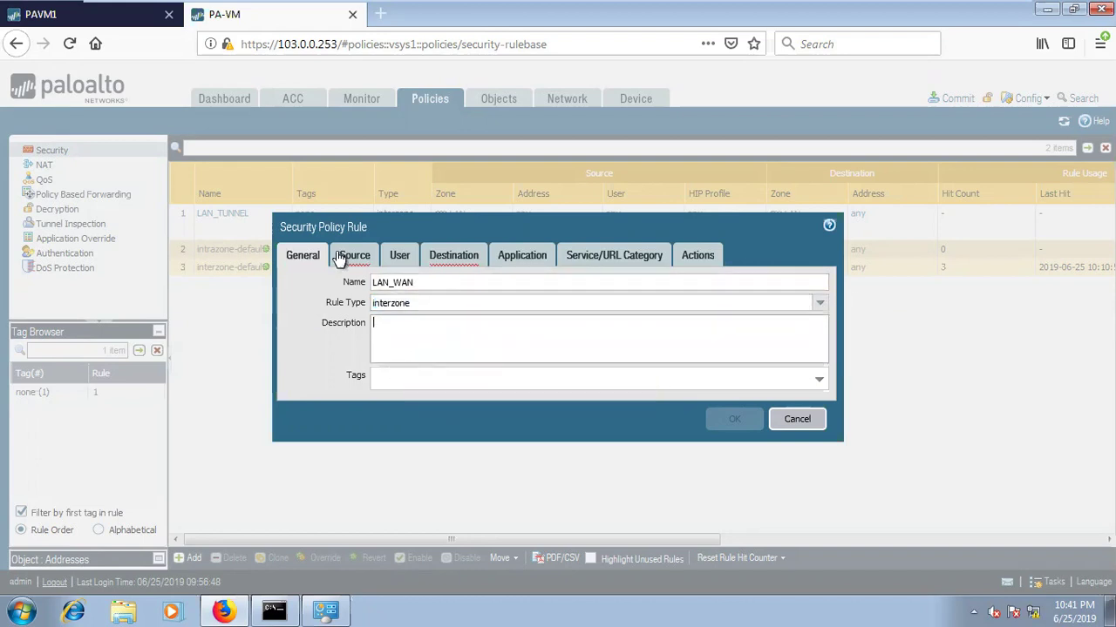
{"action": "left_click", "coordinate": [353, 255]}
{"action": "left_click", "coordinate": [305, 458]}
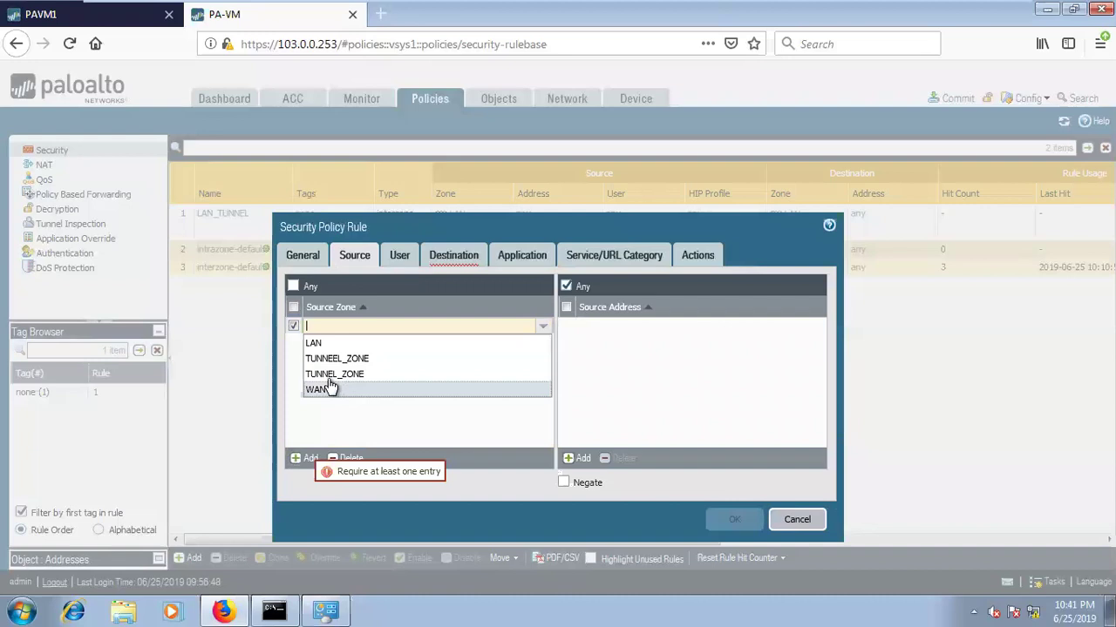
{"action": "left_click", "coordinate": [314, 344]}
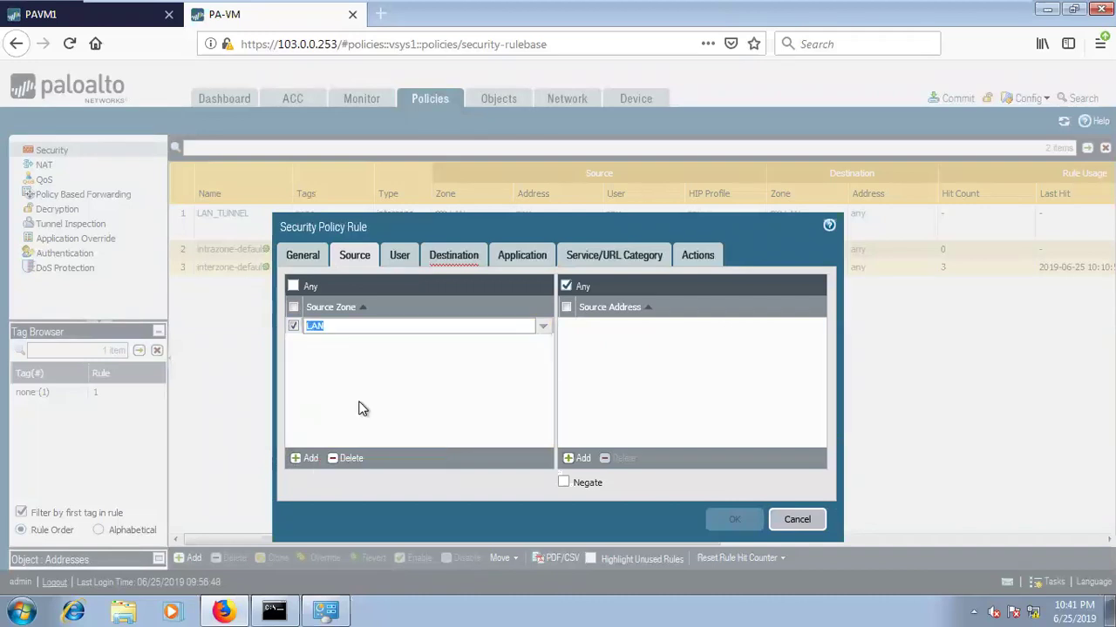
Give LAN_WAN destination zone WAN with Allow action, save it, and begin a commit.
{"action": "left_click", "coordinate": [462, 258]}
{"action": "left_click", "coordinate": [305, 458]}
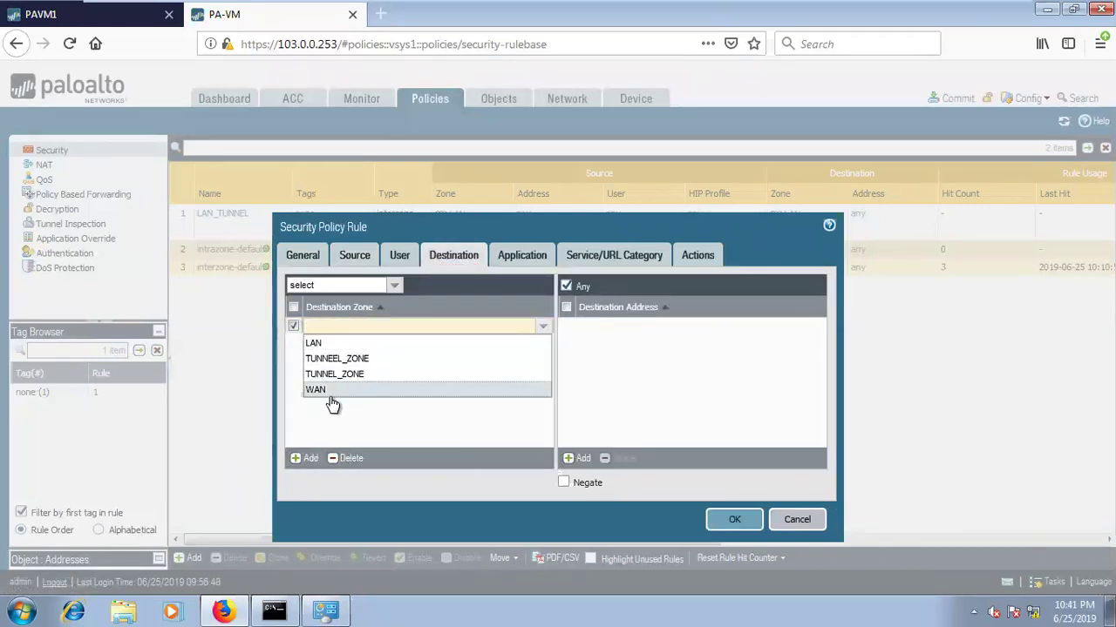
{"action": "left_click", "coordinate": [327, 392]}
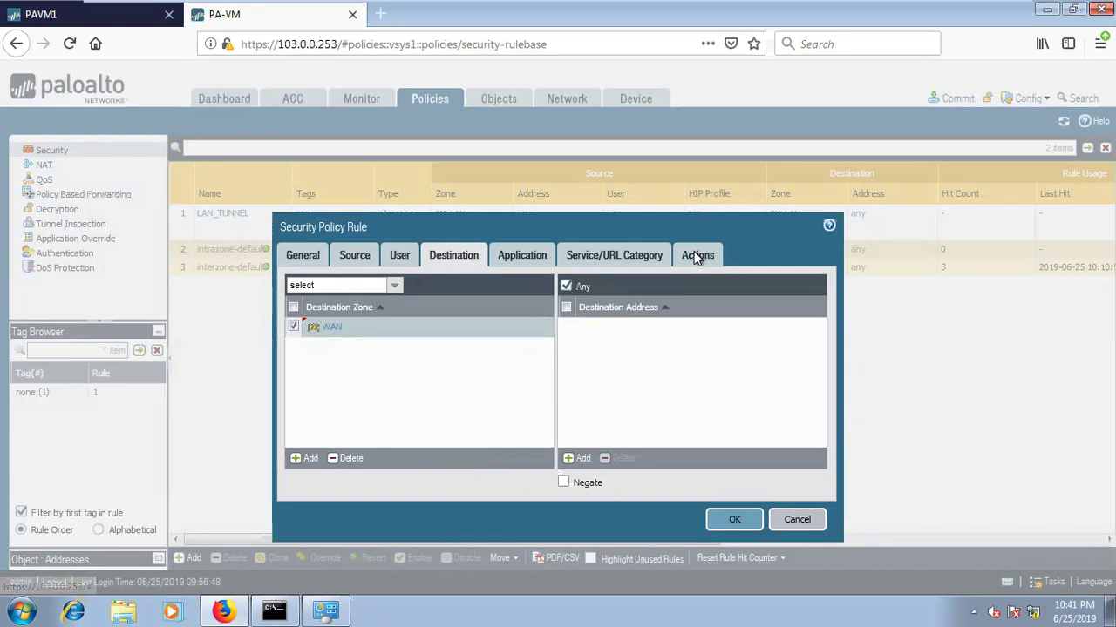
{"action": "left_click", "coordinate": [694, 251]}
{"action": "left_click", "coordinate": [718, 474]}
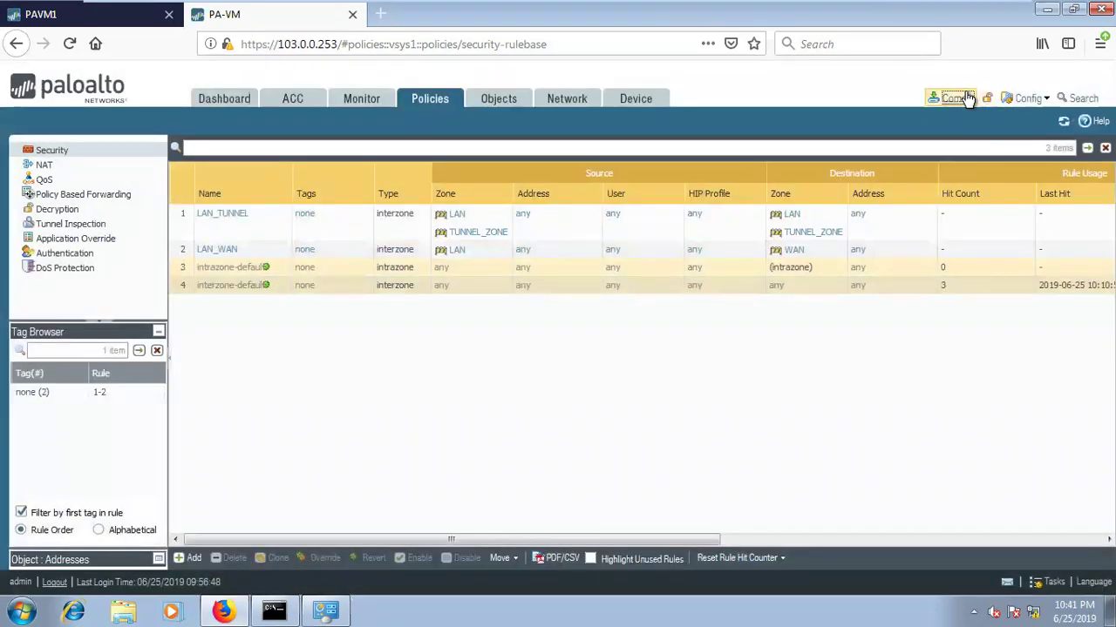
{"action": "left_click", "coordinate": [957, 98]}
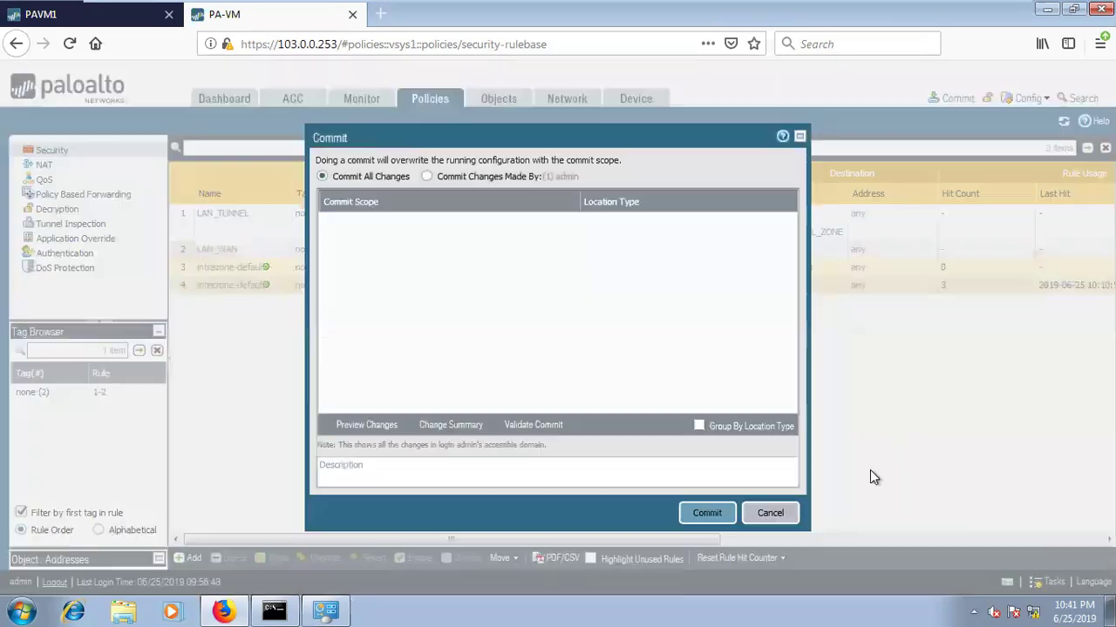
Commit the changes and view PA-VM's IPSec Tunnels page.
{"action": "left_click", "coordinate": [726, 514]}
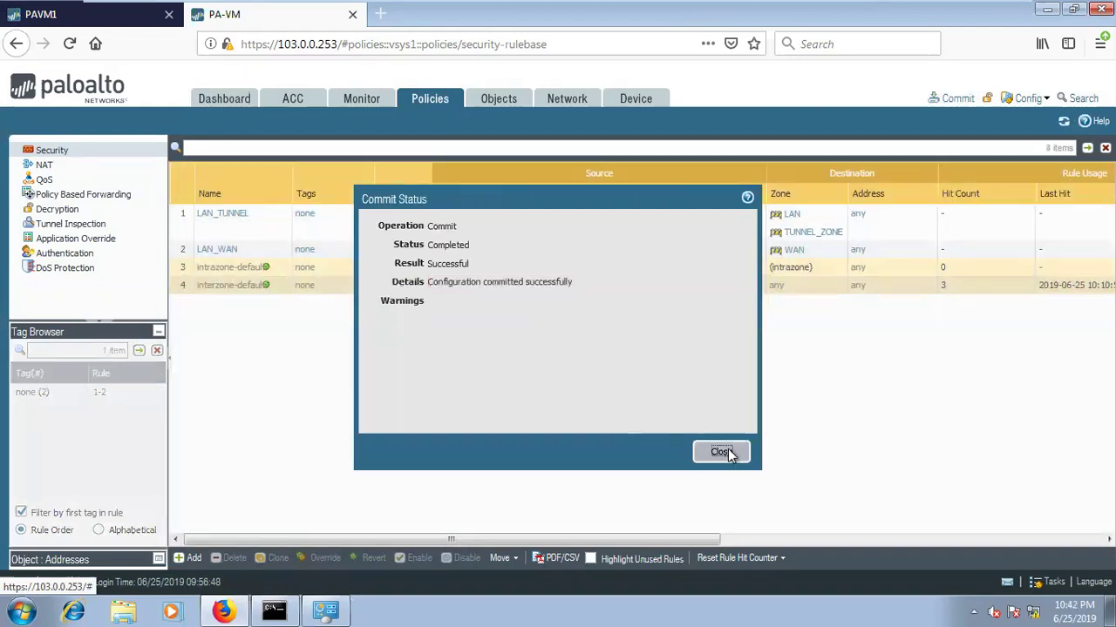
{"action": "left_click", "coordinate": [727, 451]}
{"action": "left_click", "coordinate": [636, 101]}
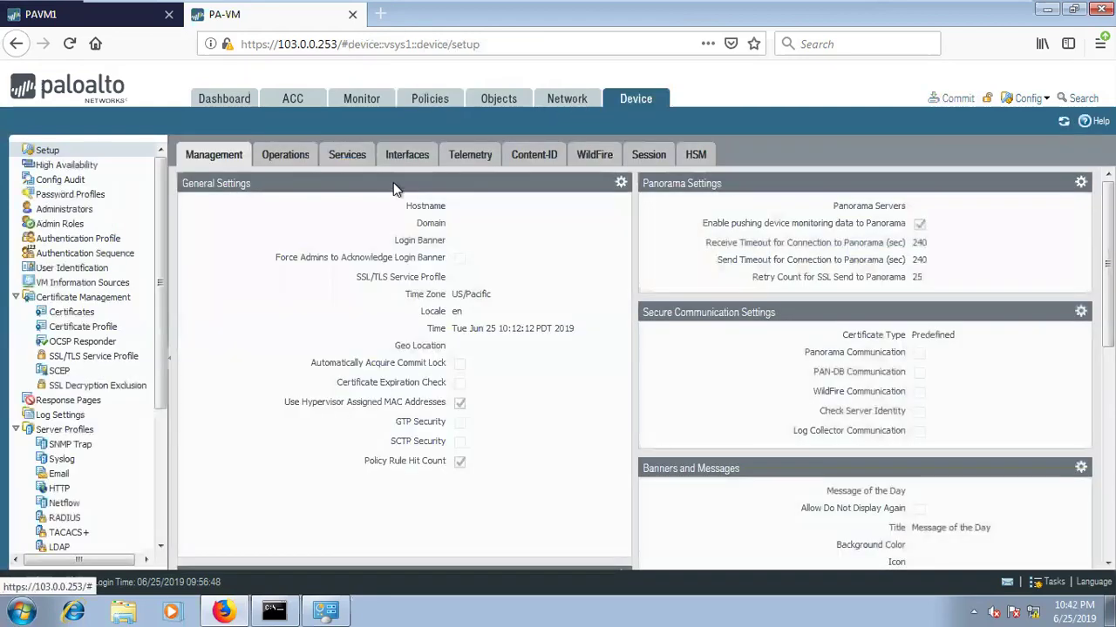
{"action": "left_click", "coordinate": [571, 102]}
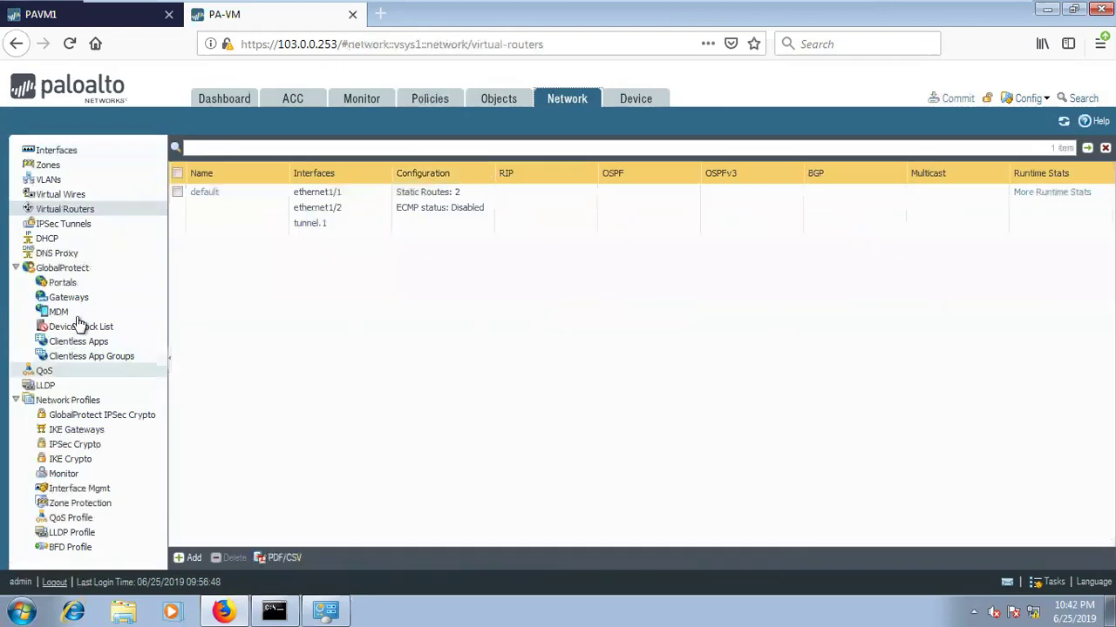
{"action": "left_click", "coordinate": [60, 226]}
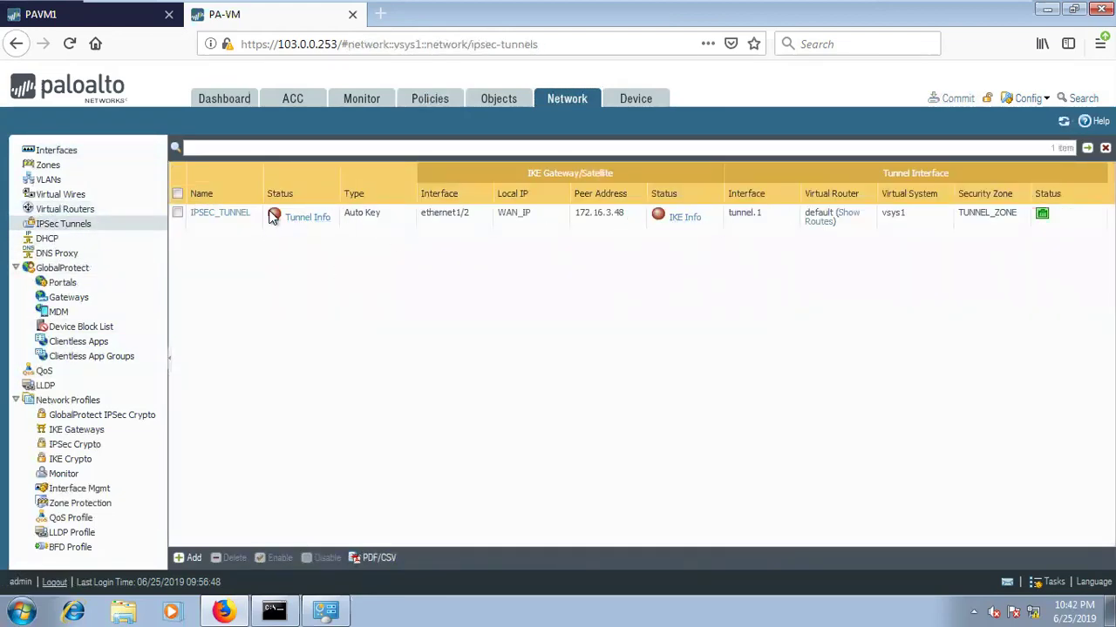
Check PAVM1's IPSec Tunnels page, where IPSEC_TUNNEL still shows down.
{"action": "key", "text": "ctrl+alt+Return"}
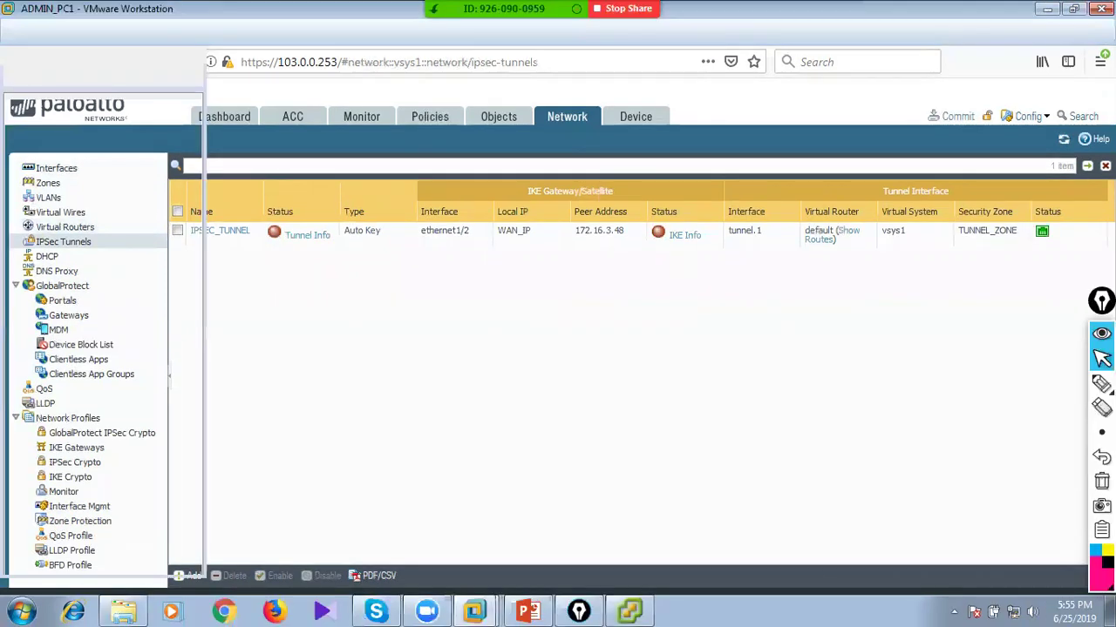
{"action": "left_click", "coordinate": [329, 92]}
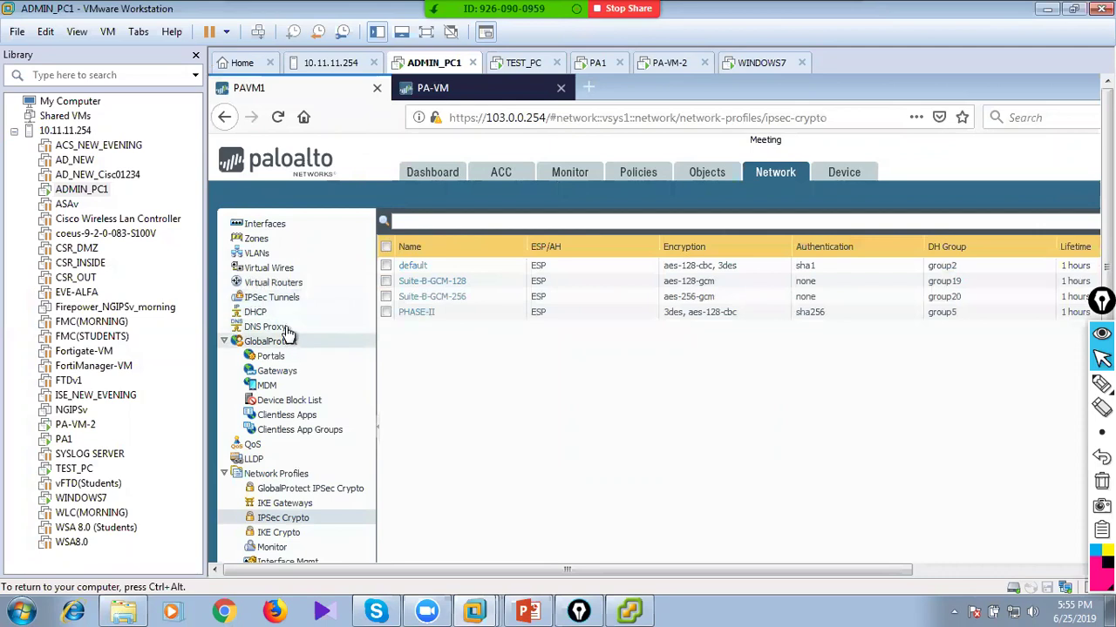
{"action": "left_click", "coordinate": [277, 298]}
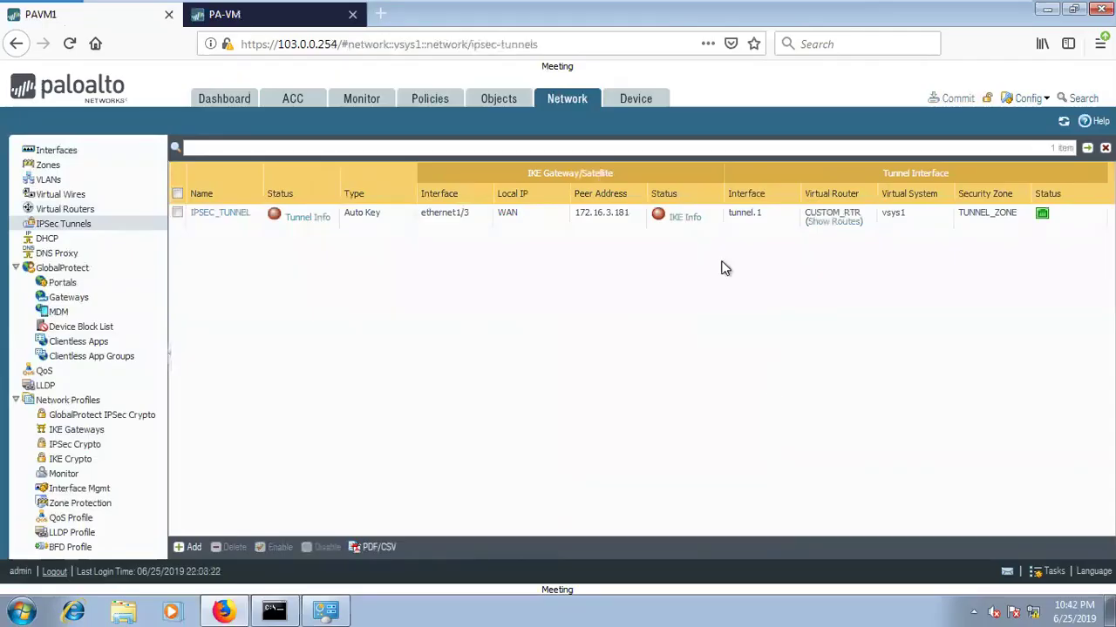
{"action": "mouse_move", "coordinate": [358, 24]}
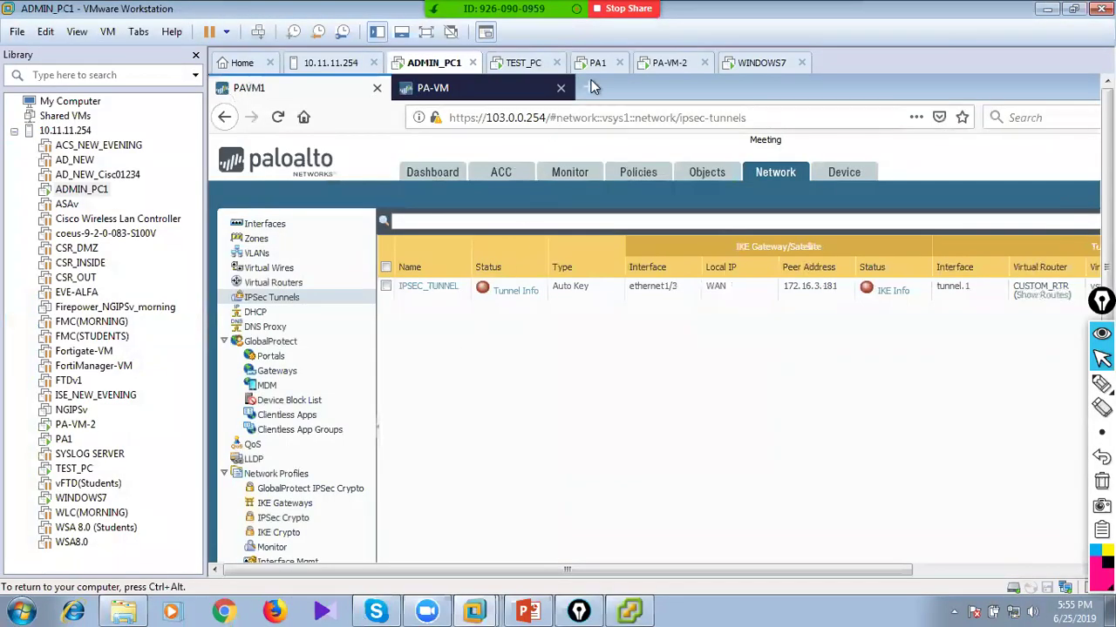
Ping 10.30.30.2 from source 10.30.30.1 in the PA1 CLI, stopping after six pings.
{"action": "left_click", "coordinate": [598, 63]}
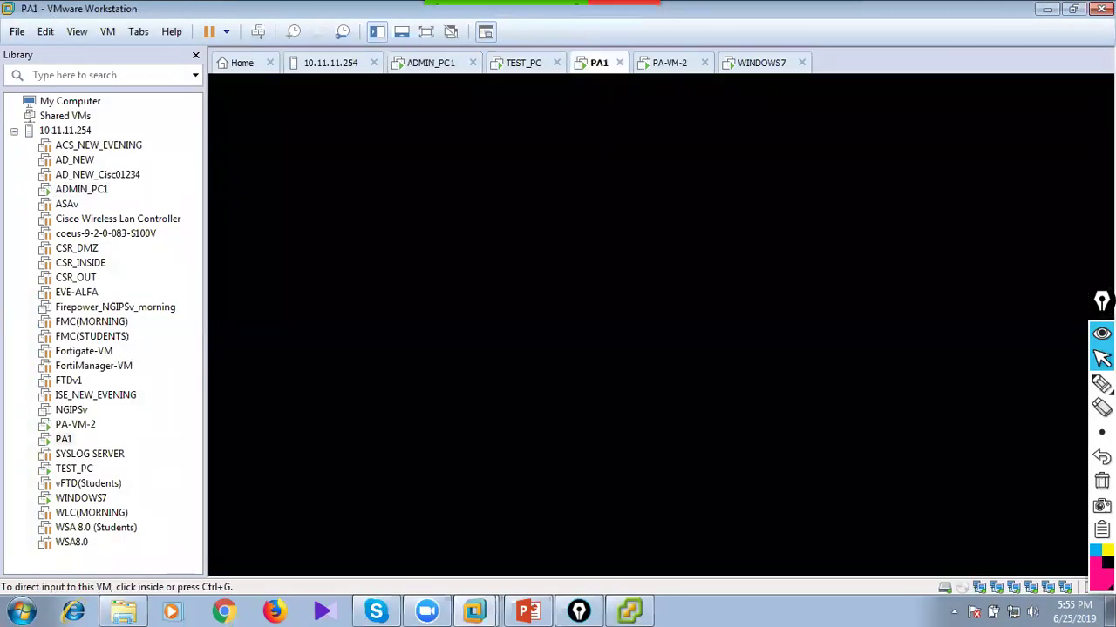
{"action": "type", "text": "ping"}
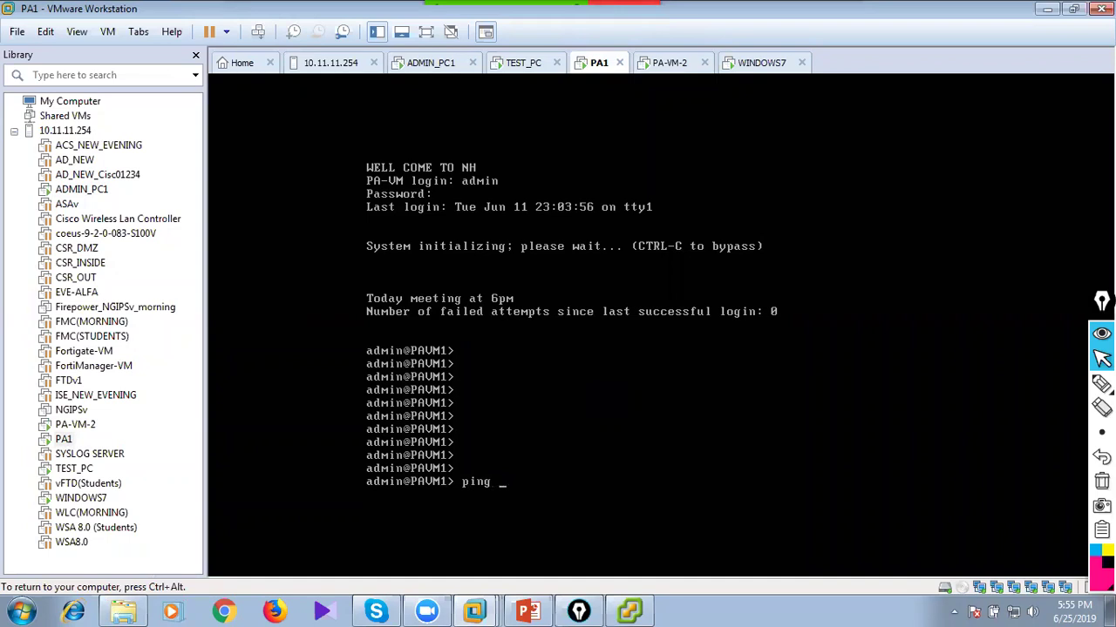
{"action": "type", "text": " s"}
{"action": "key", "text": "Tab"}
{"action": "type", "text": "10.30.30.1 h"}
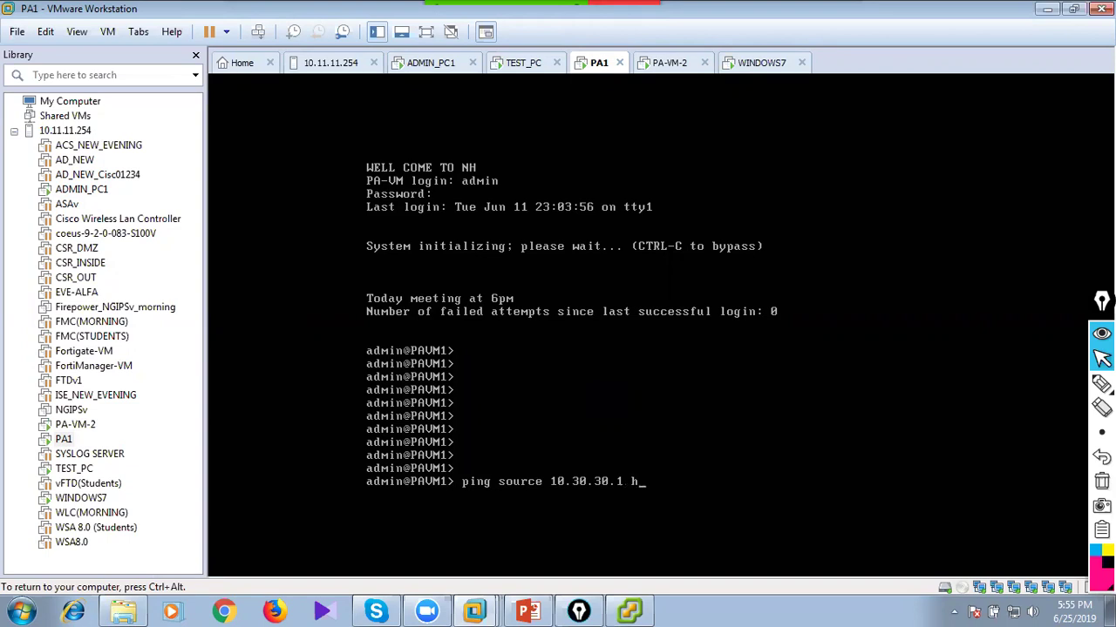
{"action": "type", "text": "ost 10.30.30.2"}
{"action": "key", "text": "Return"}
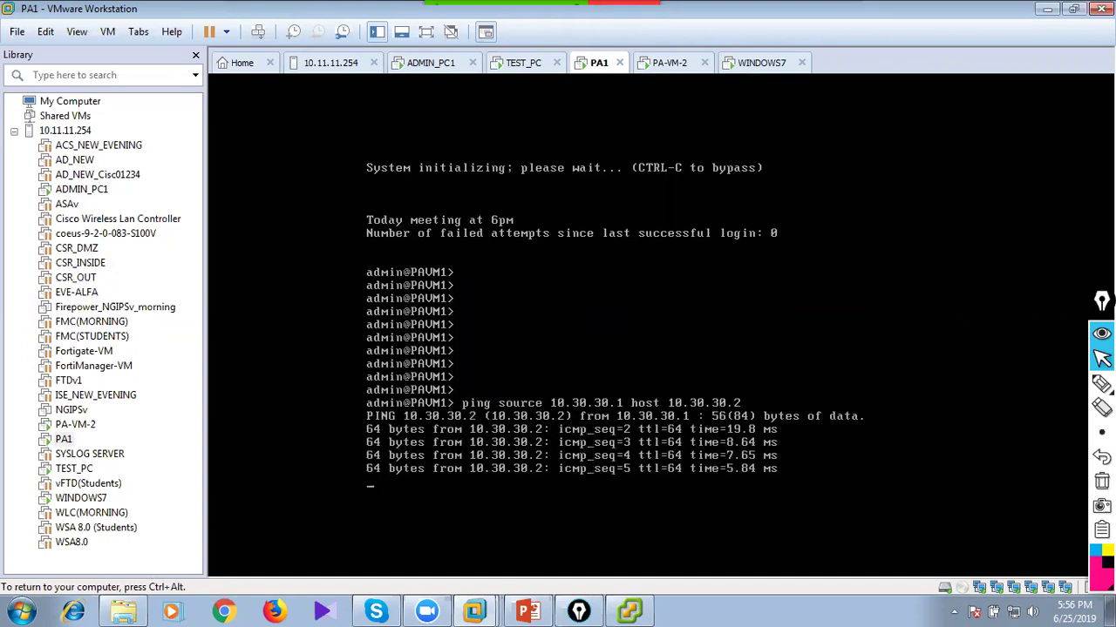
{"action": "key", "text": "ctrl+c"}
{"action": "key", "text": "ctrl+alt"}
Refresh the IPSec tunnel status on both PAVM1 and PA-VM to see IPSEC_TUNNEL green.
{"action": "left_click", "coordinate": [431, 65]}
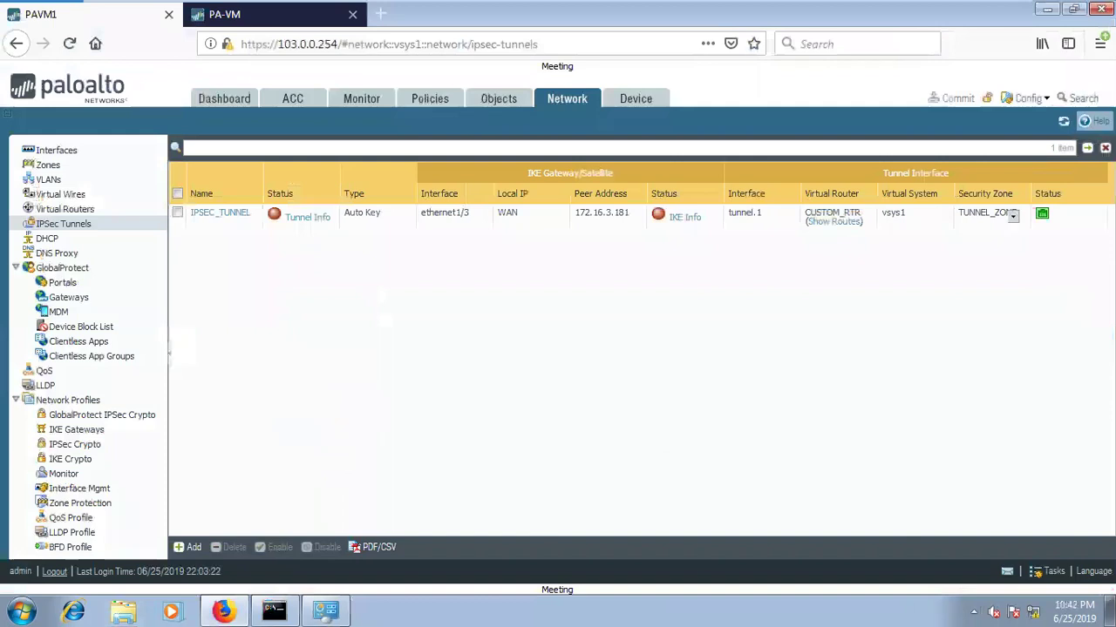
{"action": "left_click", "coordinate": [1064, 121]}
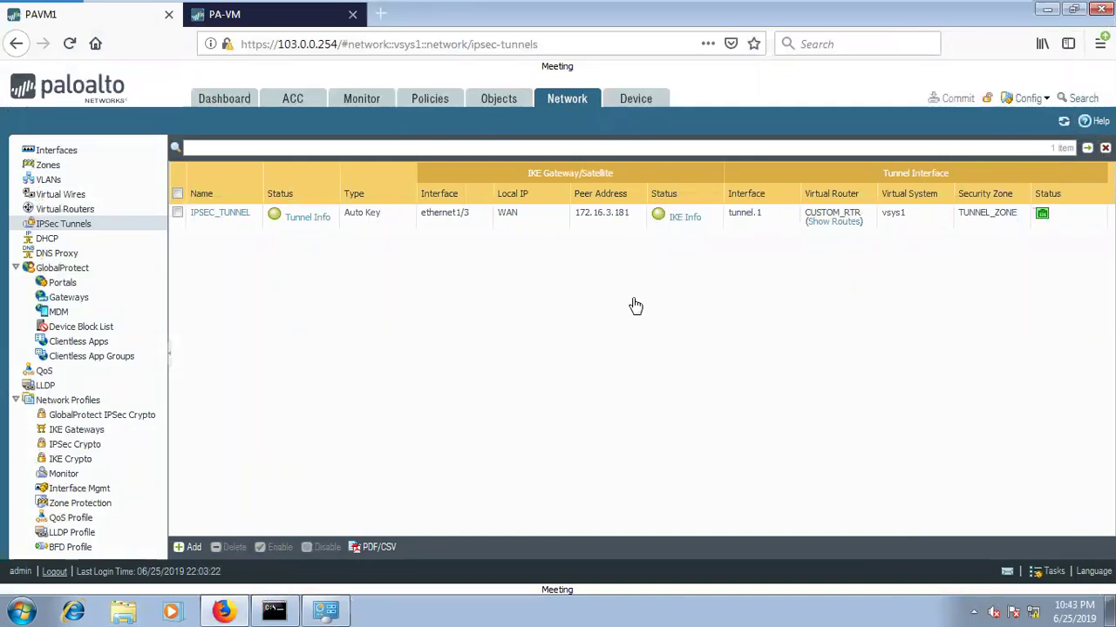
{"action": "left_click", "coordinate": [286, 17]}
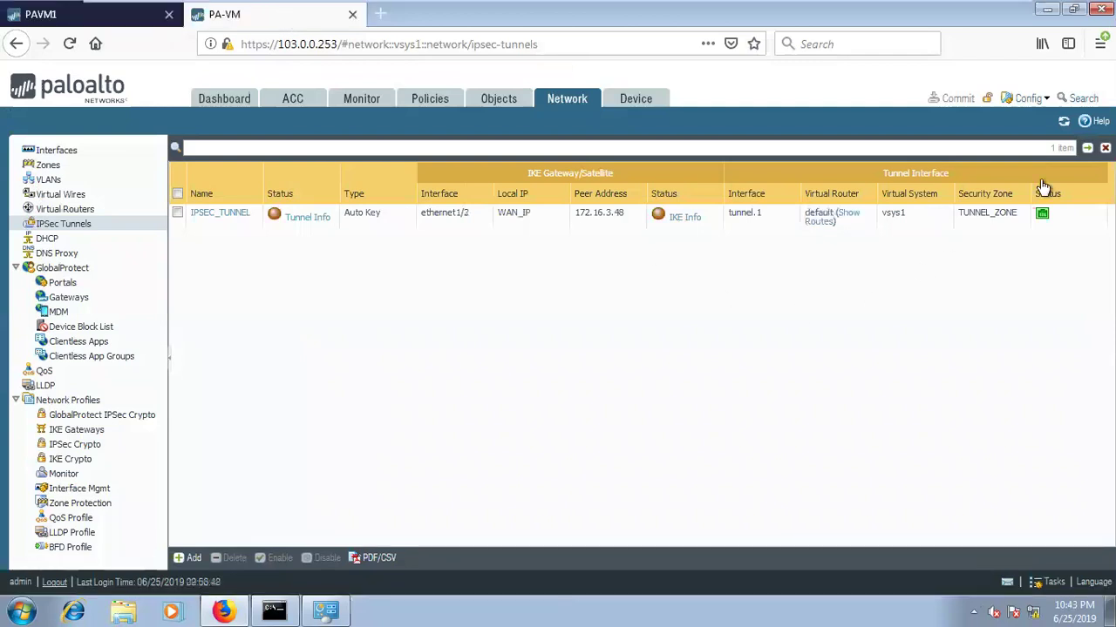
{"action": "left_click", "coordinate": [1063, 121]}
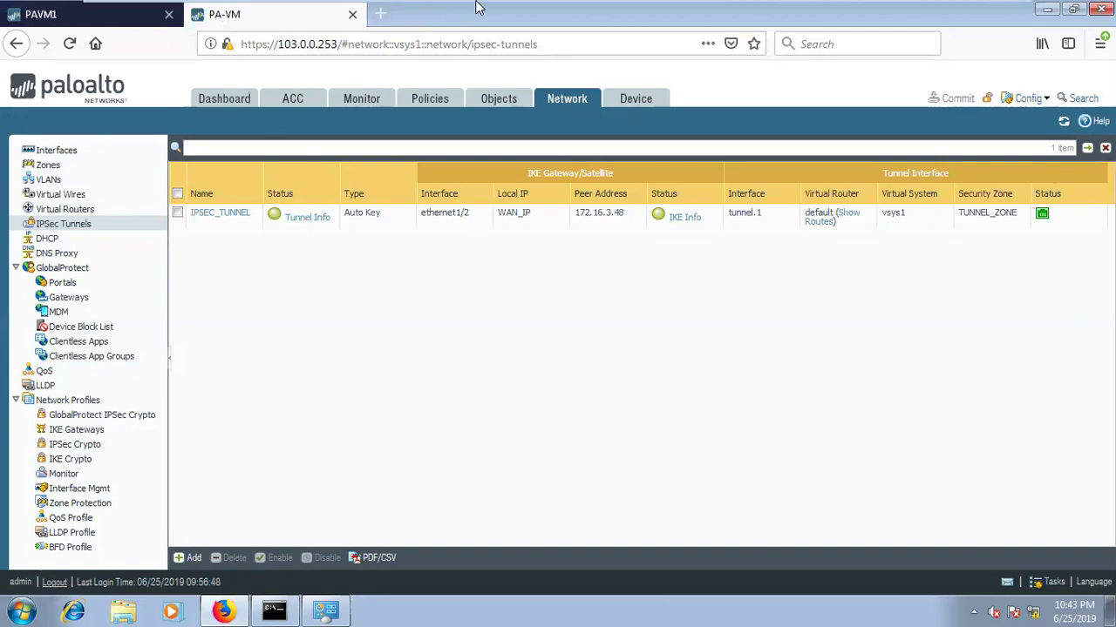
Check the PA-VM-2 console, then bring up the TEST_PC desktop.
{"action": "mouse_move", "coordinate": [924, 5]}
{"action": "left_click", "coordinate": [880, 14]}
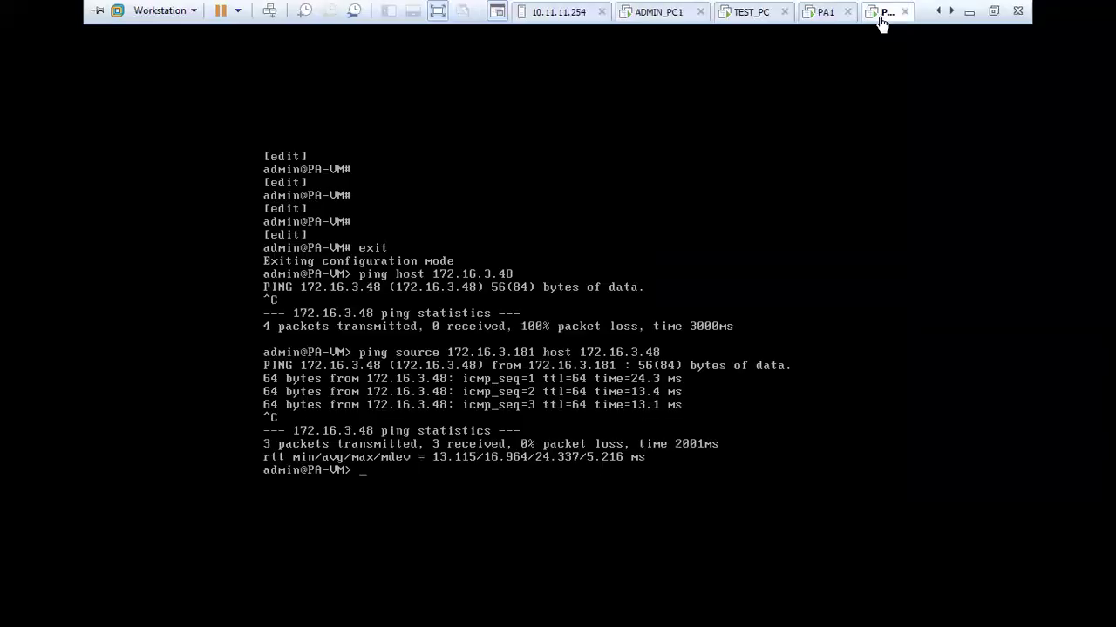
{"action": "left_click", "coordinate": [991, 12]}
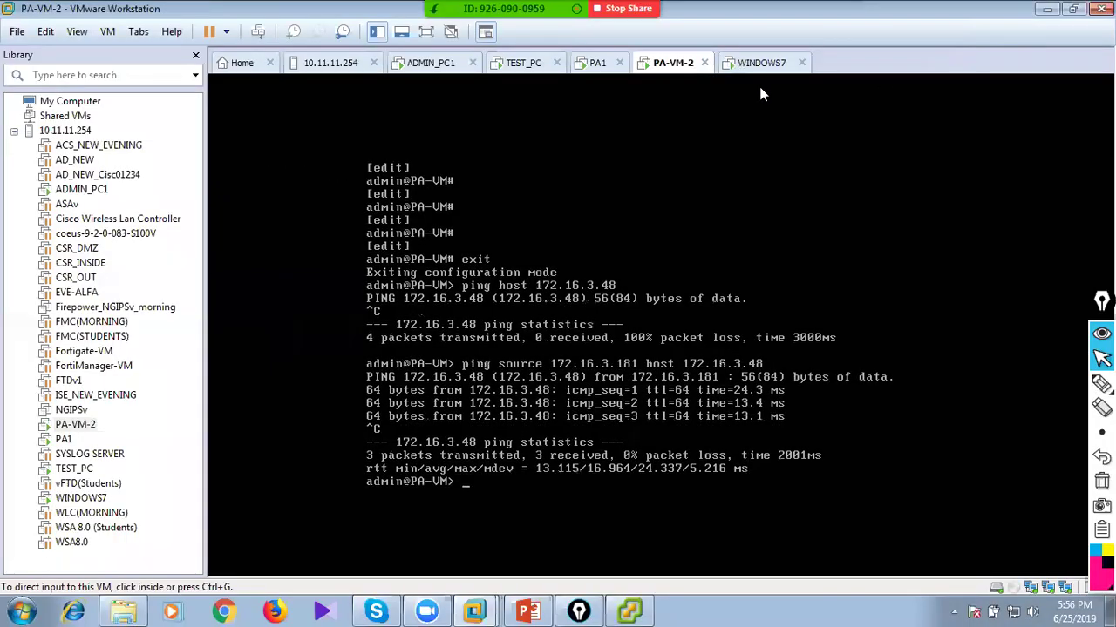
{"action": "left_click", "coordinate": [436, 65]}
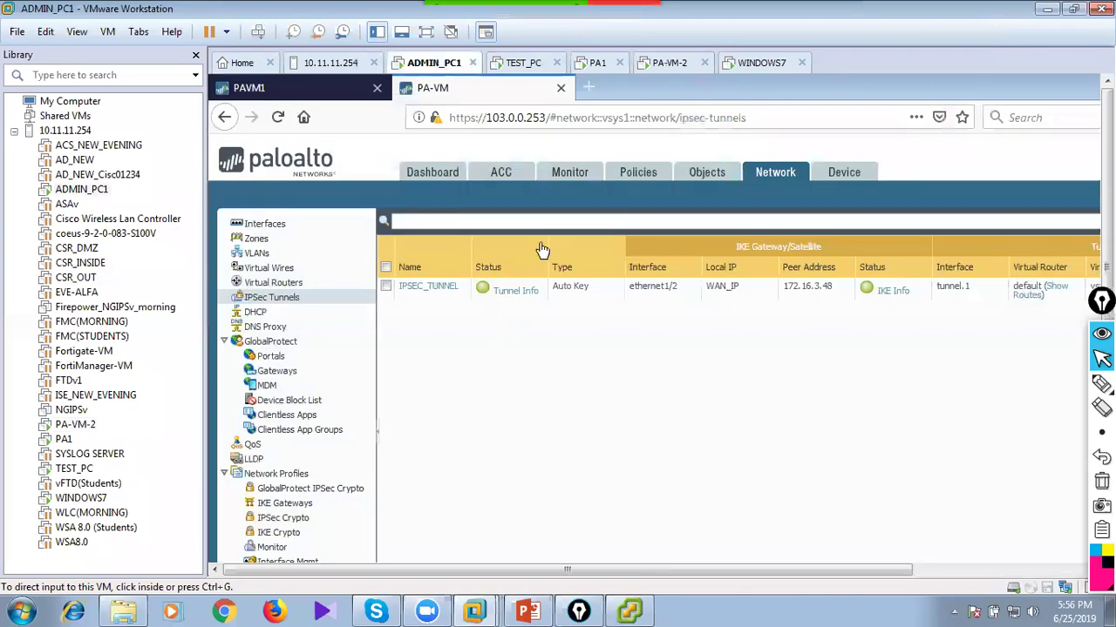
{"action": "left_click", "coordinate": [523, 64]}
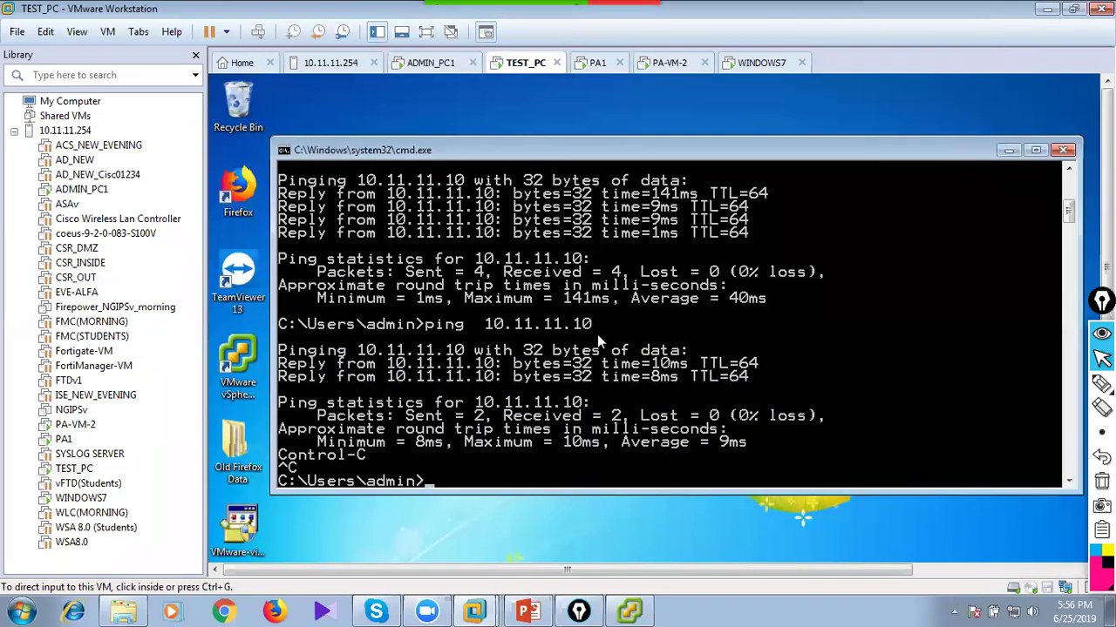
Ping branch host 10.26.26.5 from TEST_PC's command prompt.
{"action": "left_click", "coordinate": [598, 339]}
{"action": "type", "text": "ping"}
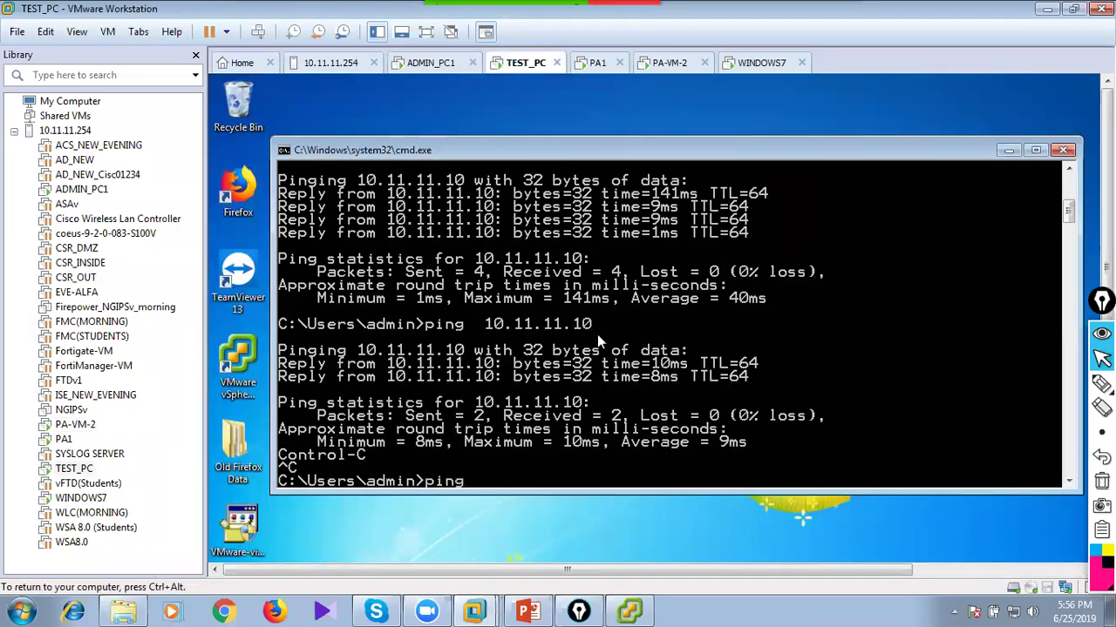
{"action": "type", "text": " 10.26.26.5"}
{"action": "key", "text": "Return"}
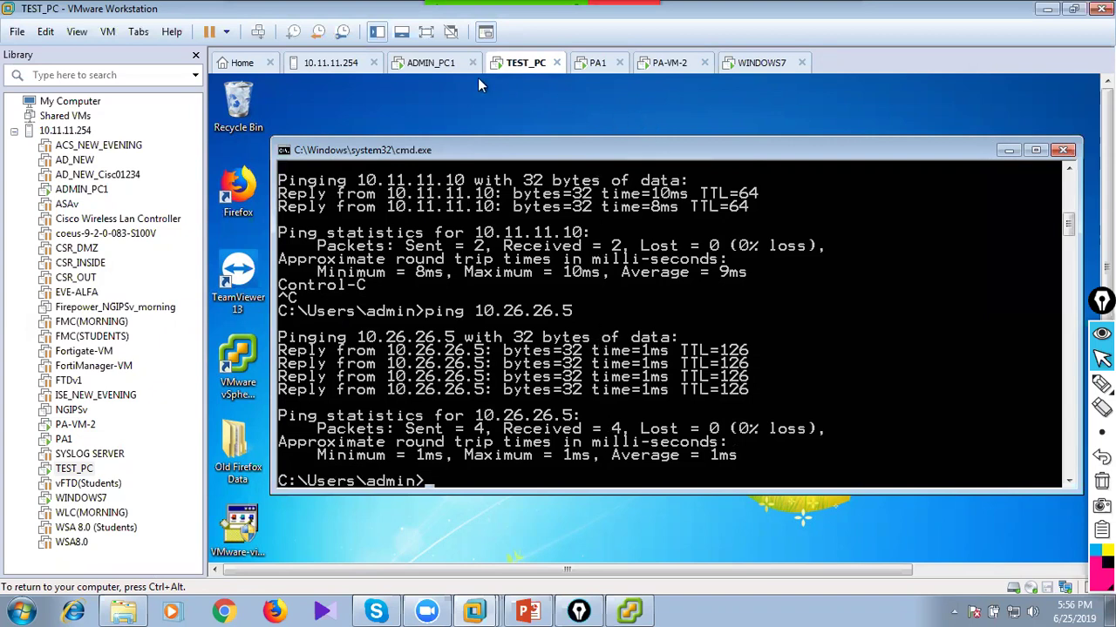
Review the firewall's traffic logs and security rules on ADMIN_PC1, then bring up the slides.
{"action": "left_click", "coordinate": [445, 66]}
{"action": "left_click", "coordinate": [558, 388]}
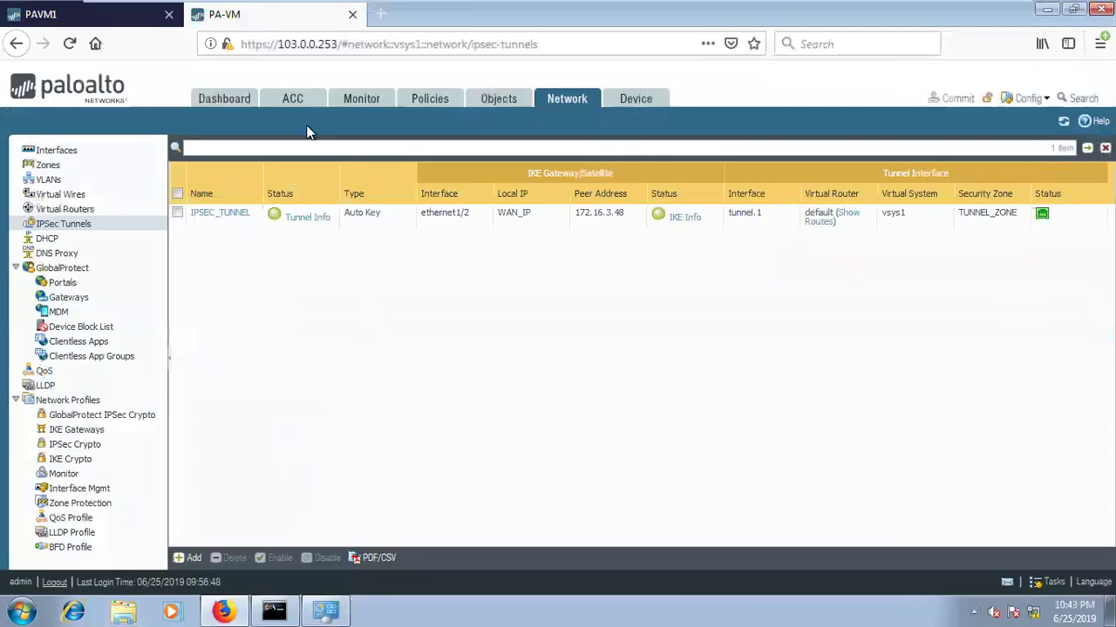
{"action": "left_click", "coordinate": [365, 101]}
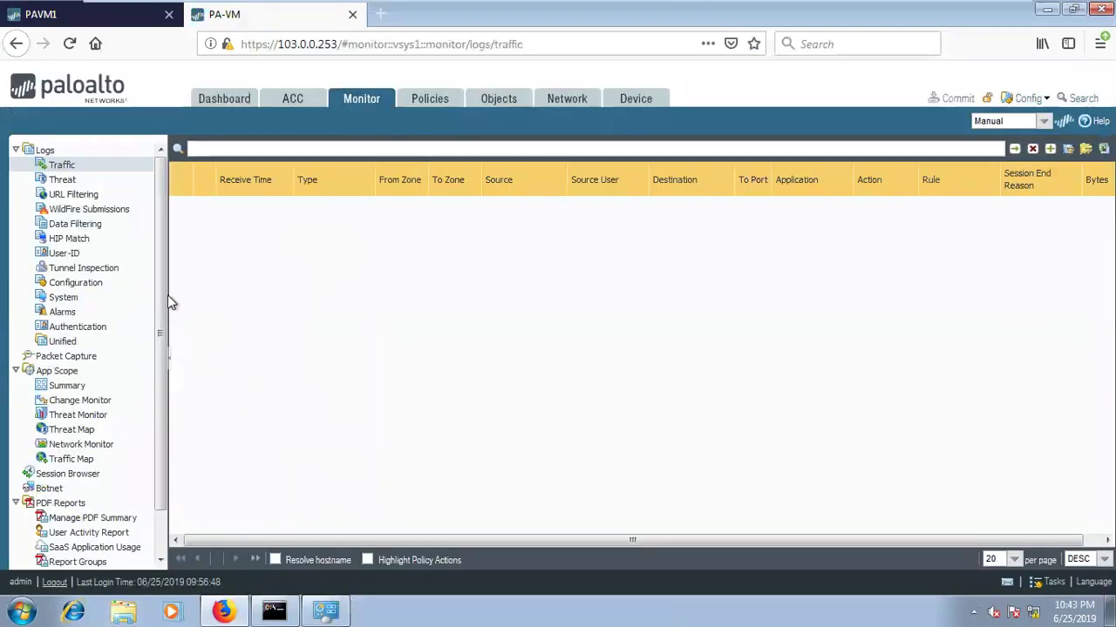
{"action": "scroll", "coordinate": [166, 349], "scroll_direction": "down", "scroll_amount": 1}
{"action": "scroll", "coordinate": [163, 322], "scroll_direction": "up", "scroll_amount": 1}
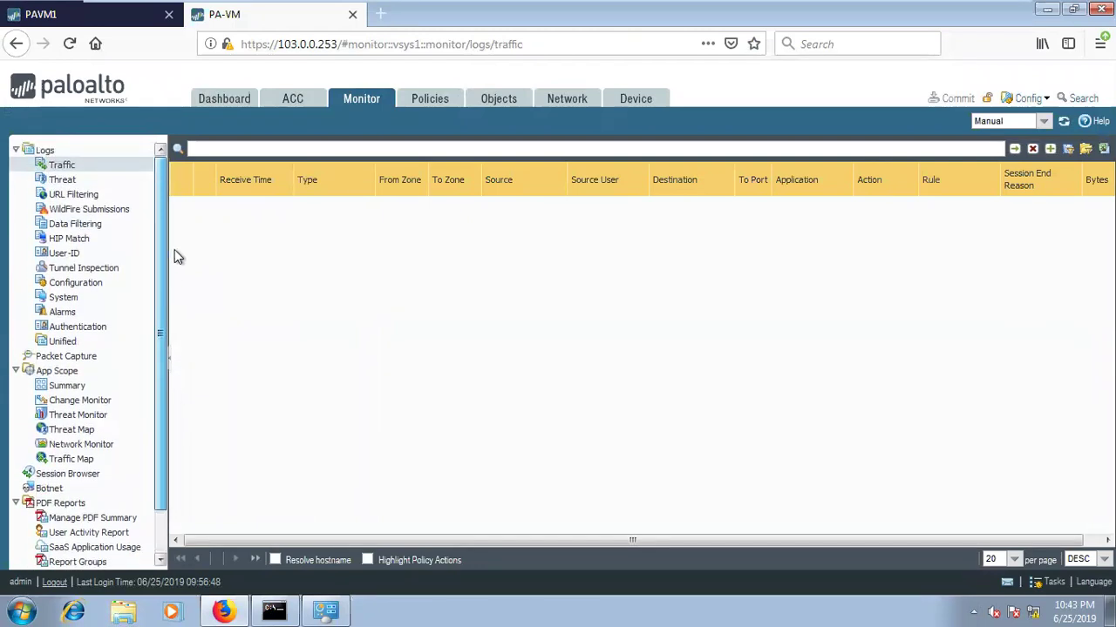
{"action": "left_click", "coordinate": [428, 101]}
{"action": "key", "text": "ctrl+alt+Return"}
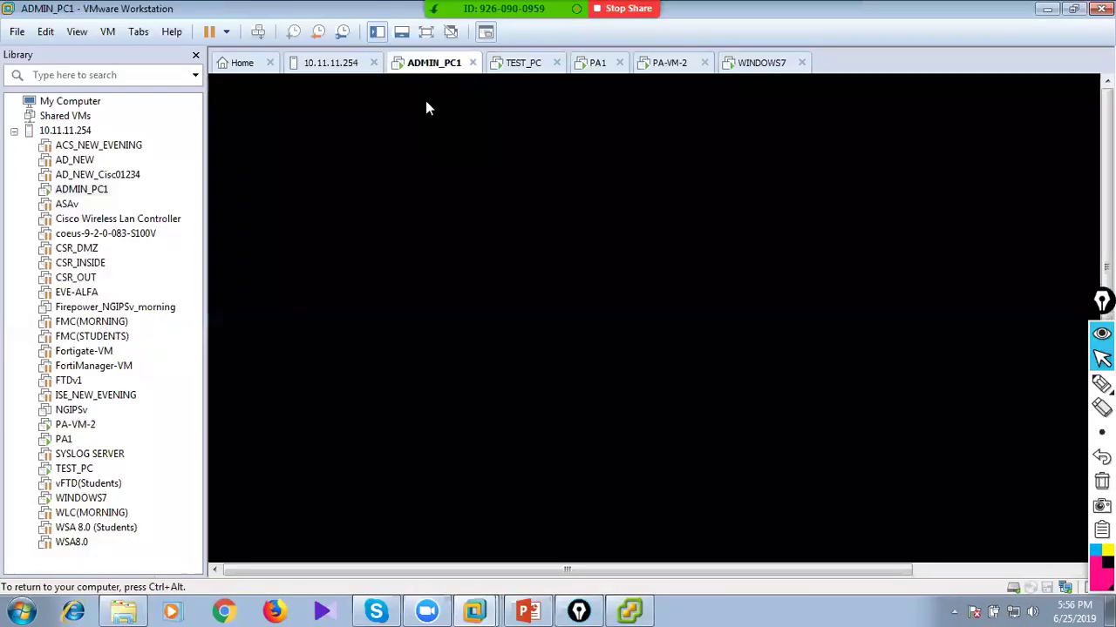
{"action": "left_click", "coordinate": [514, 610]}
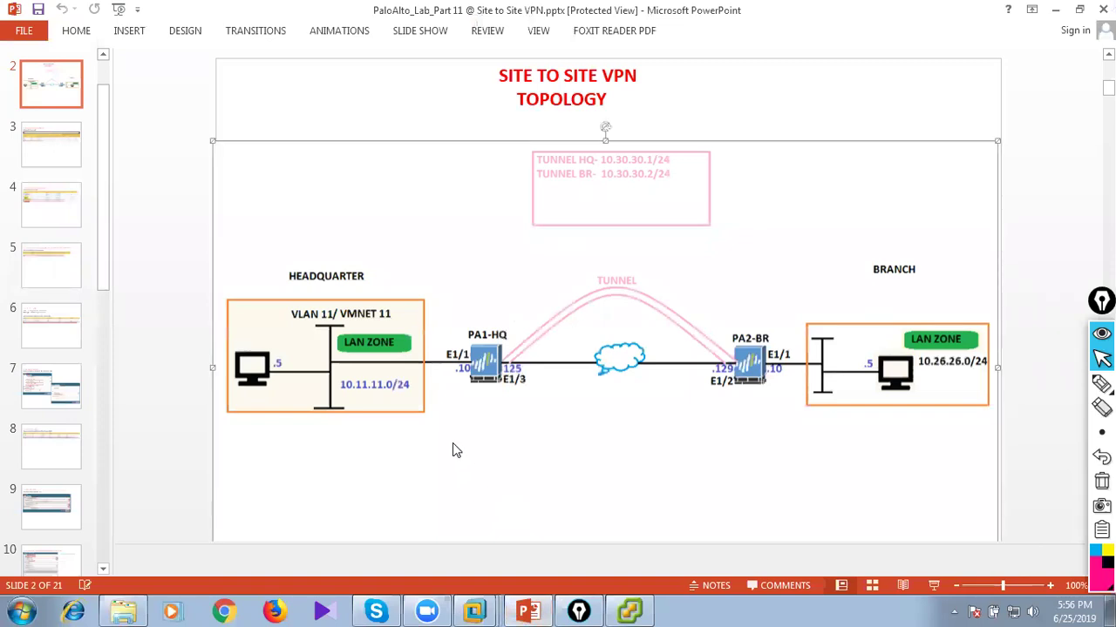
Move through the lab slides from slide 3 to slide 21, the Phase-2 CLI verification.
{"action": "left_click", "coordinate": [50, 145]}
{"action": "key", "text": "Down"}
{"action": "key", "text": "Down"}
{"action": "key", "text": "Down"}
{"action": "key", "text": "Down"}
{"action": "key", "text": "Down"}
{"action": "key", "text": "Down"}
{"action": "key", "text": "Down"}
{"action": "key", "text": "Down"}
{"action": "key", "text": "Down"}
{"action": "key", "text": "Down"}
{"action": "key", "text": "Down"}
{"action": "key", "text": "Down"}
{"action": "key", "text": "Down"}
{"action": "key", "text": "Down"}
{"action": "key", "text": "Down"}
{"action": "key", "text": "Down"}
{"action": "key", "text": "Down"}
{"action": "key", "text": "Down"}
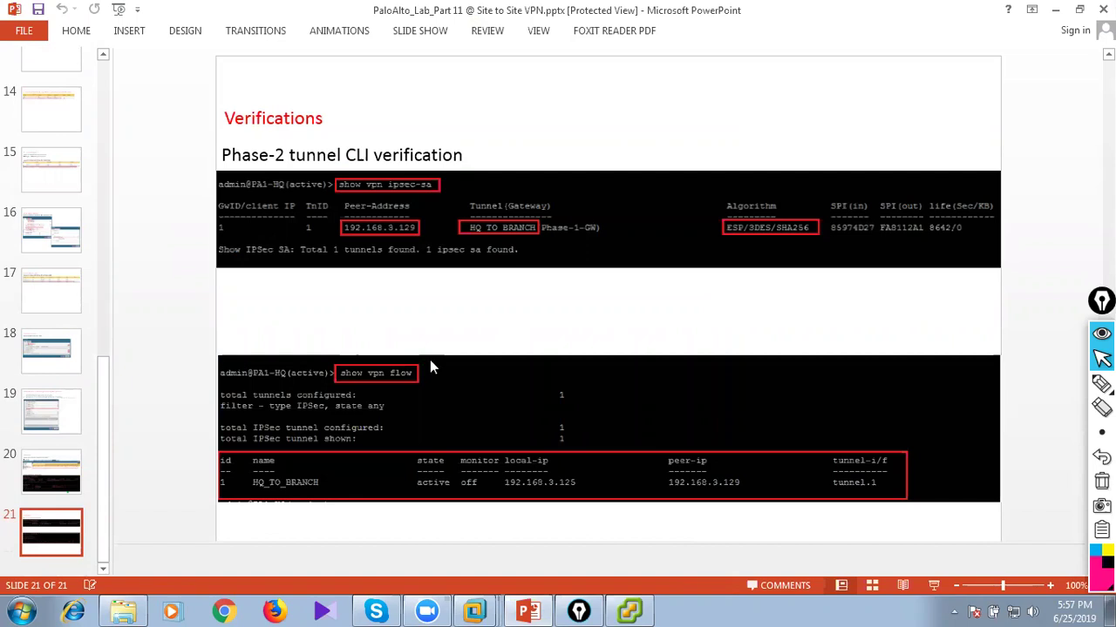
{"action": "mouse_move", "coordinate": [1102, 383]}
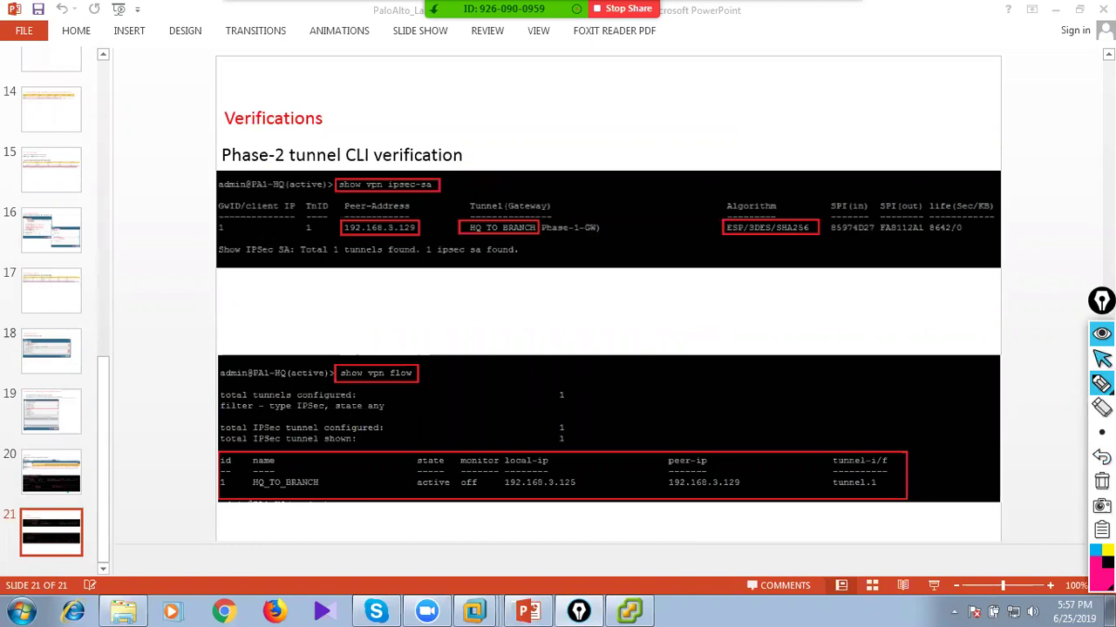
{"action": "left_click", "coordinate": [1102, 358]}
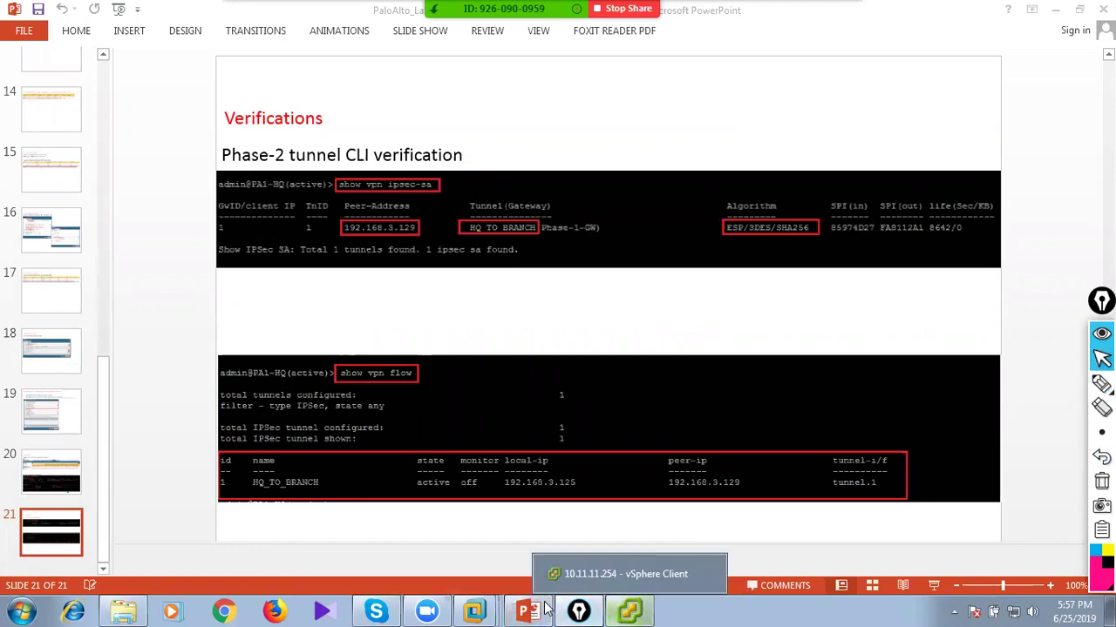
Run show vpn ipsec-sa on the PA1 console to list the IPSEC_TUNNEL SA.
{"action": "mouse_move", "coordinate": [475, 612]}
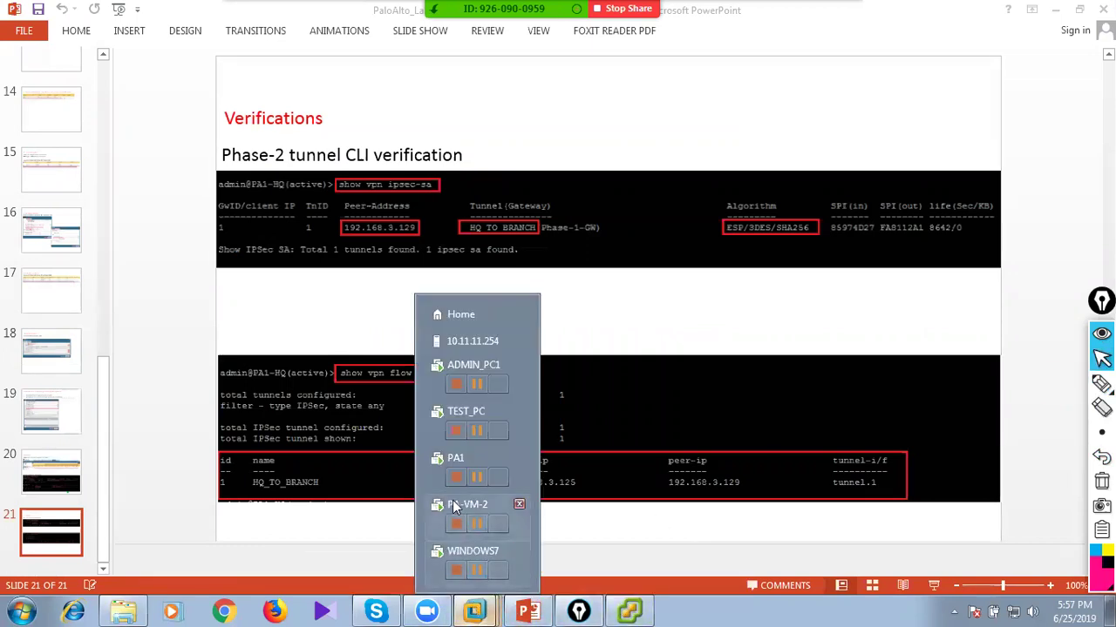
{"action": "left_click", "coordinate": [455, 458]}
{"action": "key", "text": "ctrl+g"}
{"action": "type", "text": "show "}
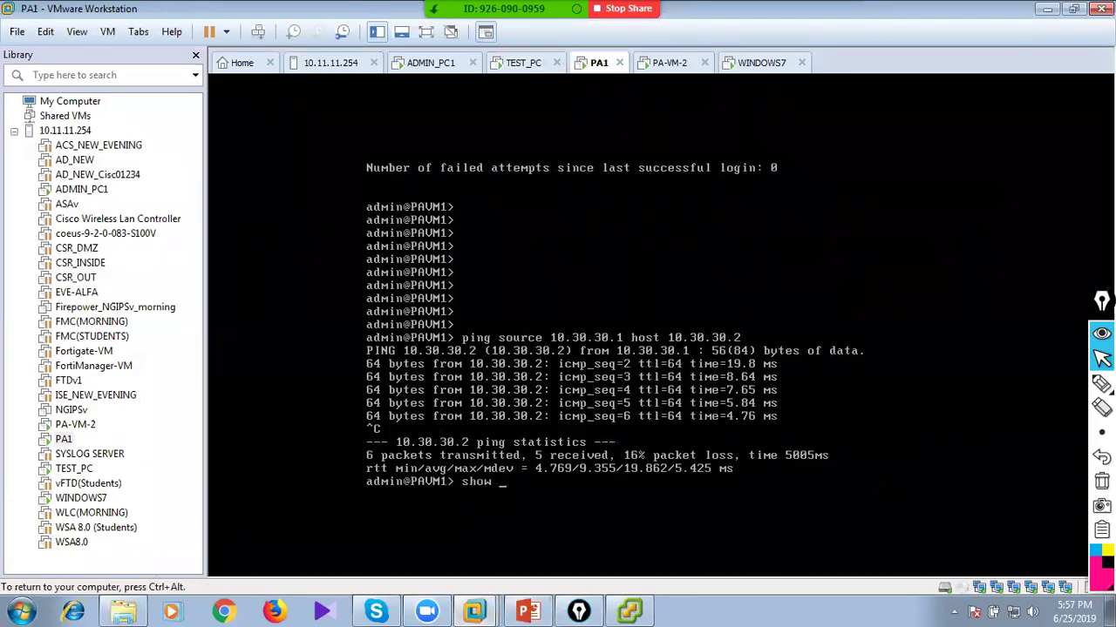
{"action": "type", "text": "vpn ipsec-sa"}
{"action": "key", "text": "Return"}
{"action": "key", "text": "ctrl+alt"}
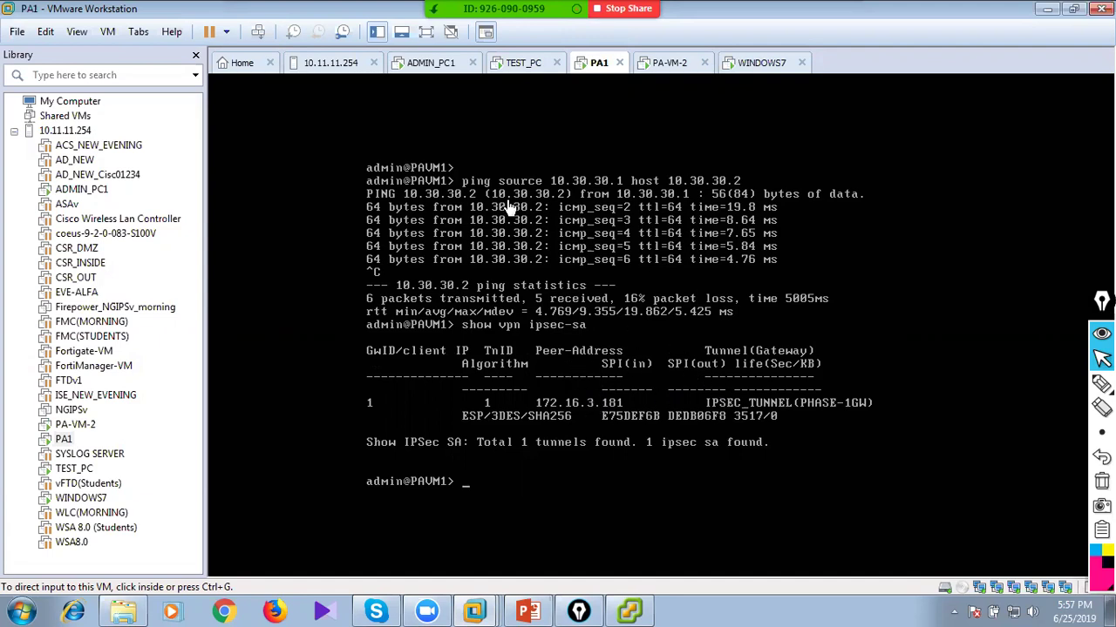
Show ADMIN_PC1 full screen and minimize Firefox to reveal the desktop.
{"action": "left_click", "coordinate": [444, 65]}
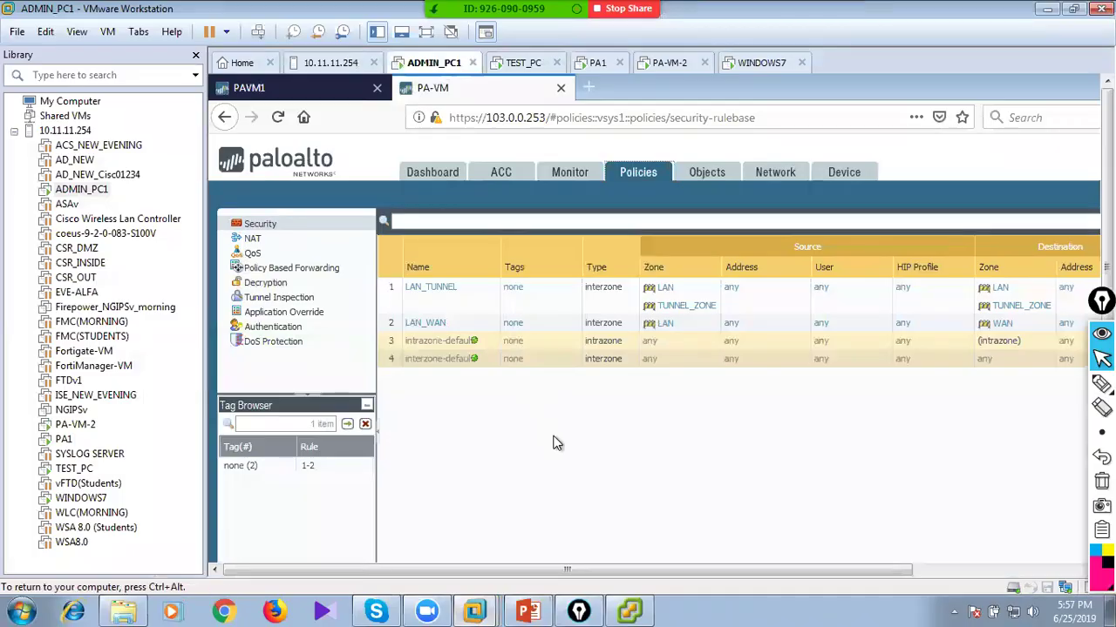
{"action": "key", "text": "ctrl+alt+Return"}
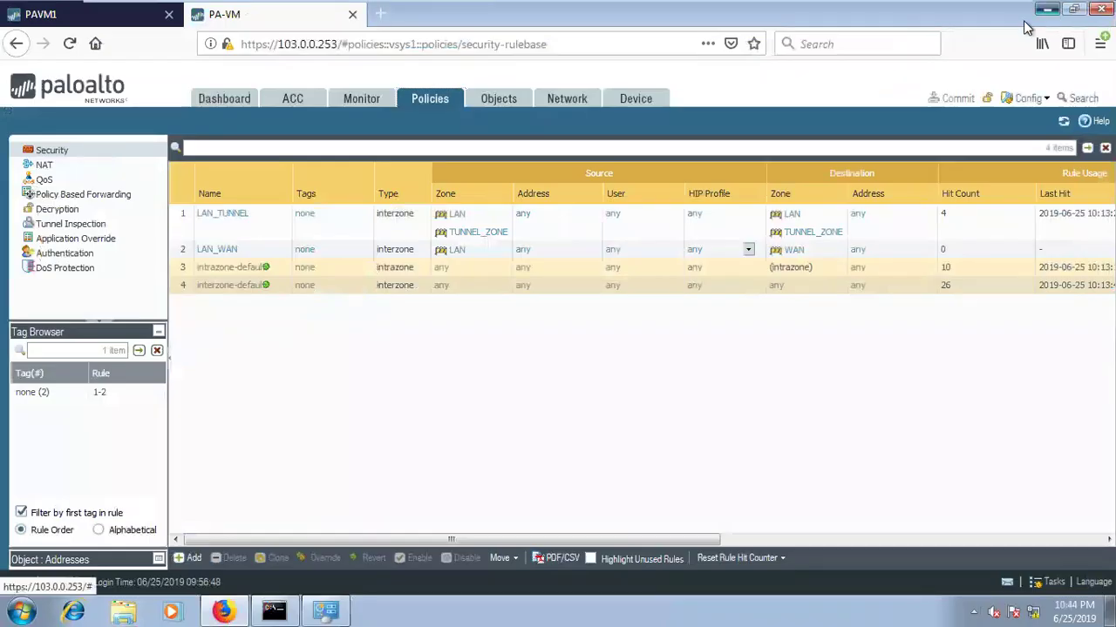
{"action": "left_click", "coordinate": [1046, 9]}
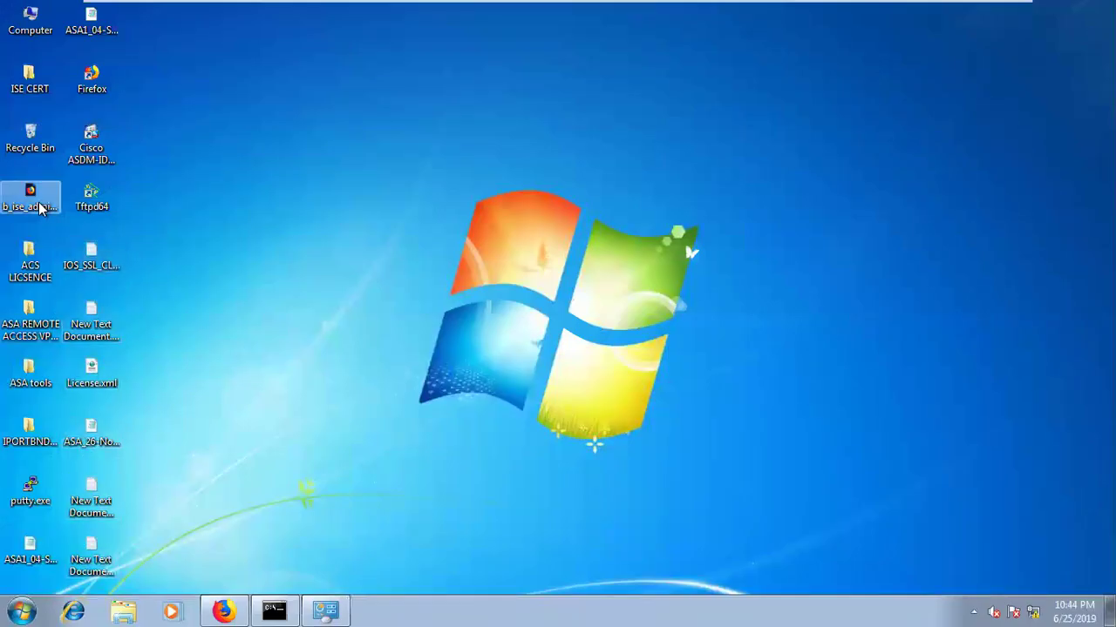
Launch PuTTY and open an SSH connection to 103.0.0.254.
{"action": "double_click", "coordinate": [32, 491]}
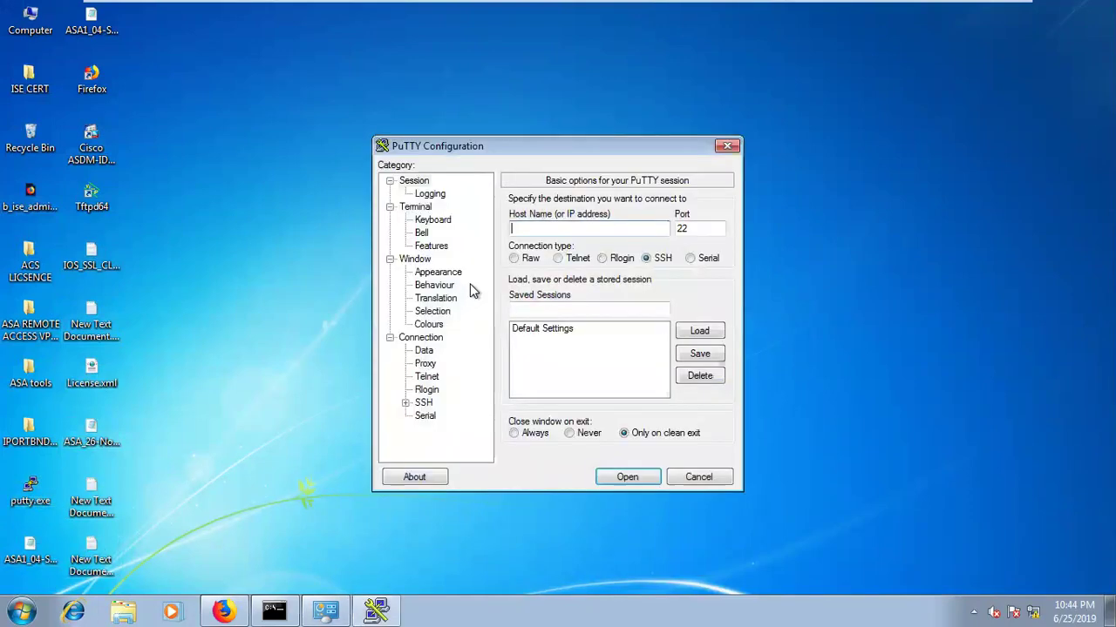
{"action": "type", "text": "10"}
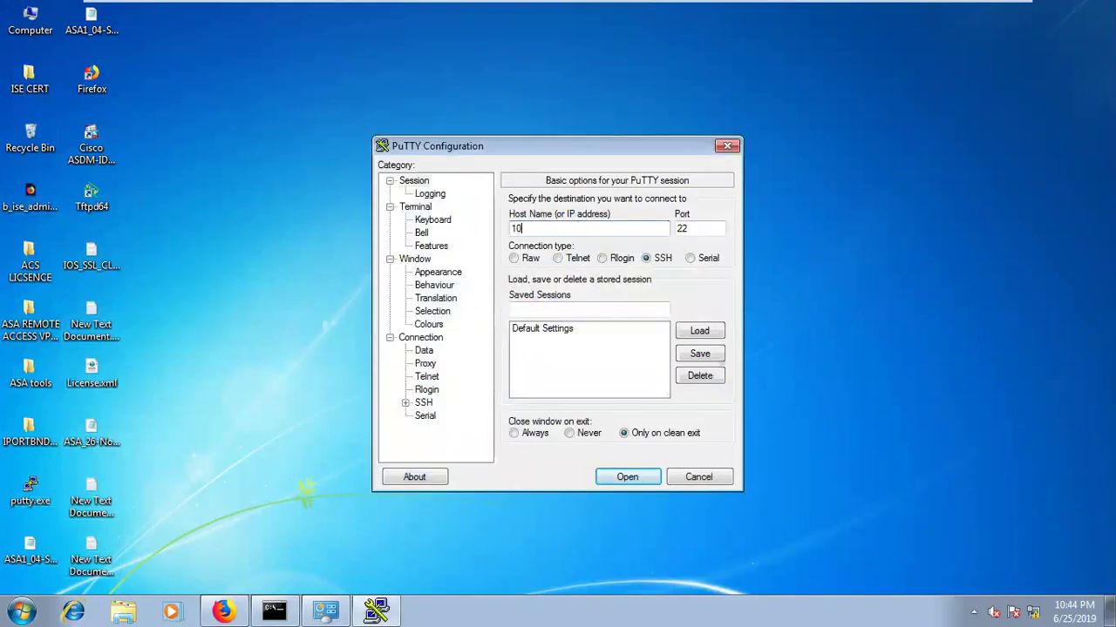
{"action": "type", "text": "3.0.0.254"}
{"action": "key", "text": "Return"}
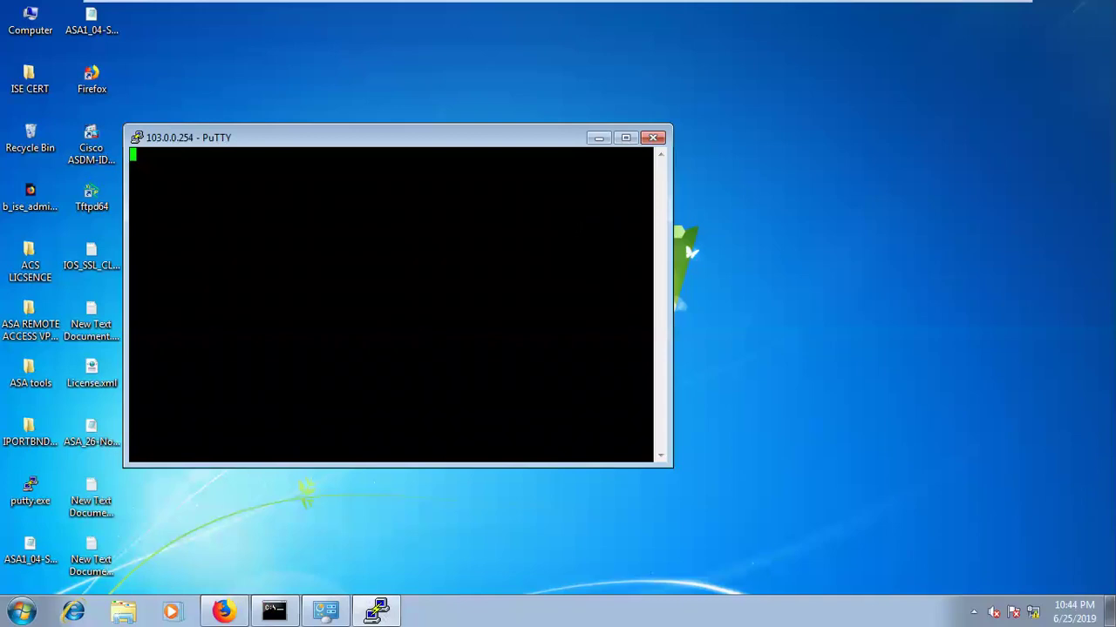
Log in with the firewall's username and password to reach the PAVM1 prompt.
{"action": "type", "text": "admin"}
{"action": "key", "text": "Return"}
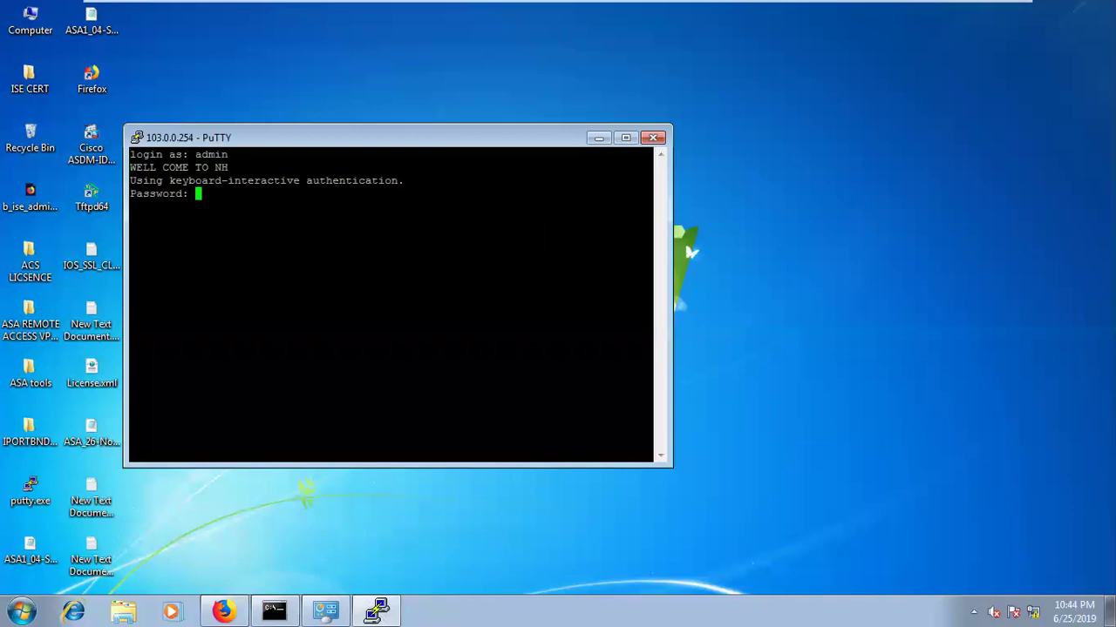
{"action": "key", "text": "Return"}
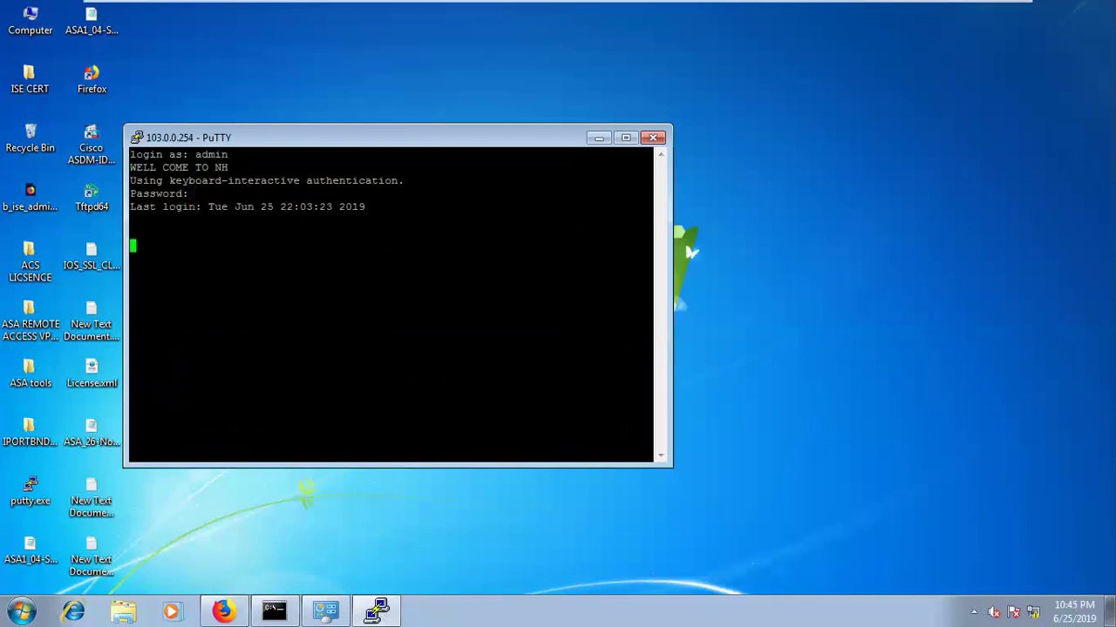
{"action": "key", "text": "Return"}
{"action": "key", "text": "Return"}
{"action": "key", "text": "Return"}
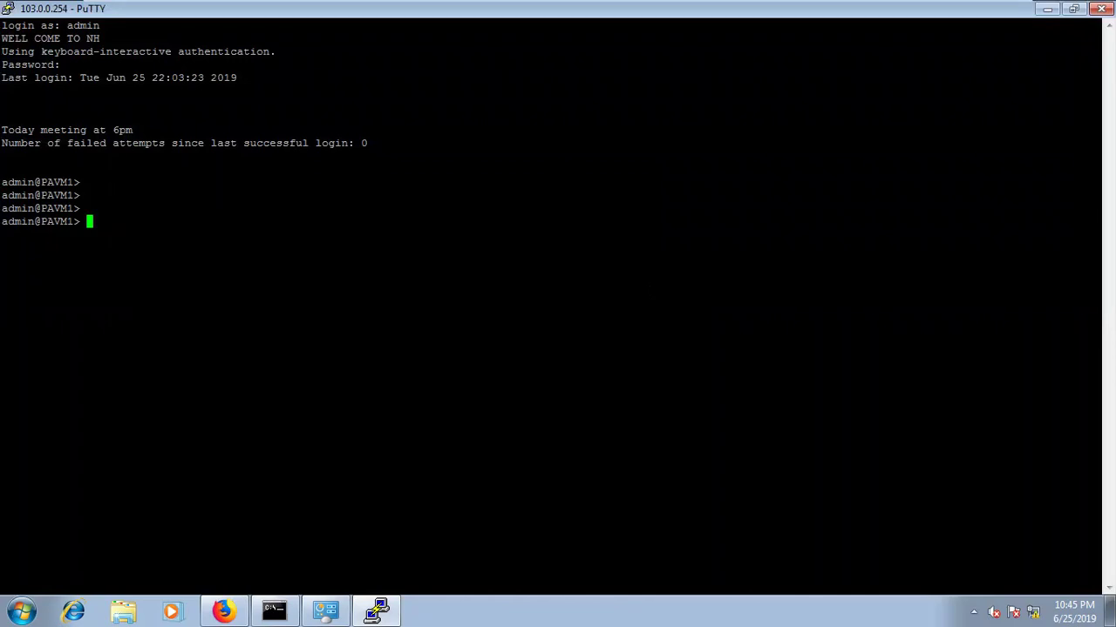
Run show vpn ipsec-sa in PuTTY to list the IPsec security associations.
{"action": "type", "text": "show v"}
{"action": "key", "text": "question"}
{"action": "type", "text": "pn ipsec-sa"}
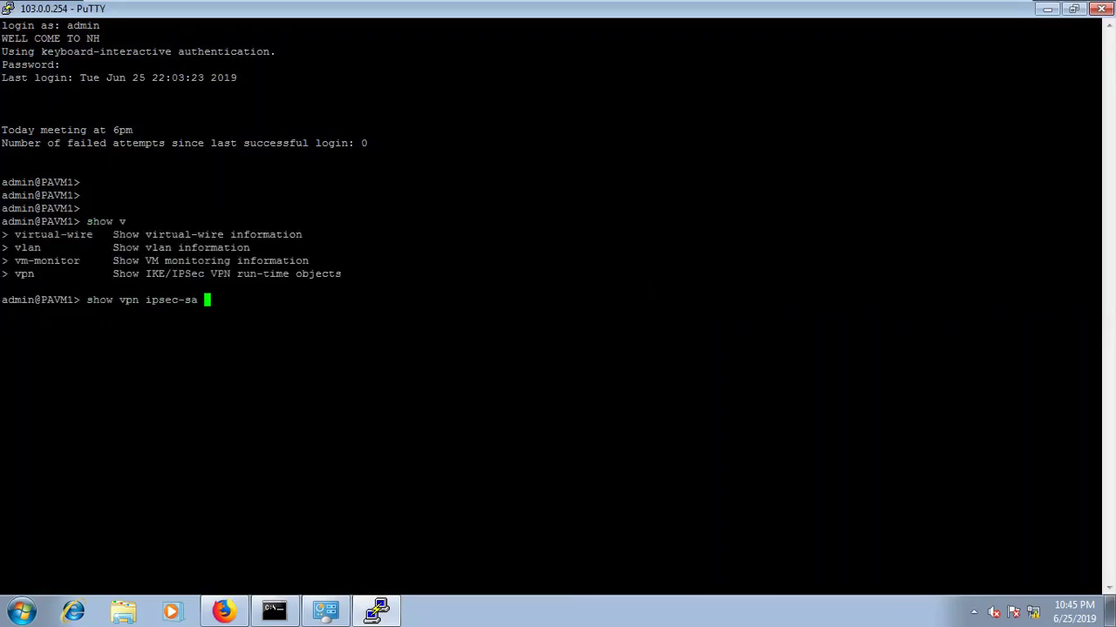
{"action": "key", "text": "Return"}
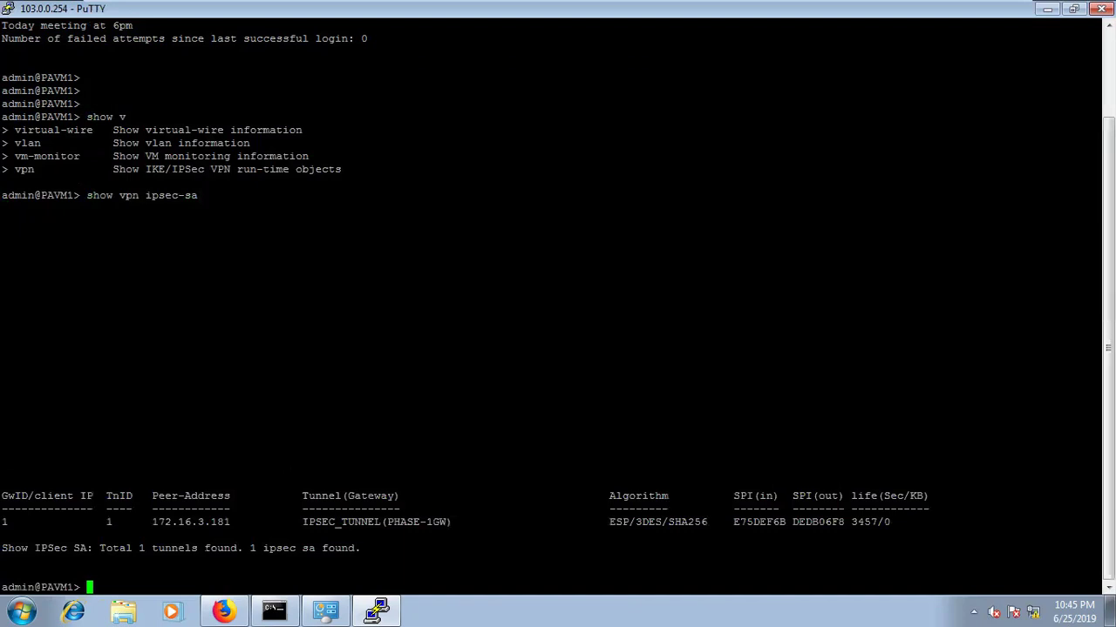
Highlight peer 172.16.3.181, IPSEC_TUNNEL, PHASE-1GW, ESP/3DES/SHA256 and the tunnel count summary.
{"action": "left_click_drag", "start_coordinate": [153, 522], "coordinate": [230, 522]}
{"action": "left_click_drag", "start_coordinate": [302, 522], "coordinate": [450, 522]}
{"action": "left_click", "coordinate": [390, 522]}
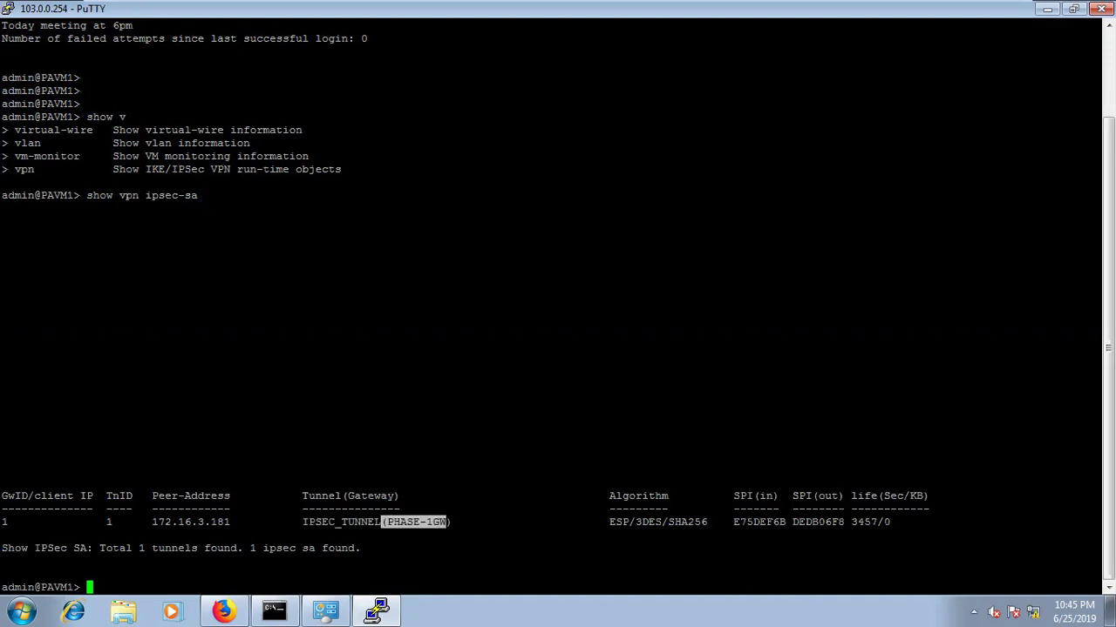
{"action": "left_click", "coordinate": [450, 522]}
{"action": "left_click_drag", "start_coordinate": [610, 522], "coordinate": [706, 522]}
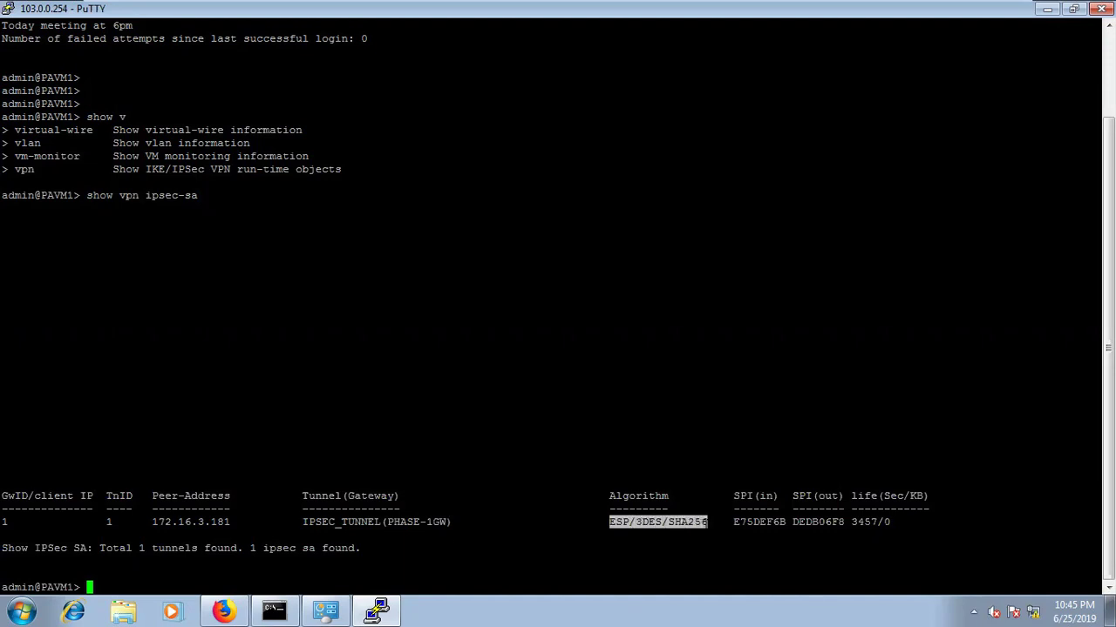
{"action": "left_click", "coordinate": [706, 522]}
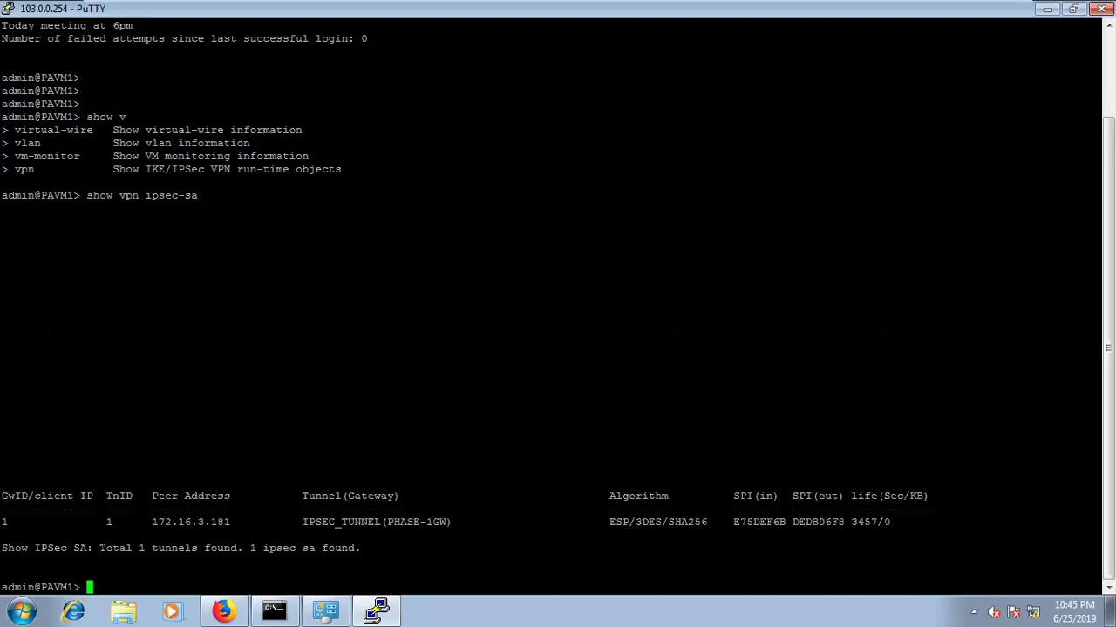
{"action": "left_click_drag", "start_coordinate": [99, 548], "coordinate": [369, 548]}
{"action": "left_click", "coordinate": [368, 549]}
Close the PuTTY SSH session and return VMware Workstation to windowed view.
{"action": "mouse_move", "coordinate": [969, 4]}
{"action": "left_click", "coordinate": [1073, 10]}
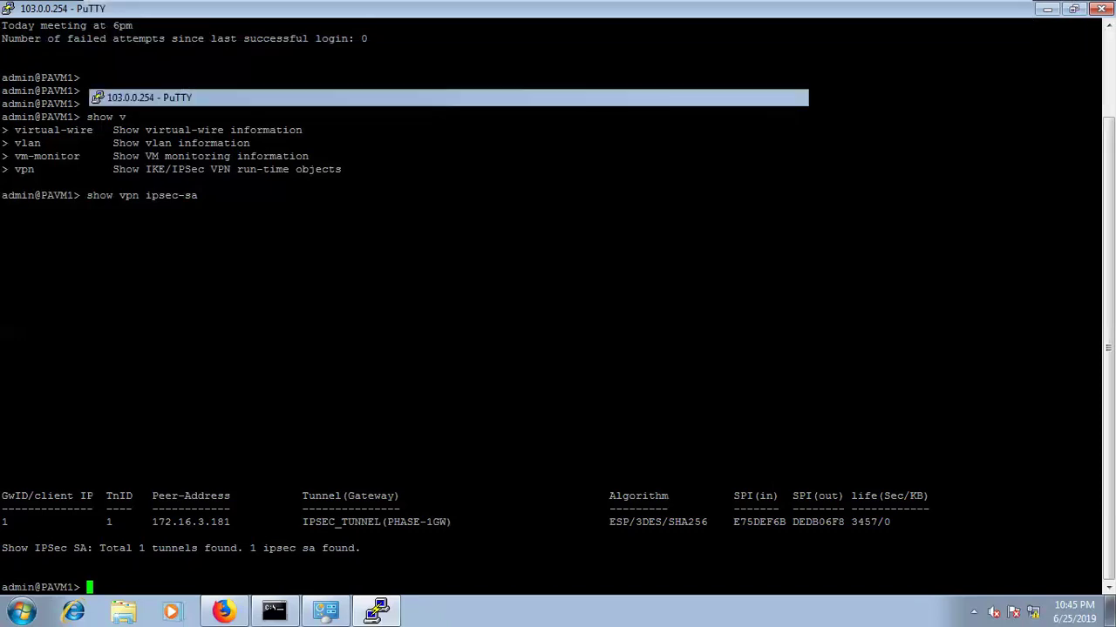
{"action": "left_click", "coordinate": [652, 137]}
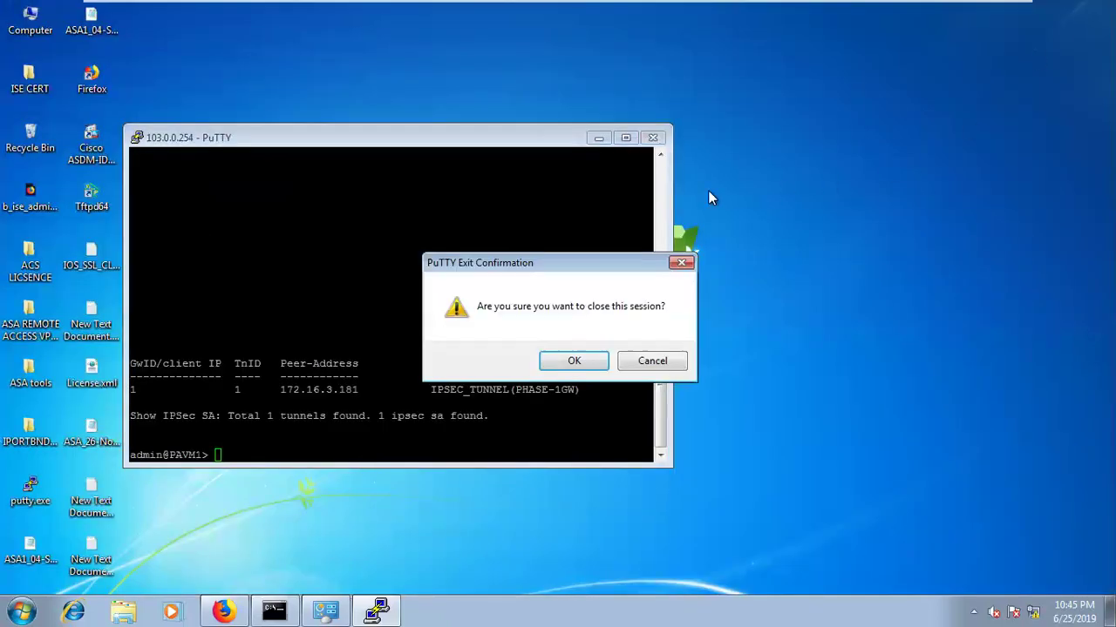
{"action": "left_click", "coordinate": [567, 359]}
{"action": "key", "text": "ctrl+alt+Return"}
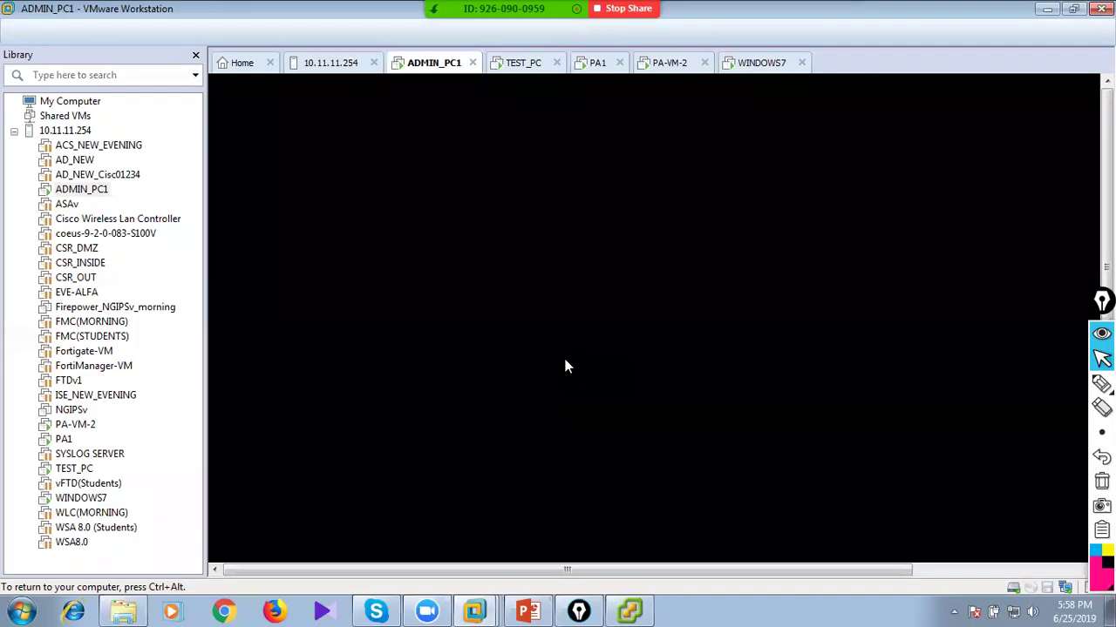